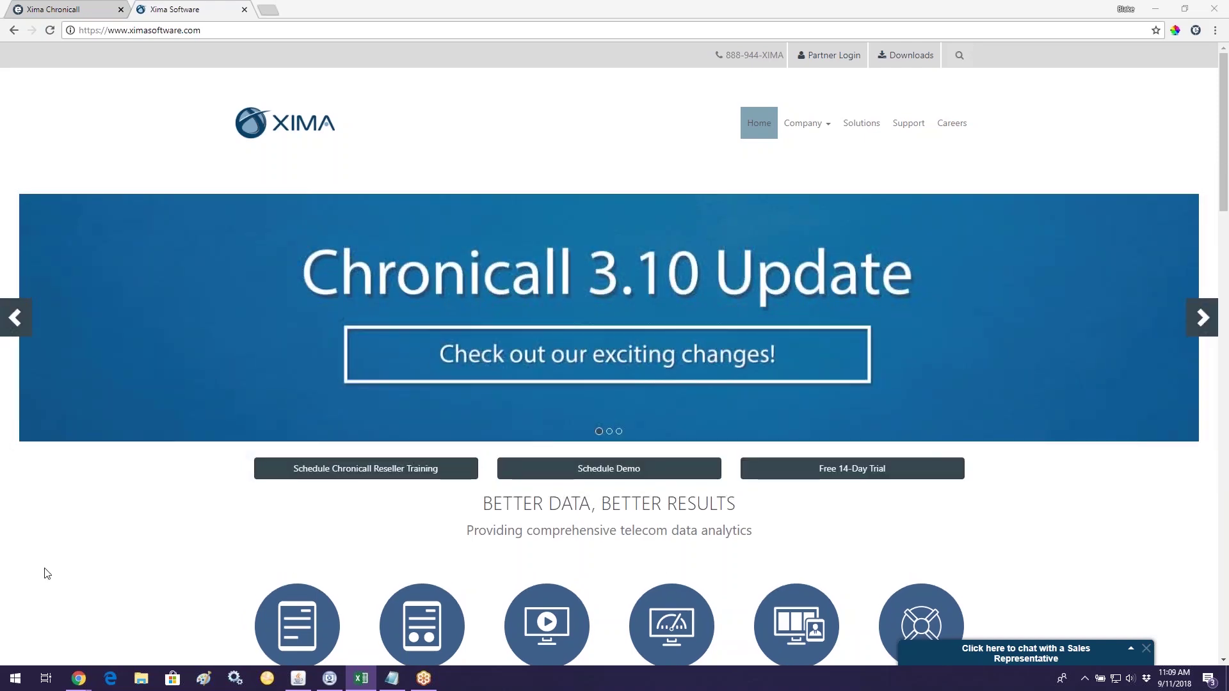
Step: Bring the Chrome window showing the ximasoftware.com home page to the front
{"action": "left_click", "coordinate": [185, 33]}
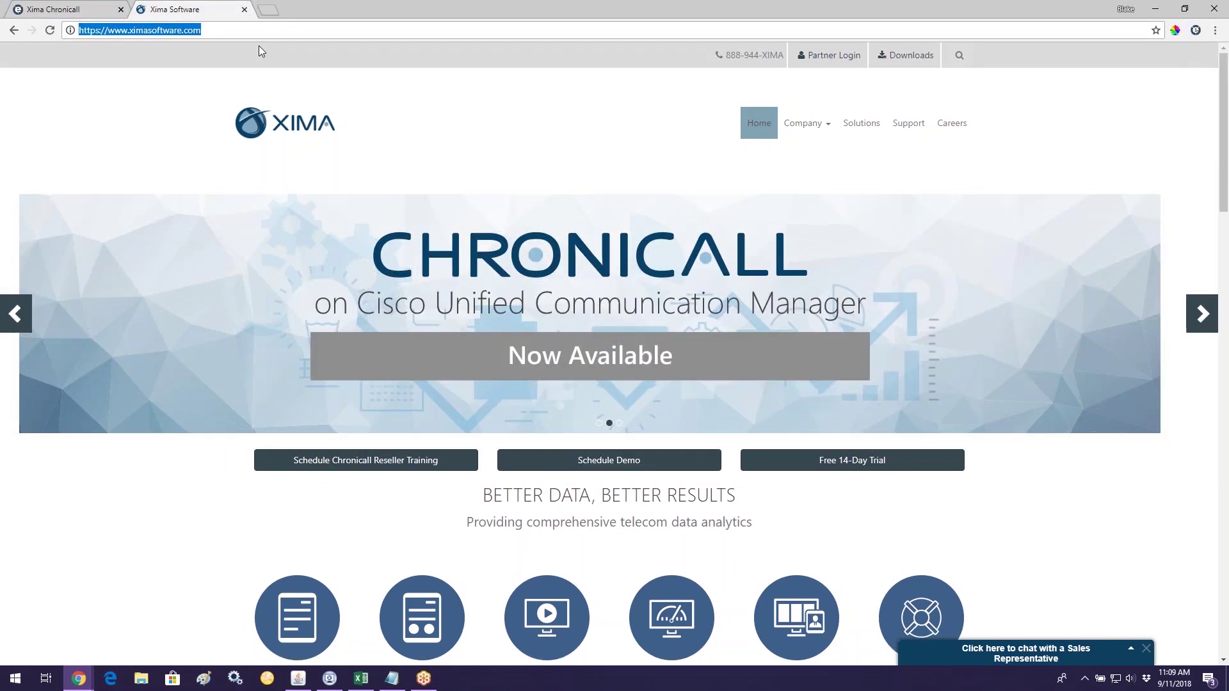
Step: Open the Xima Support Portal from the Support link in the top navigation
{"action": "left_click", "coordinate": [910, 124]}
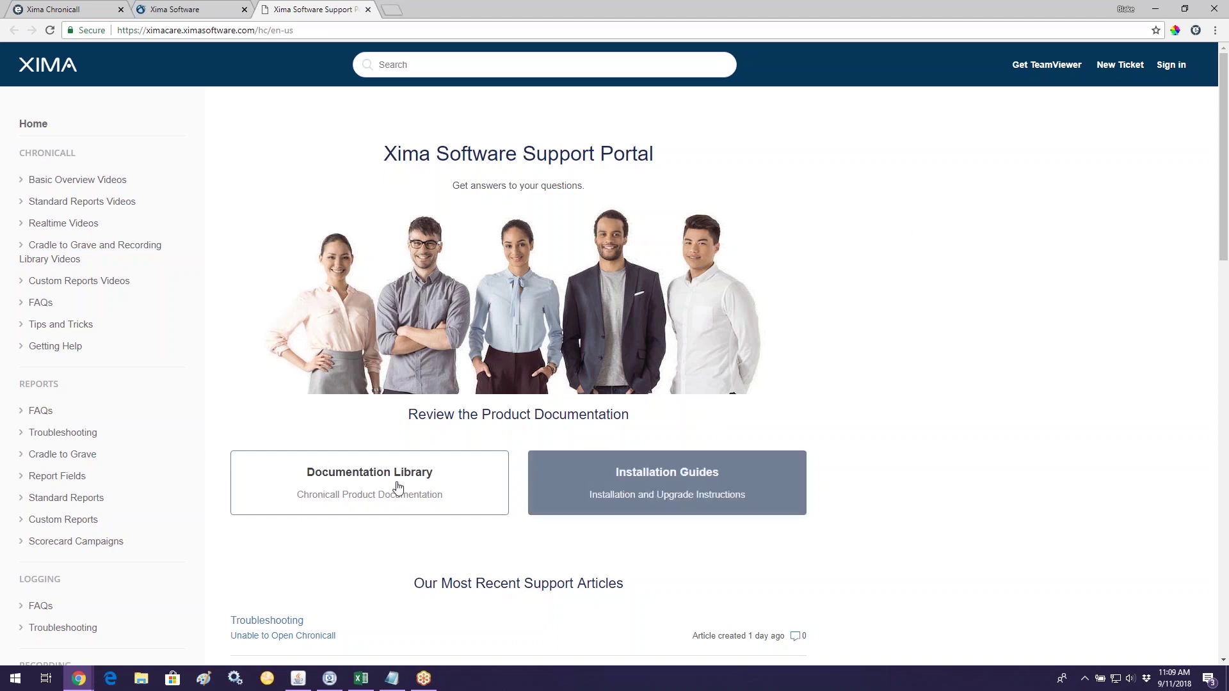
Step: Open the Chronicall Documentation Library's Cradle To Grave Terminology page
{"action": "left_click", "coordinate": [360, 489]}
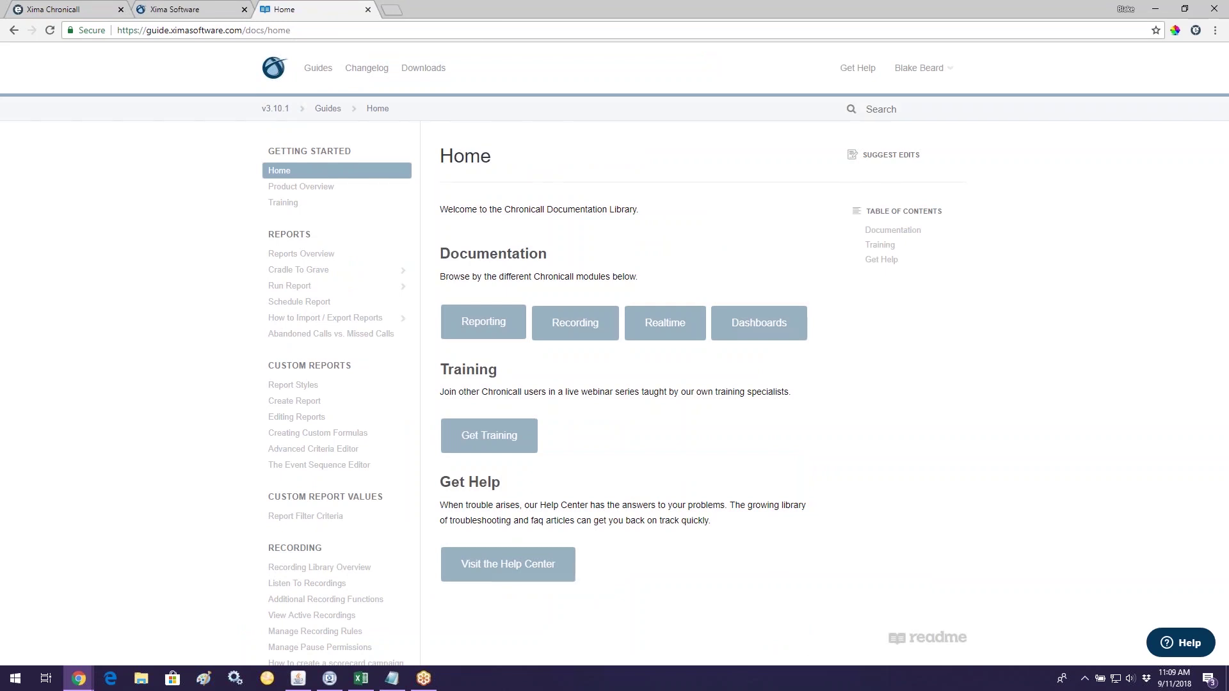
{"action": "left_click", "coordinate": [312, 272]}
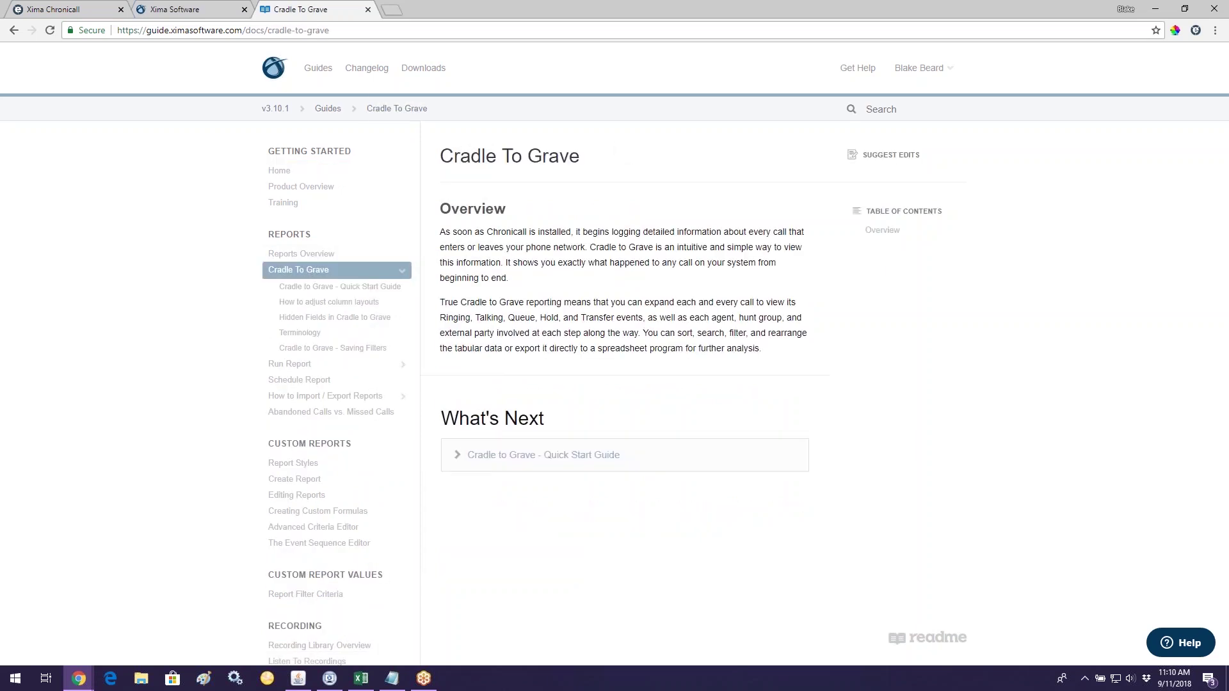
{"action": "left_click", "coordinate": [306, 336]}
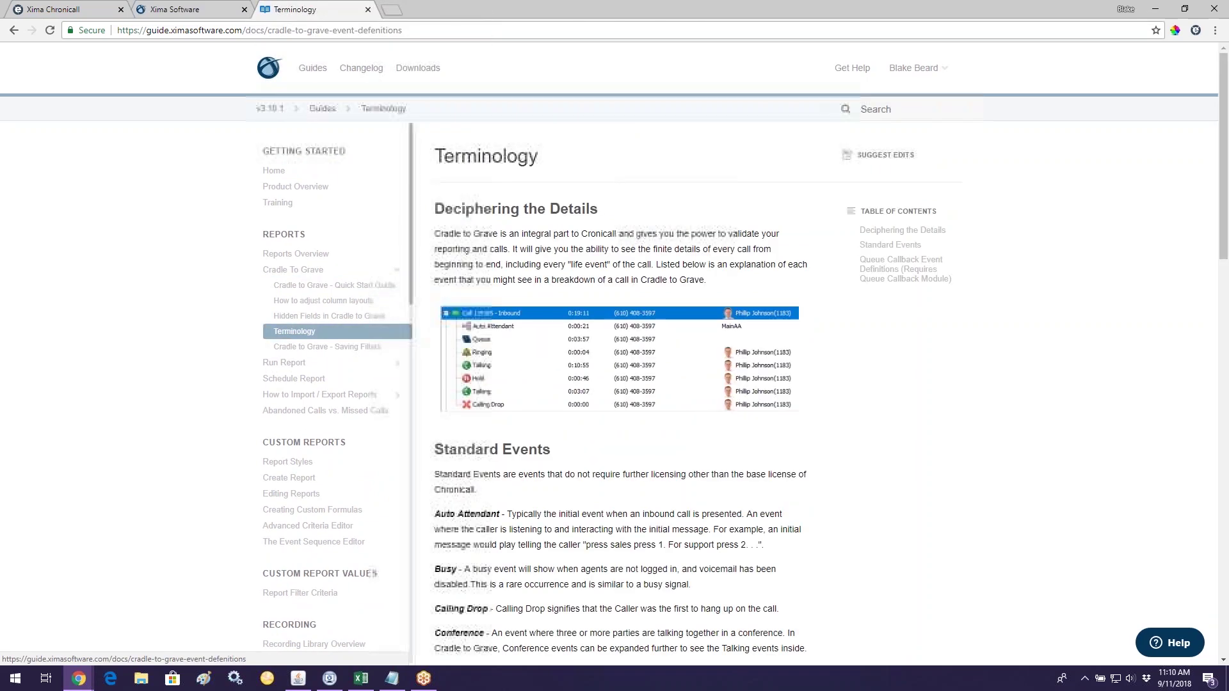
Step: Read through the Standard Events definitions, then go to the Run Report documentation
{"action": "scroll", "coordinate": [562, 435], "scroll_direction": "down", "scroll_amount": 3}
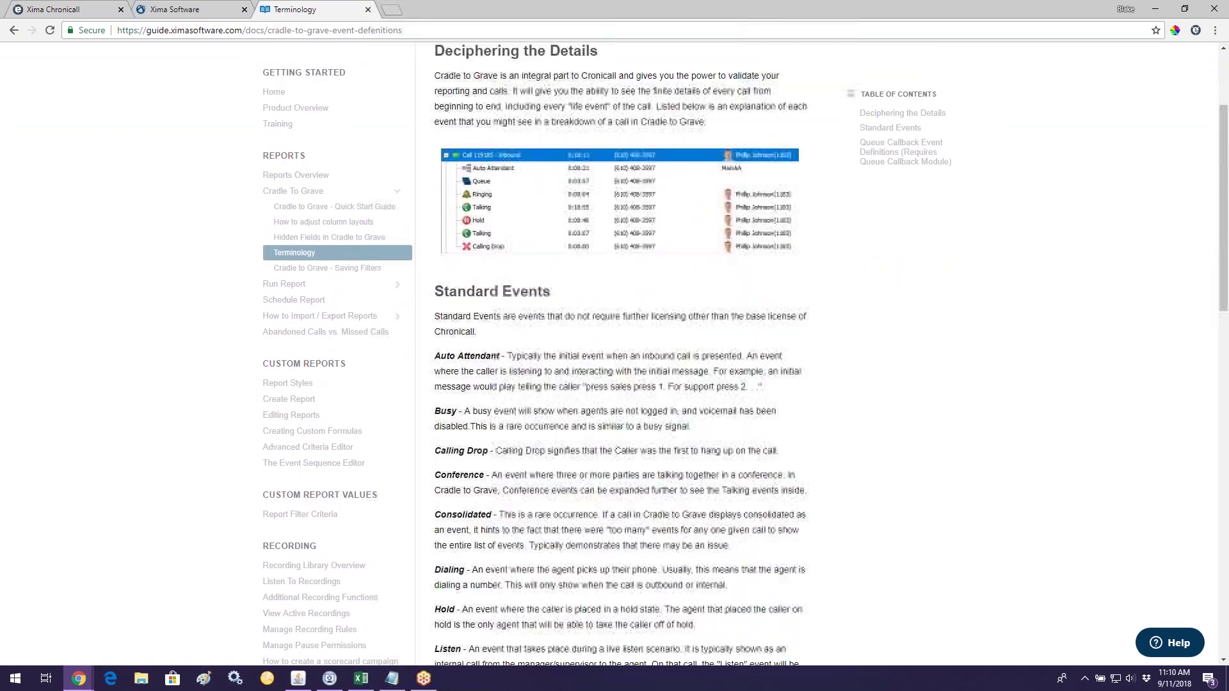
{"action": "scroll", "coordinate": [562, 439], "scroll_direction": "down", "scroll_amount": 8}
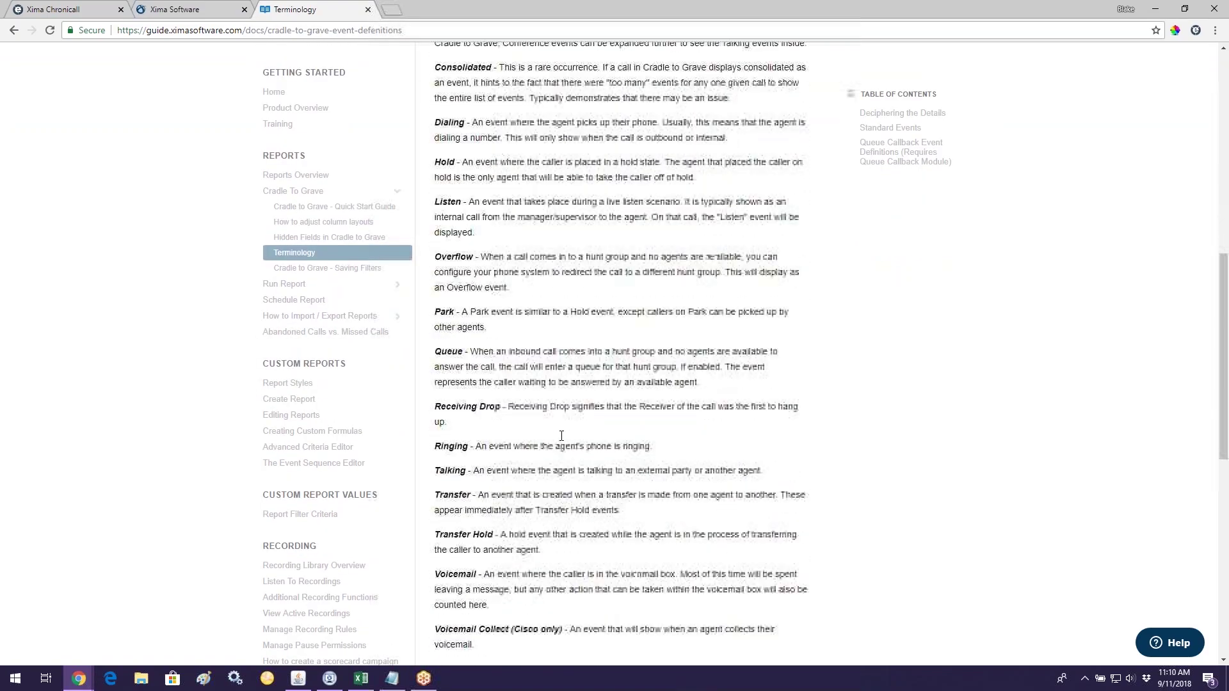
{"action": "scroll", "coordinate": [562, 435], "scroll_direction": "down", "scroll_amount": 2}
{"action": "scroll", "coordinate": [544, 422], "scroll_direction": "up", "scroll_amount": 11}
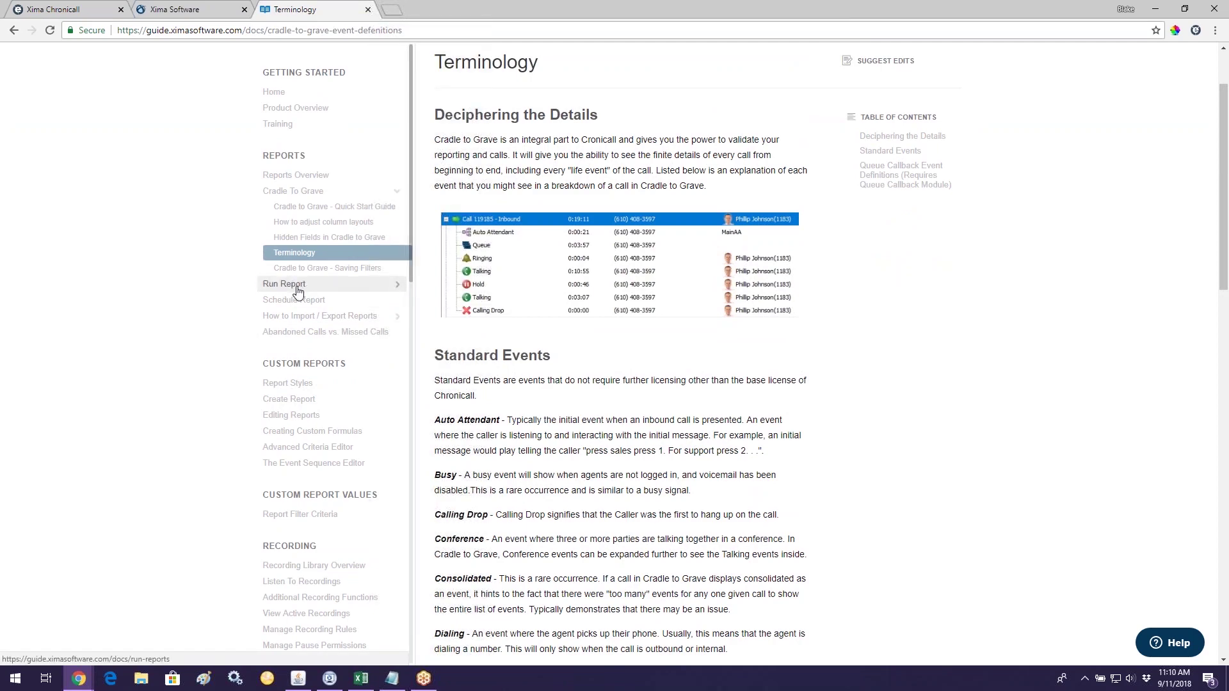
{"action": "left_click", "coordinate": [297, 287]}
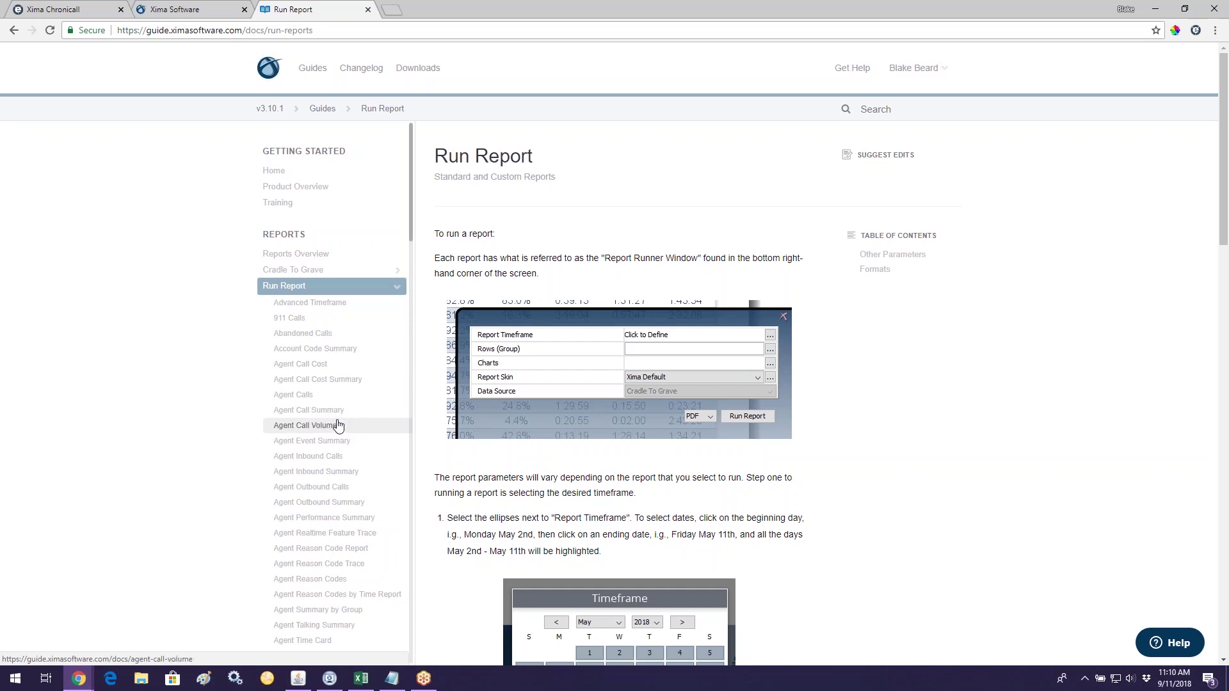
Step: Browse the Run Report list and open the Agent Call Summary report page
{"action": "scroll", "coordinate": [339, 422], "scroll_direction": "down", "scroll_amount": 4}
{"action": "scroll", "coordinate": [343, 417], "scroll_direction": "down", "scroll_amount": 1}
{"action": "scroll", "coordinate": [343, 417], "scroll_direction": "up", "scroll_amount": 4}
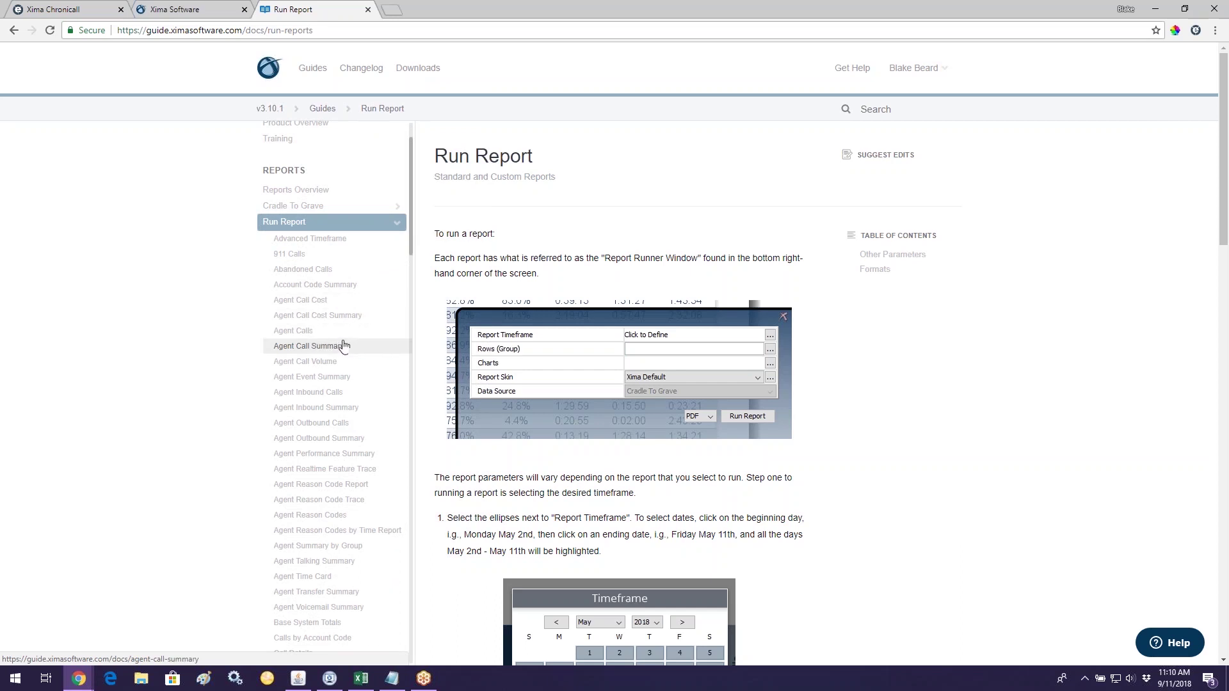
{"action": "left_click", "coordinate": [307, 350]}
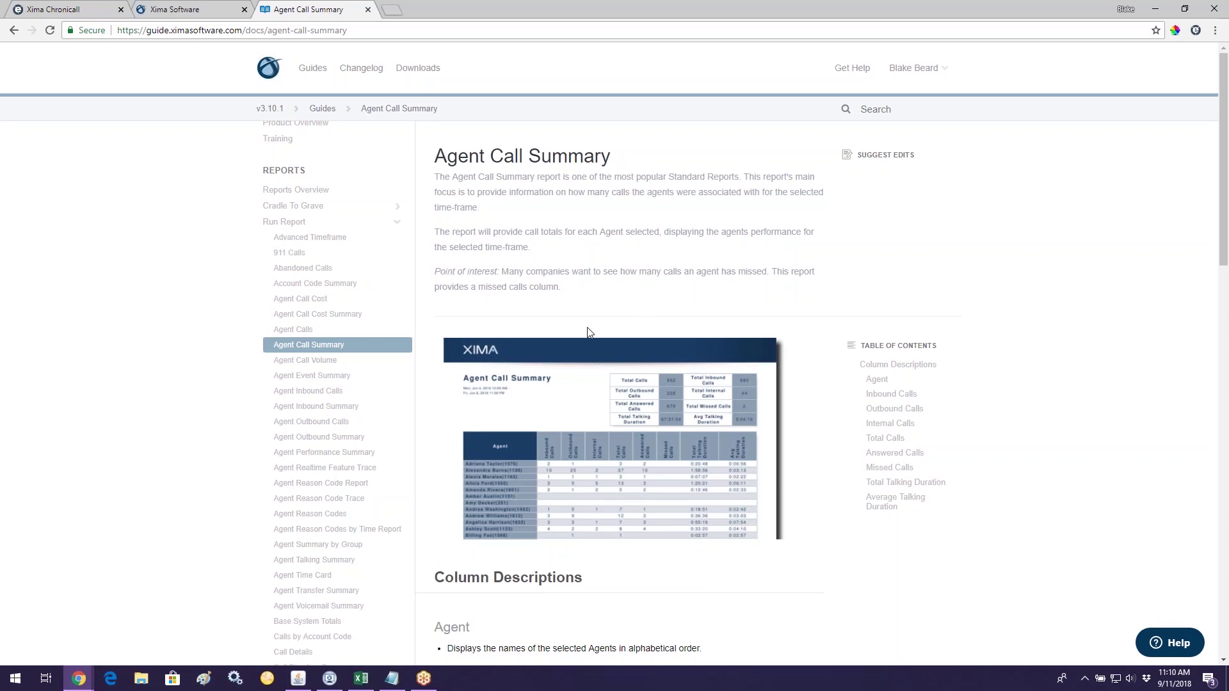
{"action": "left_click", "coordinate": [664, 450]}
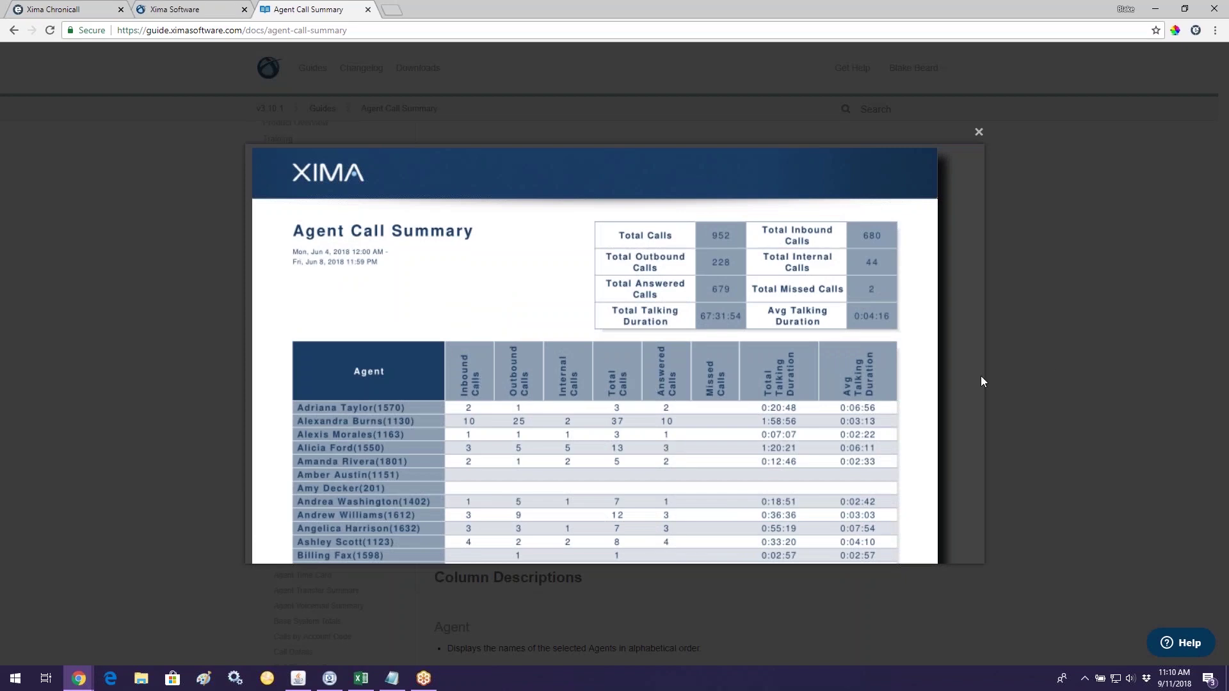
{"action": "left_click", "coordinate": [1056, 364]}
{"action": "scroll", "coordinate": [698, 466], "scroll_direction": "down", "scroll_amount": 4}
{"action": "scroll", "coordinate": [615, 346], "scroll_direction": "down", "scroll_amount": 3}
{"action": "scroll", "coordinate": [615, 345], "scroll_direction": "down", "scroll_amount": 10}
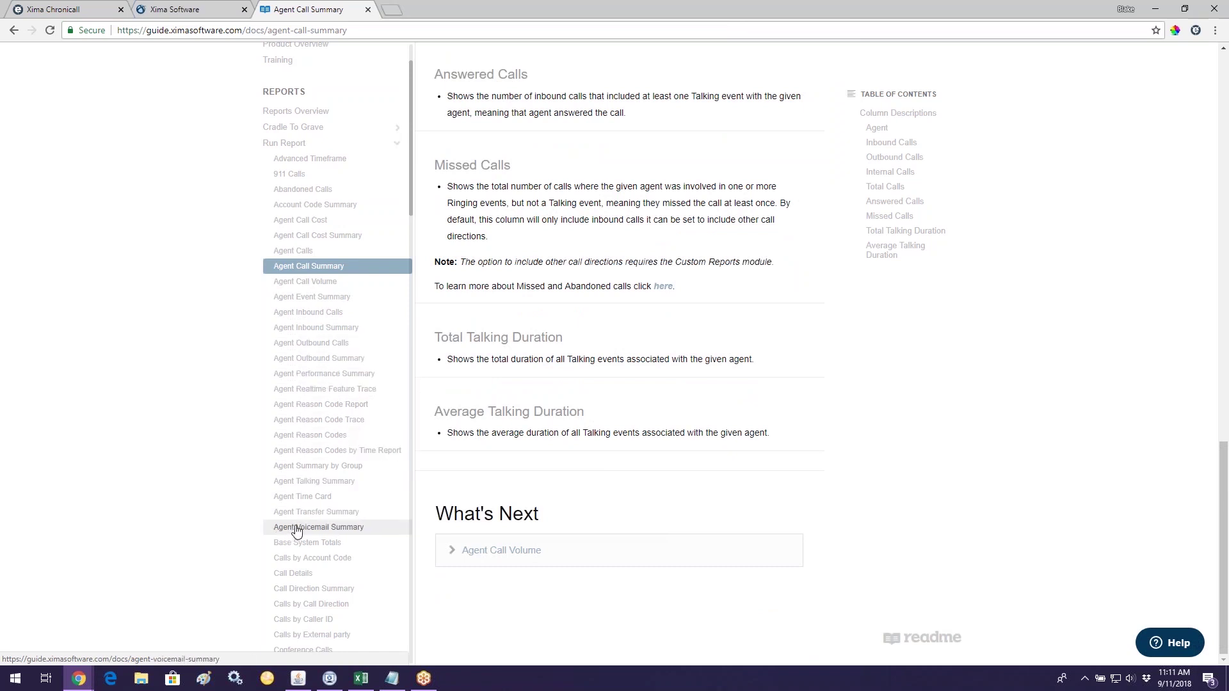
{"action": "scroll", "coordinate": [293, 532], "scroll_direction": "up", "scroll_amount": 1}
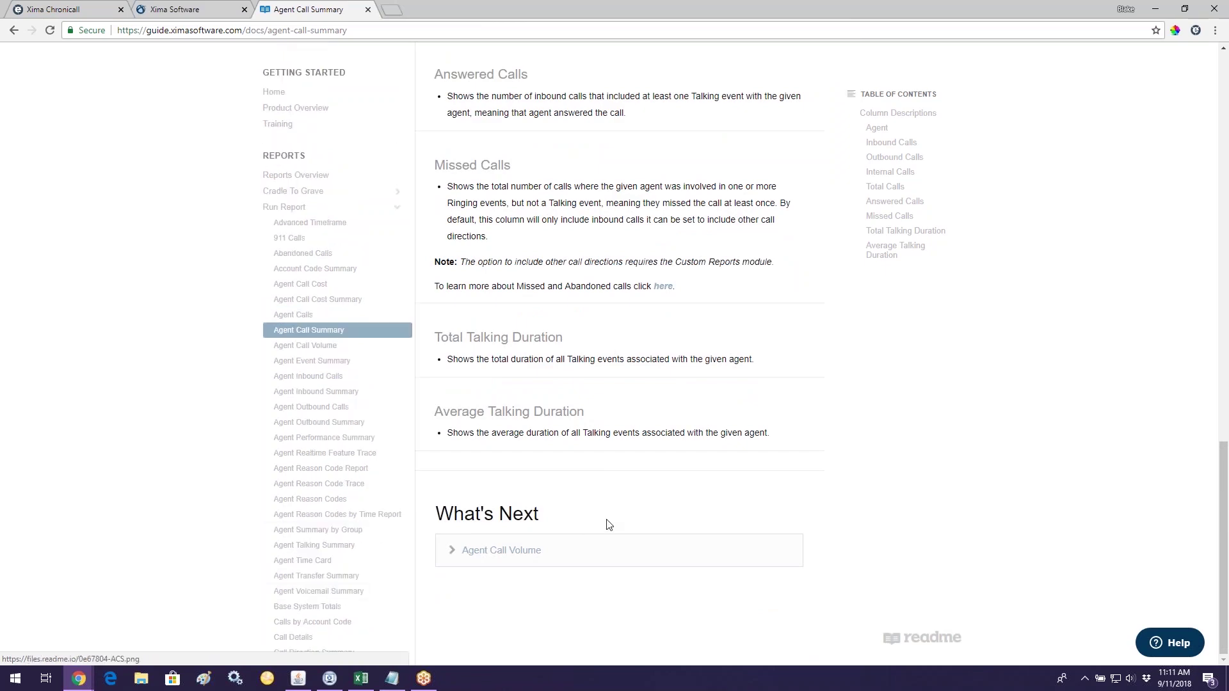
{"action": "scroll", "coordinate": [609, 521], "scroll_direction": "up", "scroll_amount": 9}
{"action": "scroll", "coordinate": [504, 541], "scroll_direction": "up", "scroll_amount": 9}
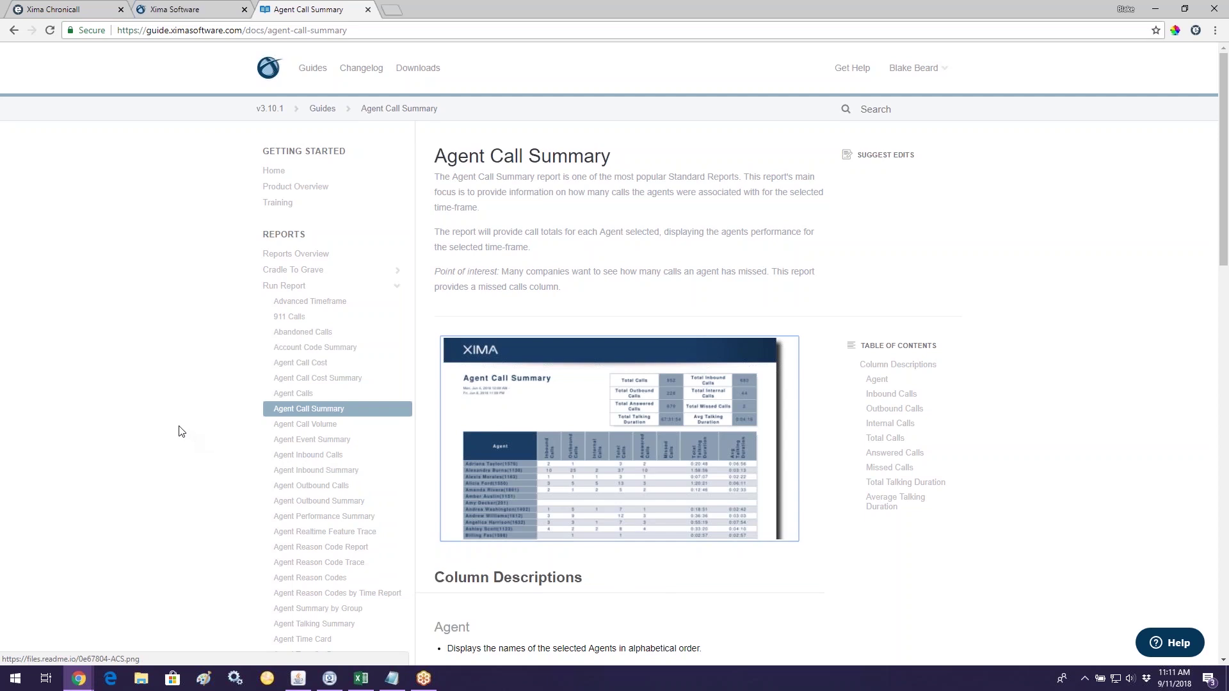
{"action": "left_click", "coordinate": [368, 9]}
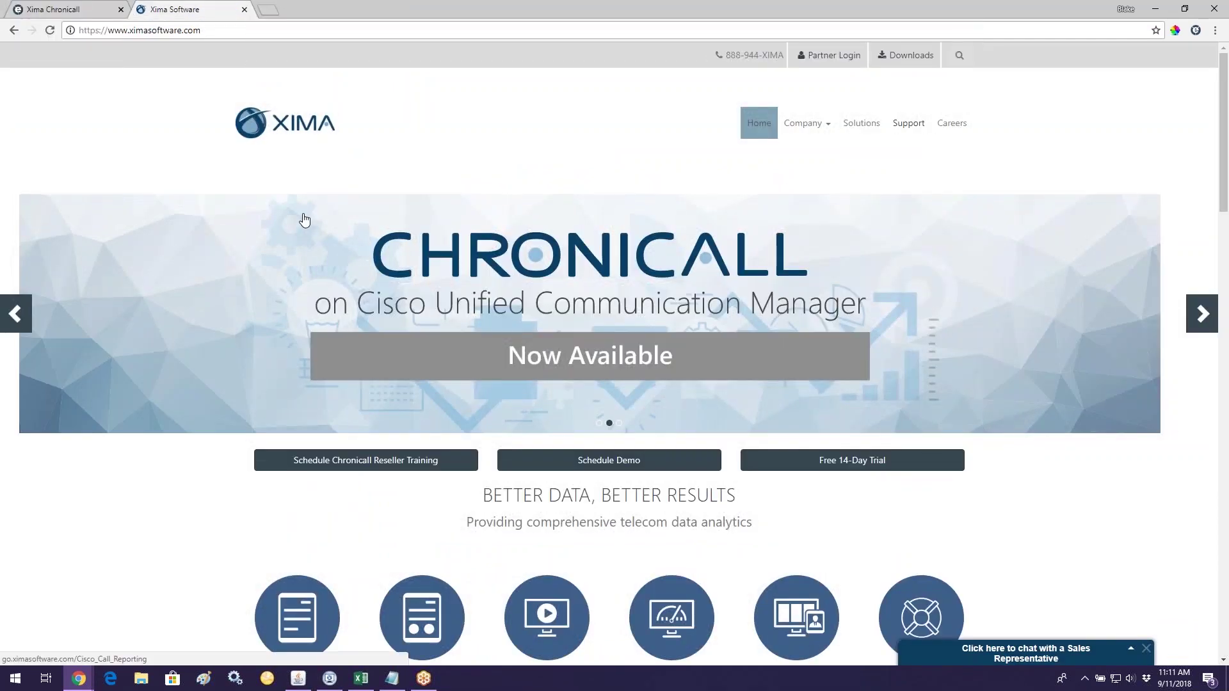
Step: Switch to the Xima Chronicall tab with the login page
{"action": "left_click", "coordinate": [57, 9]}
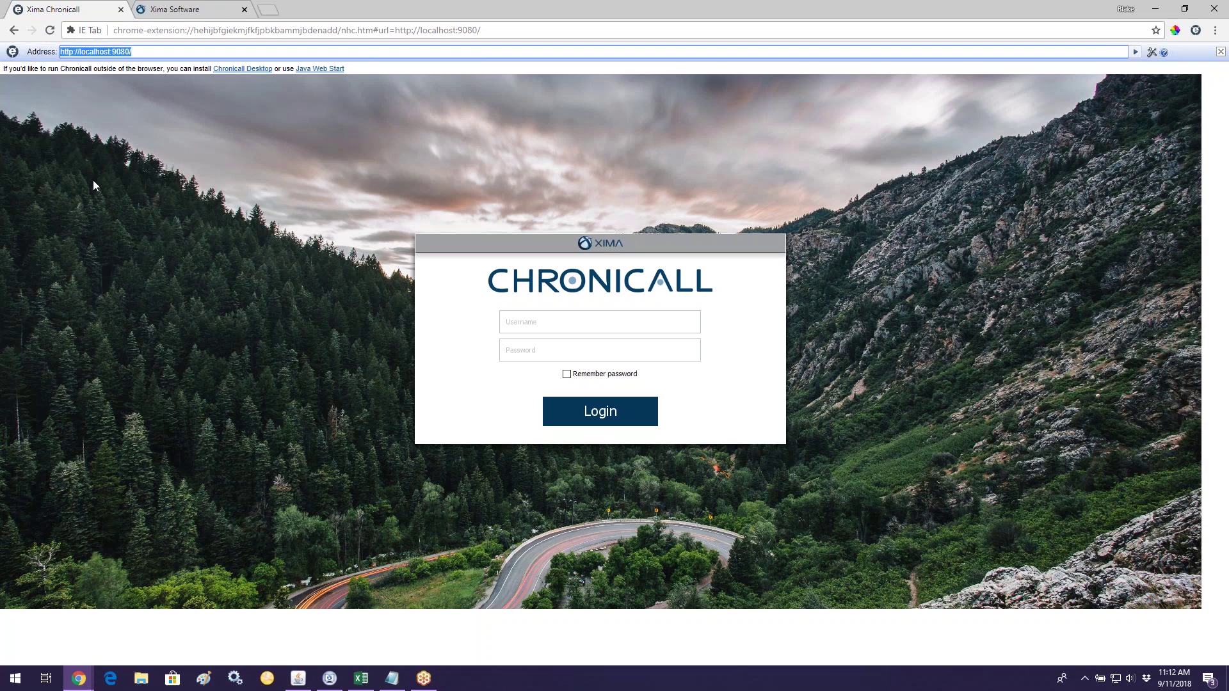
Step: Highlight the localhost host name and the 9080 port in the IE Tab address bar
{"action": "left_click", "coordinate": [75, 51]}
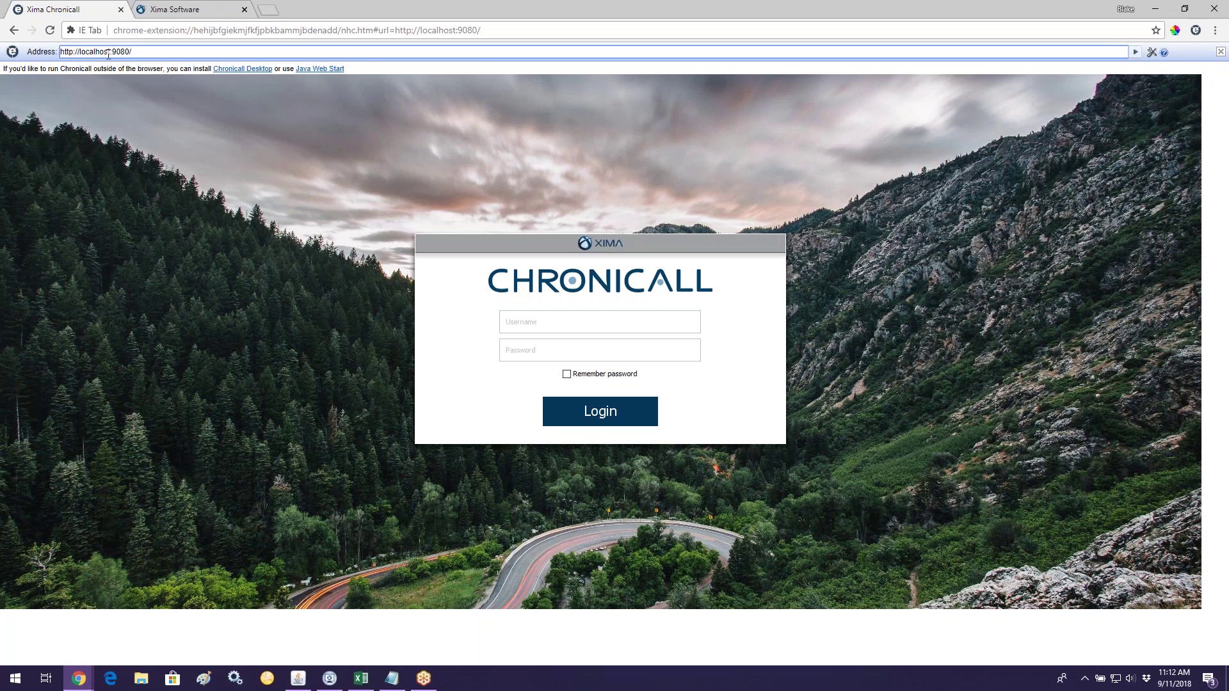
{"action": "left_click_drag", "start_coordinate": [110, 53], "coordinate": [79, 56]}
{"action": "left_click_drag", "start_coordinate": [128, 51], "coordinate": [110, 55]}
{"action": "left_click_drag", "start_coordinate": [127, 52], "coordinate": [130, 52]}
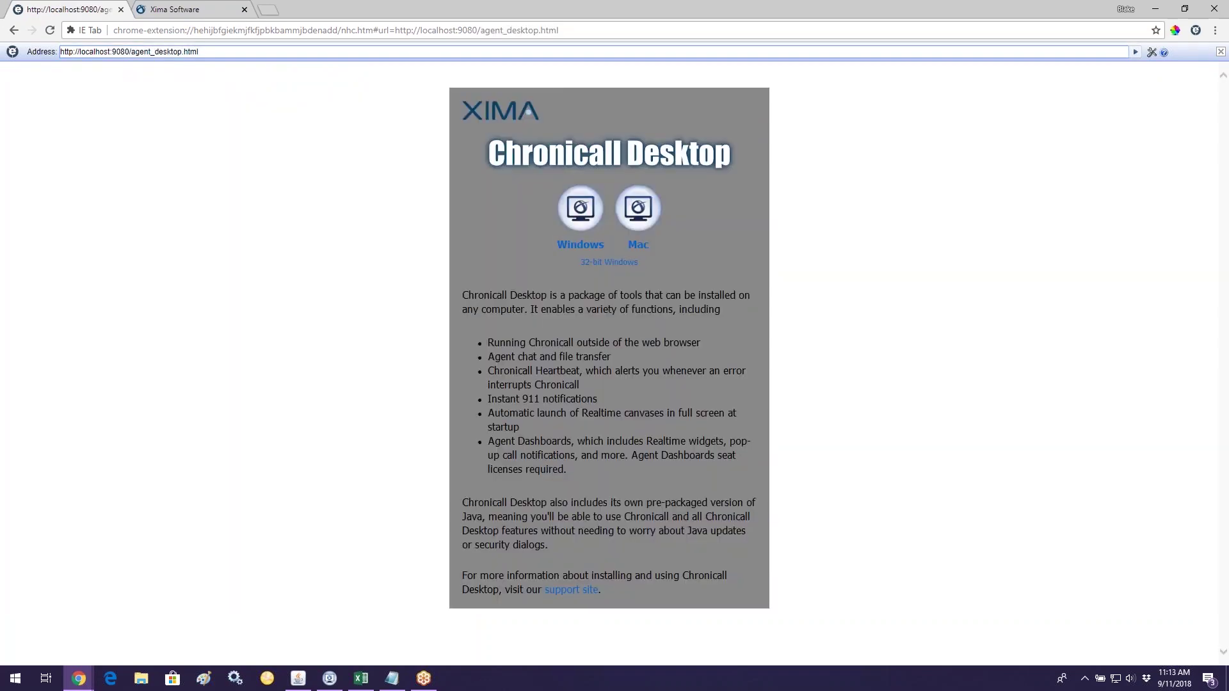
Step: Load localhost:9080 in a new Chrome tab and scroll through the XIMA download page
{"action": "left_click", "coordinate": [268, 11]}
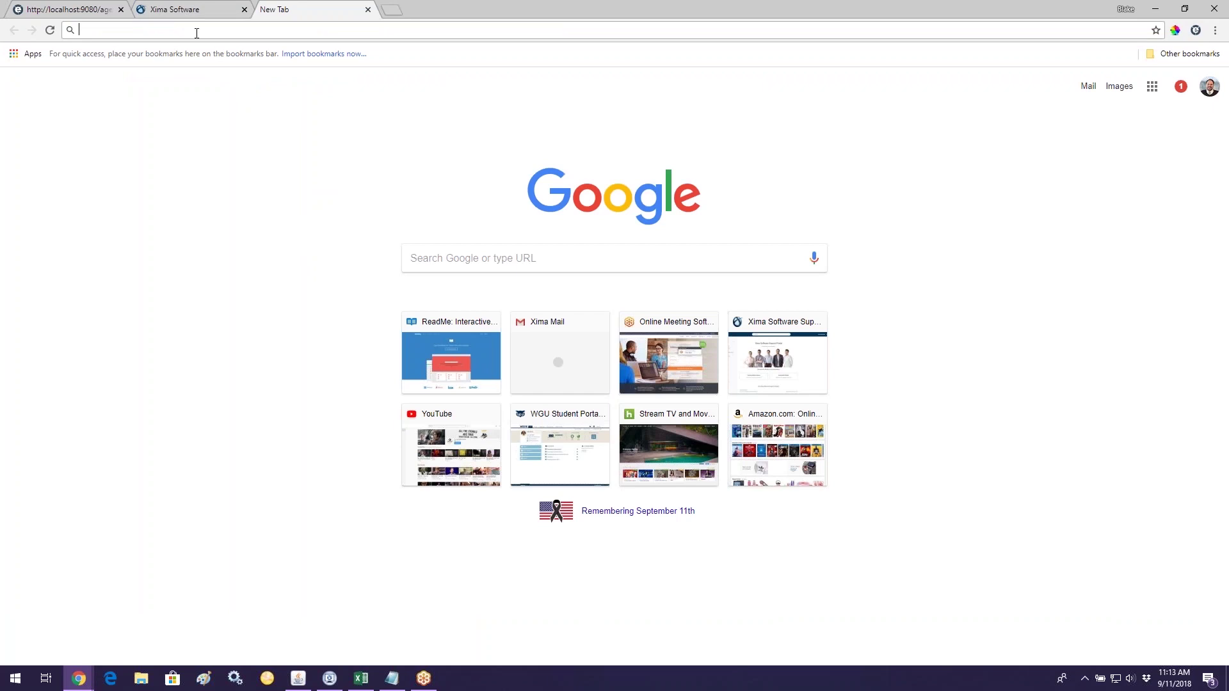
{"action": "type", "text": "localhost:9080"}
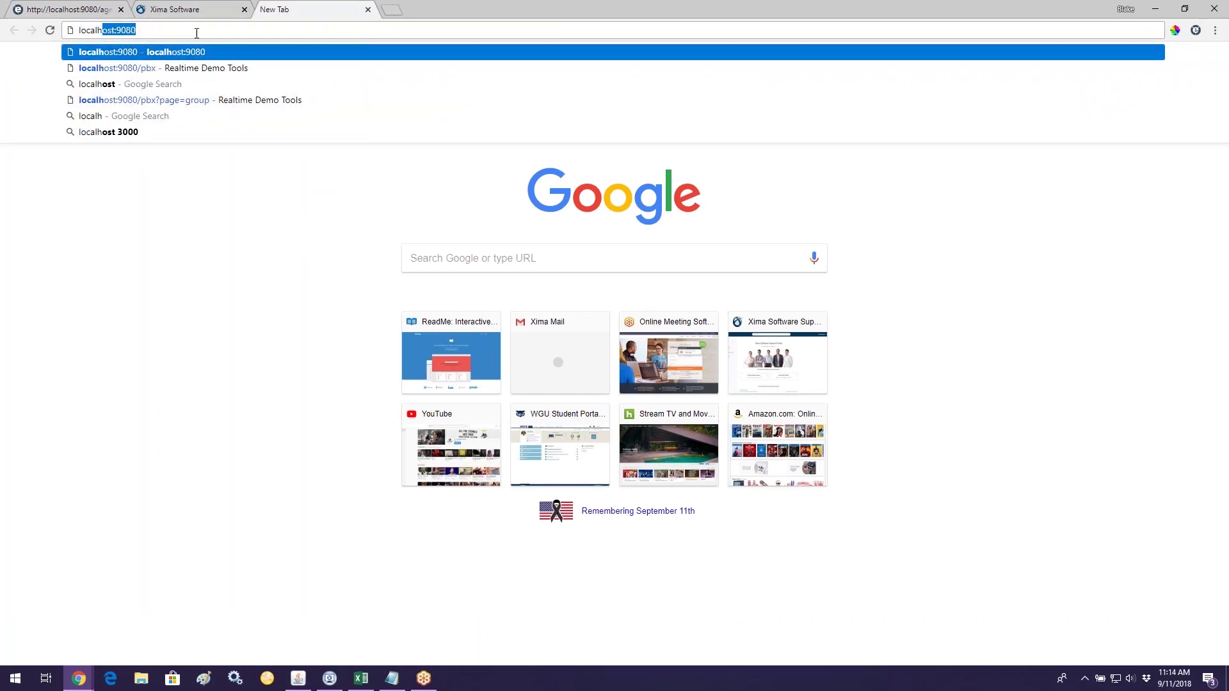
{"action": "key", "text": "Right"}
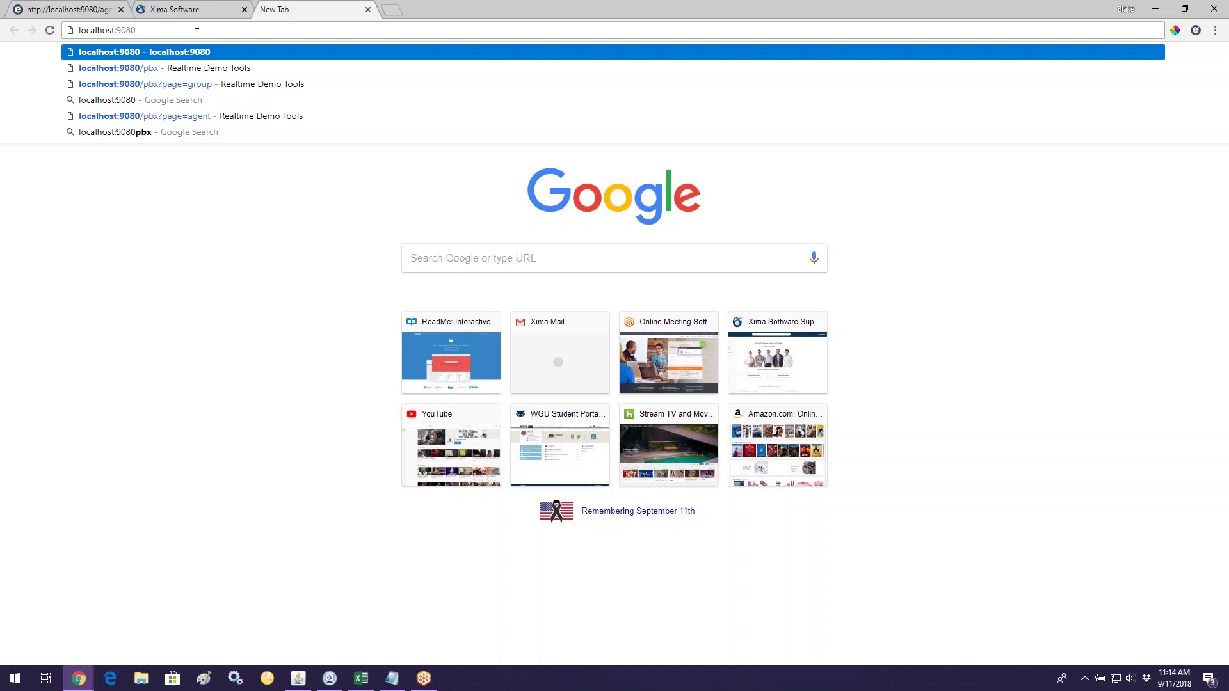
{"action": "key", "text": "Return"}
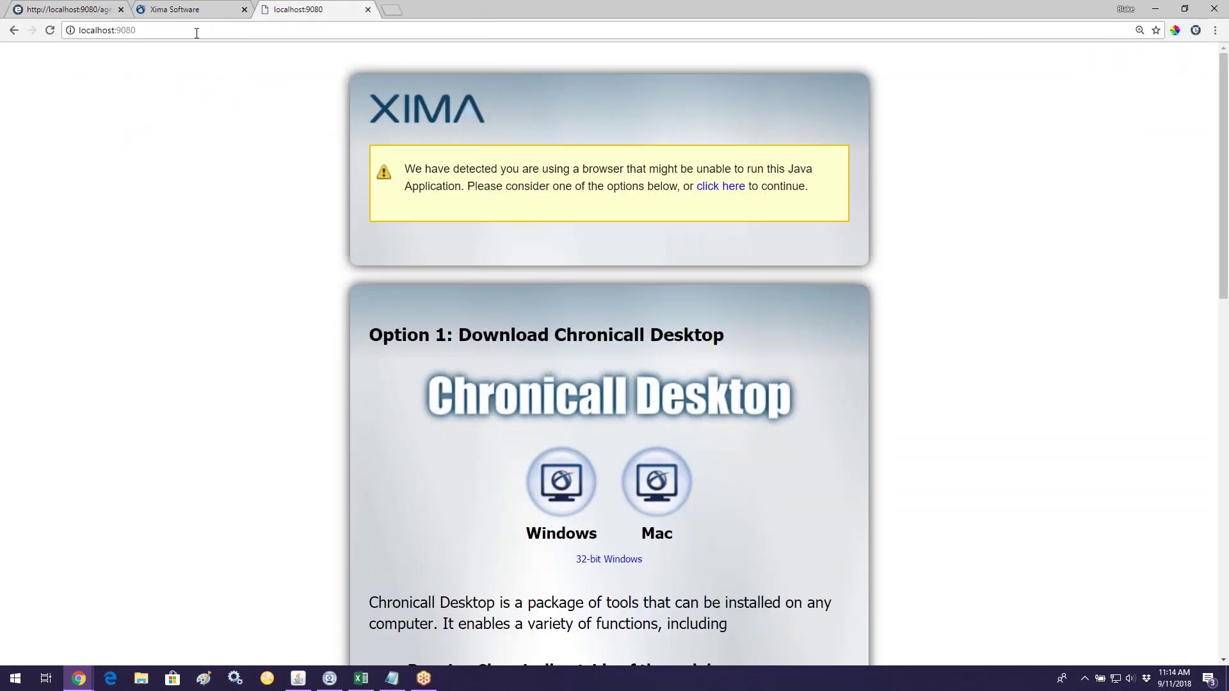
{"action": "scroll", "coordinate": [734, 356], "scroll_direction": "down", "scroll_amount": 3}
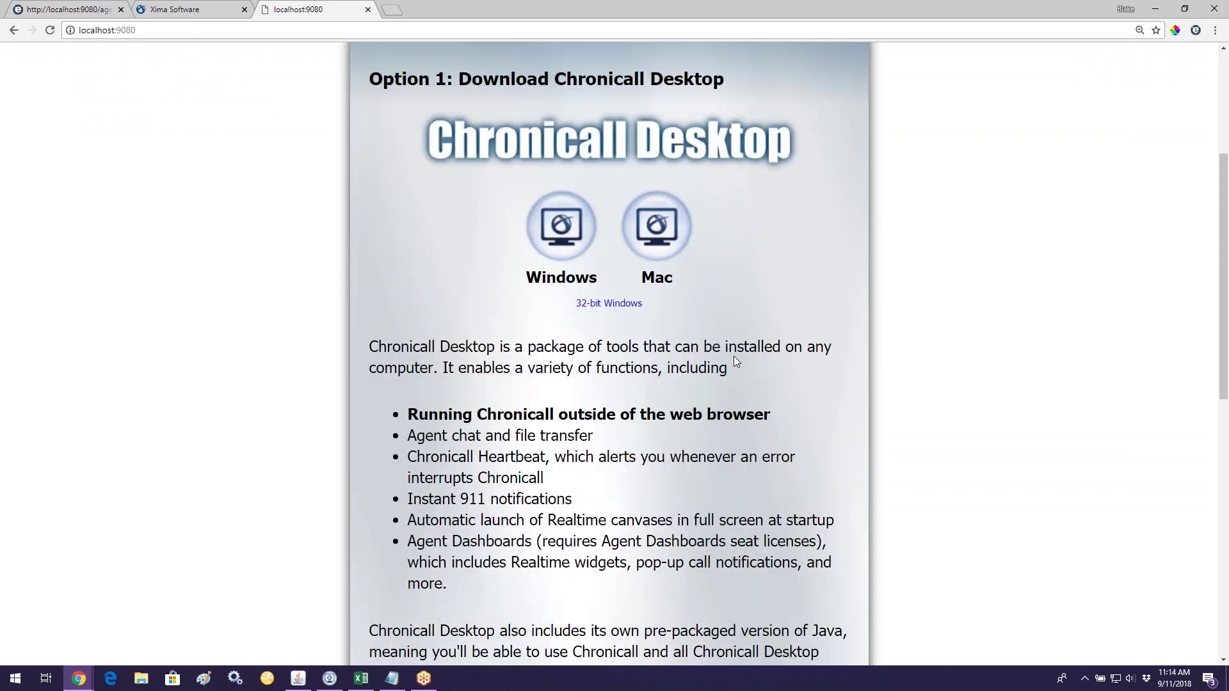
{"action": "scroll", "coordinate": [537, 157], "scroll_direction": "up", "scroll_amount": 3}
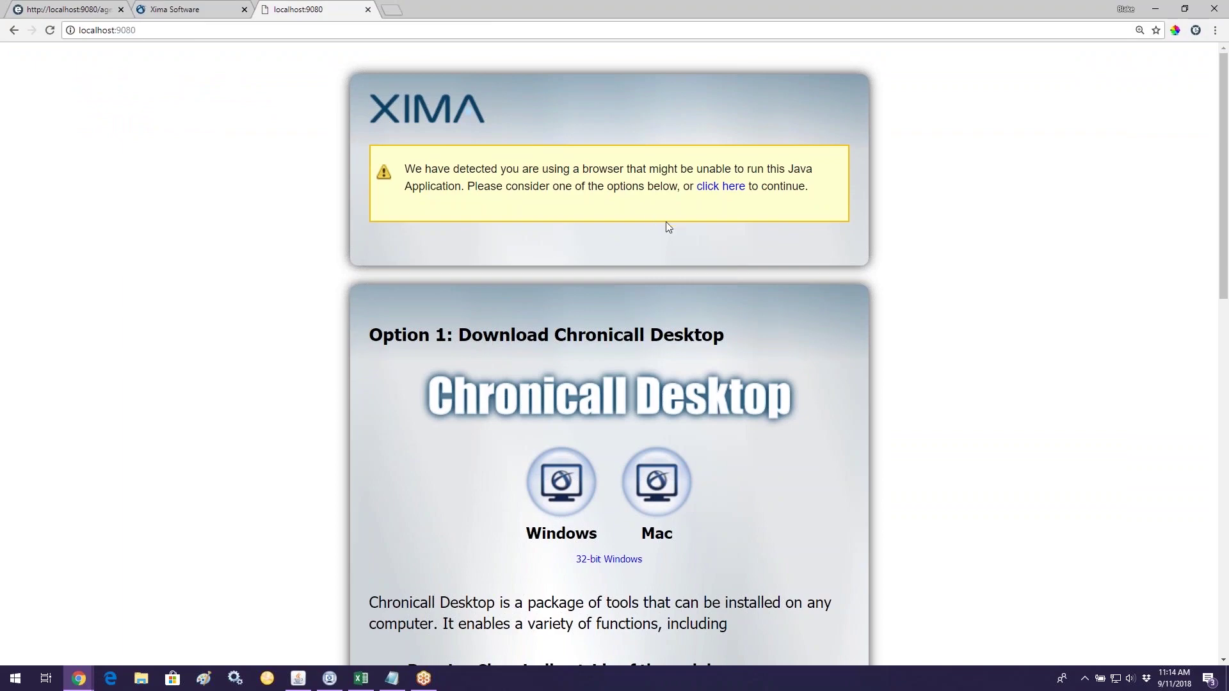
{"action": "scroll", "coordinate": [683, 231], "scroll_direction": "down", "scroll_amount": 5}
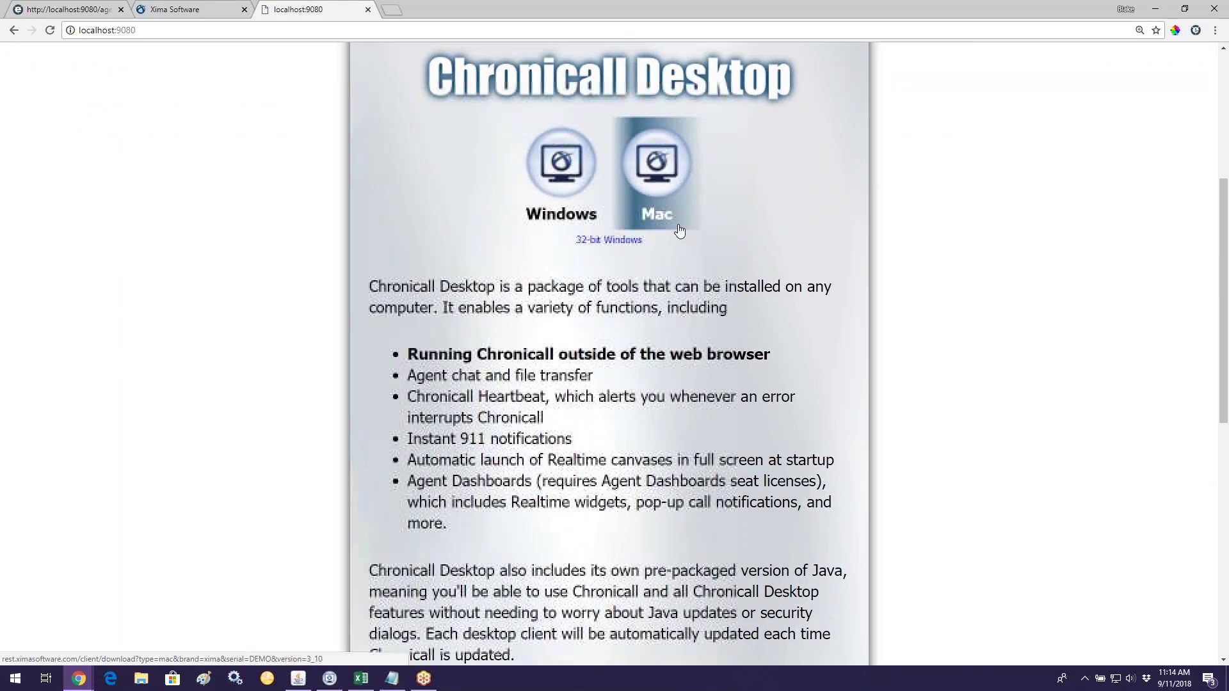
{"action": "scroll", "coordinate": [680, 230], "scroll_direction": "up", "scroll_amount": 1}
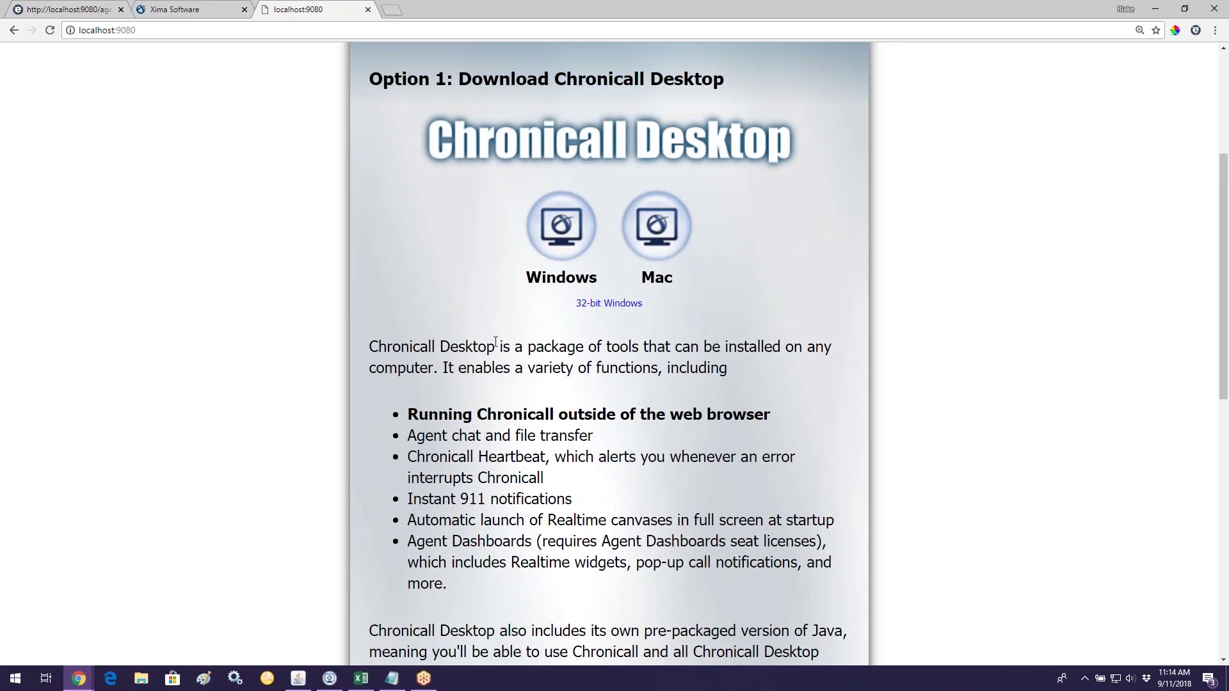
Step: Restore Chrome and point out the Chronicall (Browserless) and Chronicall Desktop desktop shortcuts
{"action": "left_click", "coordinate": [1184, 8]}
{"action": "left_click", "coordinate": [1155, 8]}
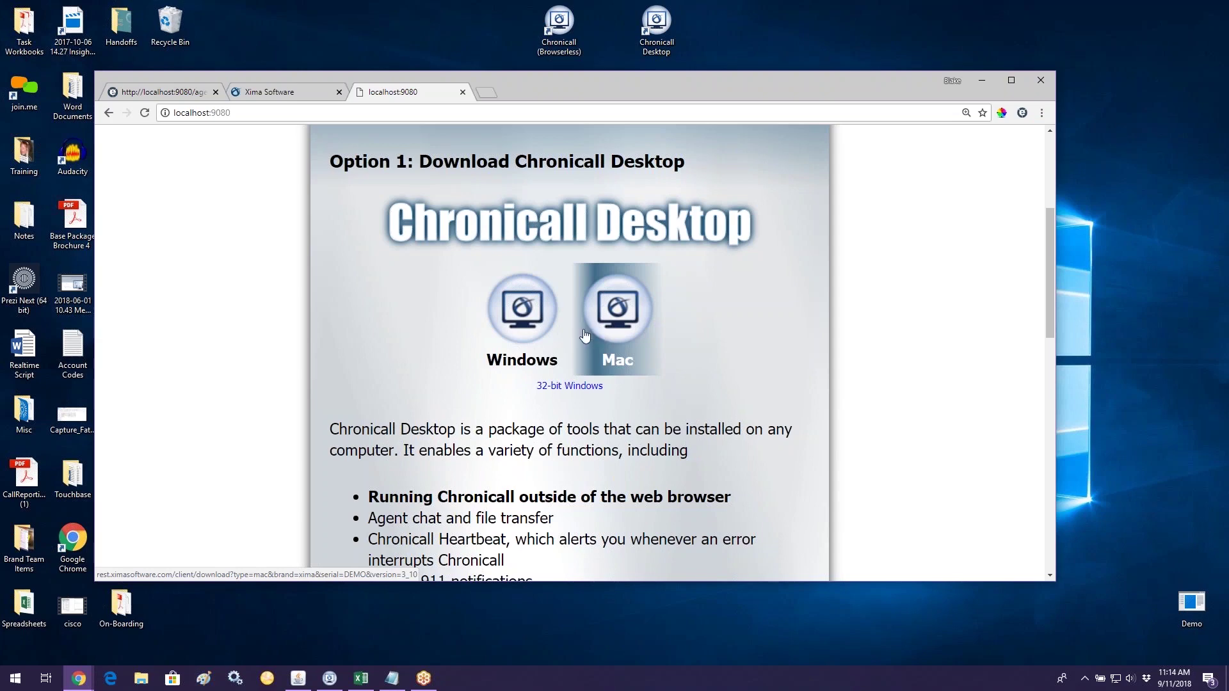
{"action": "left_click_drag", "start_coordinate": [539, 39], "coordinate": [453, 39]}
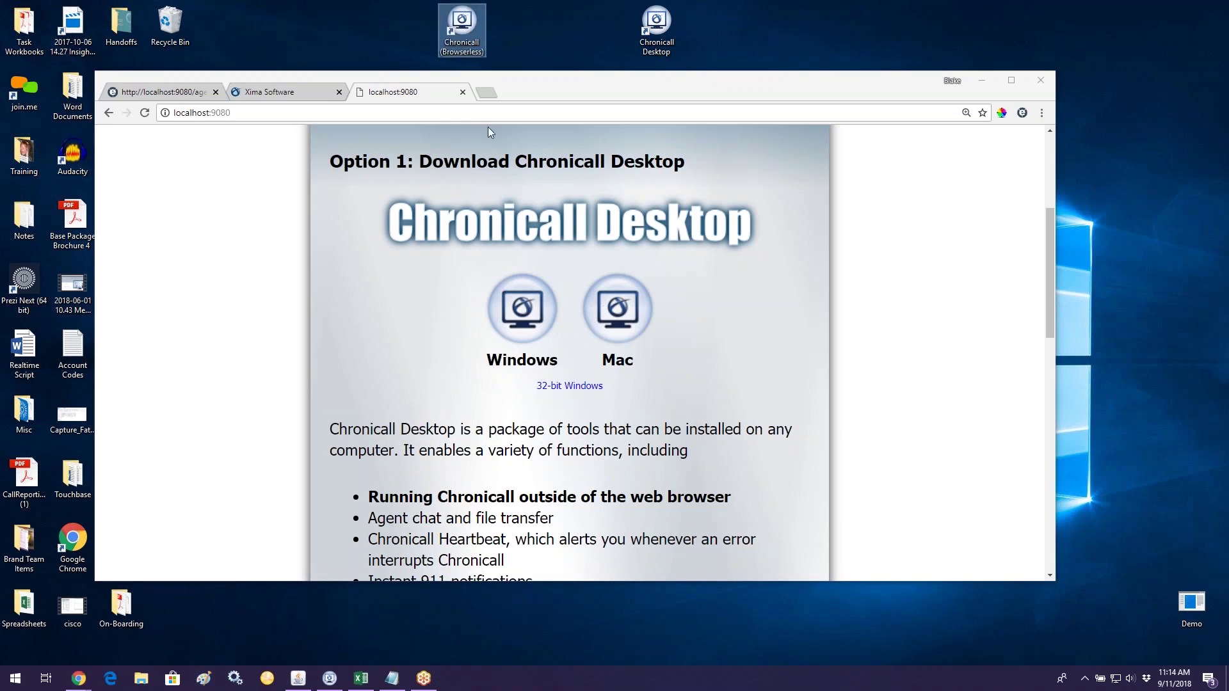
{"action": "left_click_drag", "start_coordinate": [668, 22], "coordinate": [645, 26]}
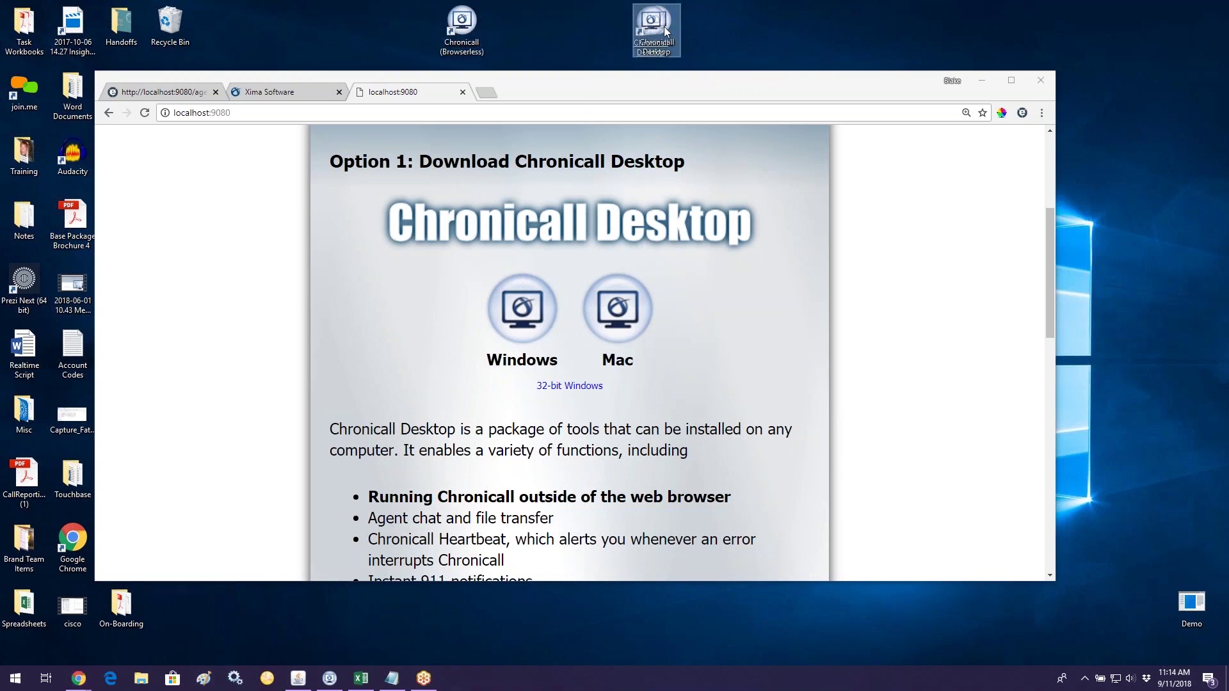
{"action": "left_click", "coordinate": [713, 31]}
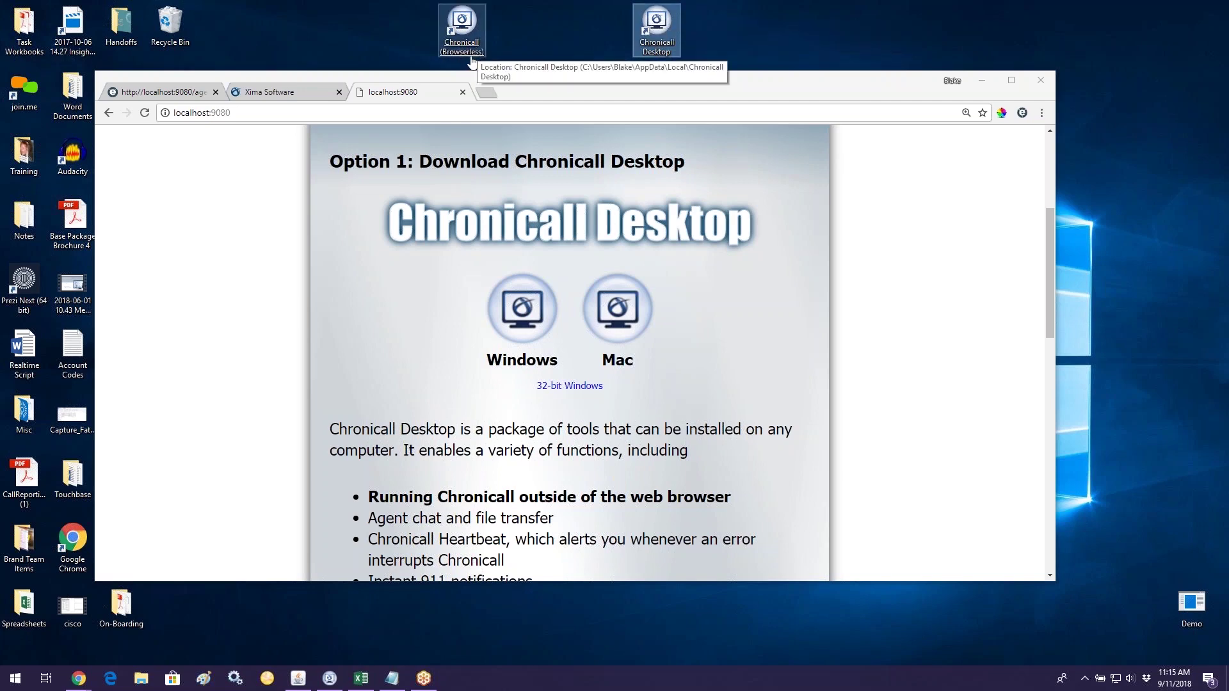
Step: Highlight the run-outside-browser and Agent chat bullets, then bring up the Chronicall Desktop agent window
{"action": "scroll", "coordinate": [394, 406], "scroll_direction": "down", "scroll_amount": 1}
{"action": "left_click_drag", "start_coordinate": [369, 433], "coordinate": [741, 443]}
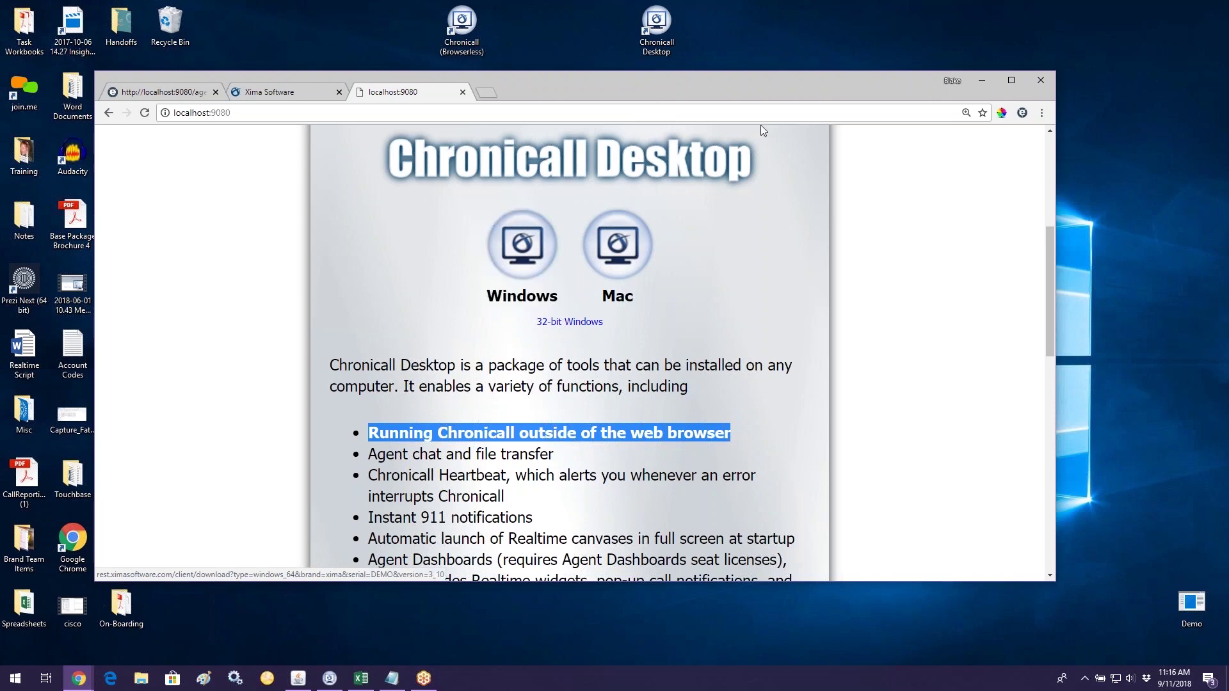
{"action": "left_click", "coordinate": [1011, 82]}
{"action": "scroll", "coordinate": [788, 357], "scroll_direction": "down", "scroll_amount": 2}
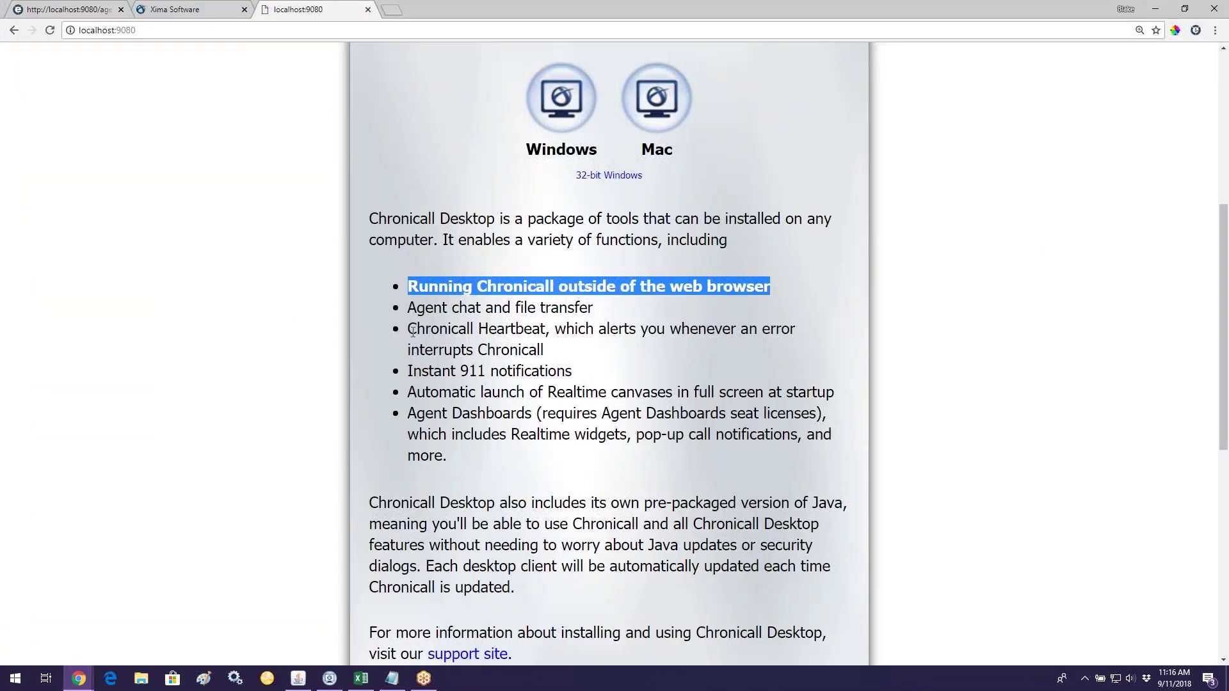
{"action": "left_click_drag", "start_coordinate": [408, 309], "coordinate": [594, 309]}
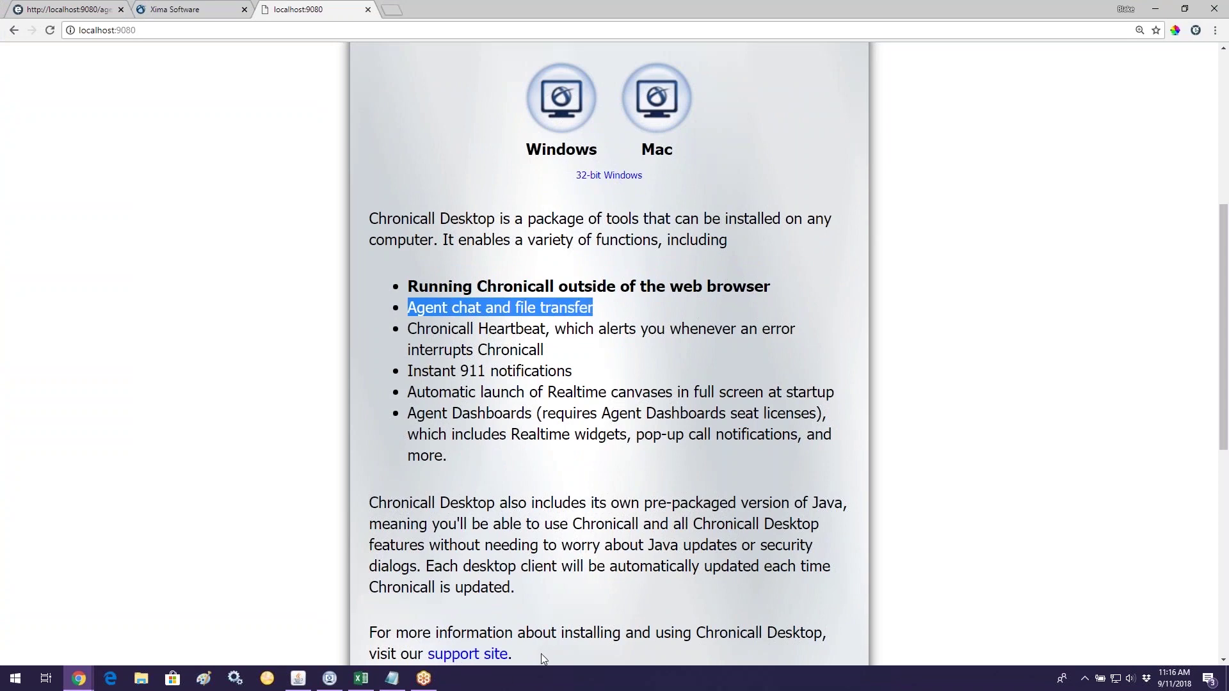
{"action": "left_click", "coordinate": [330, 678]}
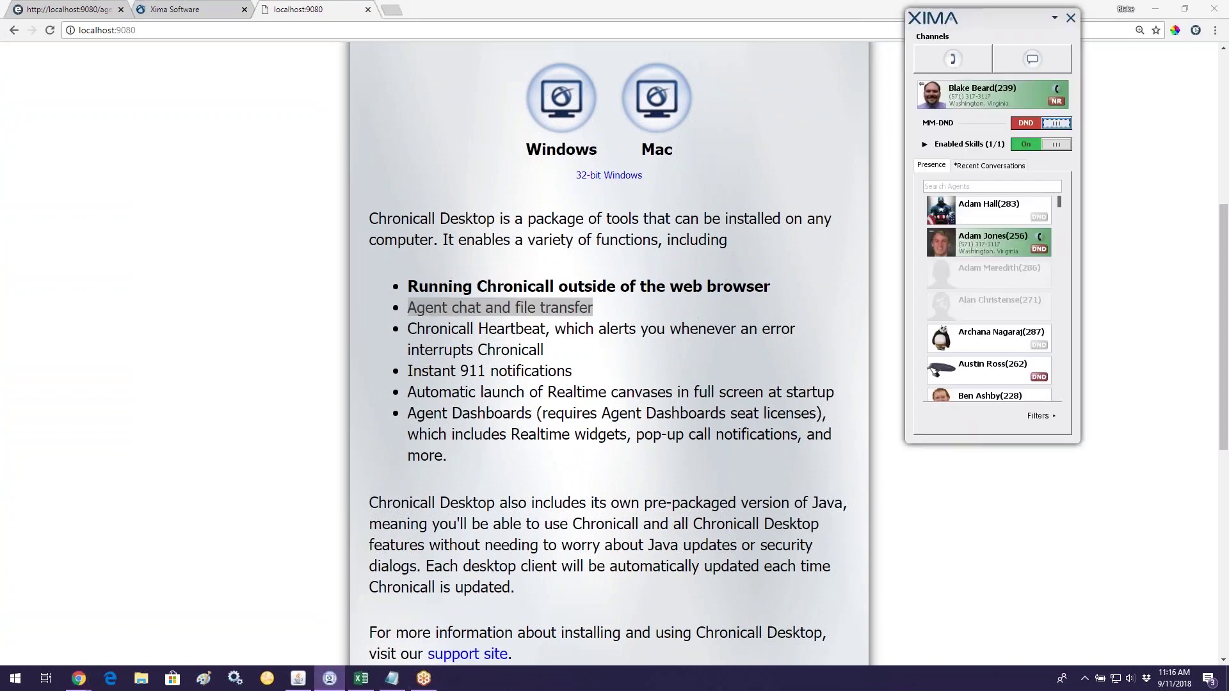
Step: Center the agent window, send the agent a short greeting in chat, and restore the browser
{"action": "left_click_drag", "start_coordinate": [1023, 22], "coordinate": [1037, 119]}
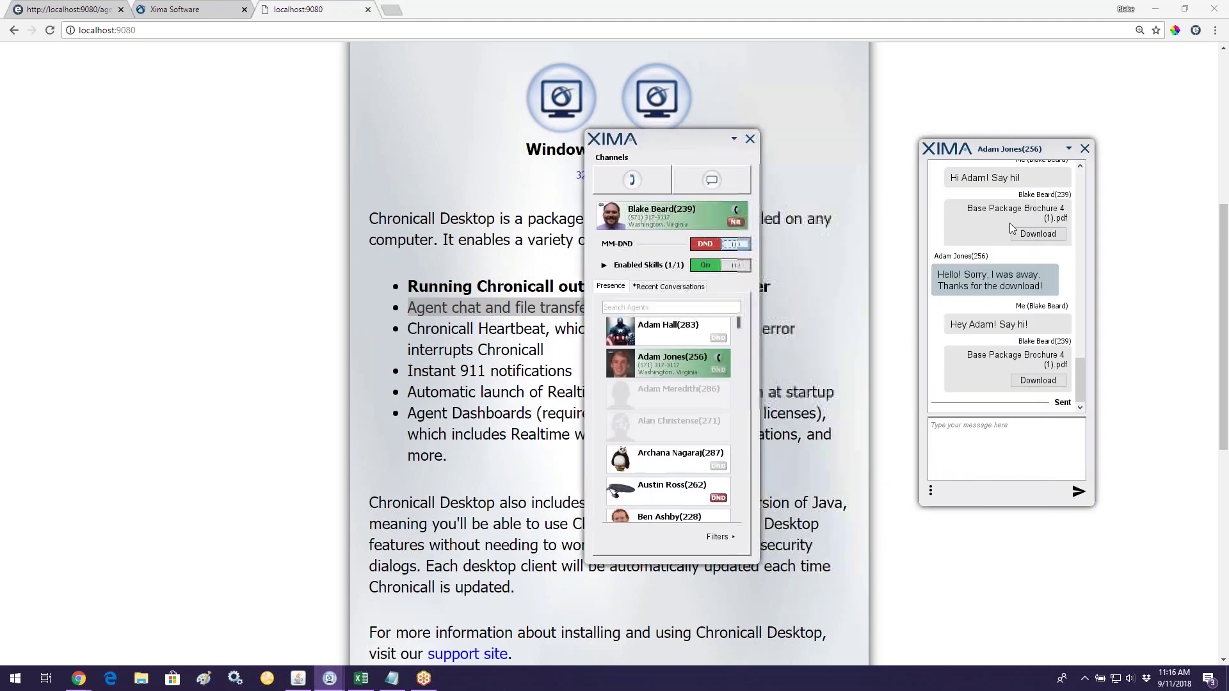
{"action": "left_click", "coordinate": [1010, 438]}
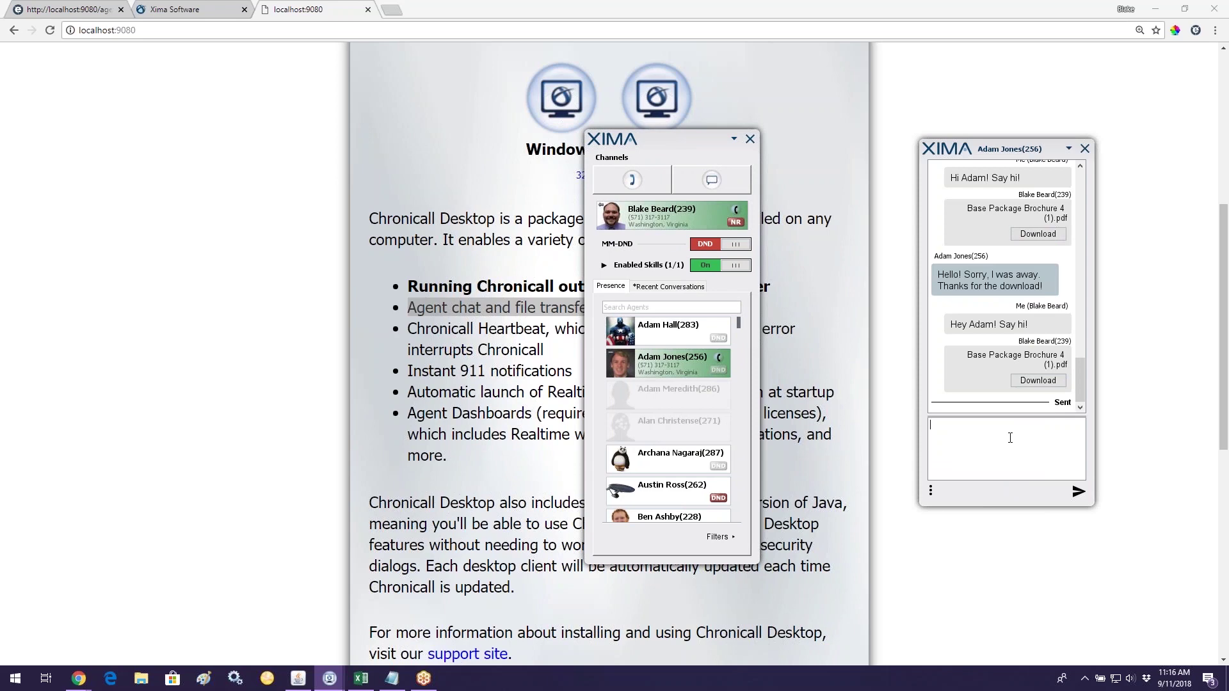
{"action": "type", "text": "Hey Adam!"}
{"action": "key", "text": "Return"}
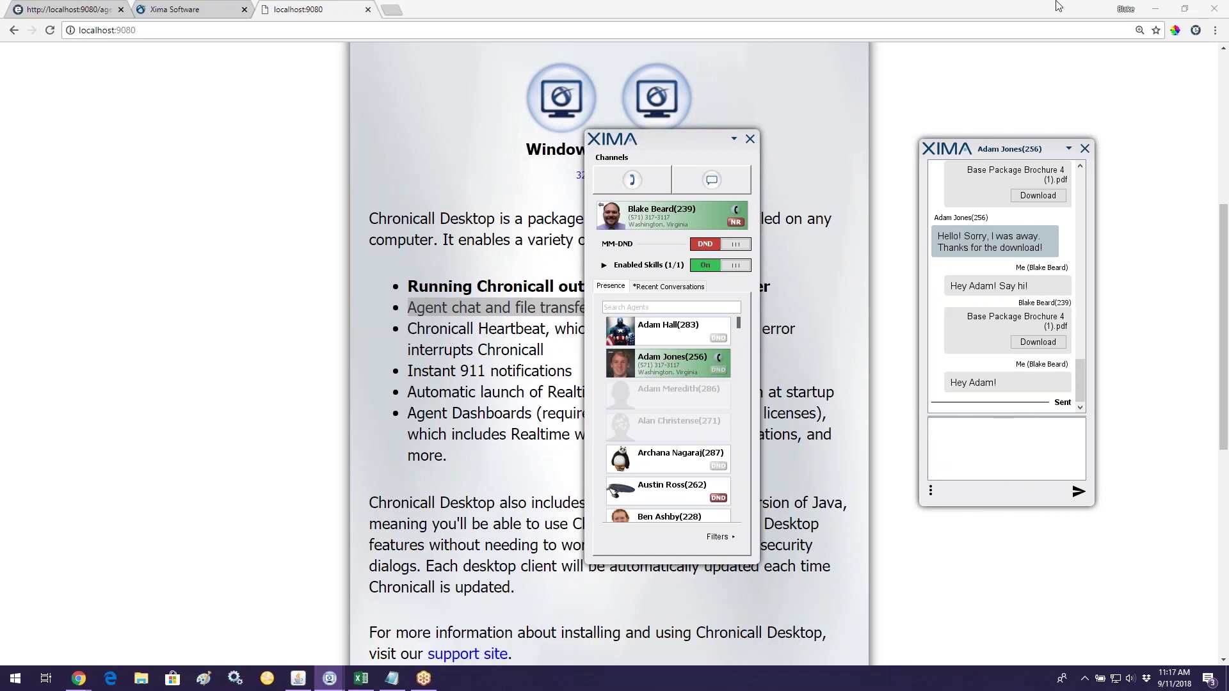
{"action": "left_click", "coordinate": [1184, 9]}
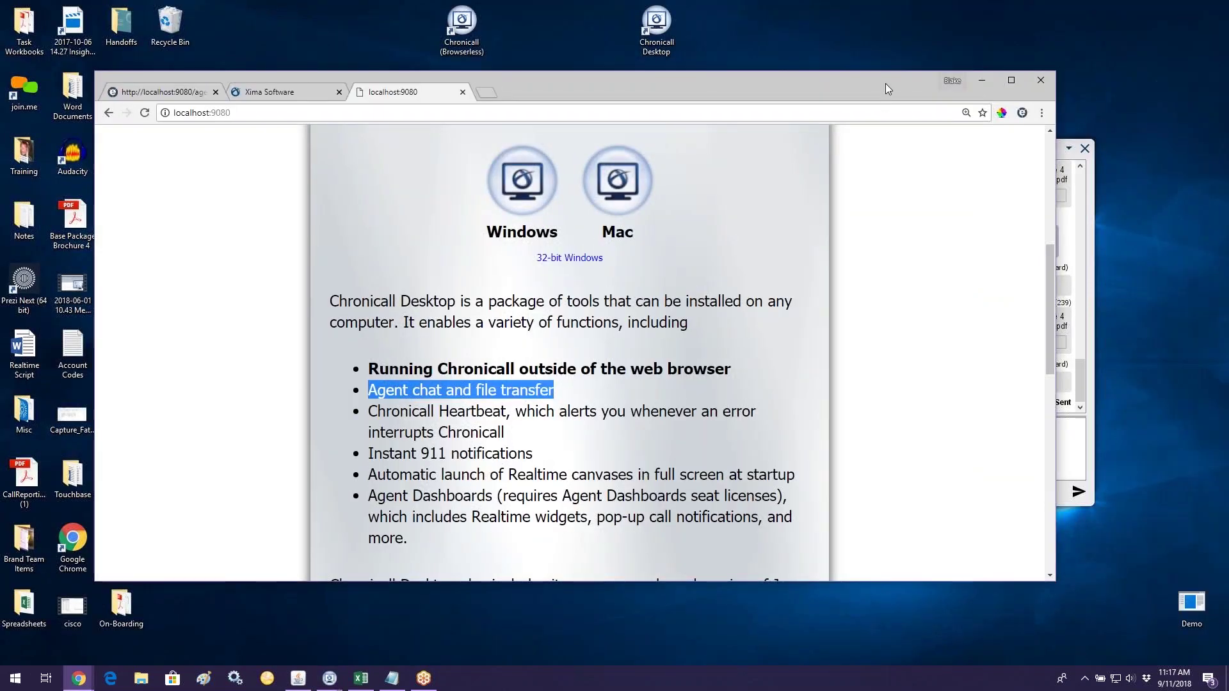
Step: Drag the Base Package Brochure 4 file from the desktop into the chat
{"action": "left_click", "coordinate": [983, 81]}
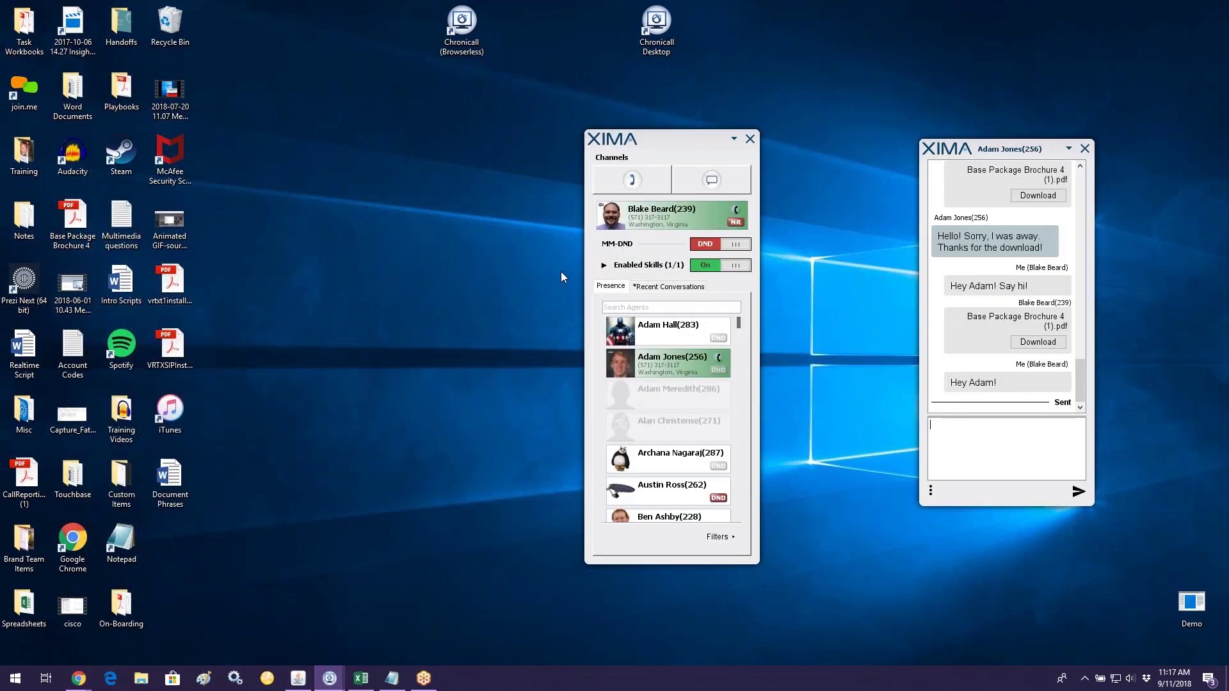
{"action": "left_click_drag", "start_coordinate": [72, 221], "coordinate": [970, 442]}
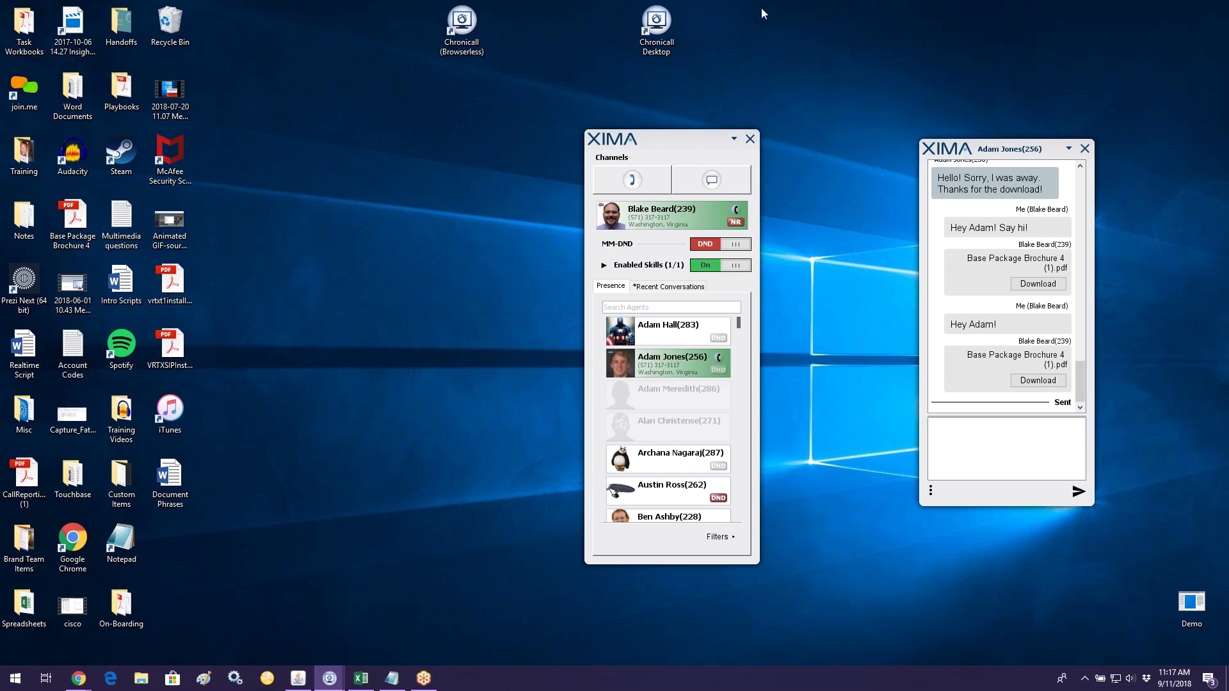
{"action": "left_click", "coordinate": [659, 52]}
Step: Arrange the agent, chat and presence windows along the top, then close presence and chat
{"action": "left_click_drag", "start_coordinate": [714, 138], "coordinate": [873, 2]}
{"action": "left_click_drag", "start_coordinate": [964, 147], "coordinate": [1012, 23]}
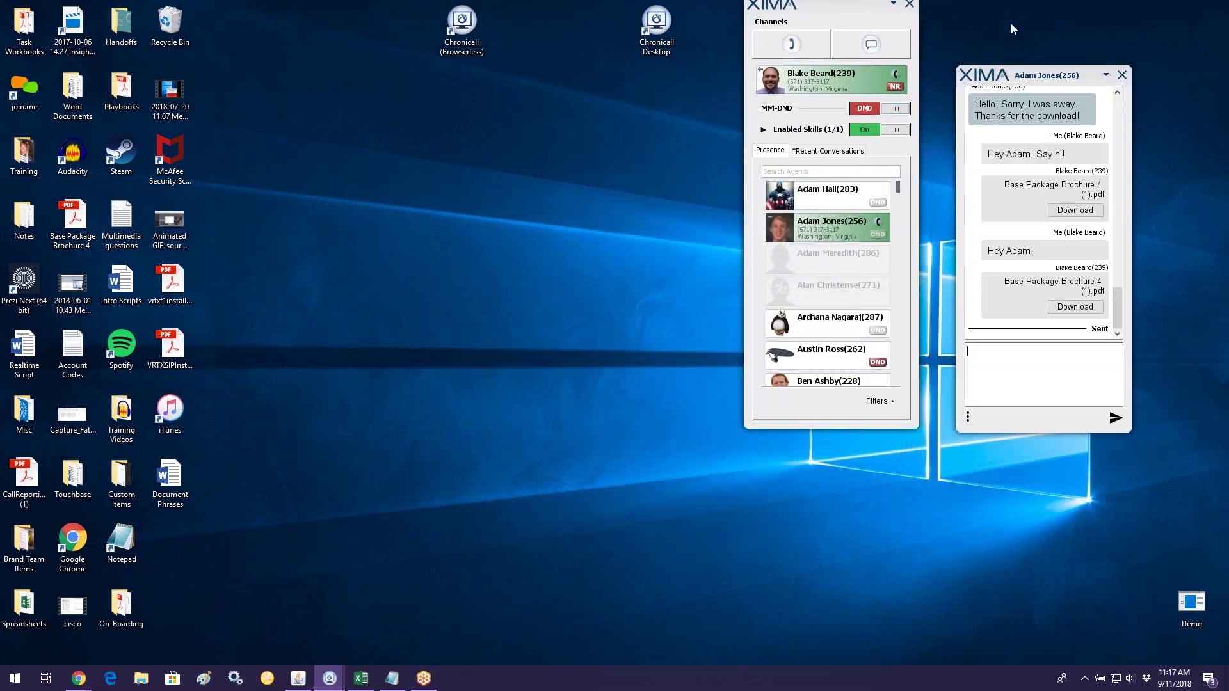
{"action": "left_click_drag", "start_coordinate": [859, 13], "coordinate": [899, 32]}
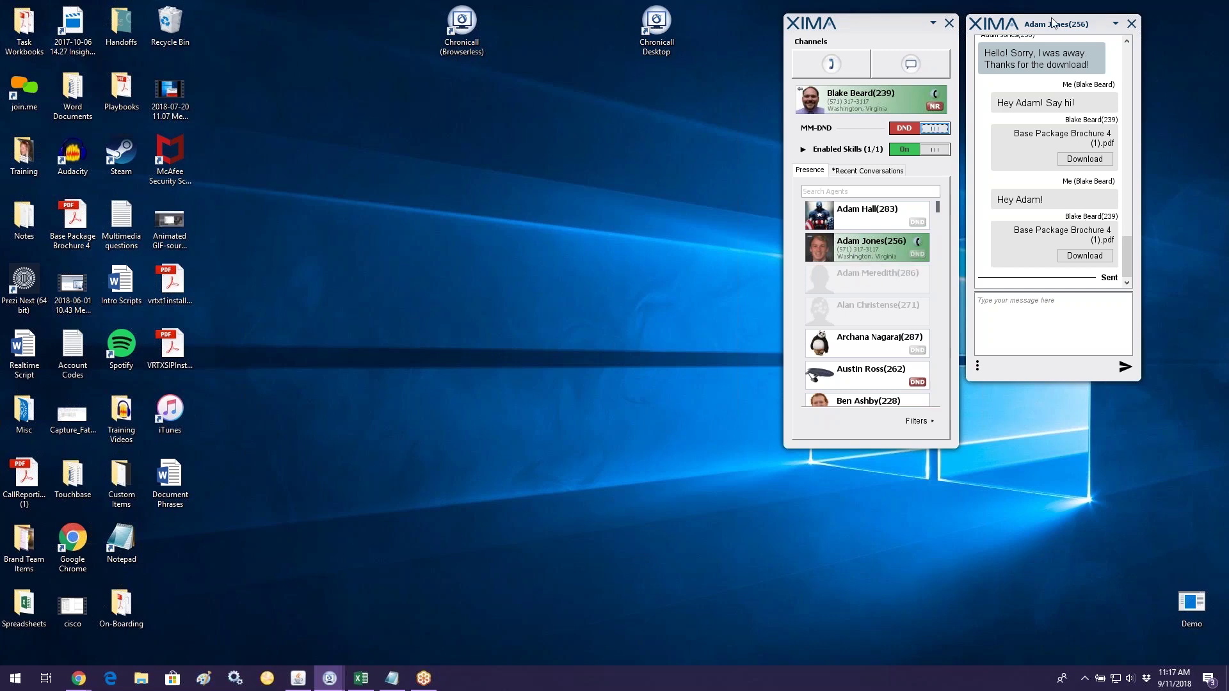
{"action": "left_click", "coordinate": [949, 23]}
{"action": "left_click", "coordinate": [1131, 24]}
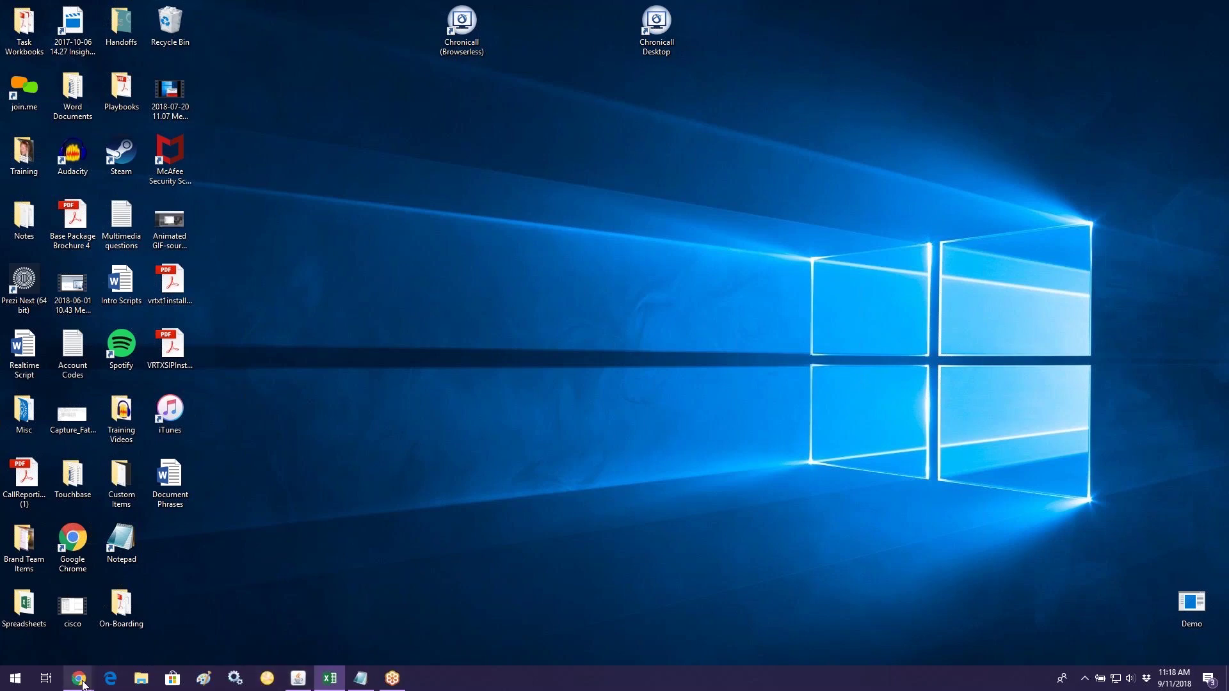
Step: Bring back the download page and highlight the Chronicall Heartbeat and Instant 911 notifications lines
{"action": "mouse_move", "coordinate": [83, 683]}
{"action": "left_click", "coordinate": [169, 645]}
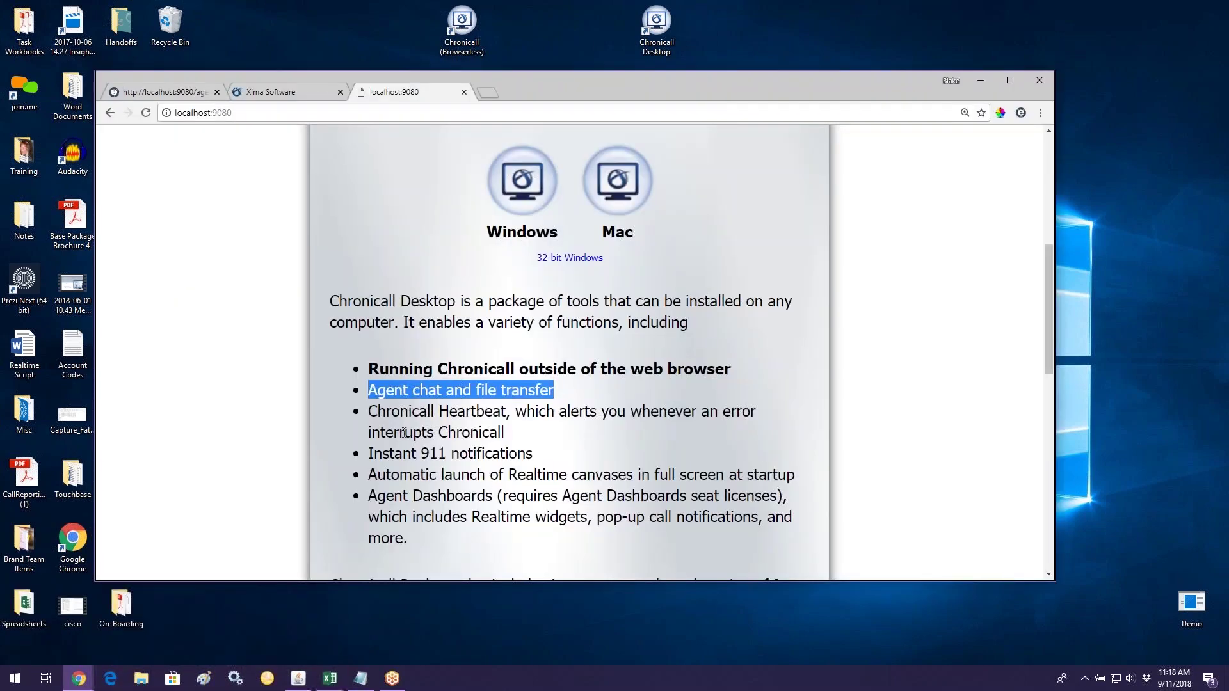
{"action": "left_click_drag", "start_coordinate": [369, 411], "coordinate": [516, 440]}
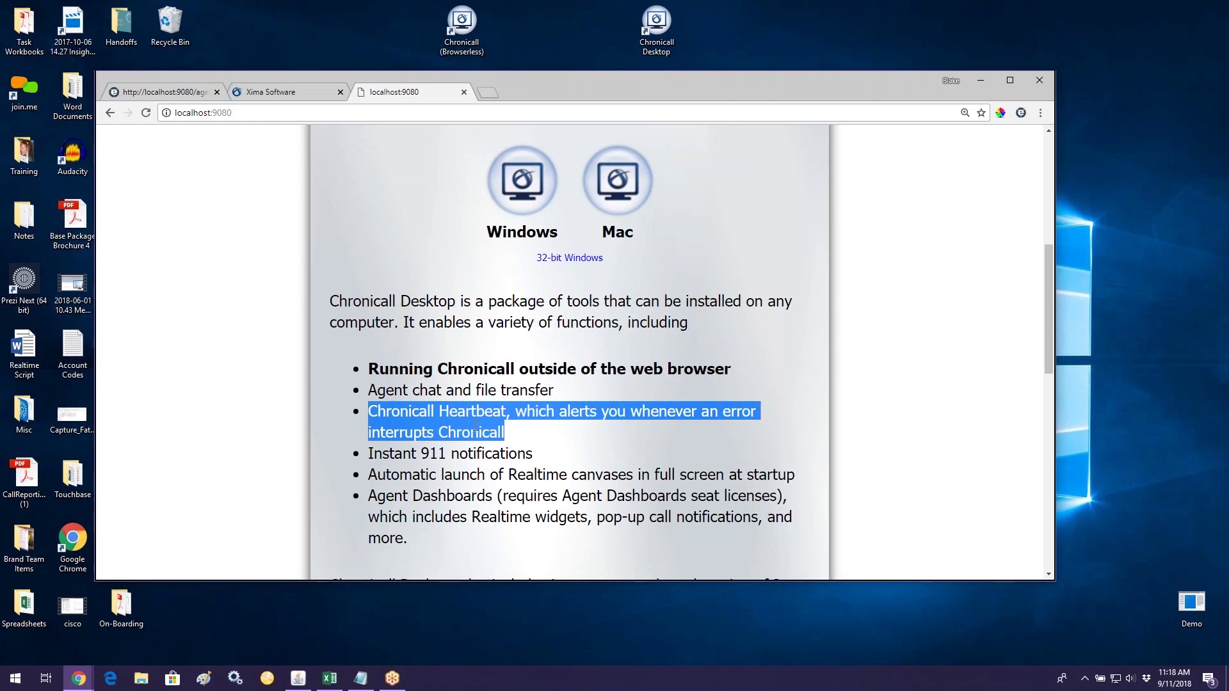
{"action": "left_click_drag", "start_coordinate": [541, 460], "coordinate": [360, 459]}
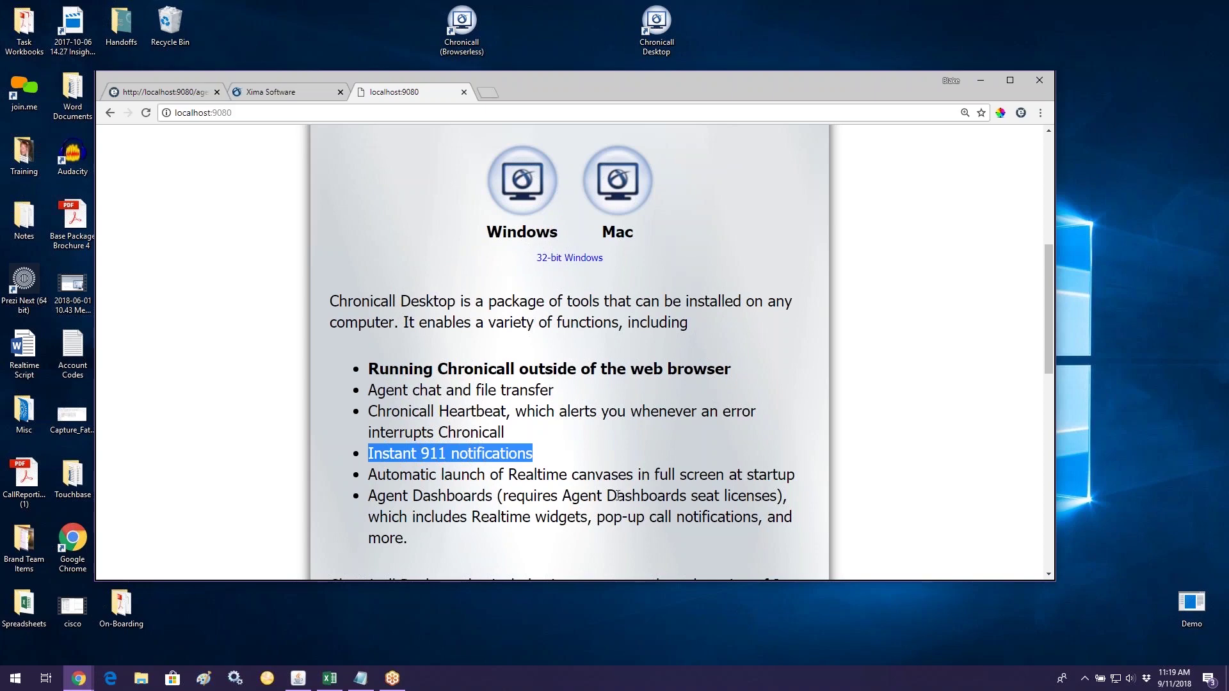
{"action": "left_click", "coordinate": [1084, 679]}
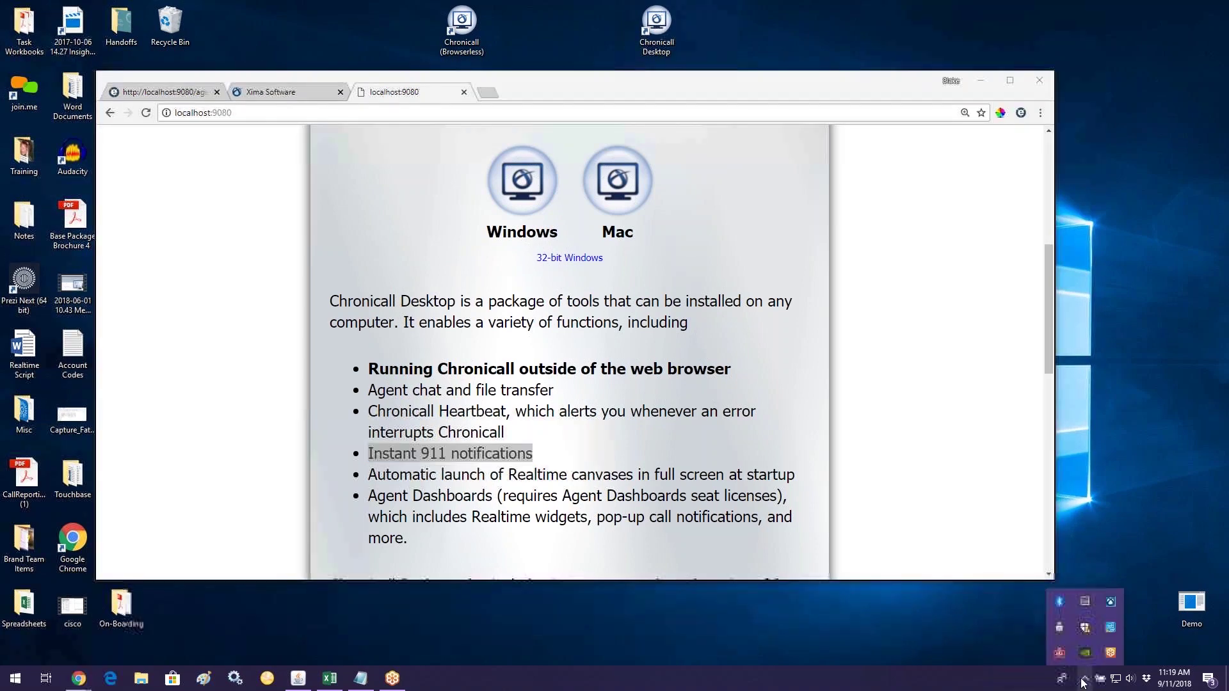
Step: Create a demo E911 call from the Chronicall tray menu's Demo options
{"action": "right_click", "coordinate": [1120, 607]}
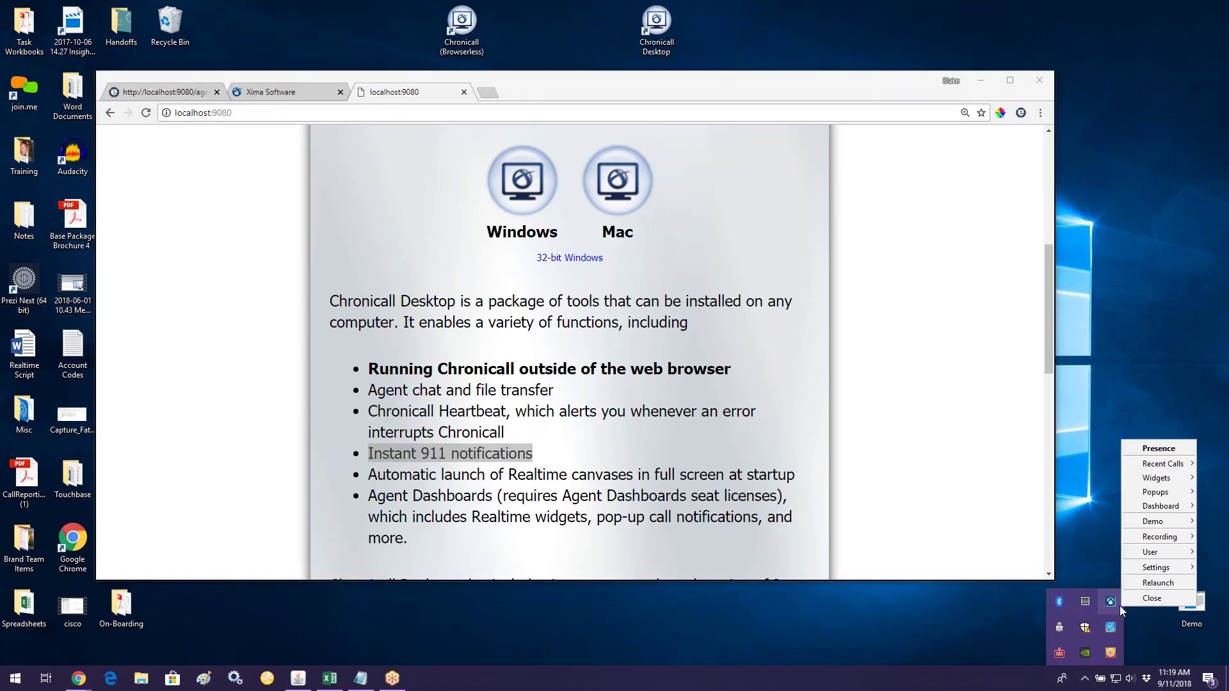
{"action": "mouse_move", "coordinate": [1192, 536]}
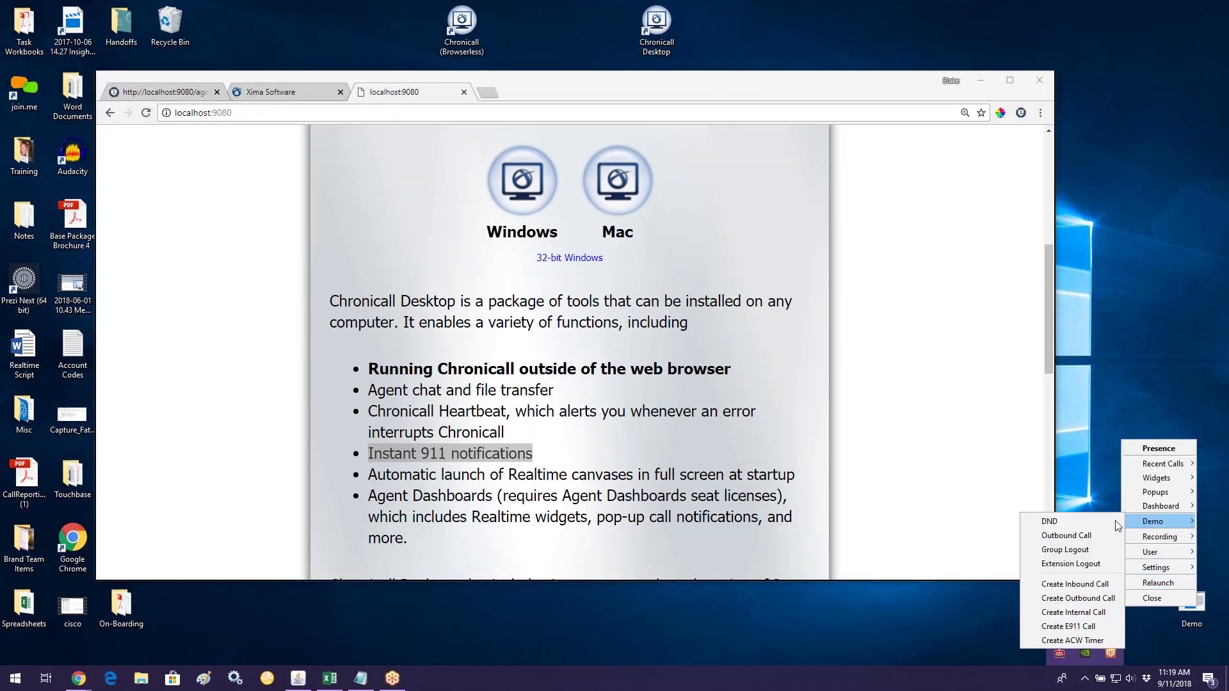
{"action": "left_click", "coordinate": [1081, 626]}
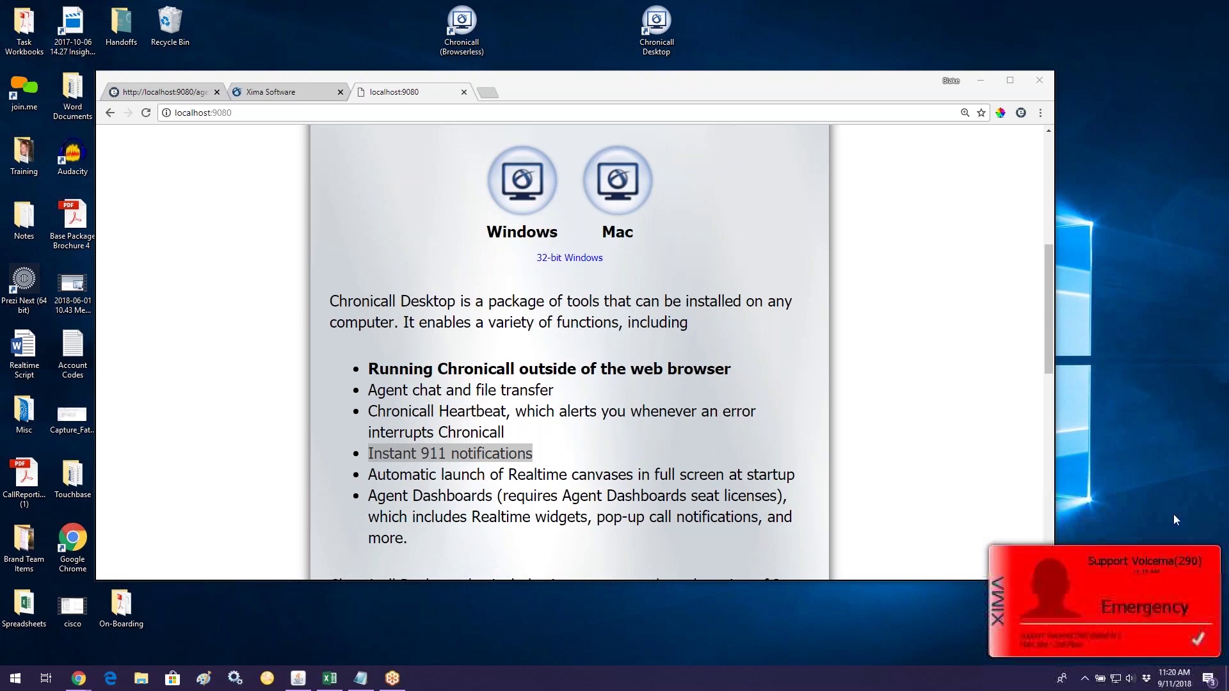
Step: Launch Chronicall Desktop, dismiss the Emergency notification, and close the Chrome window
{"action": "double_click", "coordinate": [657, 45]}
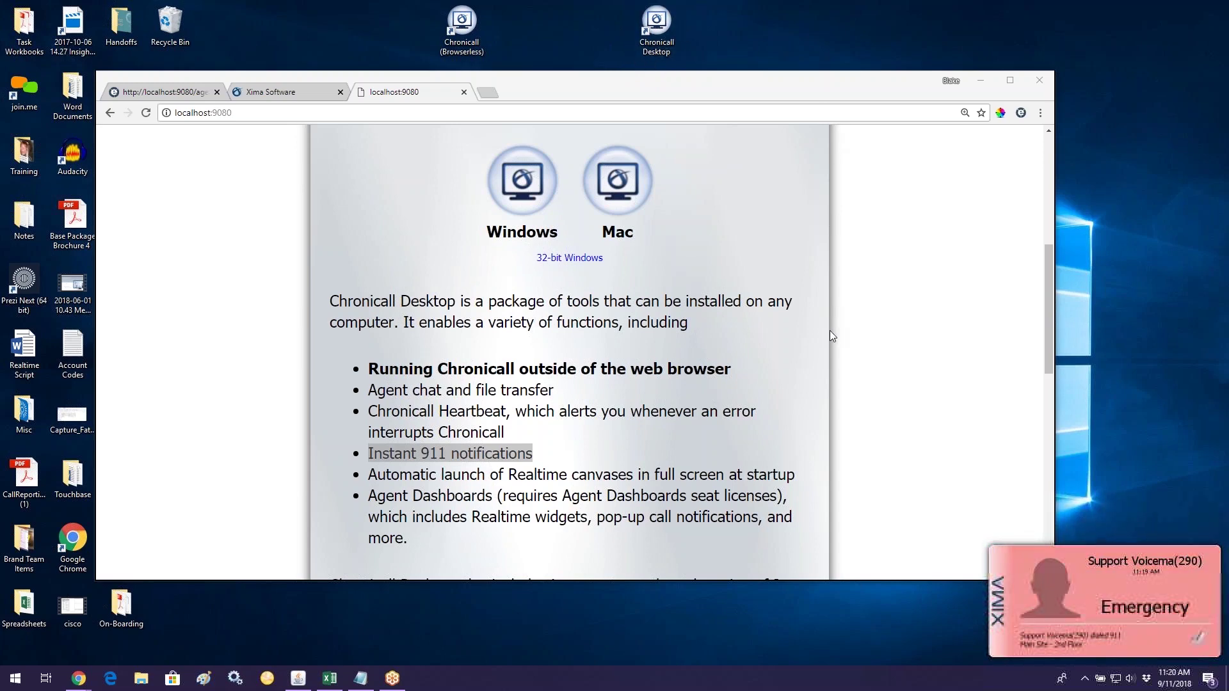
{"action": "left_click", "coordinate": [1181, 608]}
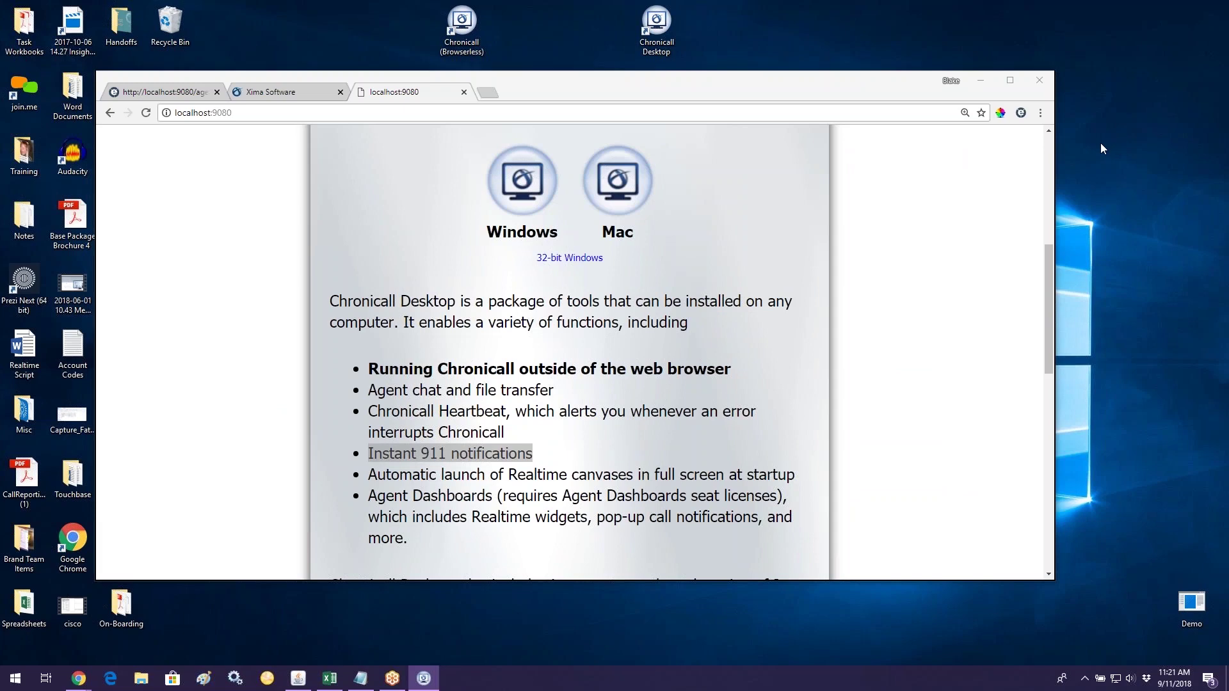
{"action": "left_click", "coordinate": [1049, 85]}
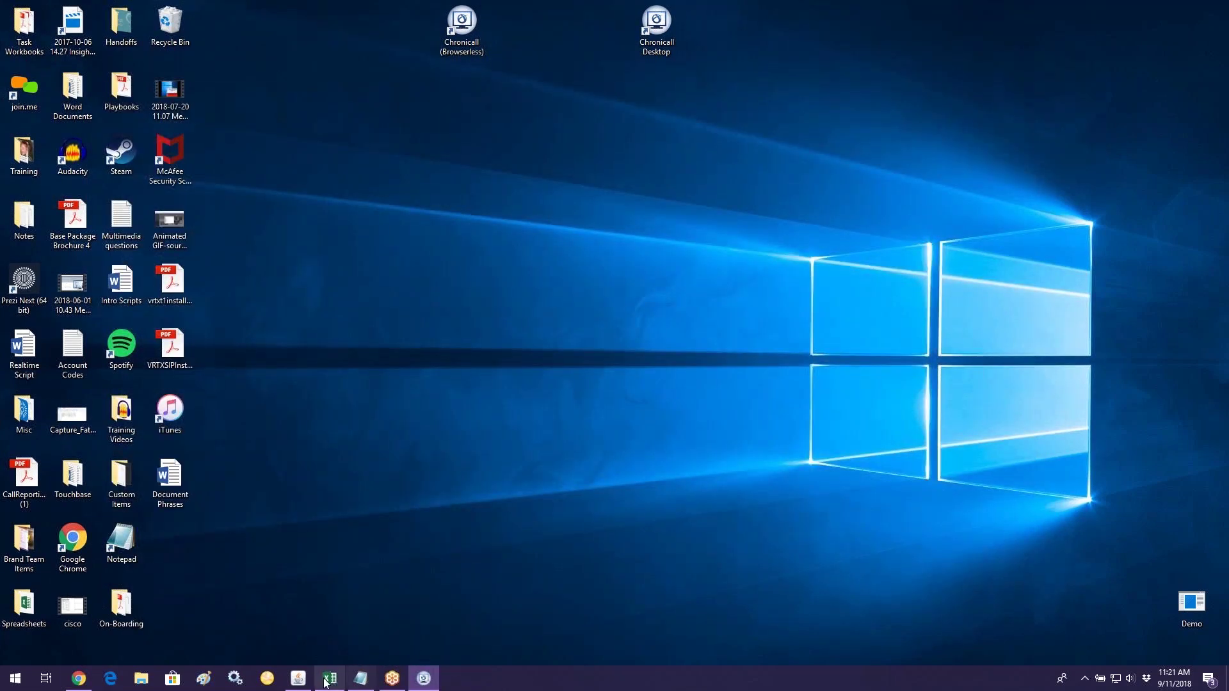
Step: Log in to Chronicall with the prefilled Administrator credentials
{"action": "left_click", "coordinate": [298, 679]}
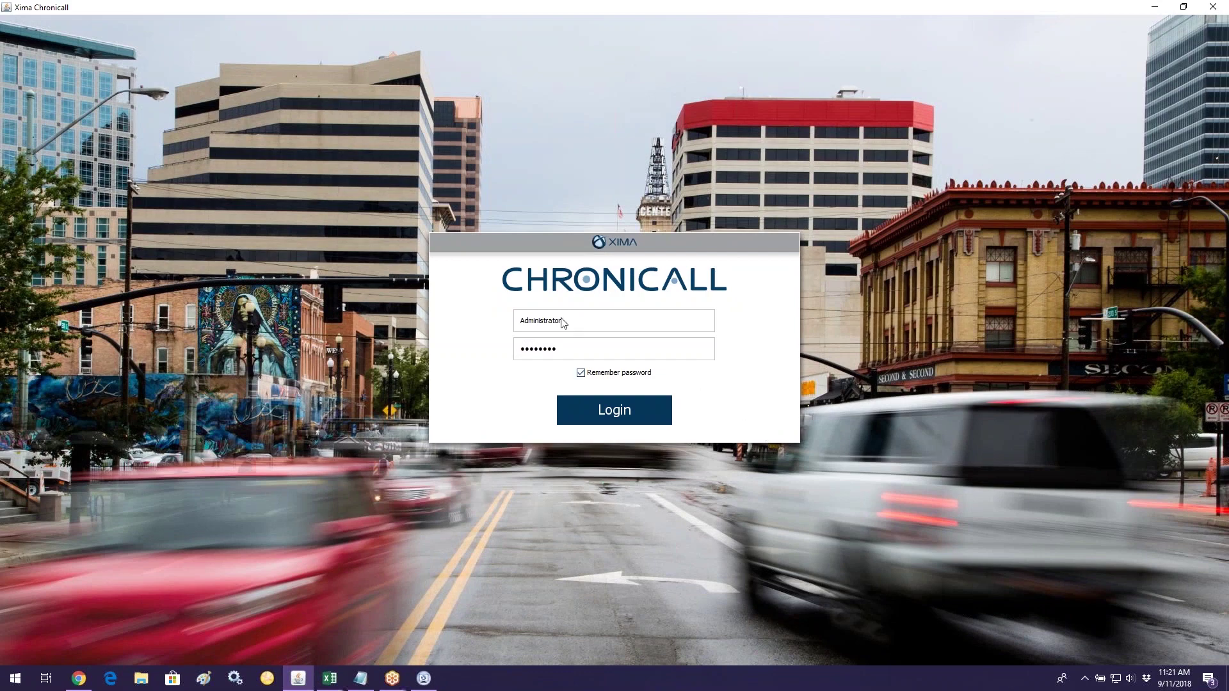
{"action": "left_click", "coordinate": [525, 330]}
{"action": "key", "text": "Tab"}
{"action": "left_click", "coordinate": [602, 413]}
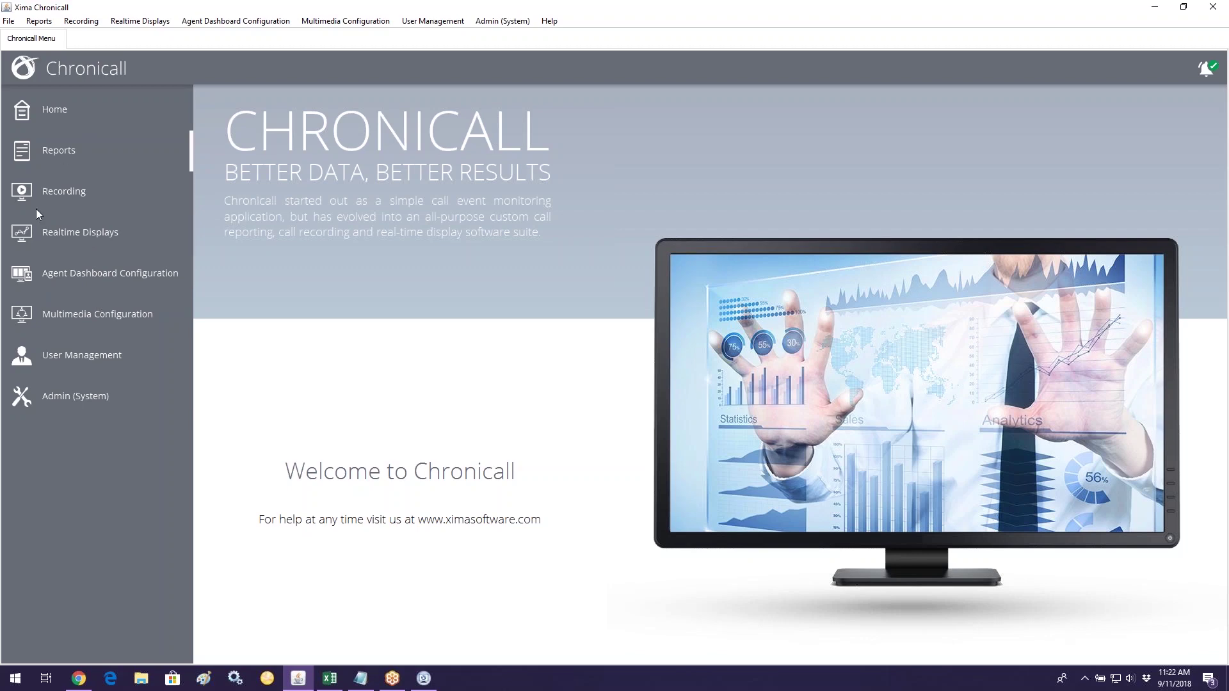
Step: Open User Accounts under User Management in the sidebar
{"action": "left_click", "coordinate": [68, 356]}
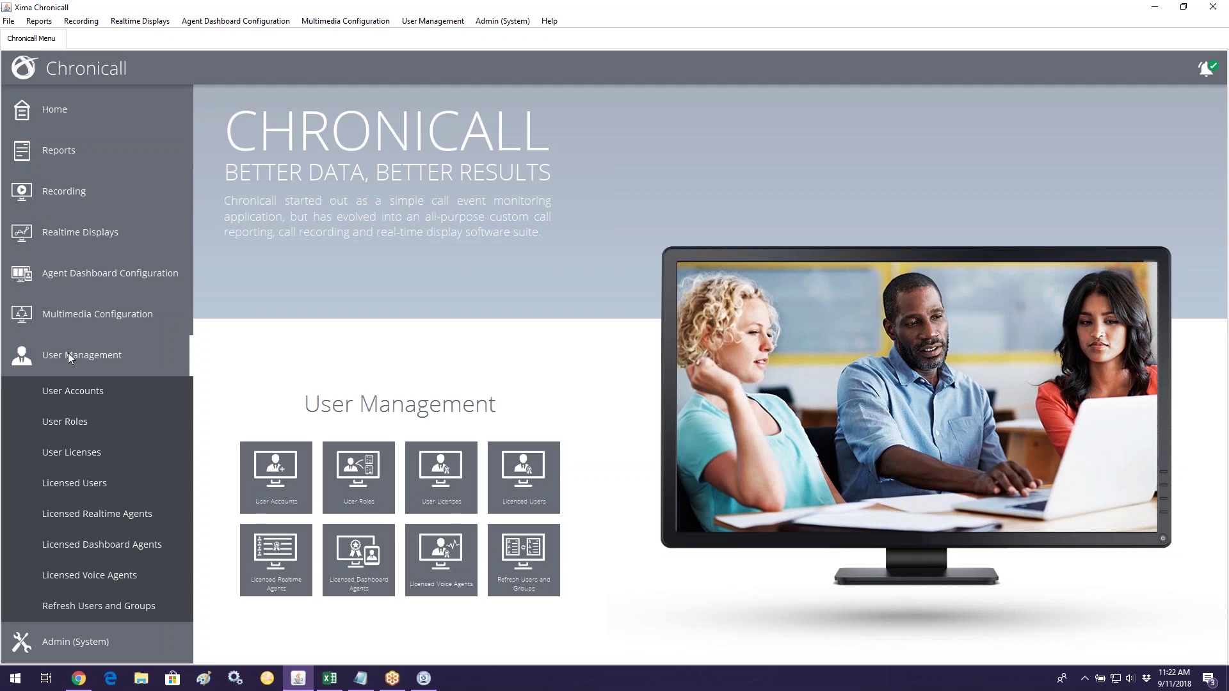
{"action": "left_click", "coordinate": [91, 390]}
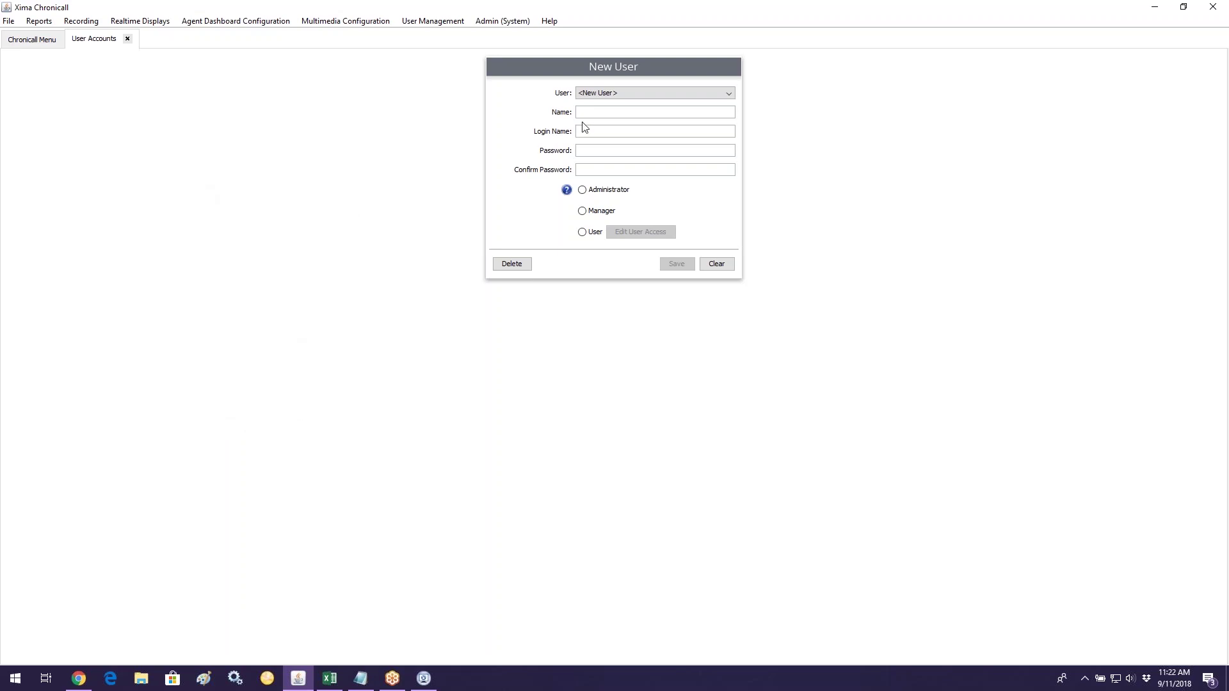
{"action": "left_click", "coordinate": [598, 95]}
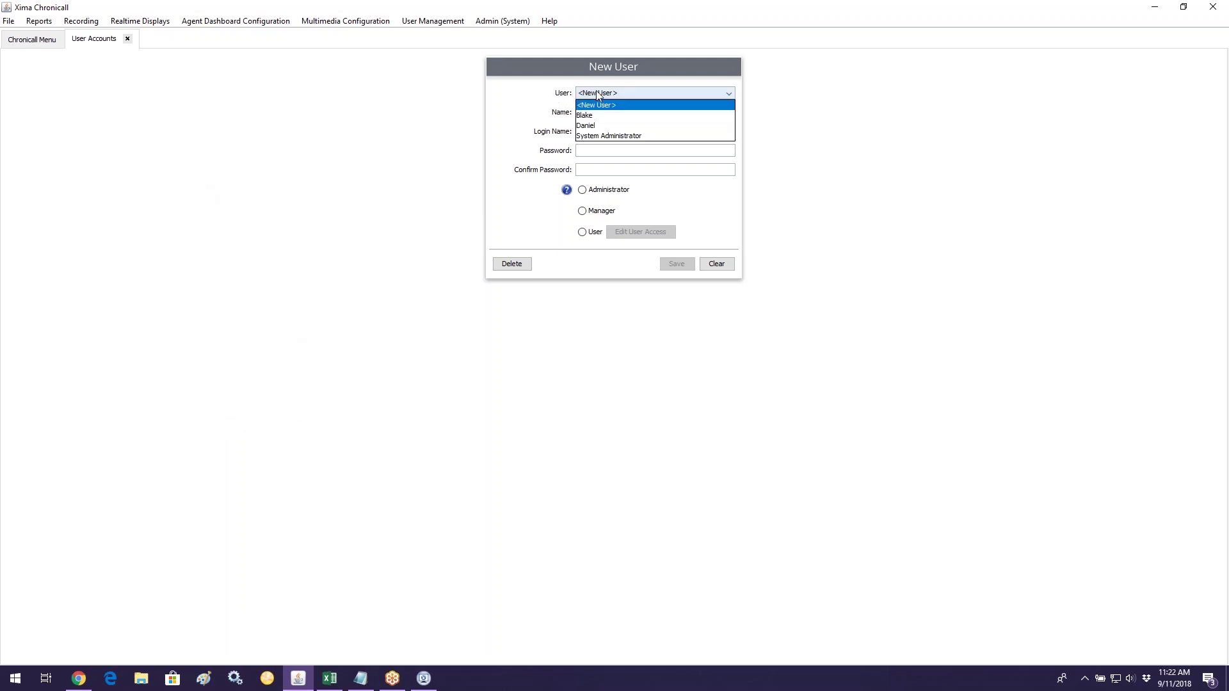
{"action": "left_click", "coordinate": [650, 136]}
{"action": "double_click", "coordinate": [604, 132]}
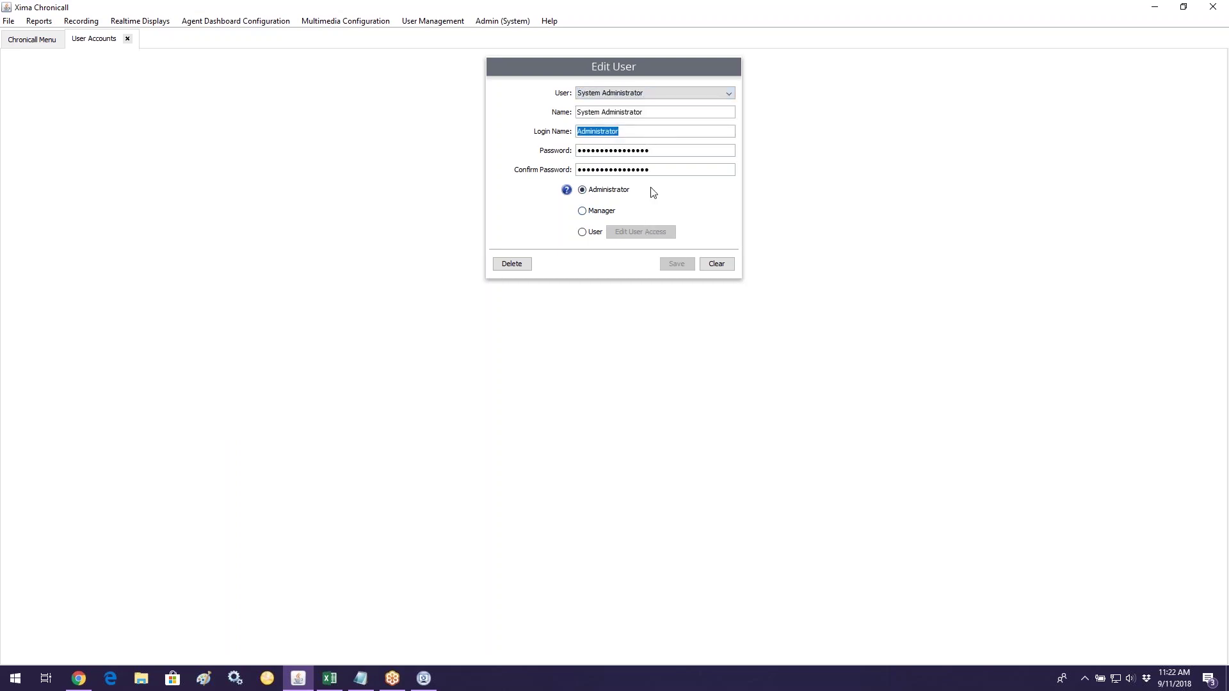
{"action": "double_click", "coordinate": [642, 153]}
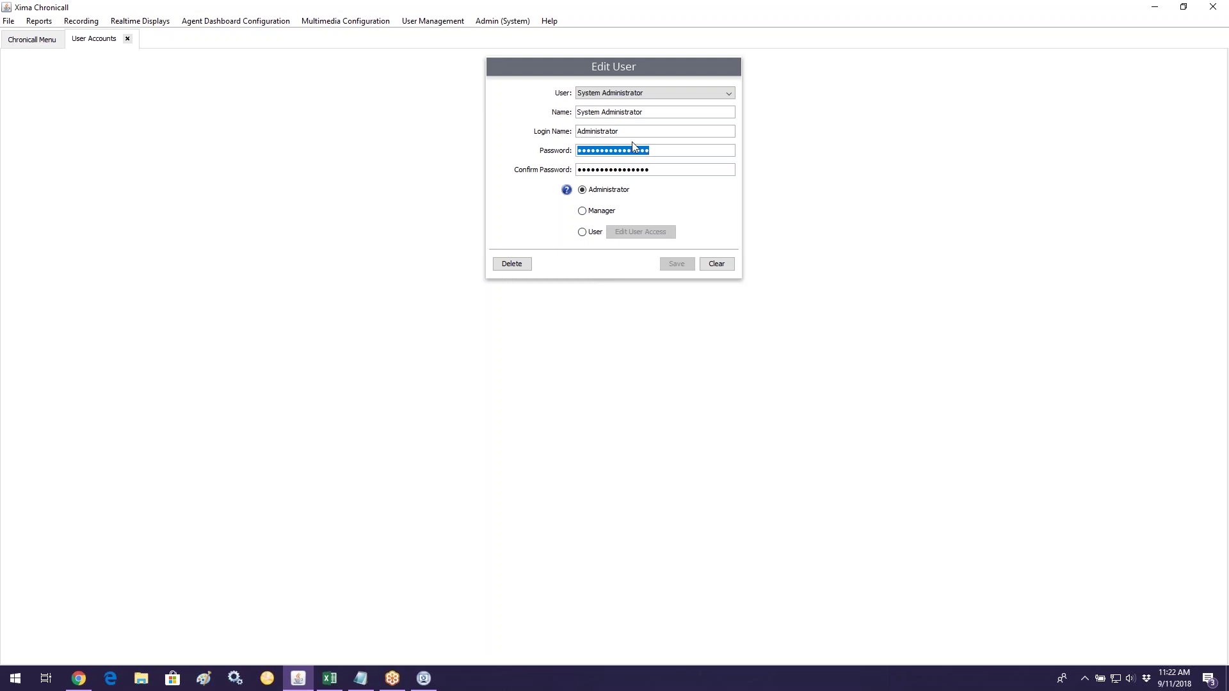
{"action": "left_click", "coordinate": [636, 93]}
{"action": "left_click", "coordinate": [635, 101]}
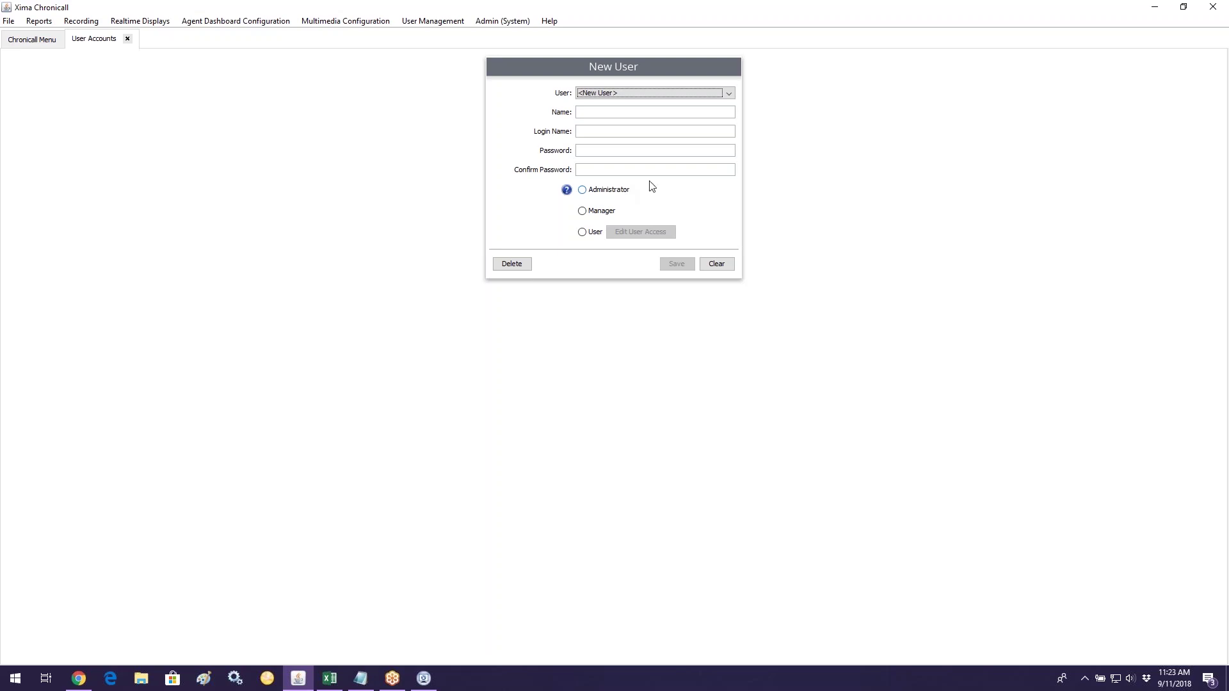
Step: Enter the new user's name and pick the Administrator, then Manager, role
{"action": "left_click", "coordinate": [612, 115]}
{"action": "type", "text": "Tammy"}
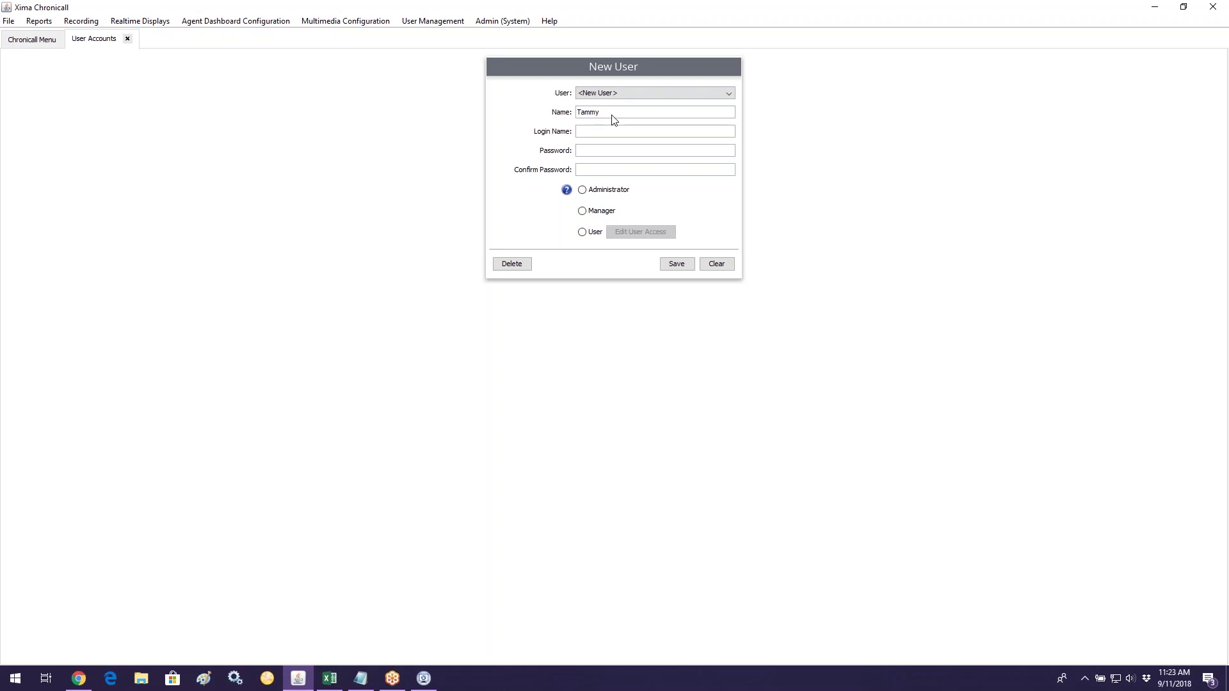
{"action": "type", "text": "tammyu"}
{"action": "left_click", "coordinate": [616, 189]}
{"action": "left_click", "coordinate": [606, 213]}
Step: Return to the main menu, collapse user management, and go back to the Home page
{"action": "left_click", "coordinate": [33, 43]}
{"action": "left_click", "coordinate": [68, 363]}
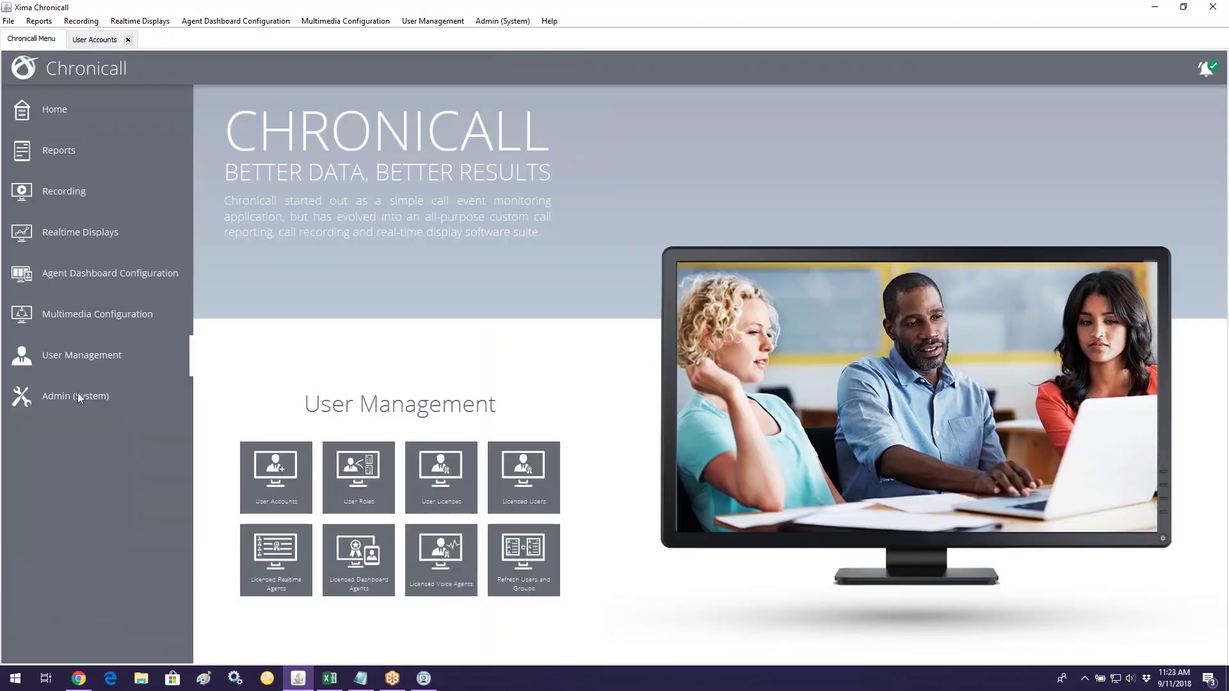
{"action": "left_click", "coordinate": [87, 400]}
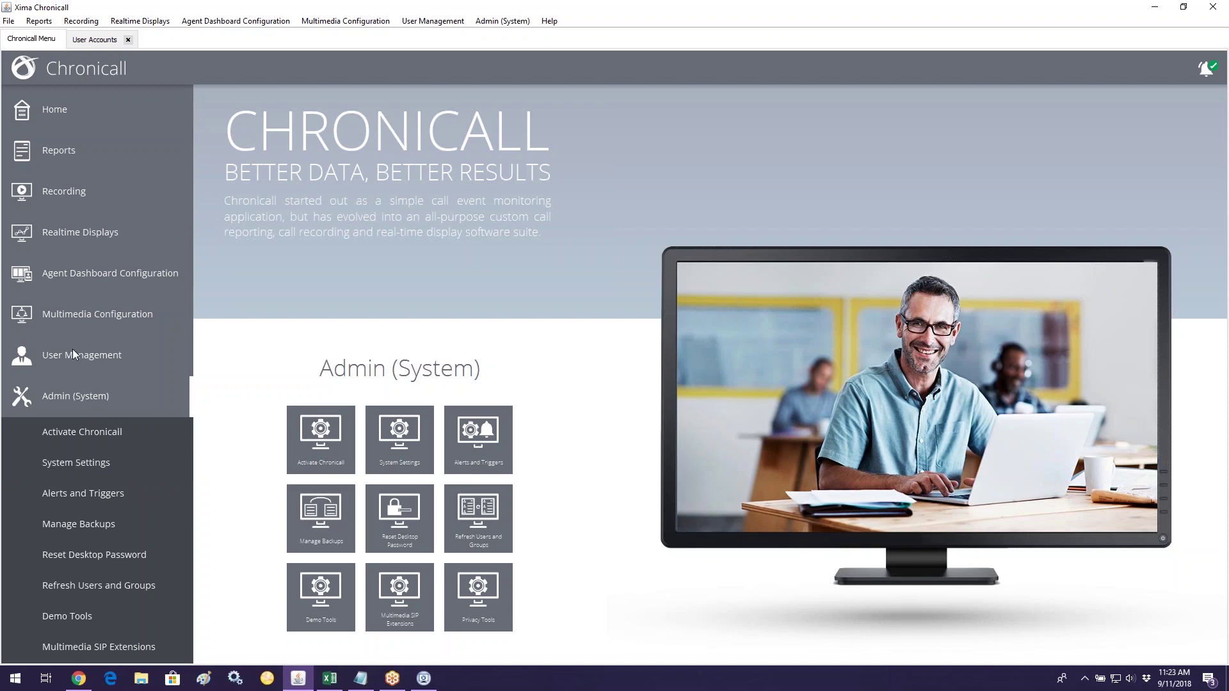
{"action": "left_click", "coordinate": [55, 105]}
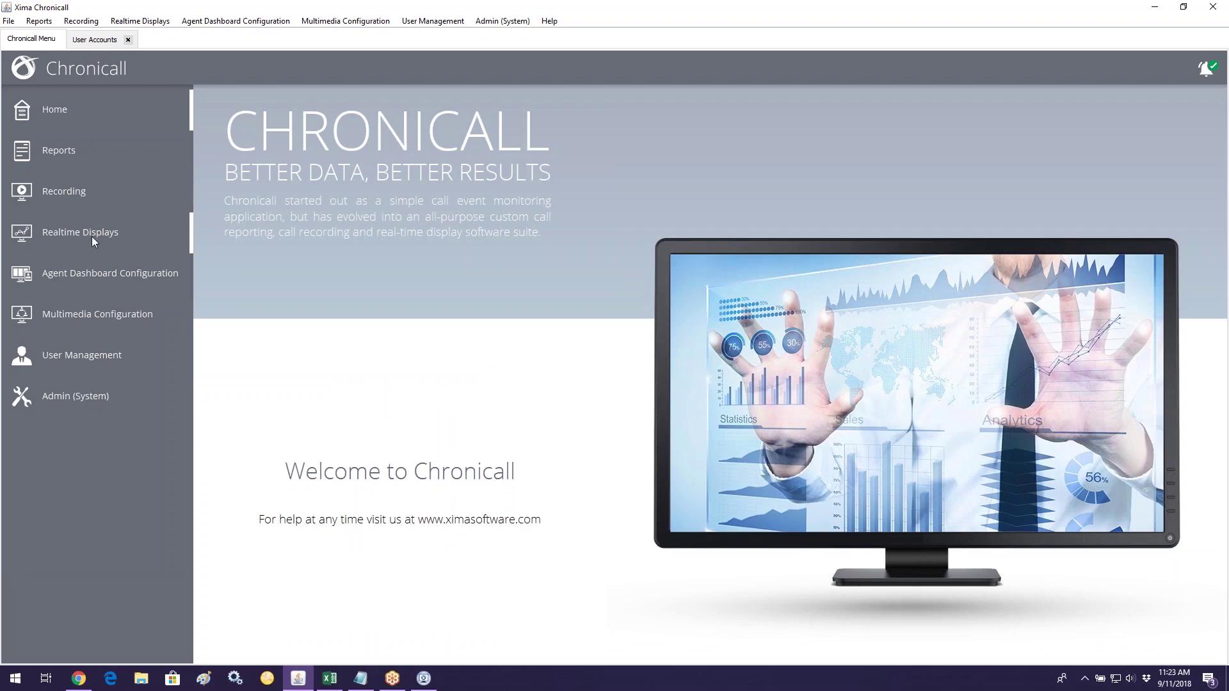
Step: Bring up the new user form, choose the User role, and open its access permissions
{"action": "left_click", "coordinate": [94, 40]}
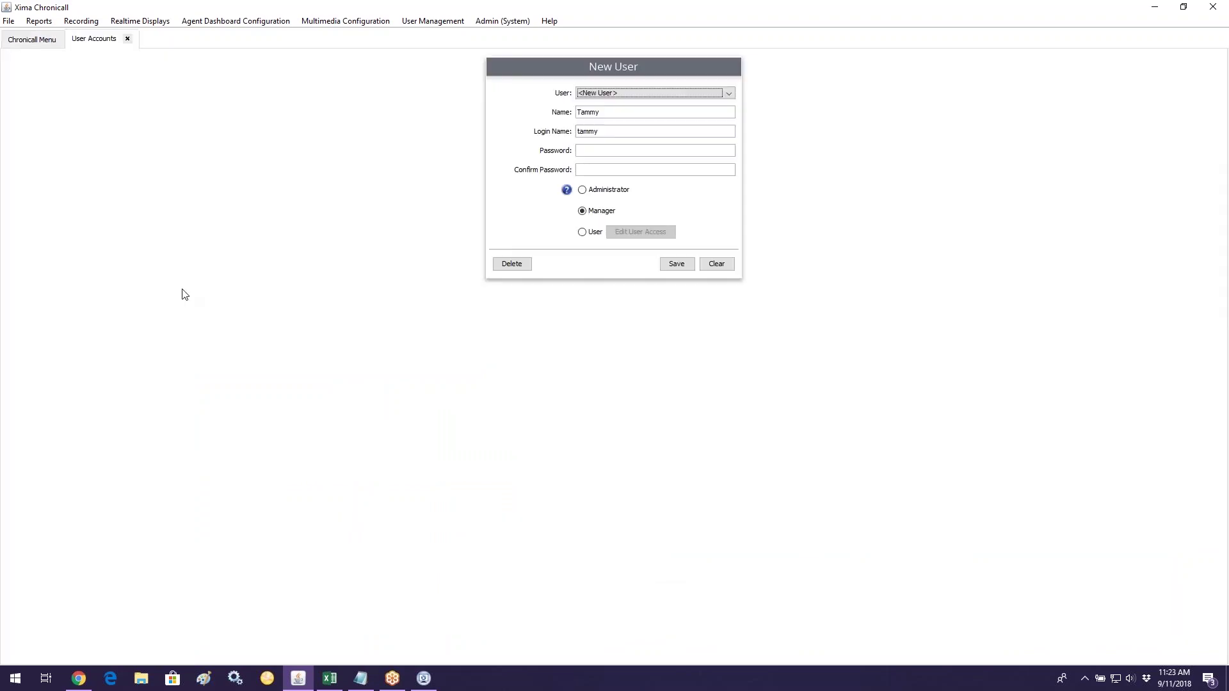
{"action": "left_click", "coordinate": [593, 233]}
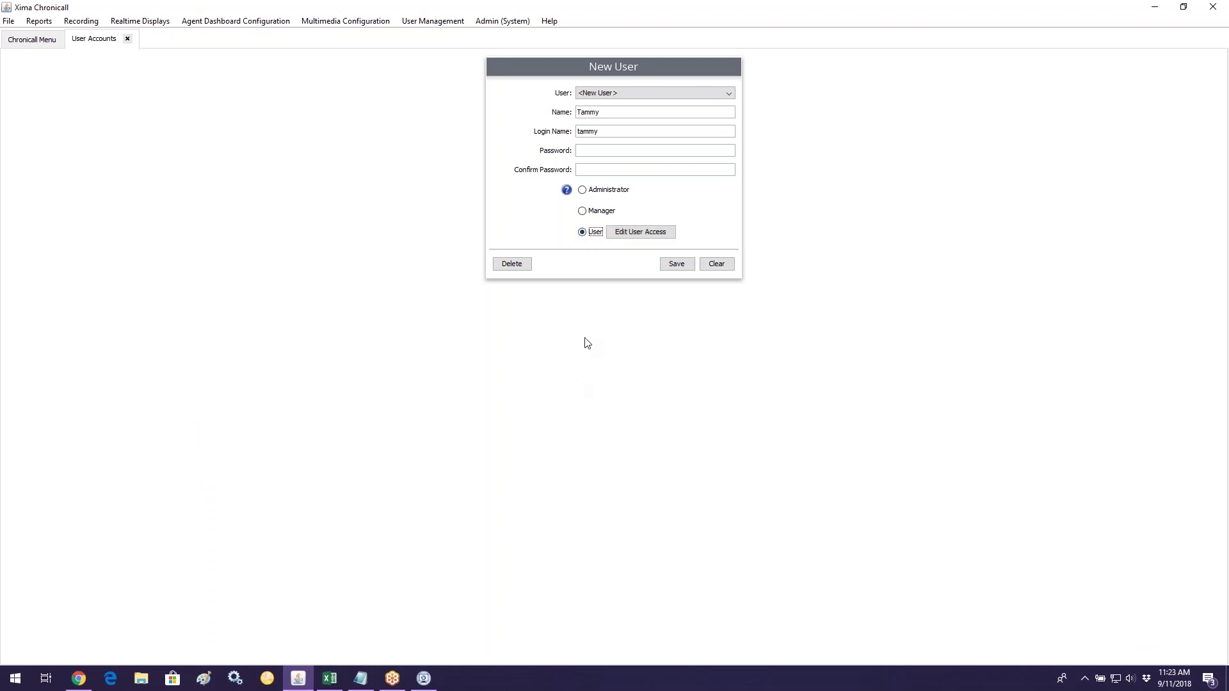
{"action": "left_click", "coordinate": [639, 236]}
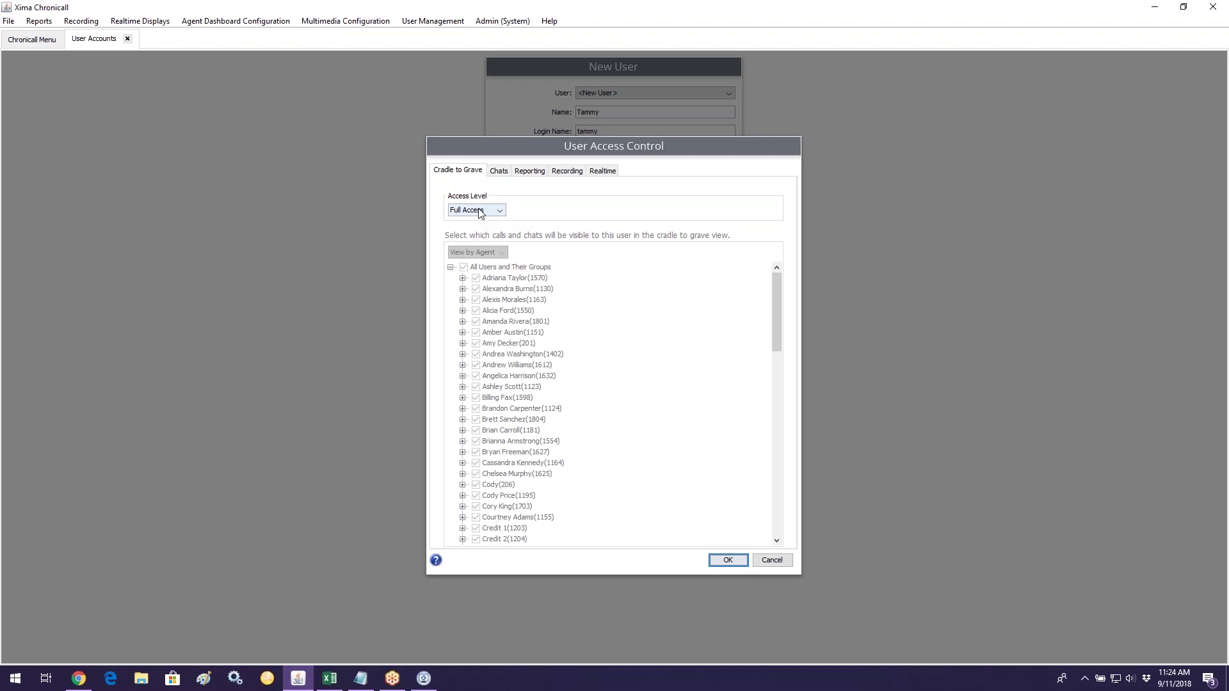
Step: Open the Cradle to Grave Access Level choices
{"action": "left_click", "coordinate": [480, 212]}
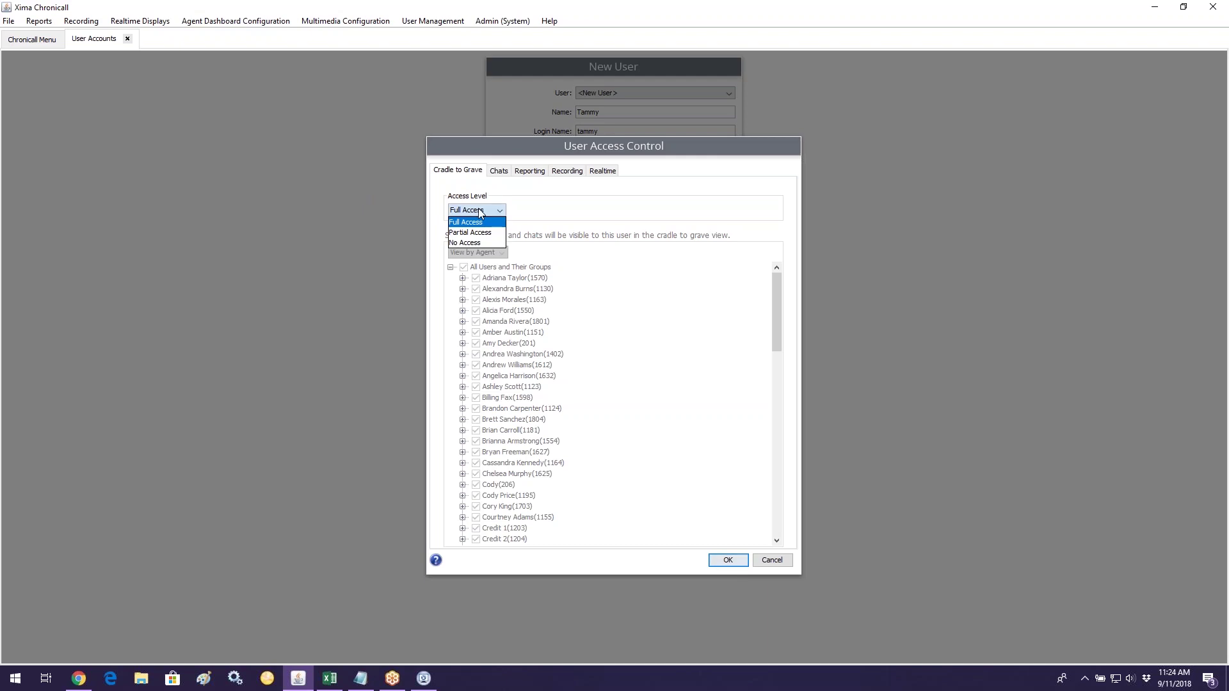
Step: Set Cradle to Grave to Partial Access, clear All Users, and check three agents
{"action": "left_click", "coordinate": [477, 233]}
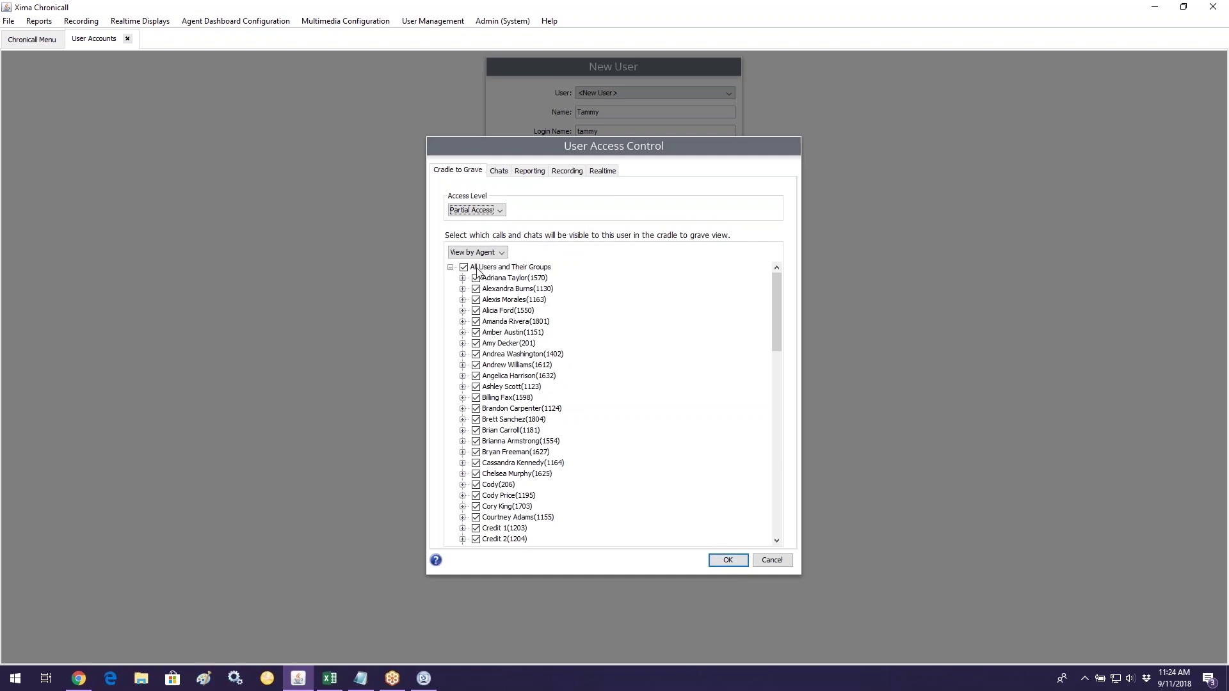
{"action": "left_click", "coordinate": [464, 268]}
{"action": "left_click", "coordinate": [490, 408]}
{"action": "scroll", "coordinate": [519, 434], "scroll_direction": "down", "scroll_amount": 4}
{"action": "scroll", "coordinate": [520, 434], "scroll_direction": "down", "scroll_amount": 1}
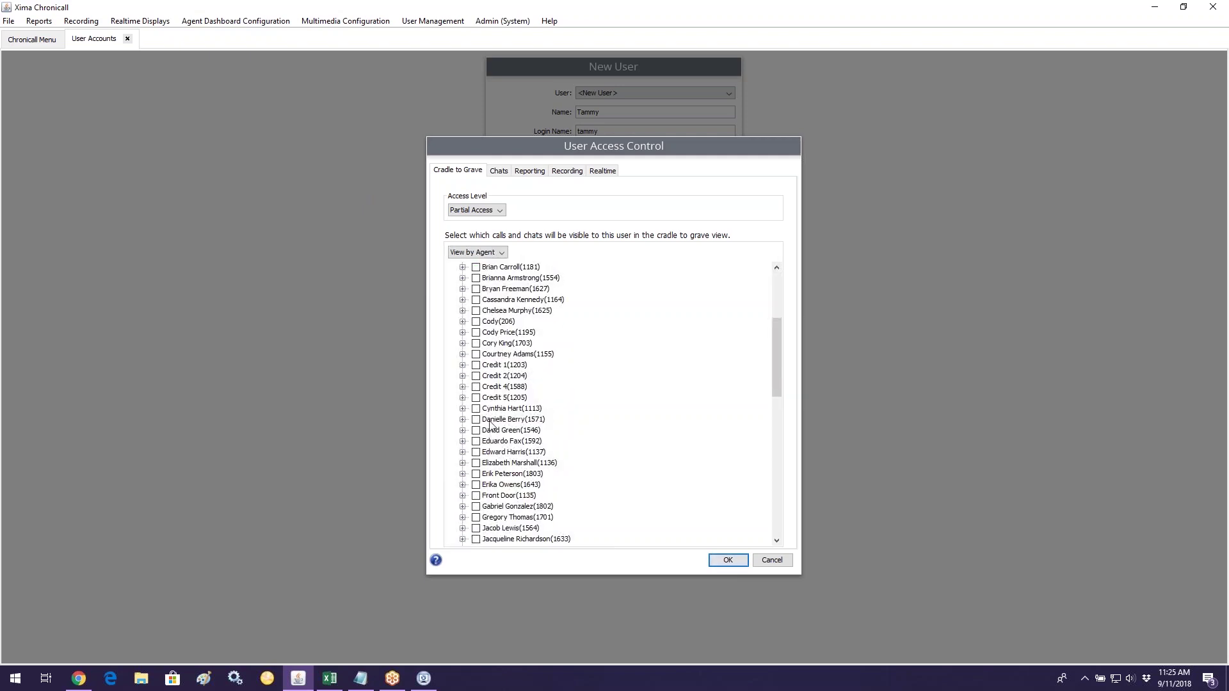
{"action": "left_click", "coordinate": [490, 430]}
{"action": "left_click", "coordinate": [489, 485]}
{"action": "scroll", "coordinate": [506, 397], "scroll_direction": "down", "scroll_amount": 5}
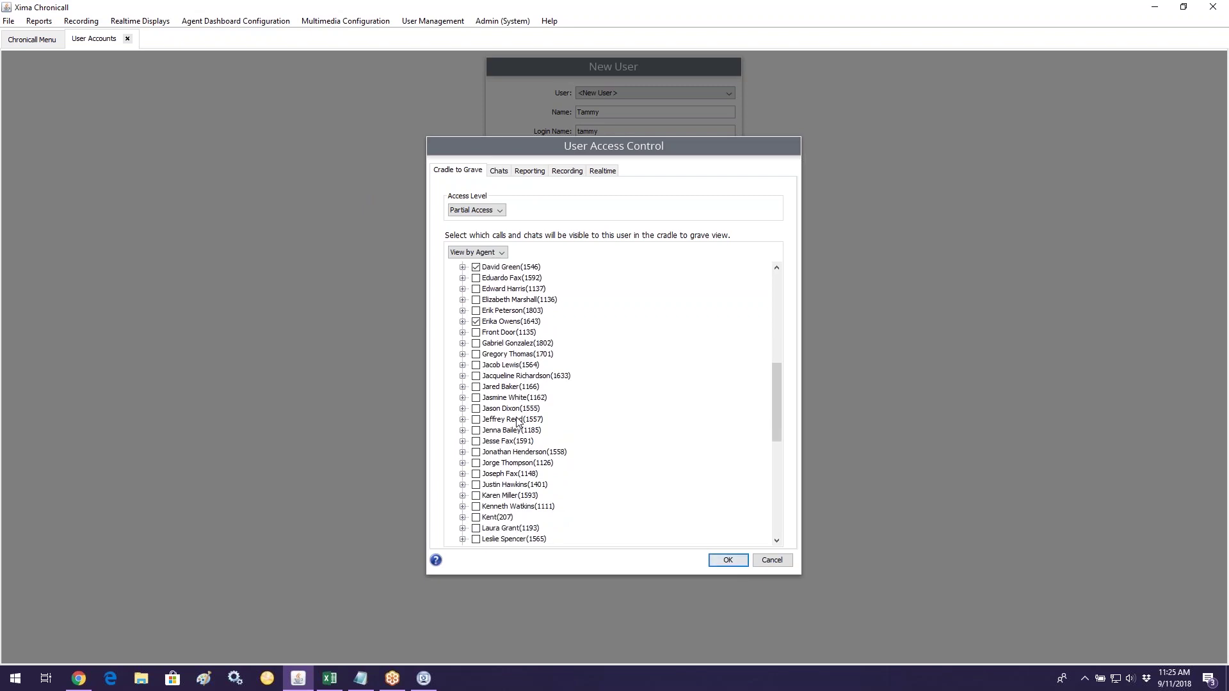
{"action": "scroll", "coordinate": [517, 422], "scroll_direction": "down", "scroll_amount": 1}
Step: Check six more agents for Cradle to Grave visibility
{"action": "left_click", "coordinate": [501, 398]}
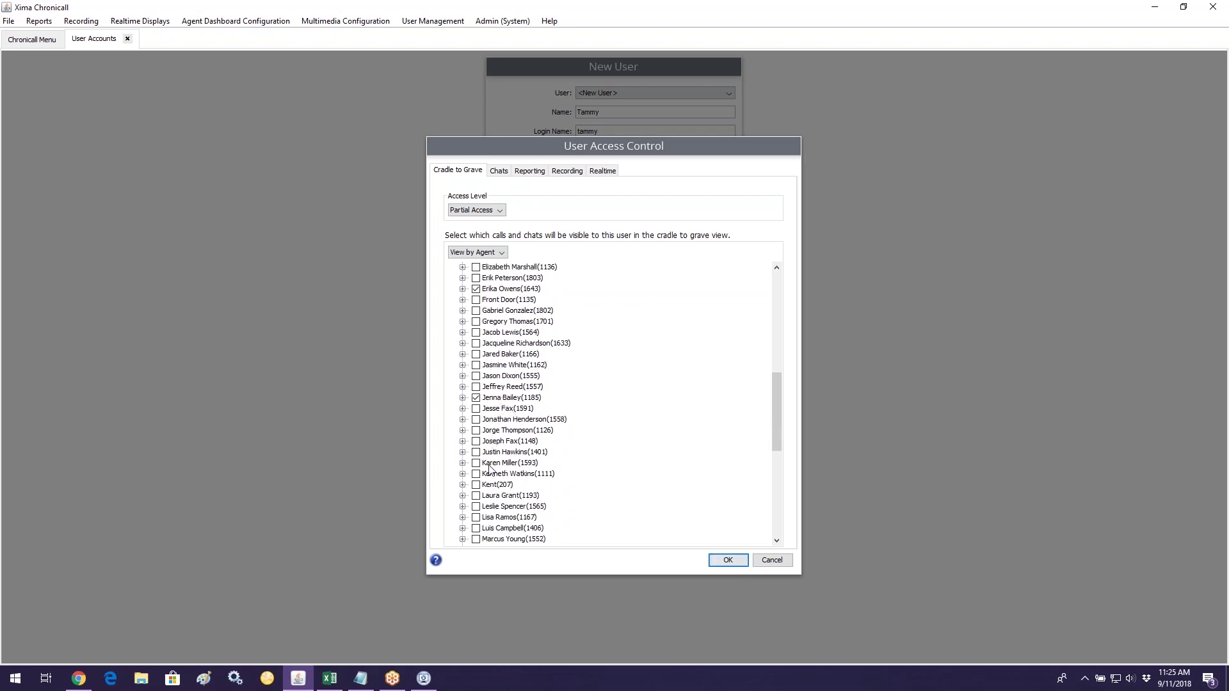
{"action": "left_click", "coordinate": [490, 517]}
{"action": "scroll", "coordinate": [490, 520], "scroll_direction": "down", "scroll_amount": 2}
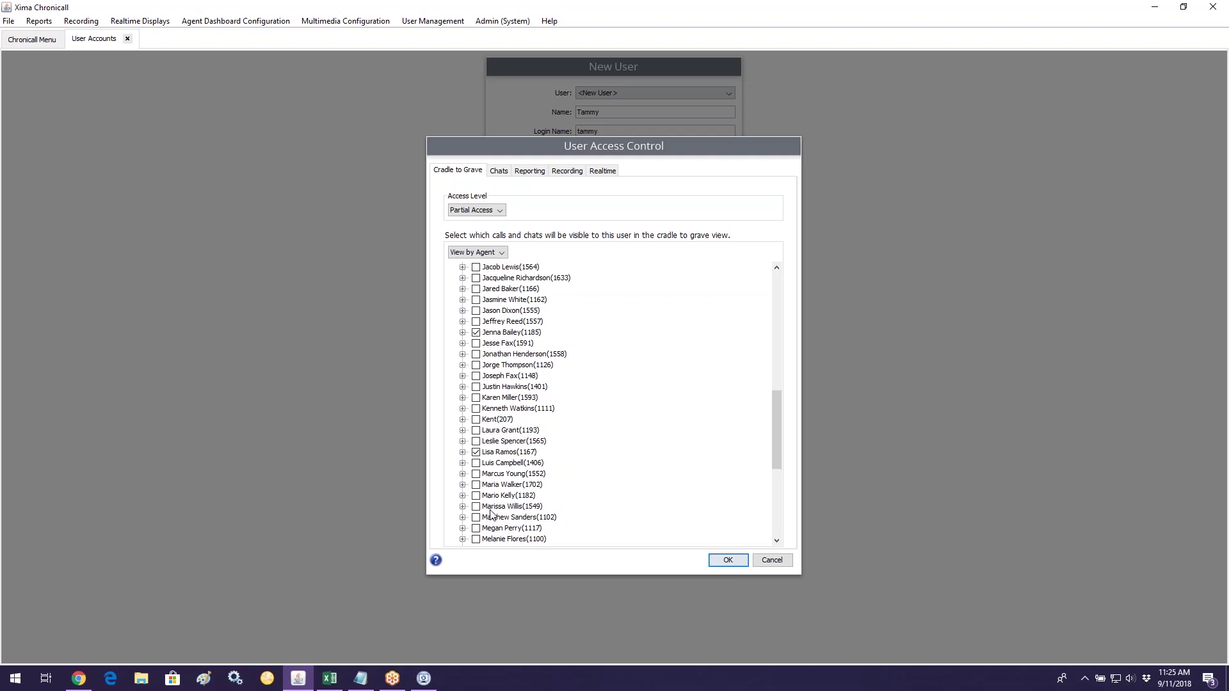
{"action": "scroll", "coordinate": [491, 514], "scroll_direction": "down", "scroll_amount": 2}
{"action": "left_click", "coordinate": [477, 430]}
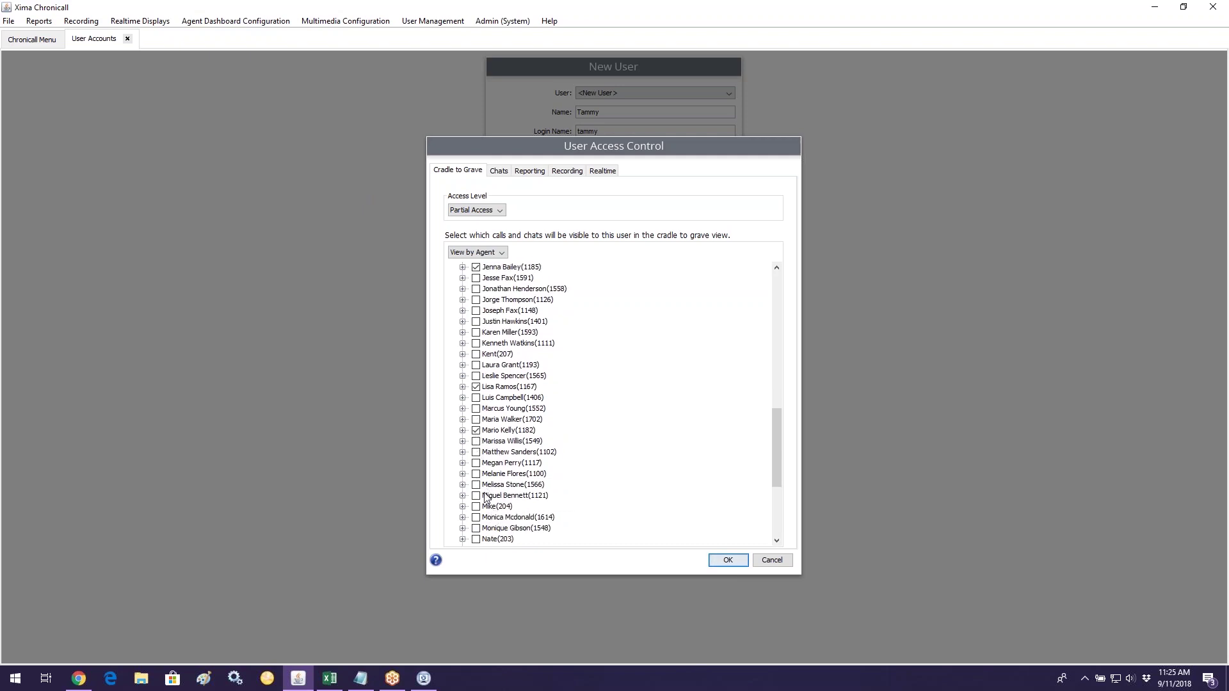
{"action": "left_click", "coordinate": [477, 517]}
{"action": "scroll", "coordinate": [511, 544], "scroll_direction": "down", "scroll_amount": 4}
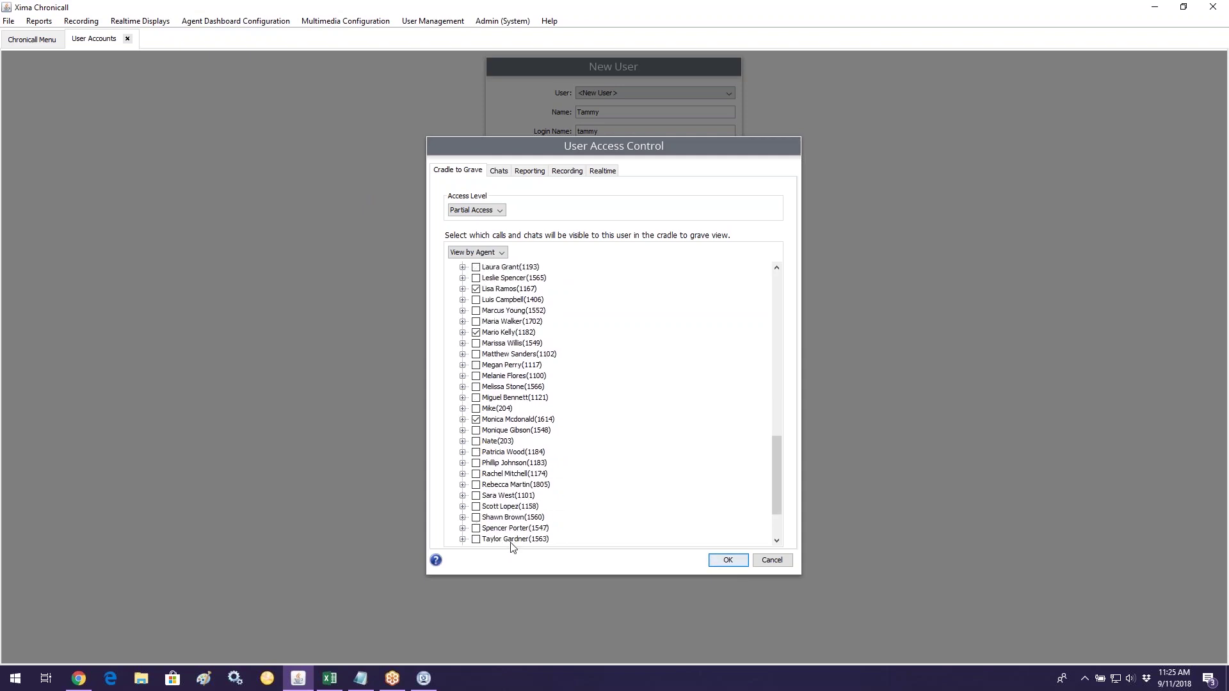
{"action": "left_click", "coordinate": [485, 433]}
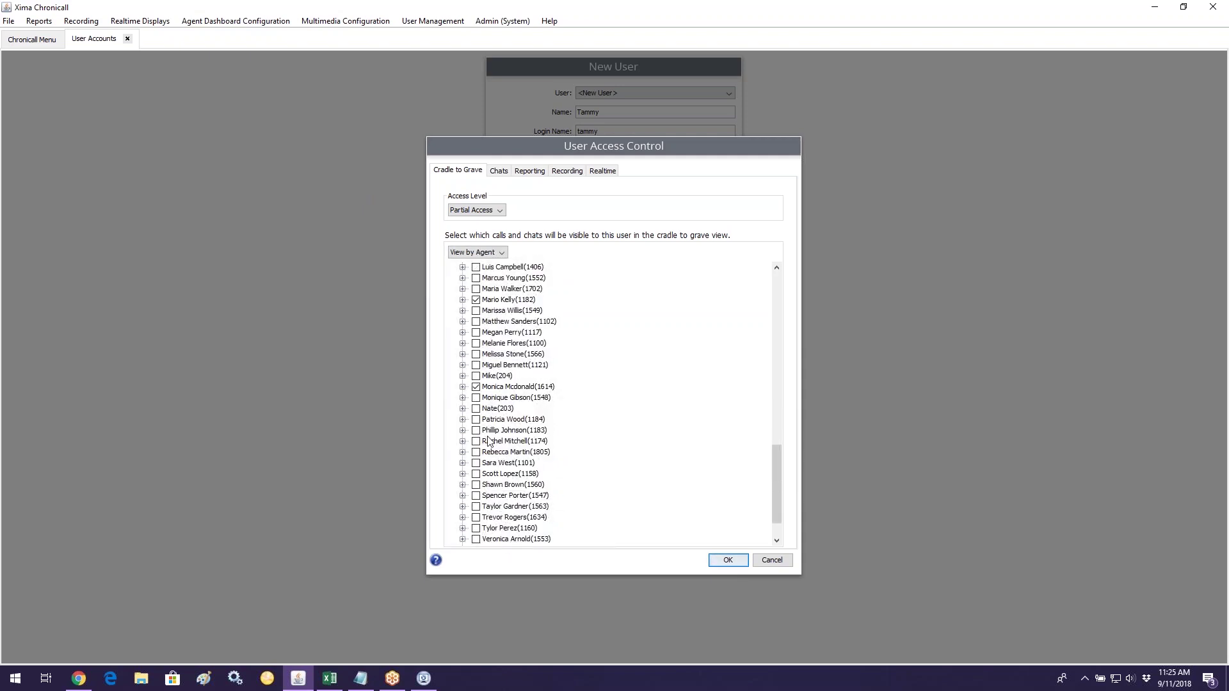
{"action": "scroll", "coordinate": [509, 474], "scroll_direction": "down", "scroll_amount": 2}
{"action": "left_click", "coordinate": [480, 486]}
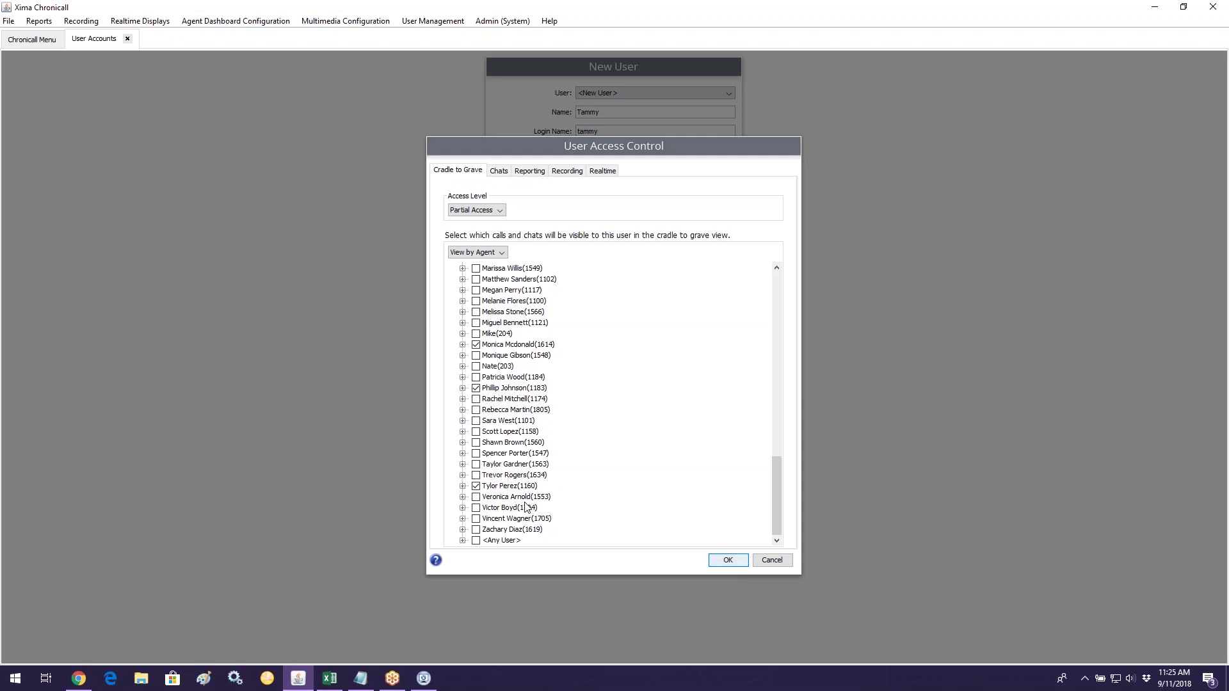
{"action": "left_click", "coordinate": [532, 171]}
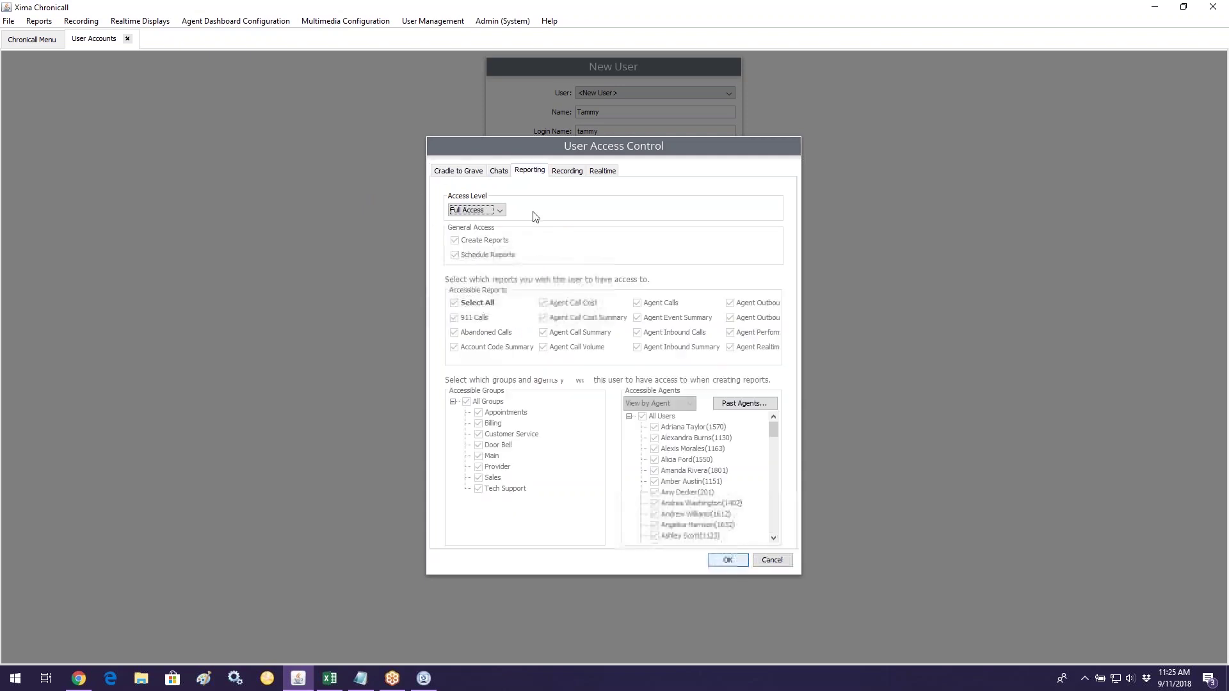
Step: Set Reporting to Partial Access for the Appointments group only, no agents, all reports cleared
{"action": "left_click", "coordinate": [502, 211]}
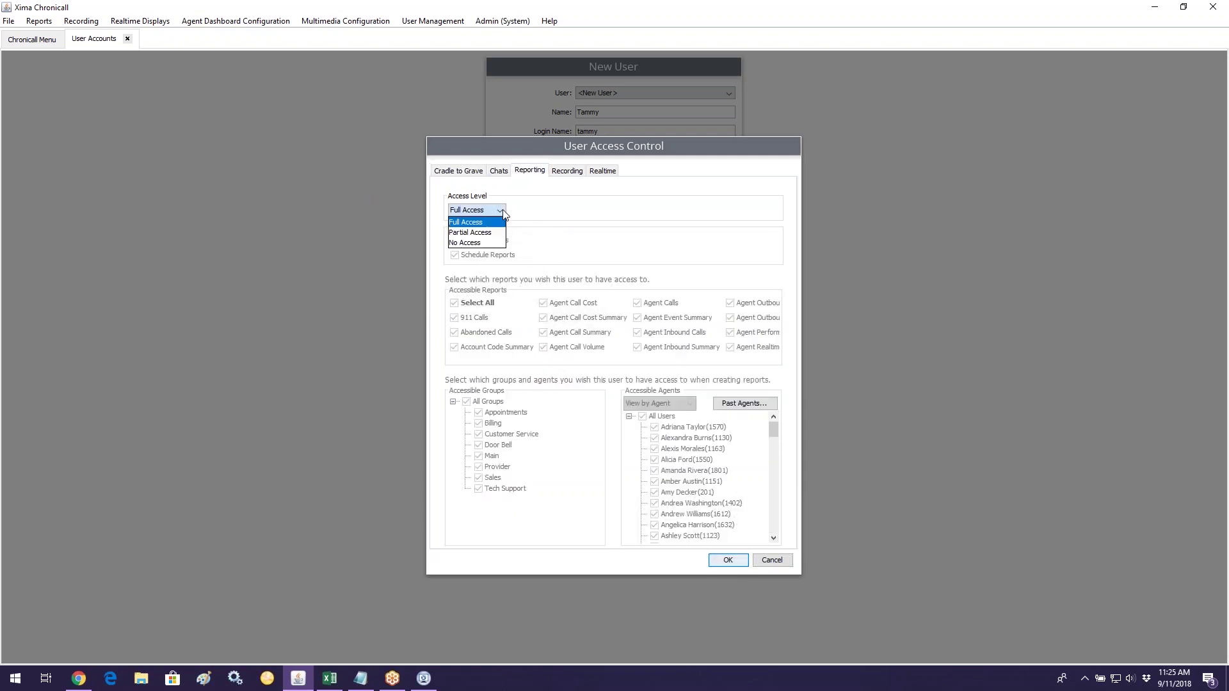
{"action": "left_click", "coordinate": [493, 233]}
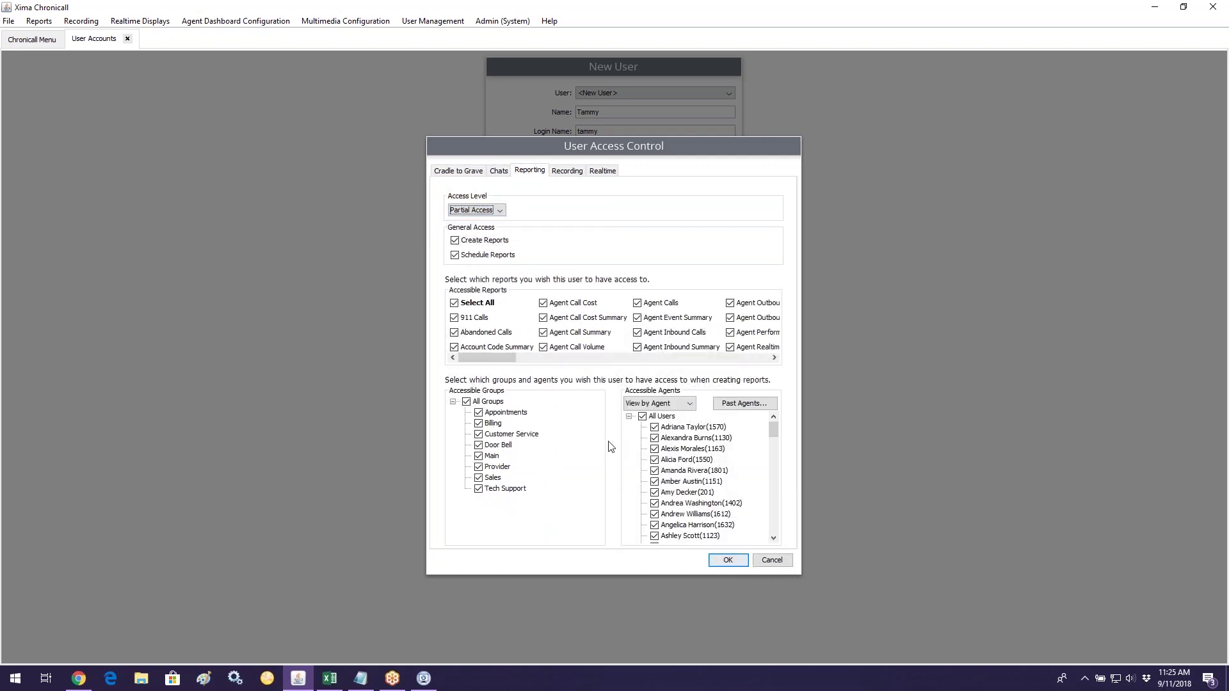
{"action": "left_click", "coordinate": [467, 402]}
{"action": "left_click", "coordinate": [479, 413]}
{"action": "left_click", "coordinate": [642, 416]}
{"action": "left_click_drag", "start_coordinate": [474, 358], "coordinate": [456, 382]}
{"action": "left_click", "coordinate": [456, 304]}
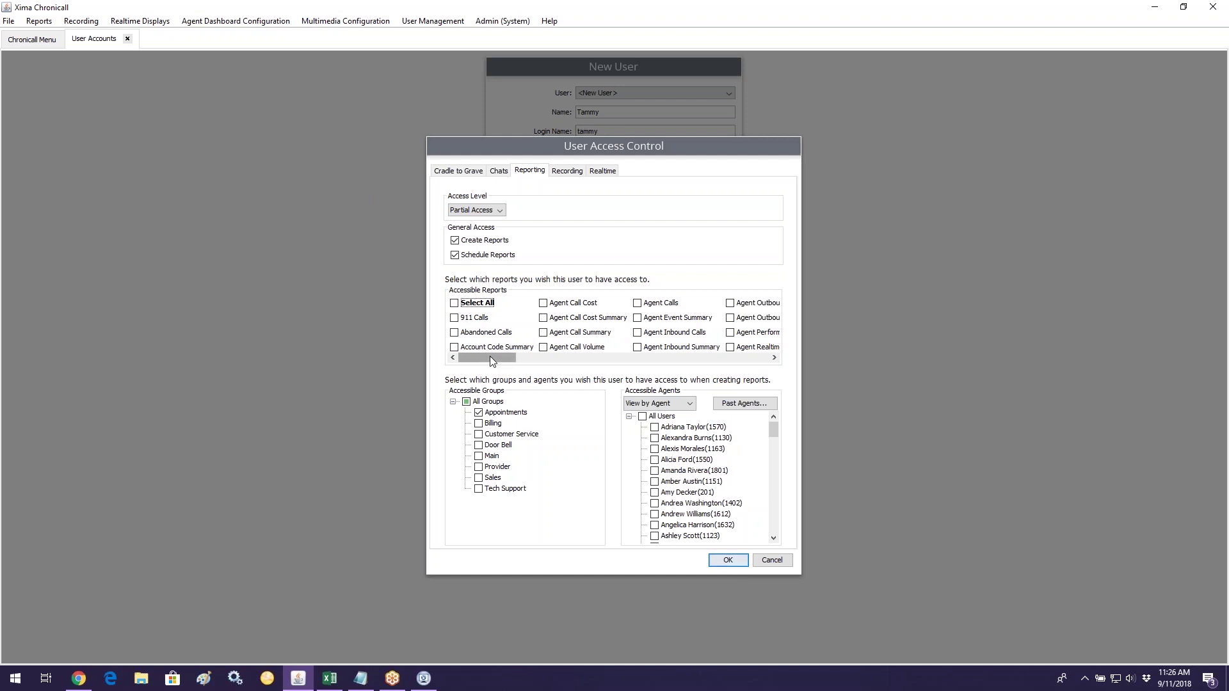
Step: Allow Abandoned Calls, Agent Call Summary and one Agent Outbound report, without schedule or create rights
{"action": "left_click", "coordinate": [485, 333]}
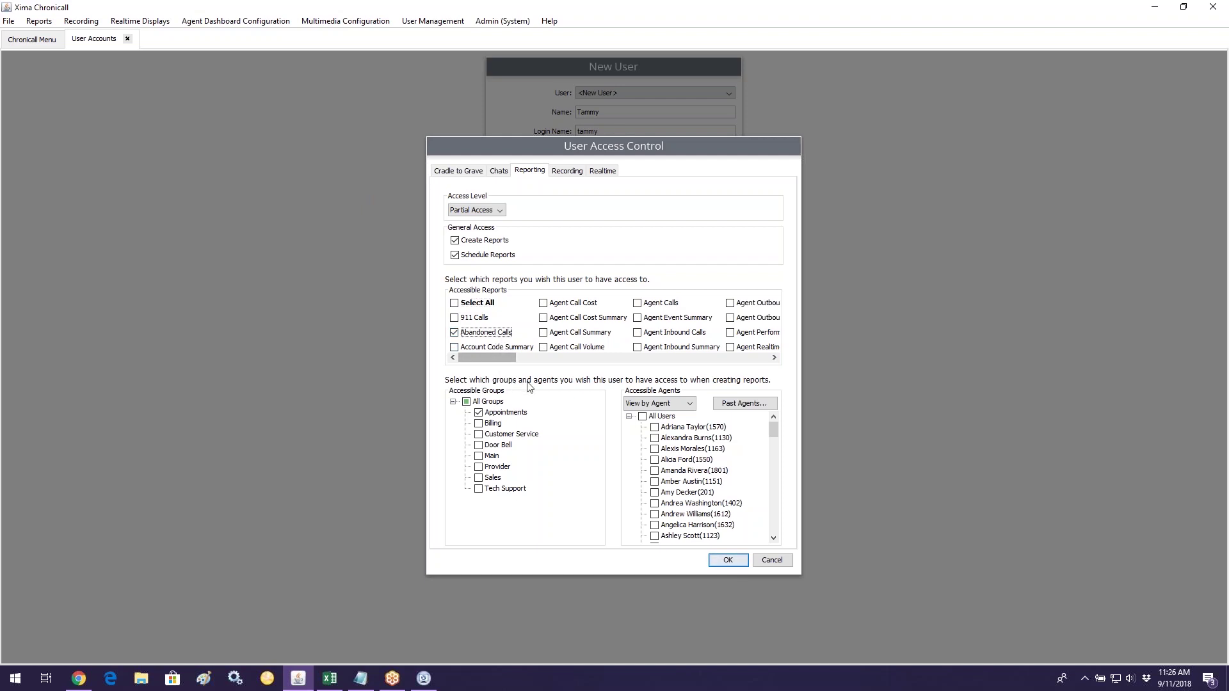
{"action": "left_click", "coordinate": [572, 337]}
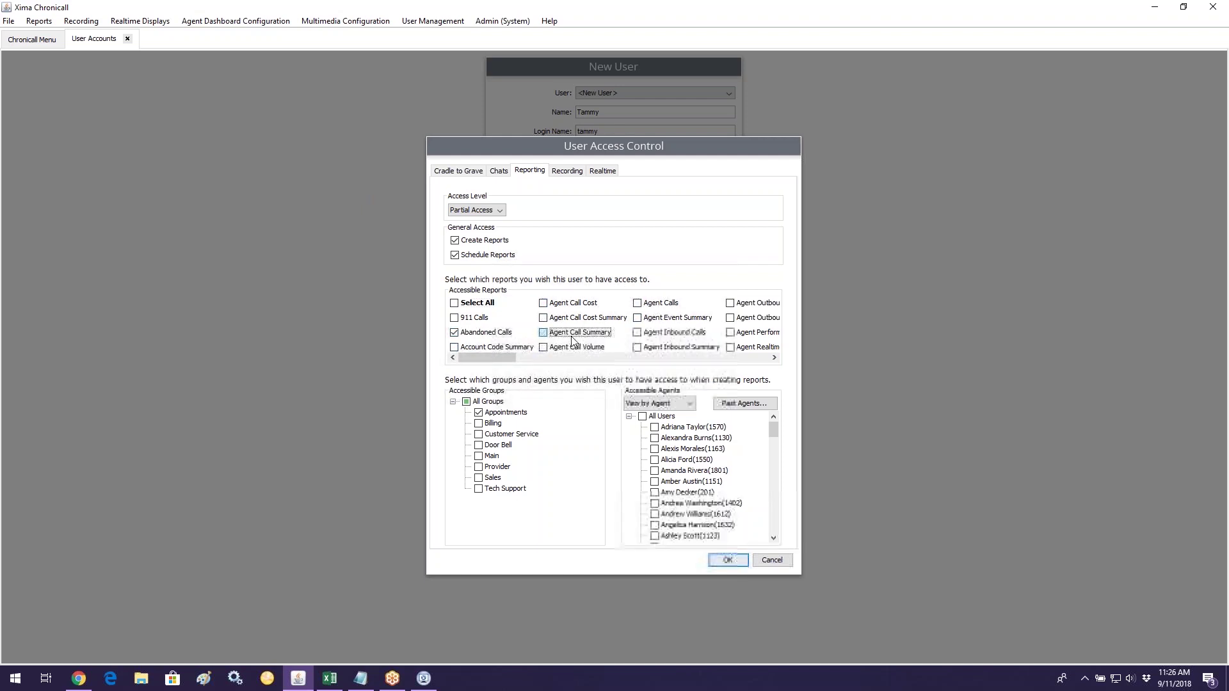
{"action": "left_click", "coordinate": [739, 304]}
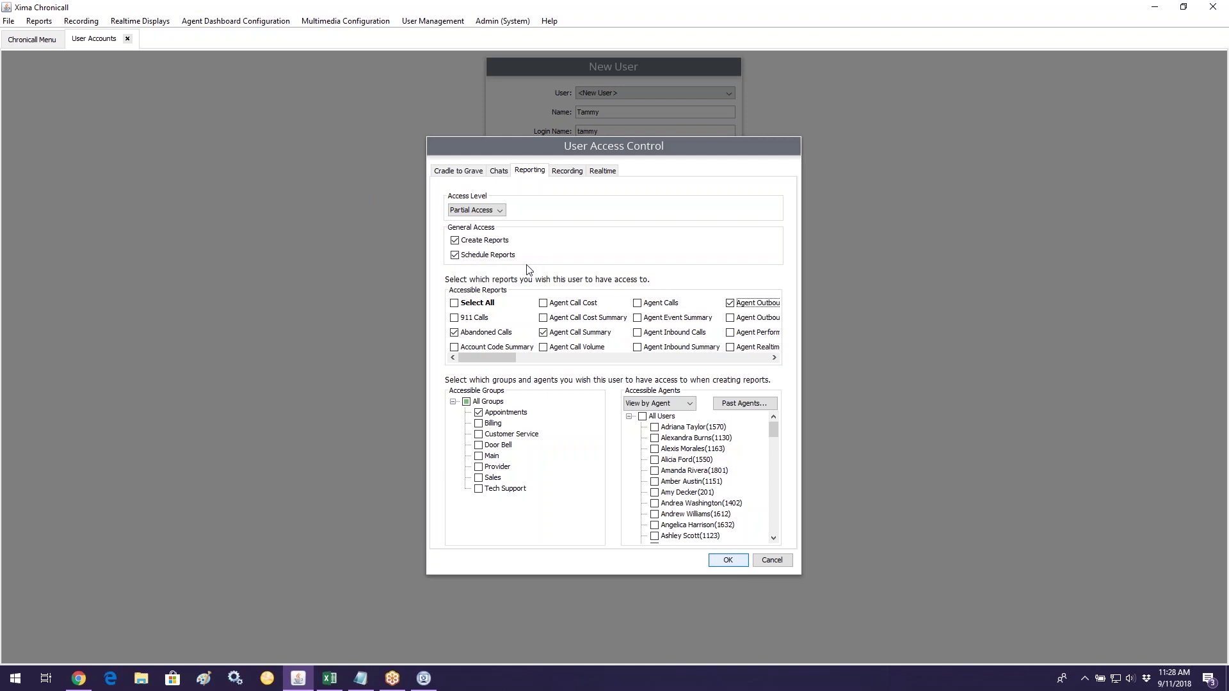
{"action": "left_click", "coordinate": [455, 256]}
{"action": "left_click", "coordinate": [455, 245]}
{"action": "left_click", "coordinate": [566, 179]}
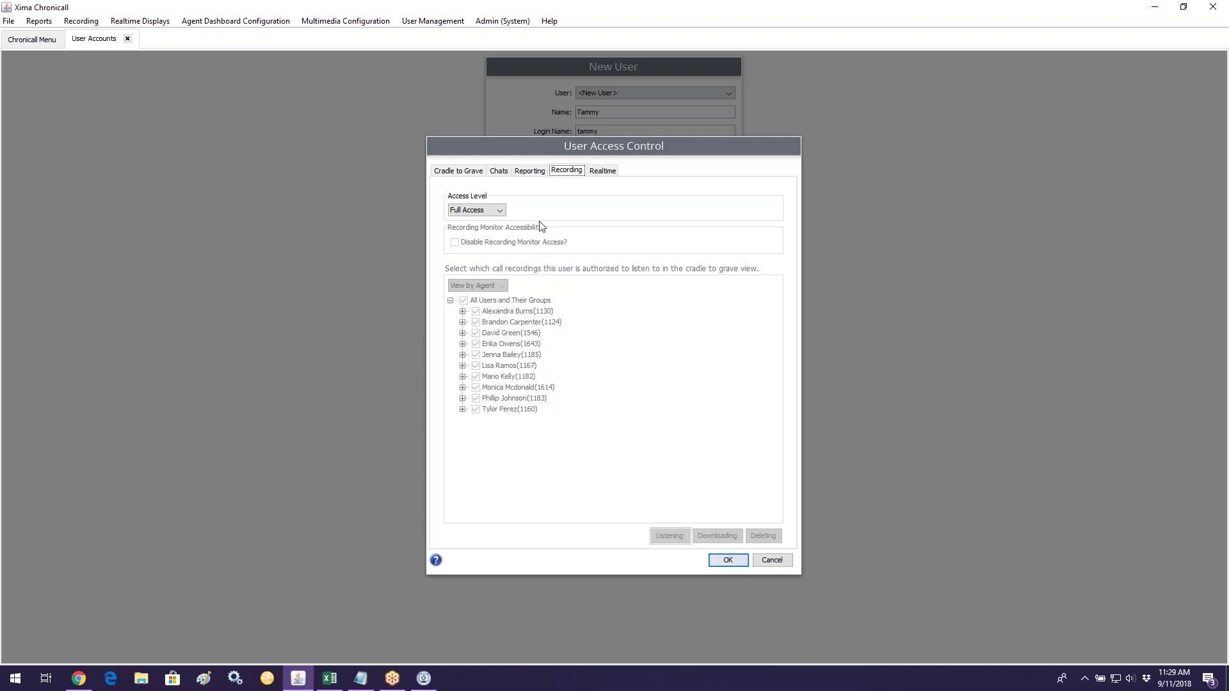
Step: Set Recording access to Partial and exclude one agent from listening
{"action": "left_click", "coordinate": [494, 215]}
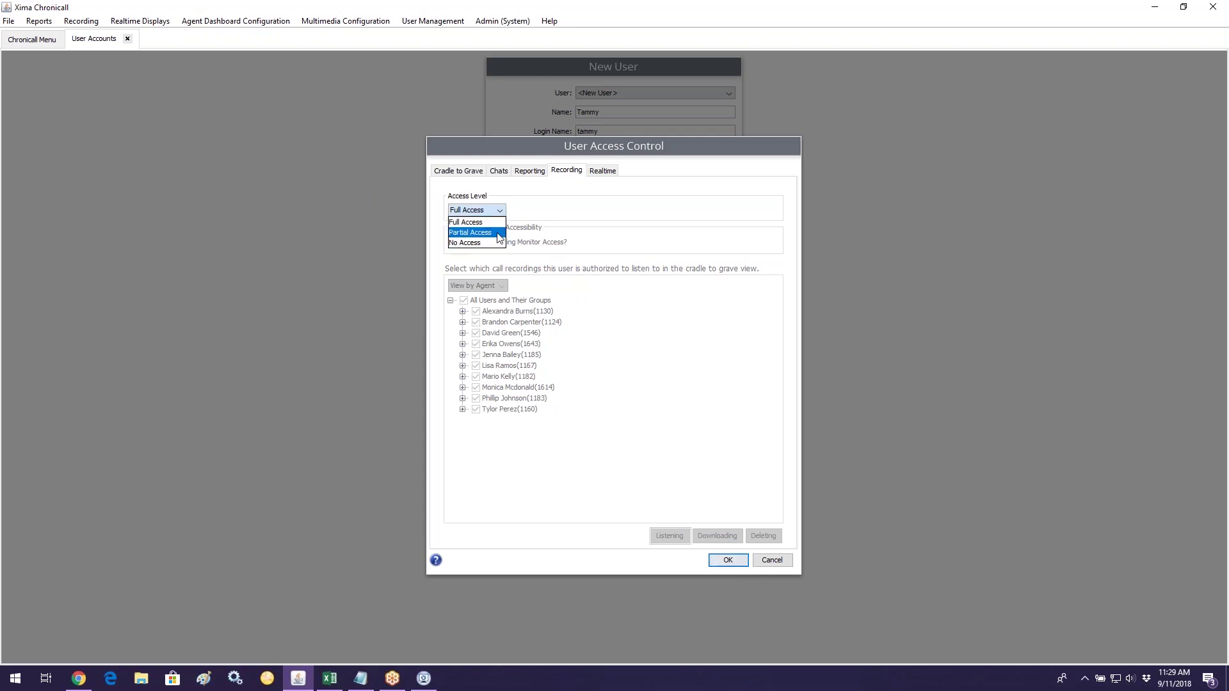
{"action": "left_click", "coordinate": [499, 233]}
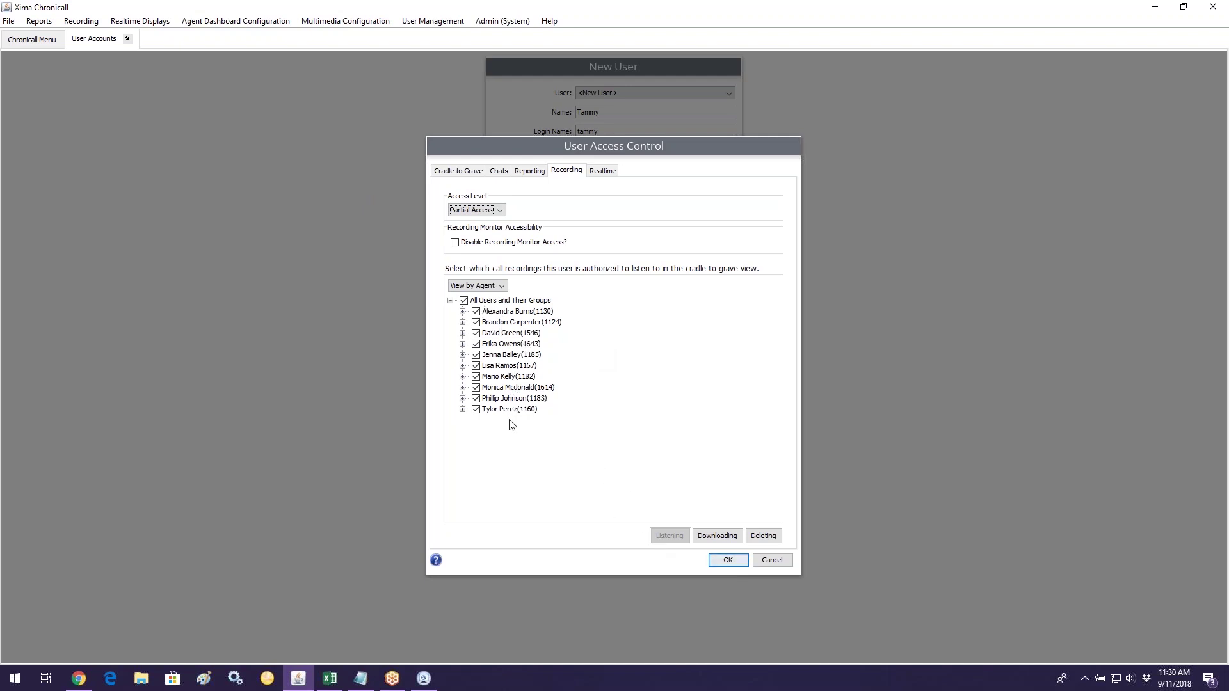
{"action": "left_click", "coordinate": [476, 399]}
{"action": "left_click", "coordinate": [718, 539]}
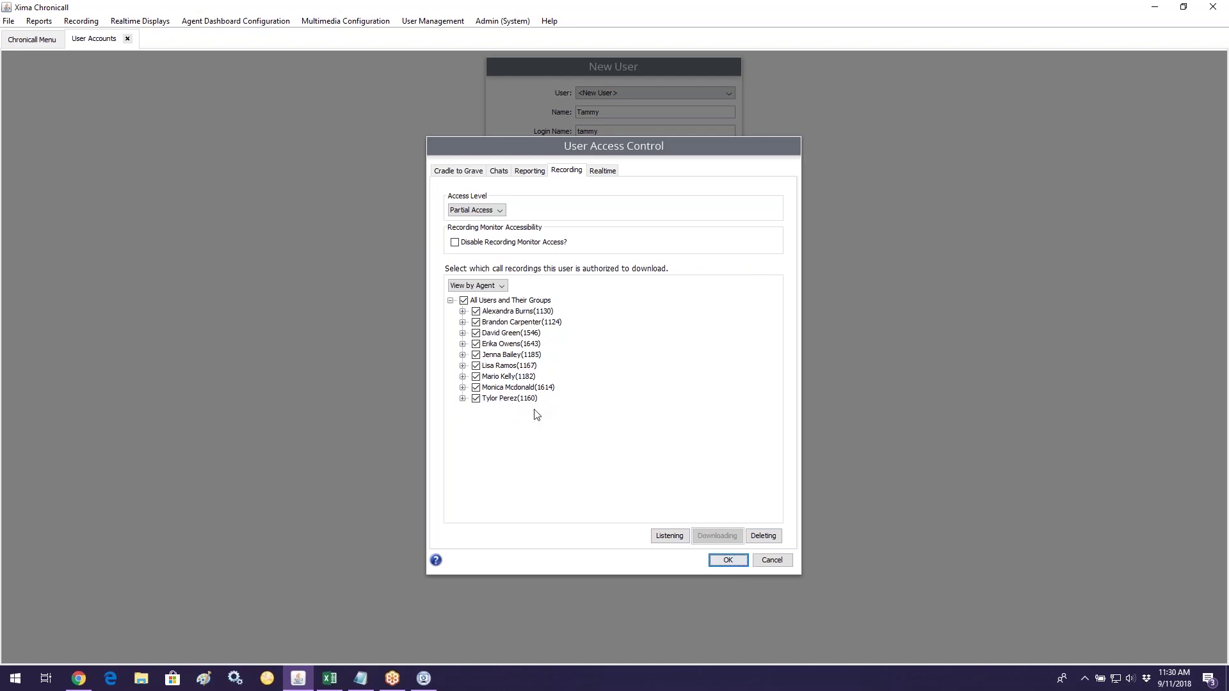
Step: Uncheck All Users and Their Groups so no agents' recordings can be downloaded
{"action": "left_click", "coordinate": [464, 300]}
{"action": "left_click", "coordinate": [497, 388]}
{"action": "left_click", "coordinate": [495, 365]}
{"action": "left_click", "coordinate": [464, 301]}
{"action": "left_click", "coordinate": [464, 301]}
{"action": "left_click", "coordinate": [755, 536]}
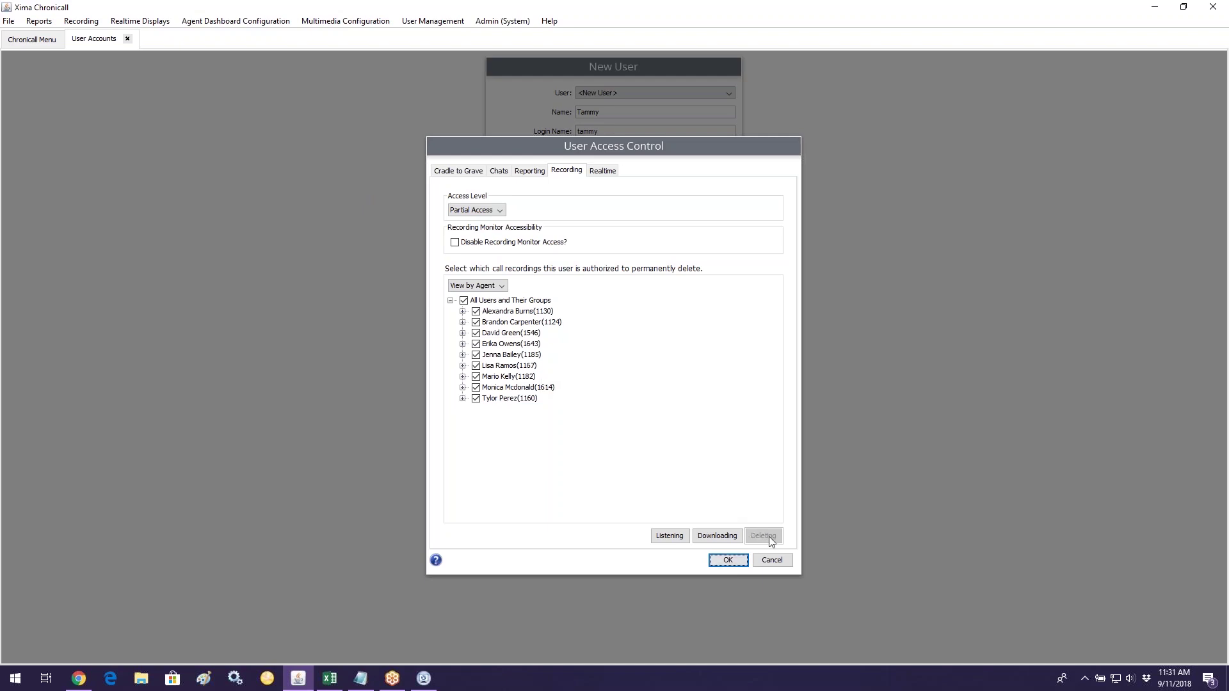
Step: Uncheck All Users and Their Groups so no recordings can be permanently deleted
{"action": "left_click", "coordinate": [463, 300]}
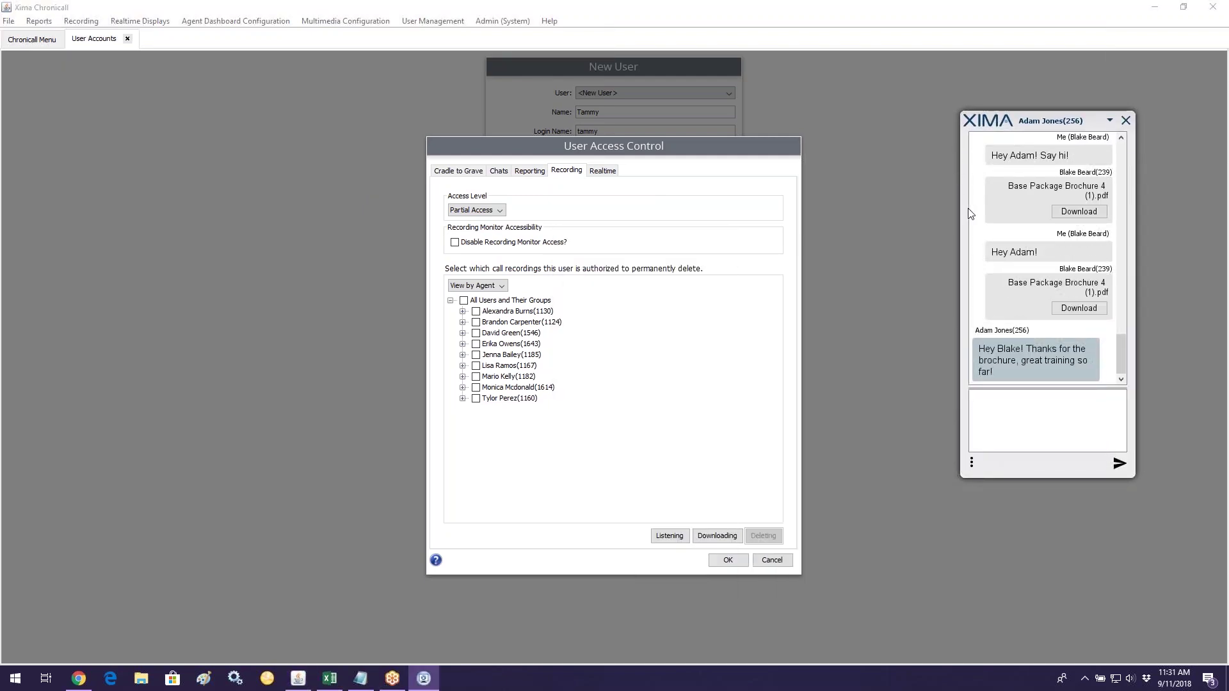
{"action": "left_click", "coordinate": [500, 173]}
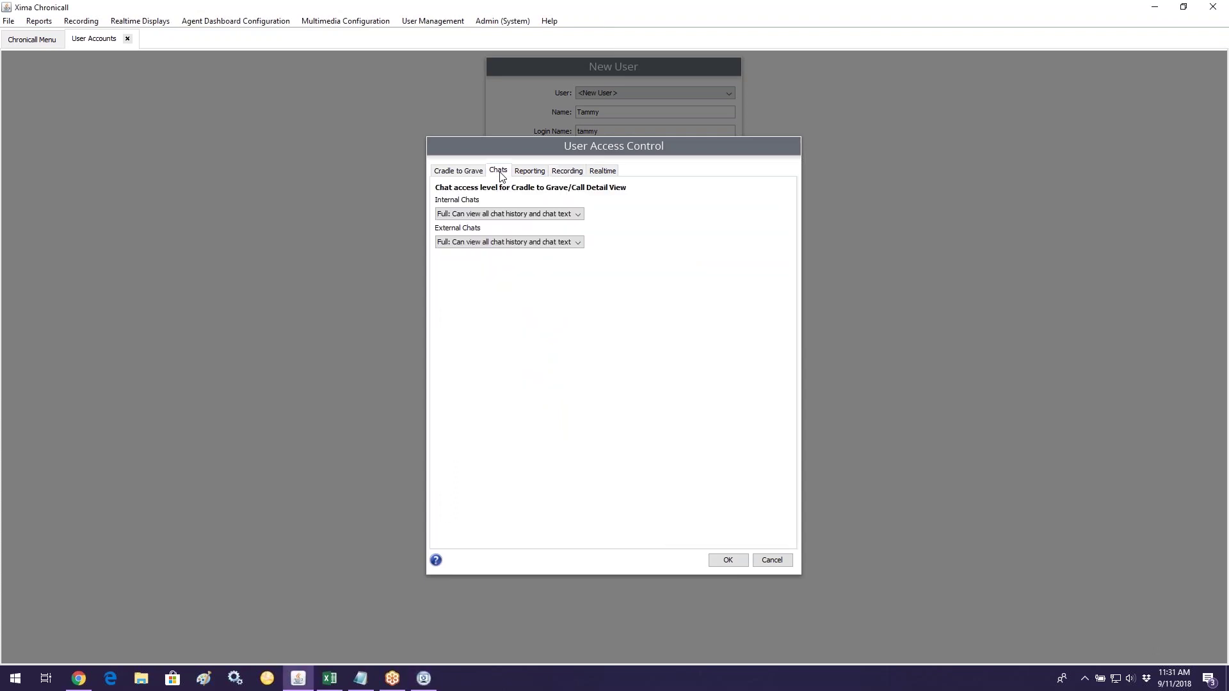
Step: Return to Cradle to Grave settings, then move and close the Xima chat window
{"action": "left_click", "coordinate": [456, 172]}
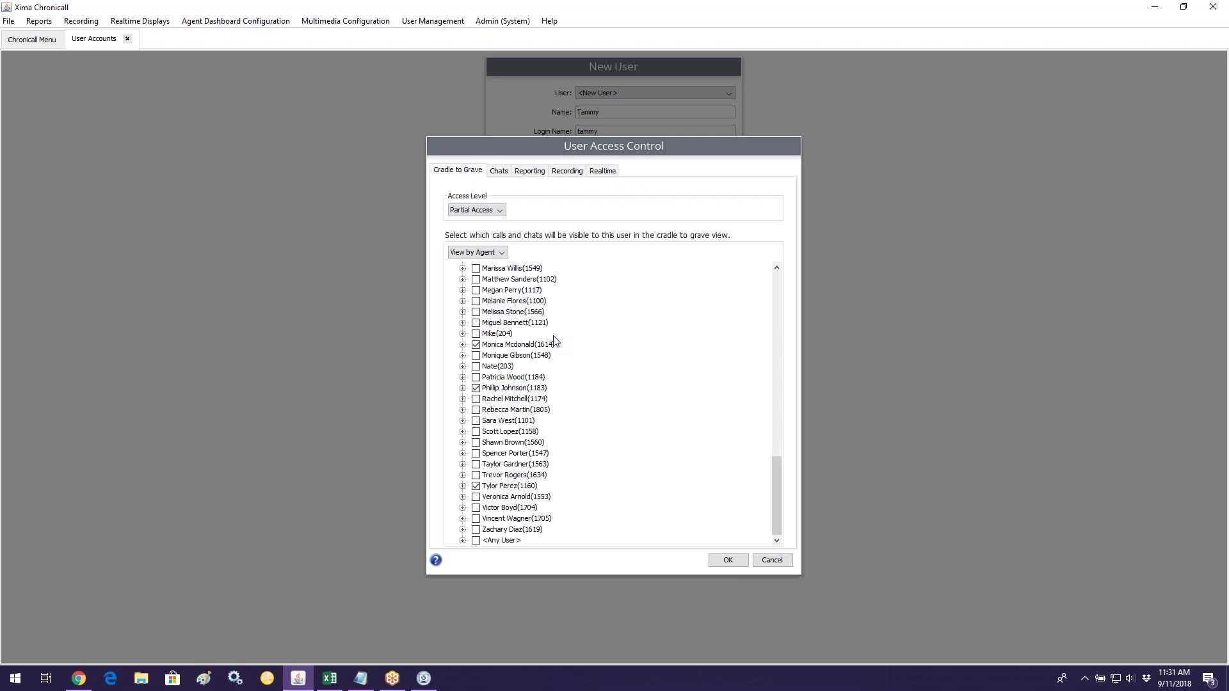
{"action": "left_click", "coordinate": [428, 678]}
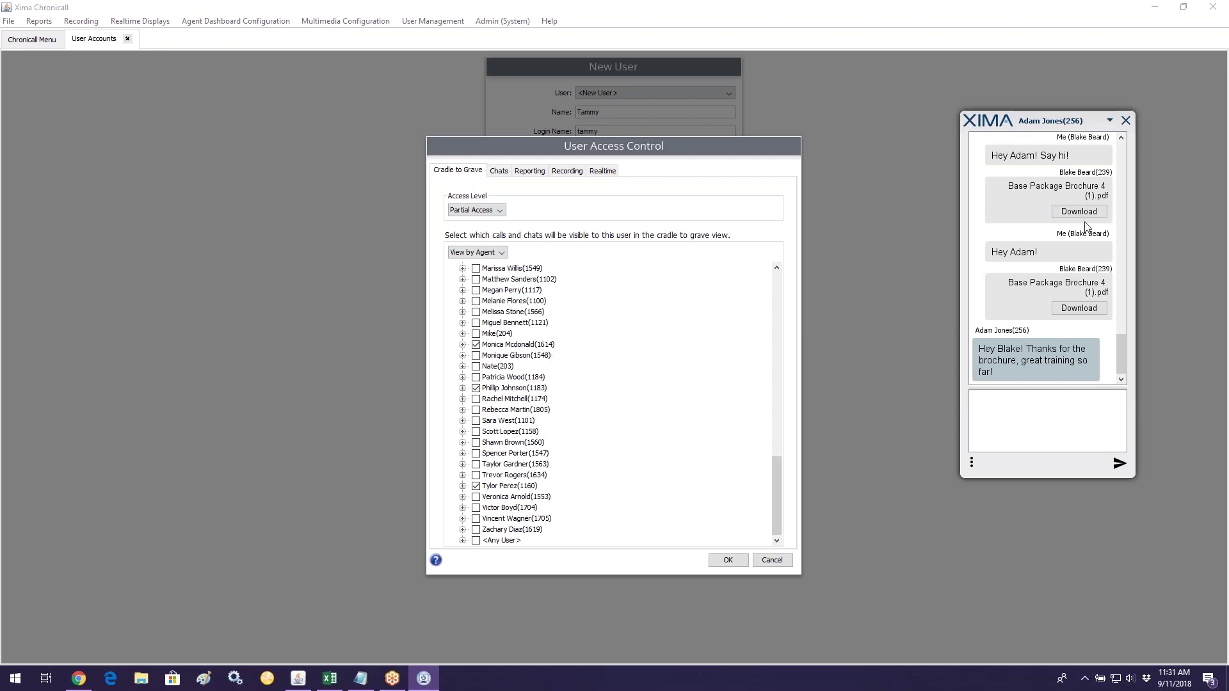
{"action": "left_click_drag", "start_coordinate": [1021, 121], "coordinate": [961, 134]}
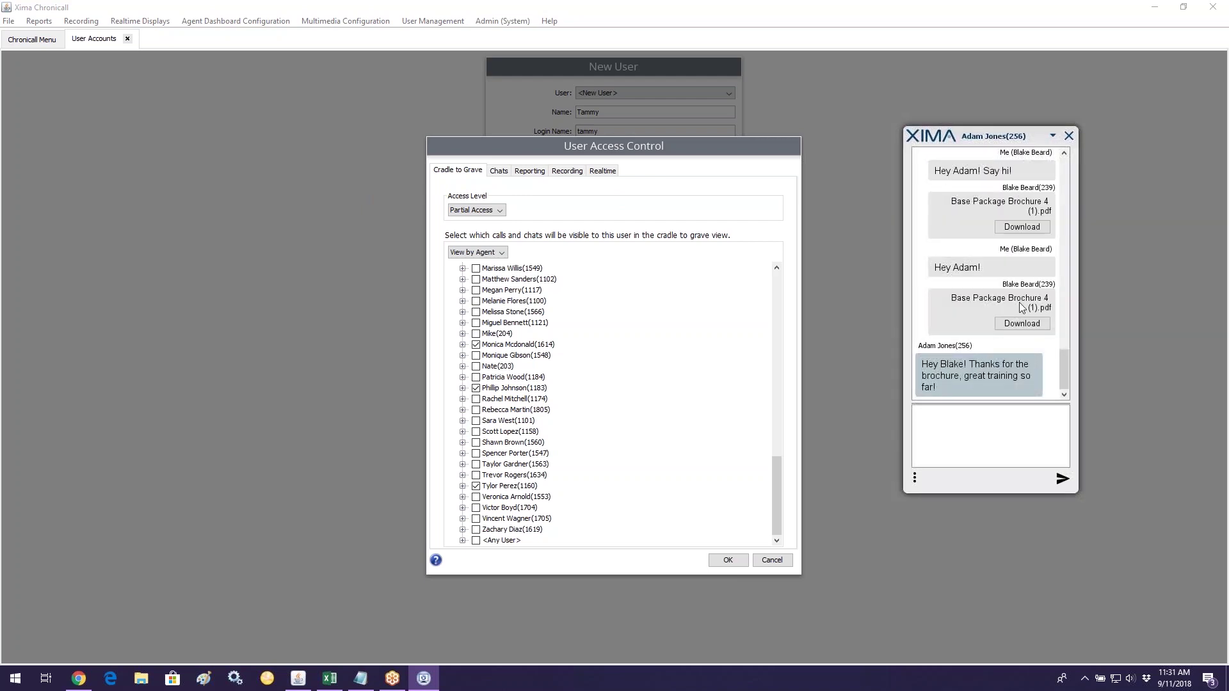
{"action": "left_click", "coordinate": [1069, 136]}
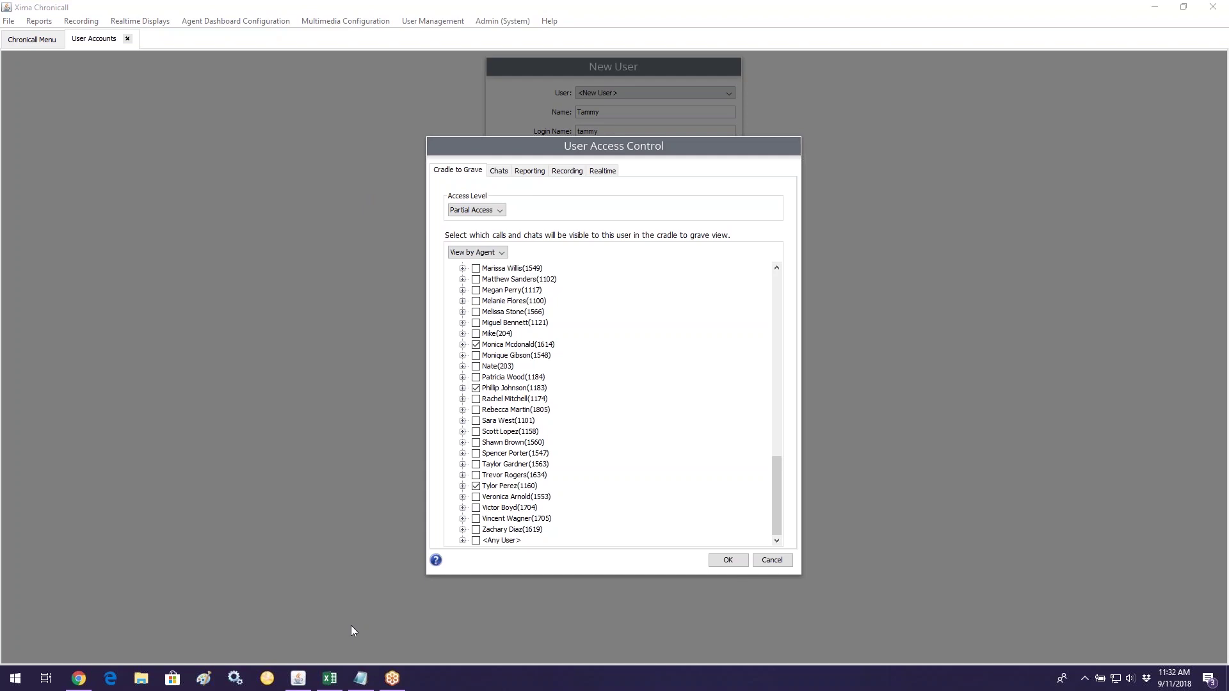
{"action": "left_click", "coordinate": [42, 40]}
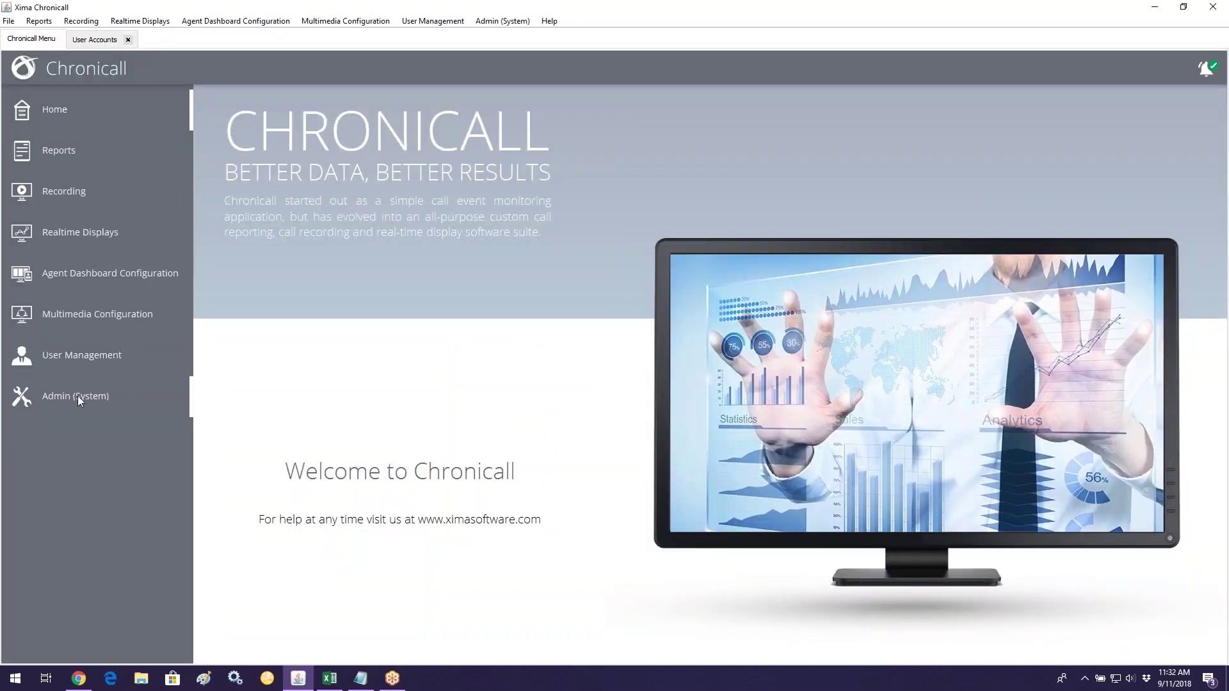
Step: Open System Settings under Admin (System) and expand the Recording Libraries category
{"action": "left_click", "coordinate": [159, 401]}
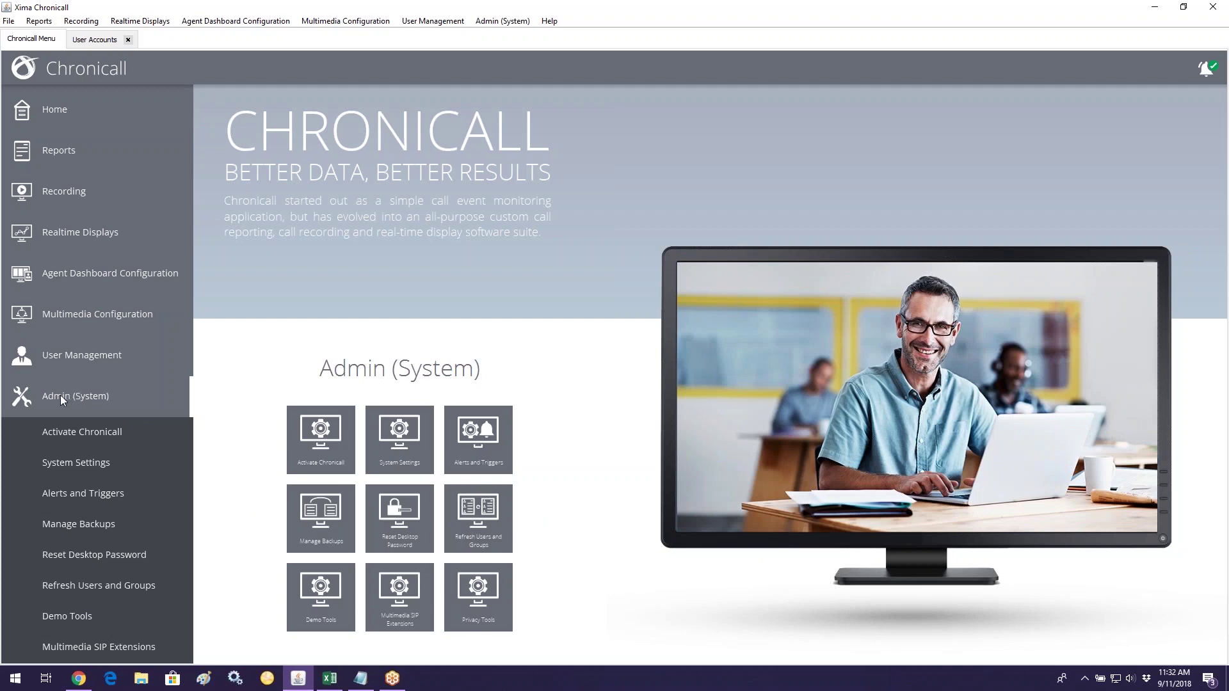
{"action": "left_click", "coordinate": [87, 457]}
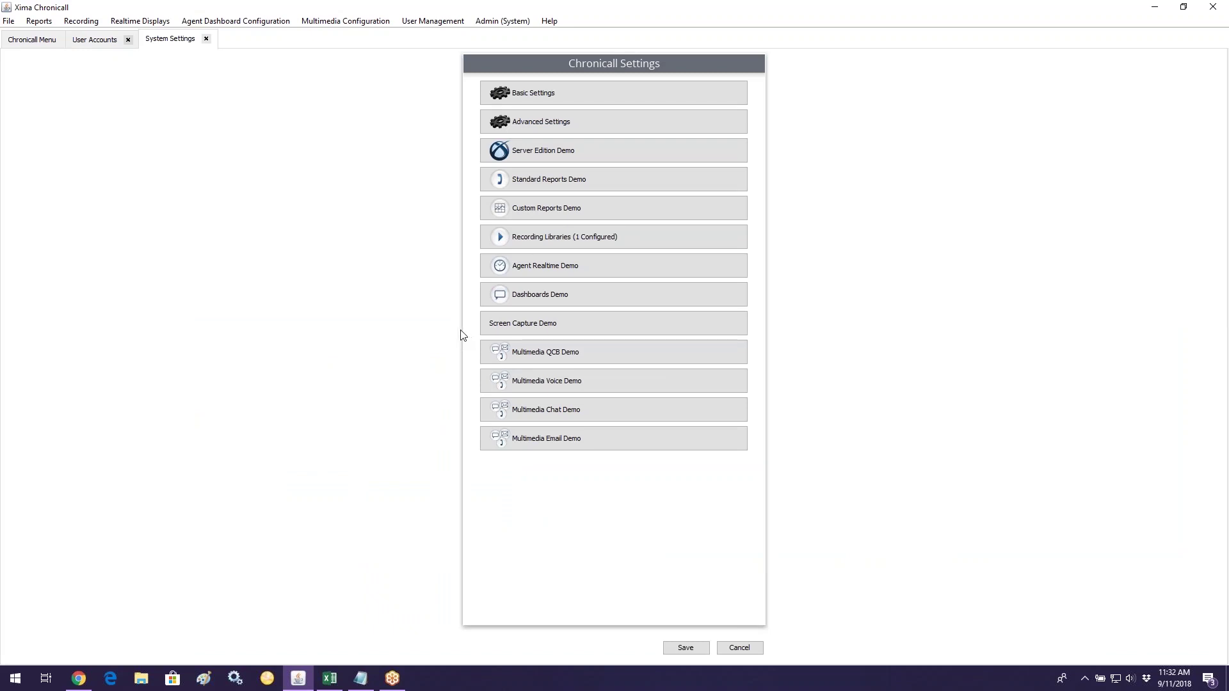
{"action": "left_click", "coordinate": [583, 247]}
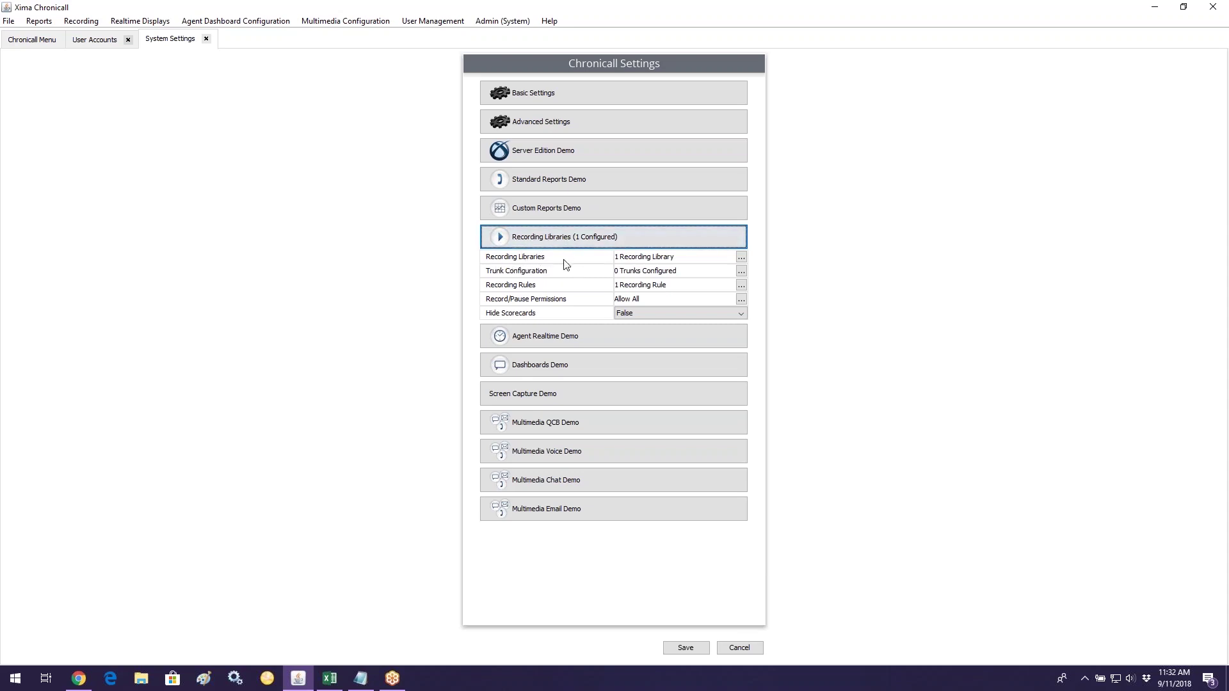
Step: Edit the Recording Library Demo instance from the Recording Libraries list
{"action": "left_click", "coordinate": [741, 257]}
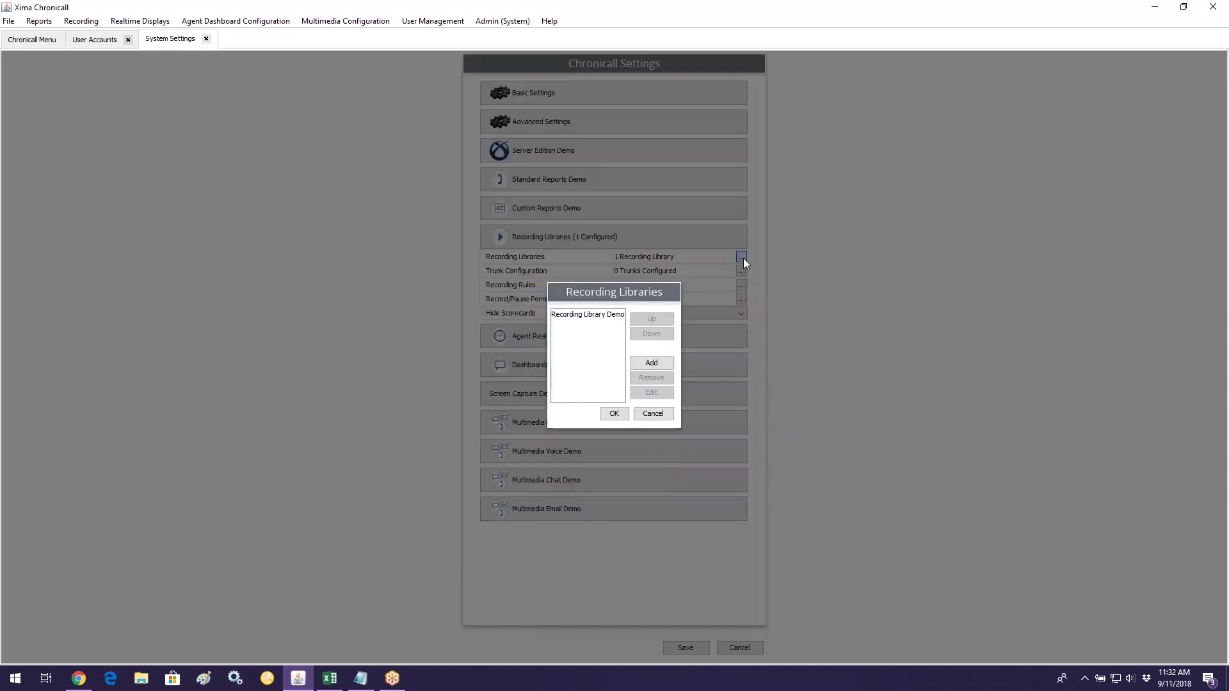
{"action": "left_click", "coordinate": [580, 319]}
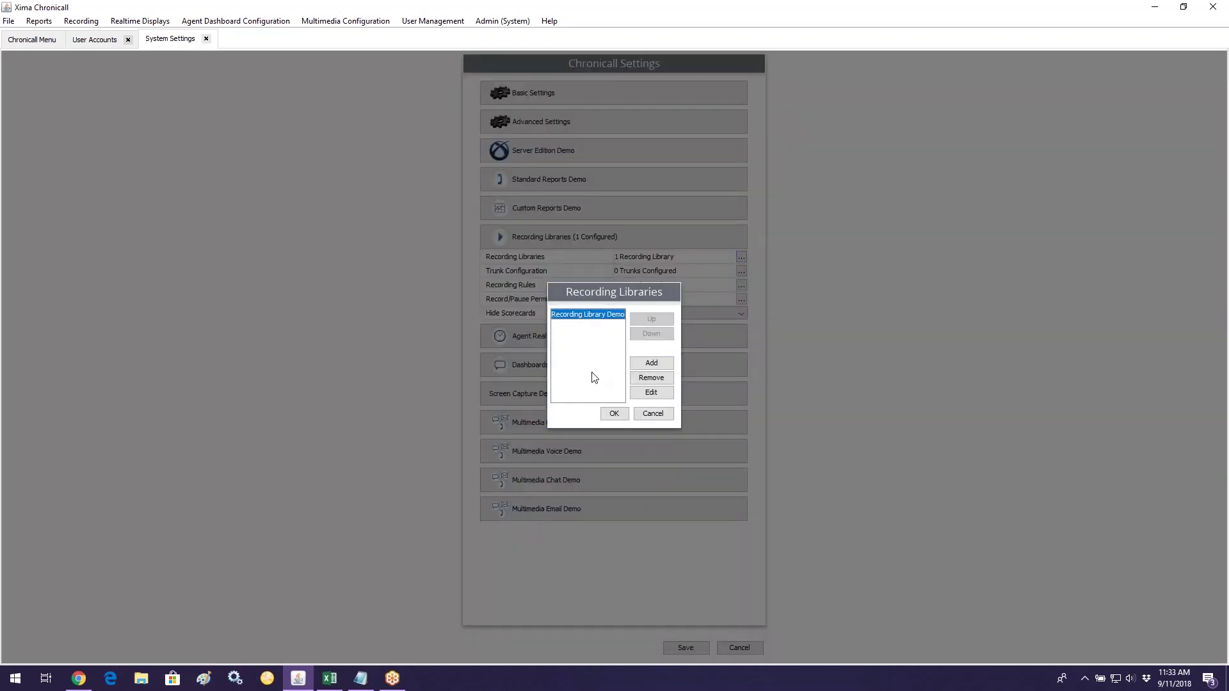
{"action": "left_click", "coordinate": [644, 395]}
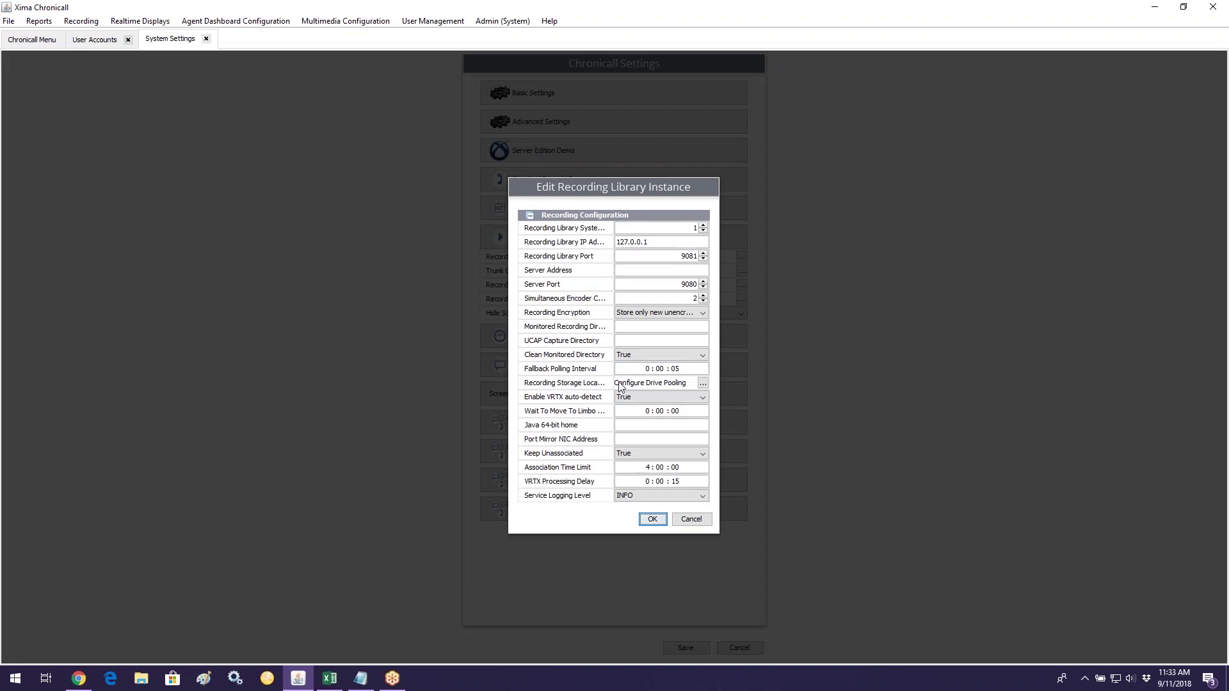
Step: Configure drive pooling manually for recording storage and enable deleting old recordings for space
{"action": "left_click", "coordinate": [703, 383]}
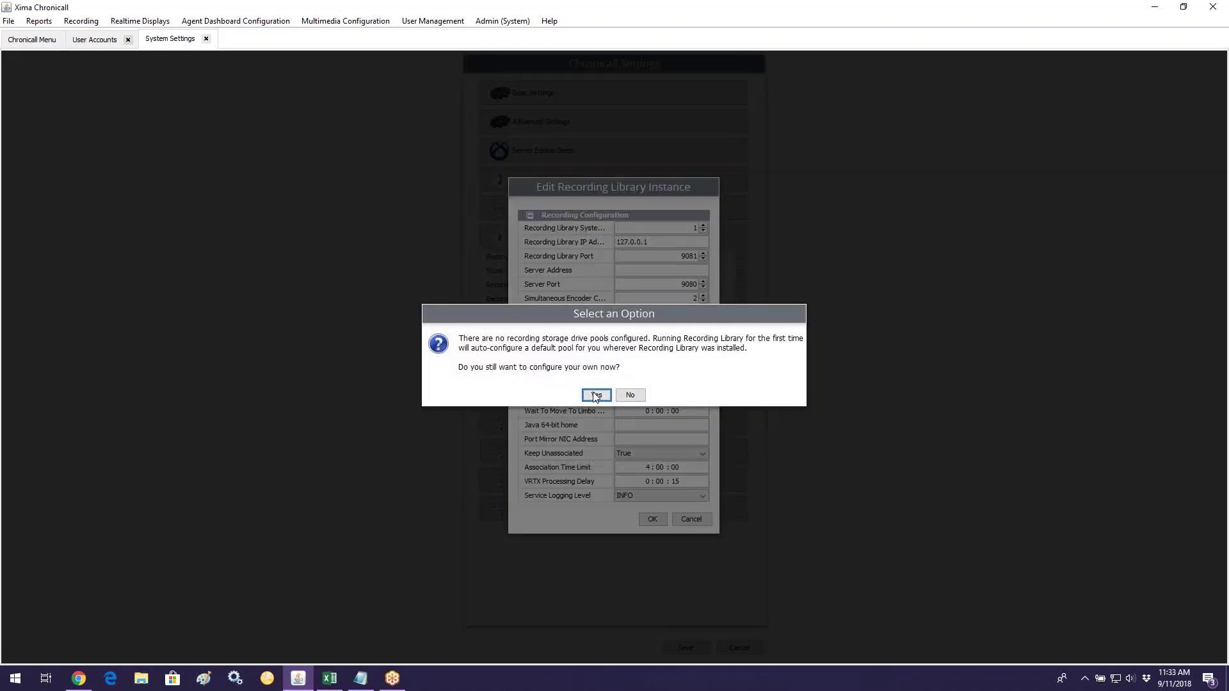
{"action": "left_click", "coordinate": [595, 396]}
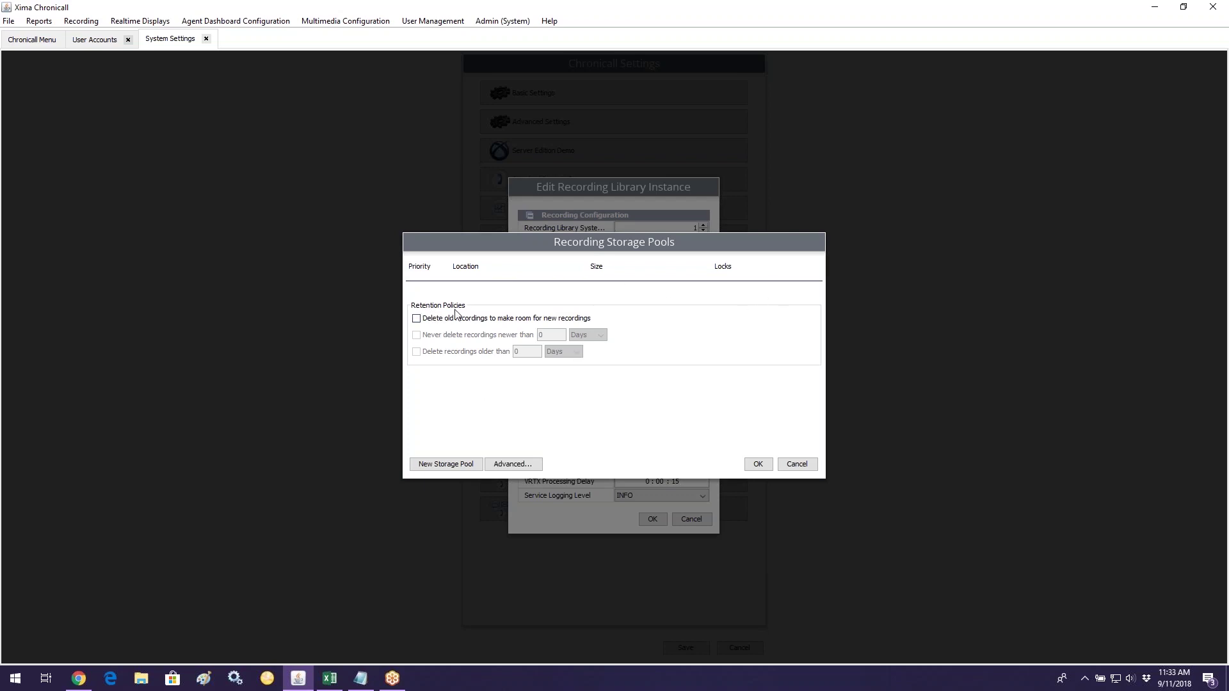
{"action": "left_click", "coordinate": [417, 319]}
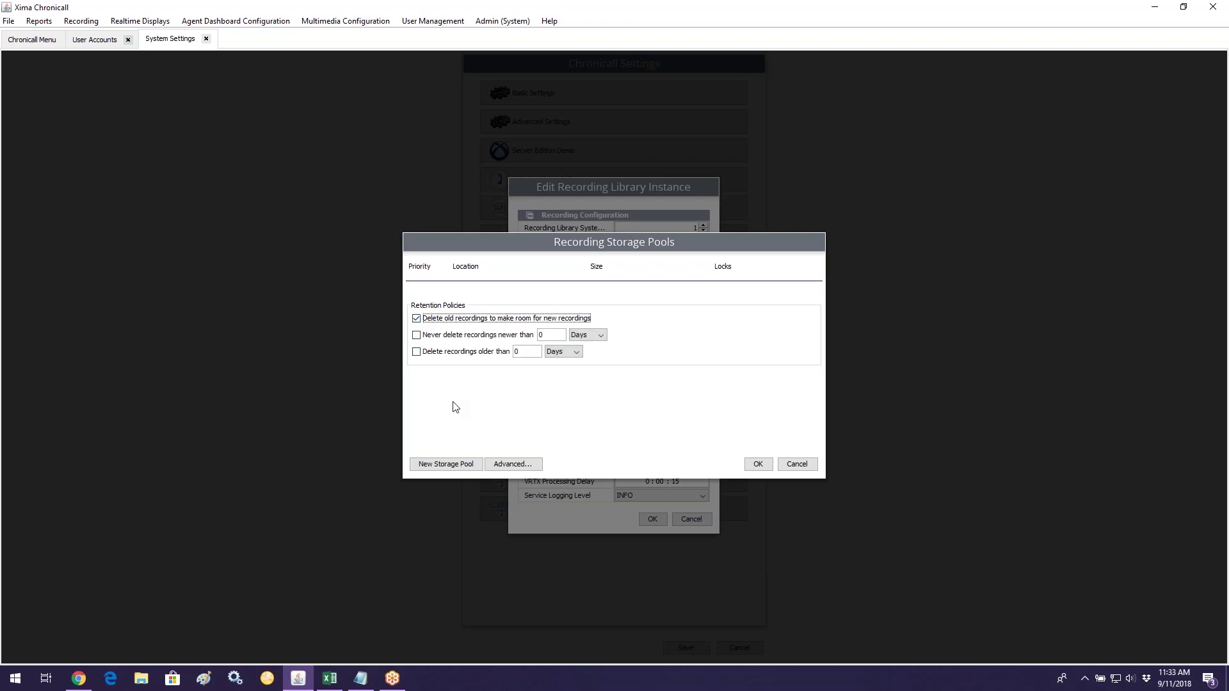
Step: Never delete recordings newer than 7 Years
{"action": "left_click", "coordinate": [458, 335]}
{"action": "left_click", "coordinate": [554, 339]}
{"action": "type", "text": "7"}
{"action": "left_click", "coordinate": [586, 335]}
{"action": "left_click", "coordinate": [583, 378]}
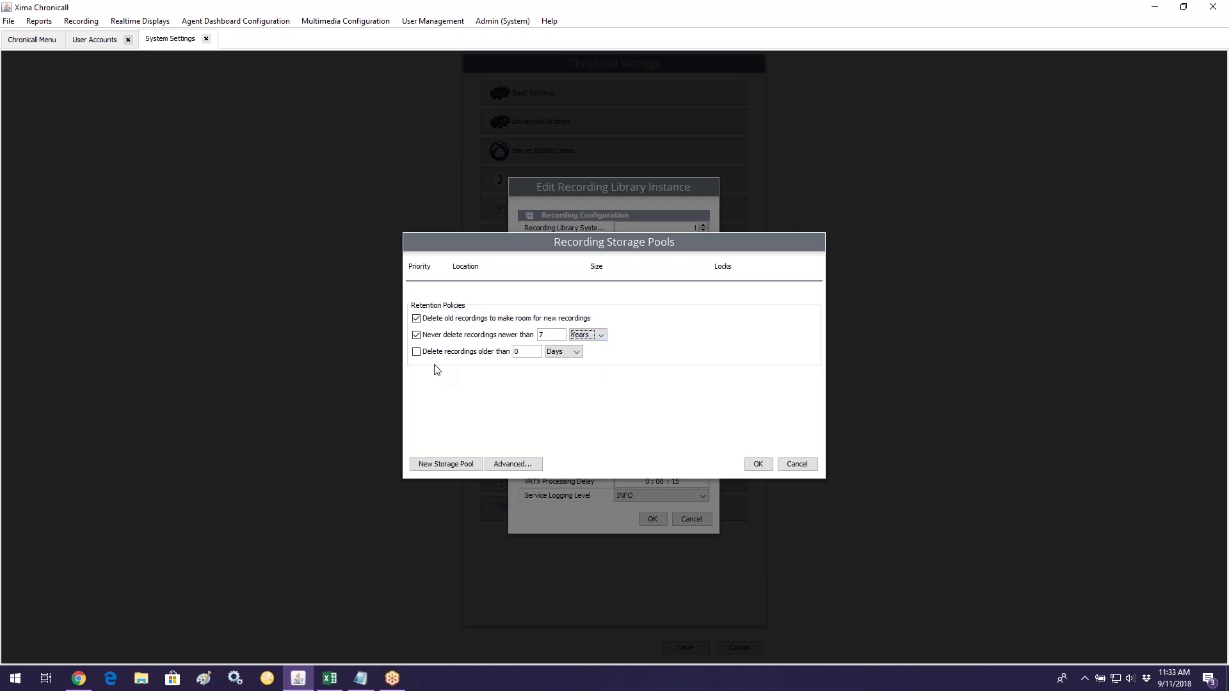
Step: Delete recordings older than 7 Years, then cancel the storage pool changes
{"action": "left_click", "coordinate": [418, 352]}
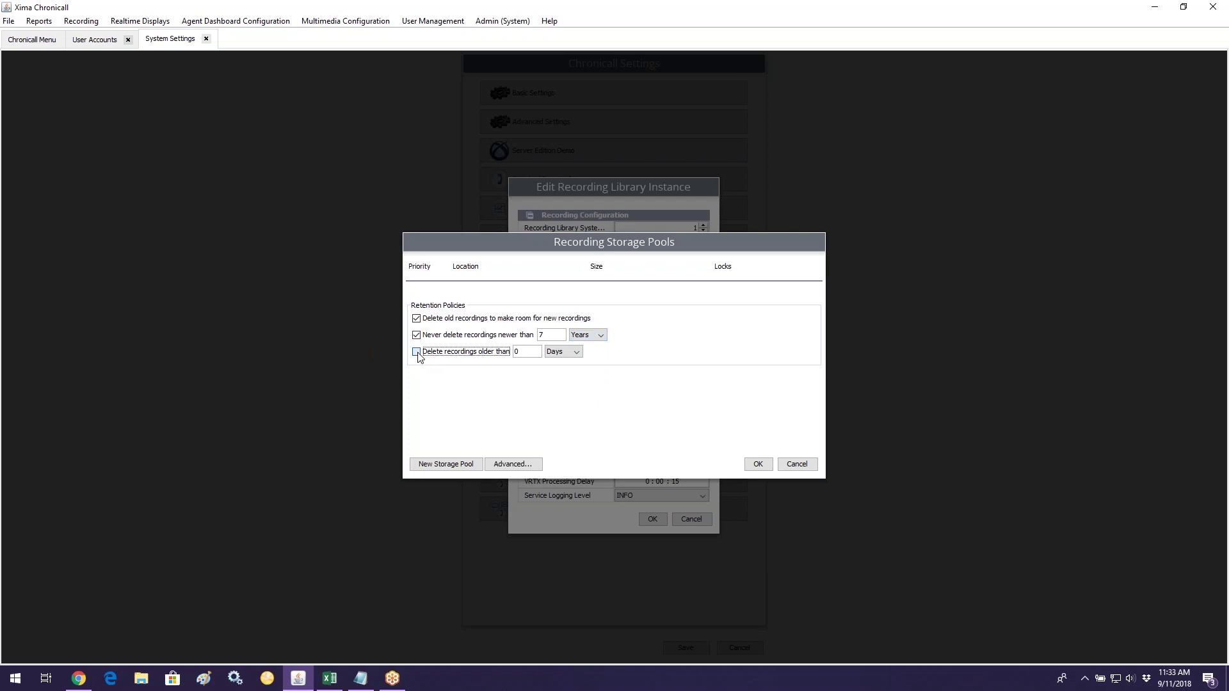
{"action": "left_click", "coordinate": [527, 357]}
{"action": "type", "text": "7"}
{"action": "left_click", "coordinate": [561, 354]}
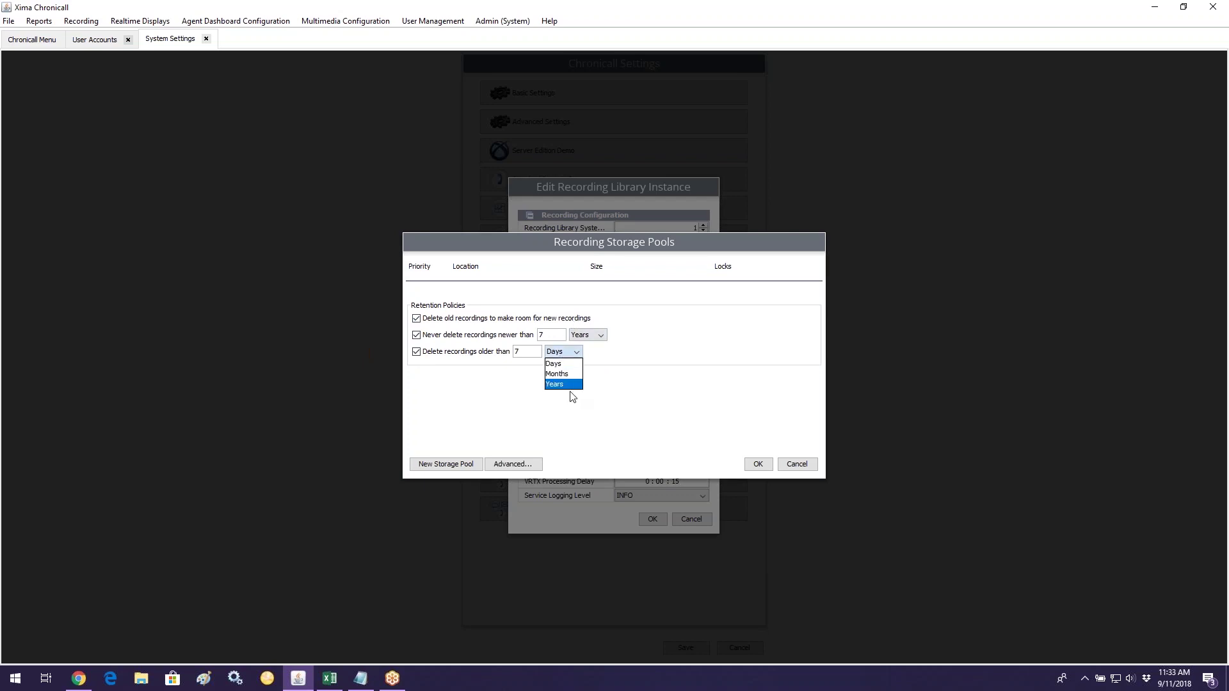
{"action": "left_click", "coordinate": [572, 387]}
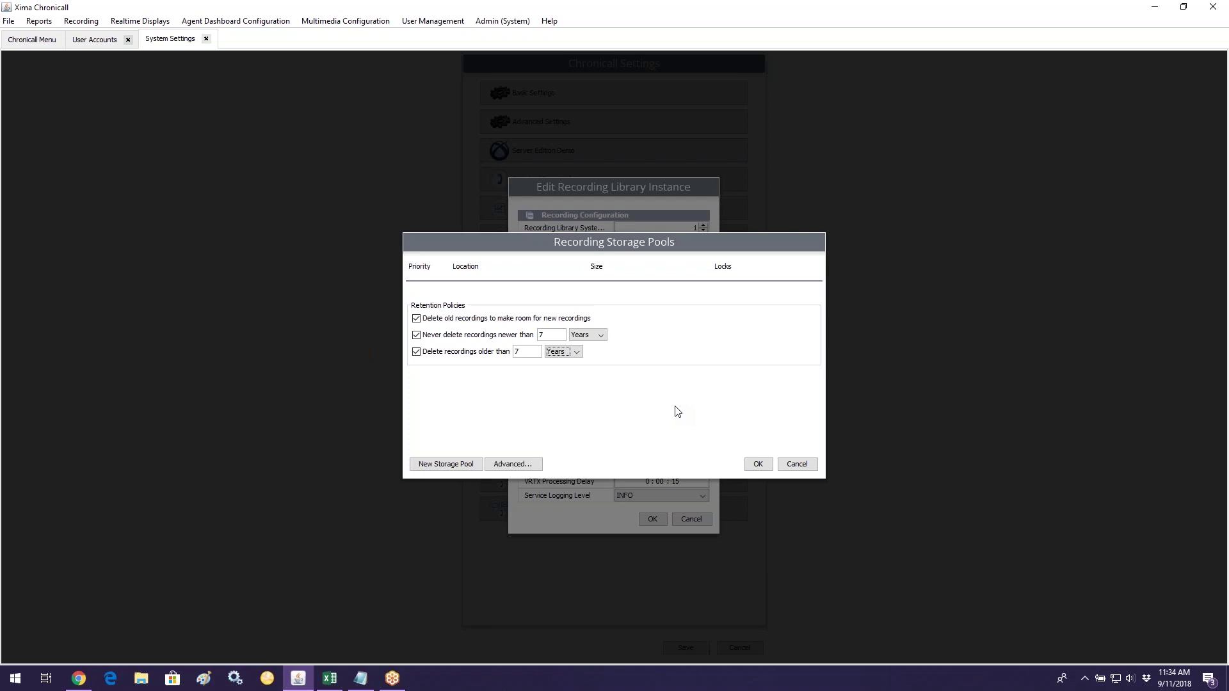
{"action": "left_click", "coordinate": [797, 465]}
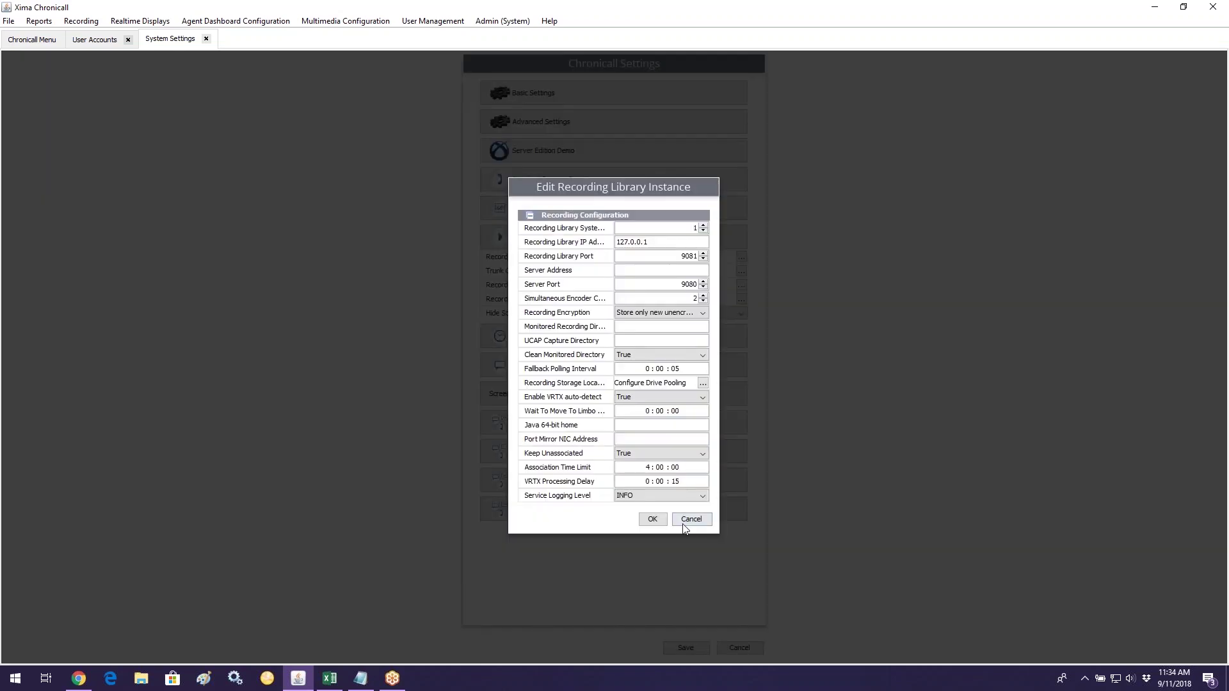
Step: Cancel the recording library dialogs and System Settings, then show User Management options
{"action": "left_click", "coordinate": [684, 522]}
{"action": "left_click", "coordinate": [687, 413]}
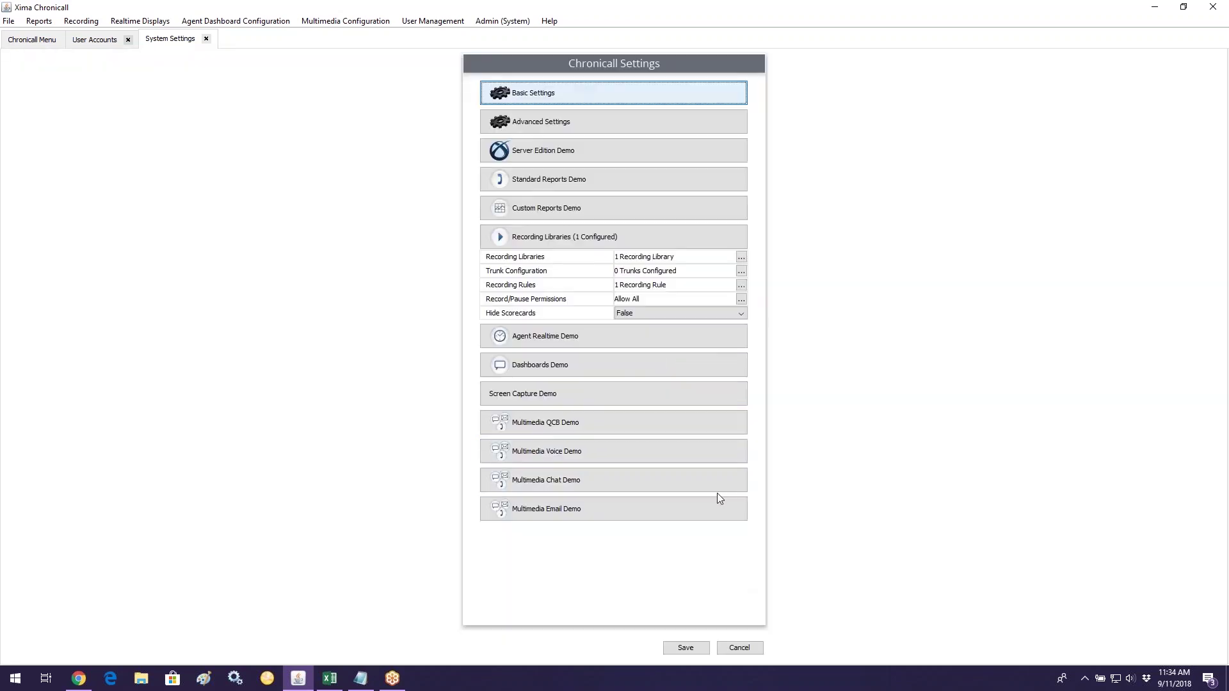
{"action": "left_click", "coordinate": [739, 647]}
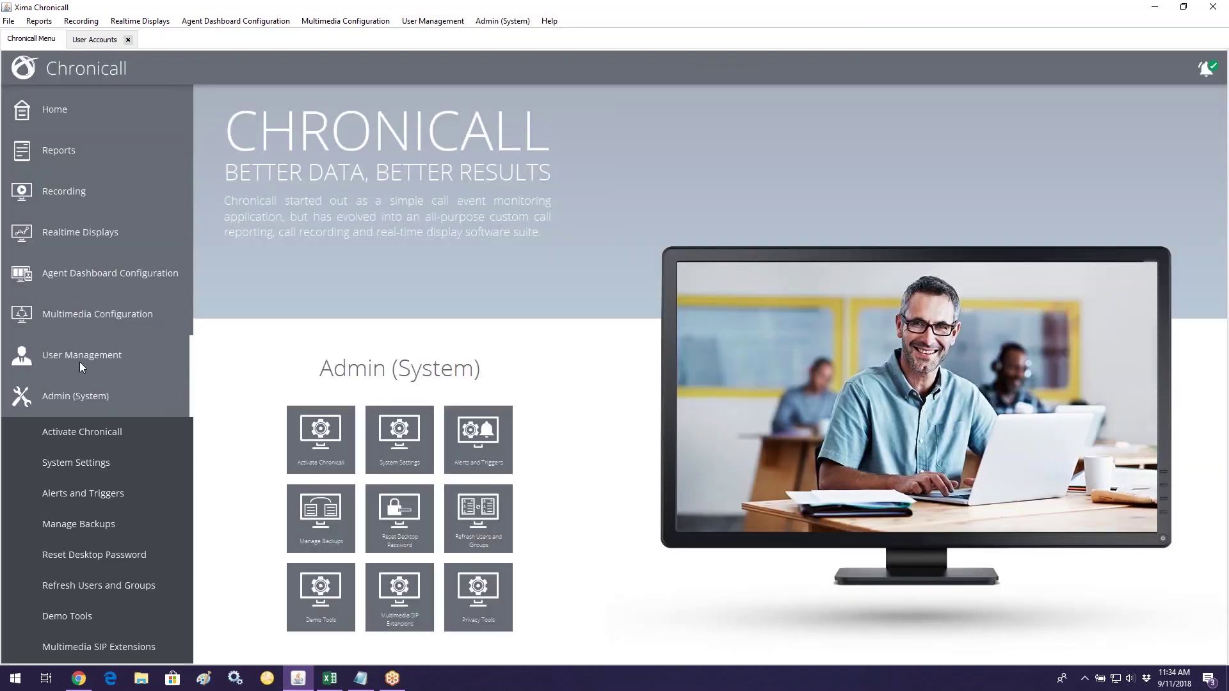
{"action": "left_click", "coordinate": [81, 359]}
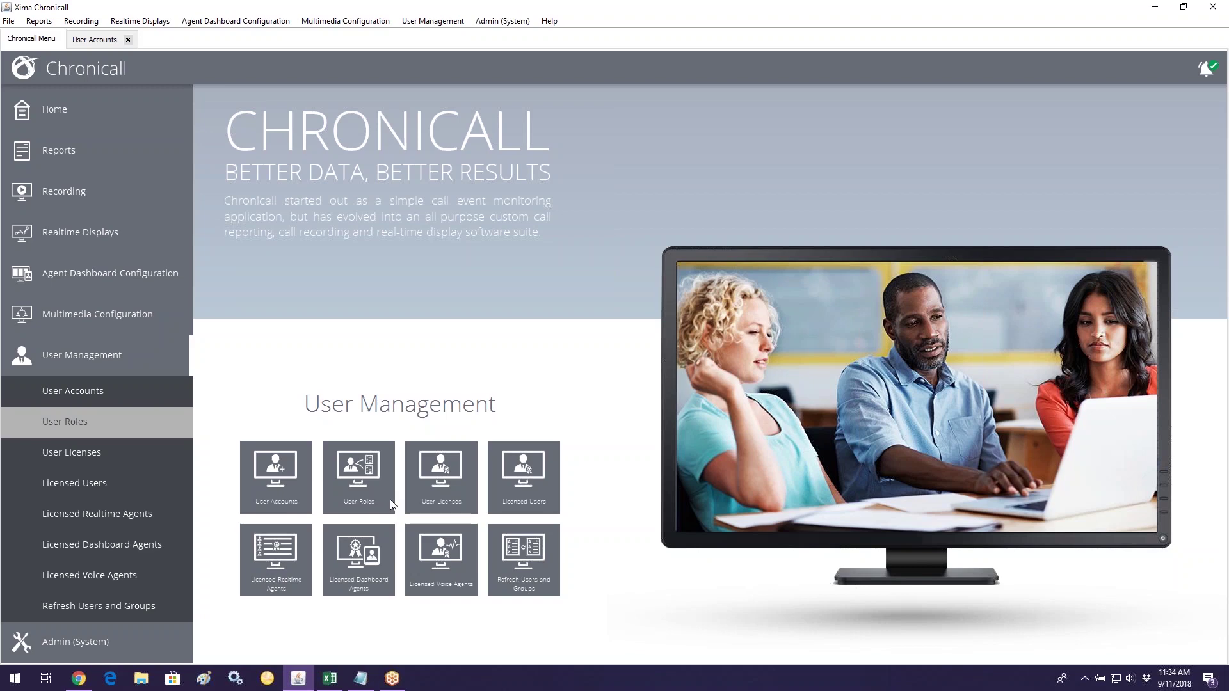
Step: Open the User Roles editor from User Management
{"action": "left_click", "coordinate": [390, 499]}
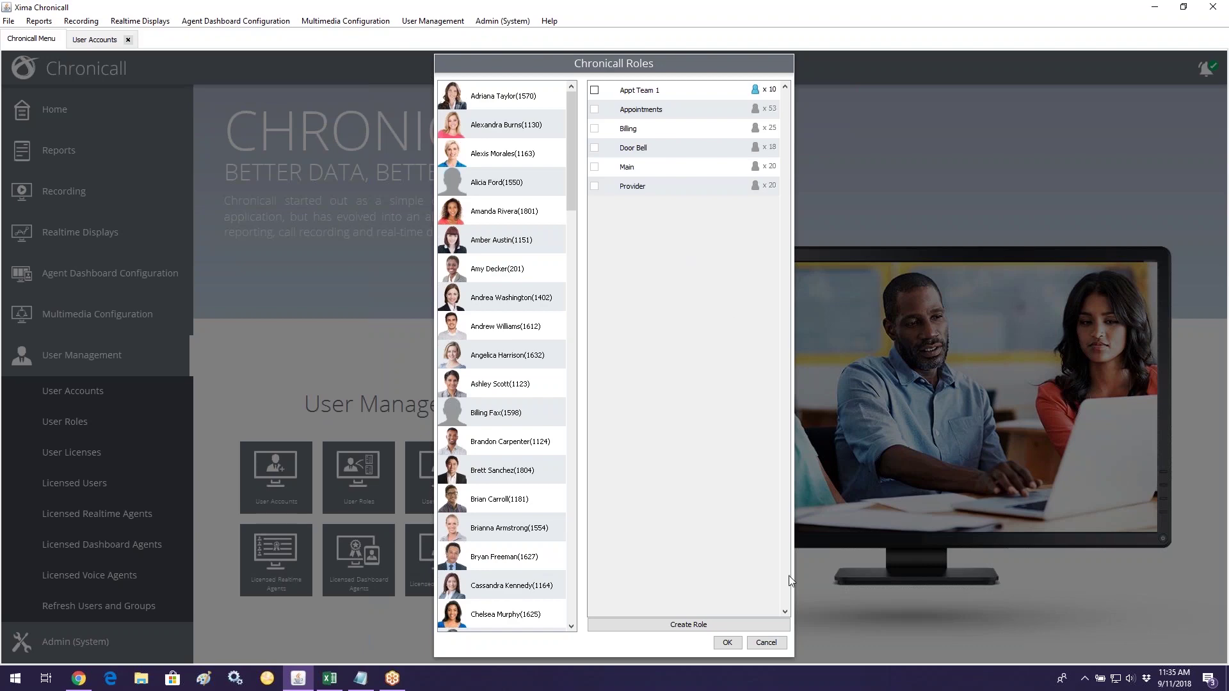
Step: Create a new role named 'Tammy's Team'
{"action": "left_click", "coordinate": [702, 618]}
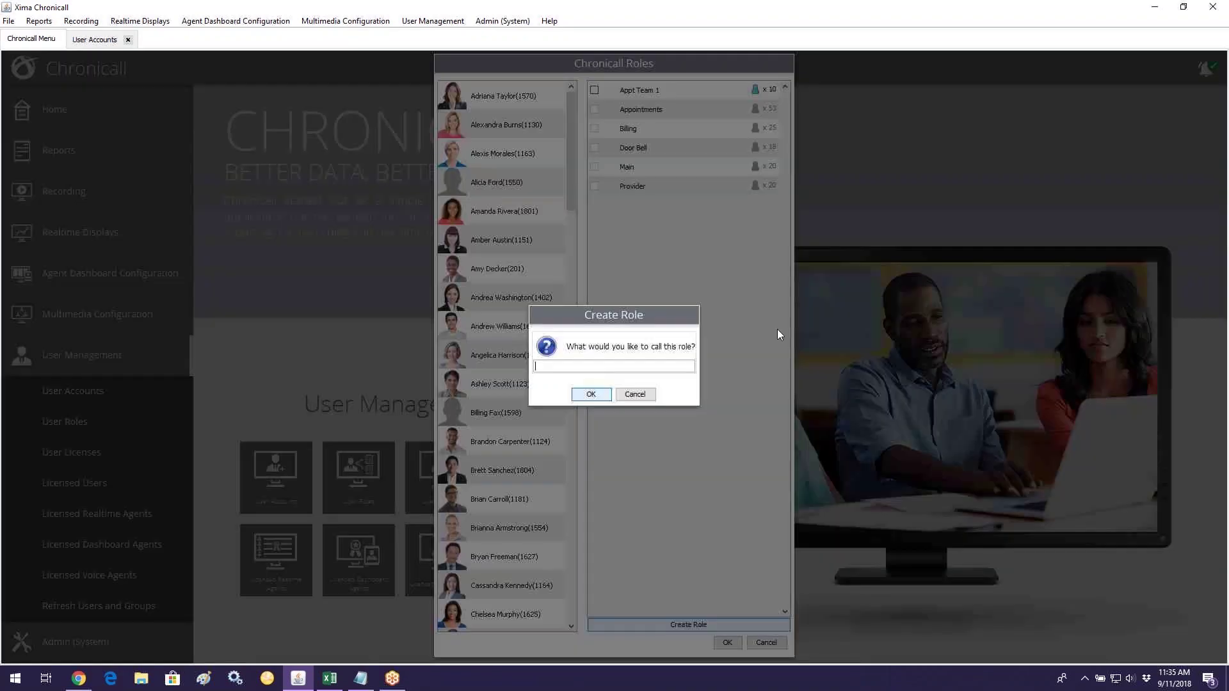
{"action": "type", "text": "Tammy"}
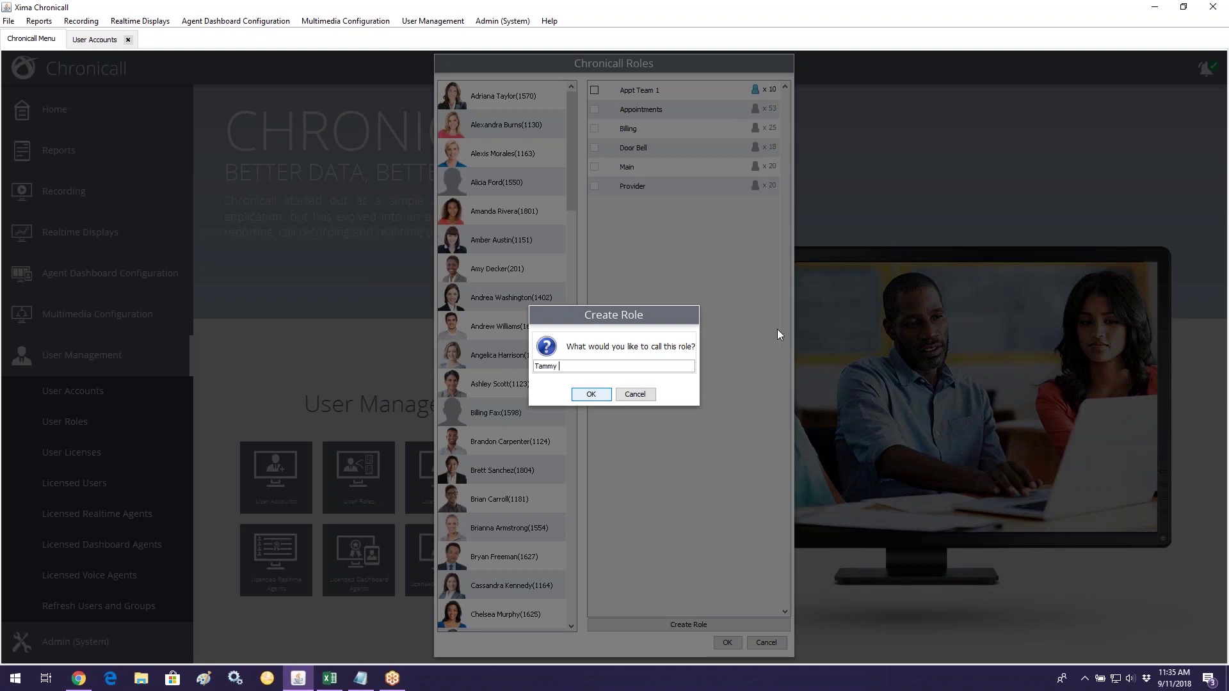
{"action": "type", "text": "'s Team"}
{"action": "left_click", "coordinate": [595, 394]}
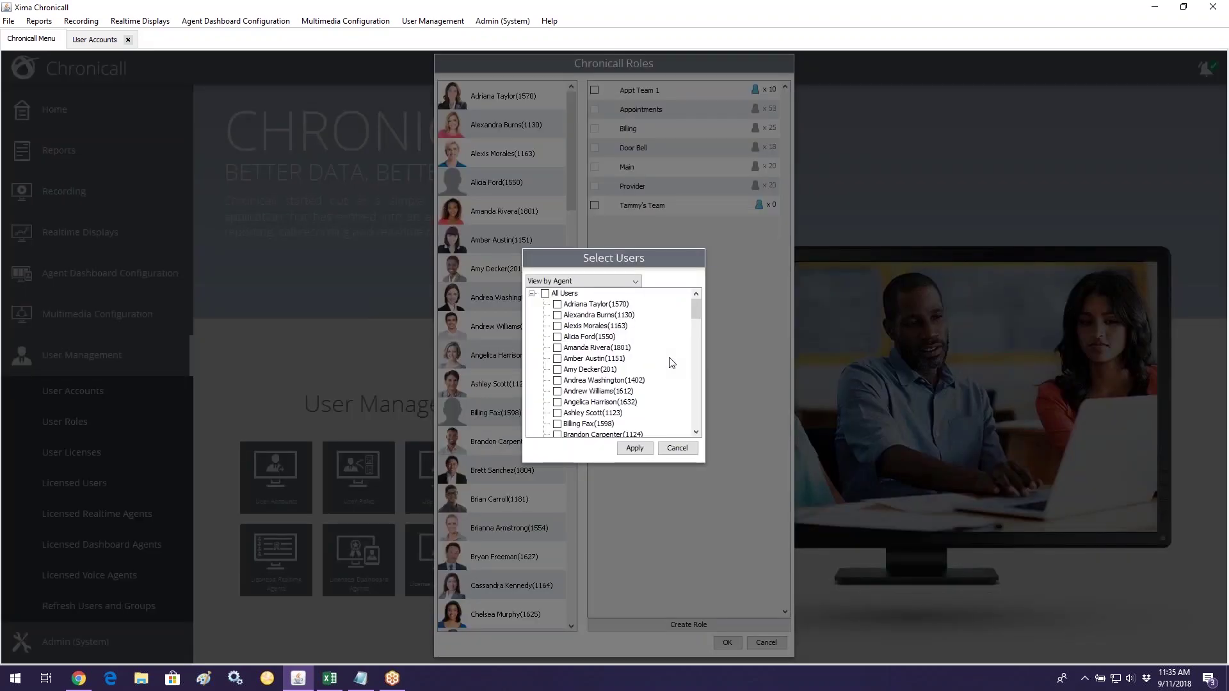
Step: Tick the first five agents for Tammy's Team in Select Users
{"action": "left_click", "coordinate": [558, 315]}
{"action": "left_click", "coordinate": [558, 435]}
{"action": "scroll", "coordinate": [609, 384], "scroll_direction": "down", "scroll_amount": 4}
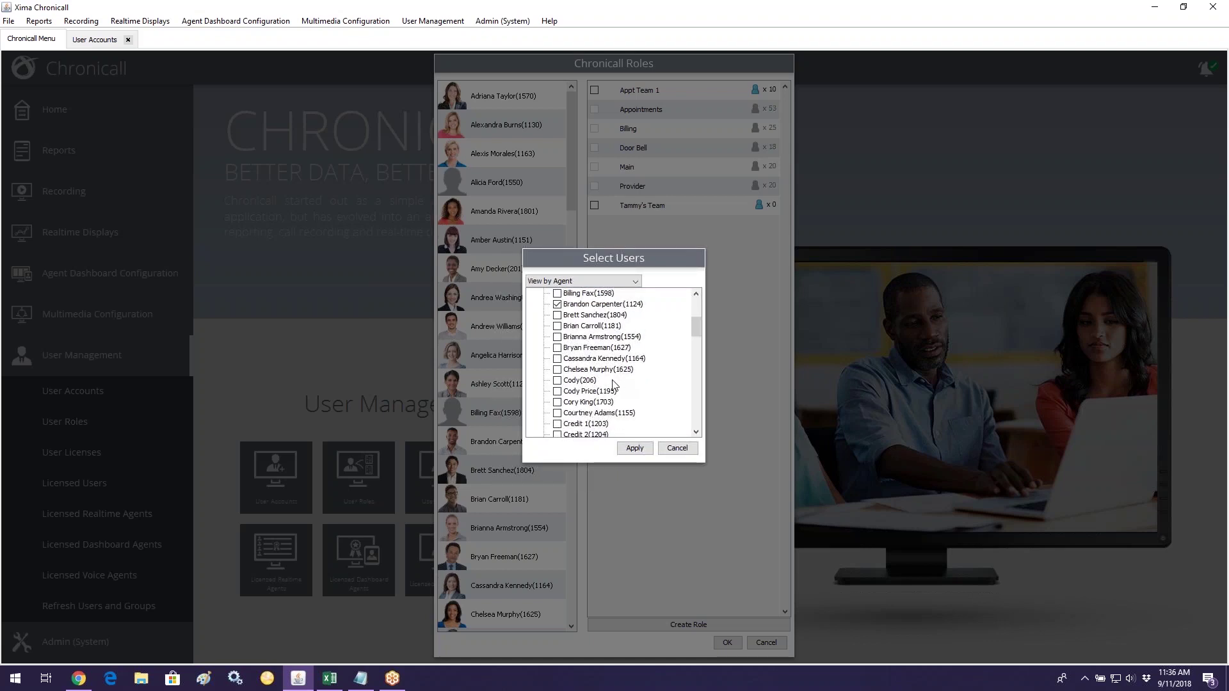
{"action": "left_click", "coordinate": [570, 391]}
{"action": "scroll", "coordinate": [637, 402], "scroll_direction": "down", "scroll_amount": 1}
{"action": "scroll", "coordinate": [637, 402], "scroll_direction": "down", "scroll_amount": 2}
{"action": "left_click", "coordinate": [558, 294]}
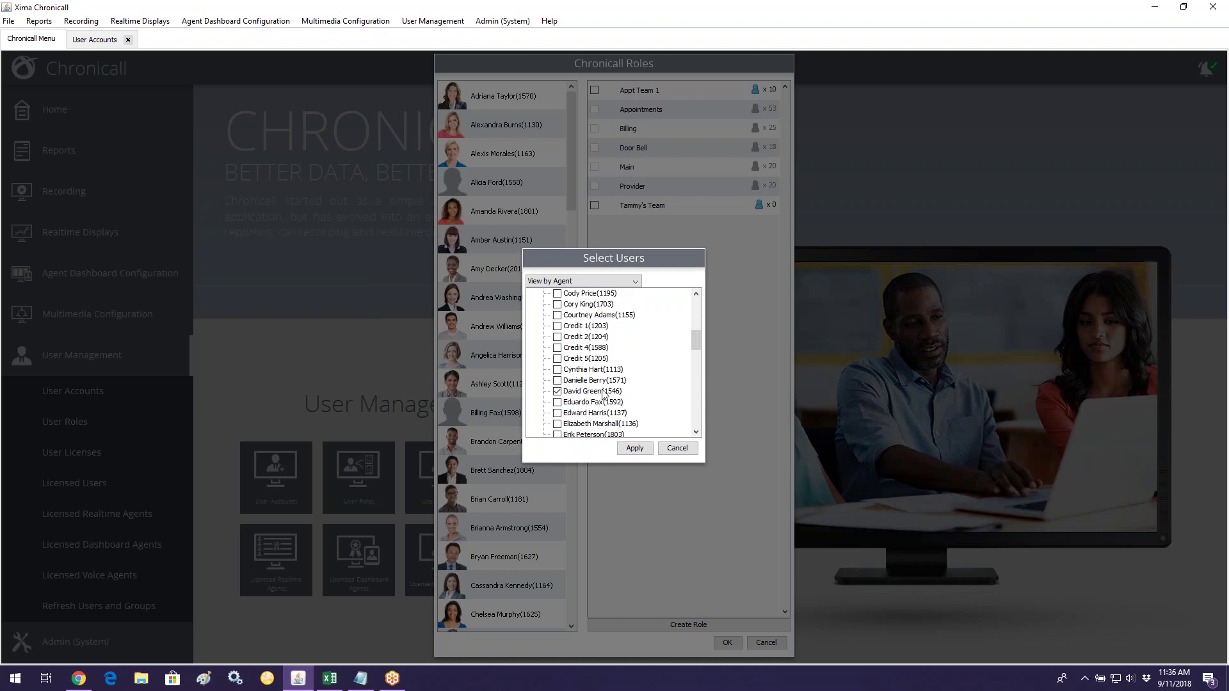
{"action": "scroll", "coordinate": [605, 394], "scroll_direction": "down", "scroll_amount": 4}
{"action": "scroll", "coordinate": [587, 368], "scroll_direction": "down", "scroll_amount": 1}
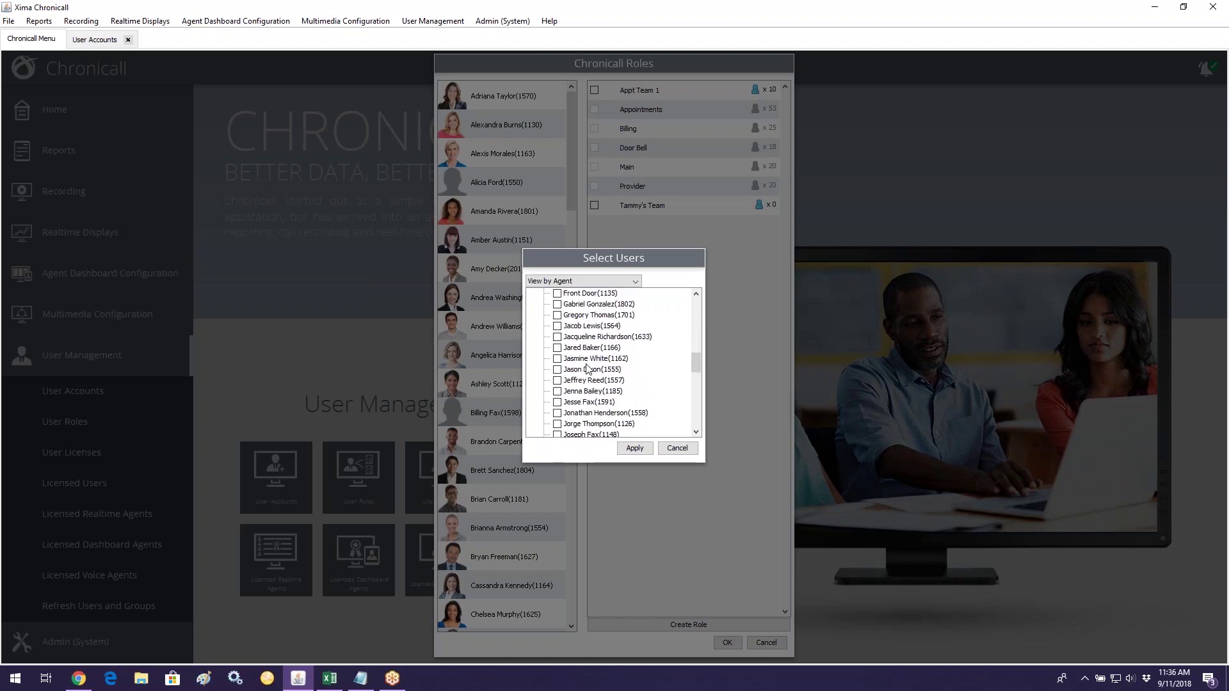
{"action": "left_click", "coordinate": [601, 390]}
Step: Tick the remaining five agents, apply them to Tammy's Team, and save the roles
{"action": "scroll", "coordinate": [601, 390], "scroll_direction": "down", "scroll_amount": 2}
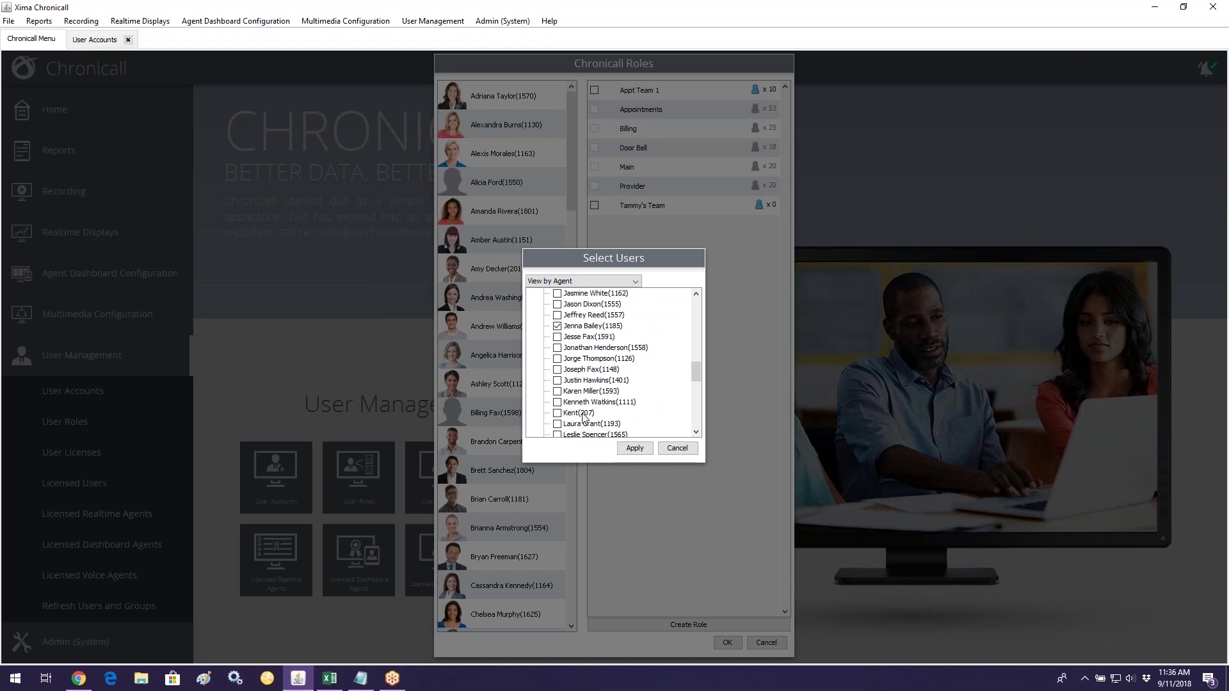
{"action": "scroll", "coordinate": [582, 418], "scroll_direction": "down", "scroll_amount": 1}
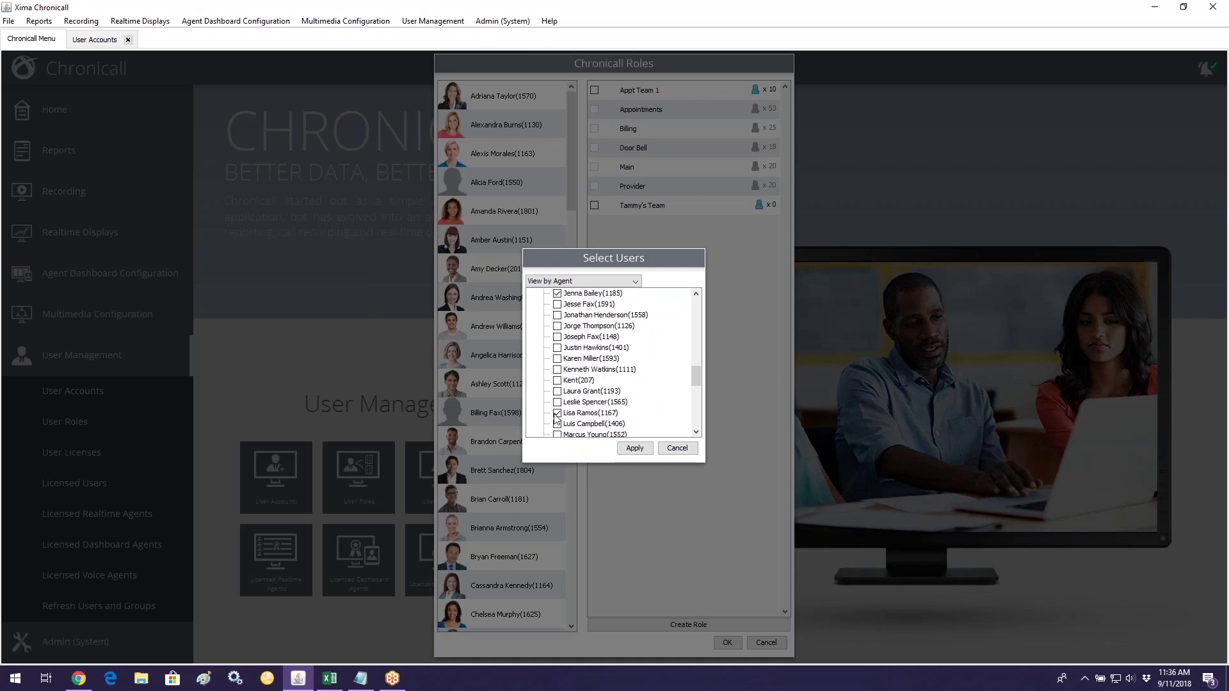
{"action": "scroll", "coordinate": [592, 405], "scroll_direction": "down", "scroll_amount": 2}
{"action": "scroll", "coordinate": [592, 404], "scroll_direction": "down", "scroll_amount": 1}
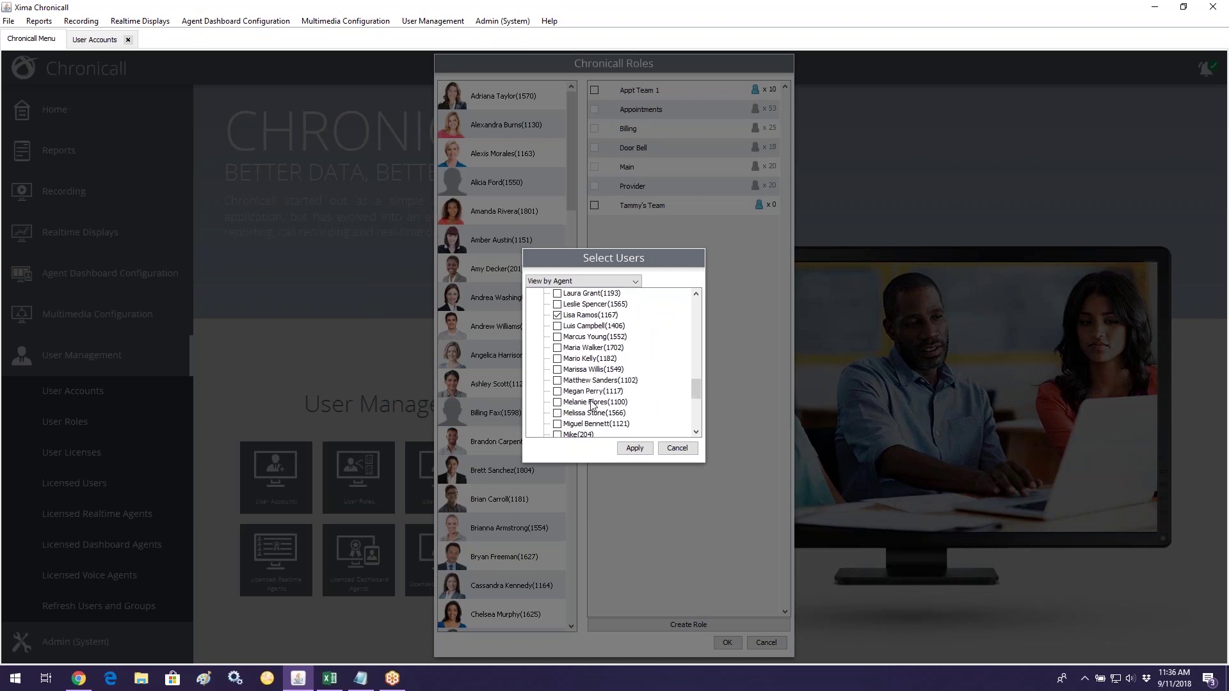
{"action": "left_click", "coordinate": [558, 359]}
{"action": "scroll", "coordinate": [569, 375], "scroll_direction": "down", "scroll_amount": 2}
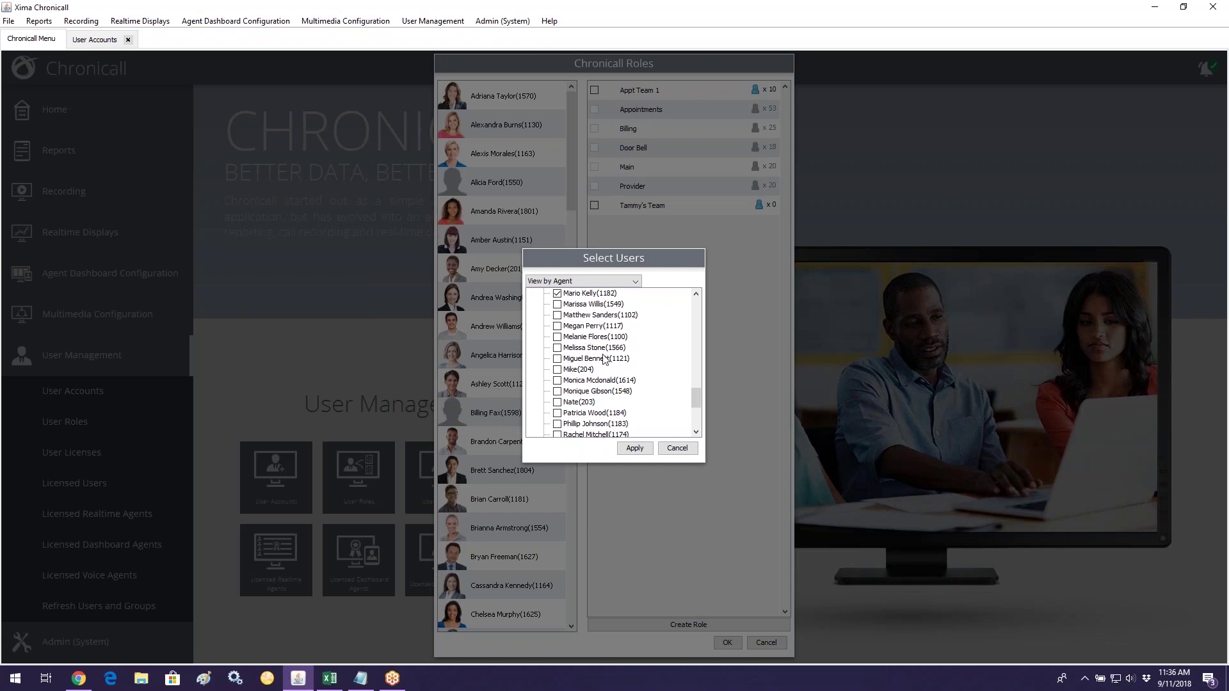
{"action": "left_click", "coordinate": [575, 383]}
{"action": "scroll", "coordinate": [620, 405], "scroll_direction": "down", "scroll_amount": 3}
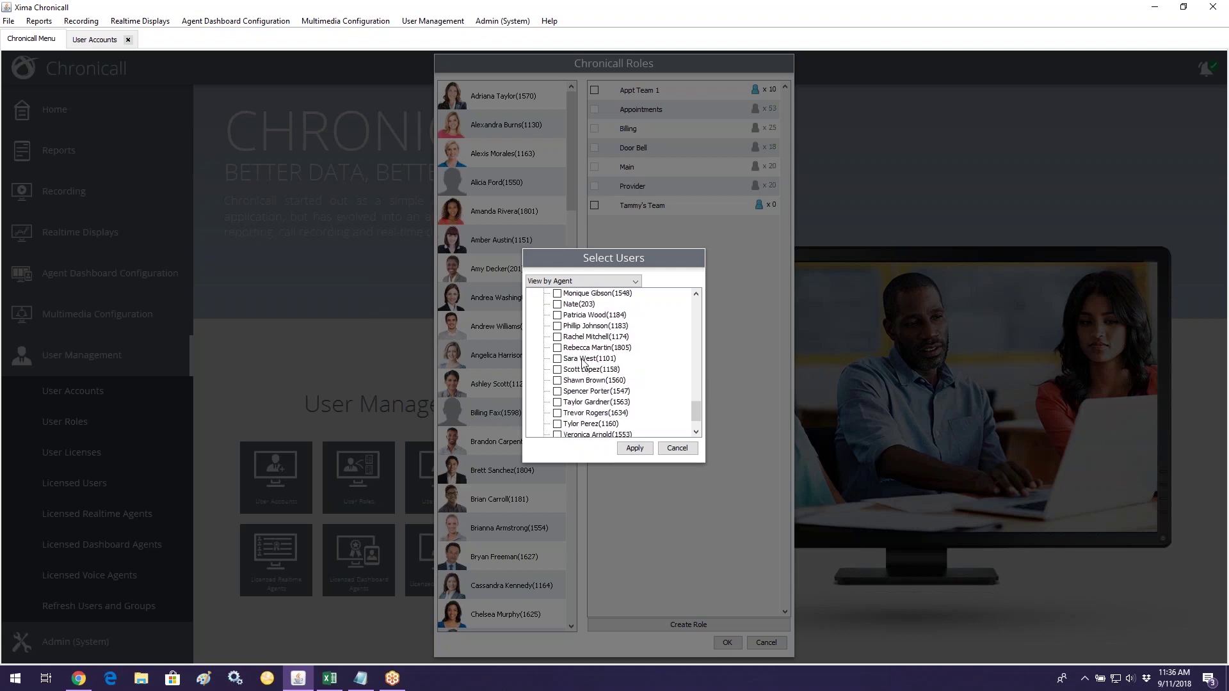
{"action": "left_click", "coordinate": [590, 328]}
{"action": "left_click", "coordinate": [592, 425]}
{"action": "left_click", "coordinate": [636, 450]}
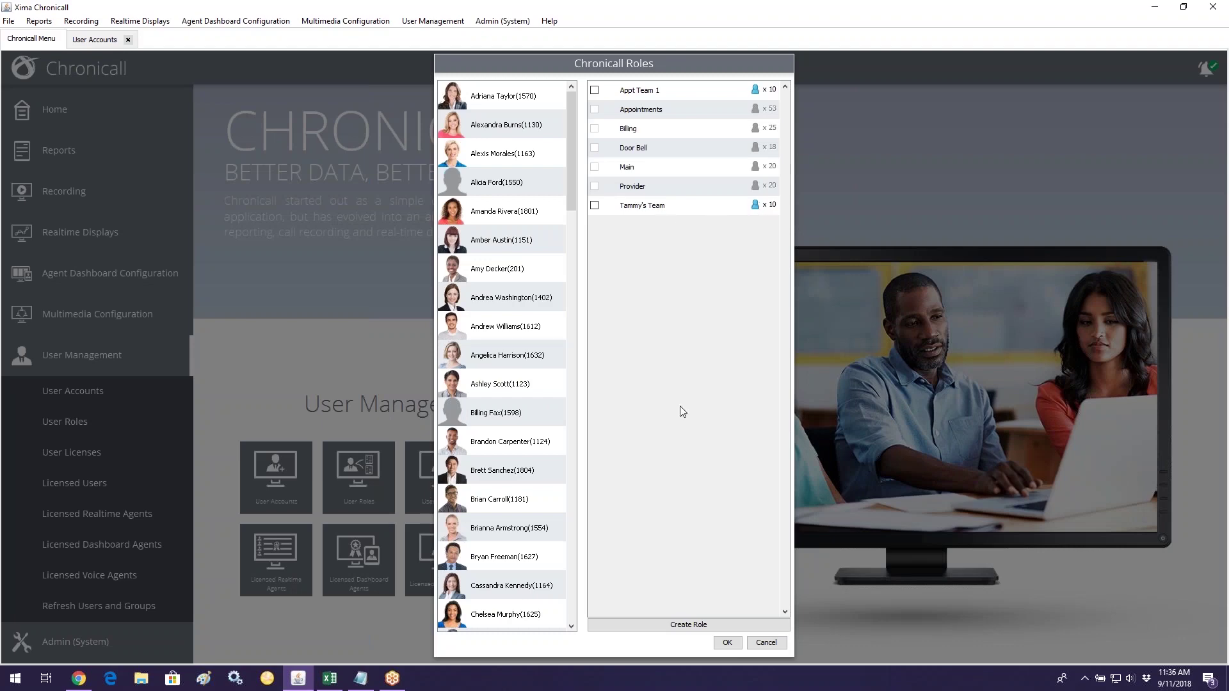
{"action": "left_click", "coordinate": [727, 642]}
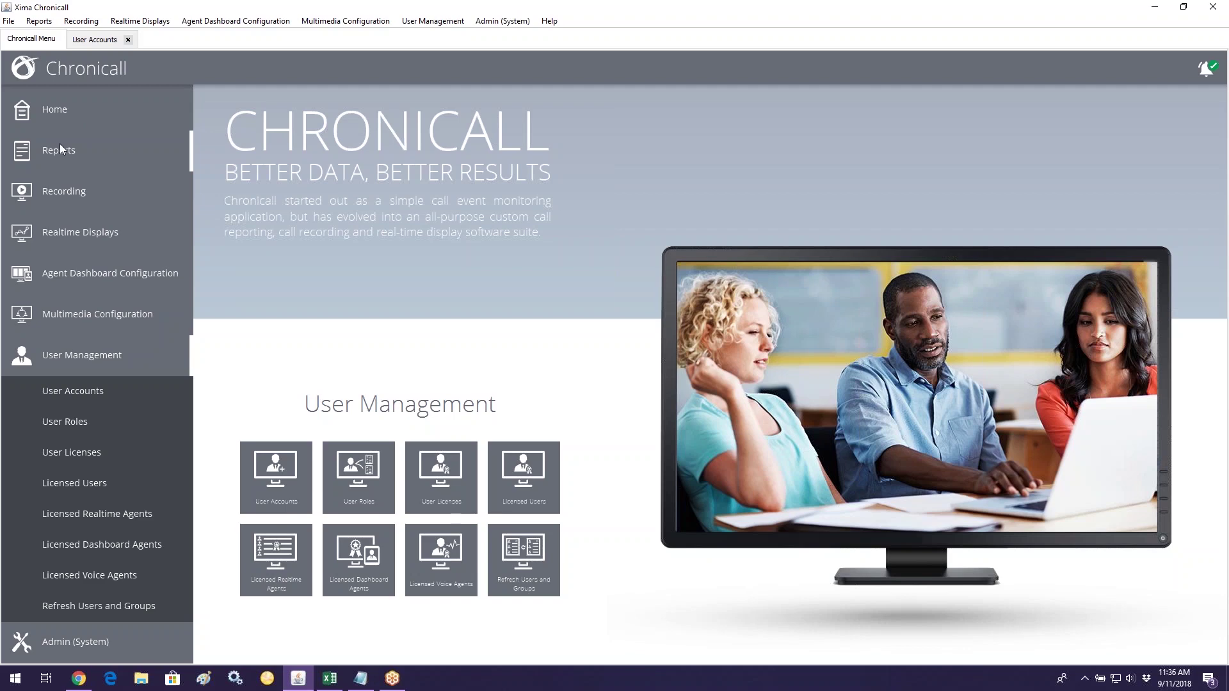
Step: Open the Run Report list from the Reports section
{"action": "left_click", "coordinate": [97, 152]}
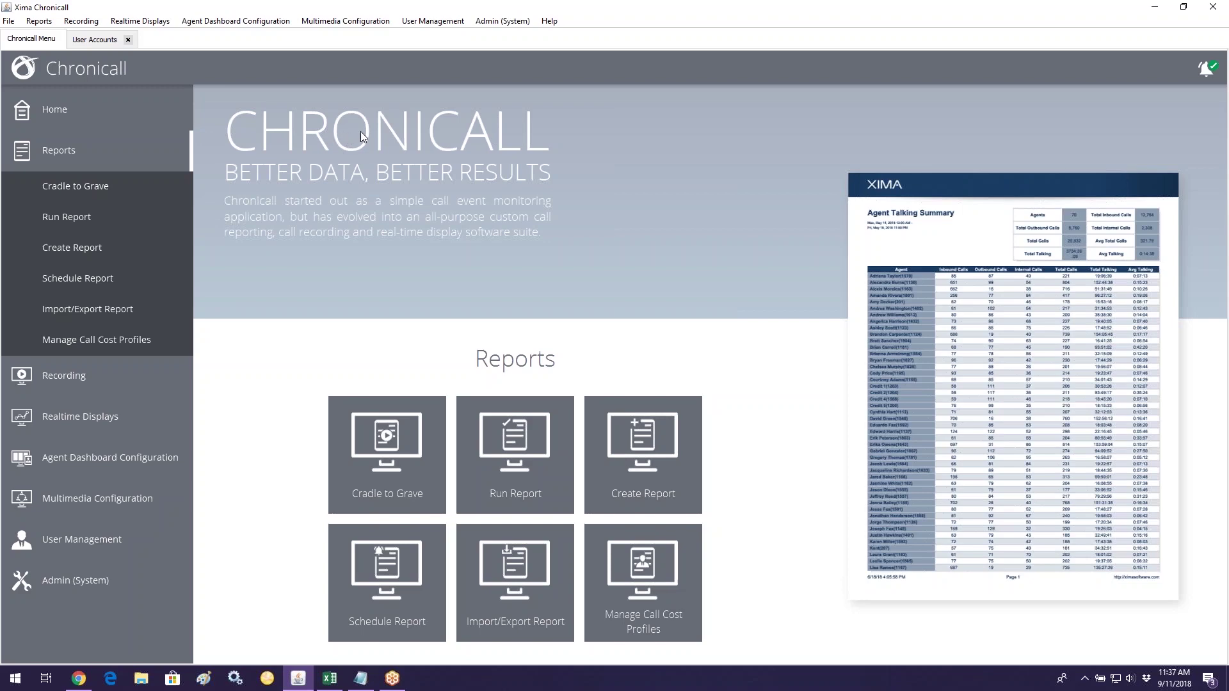
{"action": "left_click", "coordinate": [122, 543]}
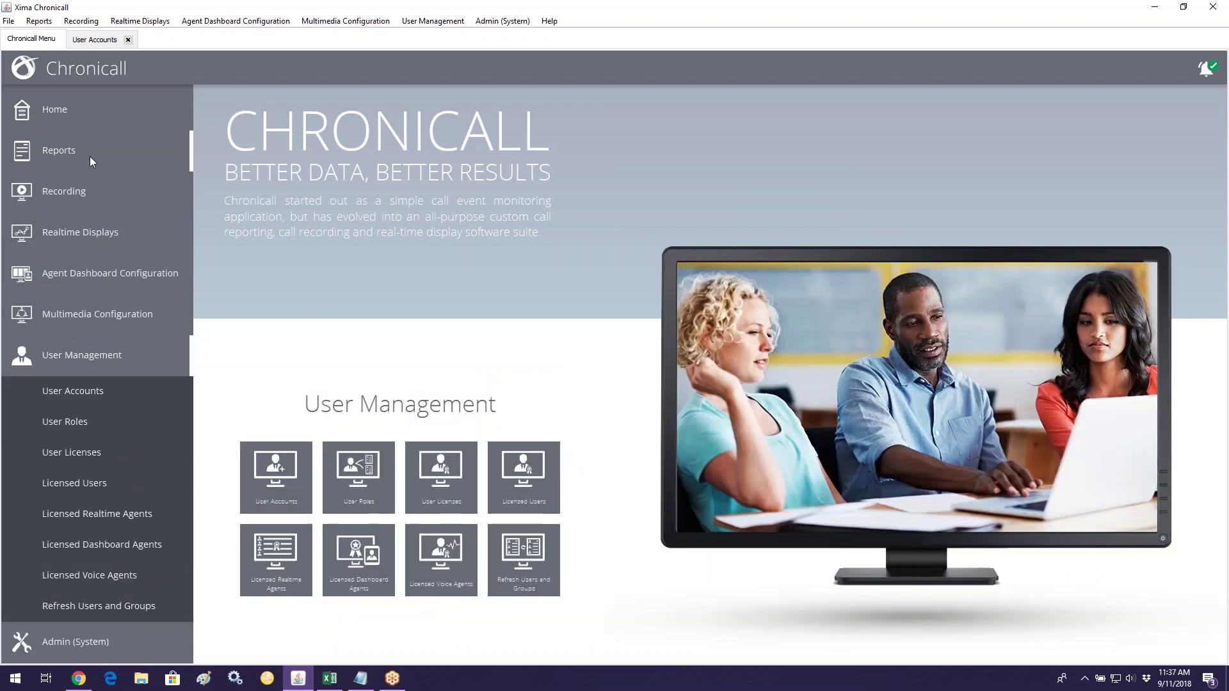
{"action": "left_click", "coordinate": [89, 154]}
{"action": "left_click", "coordinate": [75, 224]}
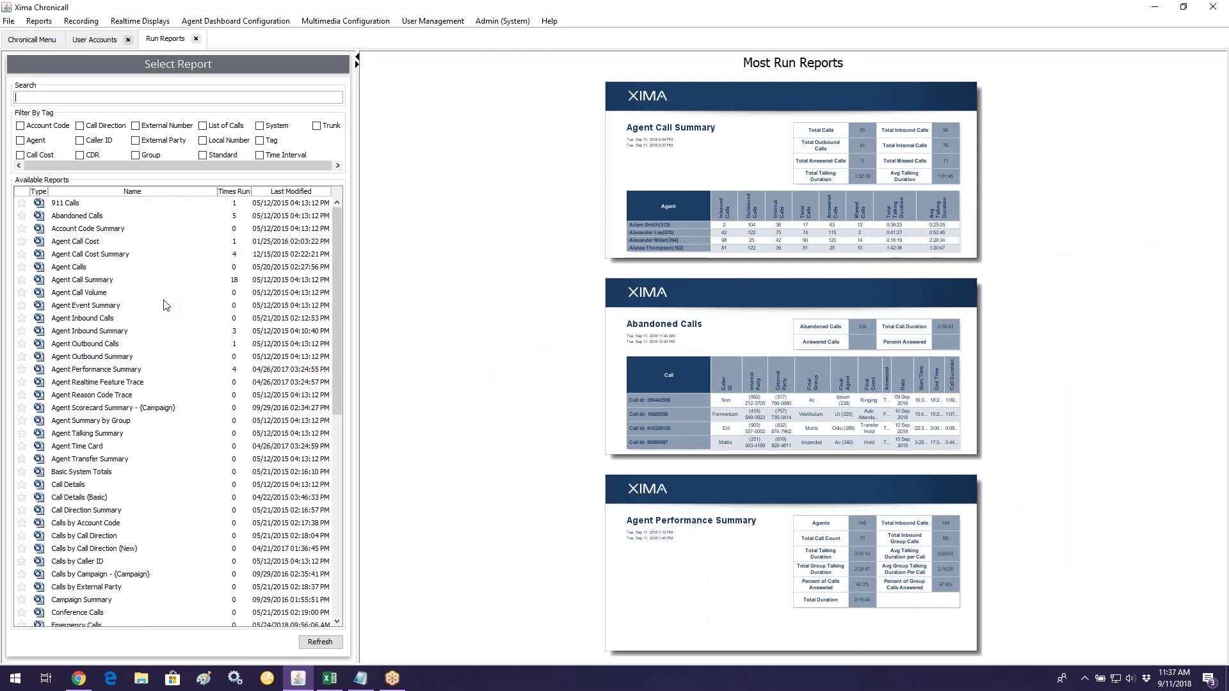
Step: Switch Agent Call Summary's agent rows from Appt Team 1 to Tammy's Team
{"action": "left_click", "coordinate": [110, 282]}
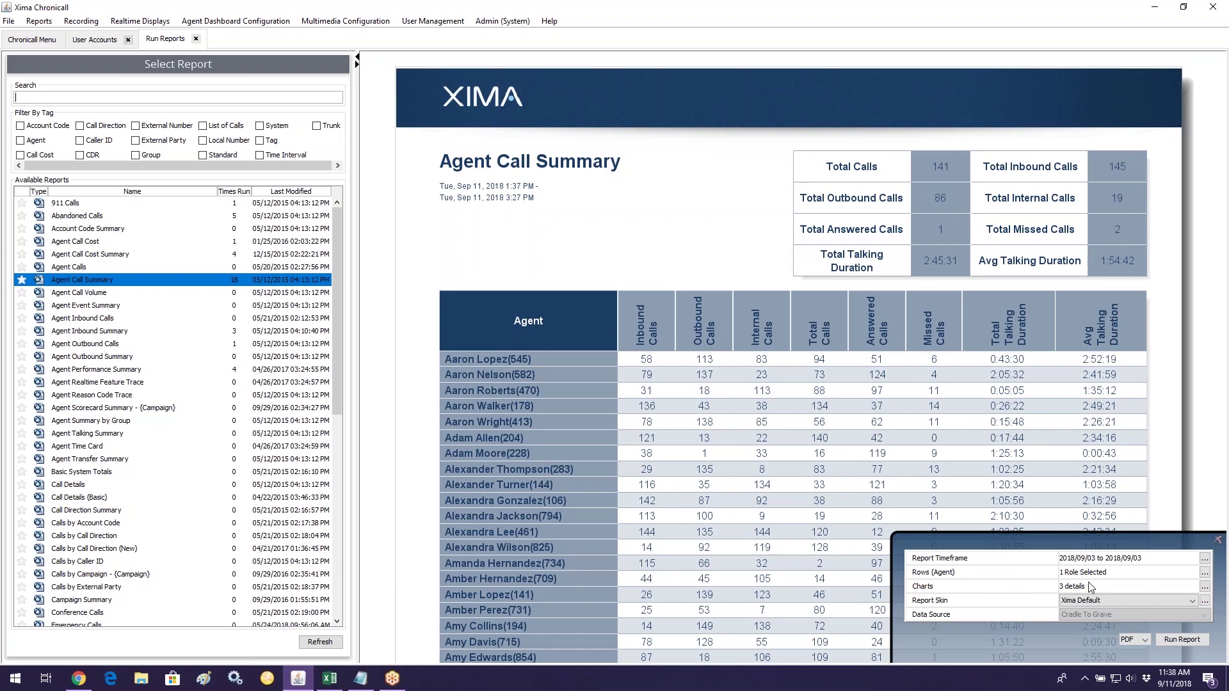
{"action": "left_click", "coordinate": [1204, 572]}
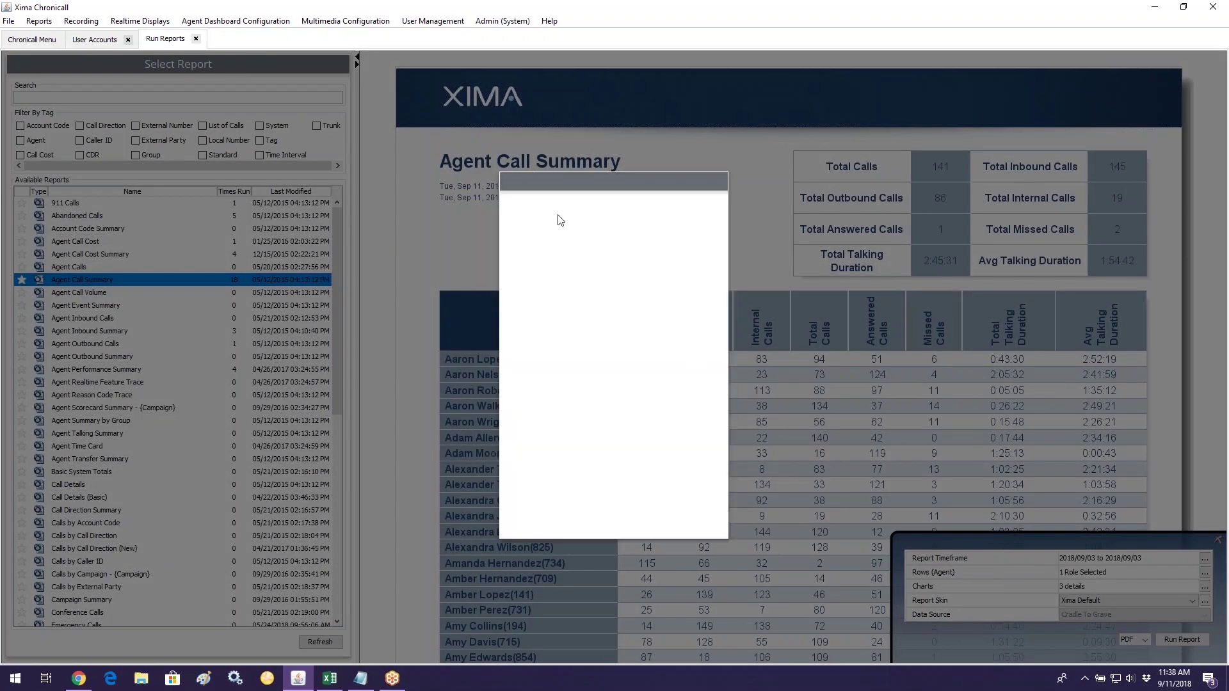
{"action": "left_click", "coordinate": [513, 255]}
{"action": "left_click", "coordinate": [514, 331]}
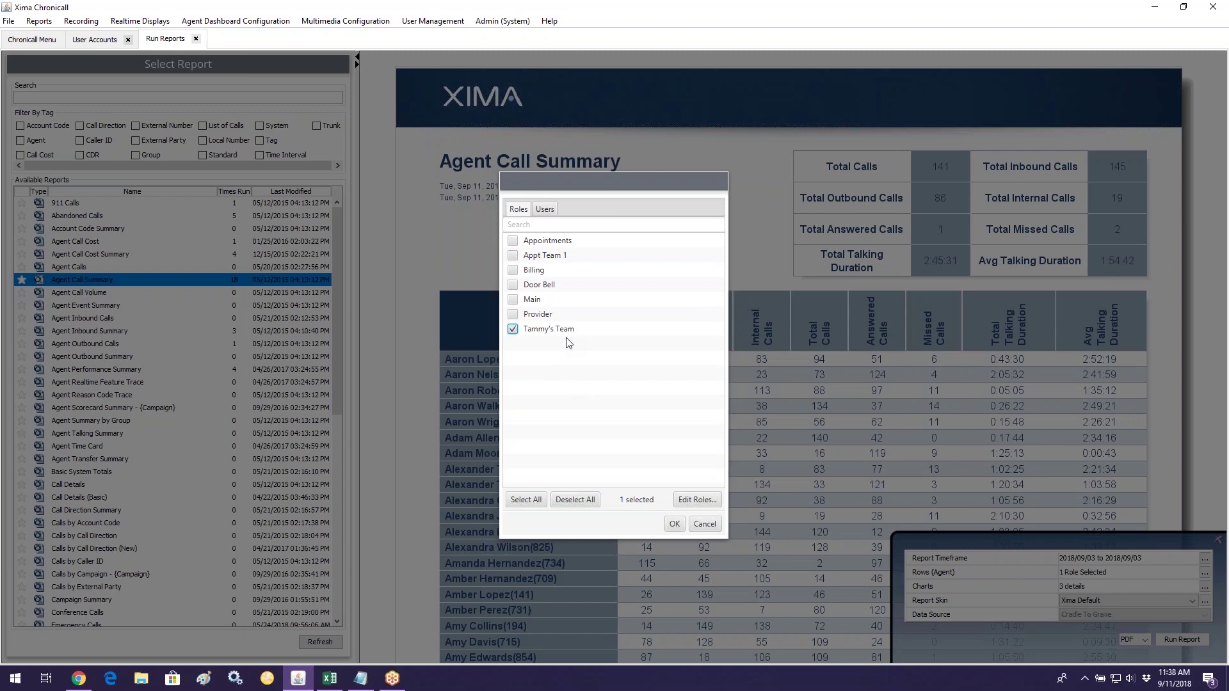
{"action": "left_click", "coordinate": [674, 526]}
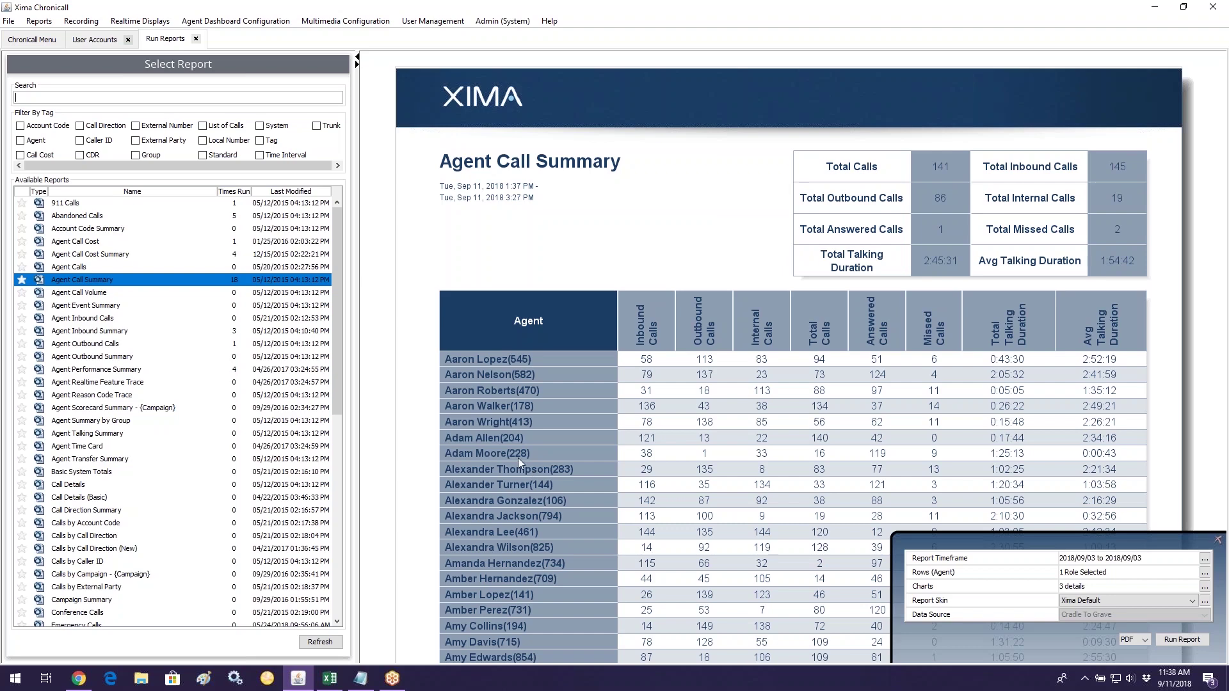
{"action": "left_click", "coordinate": [29, 42]}
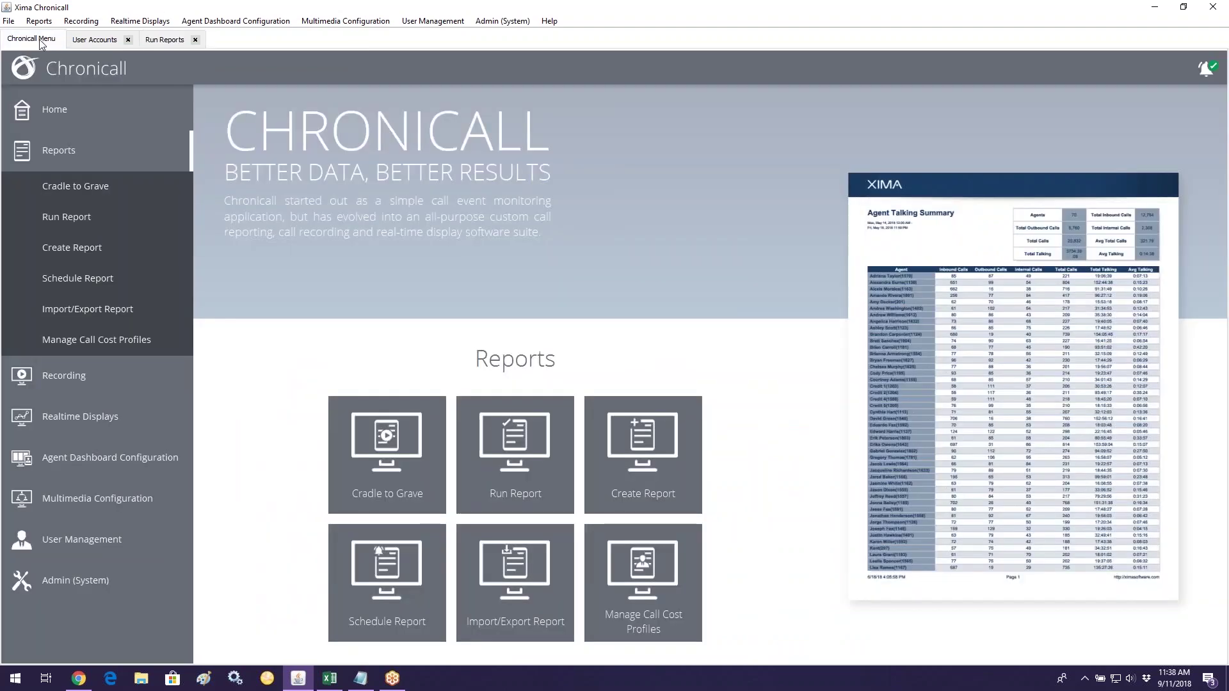
Step: Close the User Accounts tab and run Refresh Users and Groups from the User Management section
{"action": "left_click", "coordinate": [128, 40]}
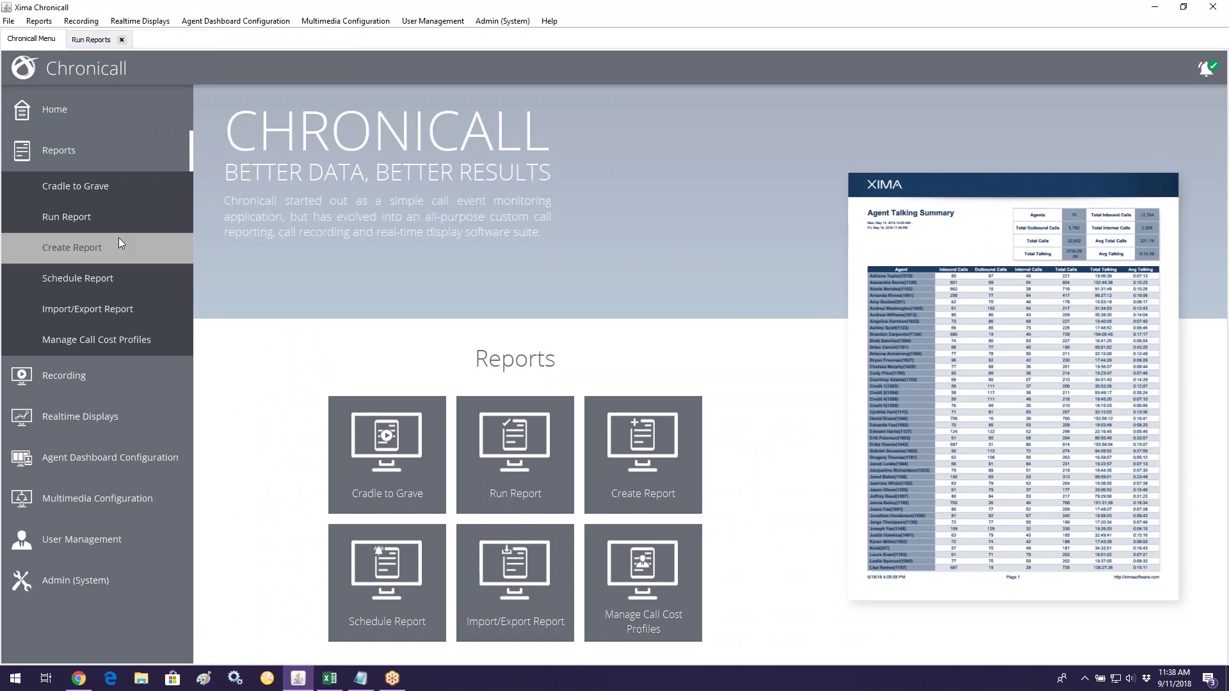
{"action": "left_click", "coordinate": [73, 145]}
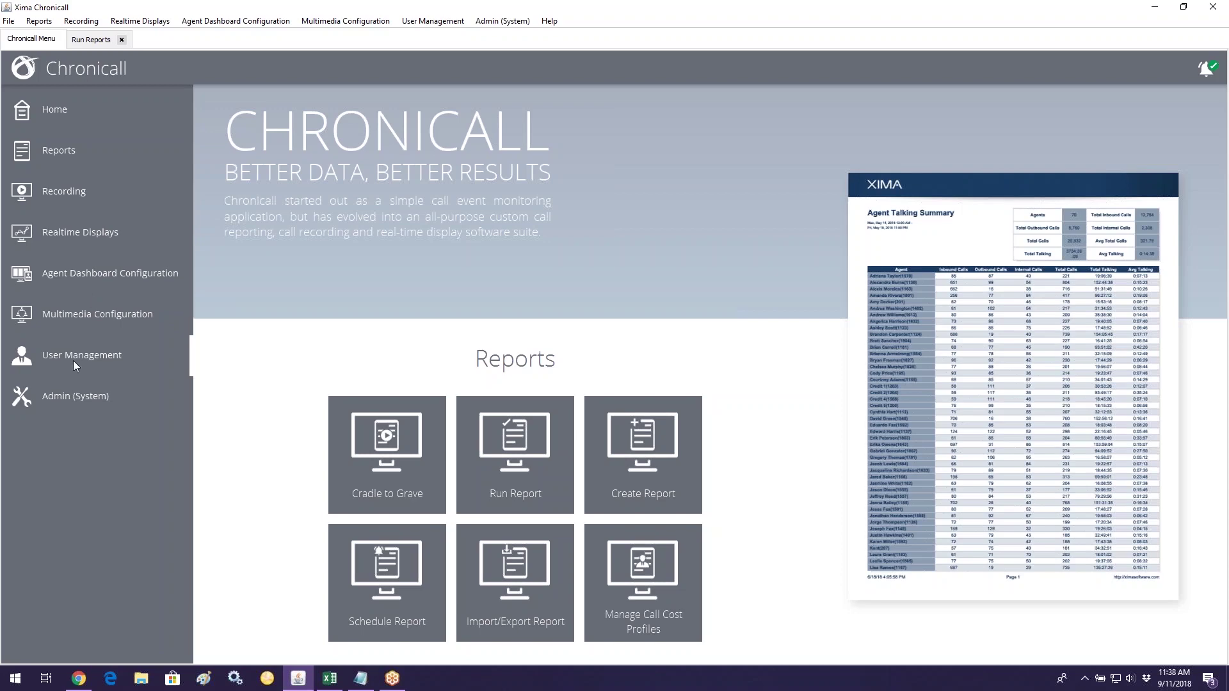
{"action": "left_click", "coordinate": [73, 356]}
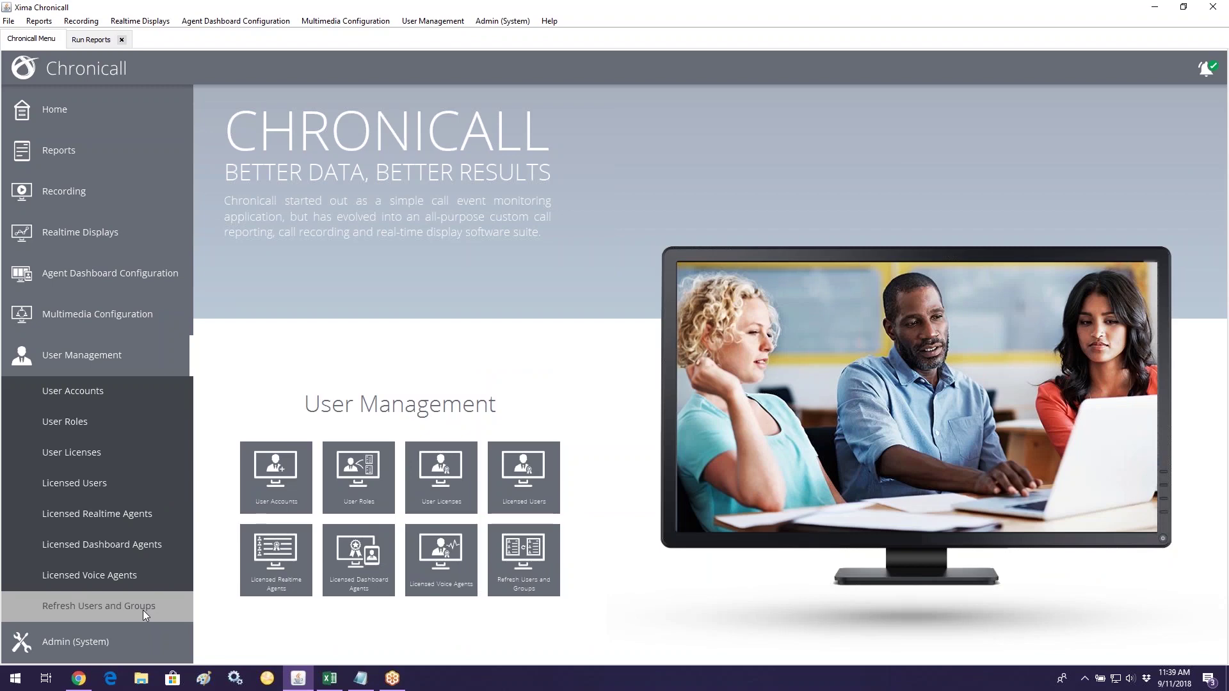
{"action": "left_click", "coordinate": [143, 609]}
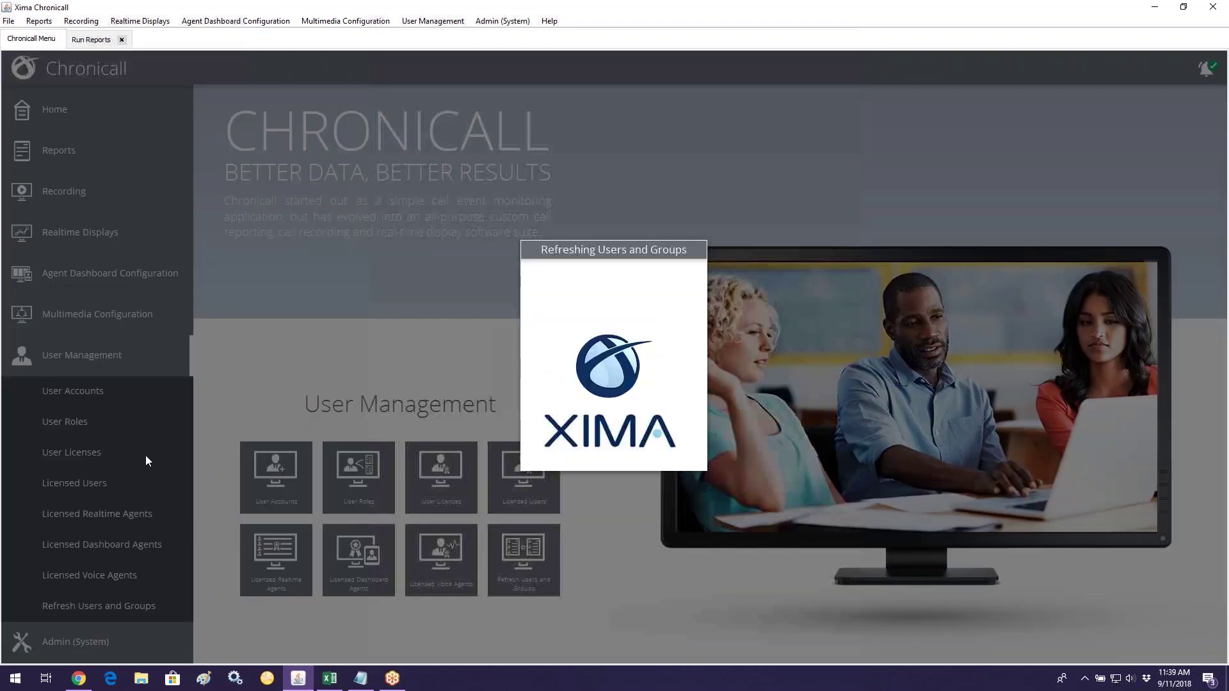
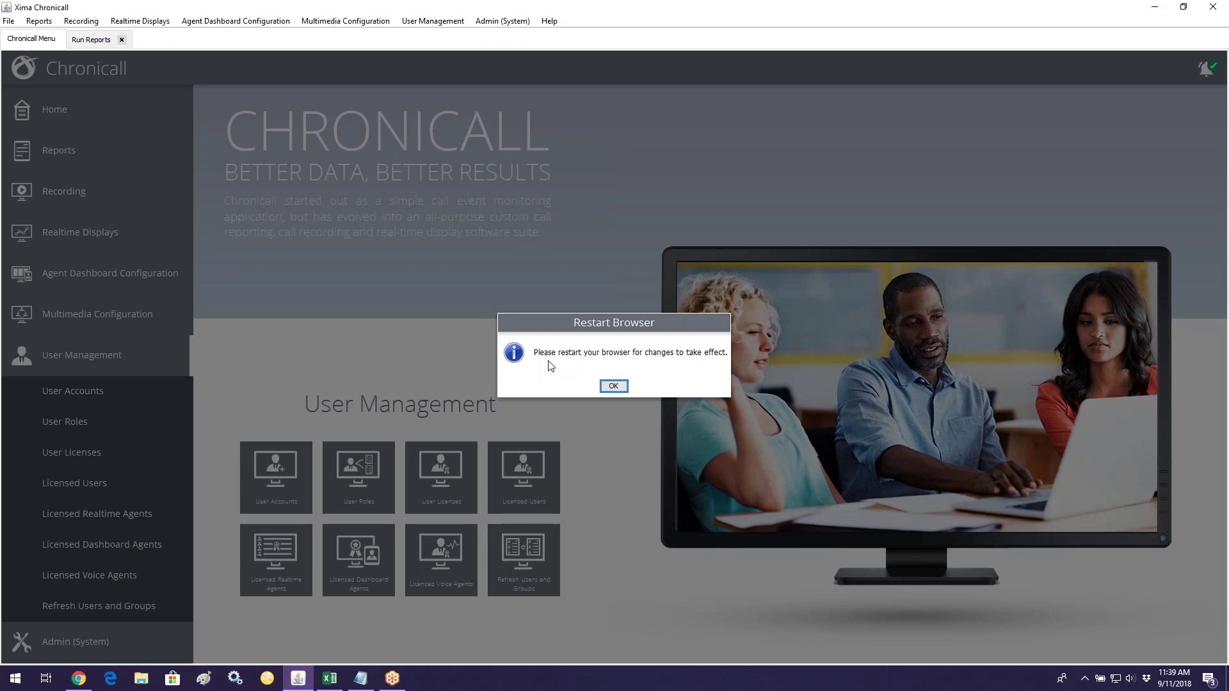
Step: Dismiss the restart notice, collapse User Management and show the Admin (System) options
{"action": "left_click", "coordinate": [611, 386]}
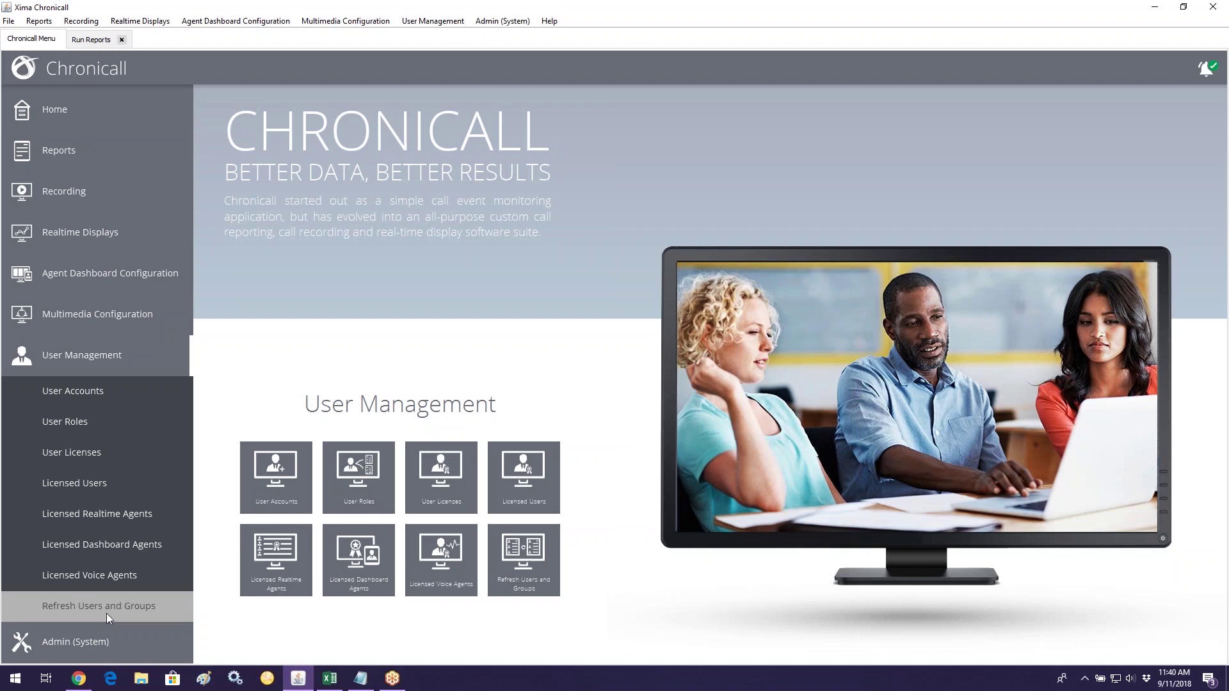
{"action": "left_click", "coordinate": [159, 362]}
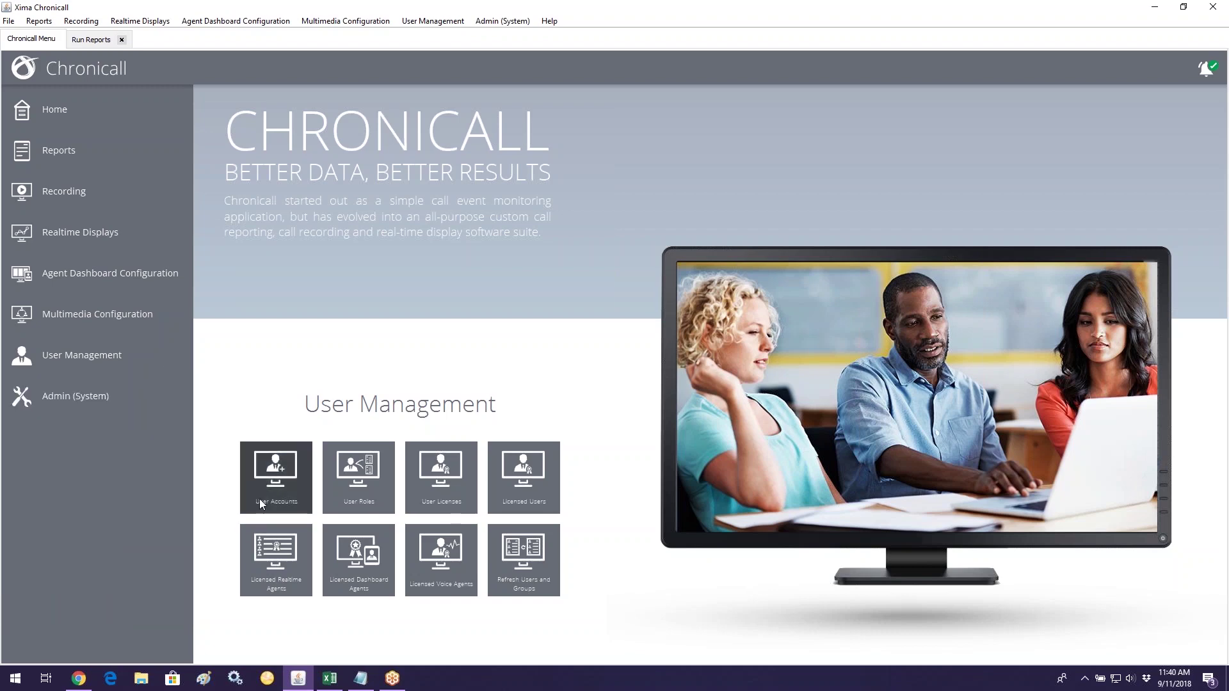
{"action": "left_click", "coordinate": [102, 400]}
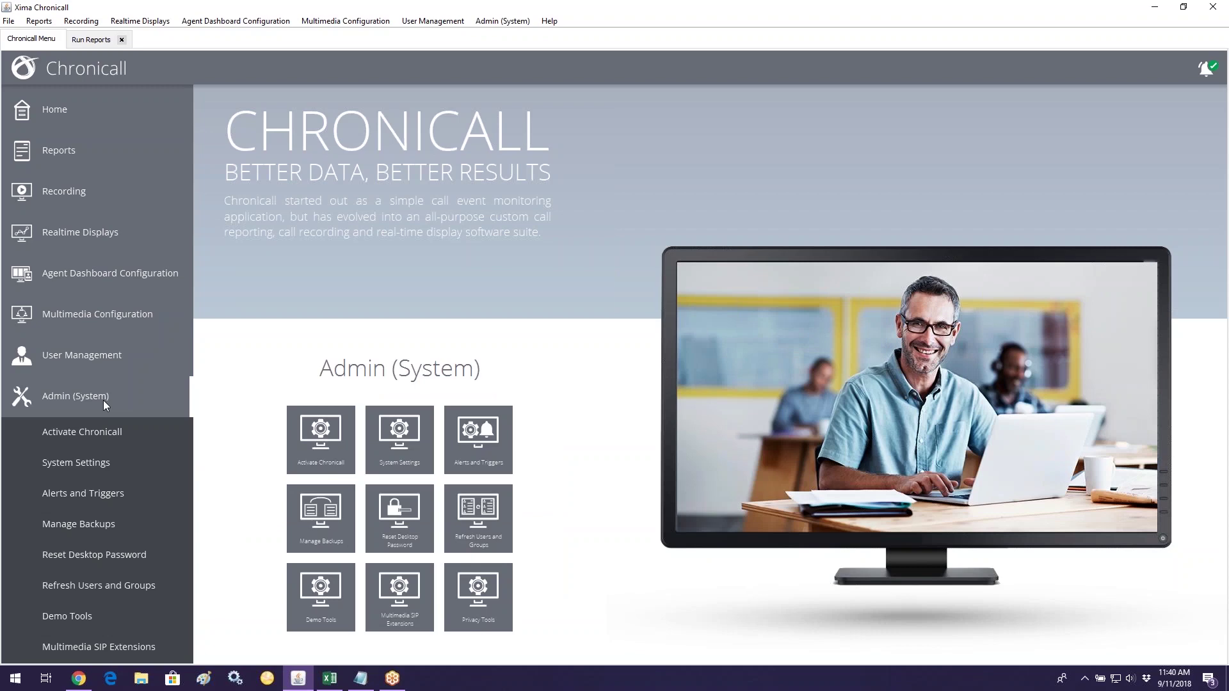
{"action": "left_click", "coordinate": [1085, 678]}
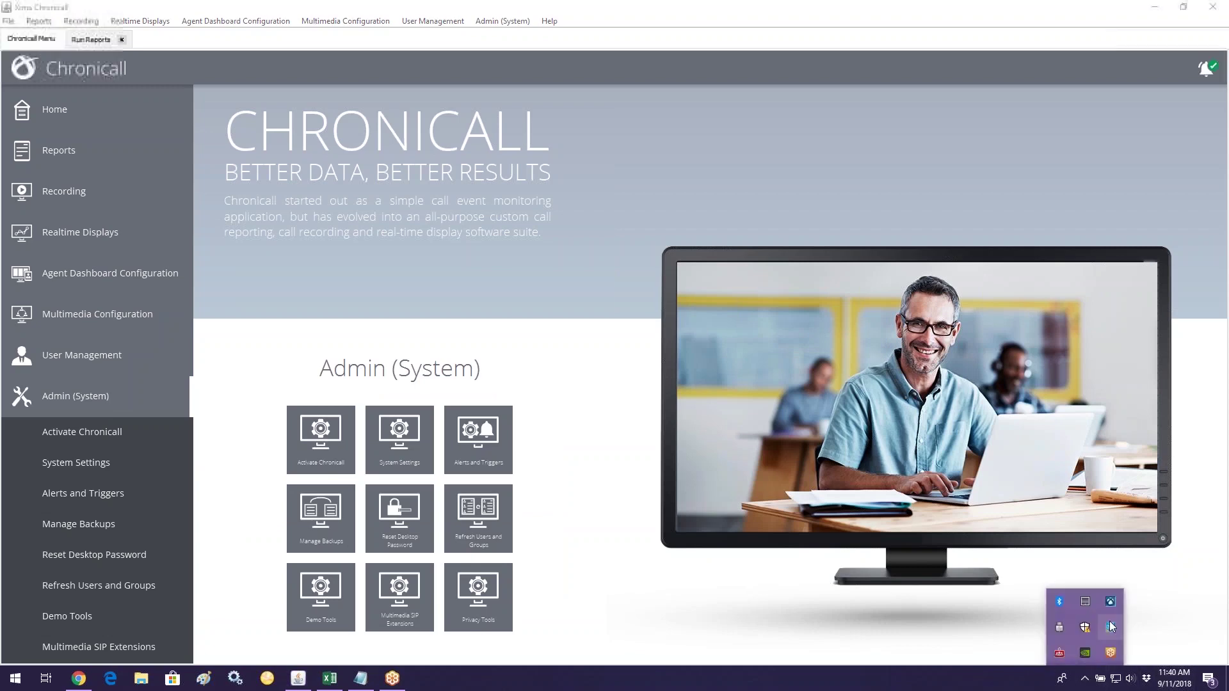
Step: Simulate an E911 call via the tray's Demo menu, then open System Settings' Basic Settings
{"action": "right_click", "coordinate": [1111, 626]}
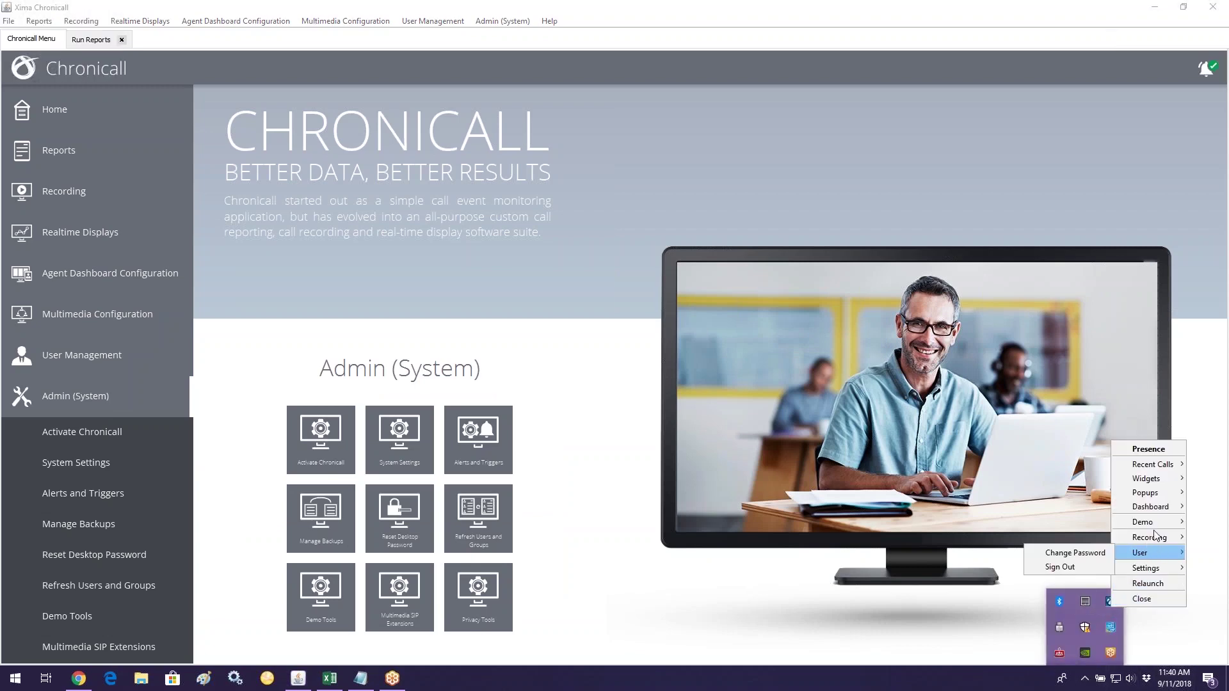
{"action": "mouse_move", "coordinate": [1145, 523]}
{"action": "left_click", "coordinate": [1067, 627]}
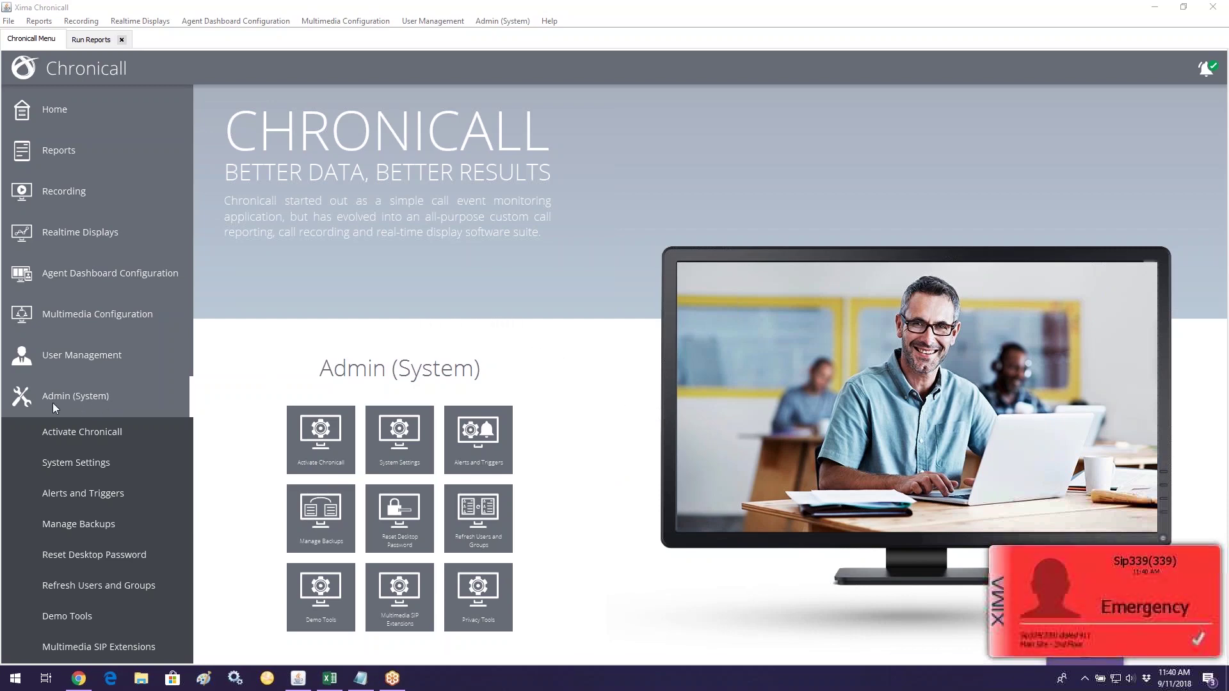
{"action": "left_click", "coordinate": [129, 468]}
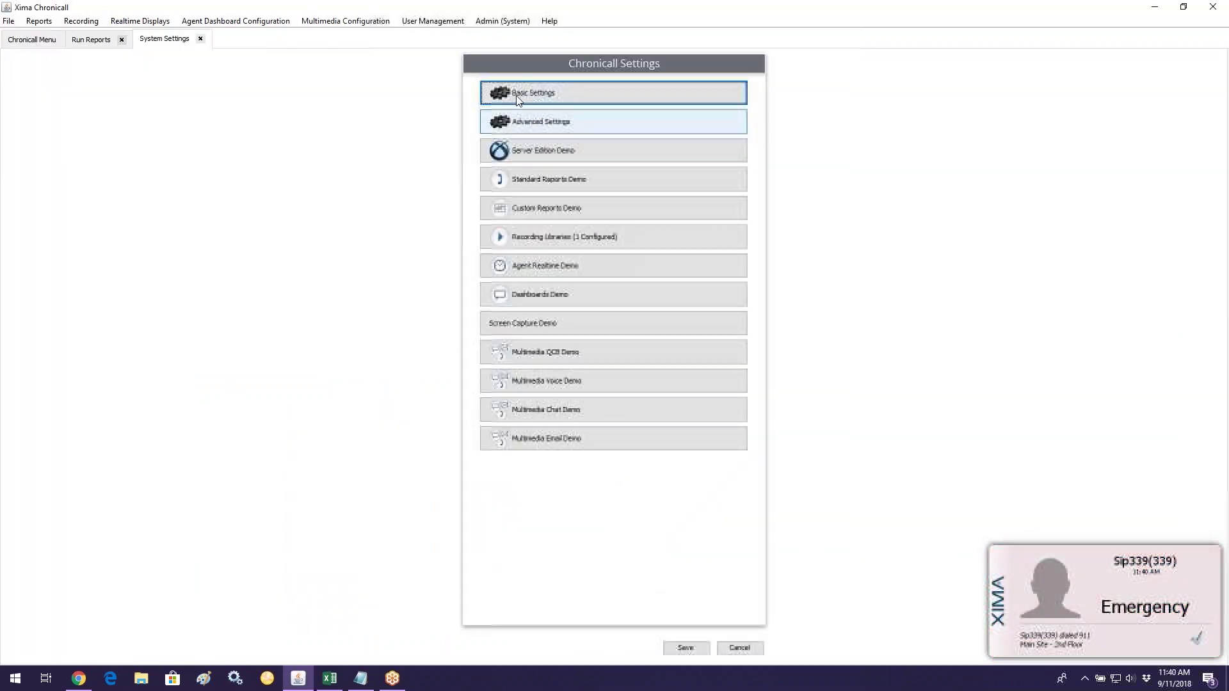
{"action": "left_click", "coordinate": [522, 94]}
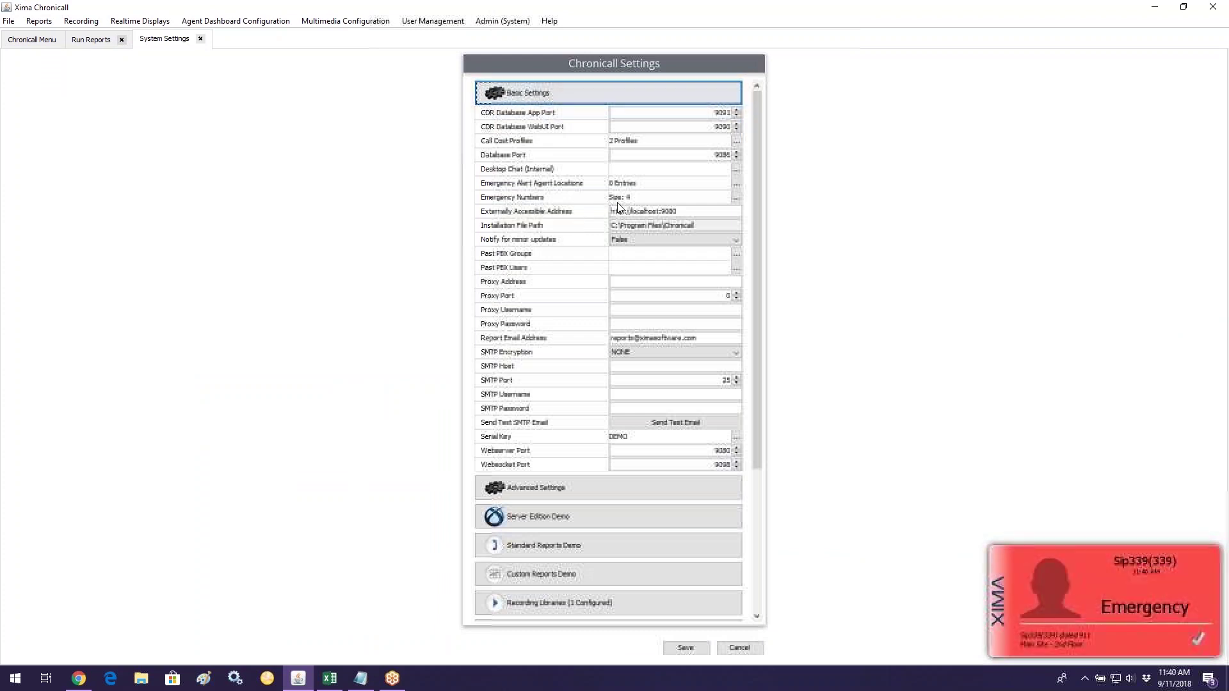
Step: Open the Emergency Numbers editor from Basic Settings
{"action": "left_click", "coordinate": [736, 198]}
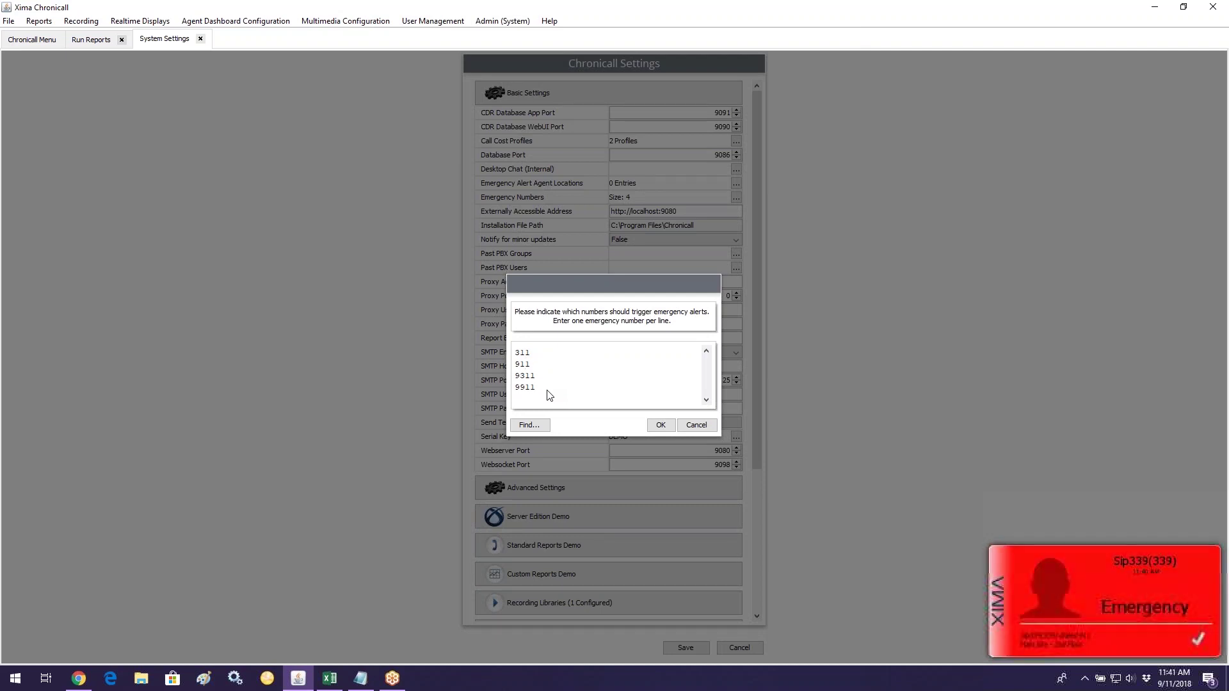
Step: Try removing 311 and 9311 and adding a number, then cancel and close System Settings
{"action": "double_click", "coordinate": [522, 353]}
{"action": "key", "text": "Delete"}
{"action": "left_click_drag", "start_coordinate": [538, 365], "coordinate": [501, 364]}
{"action": "key", "text": "BackSpace"}
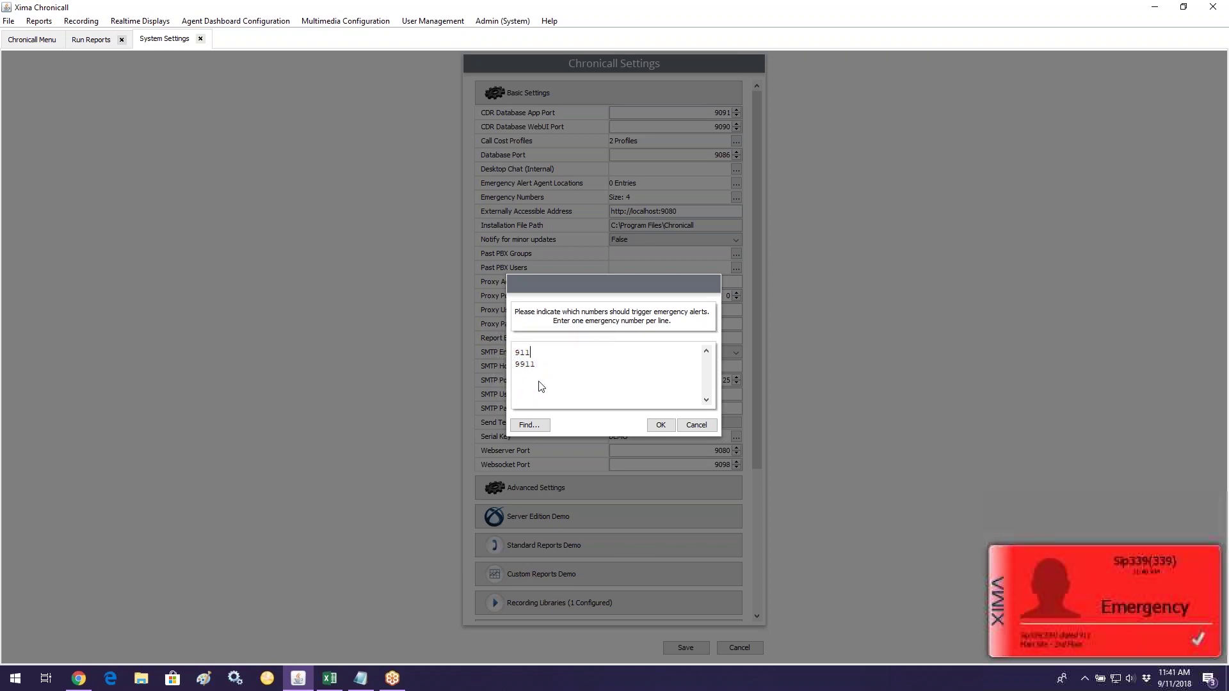
{"action": "left_click", "coordinate": [529, 382]}
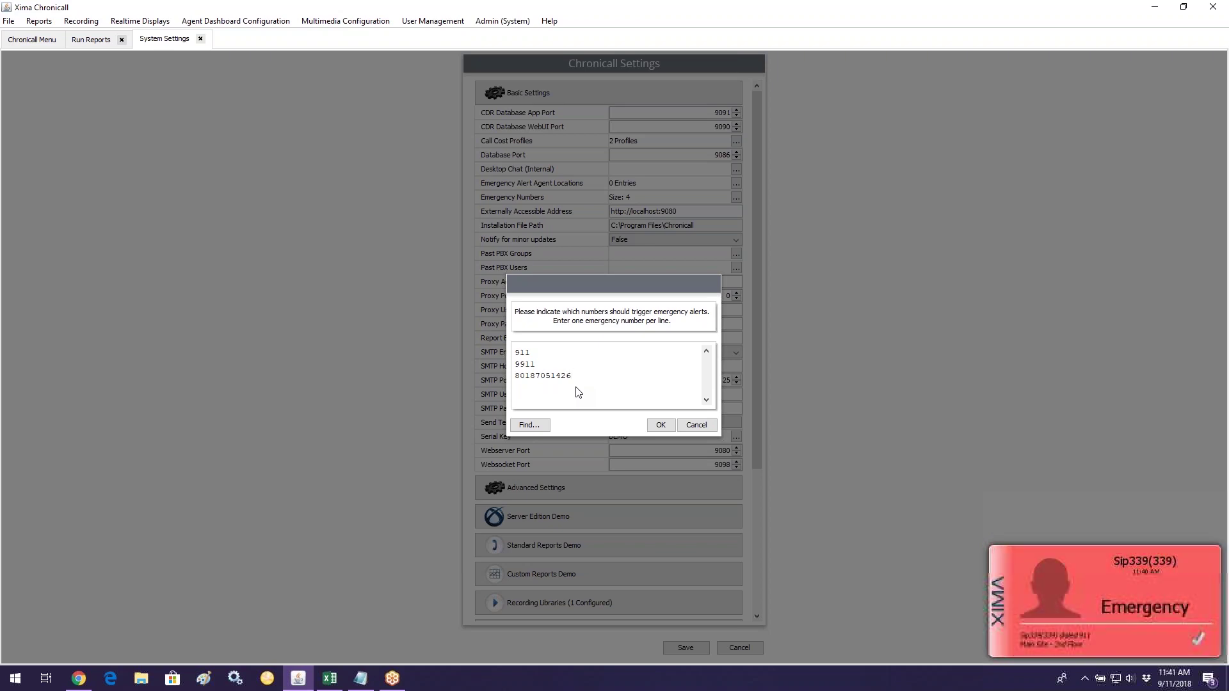
{"action": "left_click", "coordinate": [694, 426]}
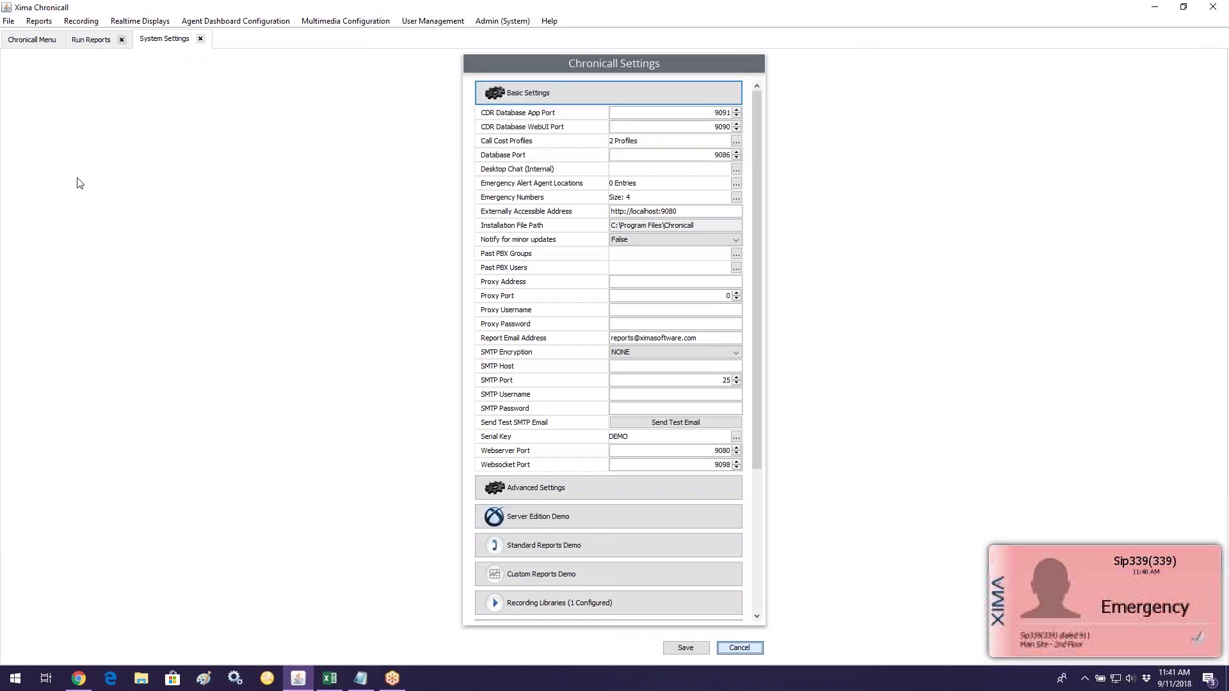
{"action": "left_click", "coordinate": [739, 648]}
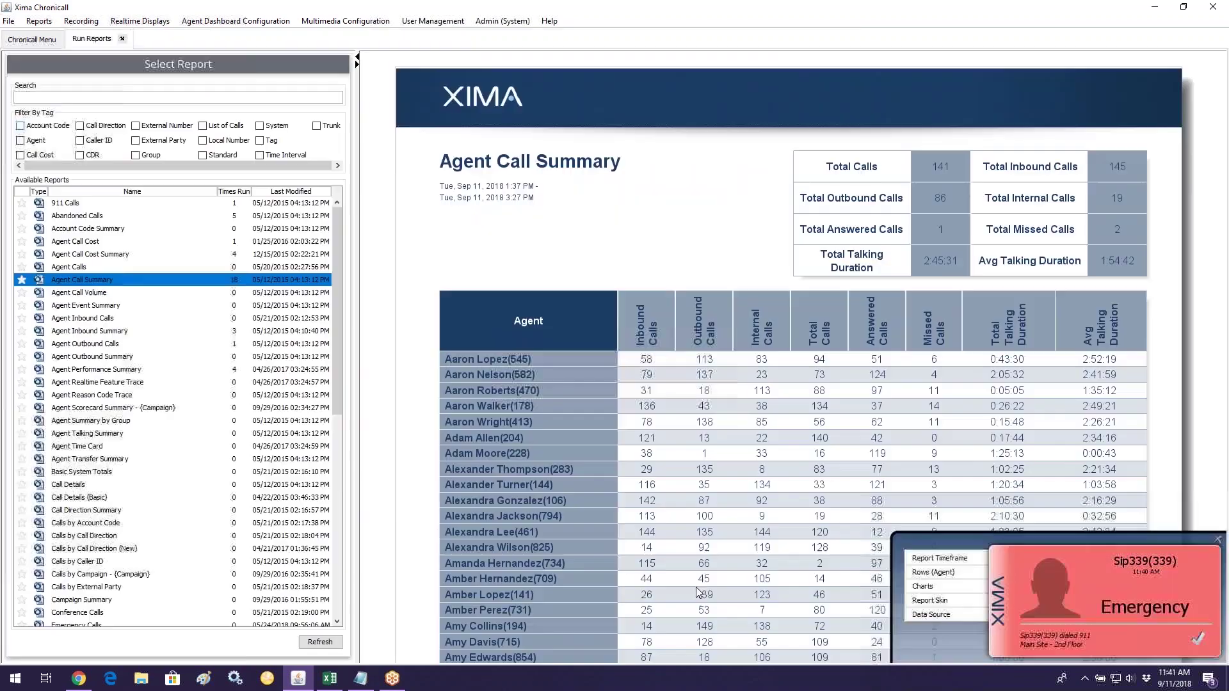
Step: Return to the main menu and open Alerts and Triggers with Standard Triggers expanded
{"action": "left_click", "coordinate": [32, 39]}
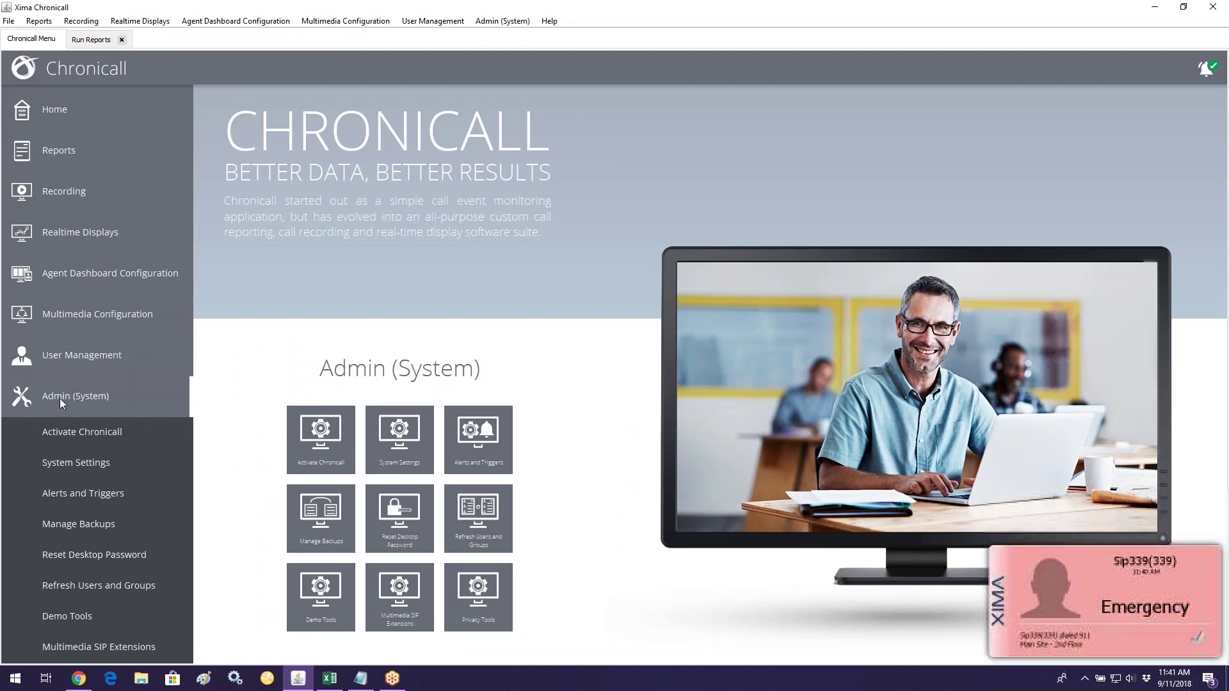
{"action": "left_click", "coordinate": [93, 490]}
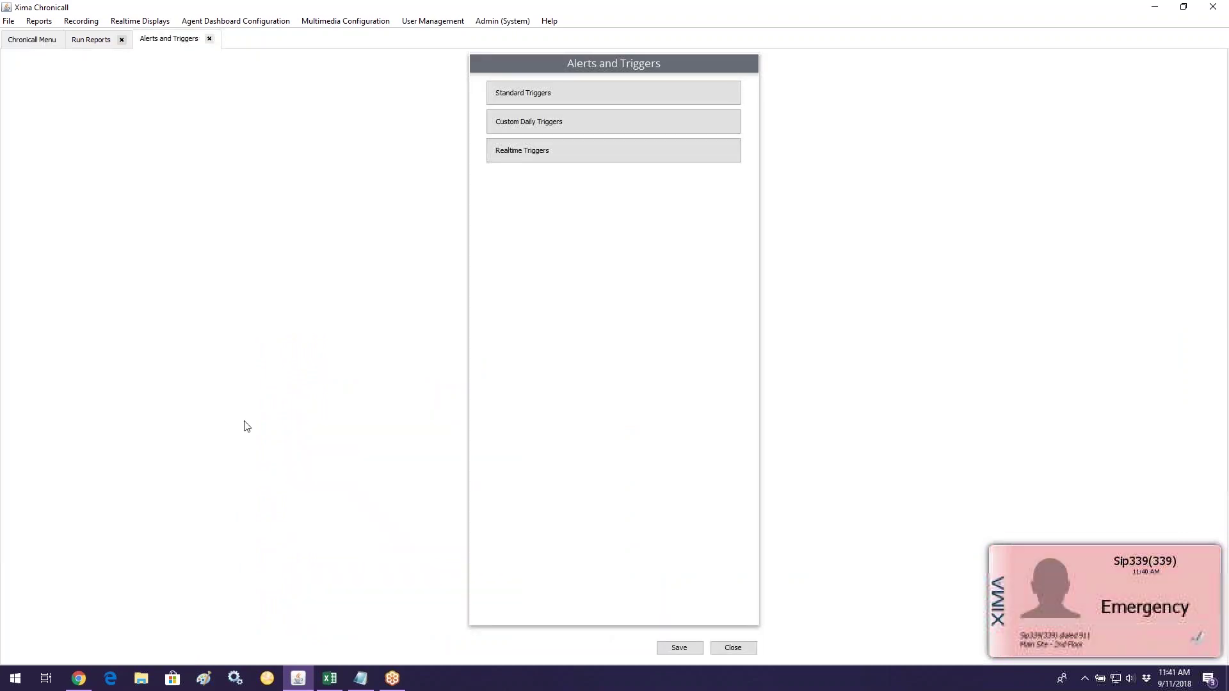
{"action": "left_click", "coordinate": [555, 90]}
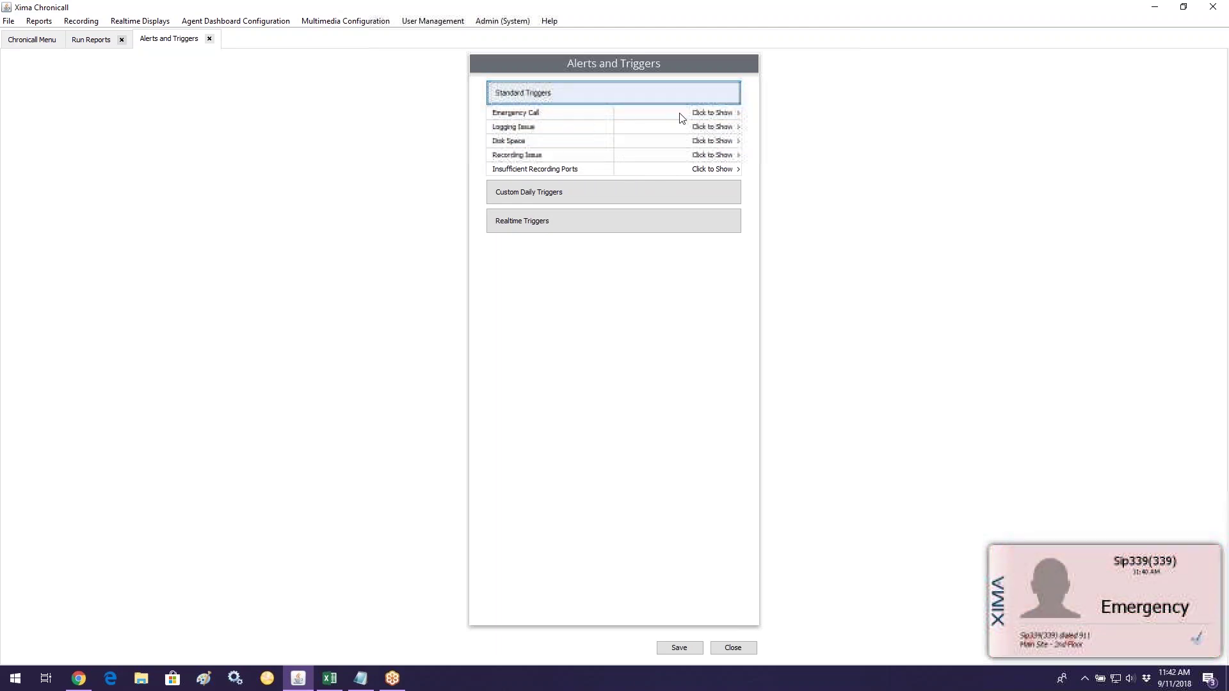
Step: Review several standard triggers' notifications, then pick desktop-notification agents for Emergency Call
{"action": "left_click", "coordinate": [732, 117]}
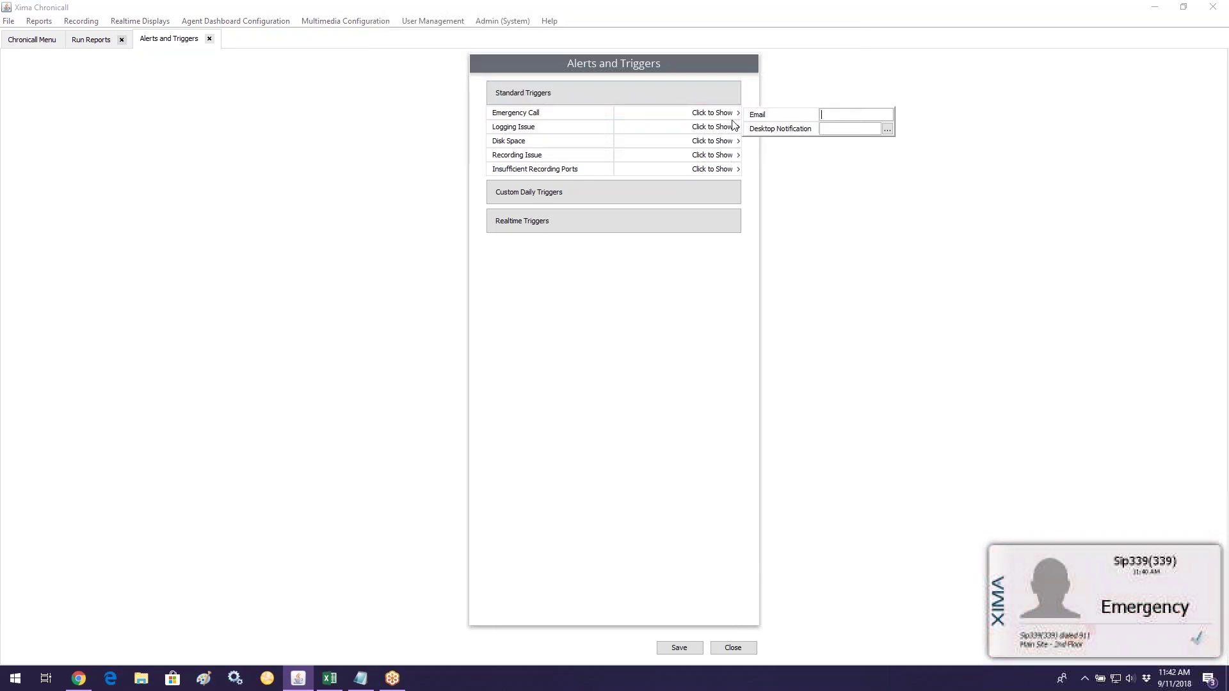
{"action": "left_click", "coordinate": [734, 128]}
{"action": "left_click", "coordinate": [733, 141]}
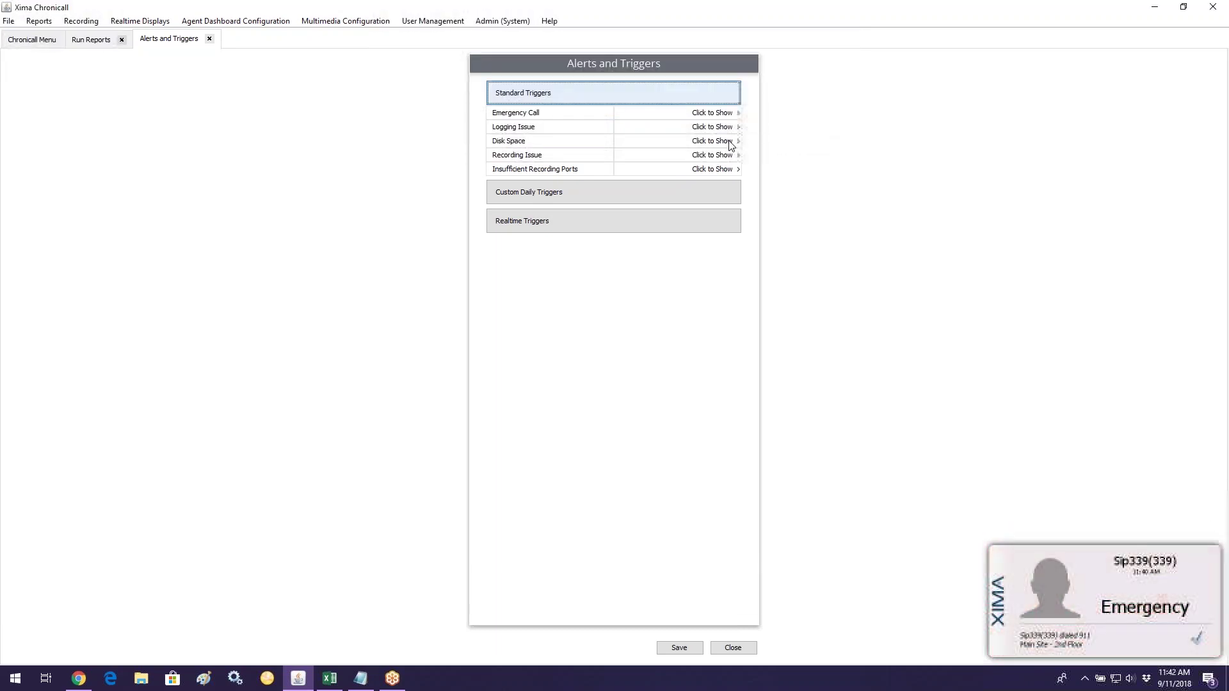
{"action": "left_click", "coordinate": [734, 158]}
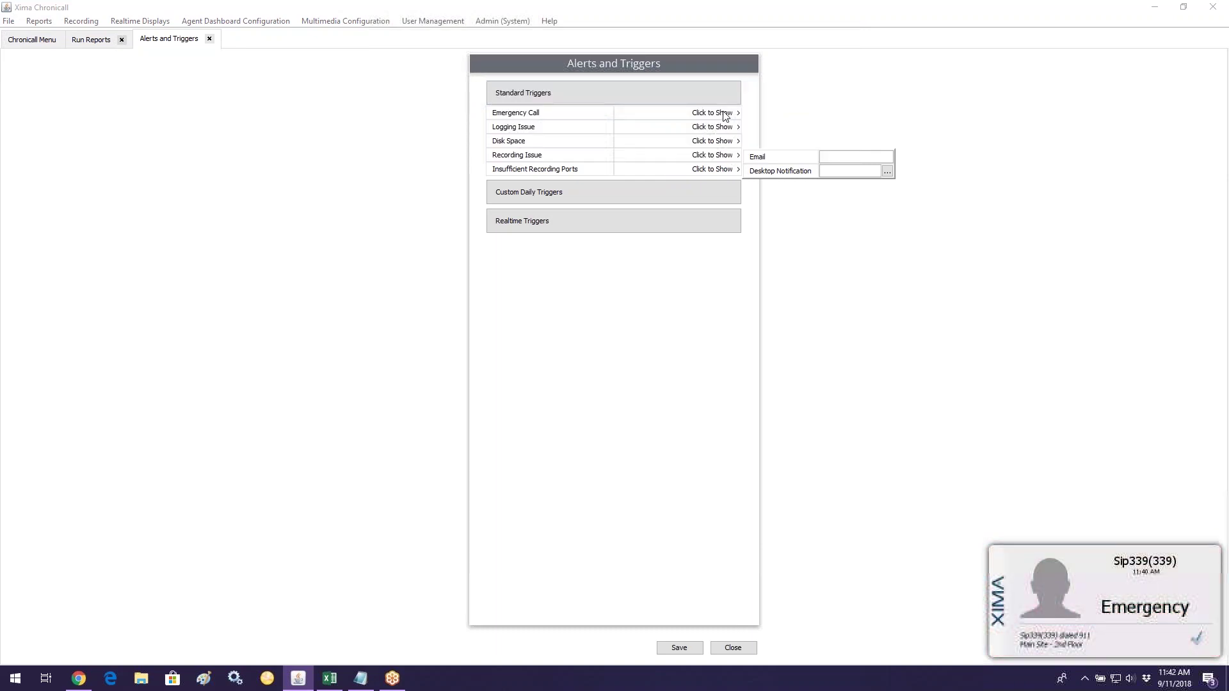
{"action": "left_click", "coordinate": [729, 113]}
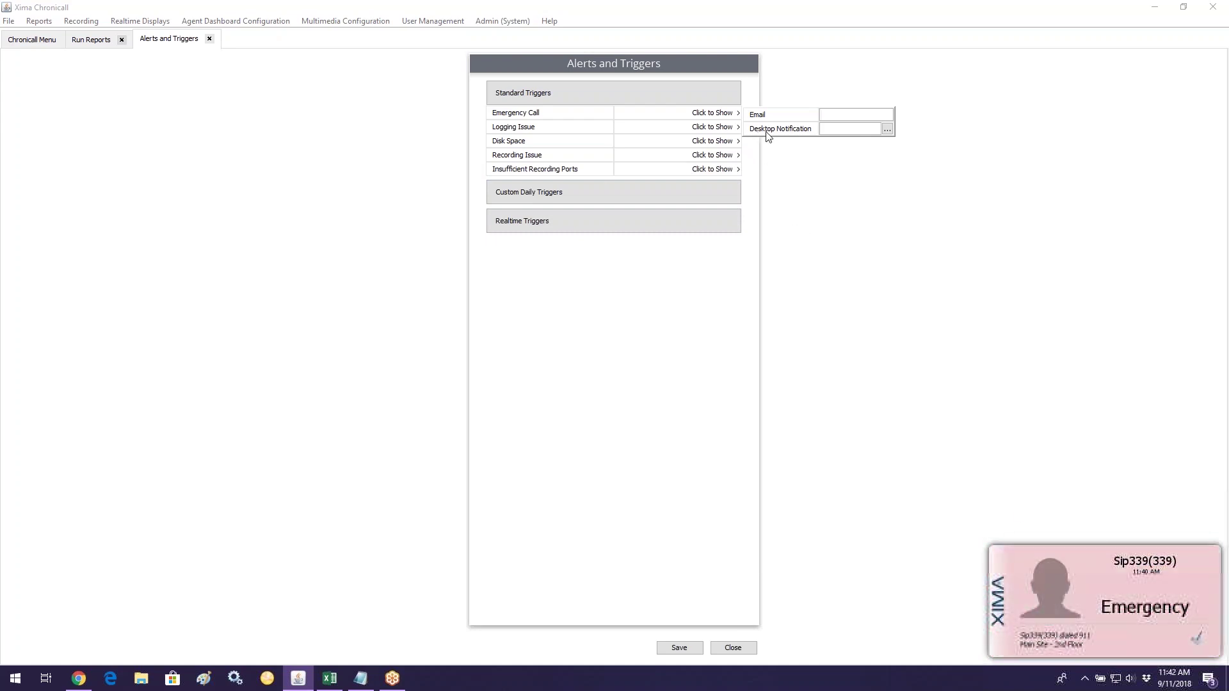
{"action": "left_click", "coordinate": [887, 130]}
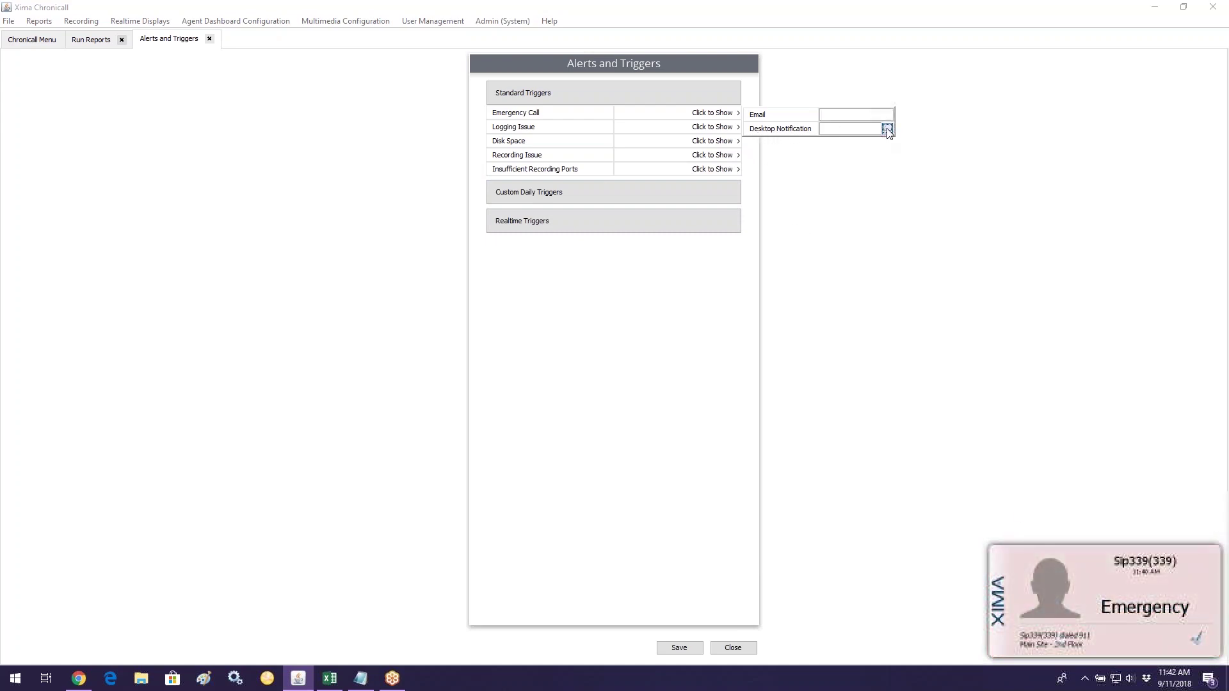
Step: Check three agents as Emergency Call desktop-notification recipients and confirm
{"action": "left_click", "coordinate": [551, 280]}
{"action": "left_click", "coordinate": [554, 323]}
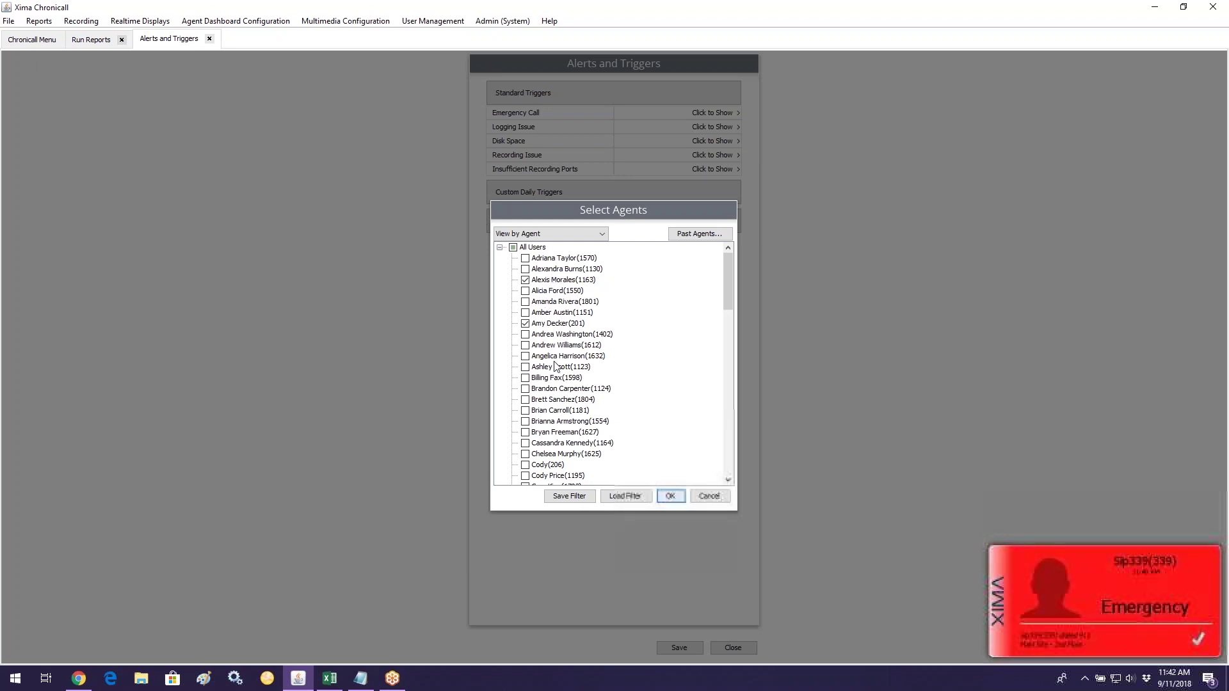
{"action": "left_click", "coordinate": [561, 399]}
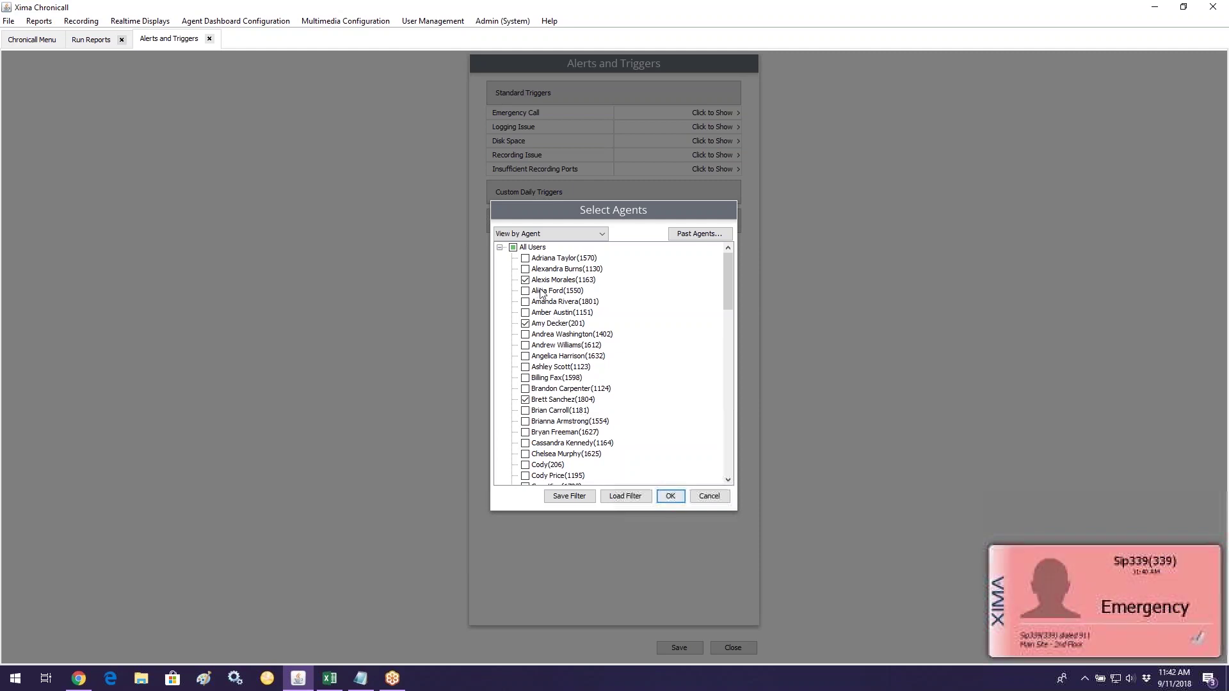
{"action": "left_click", "coordinate": [670, 496]}
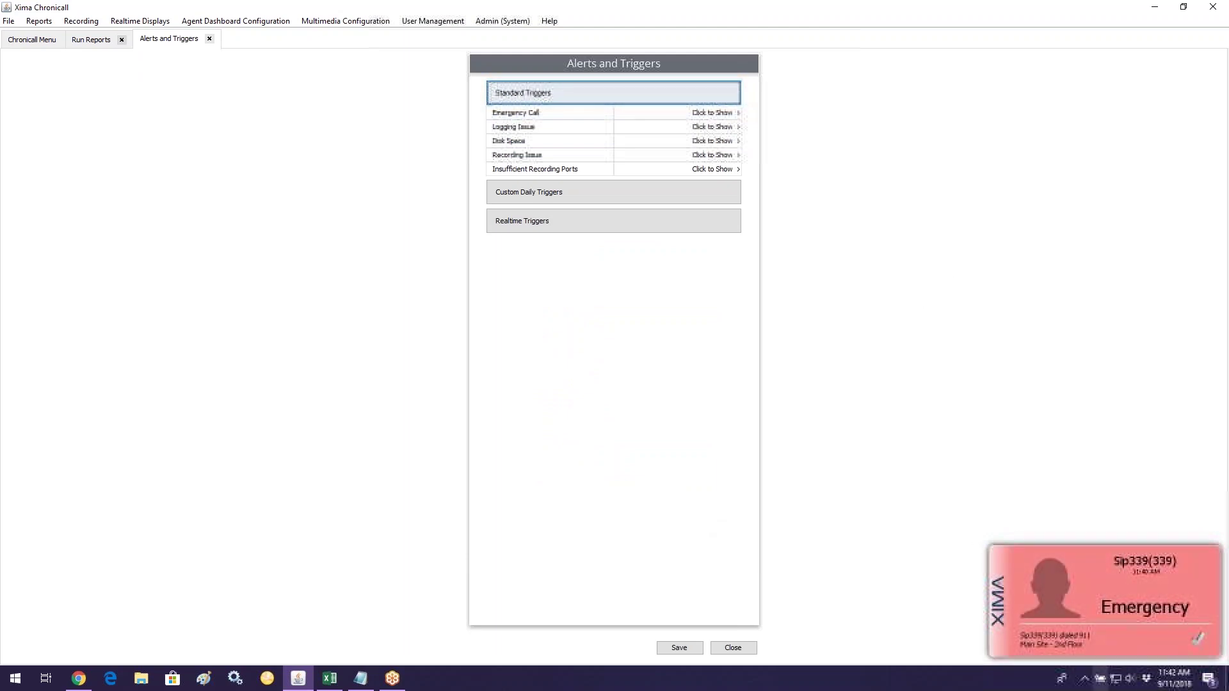
Step: Restore and re-maximize the window, then reopen Emergency Call settings at its Email field
{"action": "left_click", "coordinate": [1183, 6]}
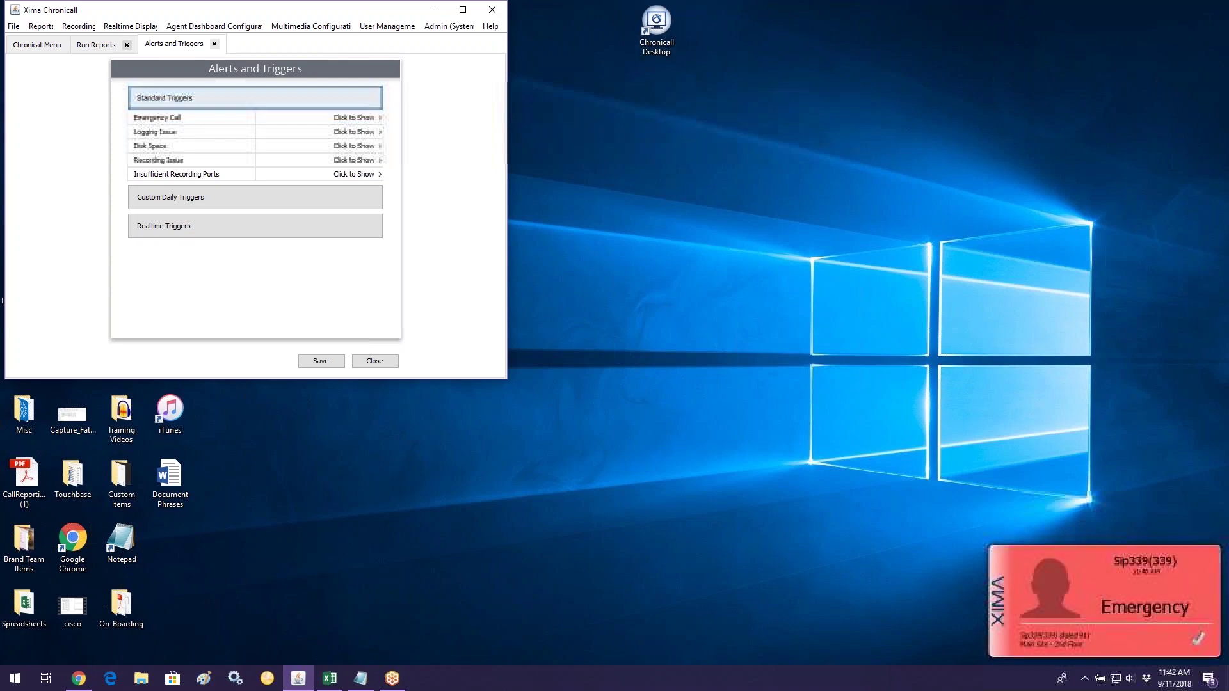
{"action": "left_click", "coordinate": [463, 10]}
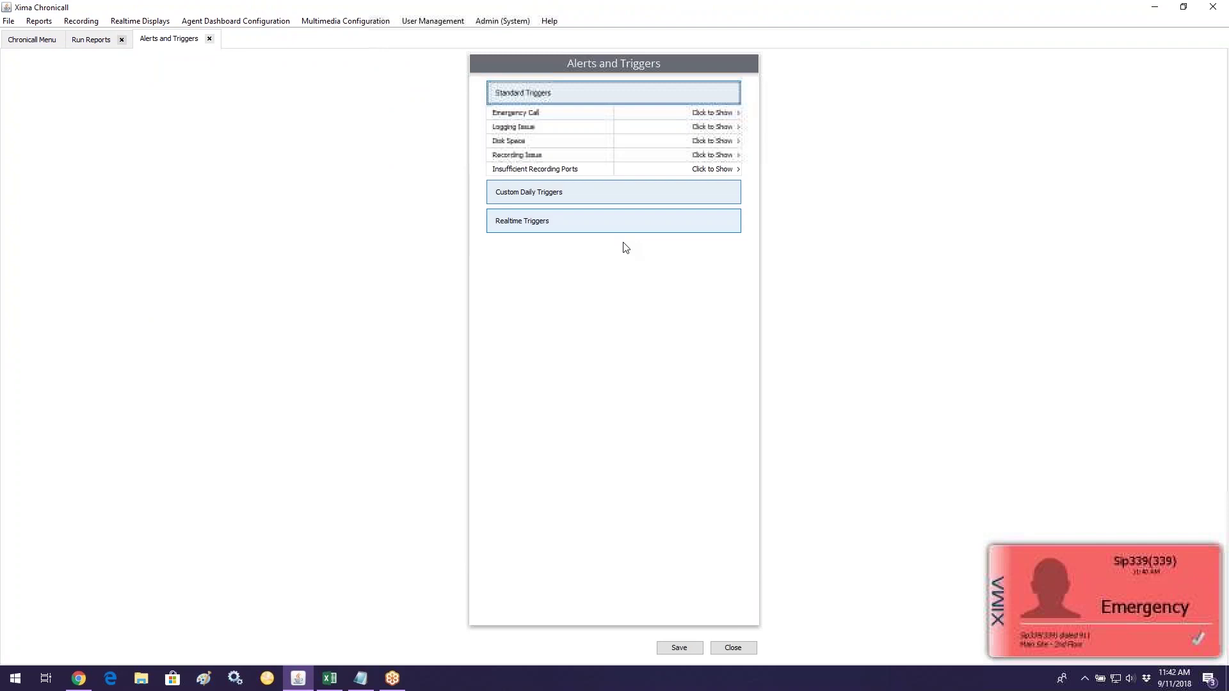
{"action": "left_click", "coordinate": [723, 113]}
{"action": "left_click", "coordinate": [831, 113]}
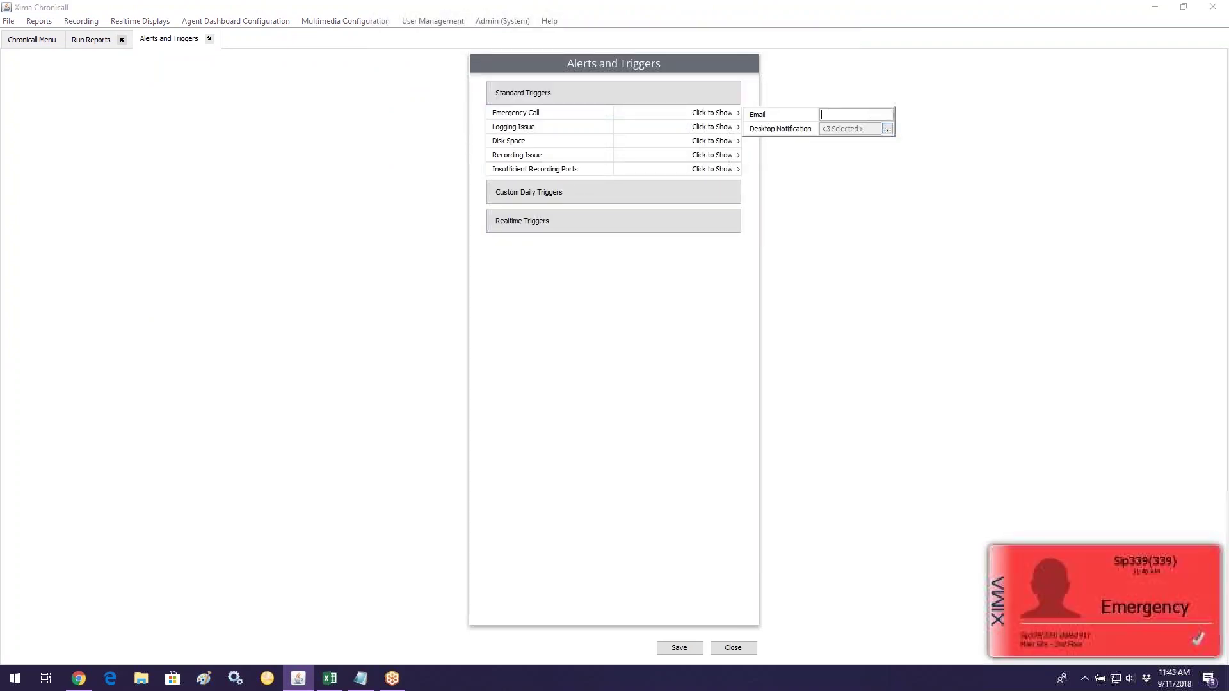
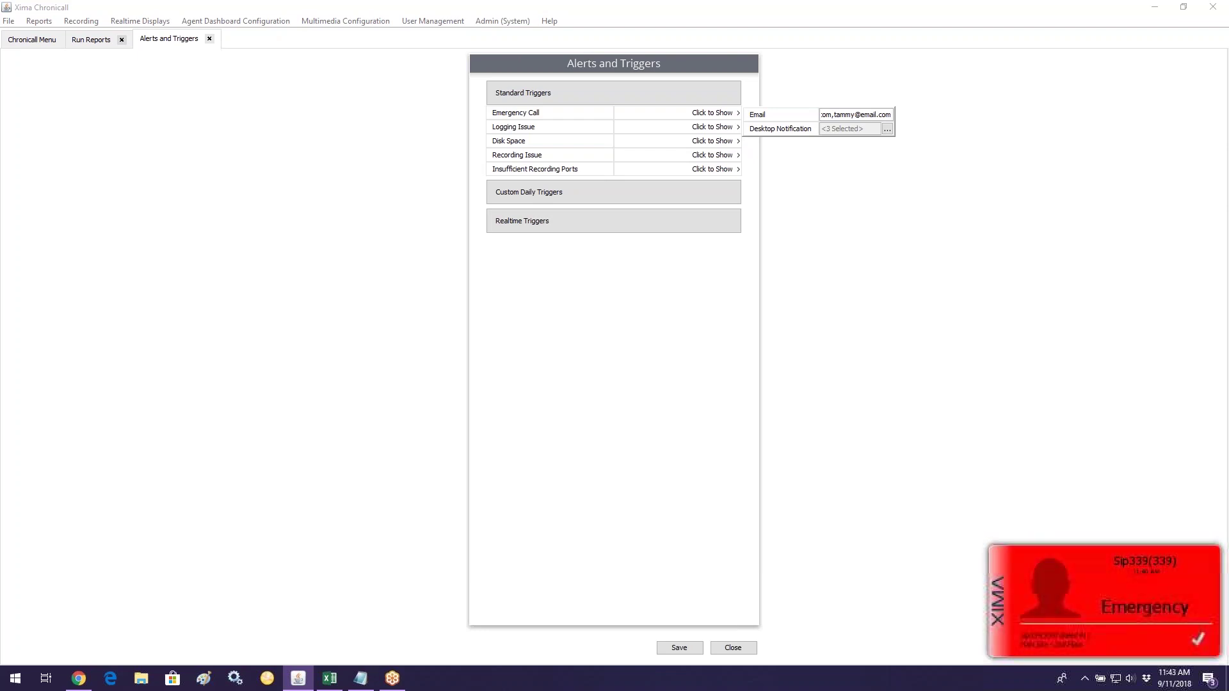
Step: Enter two recipient e-mail addresses and a phone's SMS gateway address, comma-separated, in Email
{"action": "type", "text": ","}
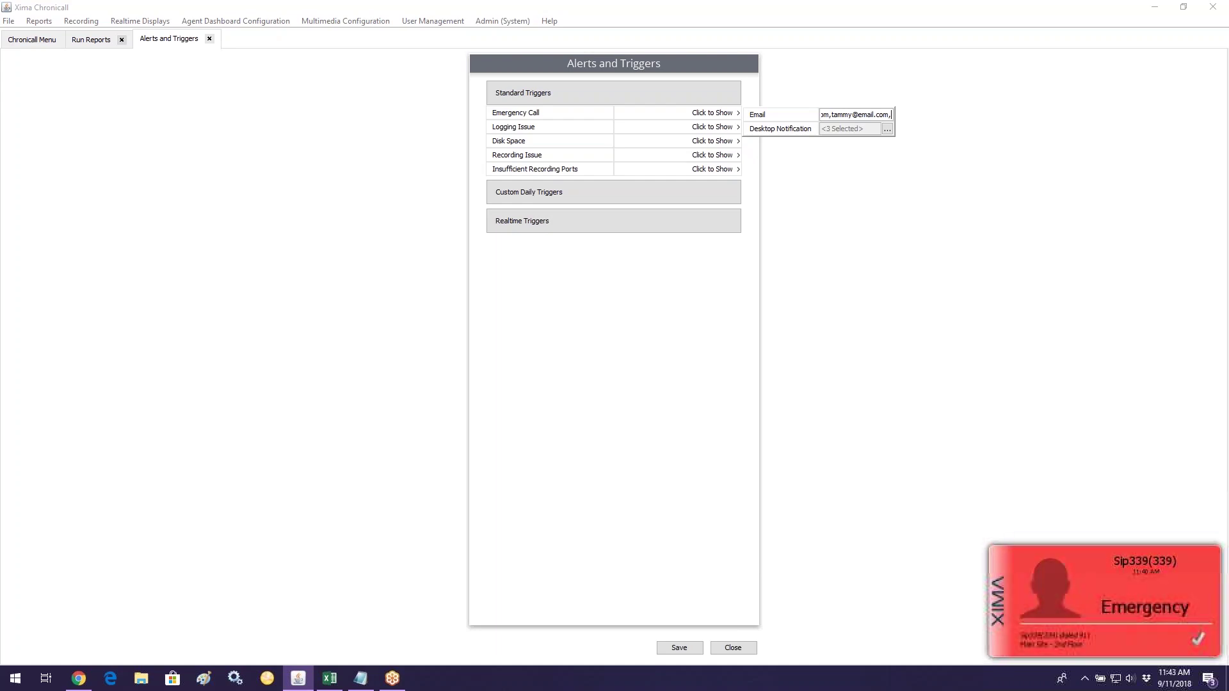
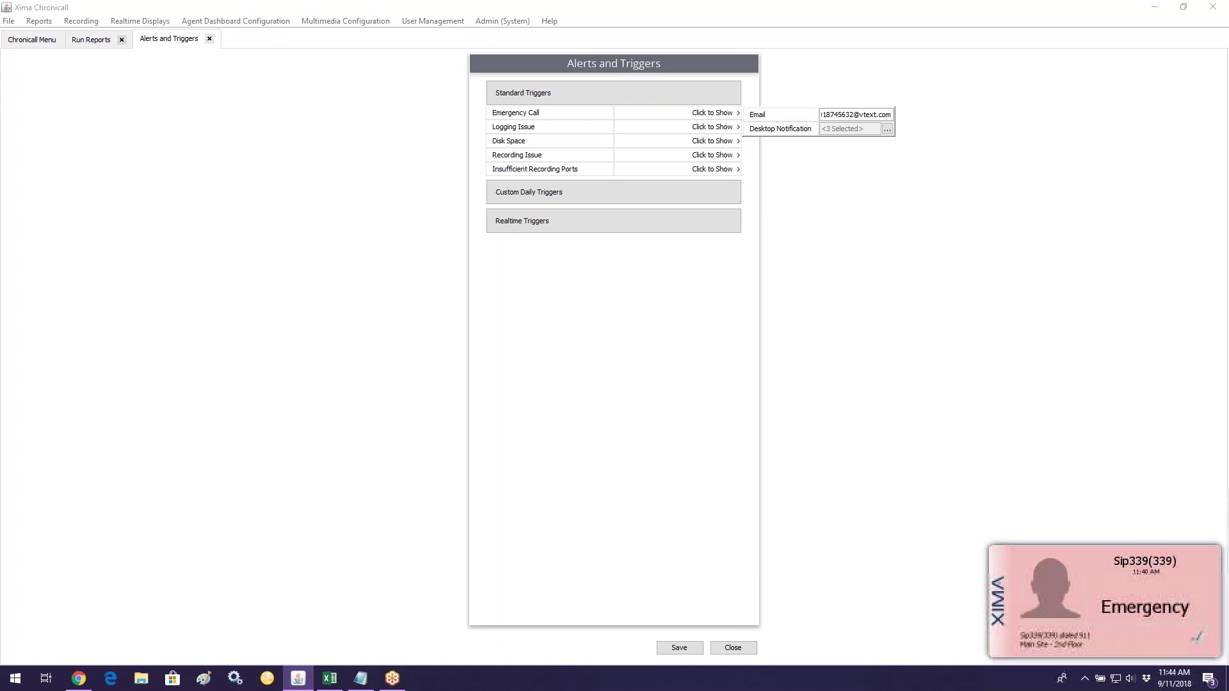
{"action": "type", "text": ","}
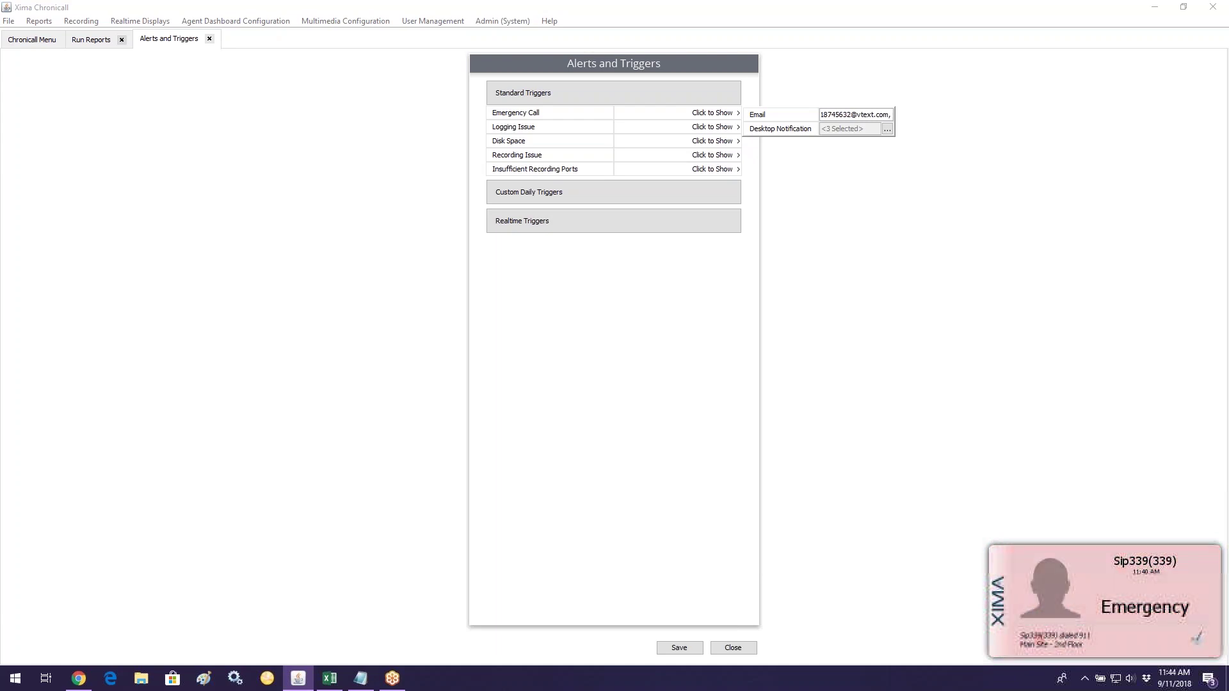
Step: Save the Emergency Call recipients, review Logging and Recording Issue triggers, and close Alerts and Triggers
{"action": "left_click", "coordinate": [905, 128]}
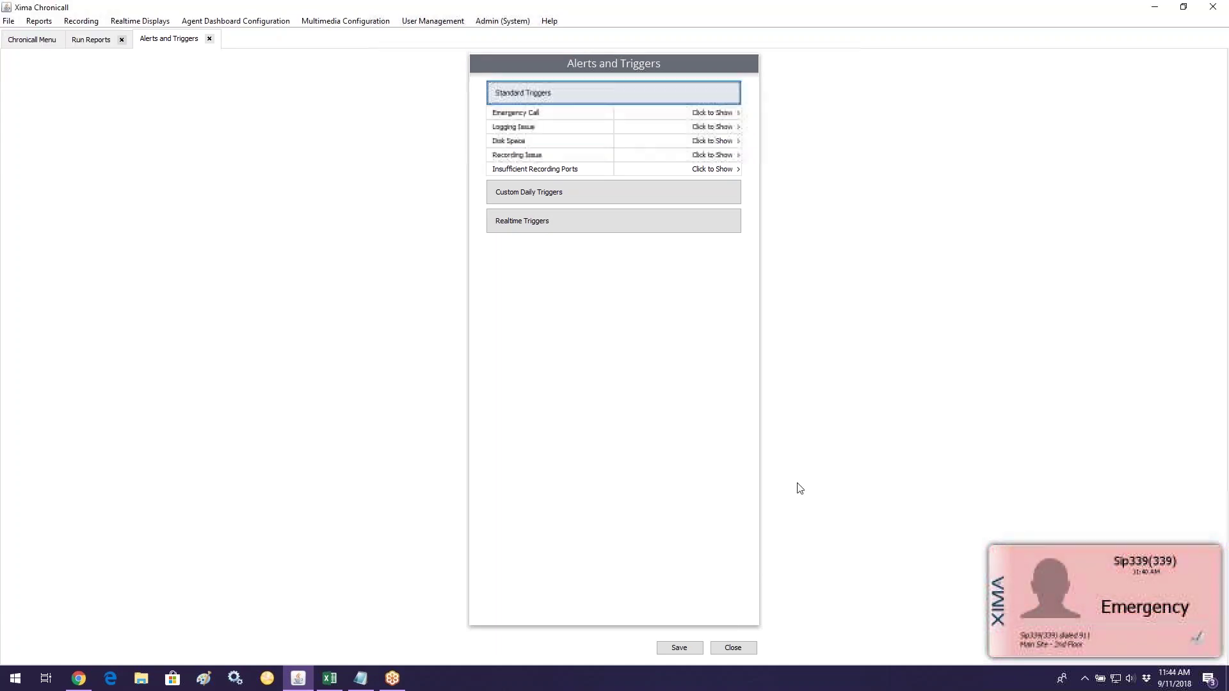
{"action": "left_click", "coordinate": [702, 648]}
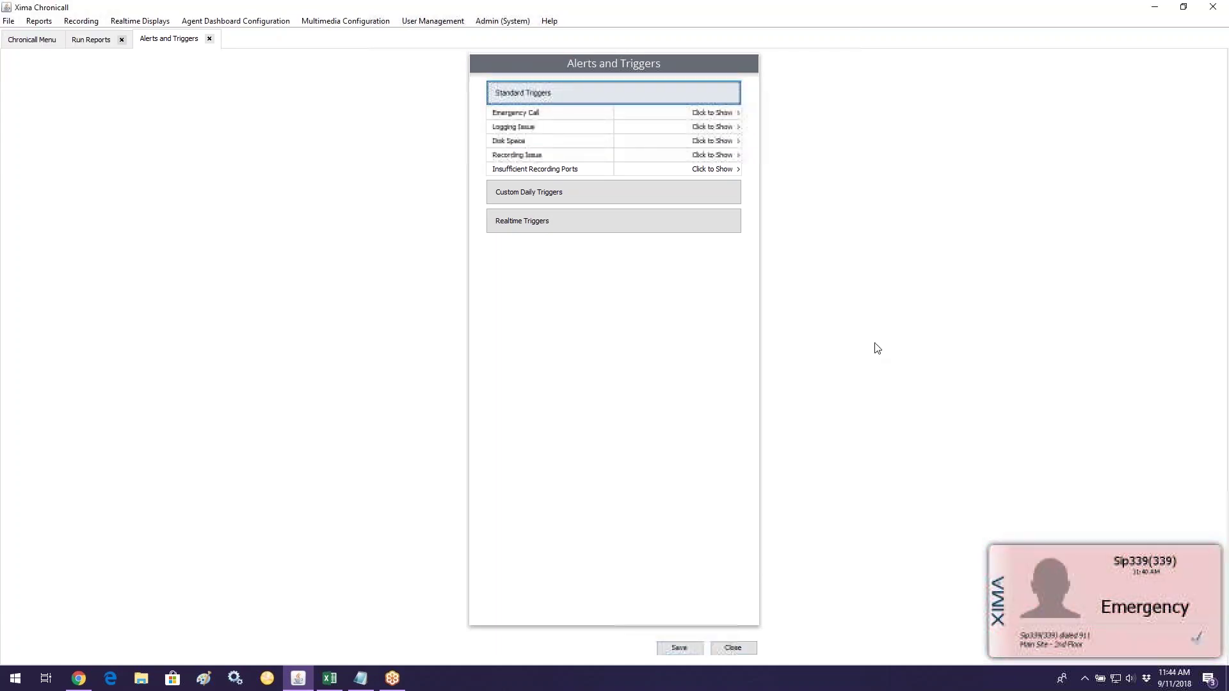
{"action": "left_click", "coordinate": [727, 128]}
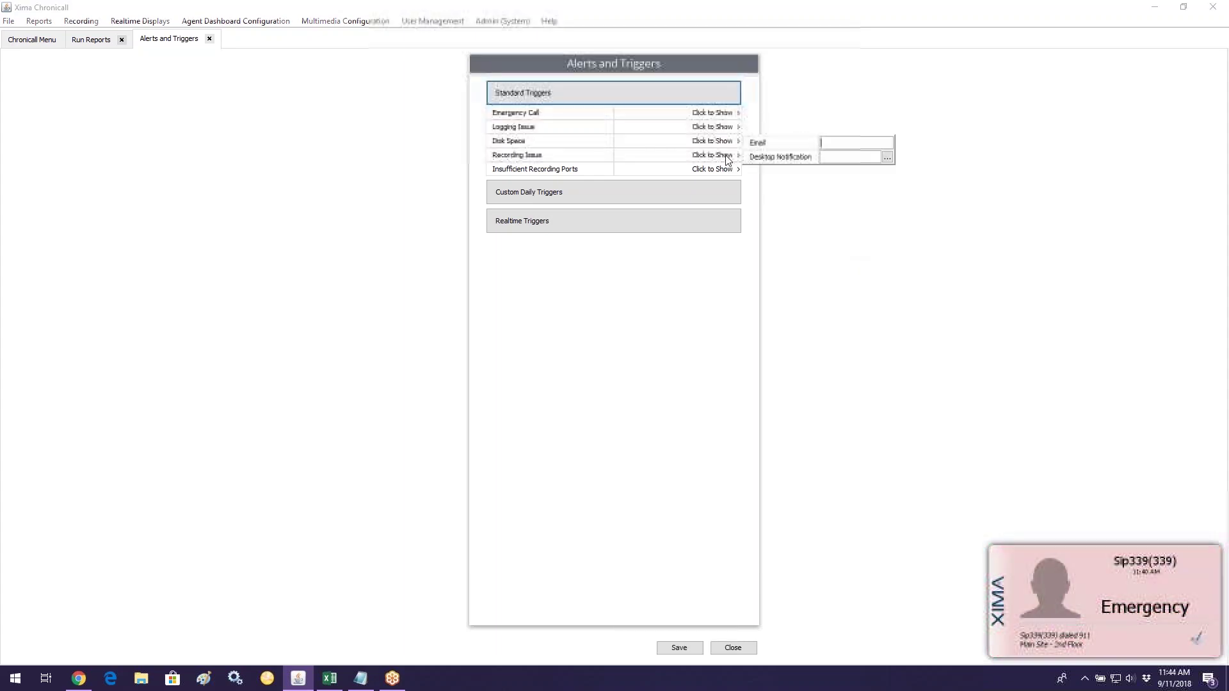
{"action": "left_click", "coordinate": [727, 157]}
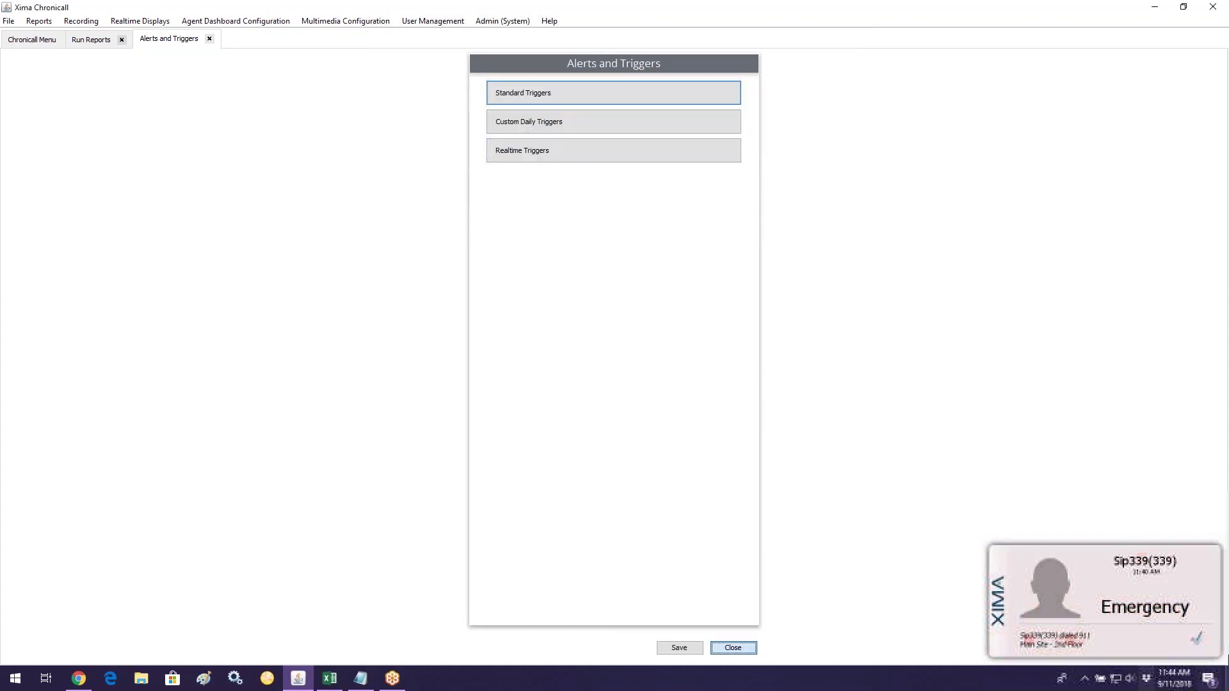
{"action": "left_click", "coordinate": [750, 650]}
Step: Dismiss the emergency alert and go from Home to Reports to preview Agent Call Summary
{"action": "left_click", "coordinate": [1198, 638]}
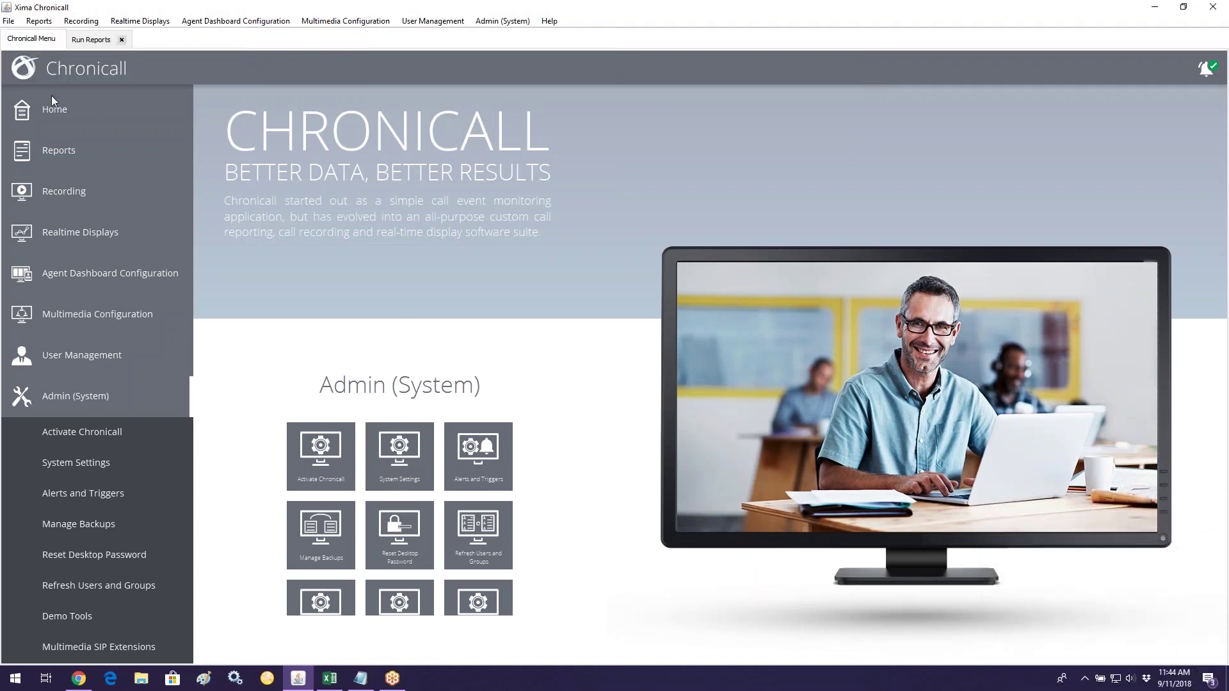
{"action": "left_click", "coordinate": [79, 104]}
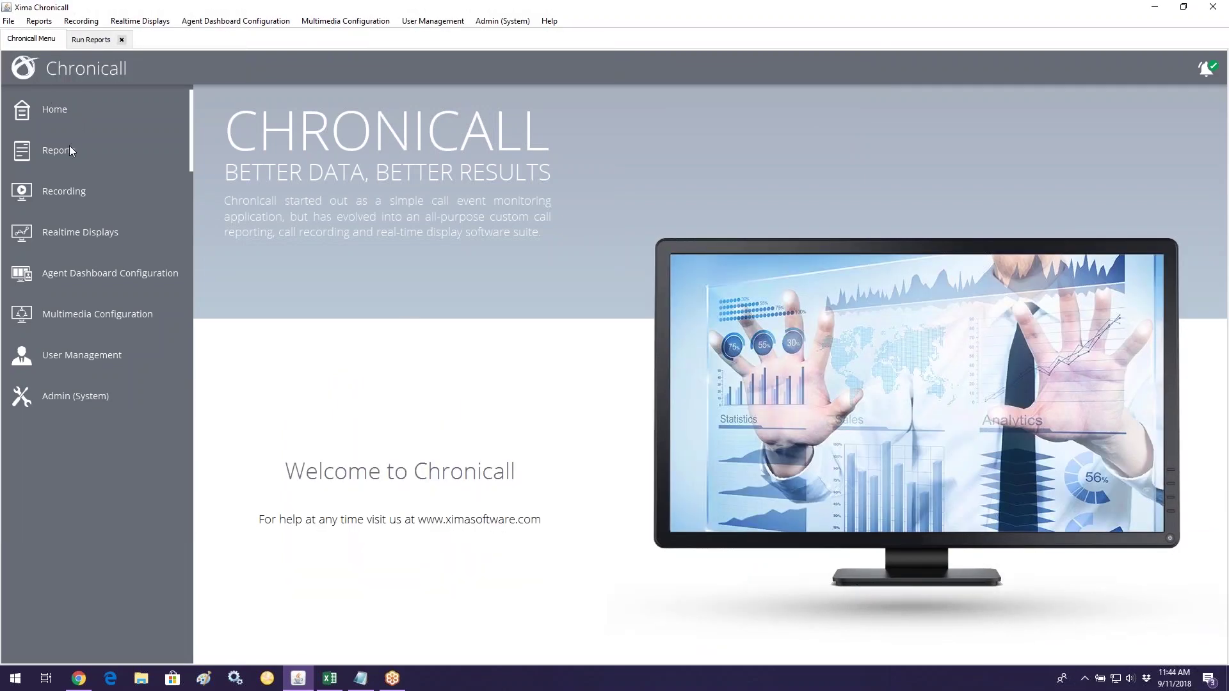
{"action": "left_click", "coordinate": [70, 150]}
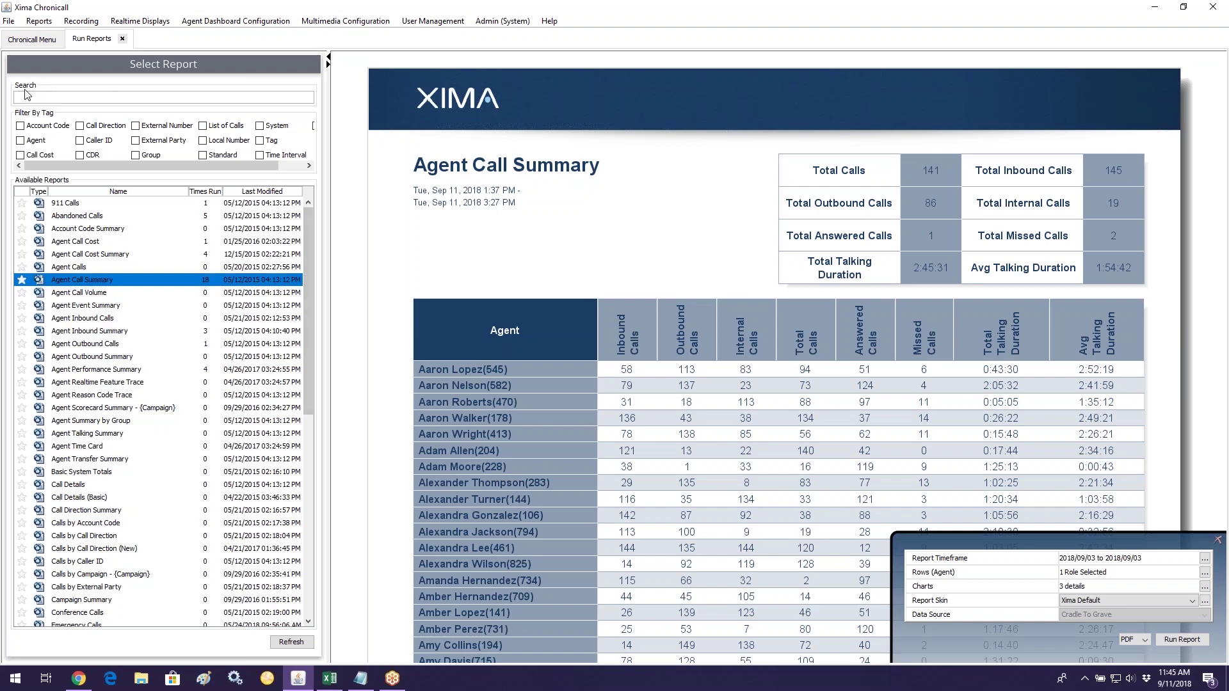
{"action": "scroll", "coordinate": [111, 322], "scroll_direction": "down", "scroll_amount": 3}
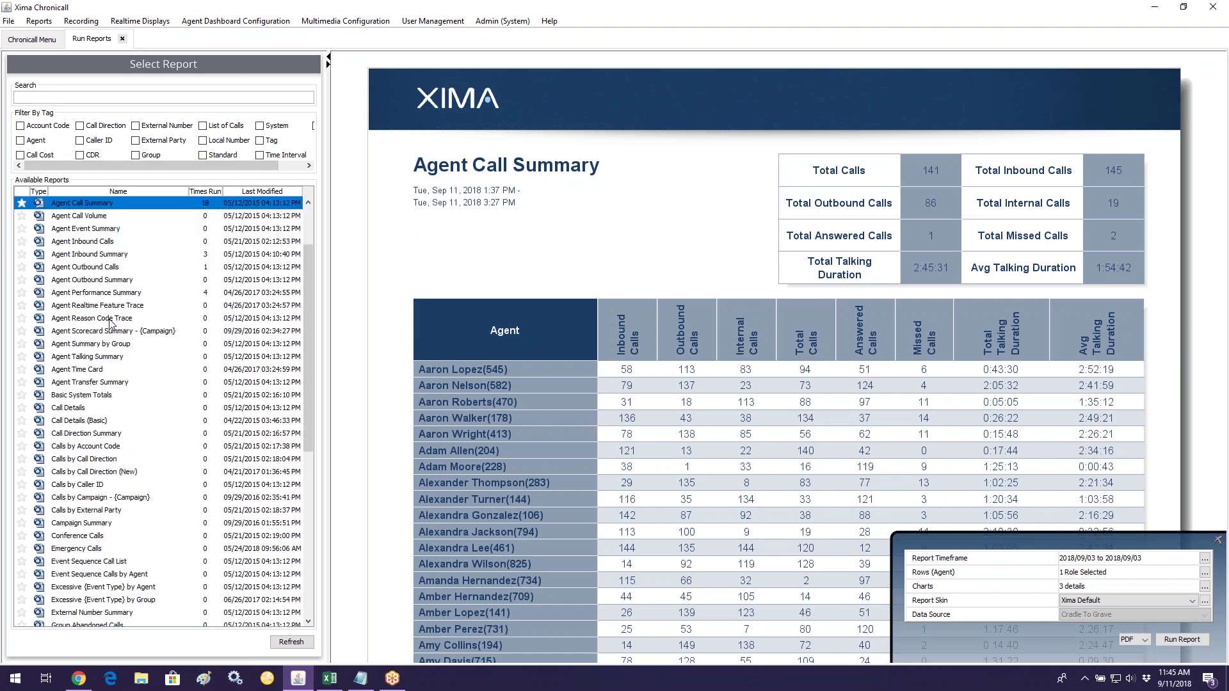
{"action": "scroll", "coordinate": [121, 318], "scroll_direction": "up", "scroll_amount": 3}
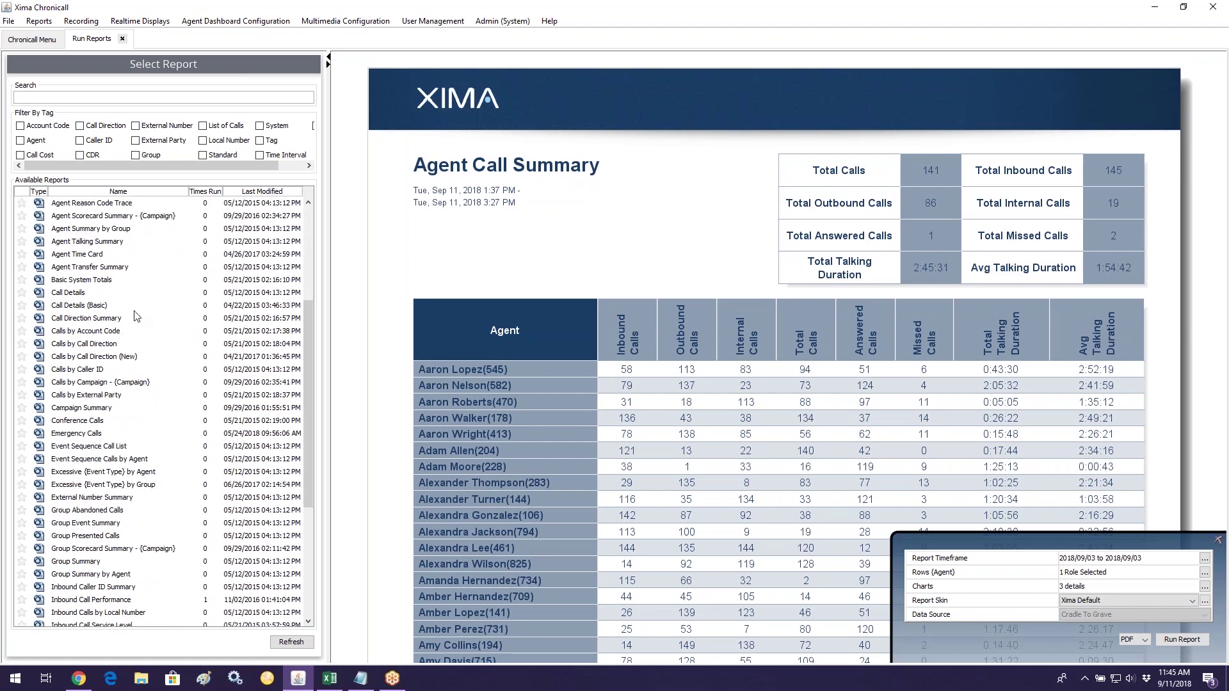
{"action": "scroll", "coordinate": [134, 314], "scroll_direction": "up", "scroll_amount": 2}
{"action": "left_click", "coordinate": [60, 99]}
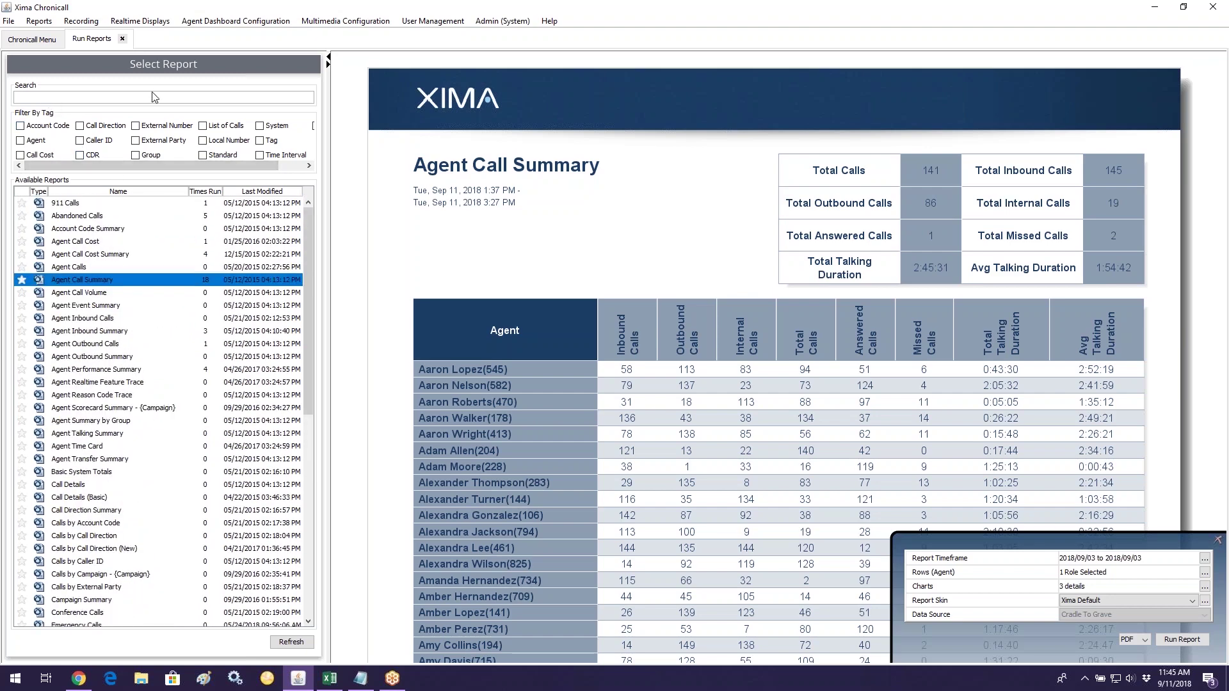
{"action": "type", "text": "group"}
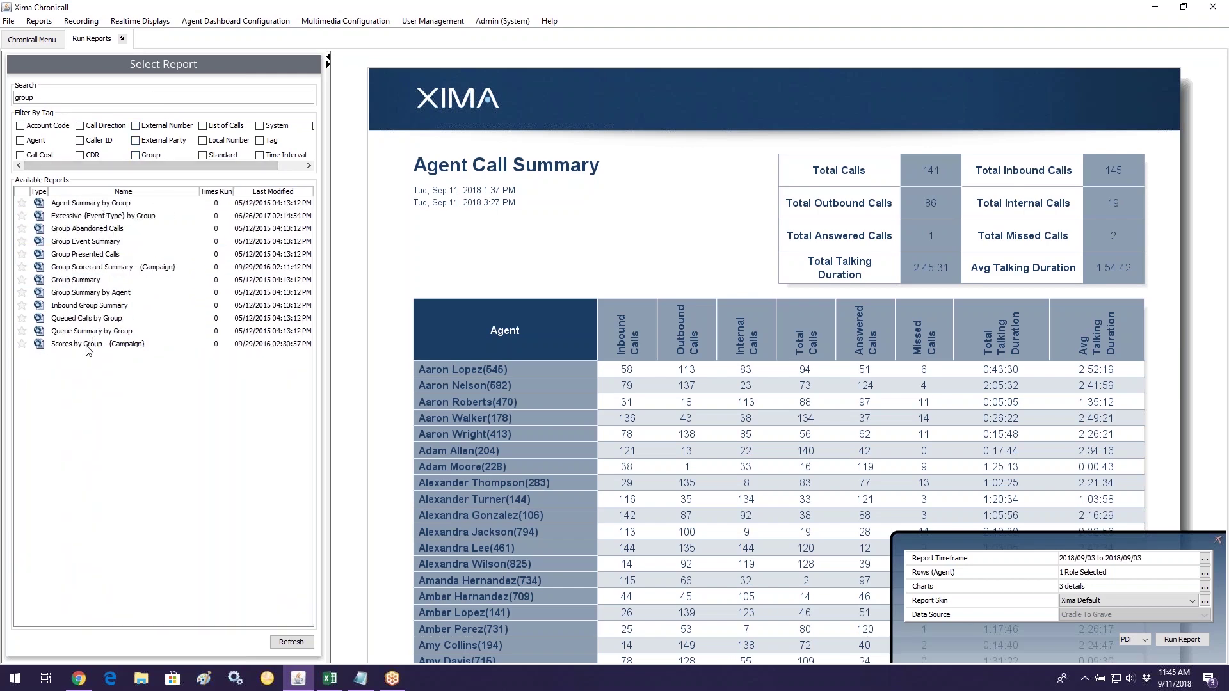
{"action": "key", "text": "BackSpace"}
{"action": "key", "text": "BackSpace"}
{"action": "key", "text": "BackSpace"}
{"action": "key", "text": "BackSpace"}
{"action": "type", "text": "agent"}
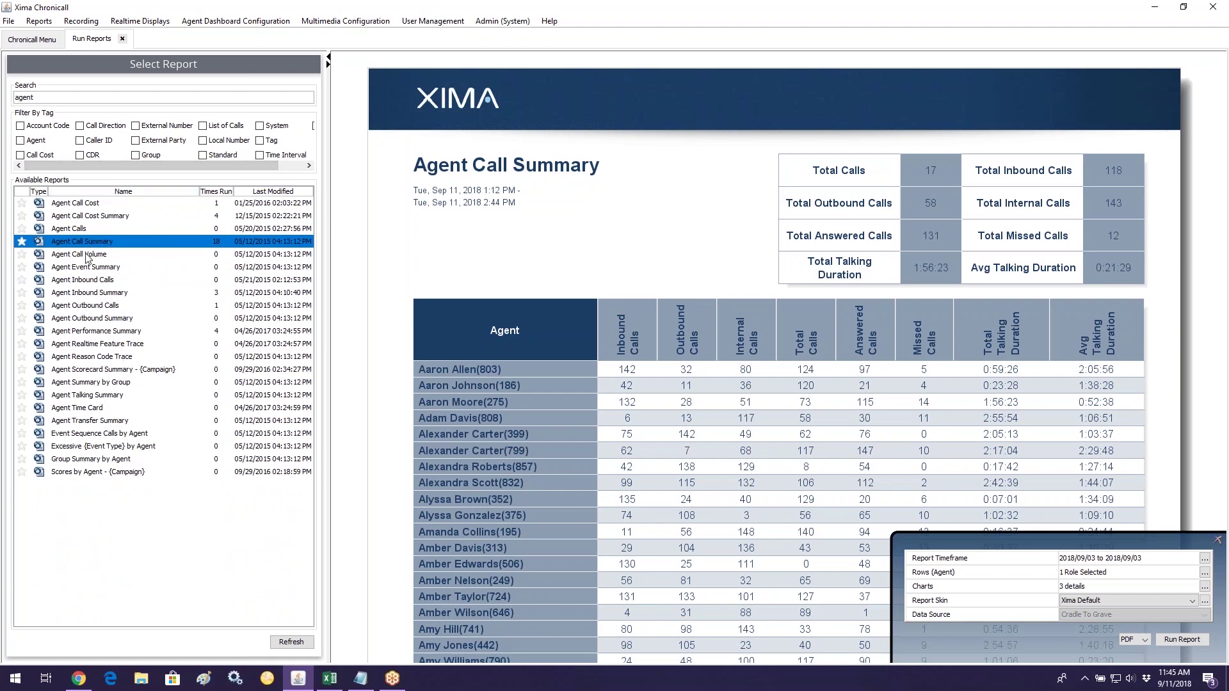
{"action": "key", "text": "BackSpace"}
{"action": "key", "text": "BackSpace"}
{"action": "key", "text": "BackSpace"}
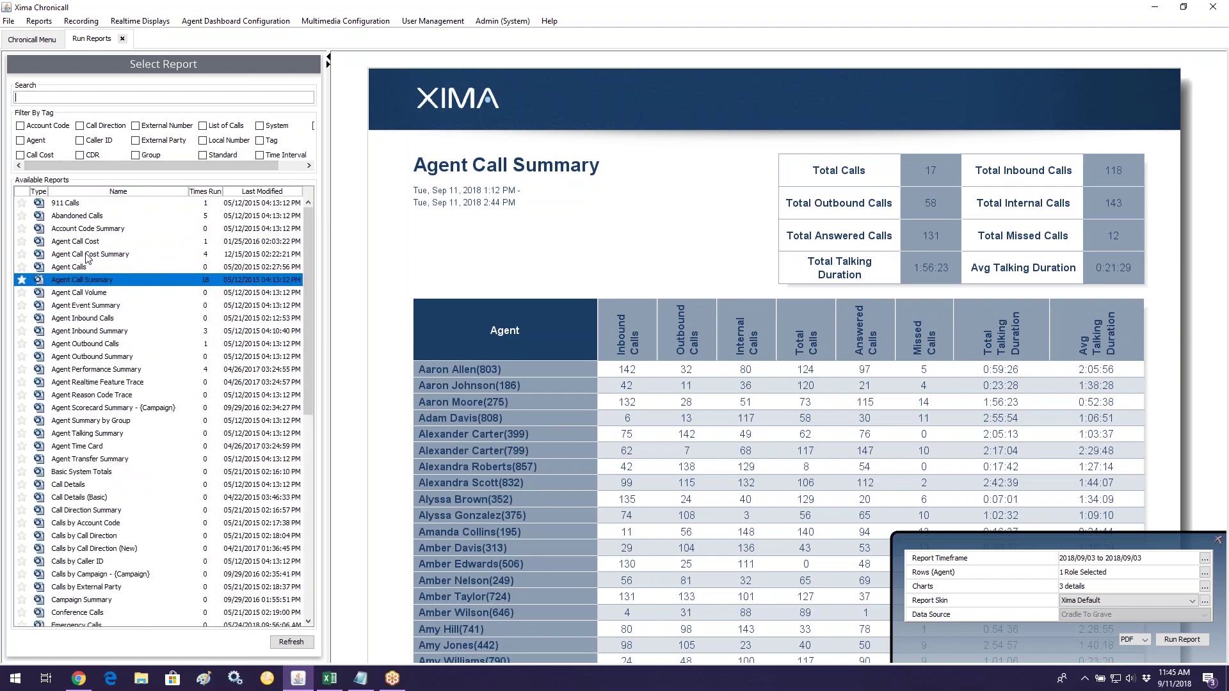
{"action": "type", "text": "inbou"}
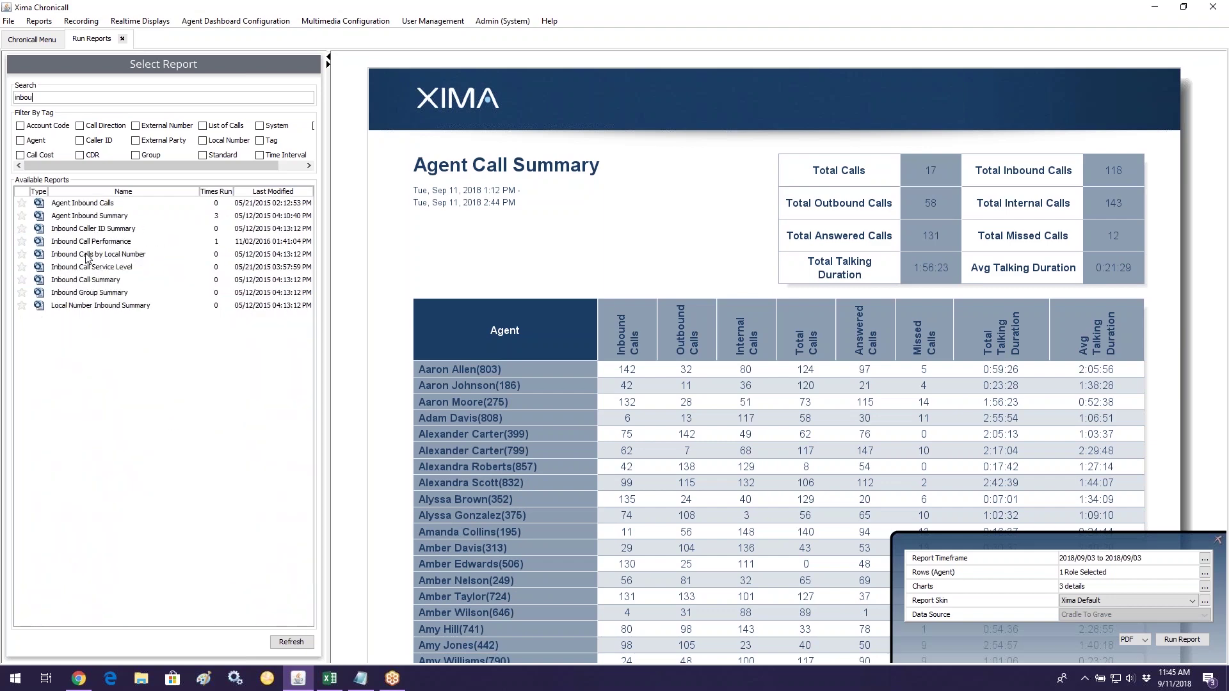
{"action": "type", "text": "ned"}
{"action": "left_click_drag", "start_coordinate": [56, 99], "coordinate": [7, 99]}
{"action": "key", "text": "BackSpace"}
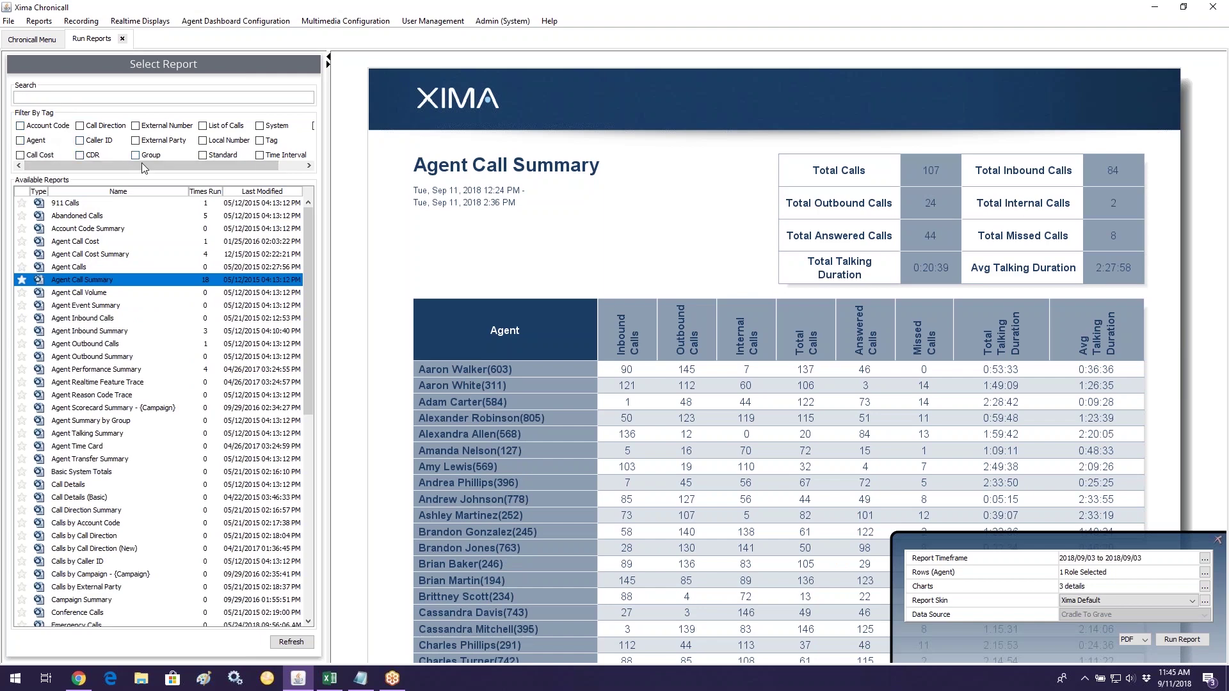
Step: Toggle the Agent and Group report filters off, then preview the Abandoned Calls report
{"action": "left_click", "coordinate": [30, 142]}
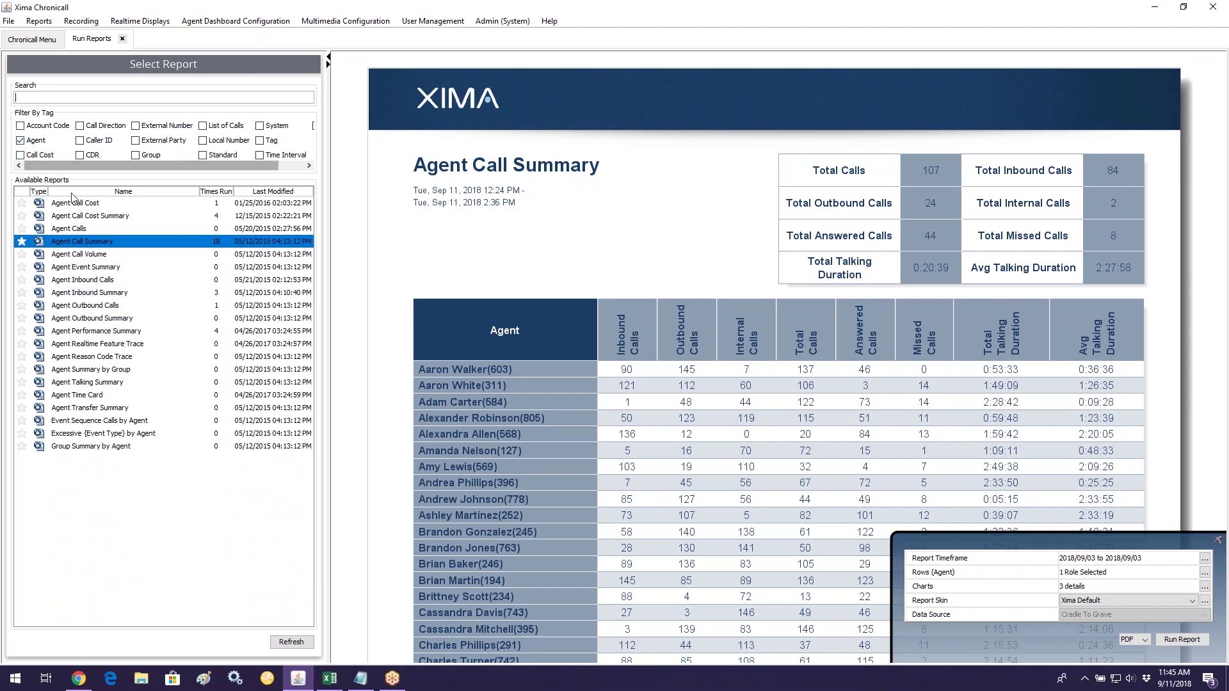
{"action": "left_click", "coordinate": [136, 155]}
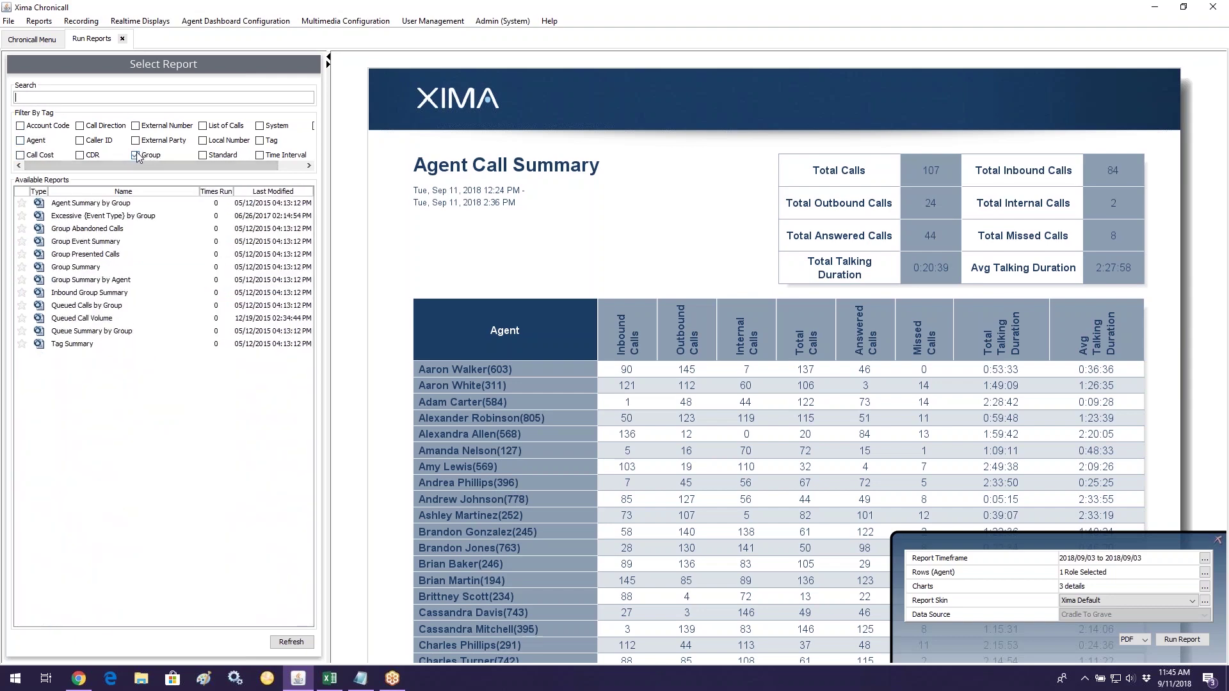
{"action": "left_click", "coordinate": [149, 157]}
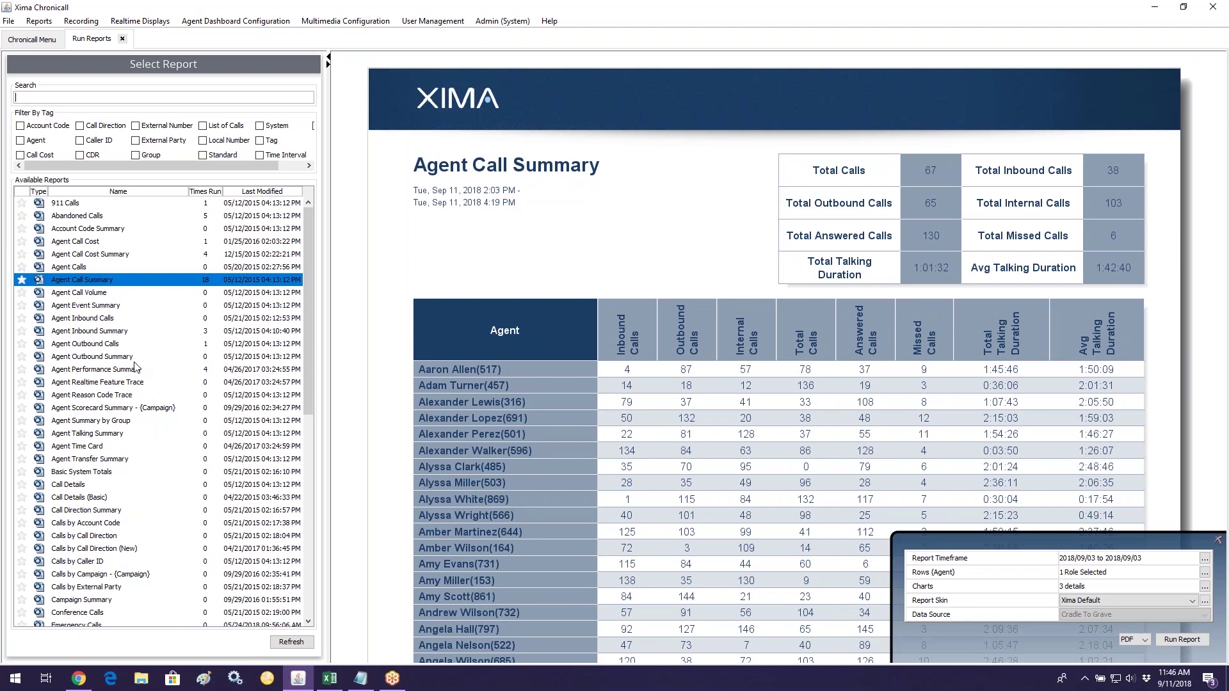
{"action": "left_click", "coordinate": [85, 218]}
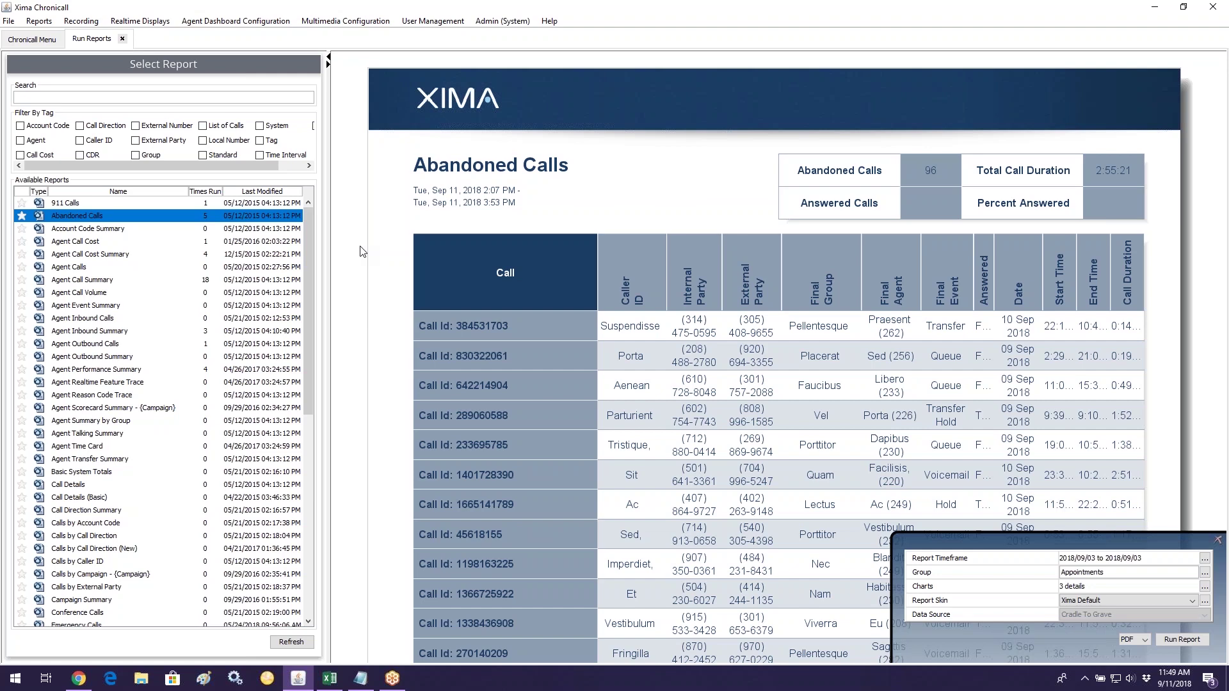
Step: Reselect Agent Call Summary, then load the Agent Inbound Calls report preview and settings
{"action": "left_click", "coordinate": [104, 280]}
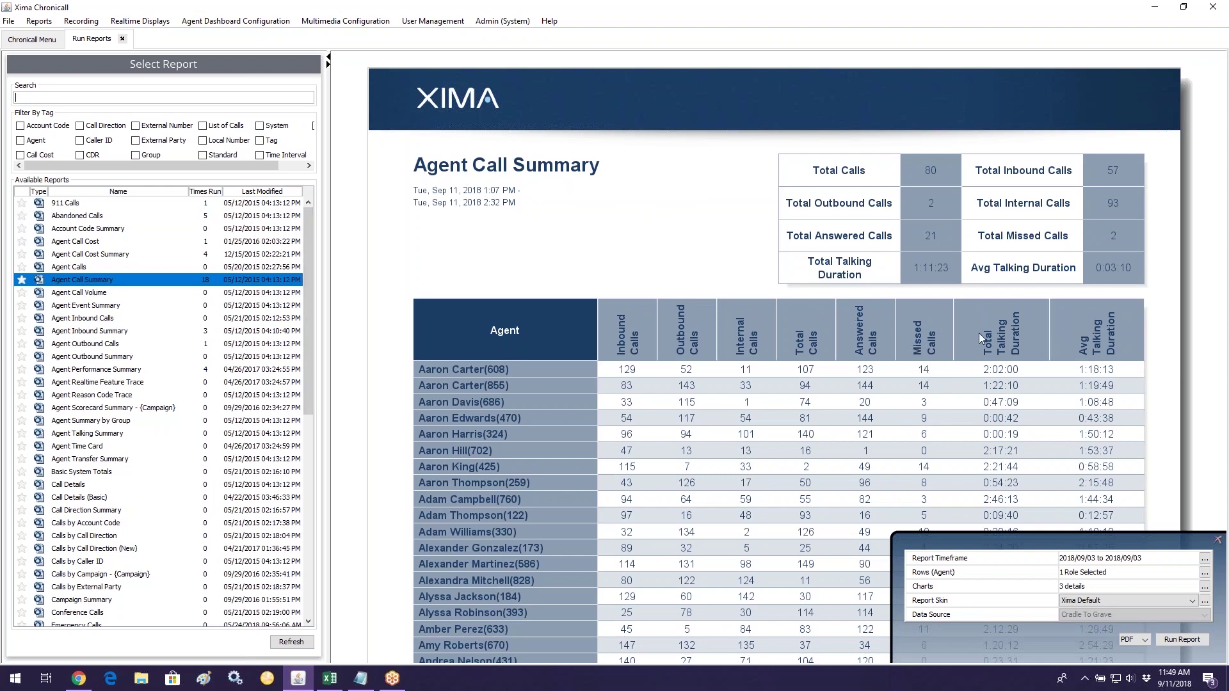
{"action": "left_click", "coordinate": [78, 319]}
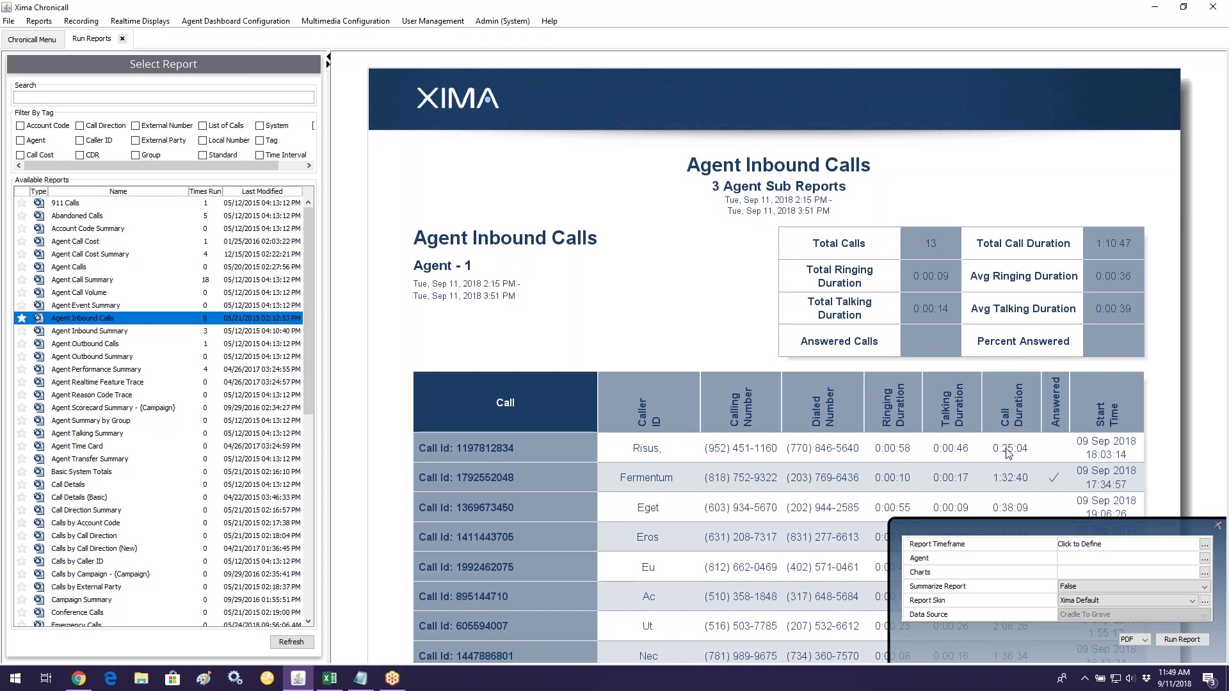
{"action": "scroll", "coordinate": [161, 543], "scroll_direction": "down", "scroll_amount": 6}
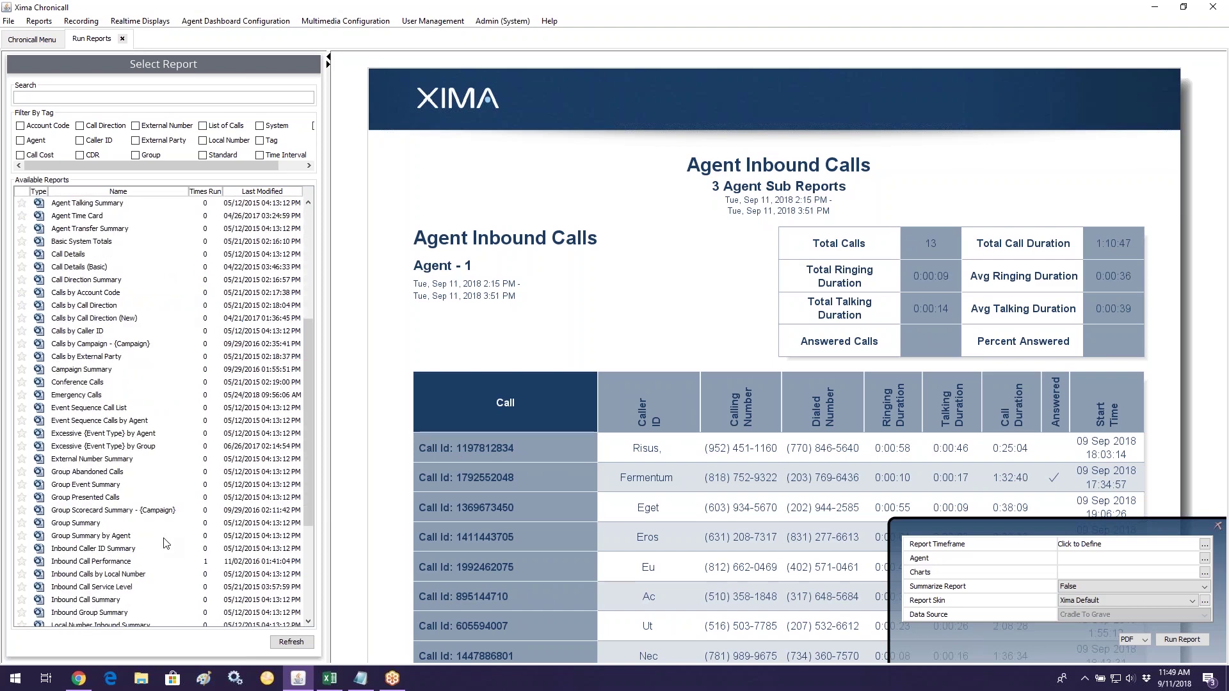
{"action": "scroll", "coordinate": [166, 543], "scroll_direction": "down", "scroll_amount": 1}
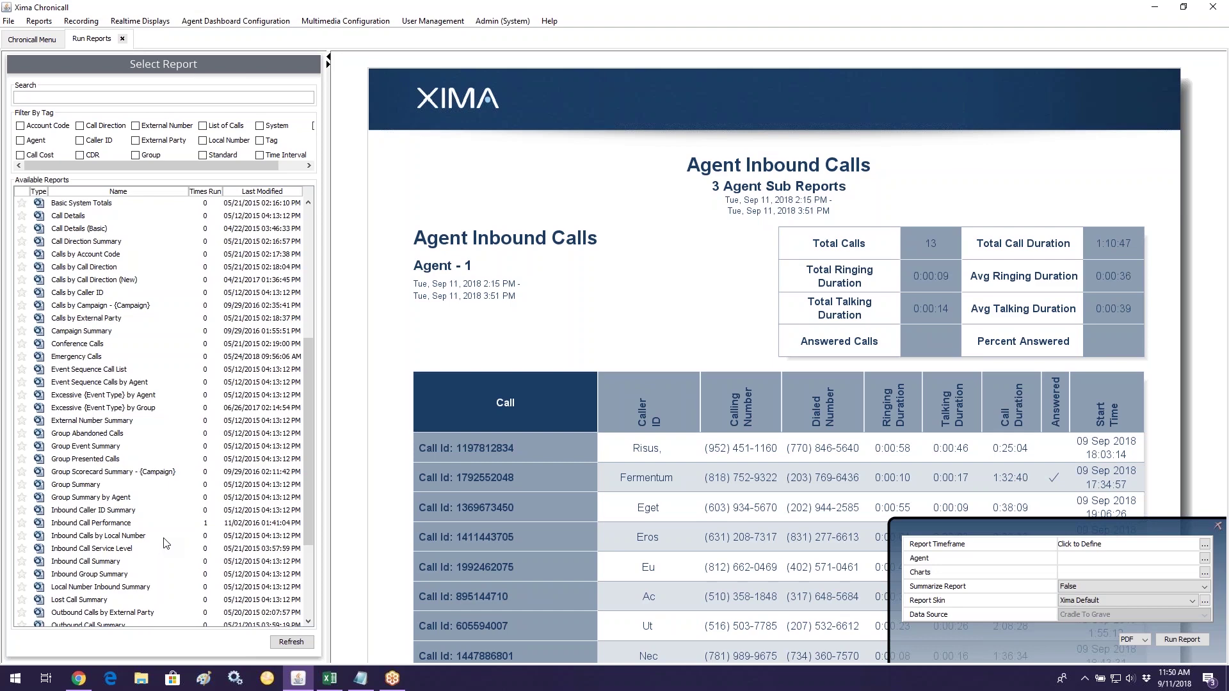
{"action": "scroll", "coordinate": [140, 505], "scroll_direction": "down", "scroll_amount": 1}
{"action": "scroll", "coordinate": [141, 505], "scroll_direction": "down", "scroll_amount": 4}
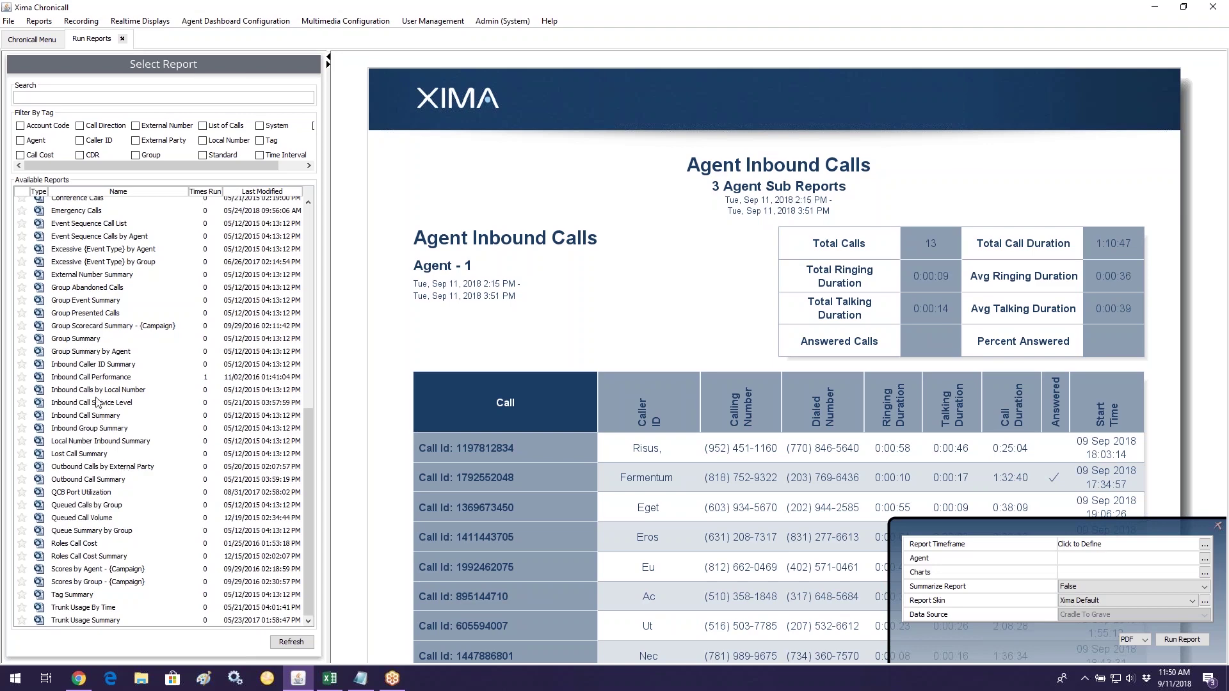
Step: Load Inbound Call Performance and check the Rows (Time) grouping, leaving it at Hours of Day
{"action": "left_click", "coordinate": [186, 377]}
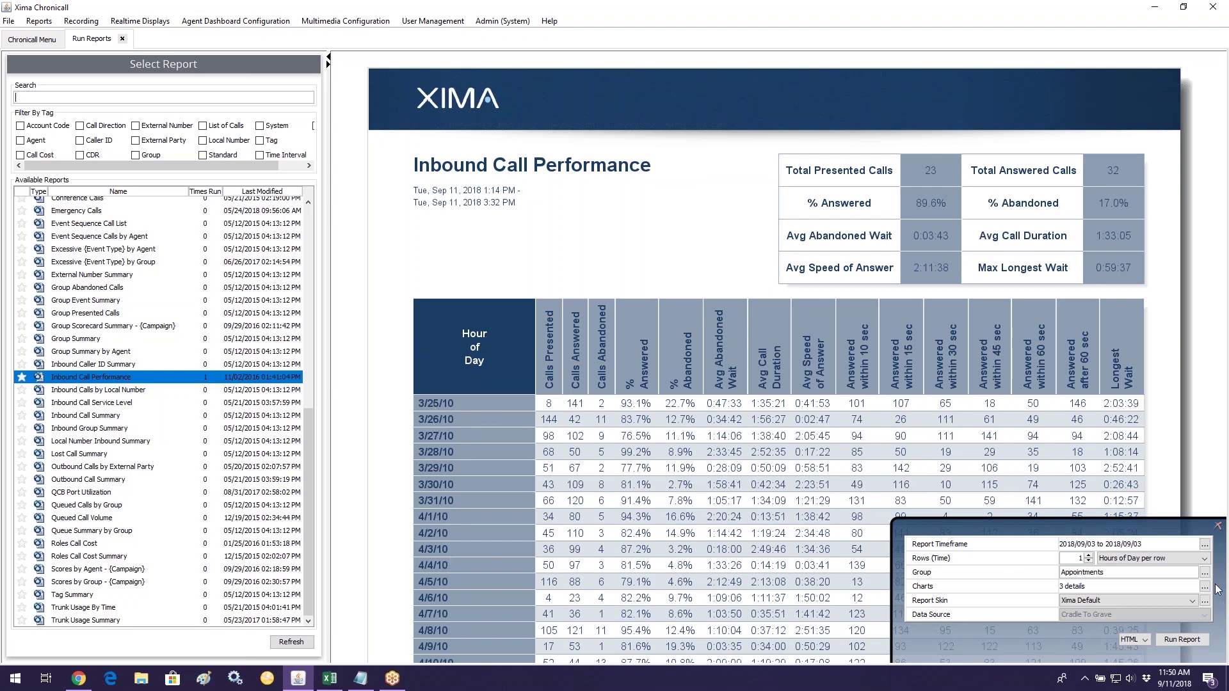
{"action": "left_click", "coordinate": [1154, 560]}
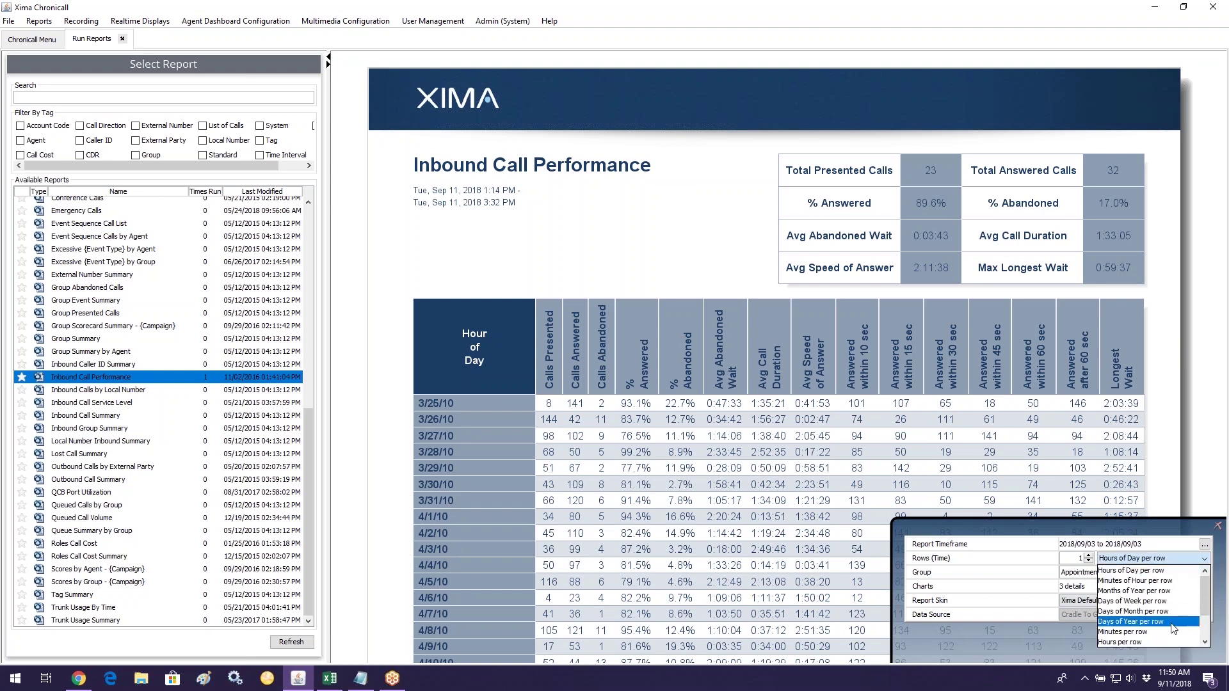
{"action": "left_click", "coordinate": [601, 276]}
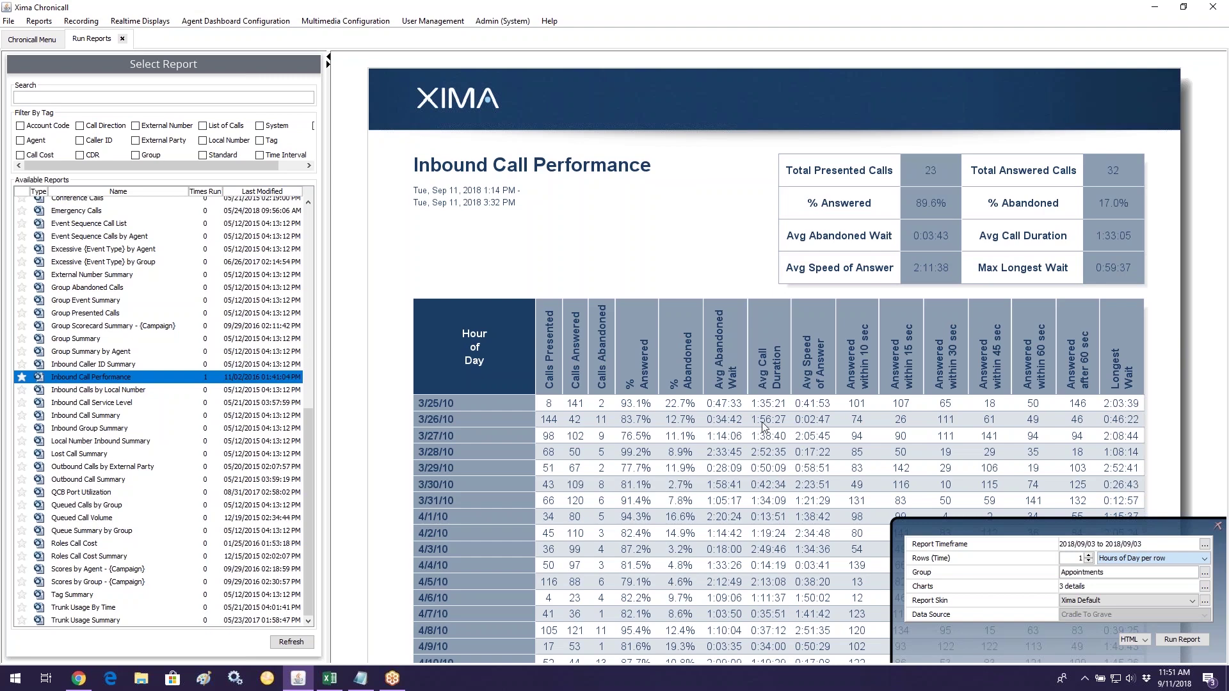
Step: Scroll to the top of Available Reports and select Agent Call Summary, just above Agent Inbound Calls
{"action": "scroll", "coordinate": [184, 382], "scroll_direction": "up", "scroll_amount": 1}
{"action": "scroll", "coordinate": [184, 382], "scroll_direction": "up", "scroll_amount": 10}
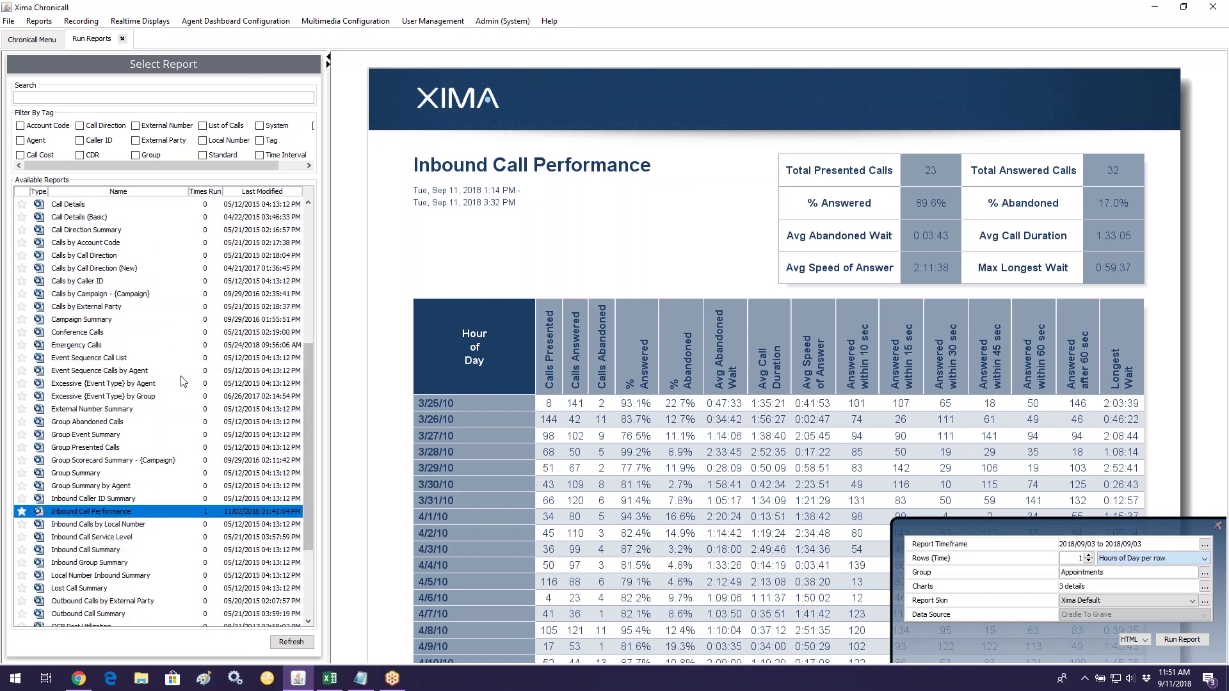
{"action": "scroll", "coordinate": [184, 382], "scroll_direction": "up", "scroll_amount": 1}
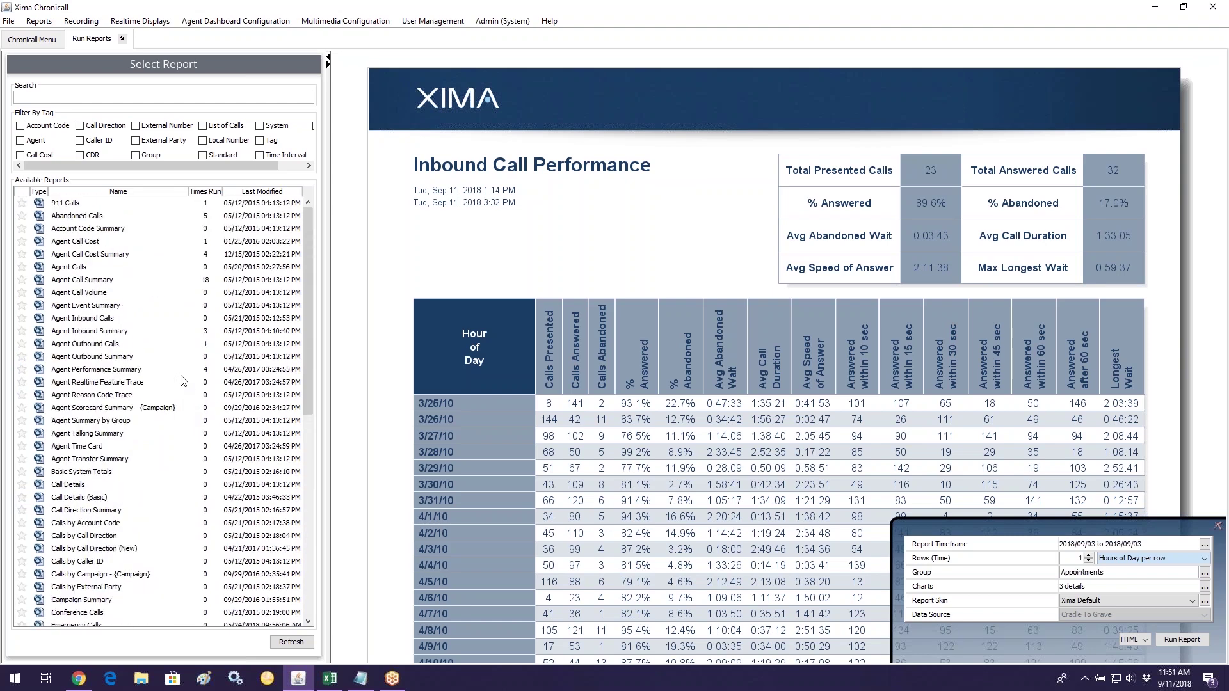
{"action": "left_click", "coordinate": [89, 319]}
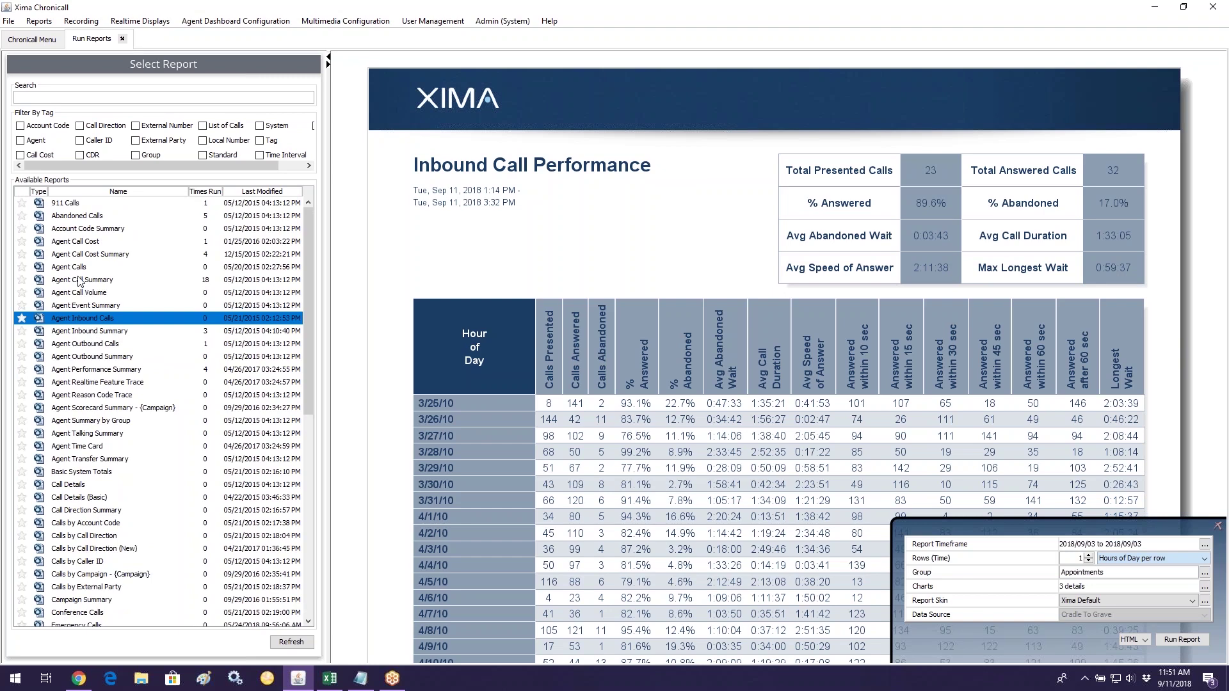
{"action": "key", "text": "Up"}
{"action": "key", "text": "Up"}
{"action": "key", "text": "Up"}
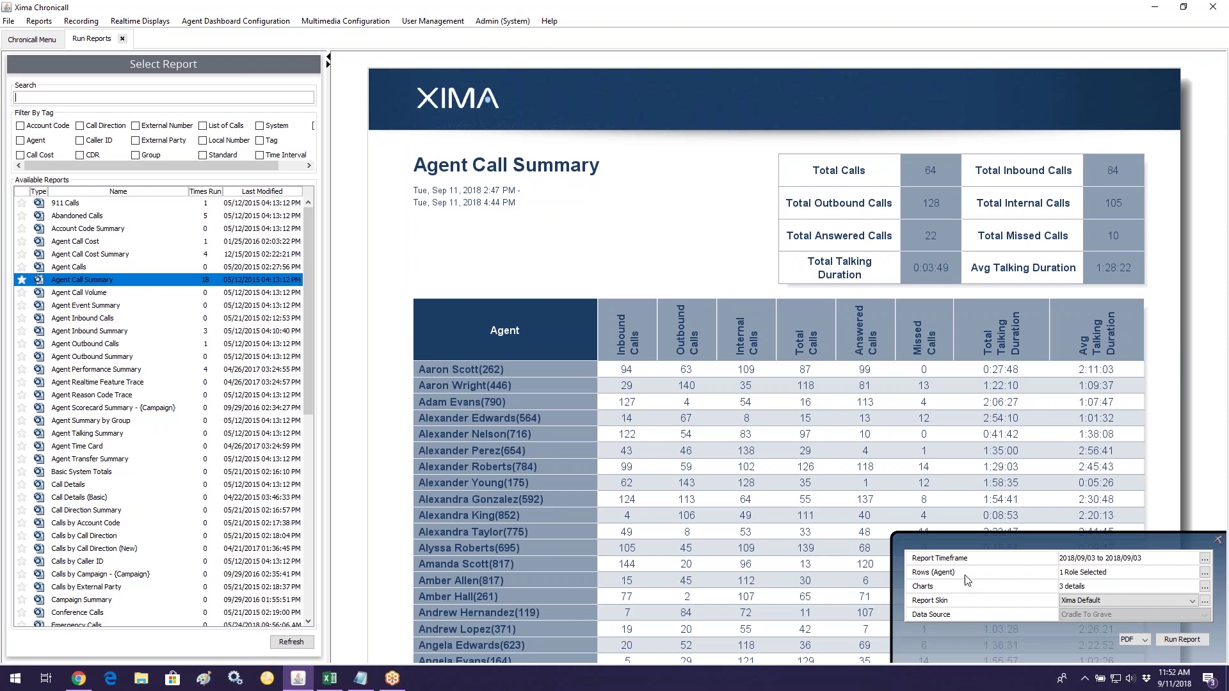
Step: Open the Report Timeframe calendar for Agent Call Summary, with its year switched to 2015
{"action": "left_click", "coordinate": [1205, 558]}
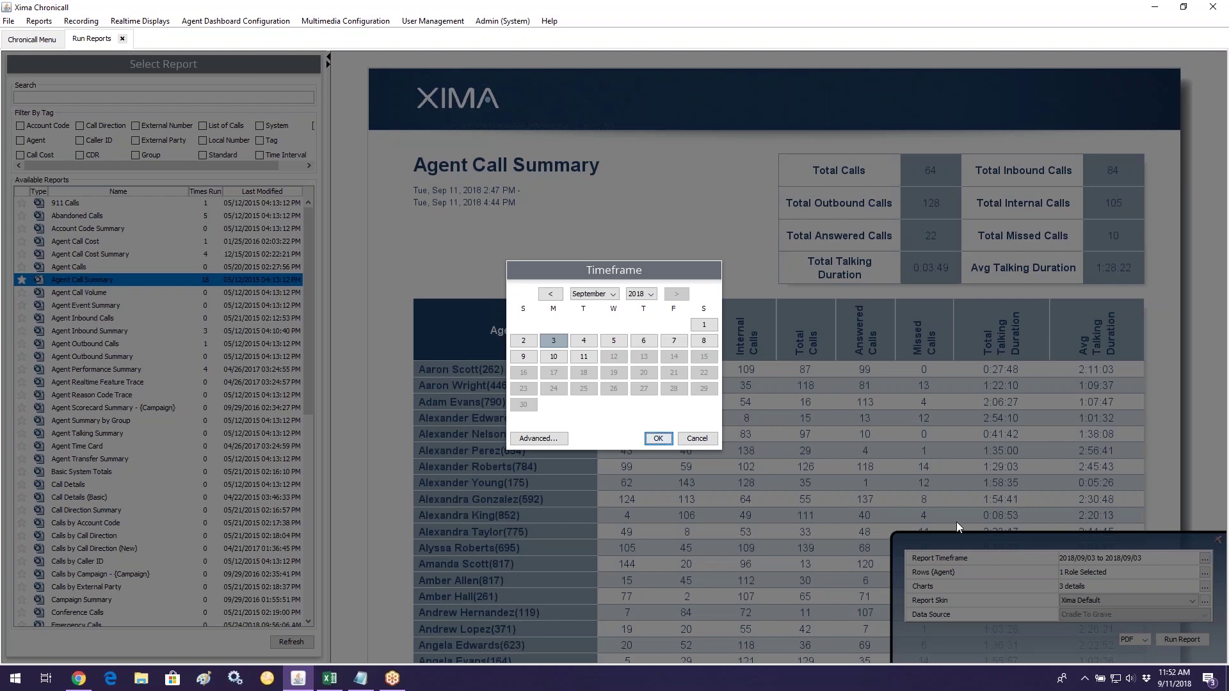
{"action": "left_click", "coordinate": [650, 294]}
Step: Select July 1–31, 2018 in the Timeframe calendar and open Advanced Calendar Properties
{"action": "left_click", "coordinate": [641, 339]}
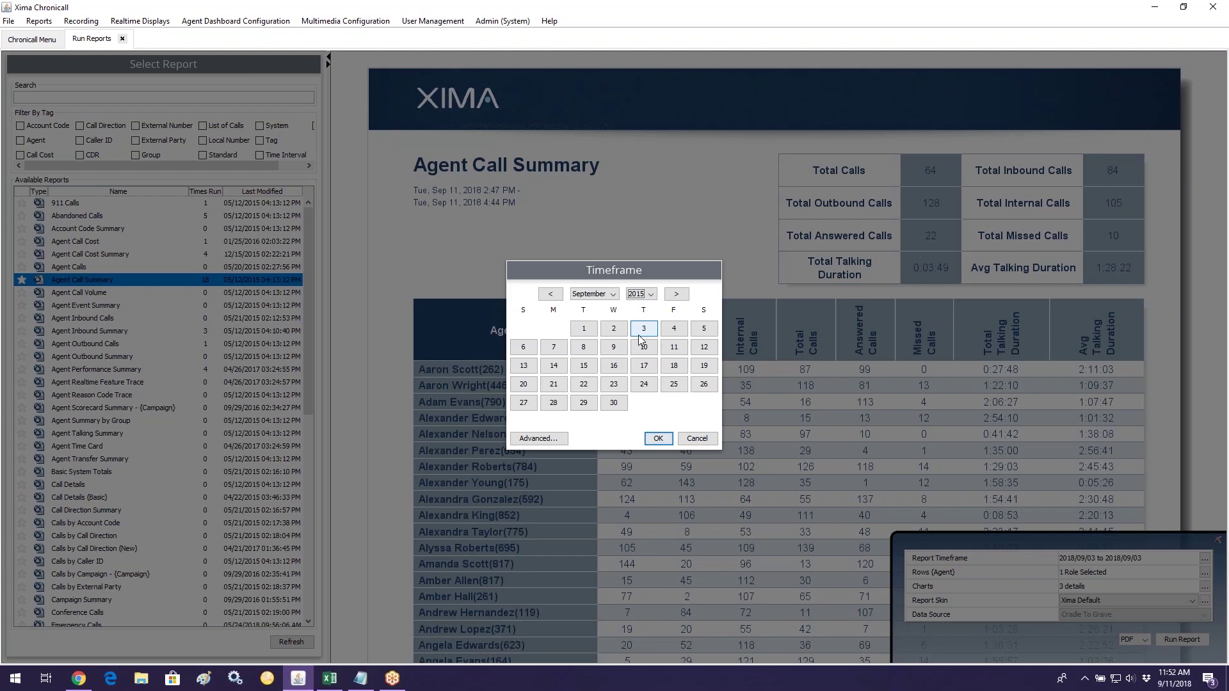
{"action": "left_click", "coordinate": [649, 295]}
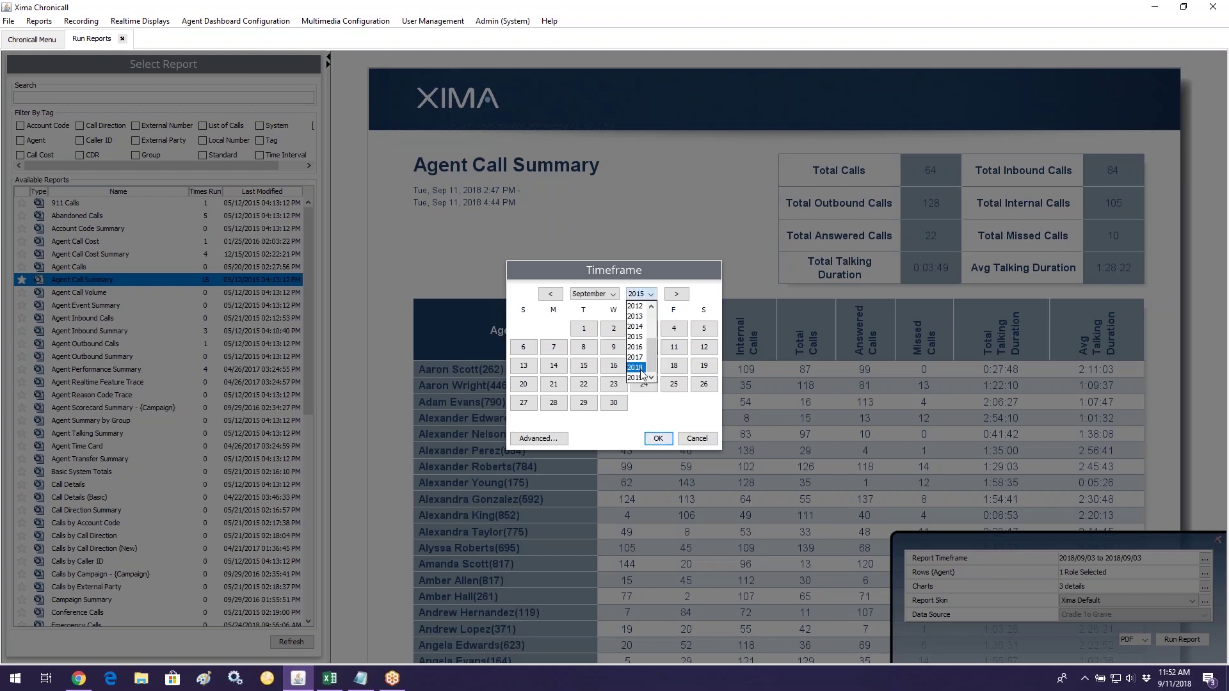
{"action": "left_click", "coordinate": [640, 367]}
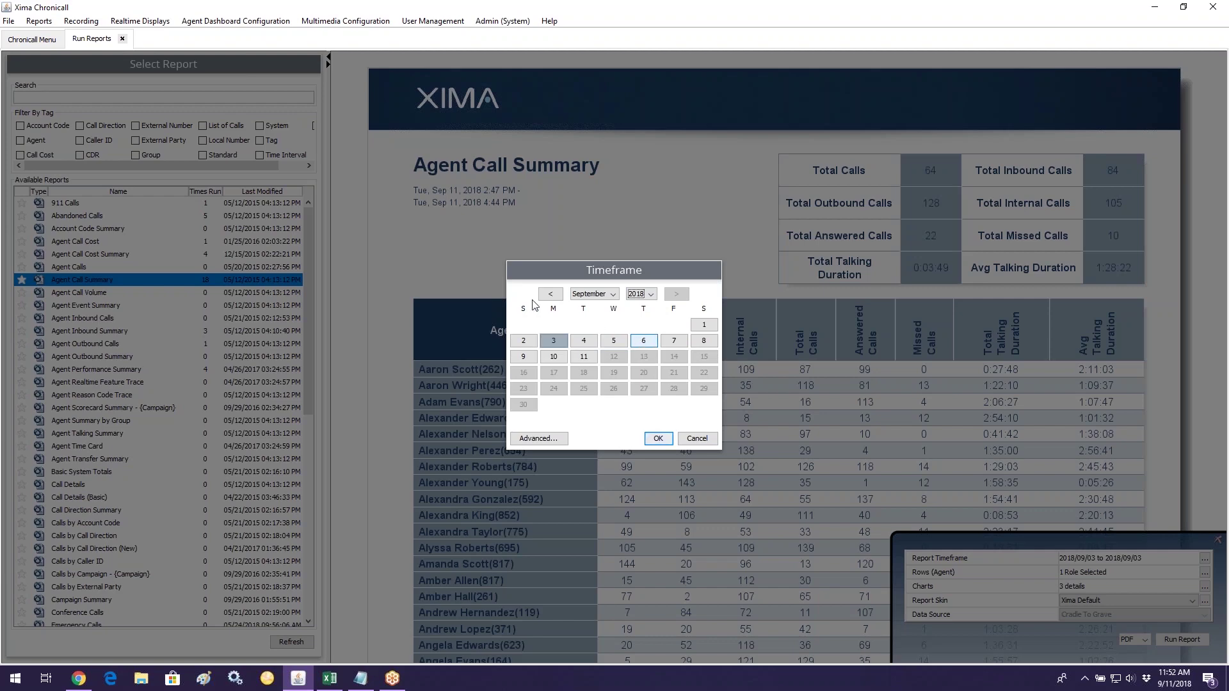
{"action": "left_click", "coordinate": [550, 295]}
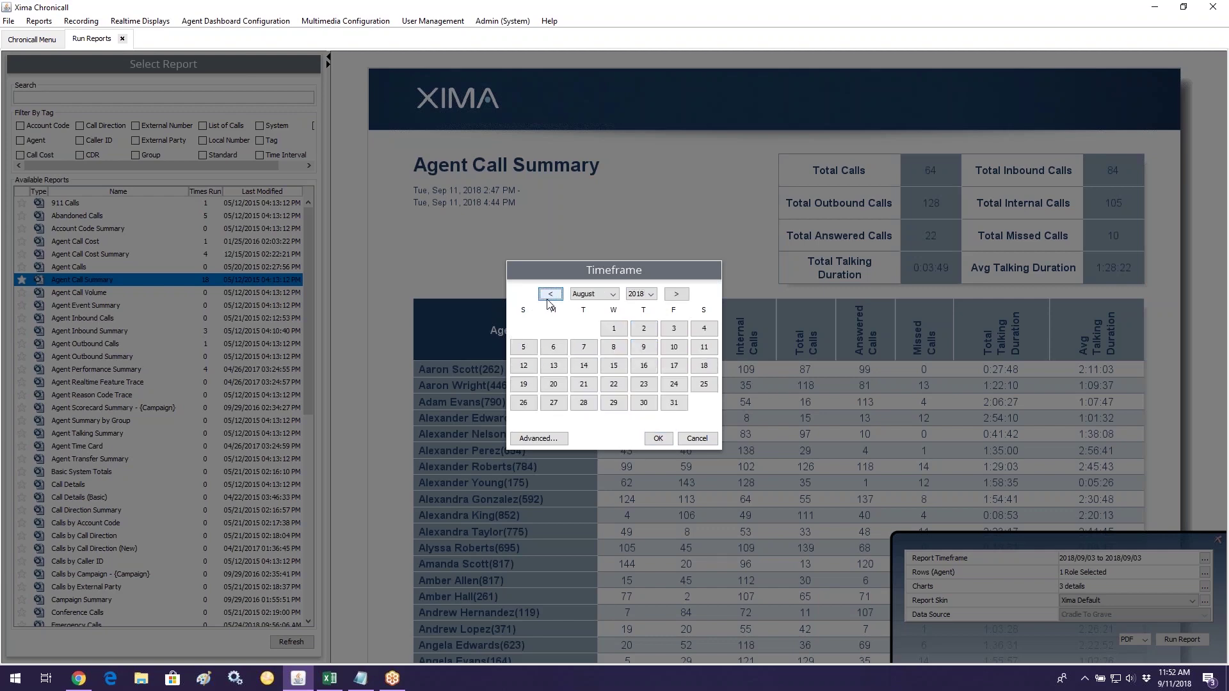
{"action": "left_click", "coordinate": [549, 296]}
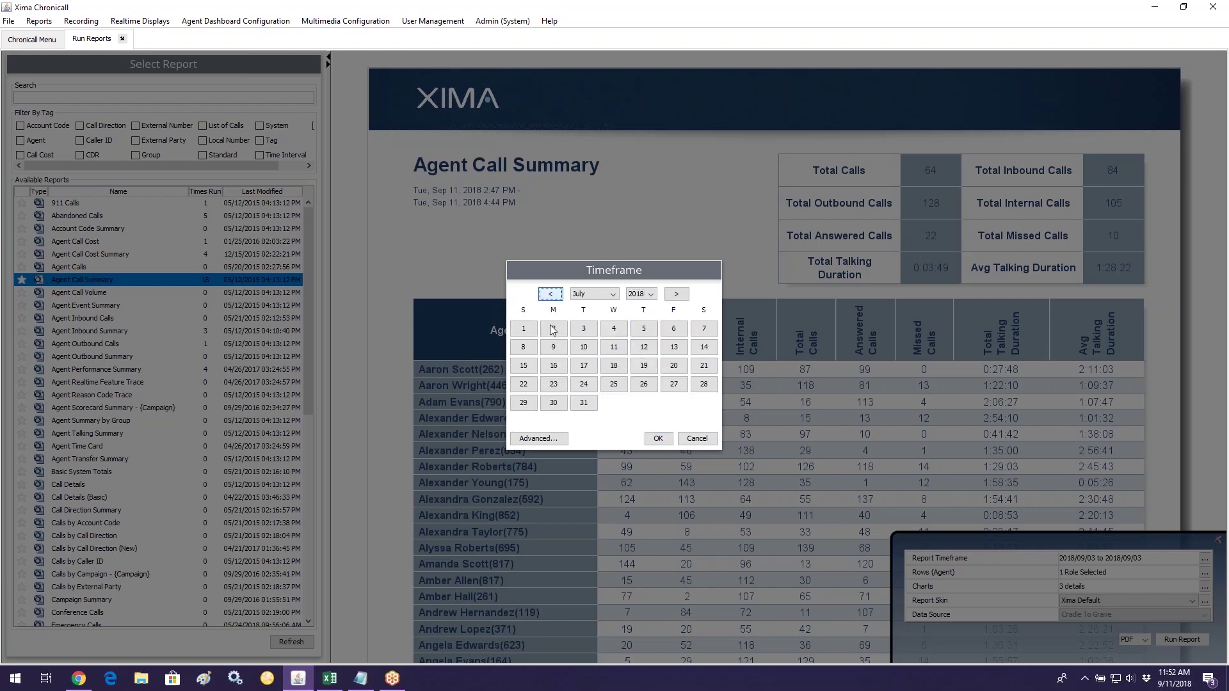
{"action": "left_click", "coordinate": [530, 333]}
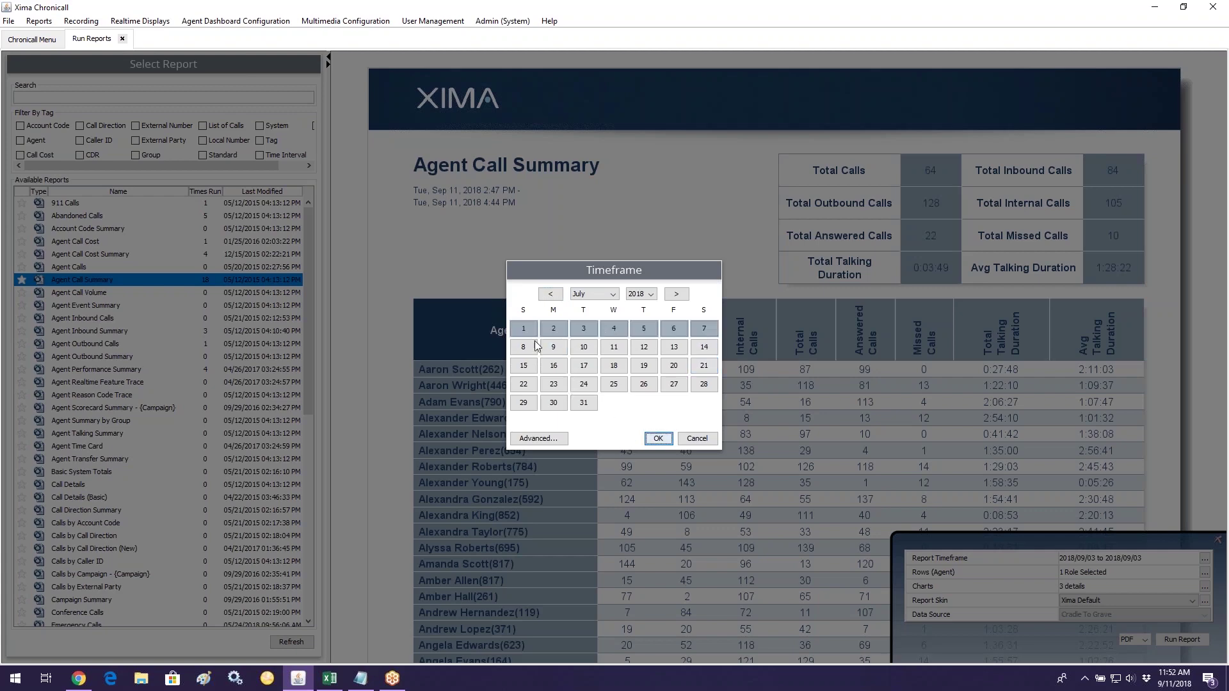
{"action": "left_click", "coordinate": [582, 403], "text": "shift"}
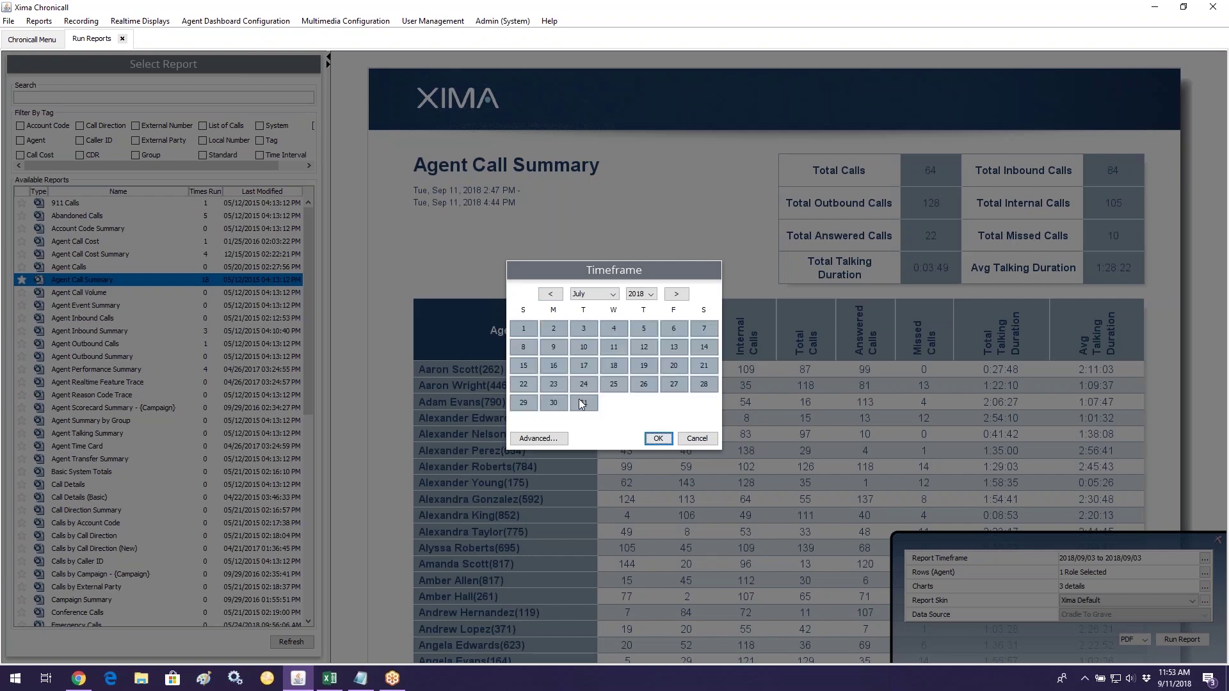
{"action": "left_click", "coordinate": [536, 439]}
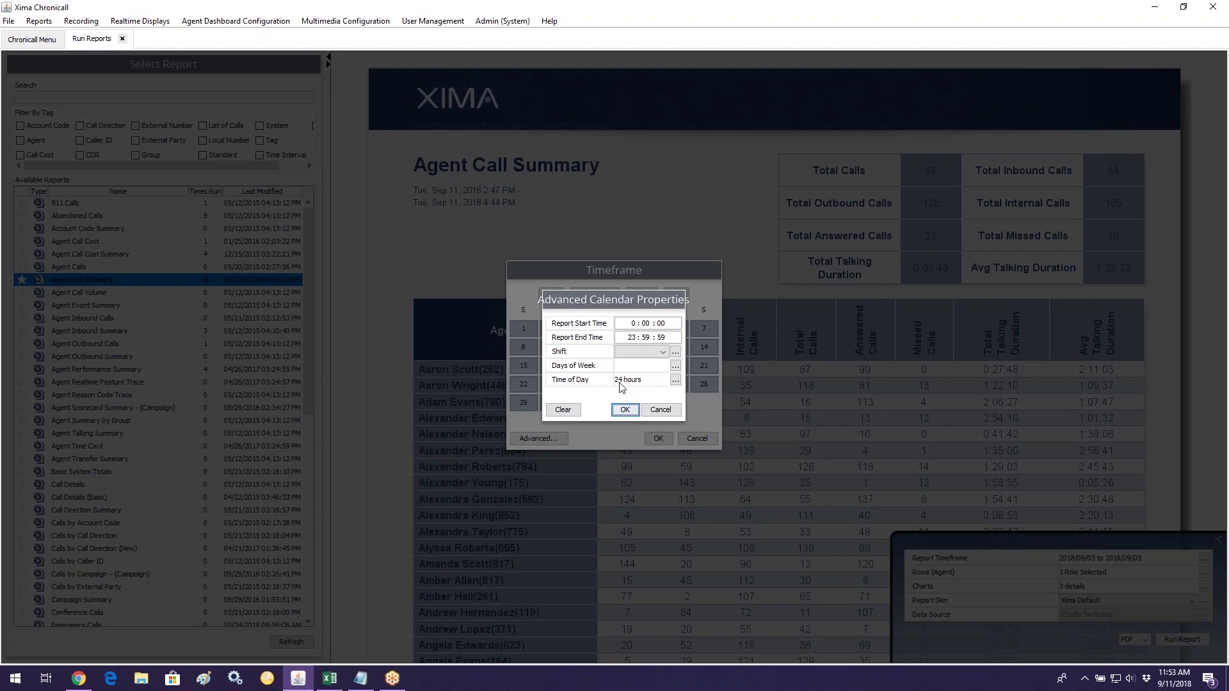
{"action": "left_click", "coordinate": [676, 380]}
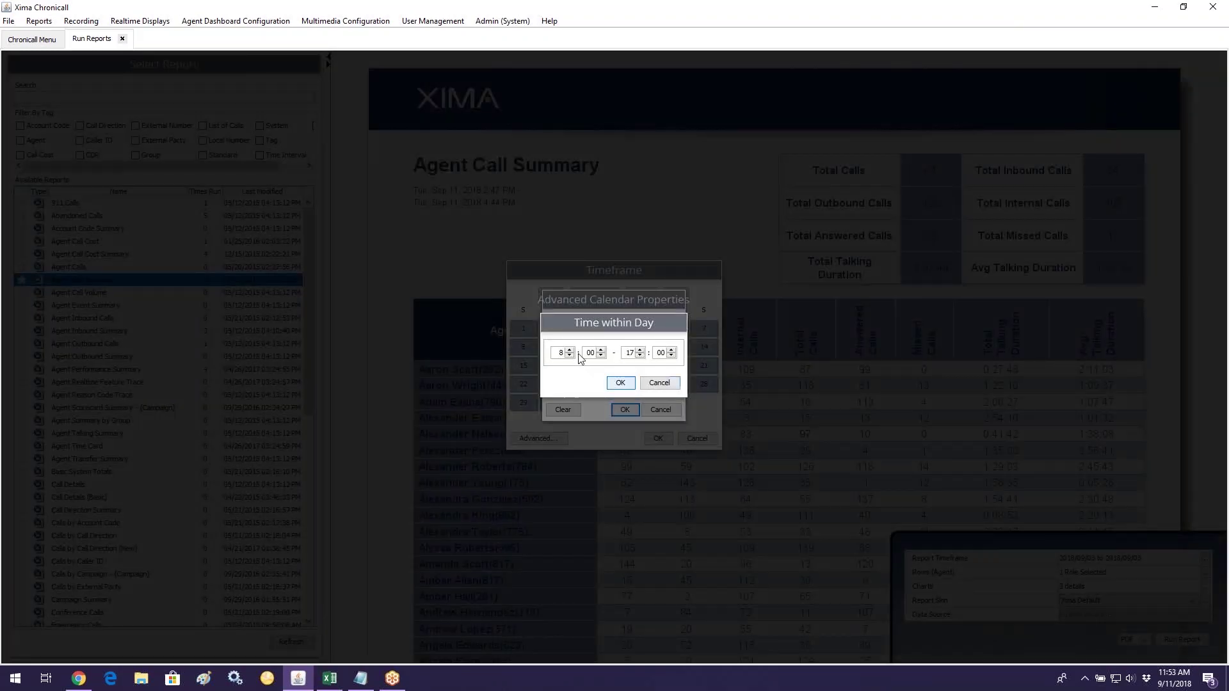
{"action": "double_click", "coordinate": [631, 353]}
{"action": "left_click", "coordinate": [648, 386]}
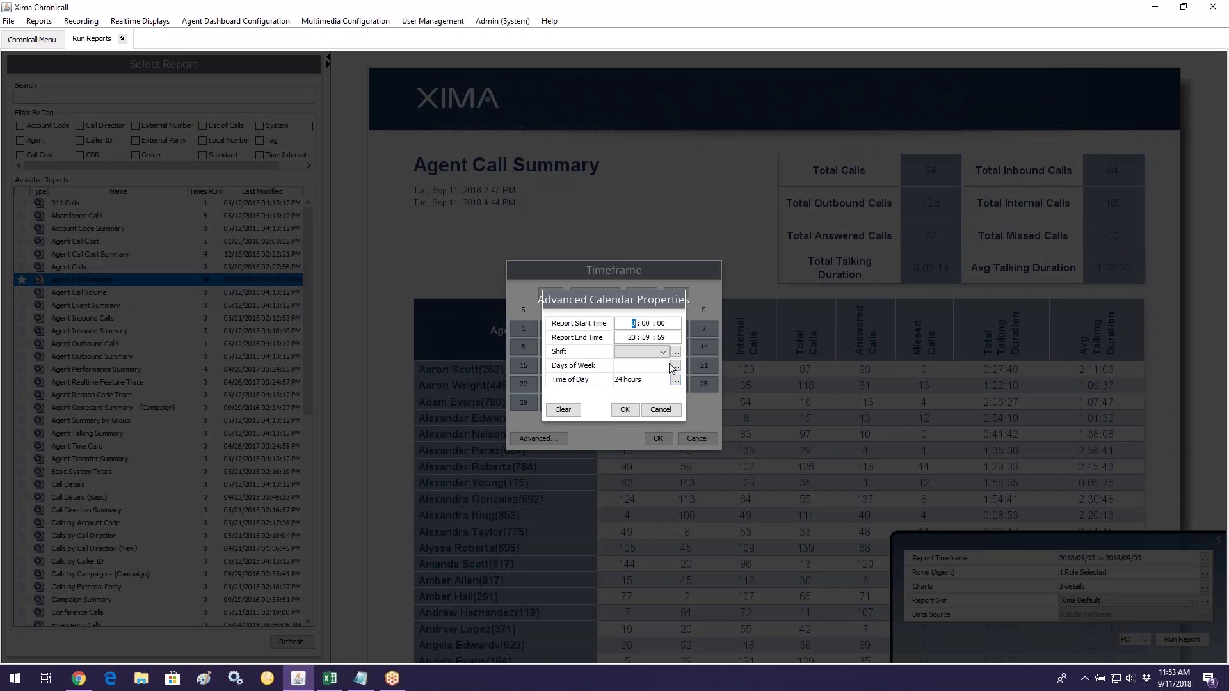
{"action": "key", "text": "space"}
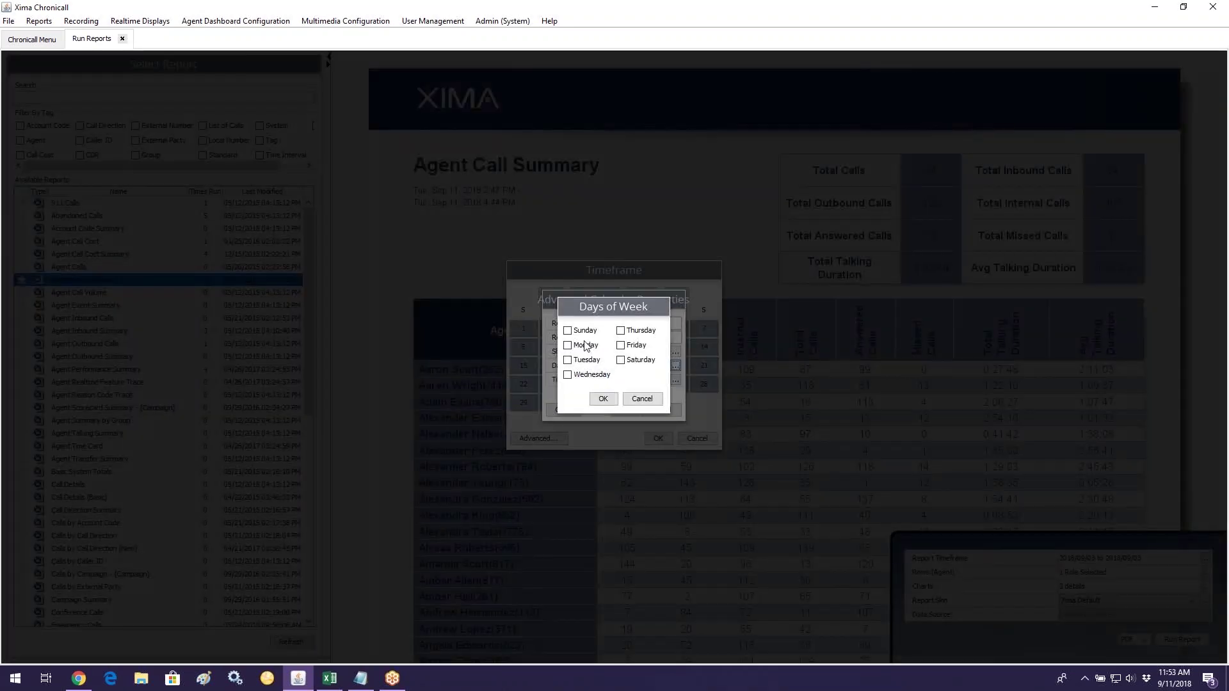
{"action": "left_click", "coordinate": [585, 345]}
{"action": "left_click", "coordinate": [588, 376]}
{"action": "left_click_drag", "start_coordinate": [652, 400], "coordinate": [592, 398]}
{"action": "left_click", "coordinate": [642, 399]}
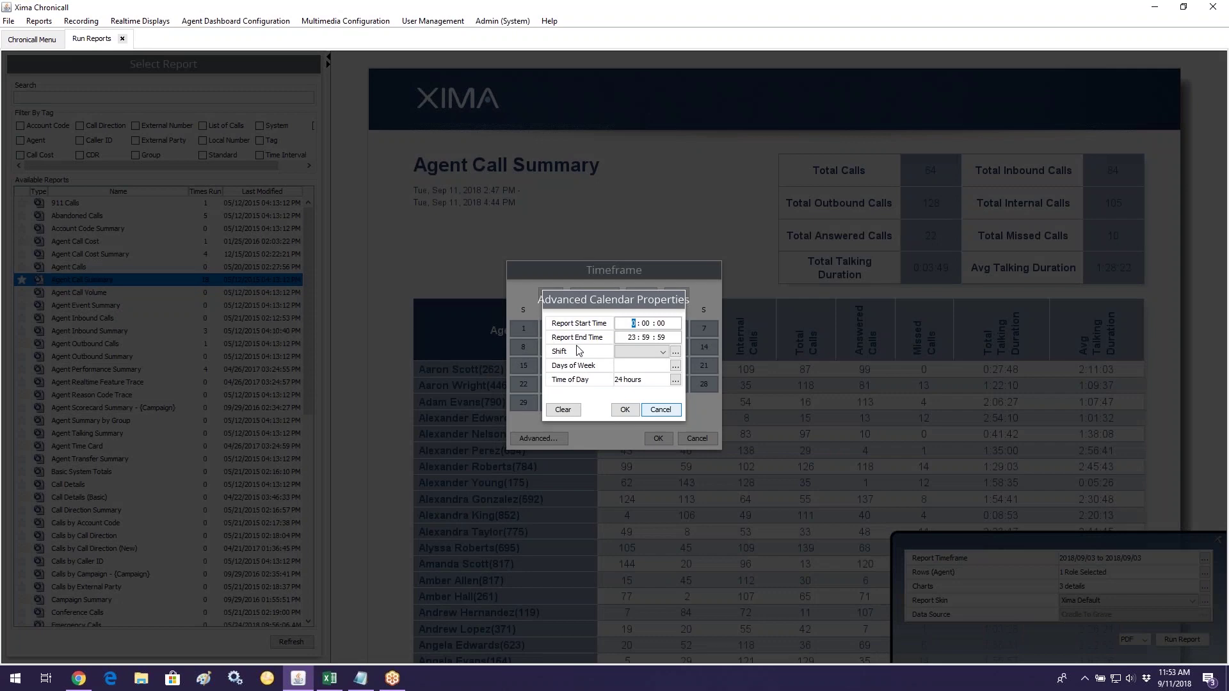
{"action": "key", "text": "Escape"}
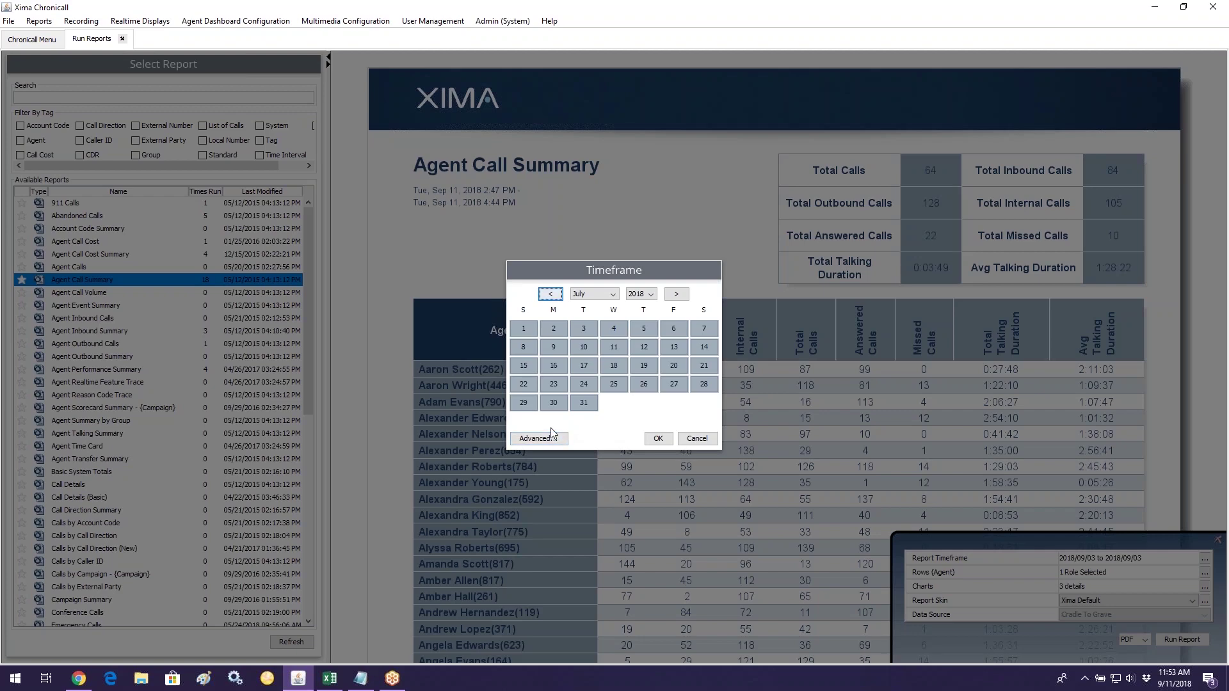
{"action": "left_click", "coordinate": [676, 293]}
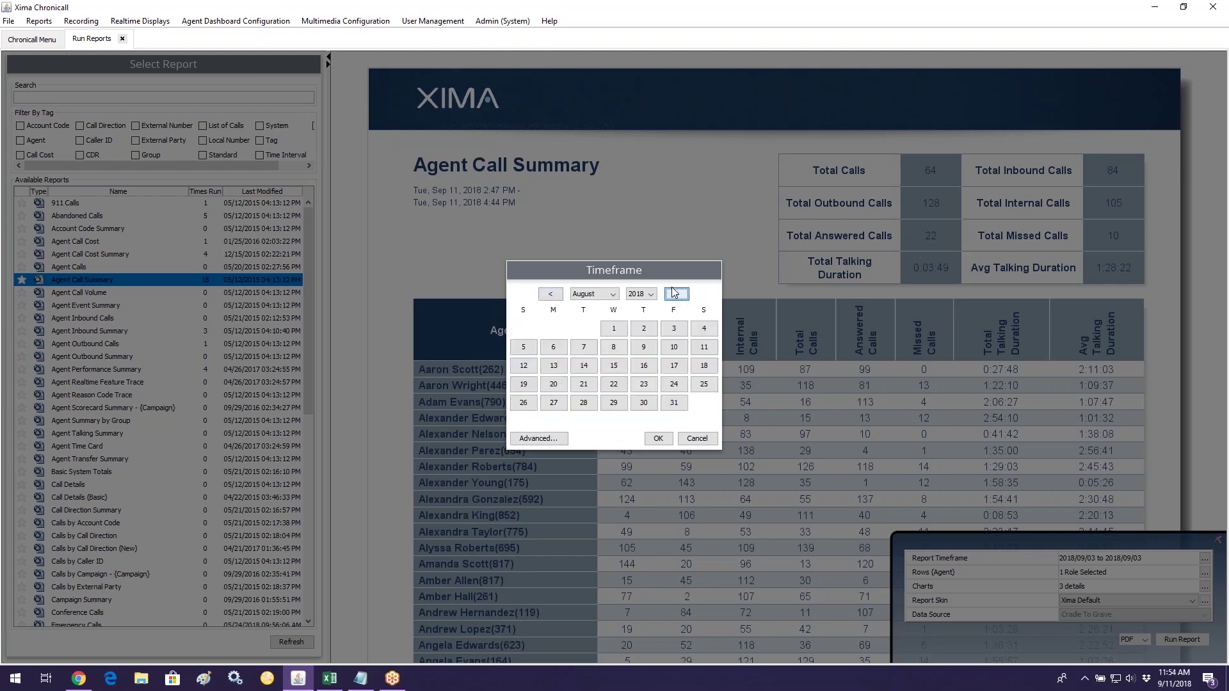
{"action": "left_click", "coordinate": [676, 294]}
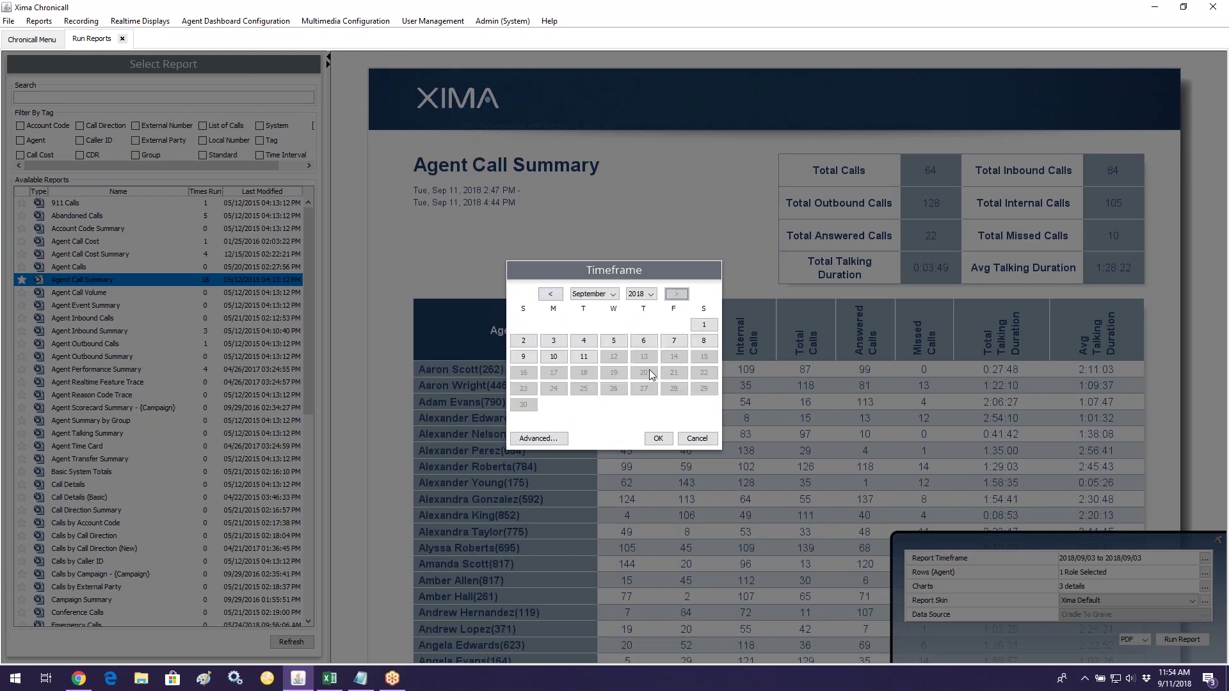
{"action": "left_click", "coordinate": [552, 357]}
{"action": "left_click", "coordinate": [656, 440]}
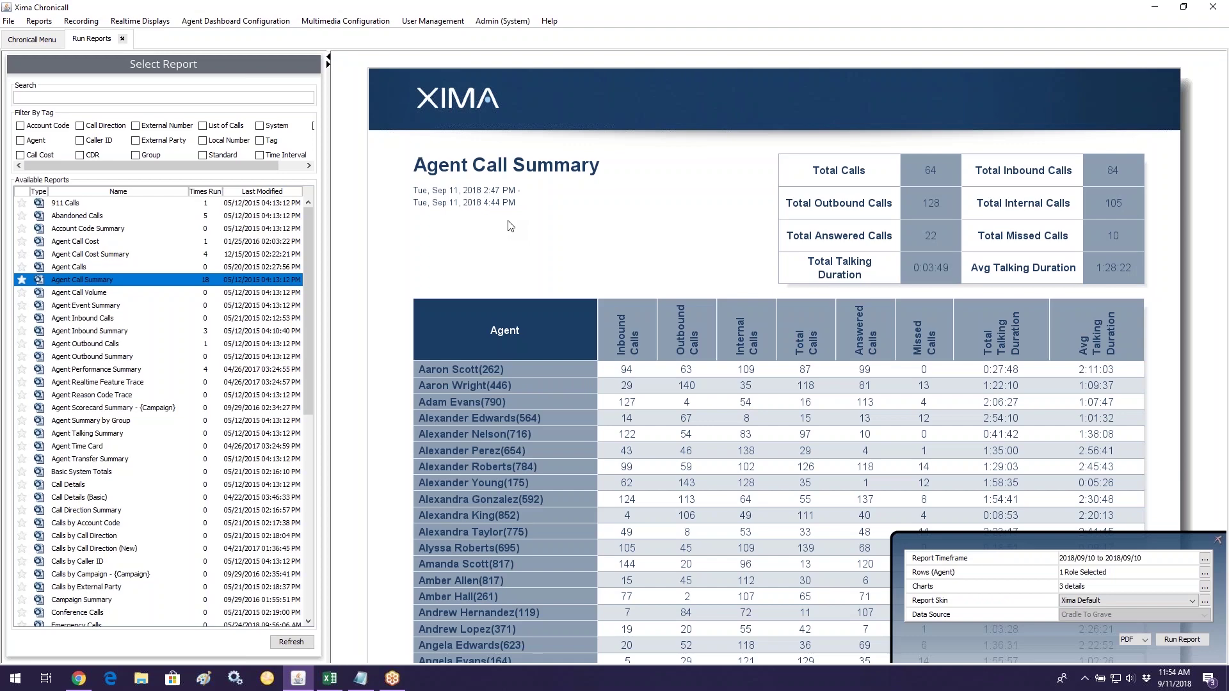
{"action": "left_click", "coordinate": [1206, 573]}
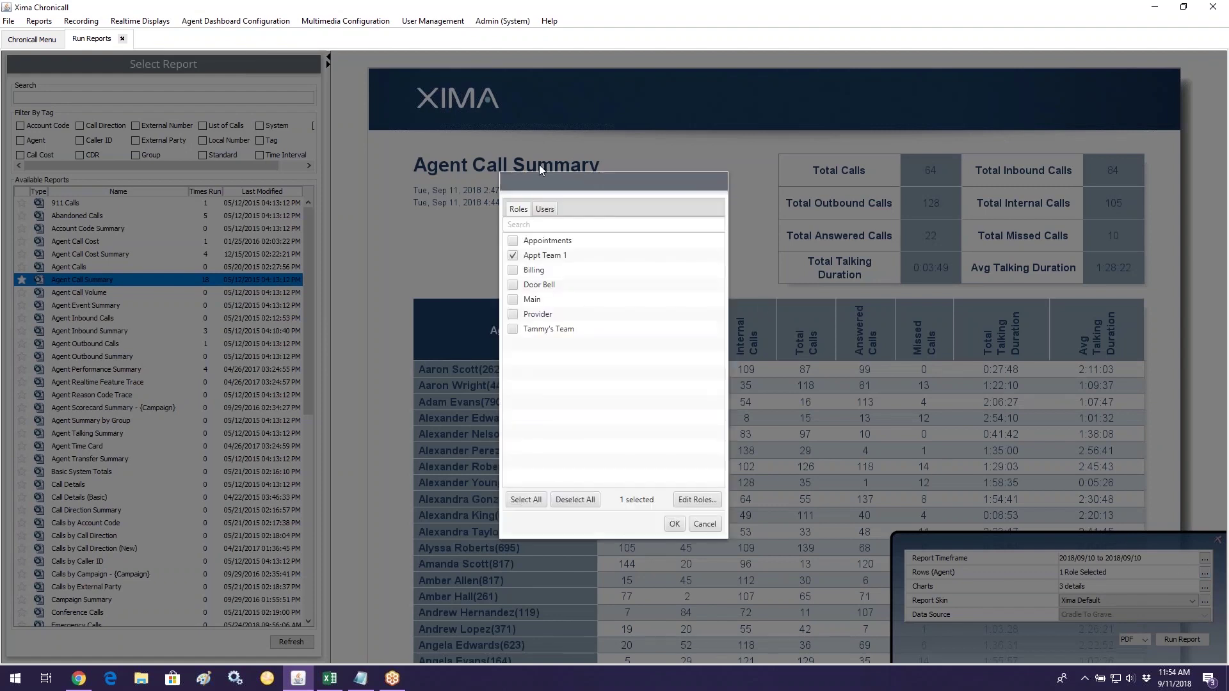
Step: Limit the agent rows to the other team role instead of Appt Team 1
{"action": "left_click", "coordinate": [512, 330]}
{"action": "left_click", "coordinate": [544, 209]}
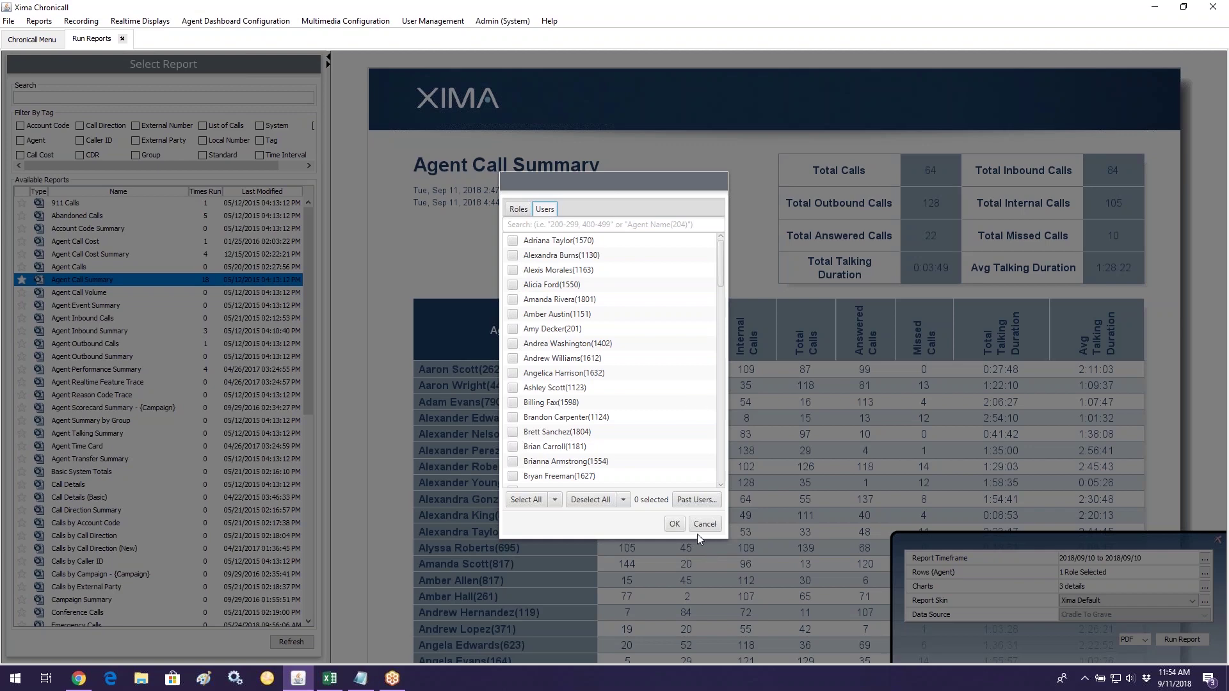
{"action": "left_click", "coordinate": [518, 208]}
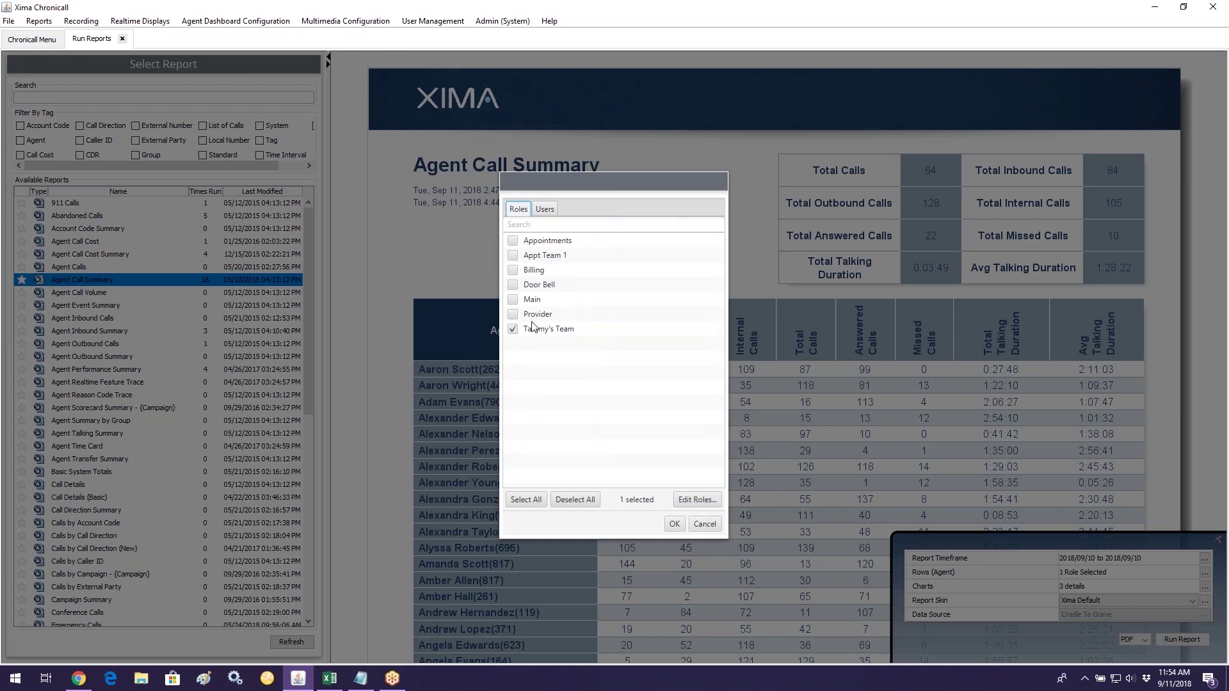
{"action": "left_click", "coordinate": [674, 525]}
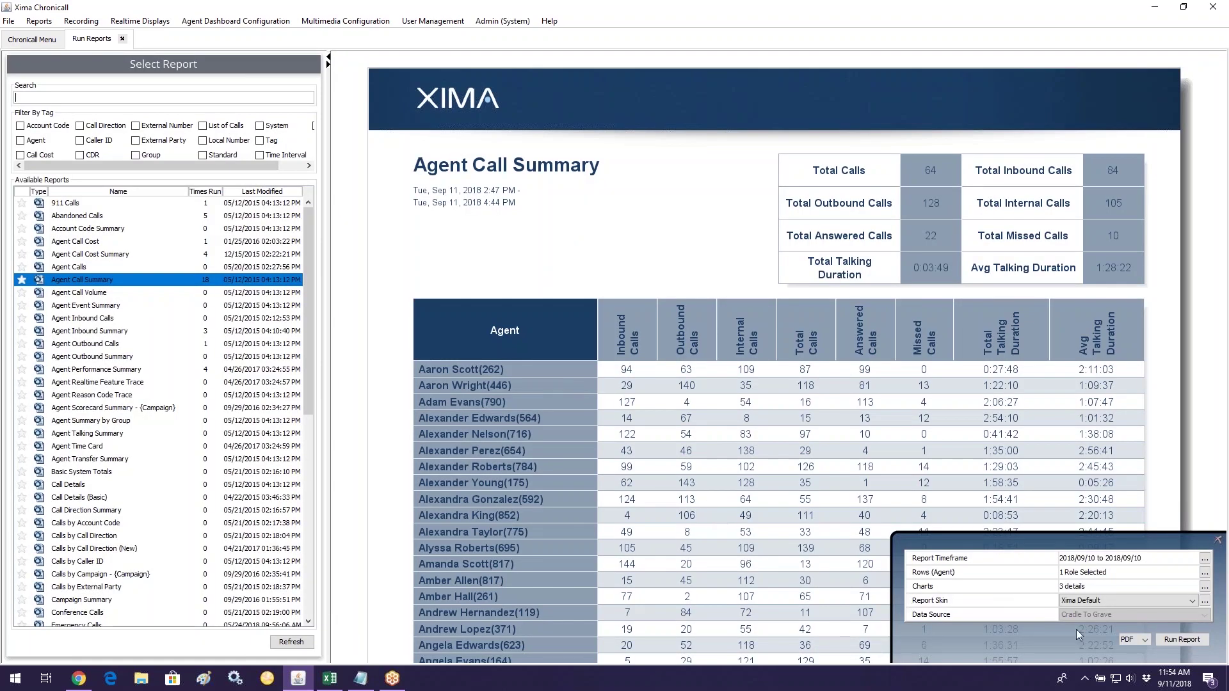
{"action": "left_click", "coordinate": [1205, 587]}
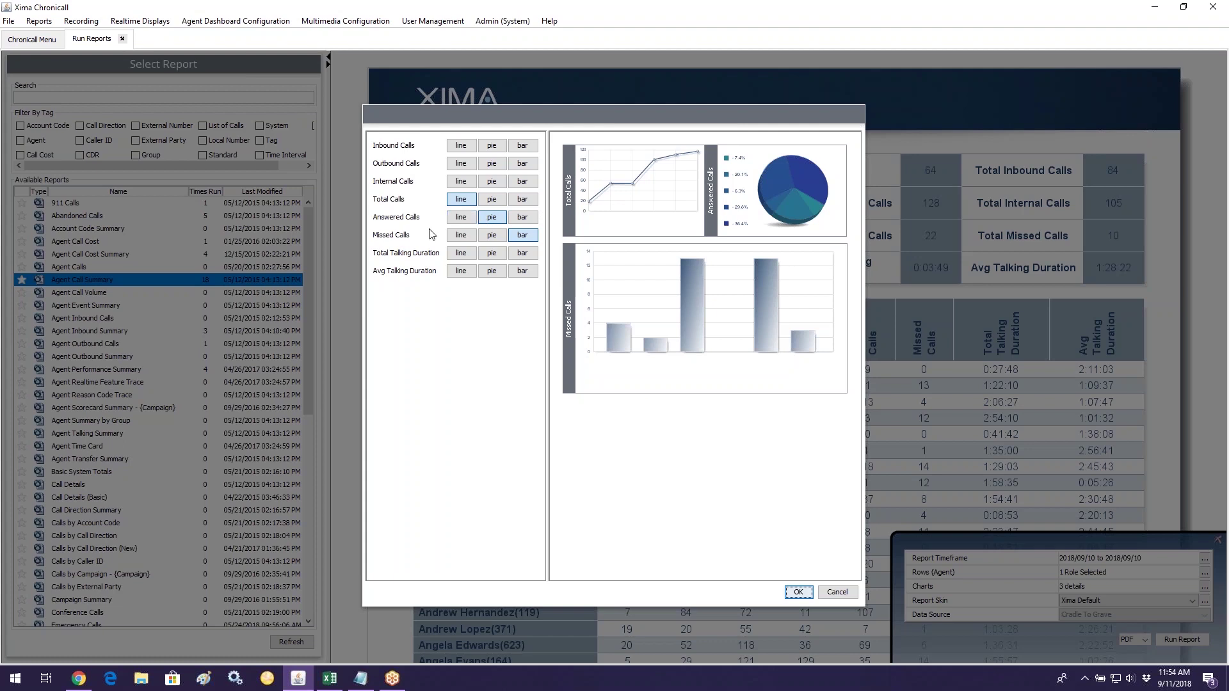
{"action": "left_click", "coordinate": [522, 236]}
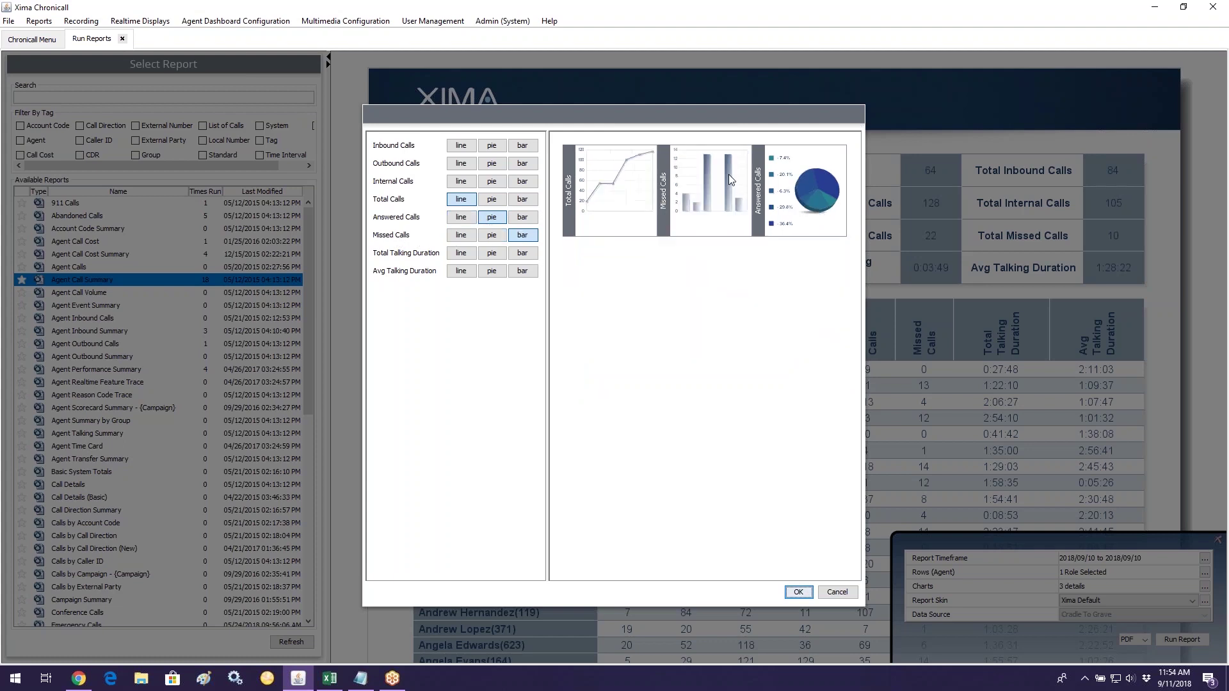
{"action": "left_click_drag", "start_coordinate": [639, 231], "coordinate": [665, 353]}
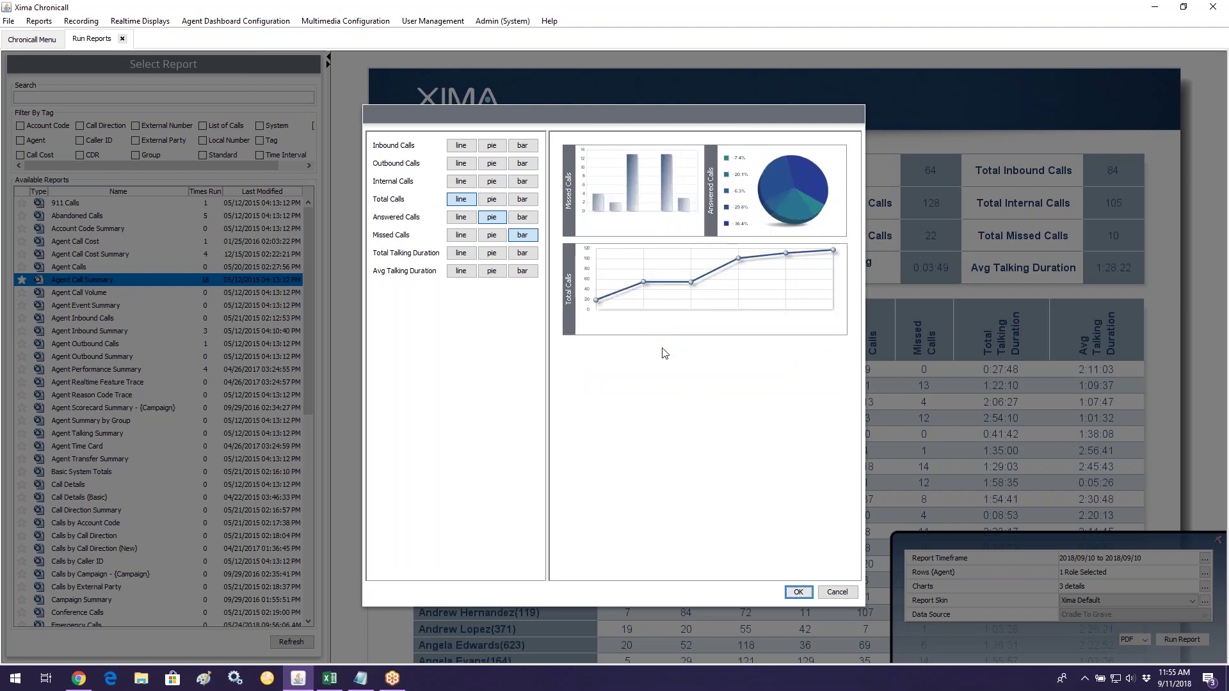
{"action": "left_click_drag", "start_coordinate": [715, 313], "coordinate": [673, 349]}
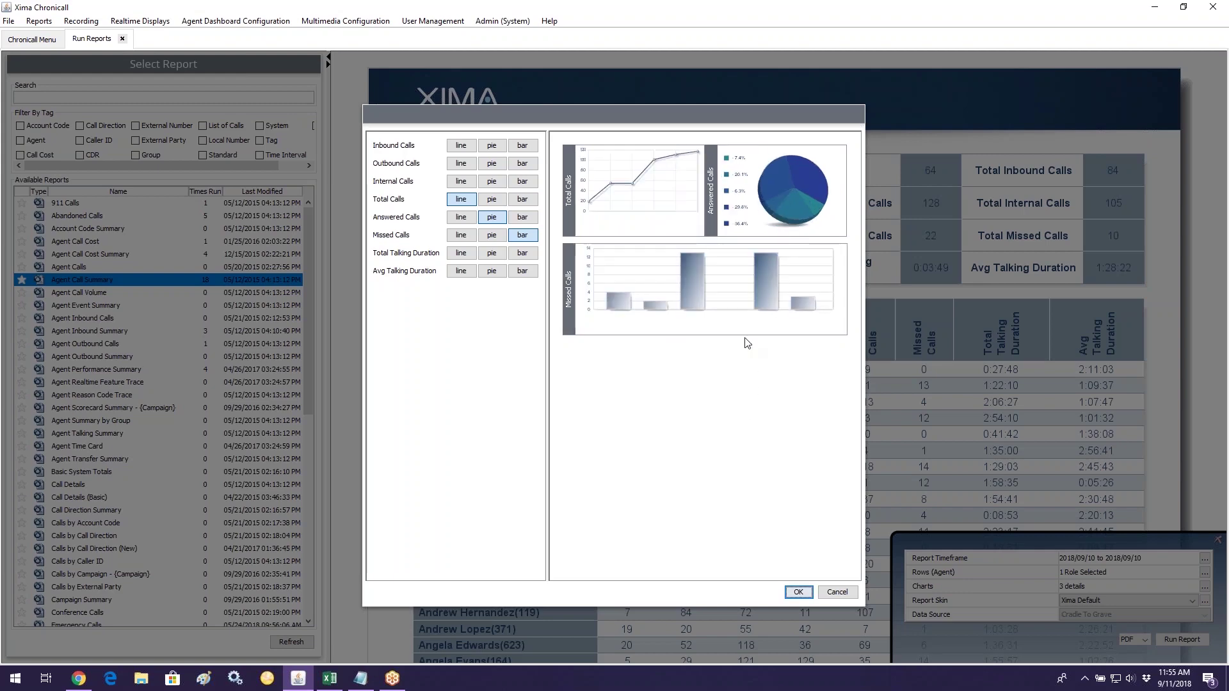
{"action": "left_click", "coordinate": [798, 592]}
Step: Keep PDF as the output format and run the Agent Call Summary report
{"action": "left_click", "coordinate": [1143, 640]}
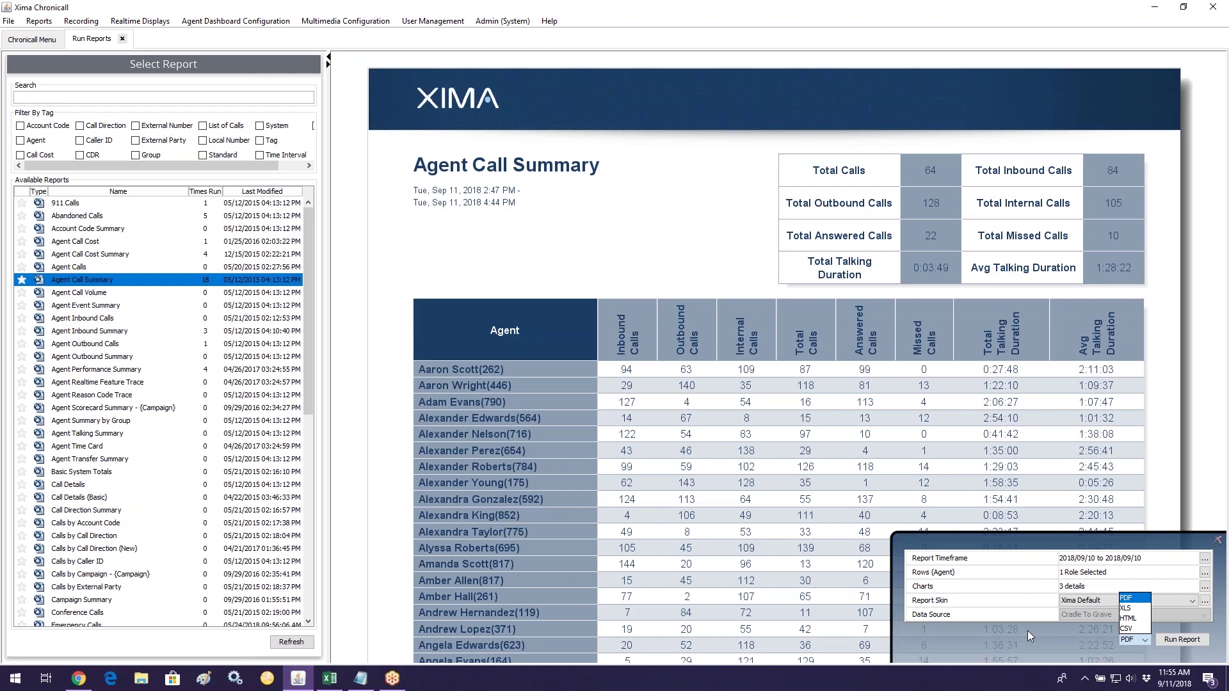
{"action": "left_click", "coordinate": [978, 647]}
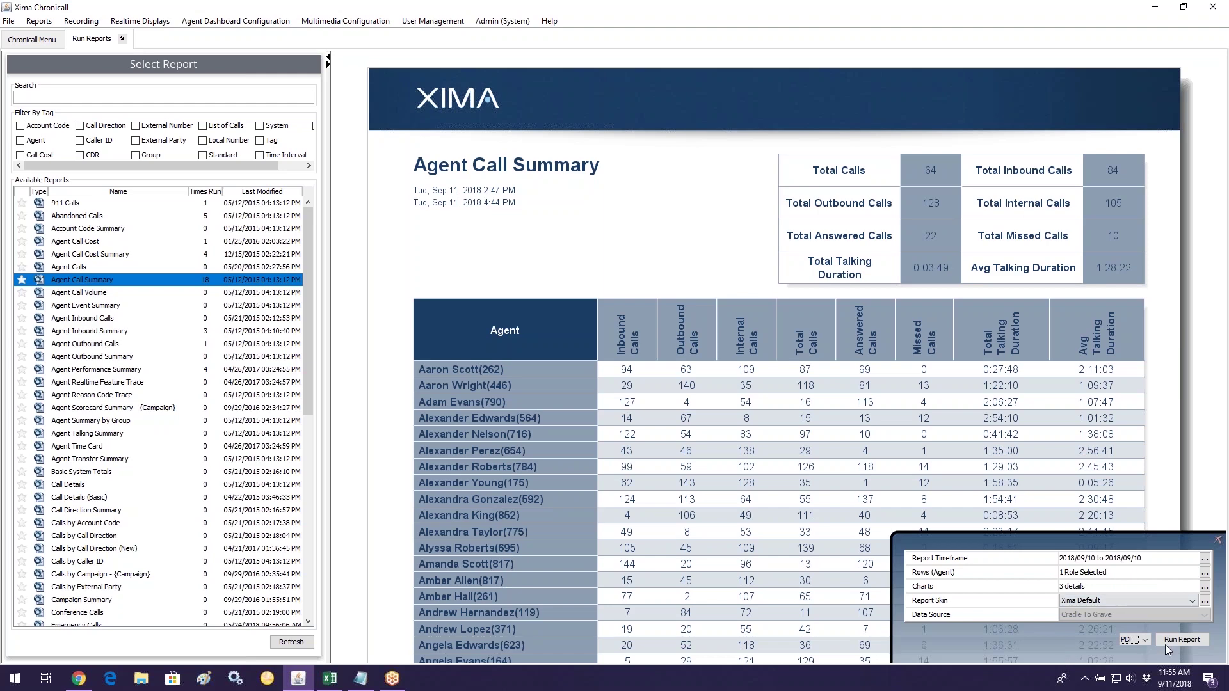
{"action": "key", "text": "Return"}
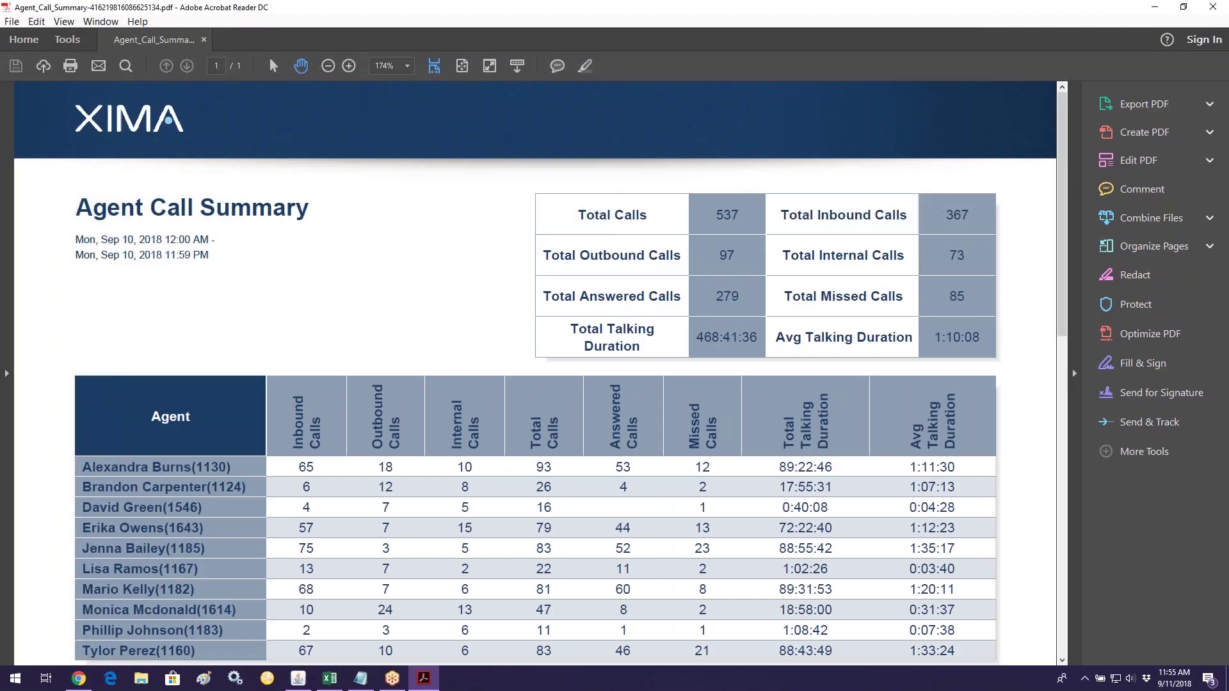
Step: Hide the Tools pane, zoom the page out to fit, and close both popups
{"action": "left_click", "coordinate": [1075, 374]}
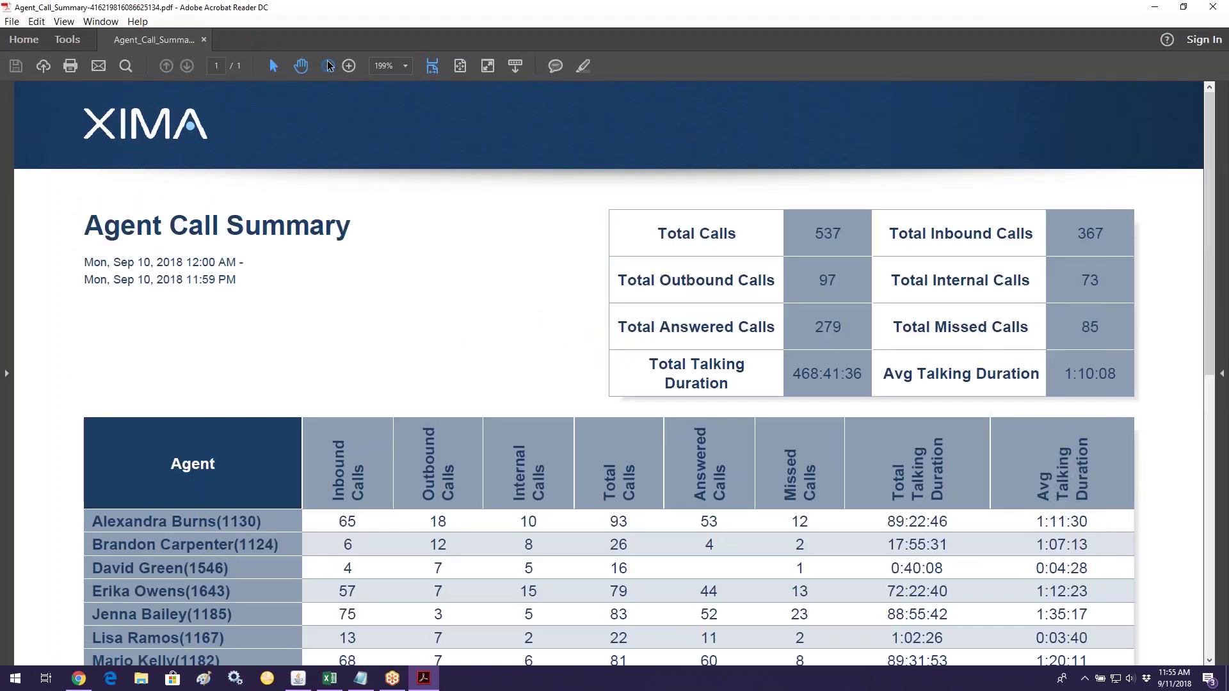
{"action": "left_click", "coordinate": [328, 65]}
{"action": "left_click", "coordinate": [328, 65]}
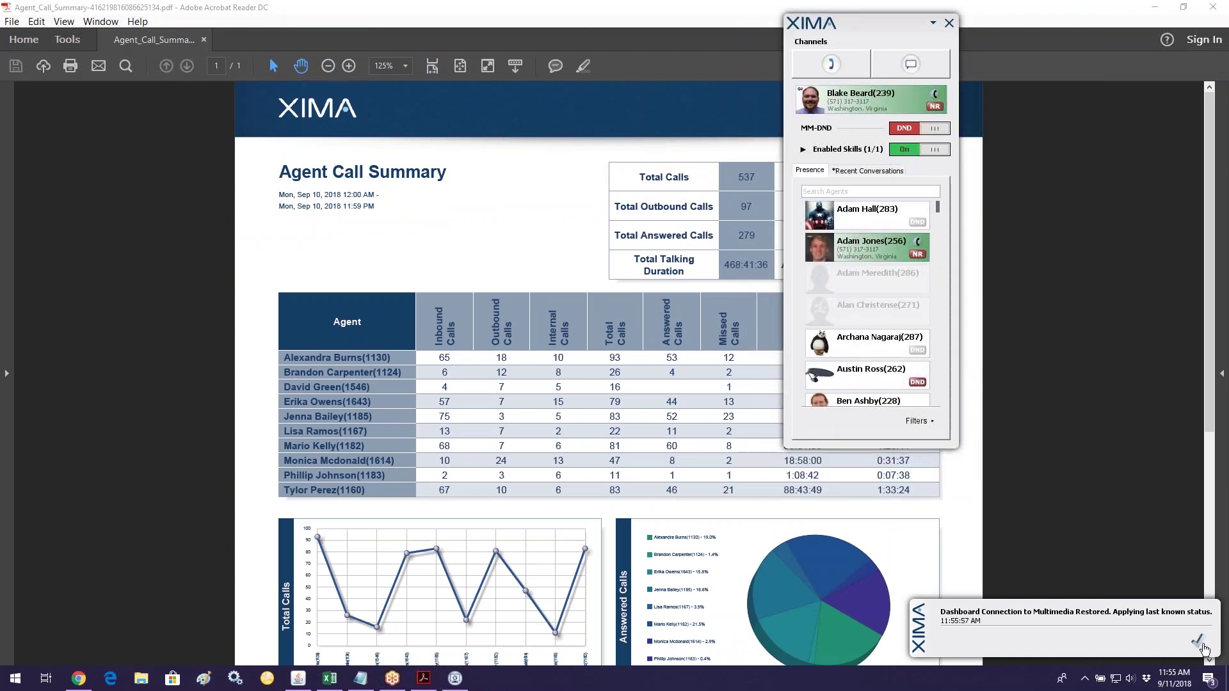
{"action": "left_click", "coordinate": [1206, 618]}
{"action": "left_click", "coordinate": [933, 24]}
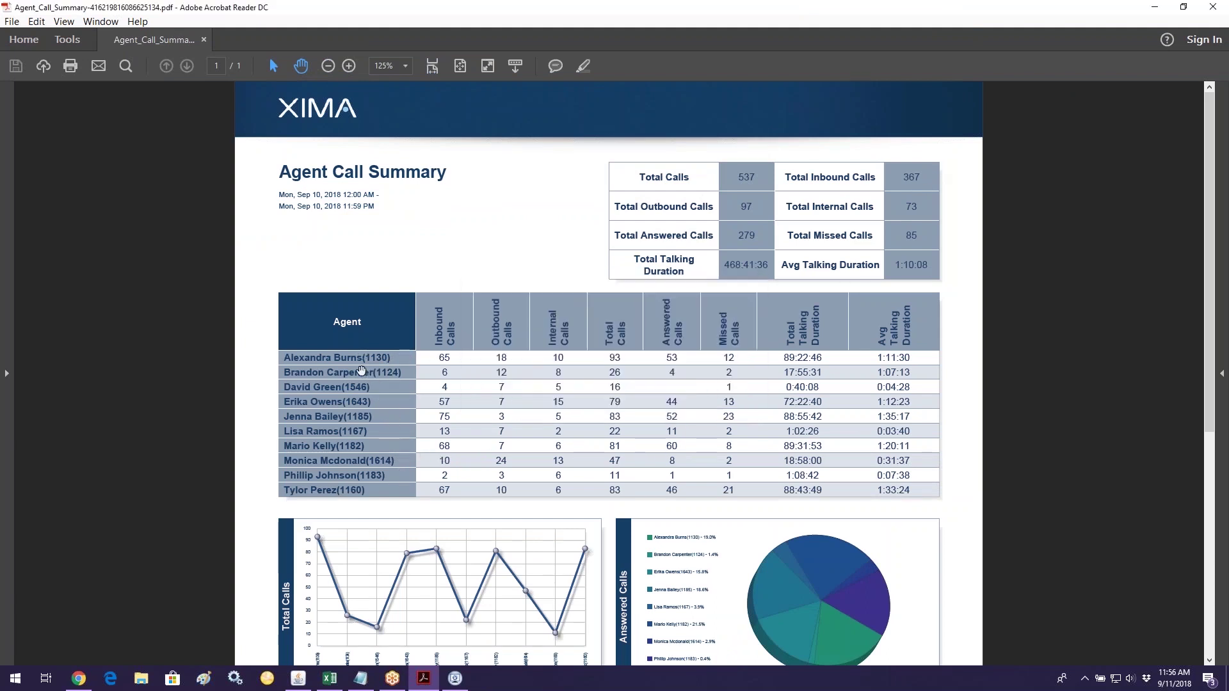
Step: Scroll through the PDF charts and briefly select the missed-calls value 23
{"action": "scroll", "coordinate": [402, 464], "scroll_direction": "down", "scroll_amount": 5}
{"action": "scroll", "coordinate": [402, 464], "scroll_direction": "down", "scroll_amount": 3}
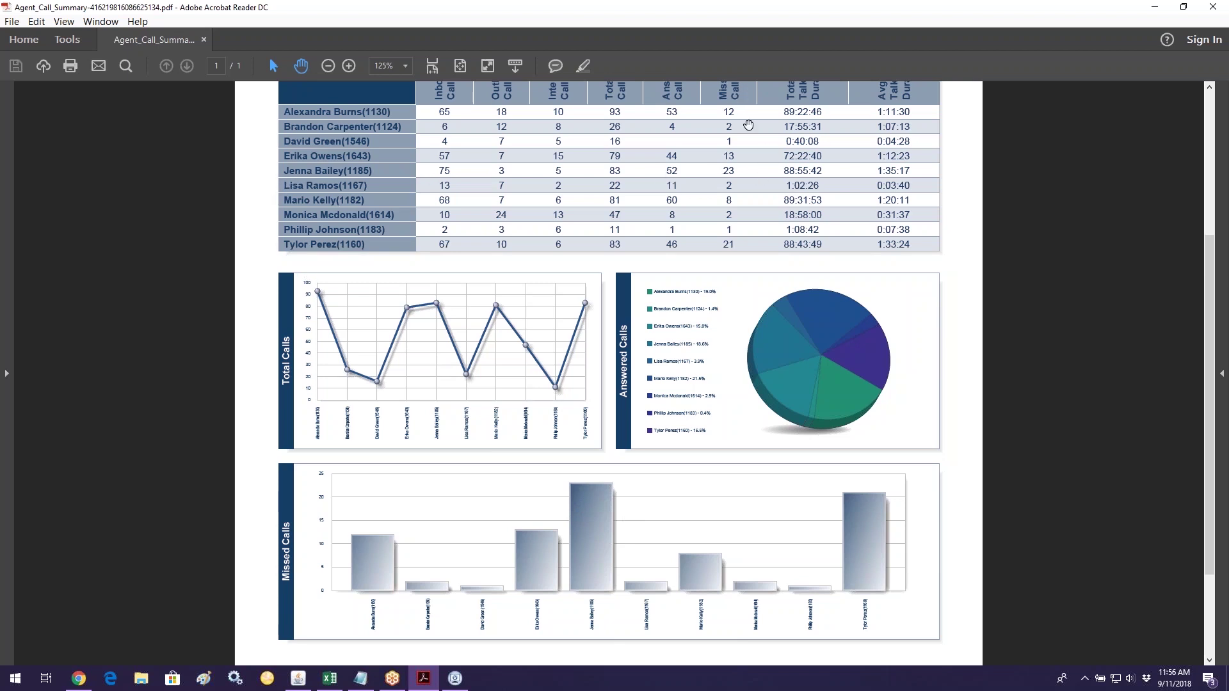
{"action": "scroll", "coordinate": [738, 121], "scroll_direction": "up", "scroll_amount": 2}
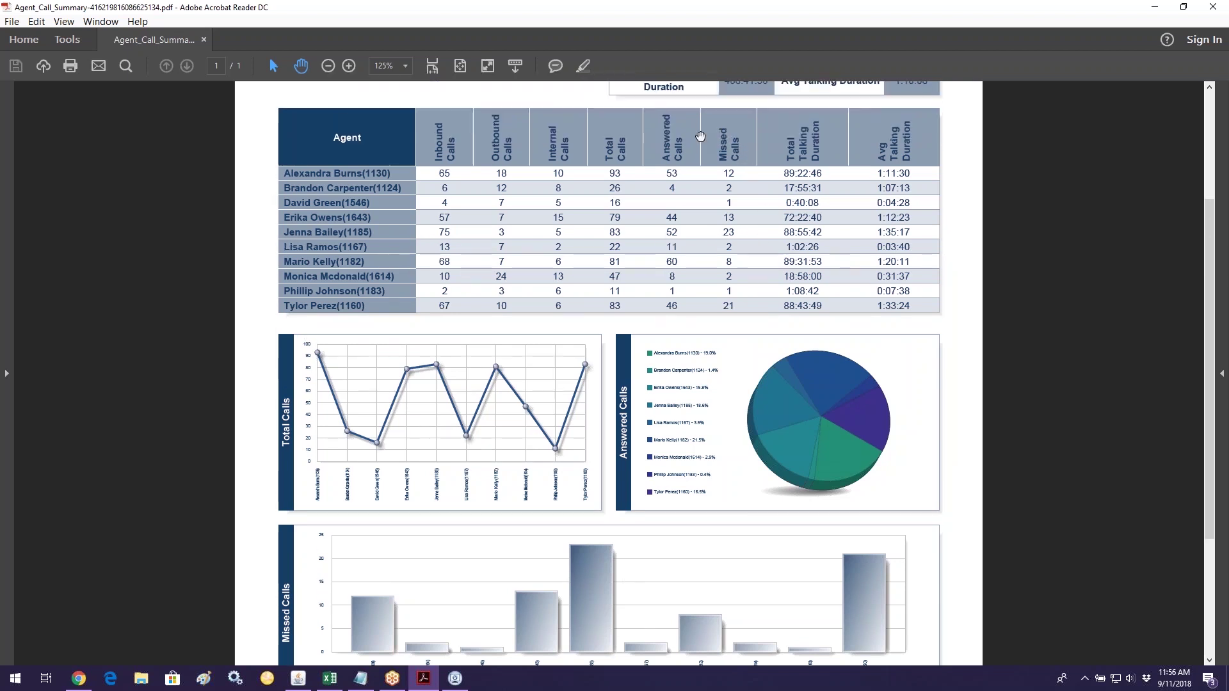
{"action": "double_click", "coordinate": [730, 232]}
{"action": "scroll", "coordinate": [720, 430], "scroll_direction": "up", "scroll_amount": 6}
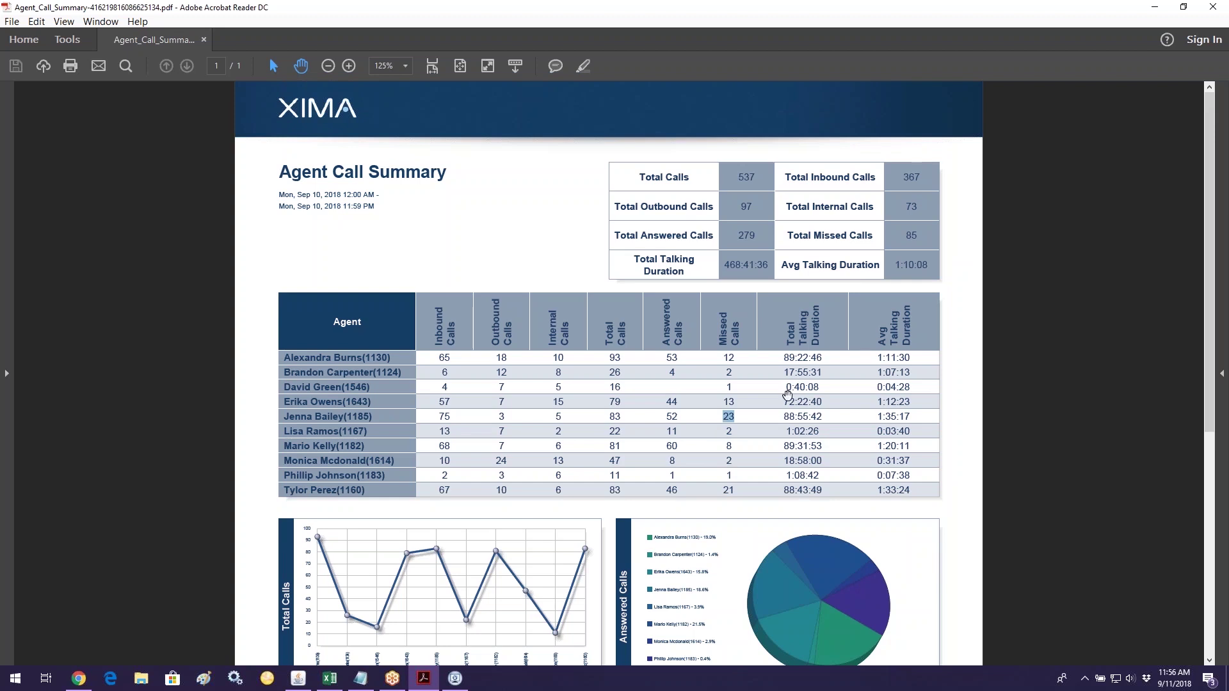
{"action": "left_click", "coordinate": [713, 369]}
{"action": "left_click_drag", "start_coordinate": [791, 177], "coordinate": [875, 179]}
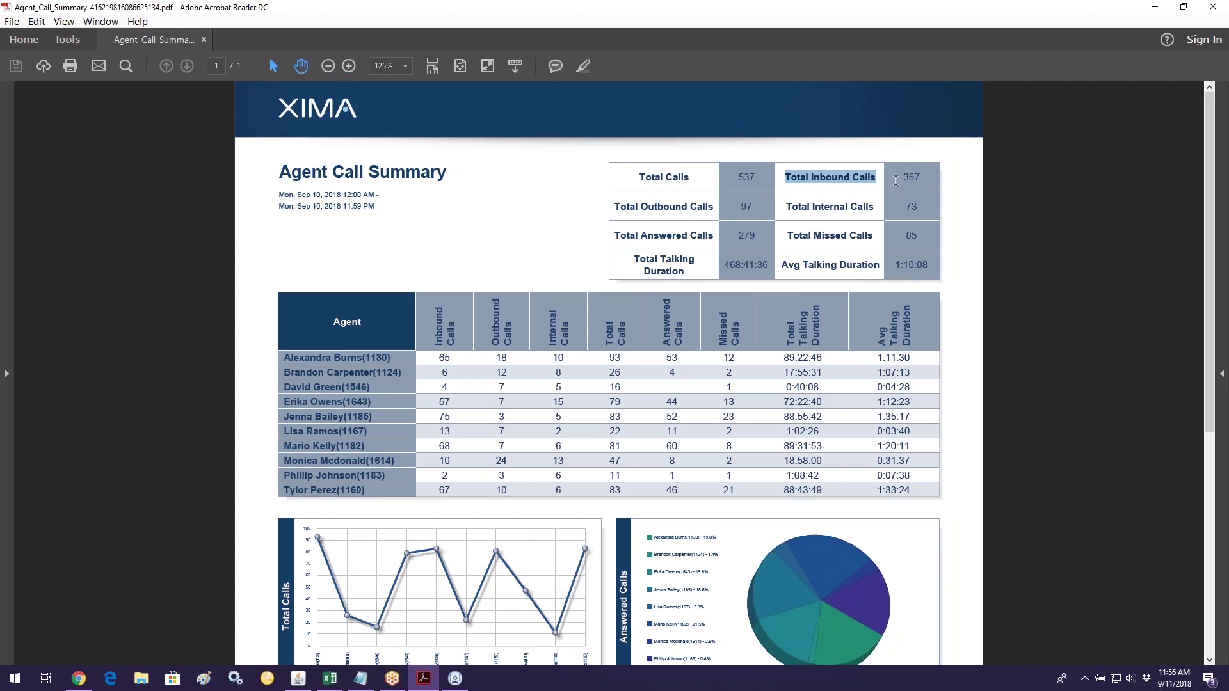
{"action": "left_click_drag", "start_coordinate": [923, 176], "coordinate": [899, 173]}
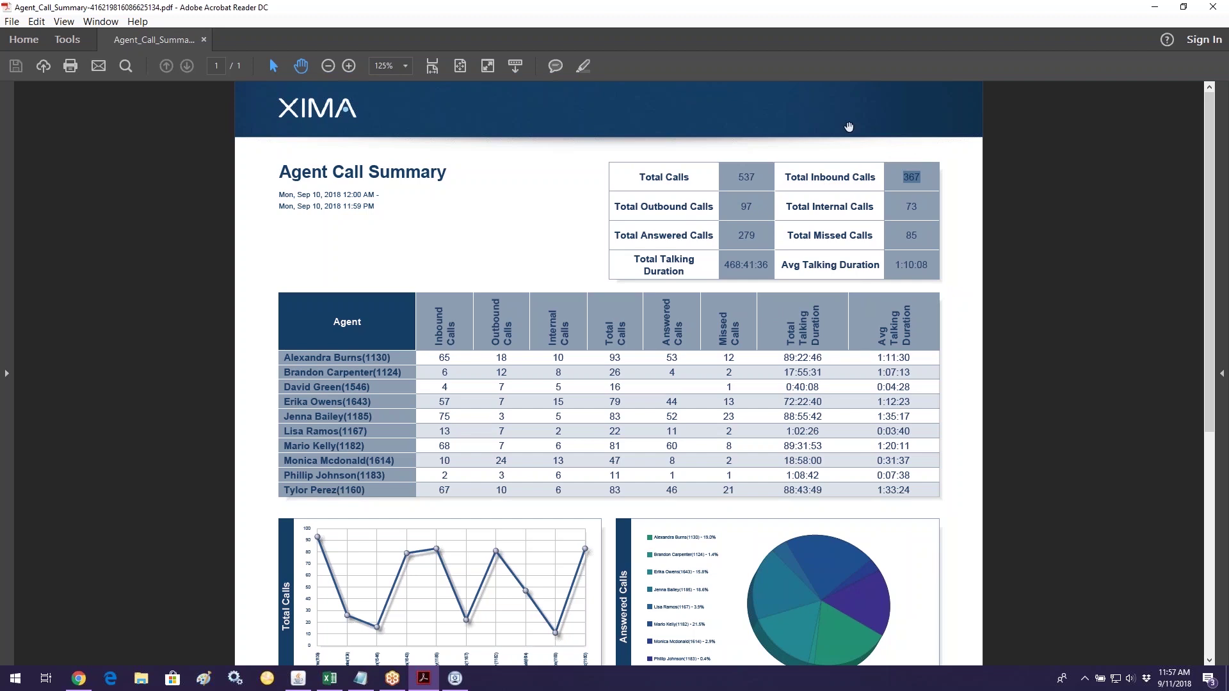
{"action": "left_click_drag", "start_coordinate": [785, 179], "coordinate": [922, 179]}
{"action": "left_click", "coordinate": [914, 178]}
Step: Close the PDF viewer and browse agent reports, ending on the Agent Performance Summary preview
{"action": "left_click", "coordinate": [1221, 11]}
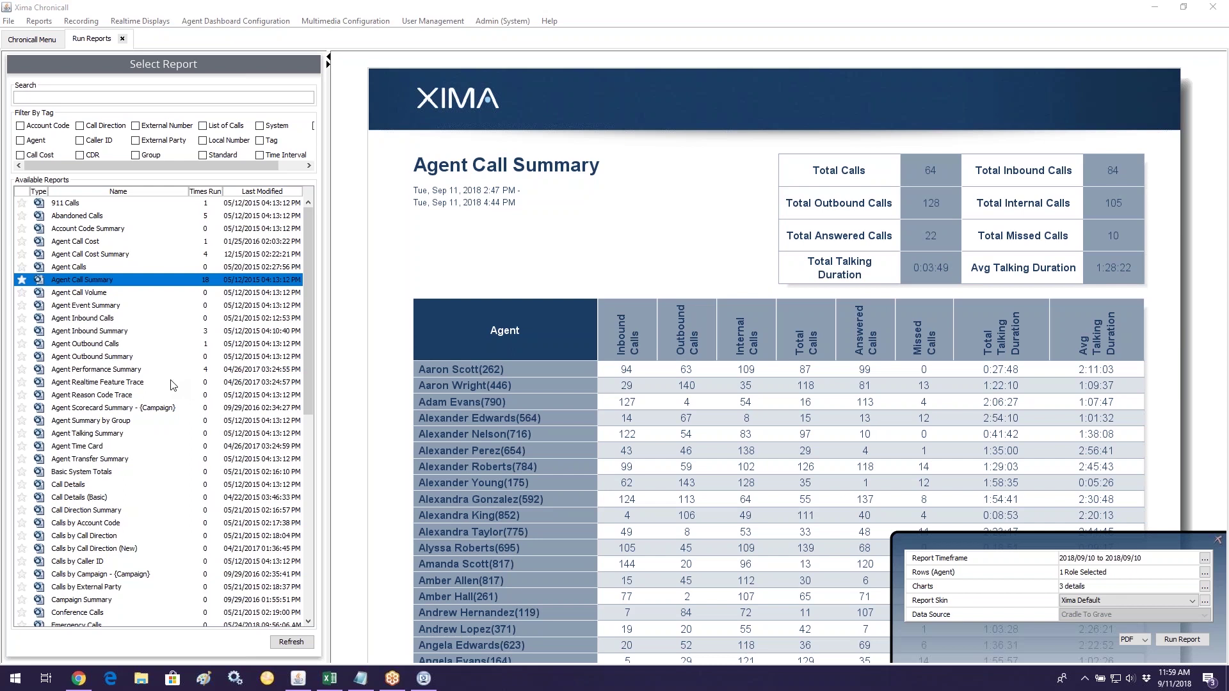
{"action": "left_click", "coordinate": [152, 383]}
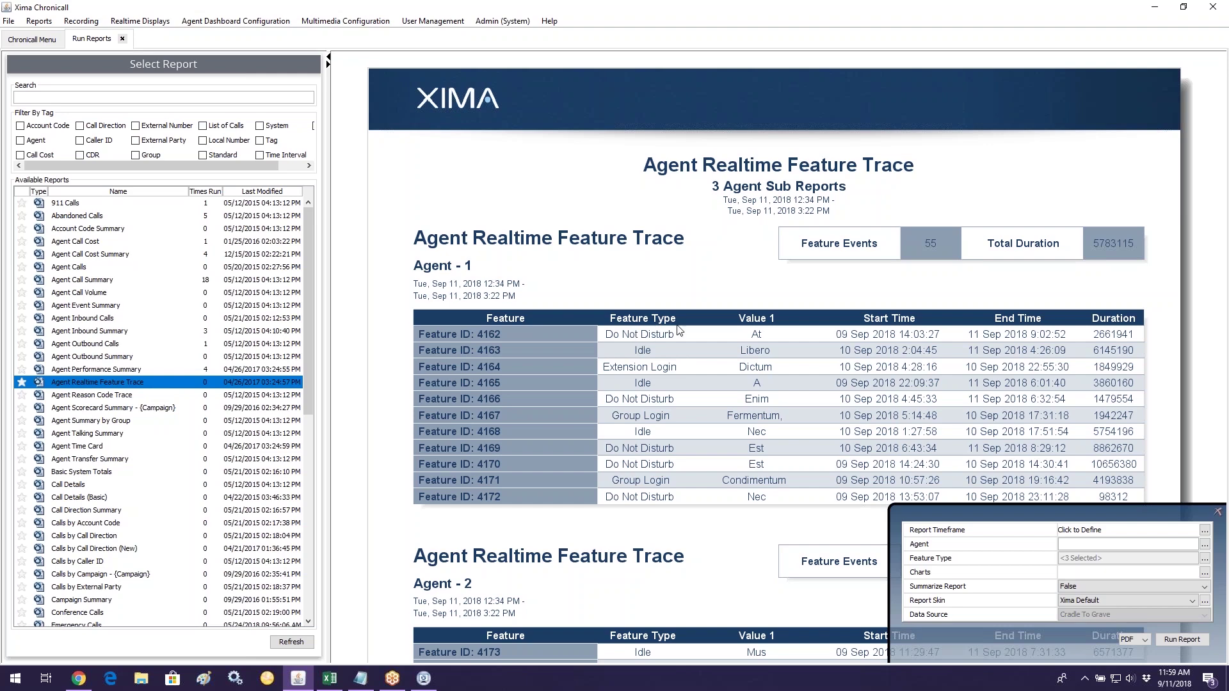
{"action": "left_click", "coordinate": [154, 406]}
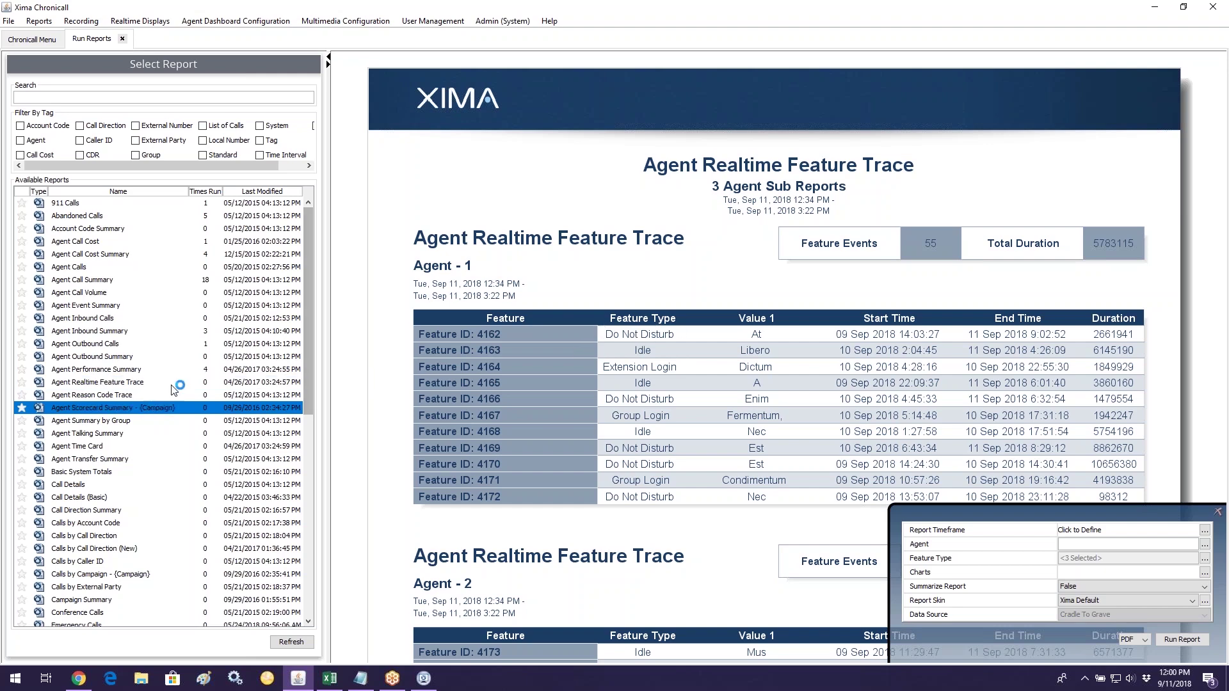
{"action": "left_click", "coordinate": [127, 394]}
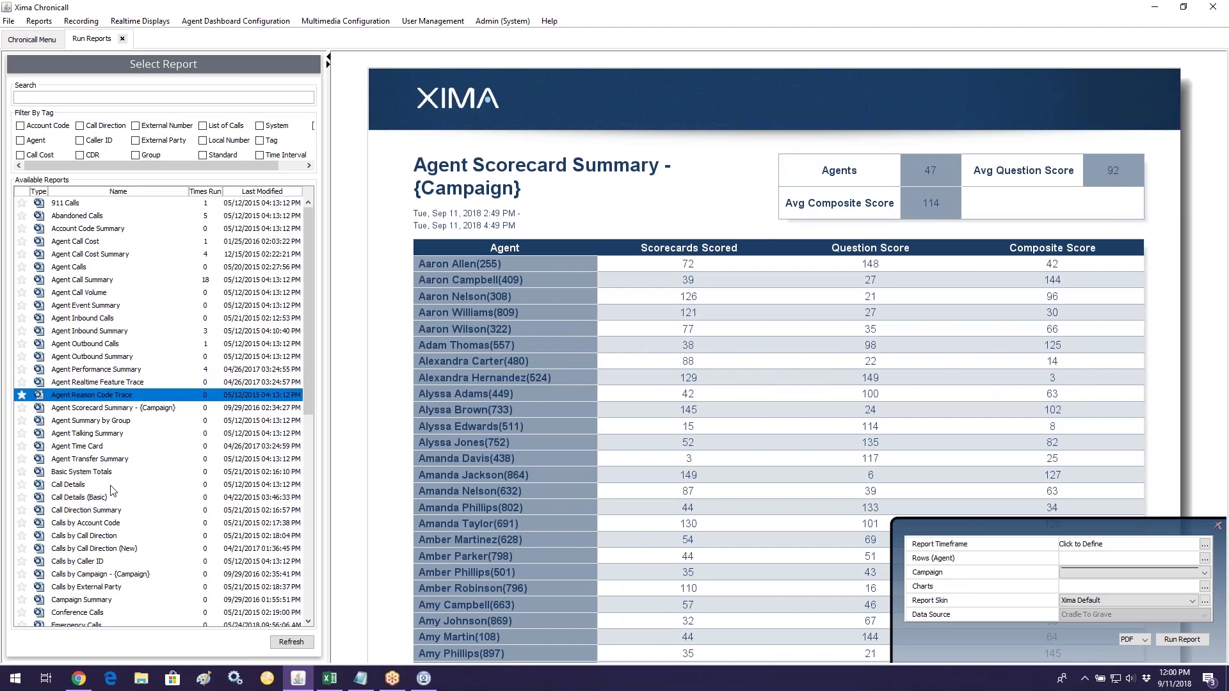
{"action": "left_click", "coordinate": [117, 369]}
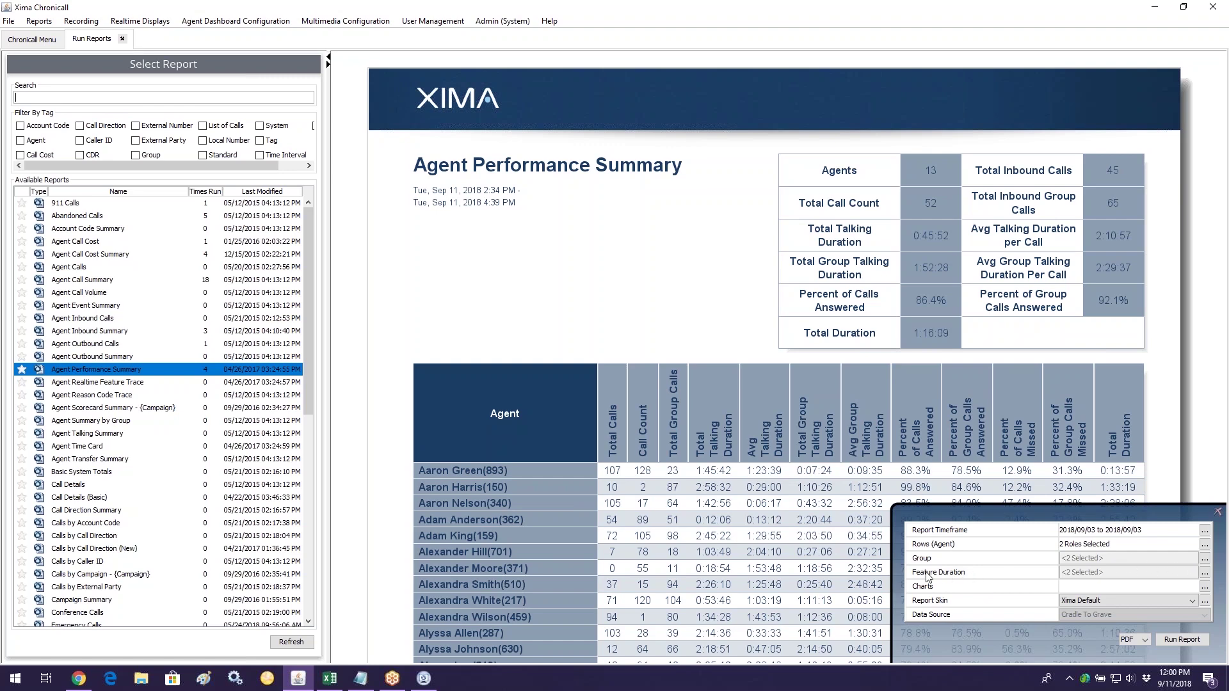
{"action": "left_click", "coordinate": [1205, 572]}
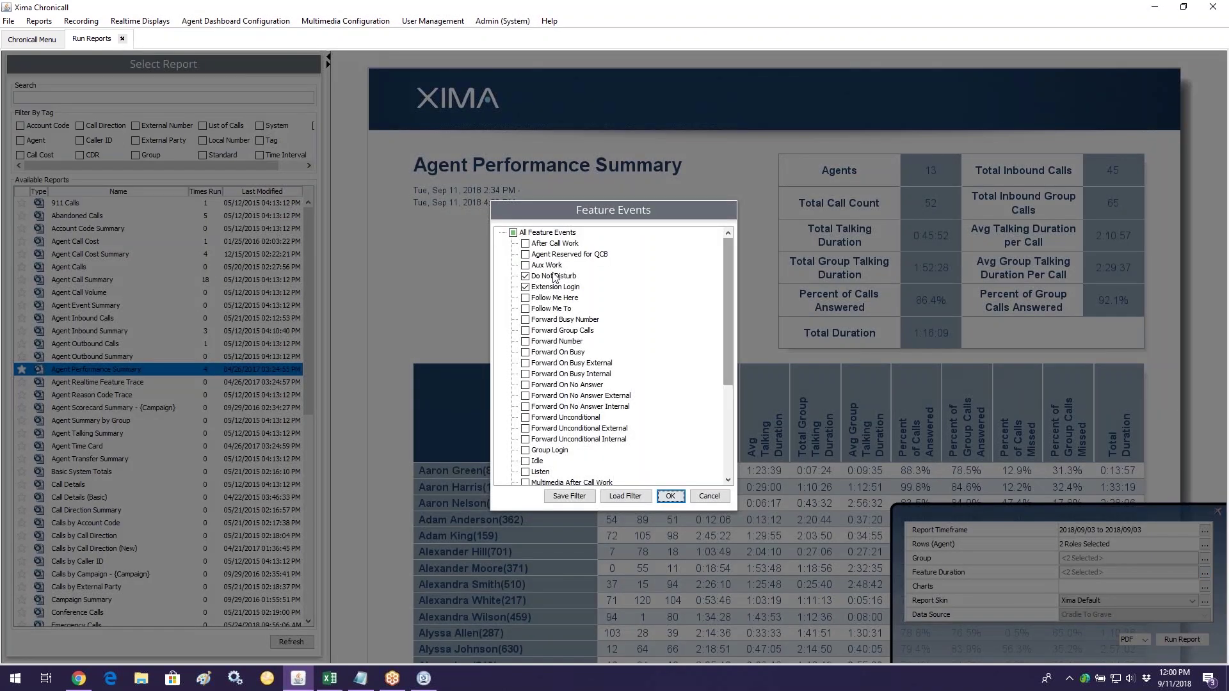
{"action": "left_click", "coordinate": [549, 452]}
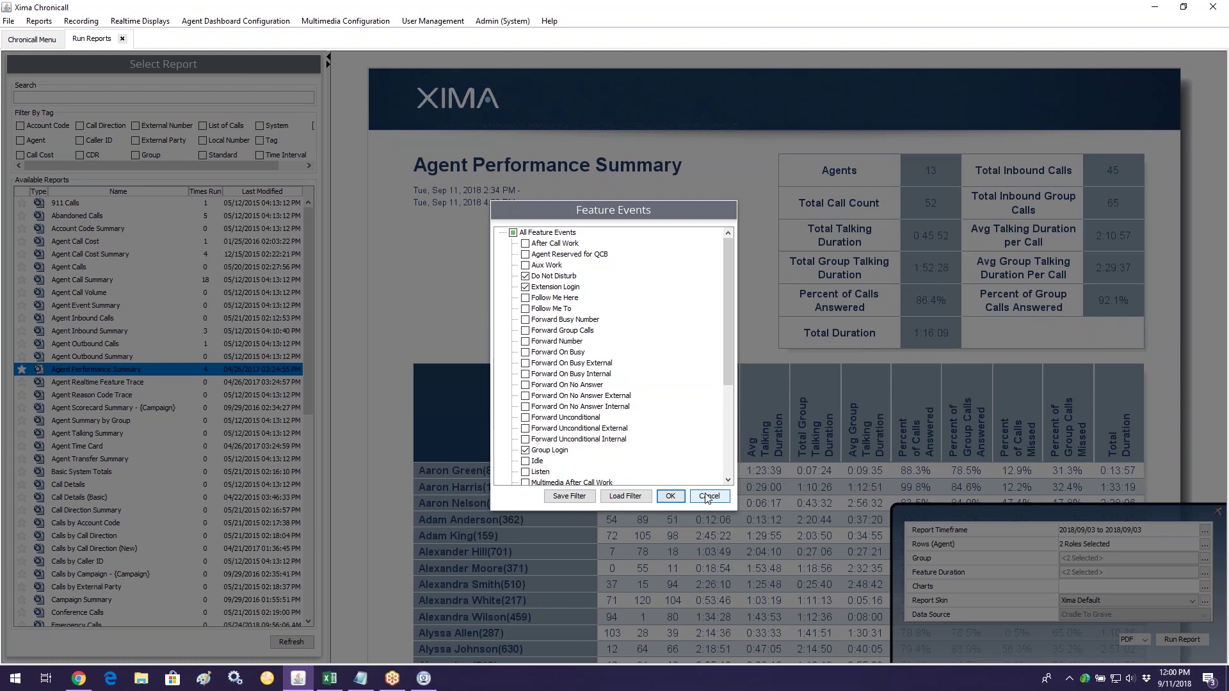
{"action": "key", "text": "Escape"}
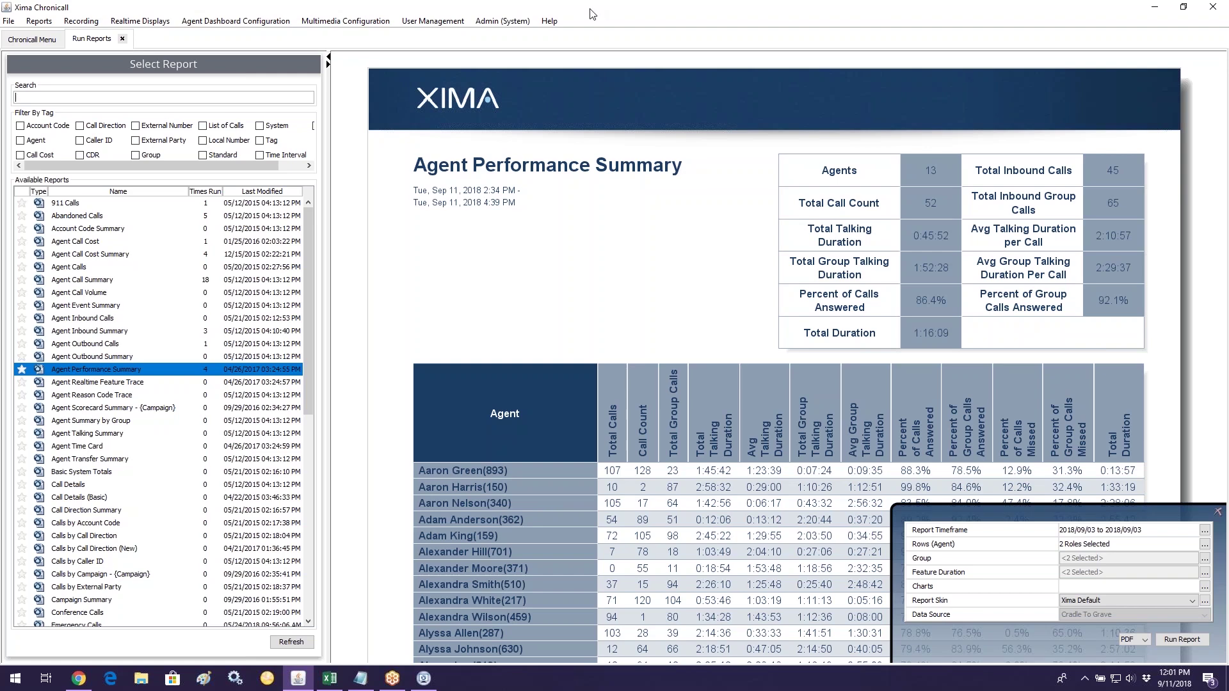
Step: Search 'group summary' and preview the Group Summary by Agent report
{"action": "type", "text": "agent group"}
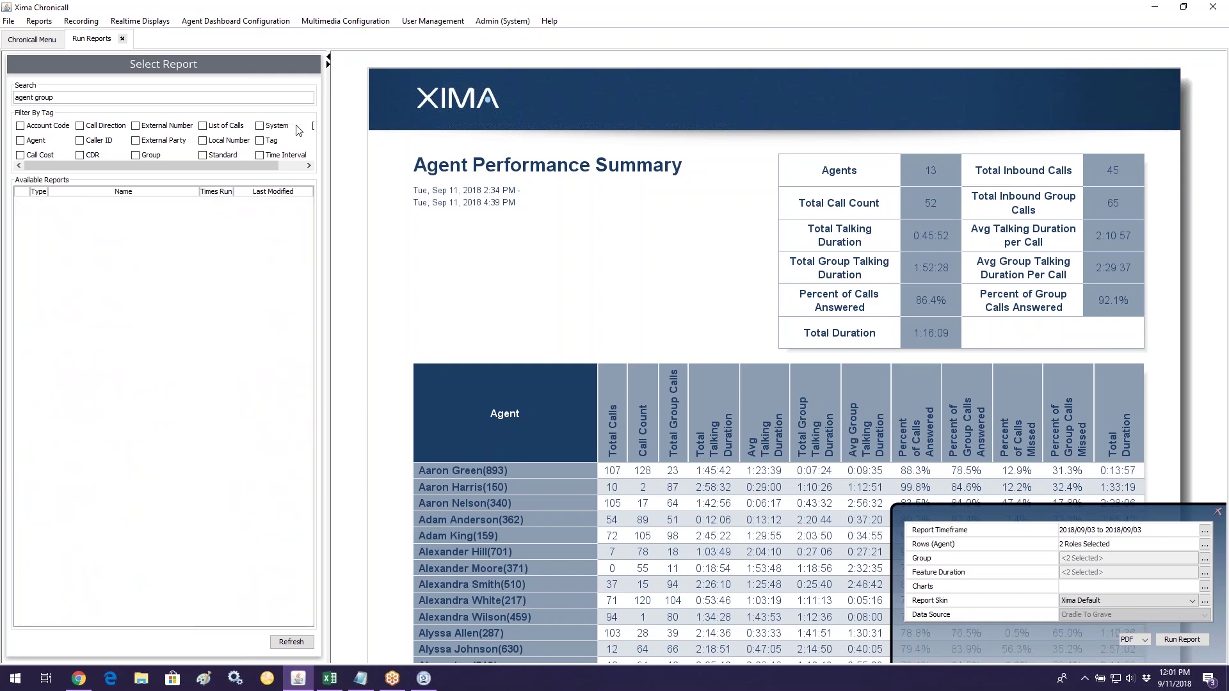
{"action": "key", "text": "BackSpace"}
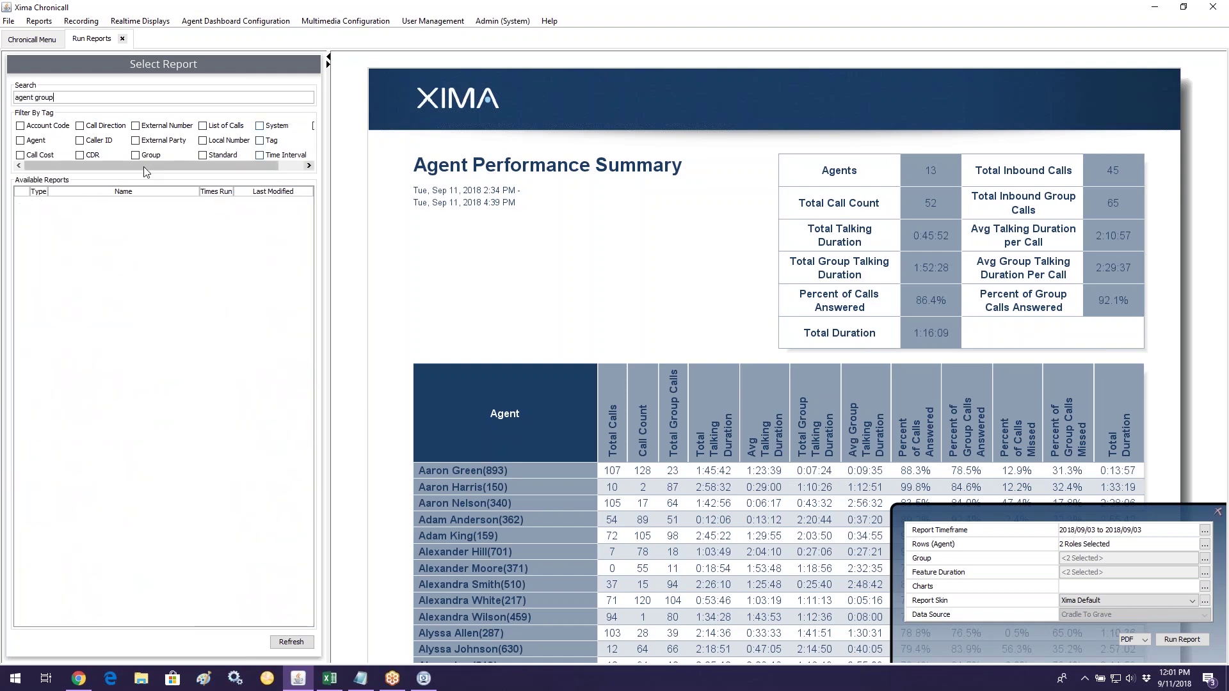
{"action": "key", "text": "BackSpace"}
{"action": "key", "text": "BackSpace"}
{"action": "key", "text": "BackSpace"}
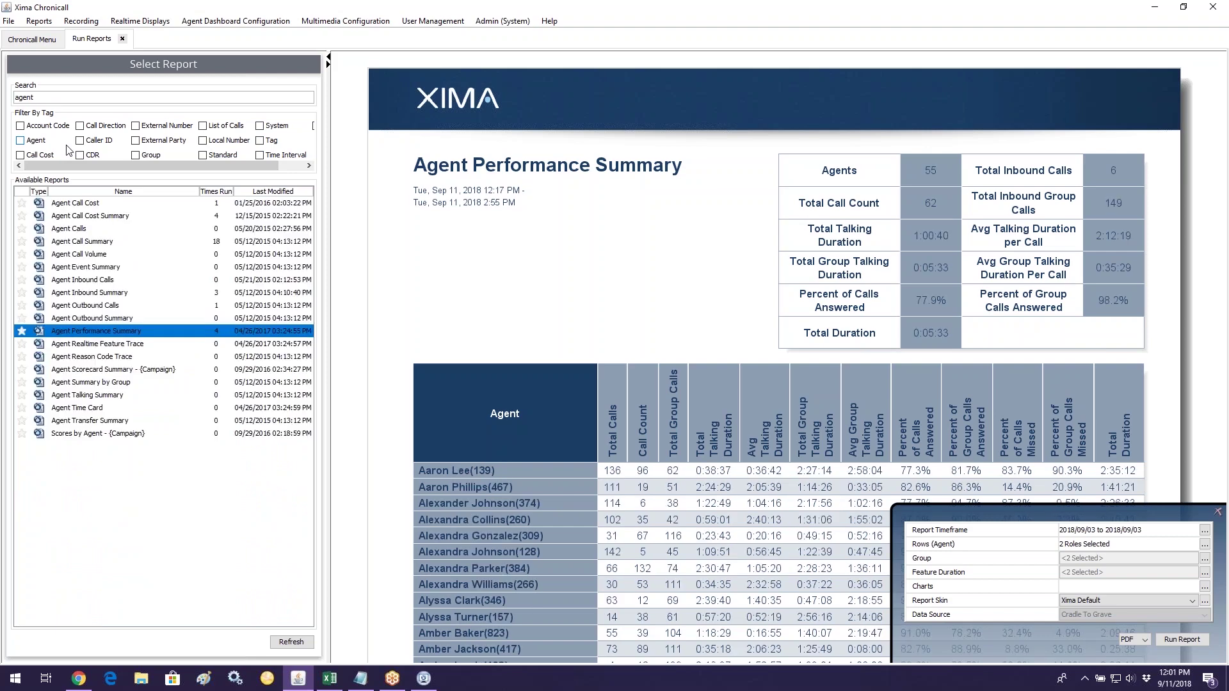
{"action": "key", "text": "BackSpace"}
{"action": "key", "text": "BackSpace"}
{"action": "key", "text": "BackSpace"}
{"action": "key", "text": "BackSpace"}
{"action": "key", "text": "BackSpace"}
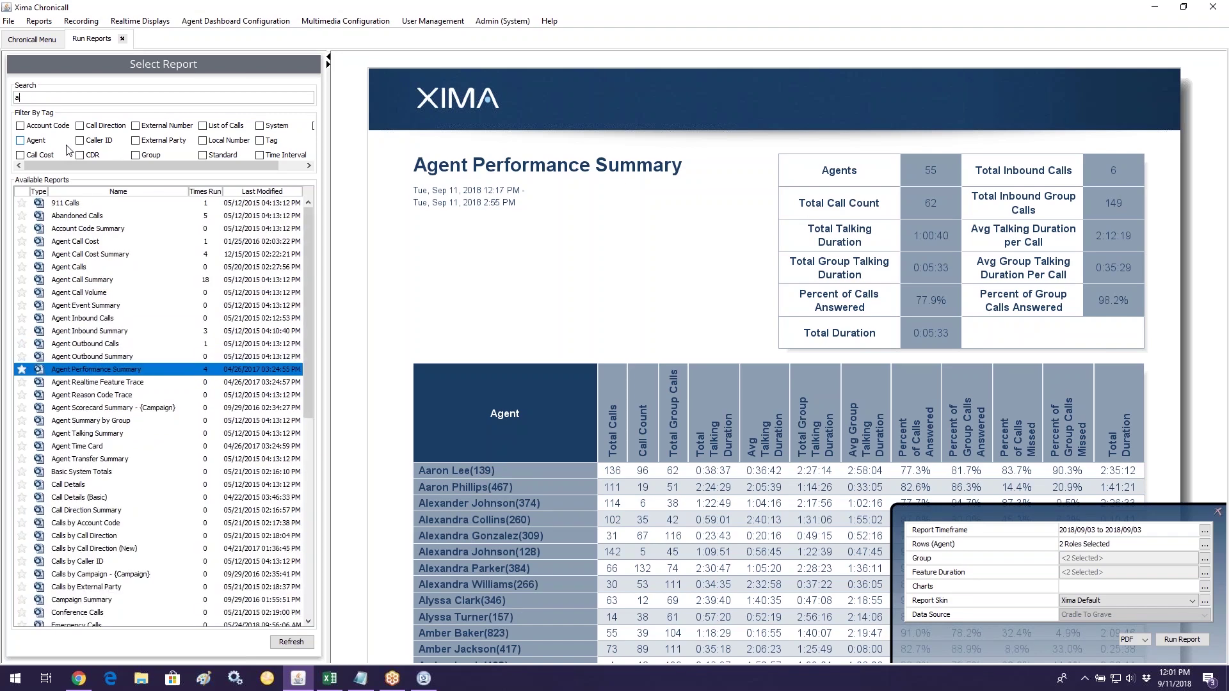
{"action": "type", "text": "group"}
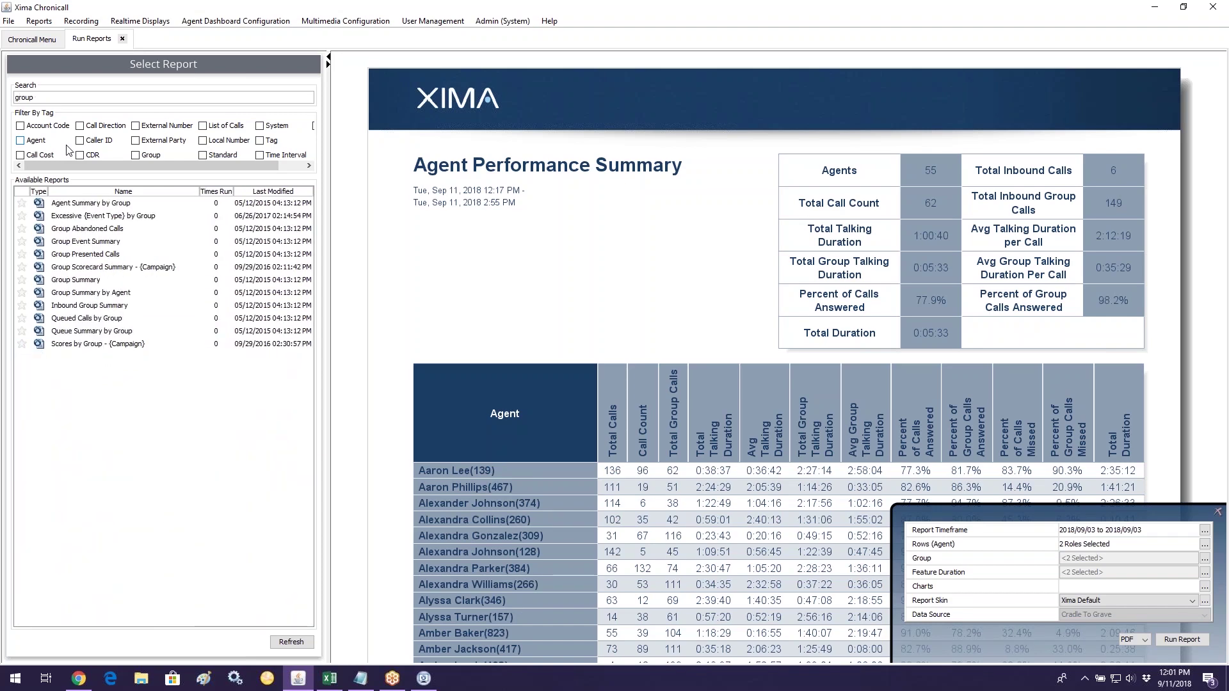
{"action": "type", "text": " summary"}
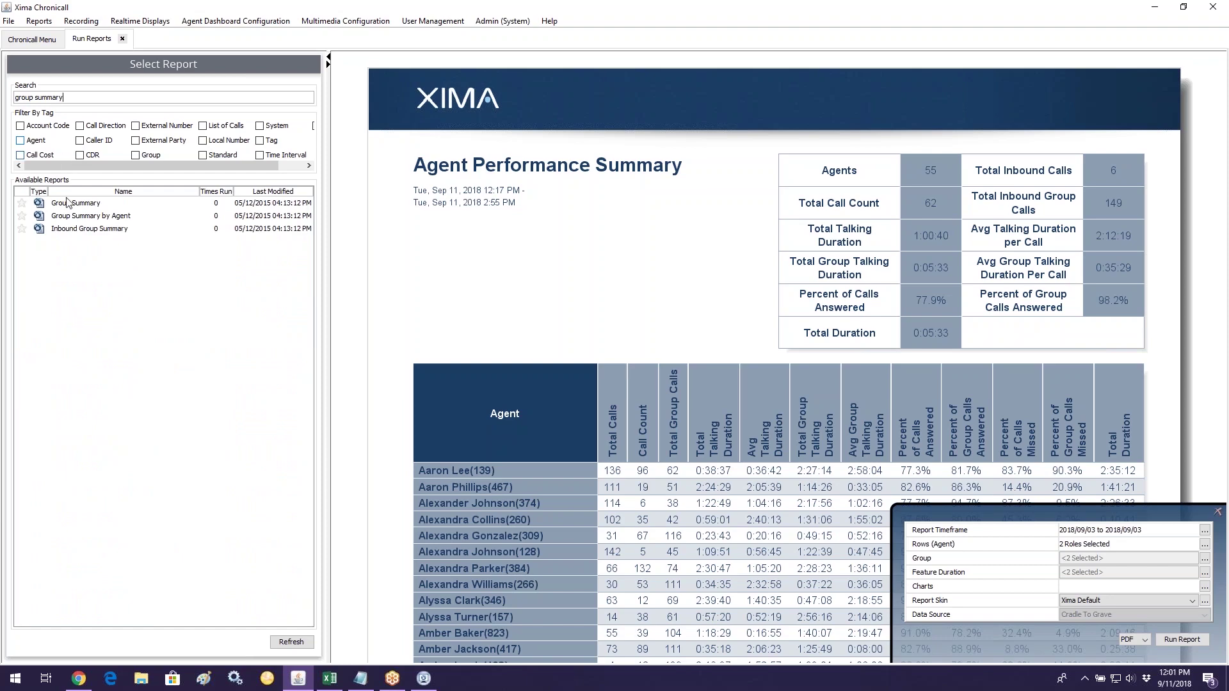
{"action": "left_click", "coordinate": [94, 217]}
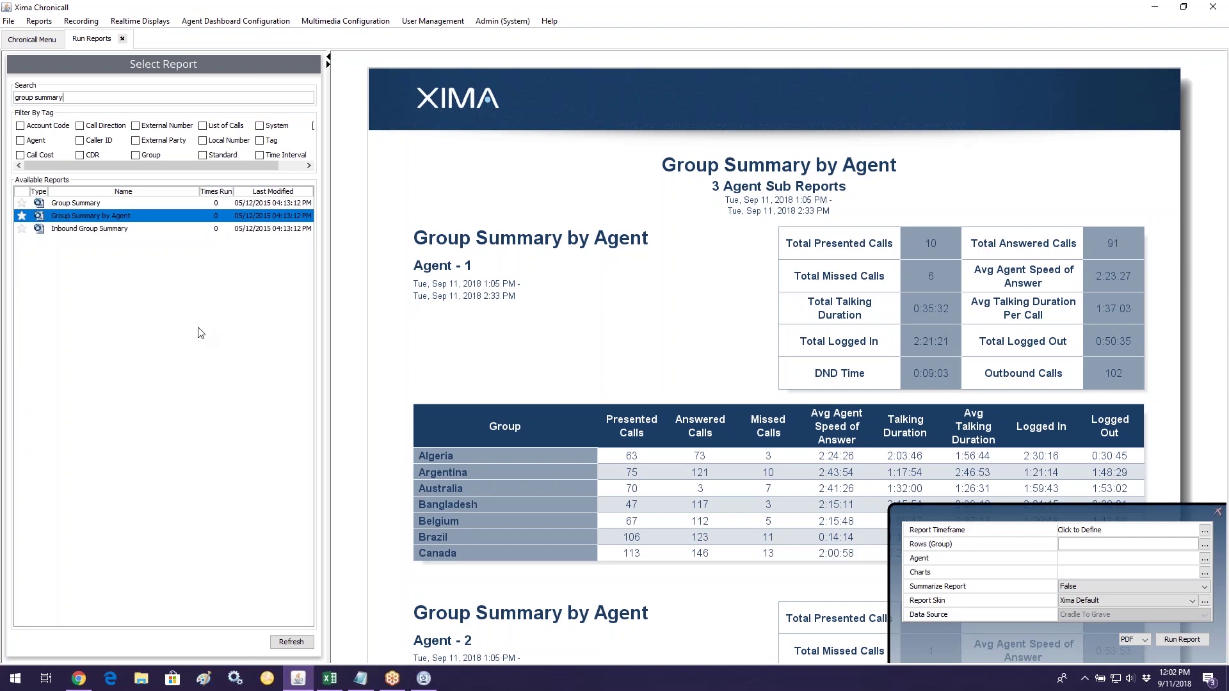
Step: Replace the search with 'agent summary' and preview the Agent Summary by Group report
{"action": "left_click_drag", "start_coordinate": [73, 100], "coordinate": [4, 99]}
{"action": "type", "text": "agnet"}
{"action": "key", "text": "BackSpace"}
{"action": "key", "text": "BackSpace"}
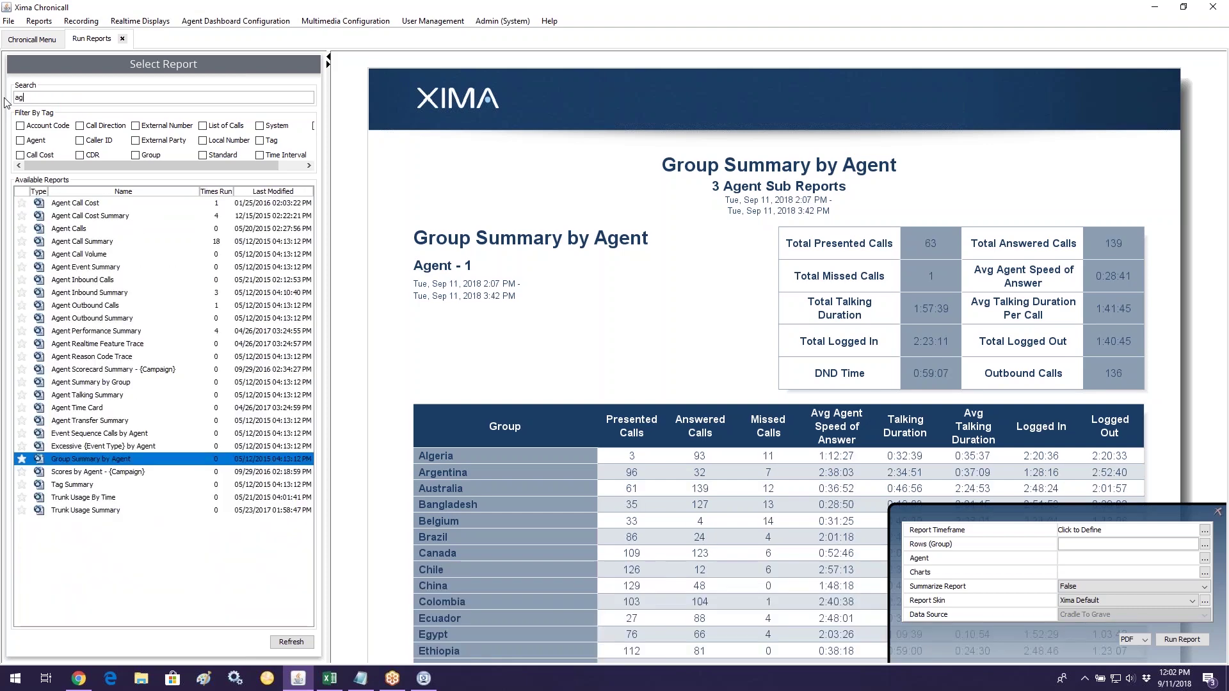
{"action": "key", "text": "BackSpace"}
{"action": "type", "text": "geng"}
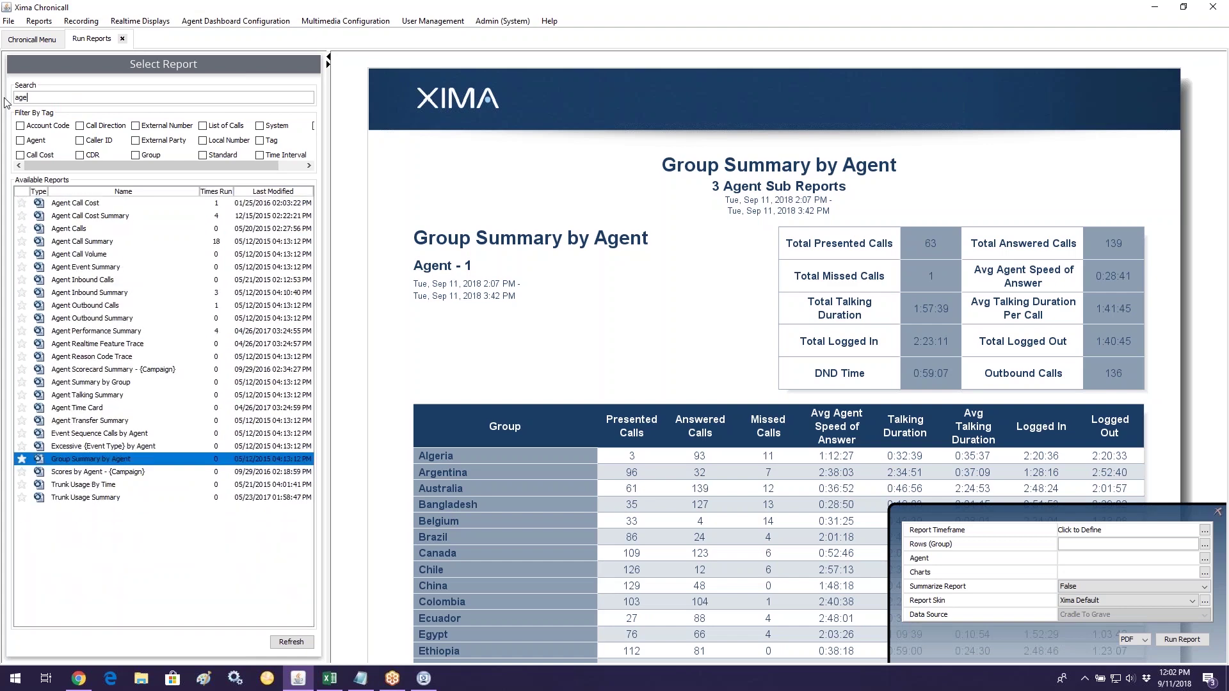
{"action": "key", "text": "BackSpace"}
{"action": "key", "text": "BackSpace"}
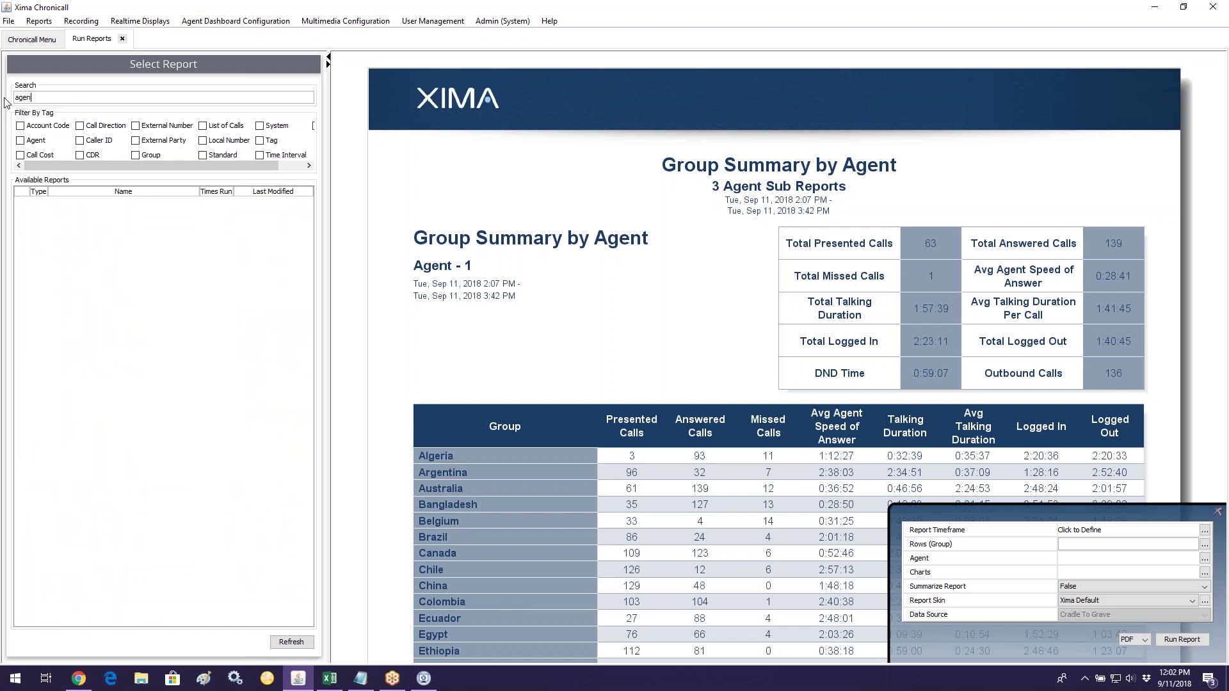
{"action": "type", "text": "t summary"}
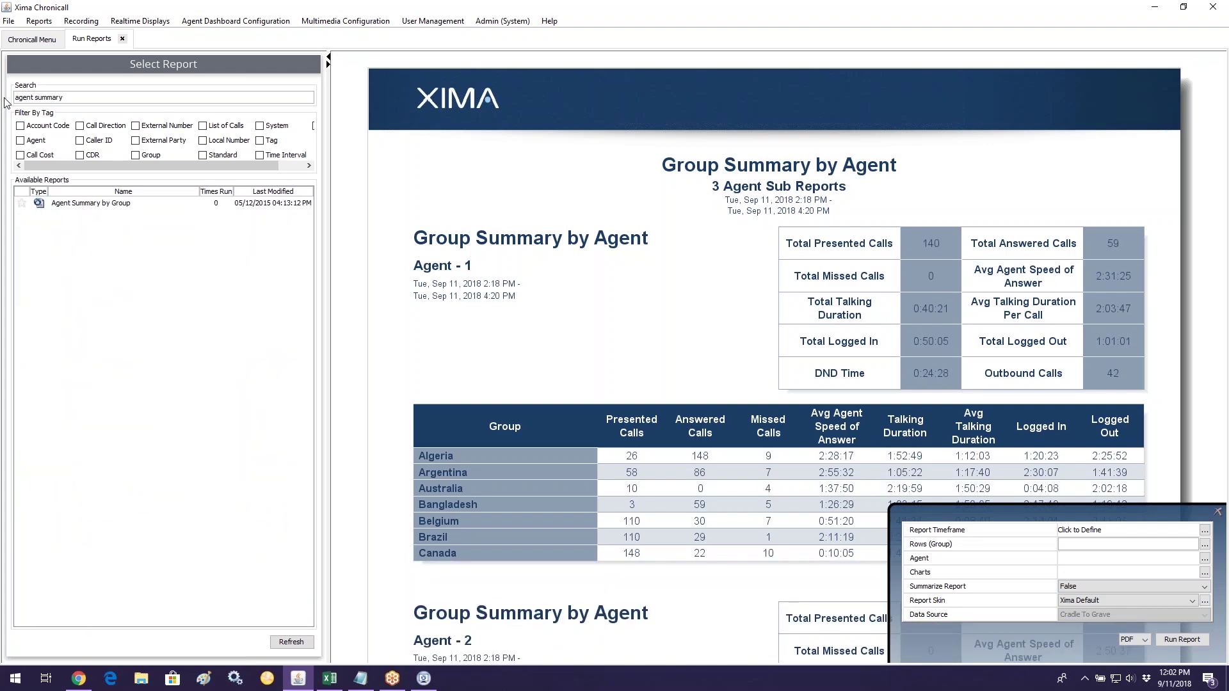
{"action": "left_click", "coordinate": [81, 204]}
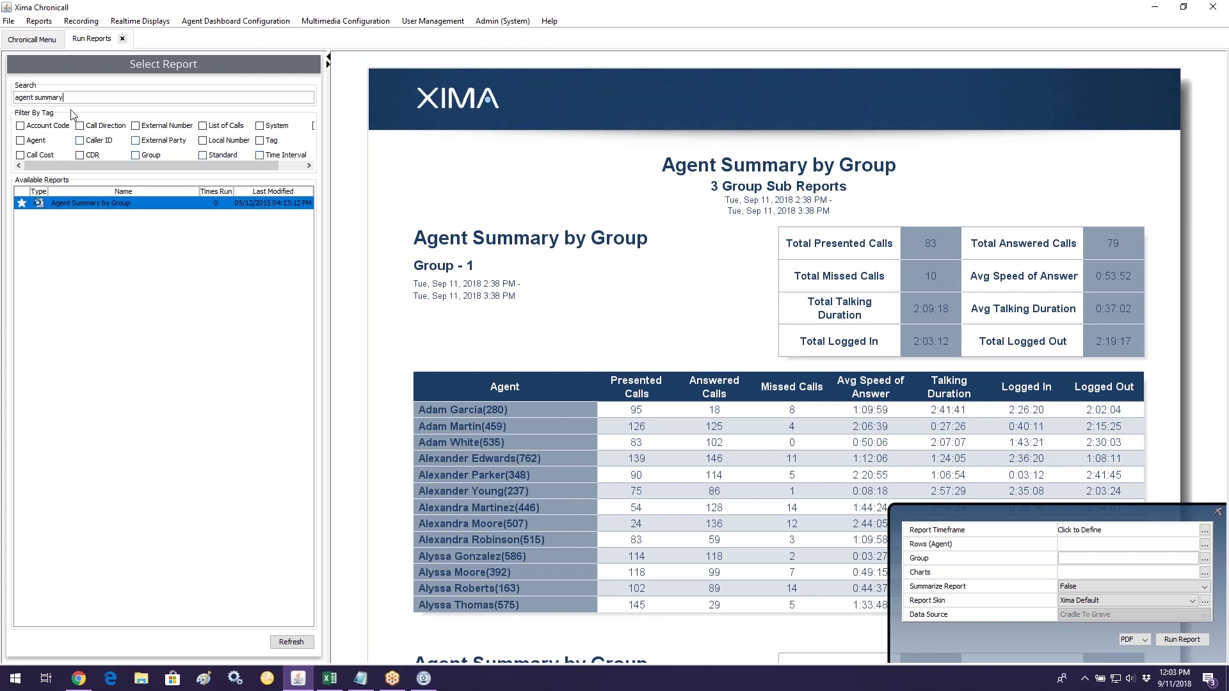
Step: Select the report search text so it can be replaced
{"action": "left_click_drag", "start_coordinate": [64, 98], "coordinate": [5, 96]}
Step: Search 'group summary' and preview Group Summary by Agent again
{"action": "type", "text": "group"}
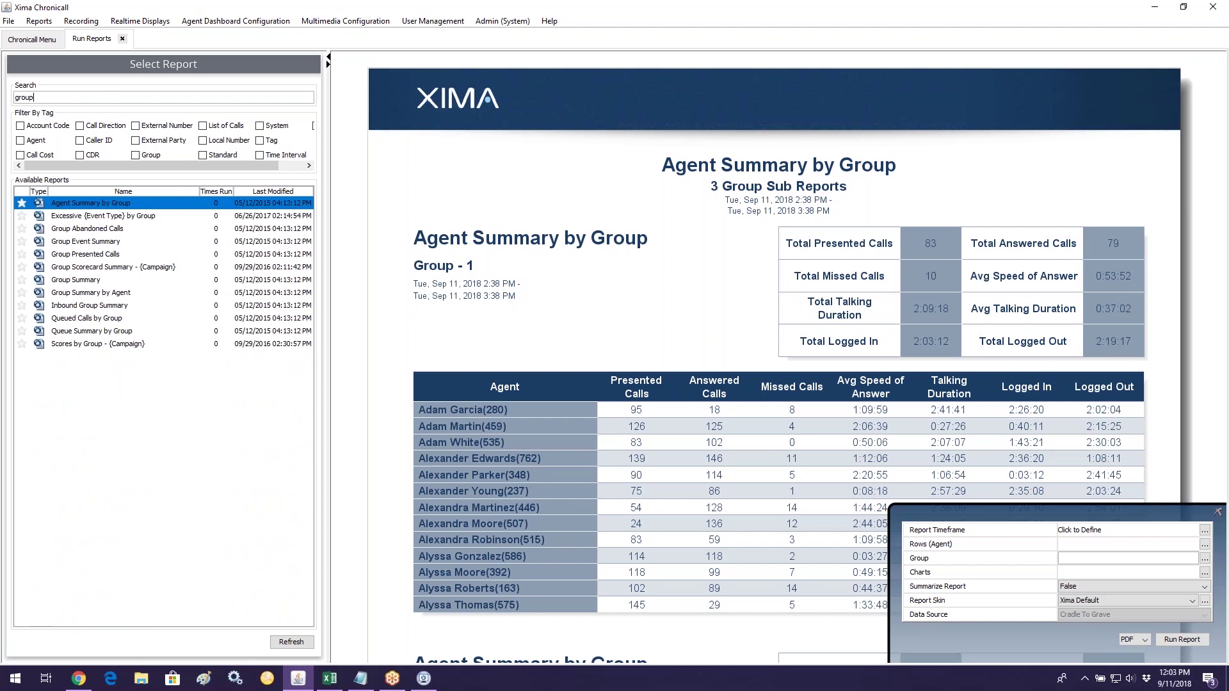
{"action": "type", "text": " summary"}
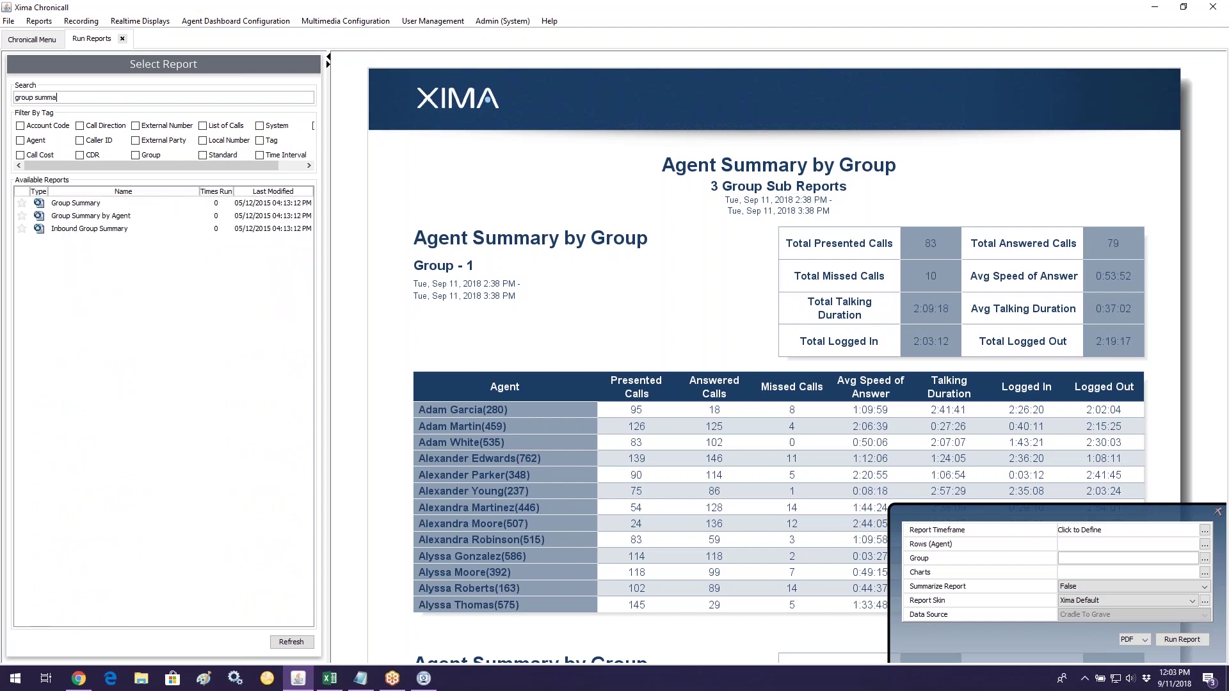
{"action": "left_click", "coordinate": [74, 218]}
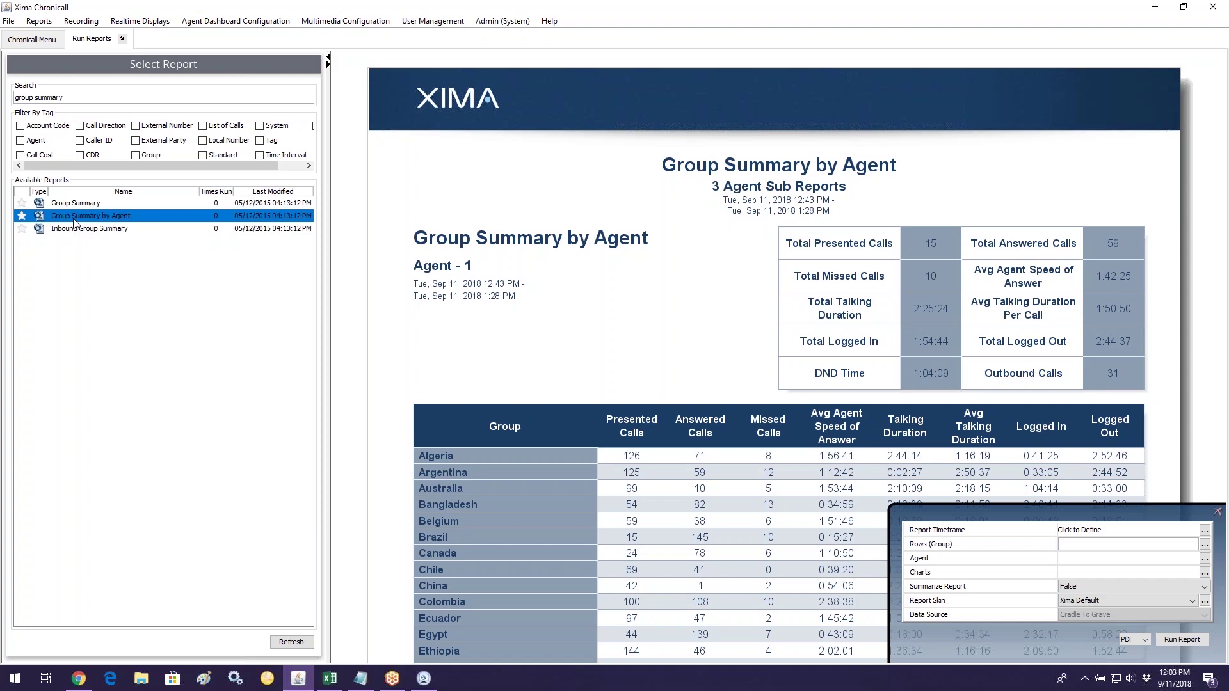
{"action": "left_click", "coordinate": [76, 103]}
Step: Clear the search, preview Agent Call Volume, then bring up Agent Call Summary
{"action": "key", "text": "BackSpace"}
{"action": "key", "text": "BackSpace"}
{"action": "key", "text": "BackSpace"}
{"action": "key", "text": "BackSpace"}
{"action": "key", "text": "BackSpace"}
{"action": "key", "text": "BackSpace"}
{"action": "key", "text": "BackSpace"}
{"action": "key", "text": "BackSpace"}
{"action": "key", "text": "BackSpace"}
{"action": "key", "text": "BackSpace"}
{"action": "key", "text": "BackSpace"}
{"action": "key", "text": "BackSpace"}
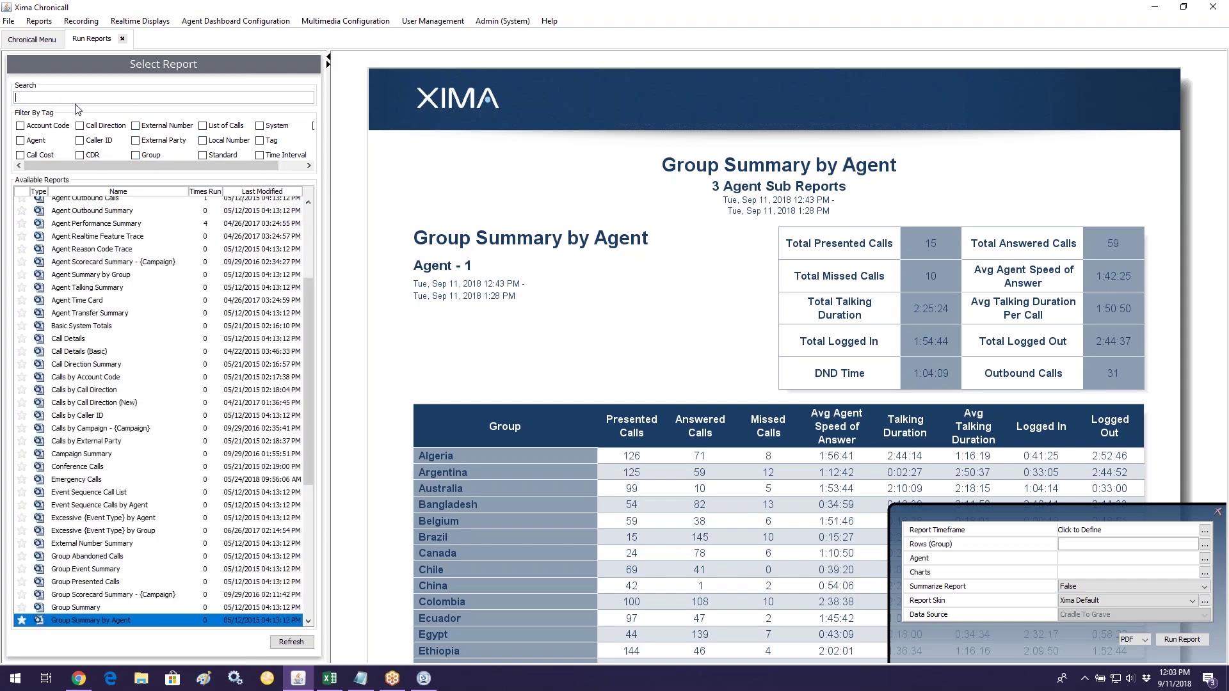
{"action": "scroll", "coordinate": [136, 326], "scroll_direction": "up", "scroll_amount": 4}
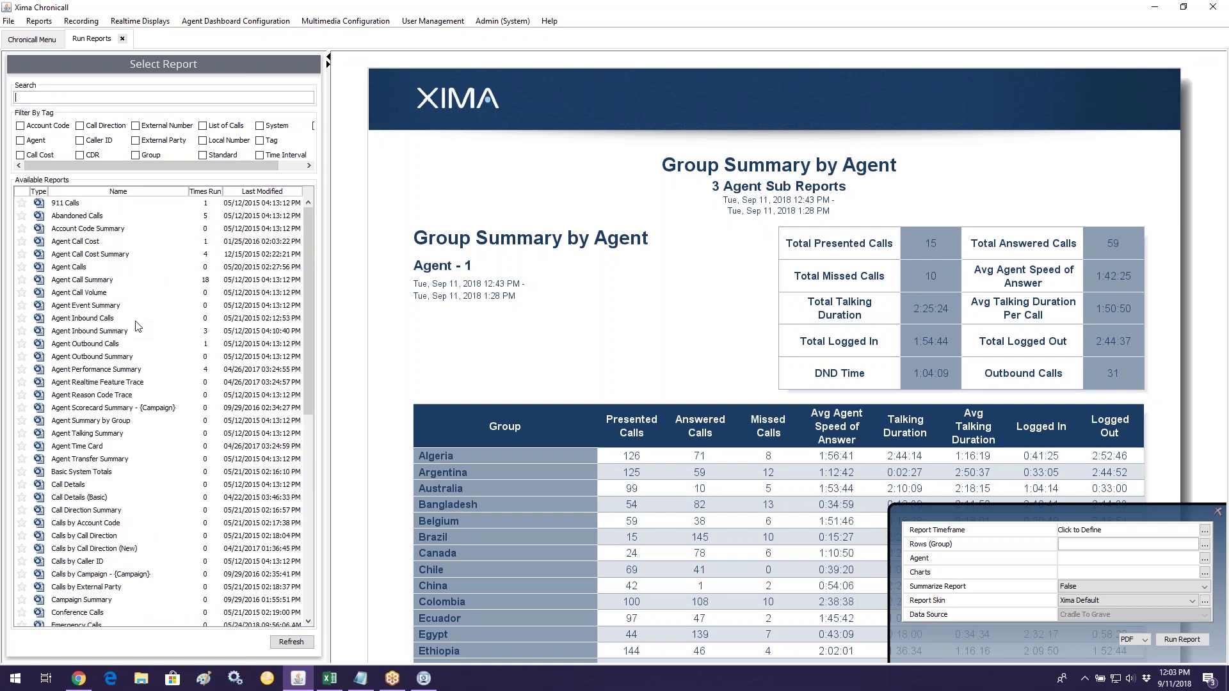
{"action": "left_click", "coordinate": [99, 293]}
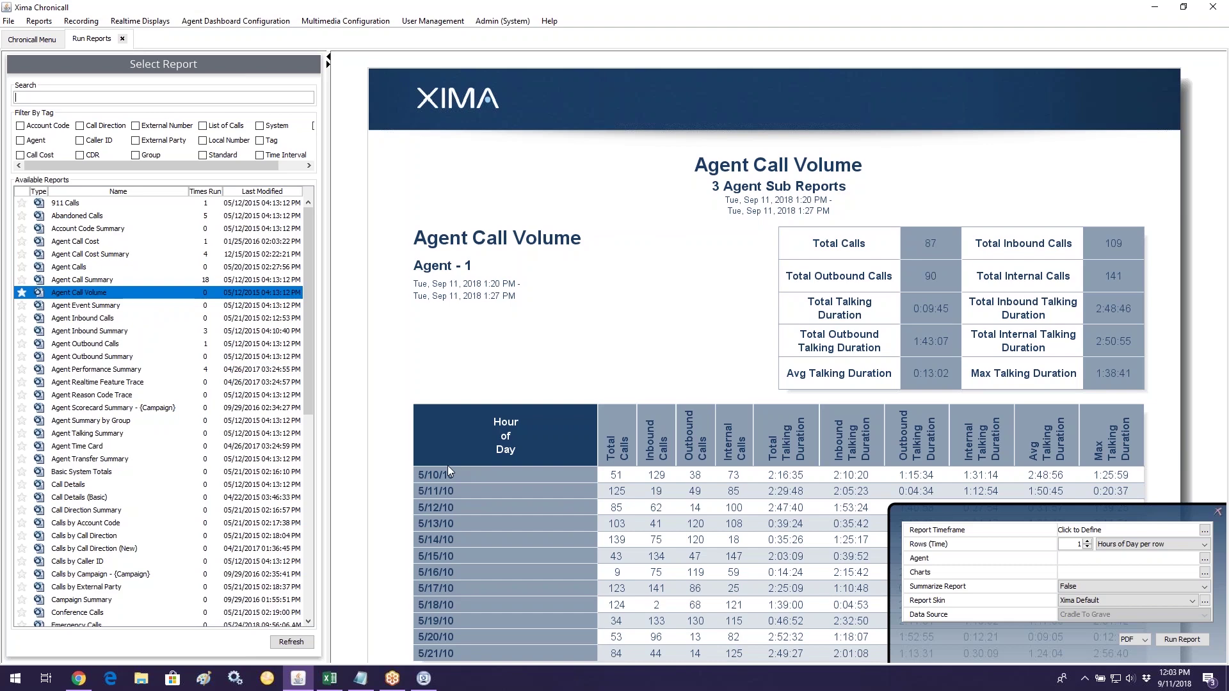
{"action": "left_click", "coordinate": [94, 284]}
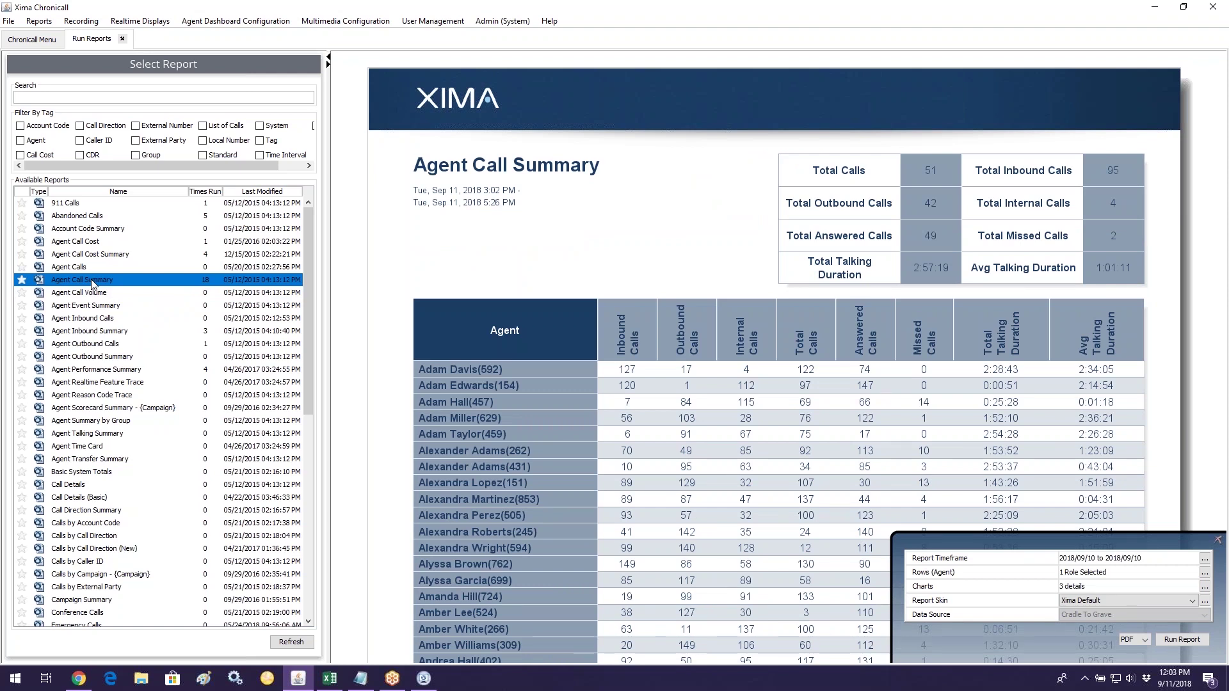
{"action": "right_click", "coordinate": [187, 287]}
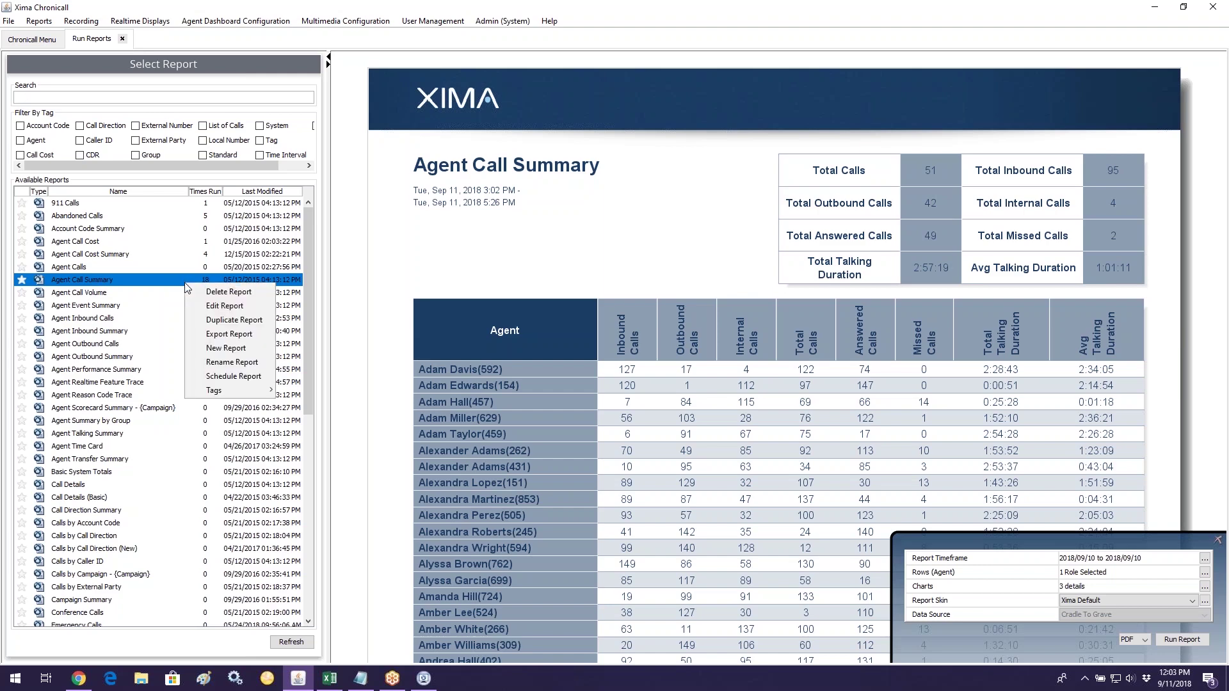
Step: Schedule the Agent Call Summary report and give it the monthly ACS schedule name
{"action": "left_click", "coordinate": [259, 377]}
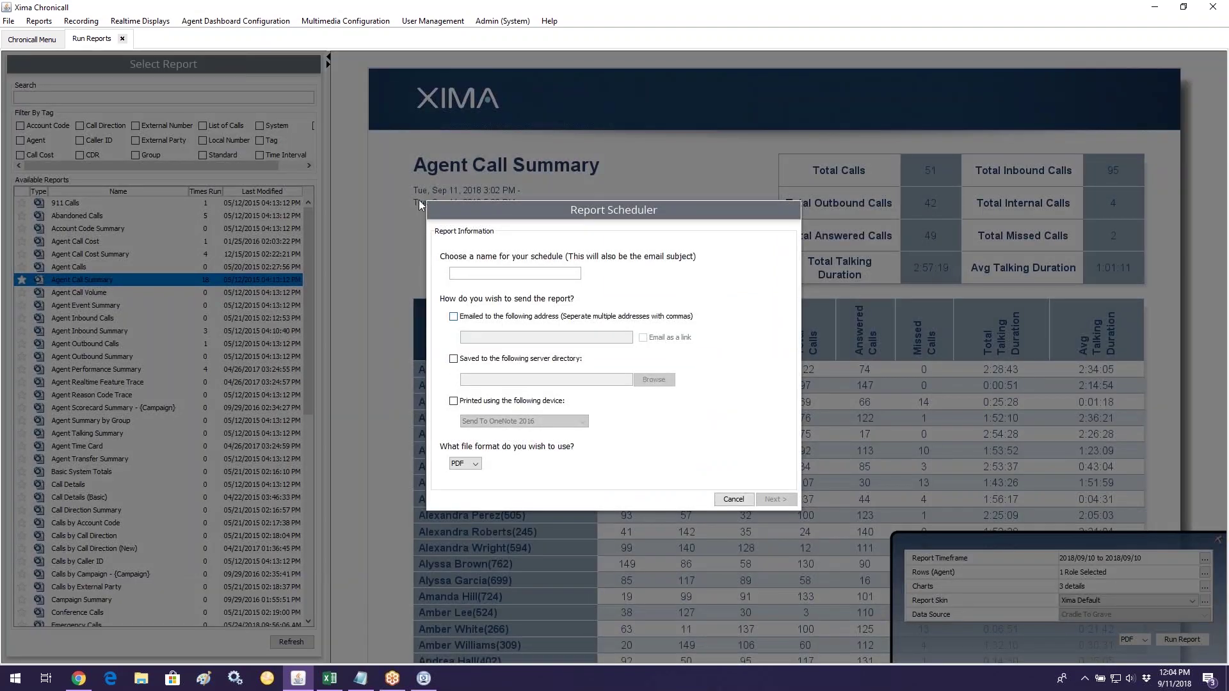
{"action": "left_click", "coordinate": [498, 275]}
{"action": "type", "text": "Tammy's Monthly ACS"}
Step: Leave email as the only delivery method, turning off server-directory saving and printing
{"action": "key", "text": "Tab"}
{"action": "key", "text": "space"}
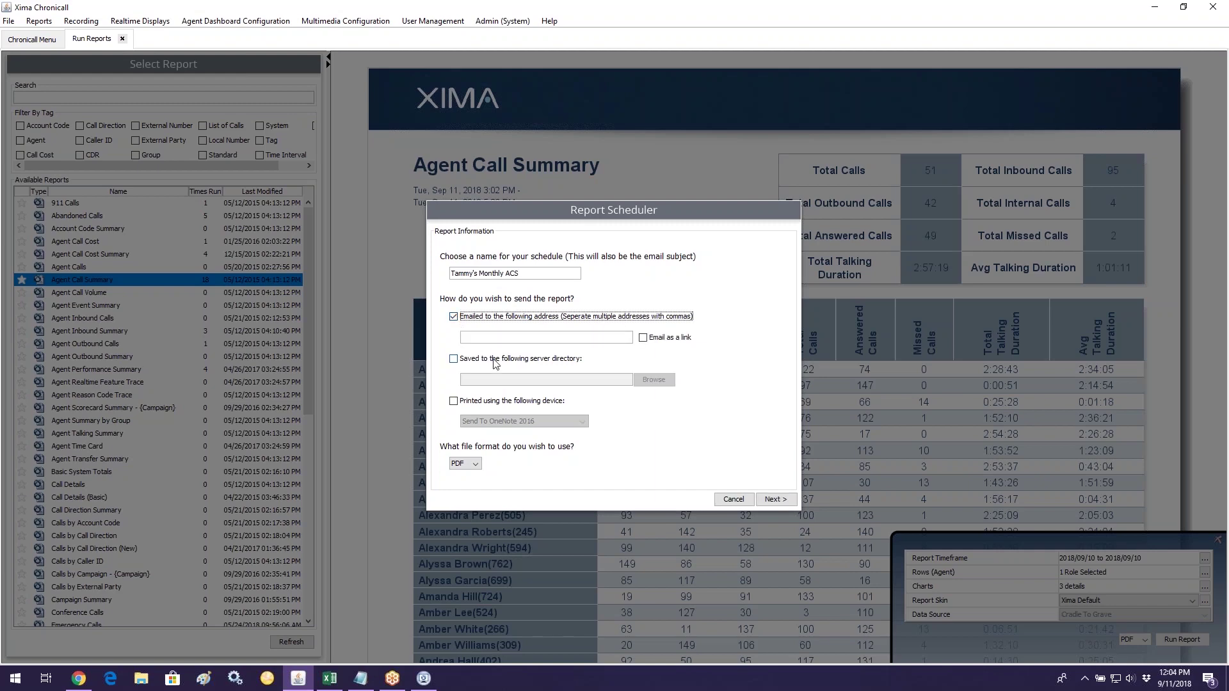
{"action": "left_click", "coordinate": [456, 359]}
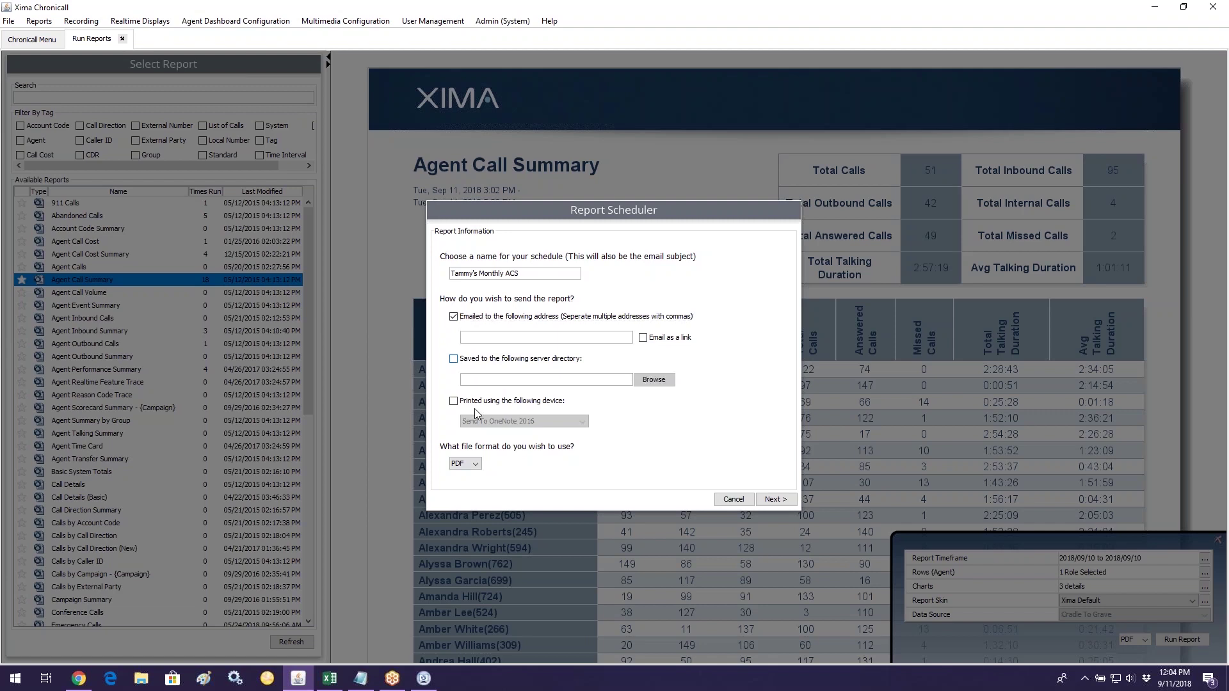
{"action": "key", "text": "space"}
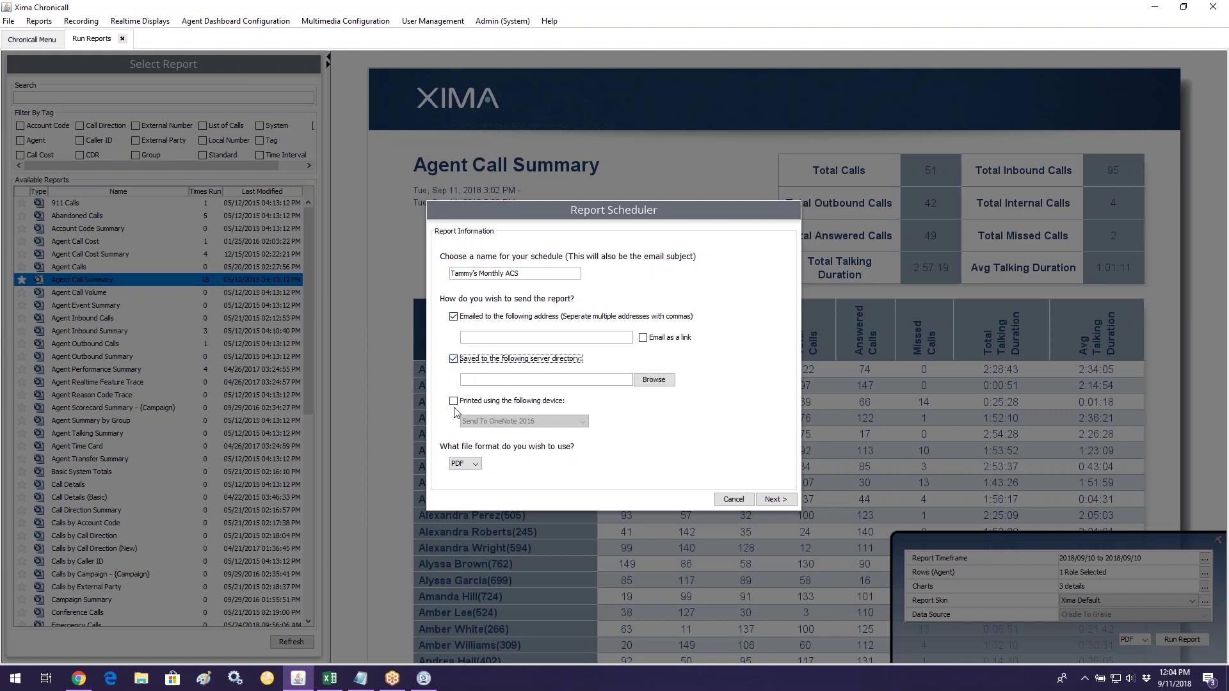
{"action": "left_click", "coordinate": [454, 401]}
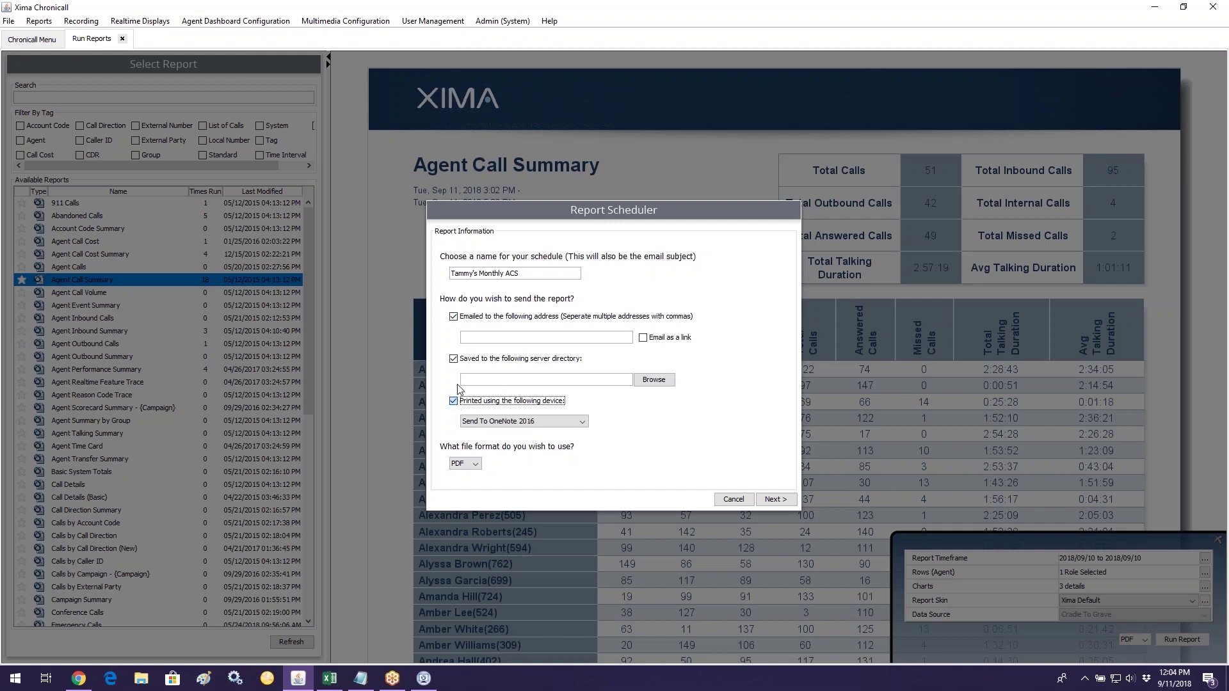
{"action": "left_click", "coordinate": [457, 402]}
{"action": "left_click", "coordinate": [454, 359]}
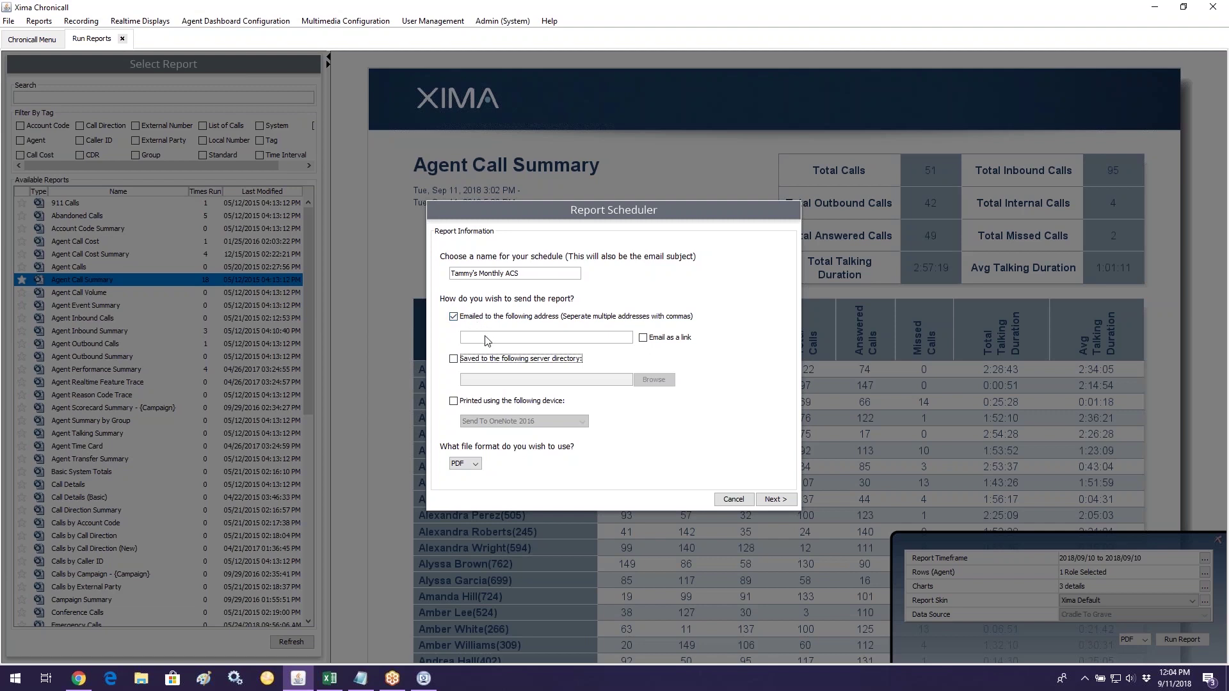
{"action": "left_click", "coordinate": [487, 339]}
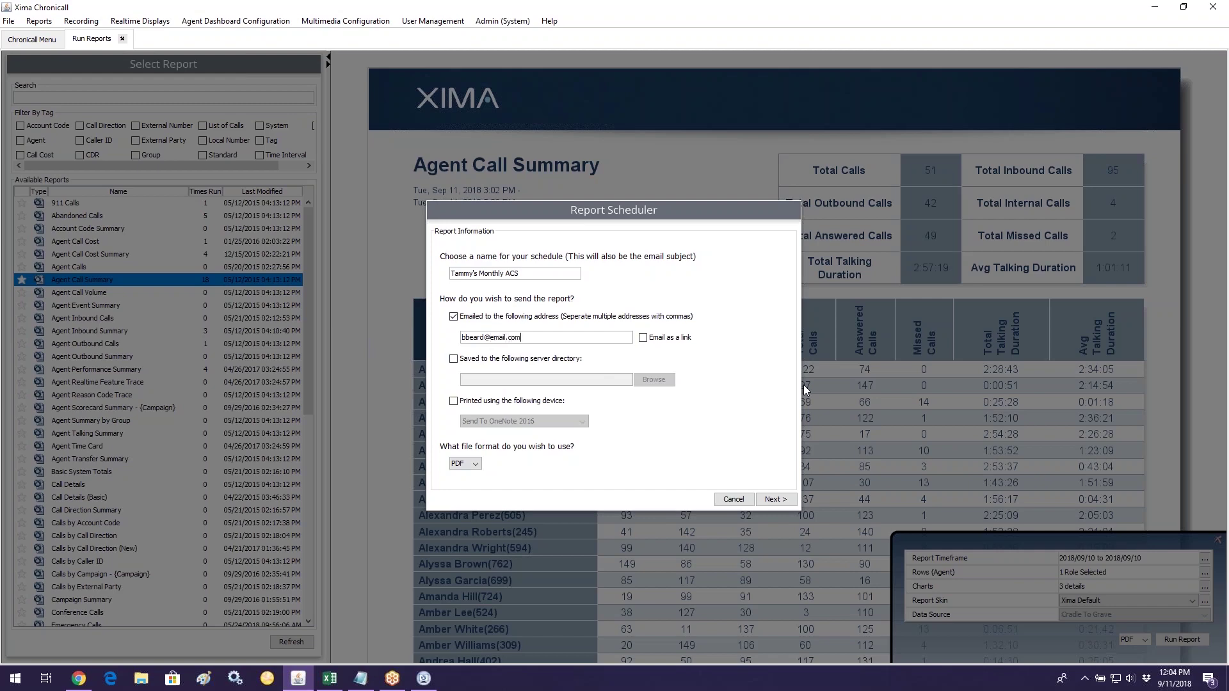
Step: Enter two recipient e-mail addresses, keep PDF format, and continue to delivery time
{"action": "left_click", "coordinate": [471, 462]}
{"action": "left_click", "coordinate": [462, 476]}
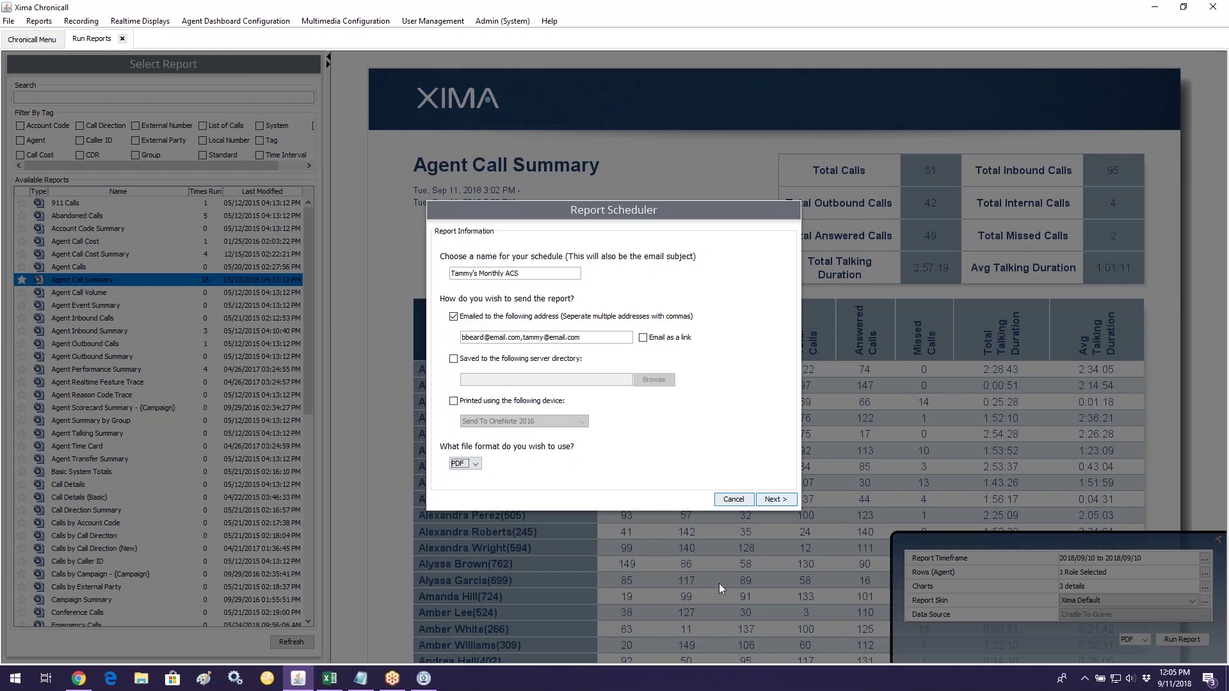
{"action": "key", "text": "Return"}
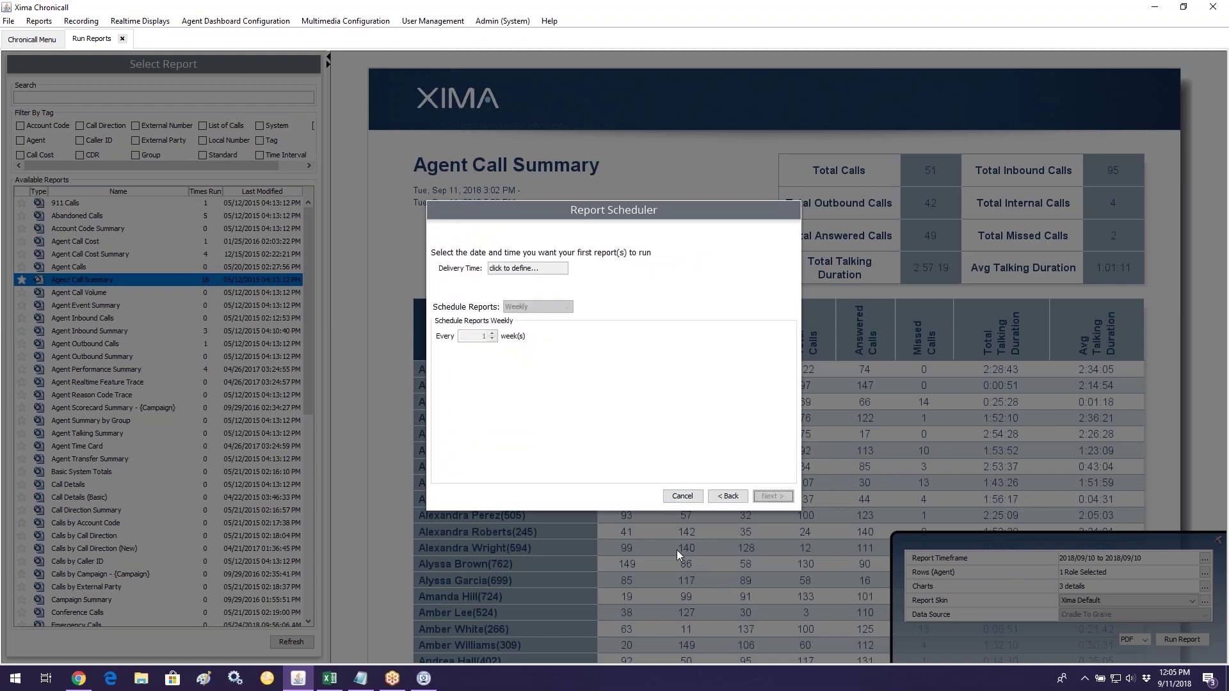
Step: Set the first delivery time to Sep 30, 2018 at 23:59:59
{"action": "left_click", "coordinate": [535, 270]}
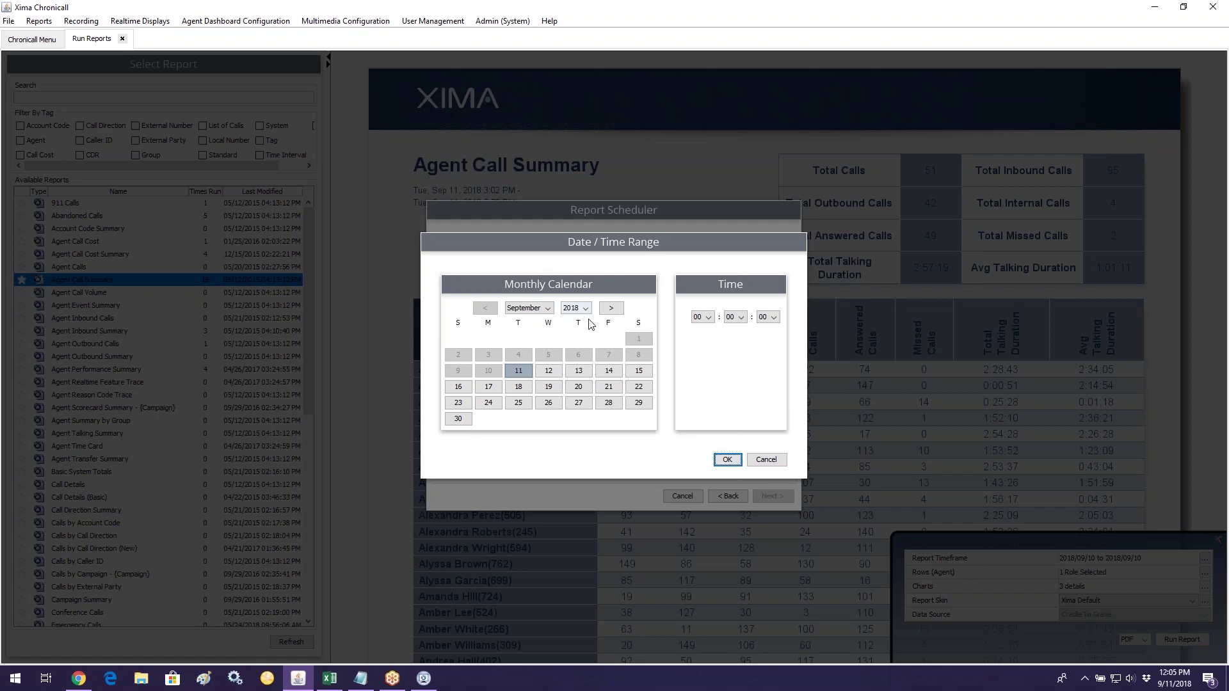
{"action": "left_click", "coordinate": [465, 421]}
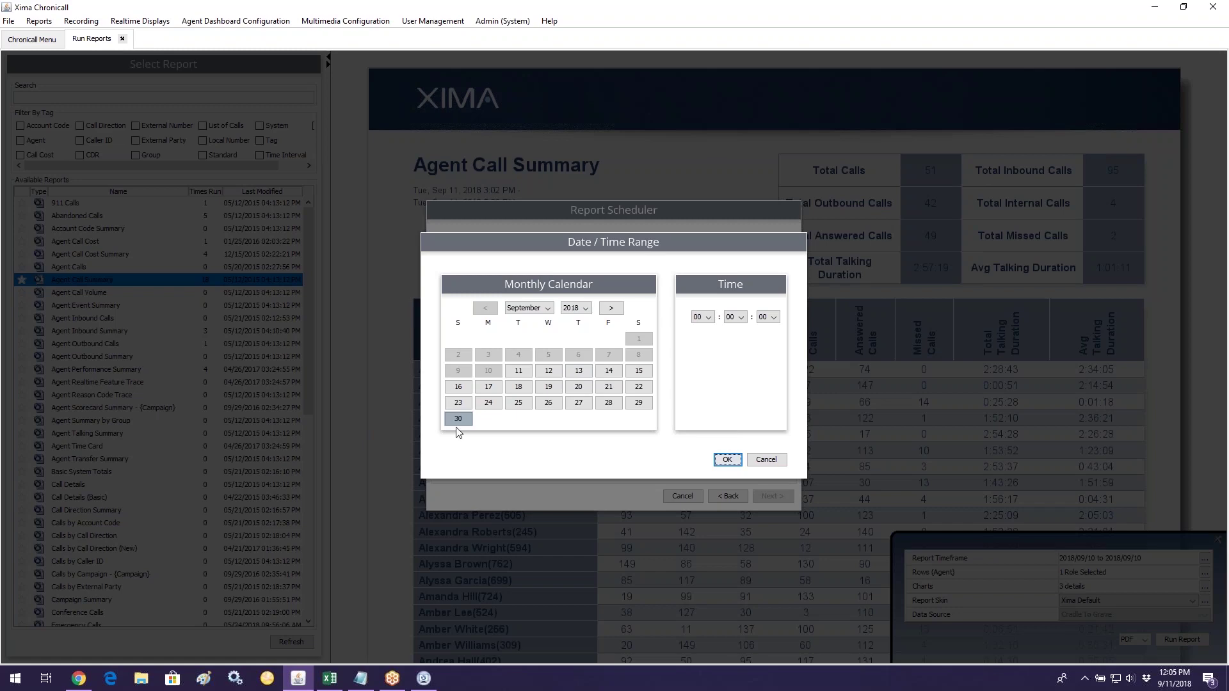
{"action": "left_click", "coordinate": [708, 319]}
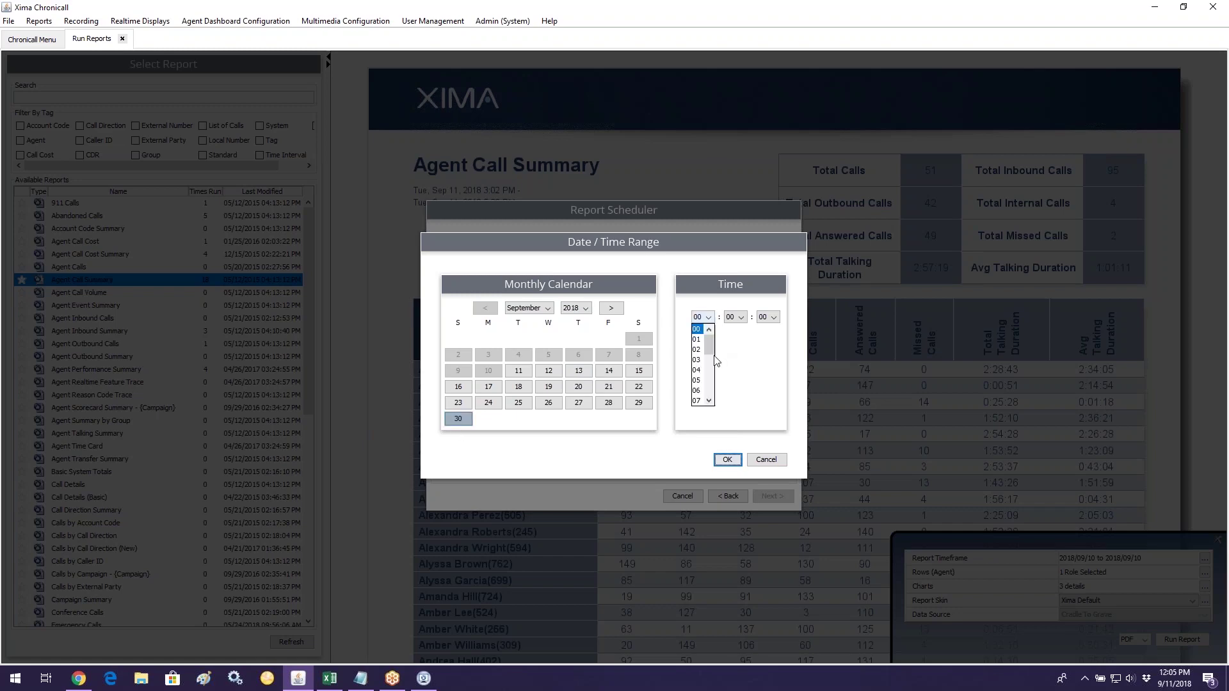
{"action": "left_click_drag", "start_coordinate": [709, 342], "coordinate": [709, 403]}
{"action": "left_click", "coordinate": [699, 401]}
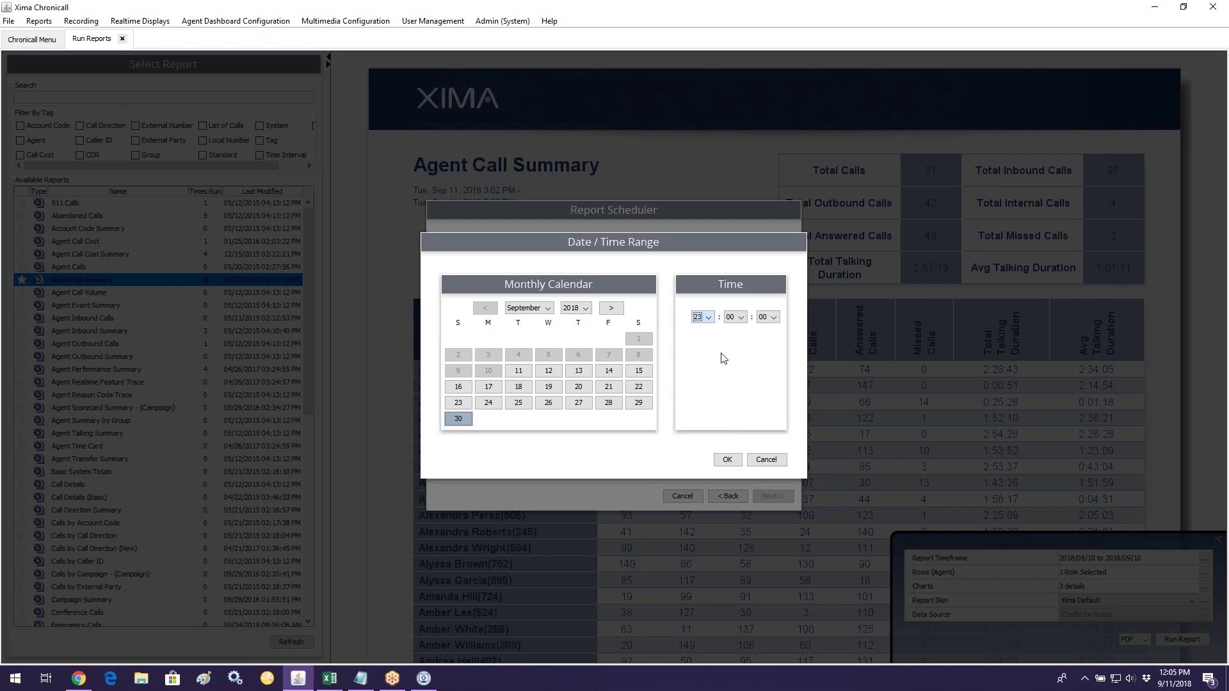
{"action": "left_click", "coordinate": [735, 317]}
{"action": "left_click_drag", "start_coordinate": [742, 340], "coordinate": [741, 391]}
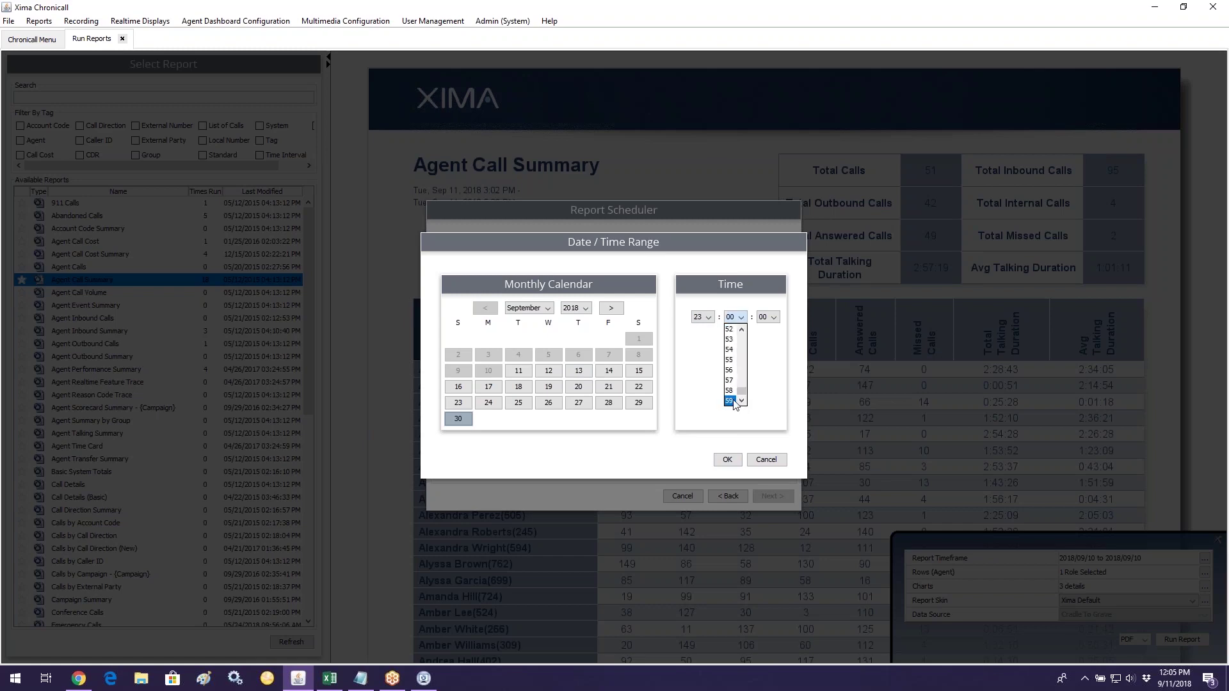
{"action": "left_click", "coordinate": [732, 401]}
{"action": "left_click", "coordinate": [771, 317]}
{"action": "left_click_drag", "start_coordinate": [777, 339], "coordinate": [776, 392]}
{"action": "left_click", "coordinate": [762, 400]}
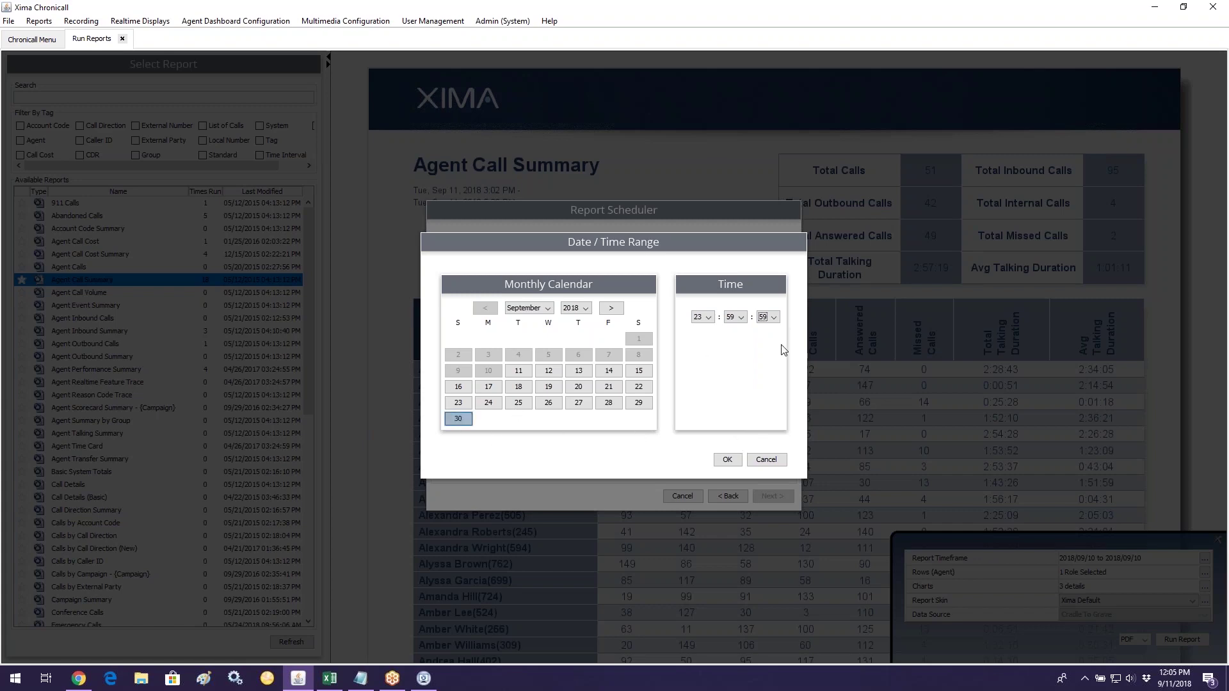
{"action": "left_click", "coordinate": [734, 463]}
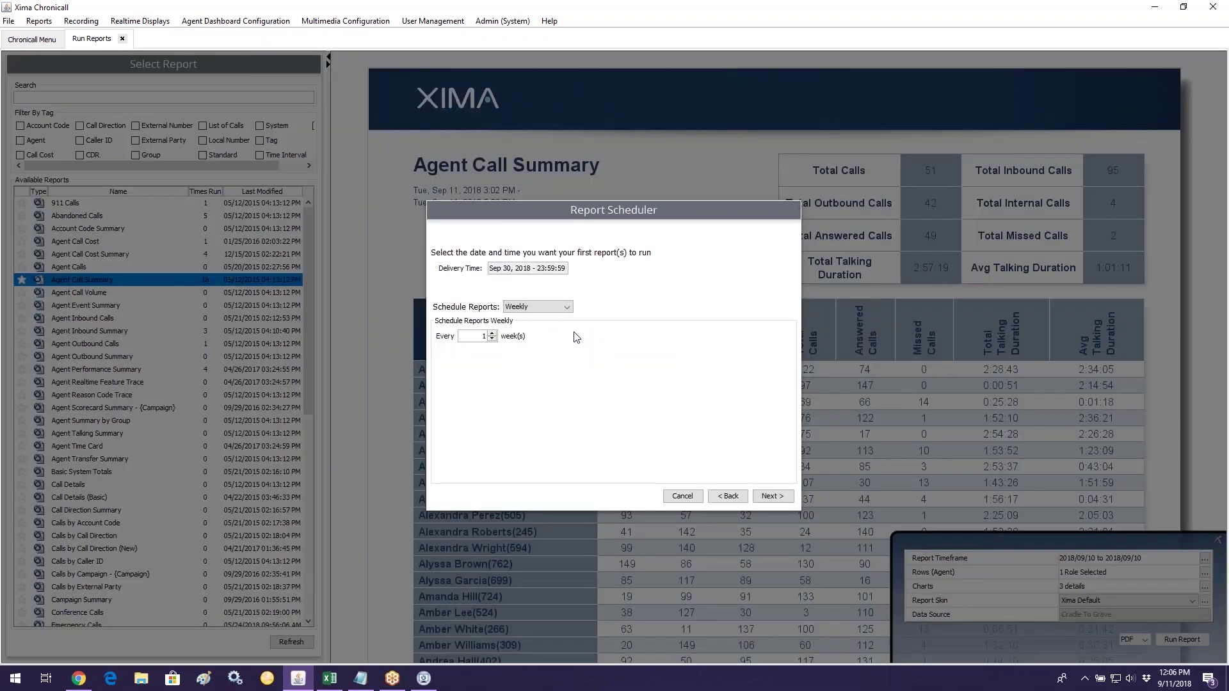
Step: Make the schedule recur Monthly by date and advance to the scheduled reports page
{"action": "left_click", "coordinate": [557, 310]}
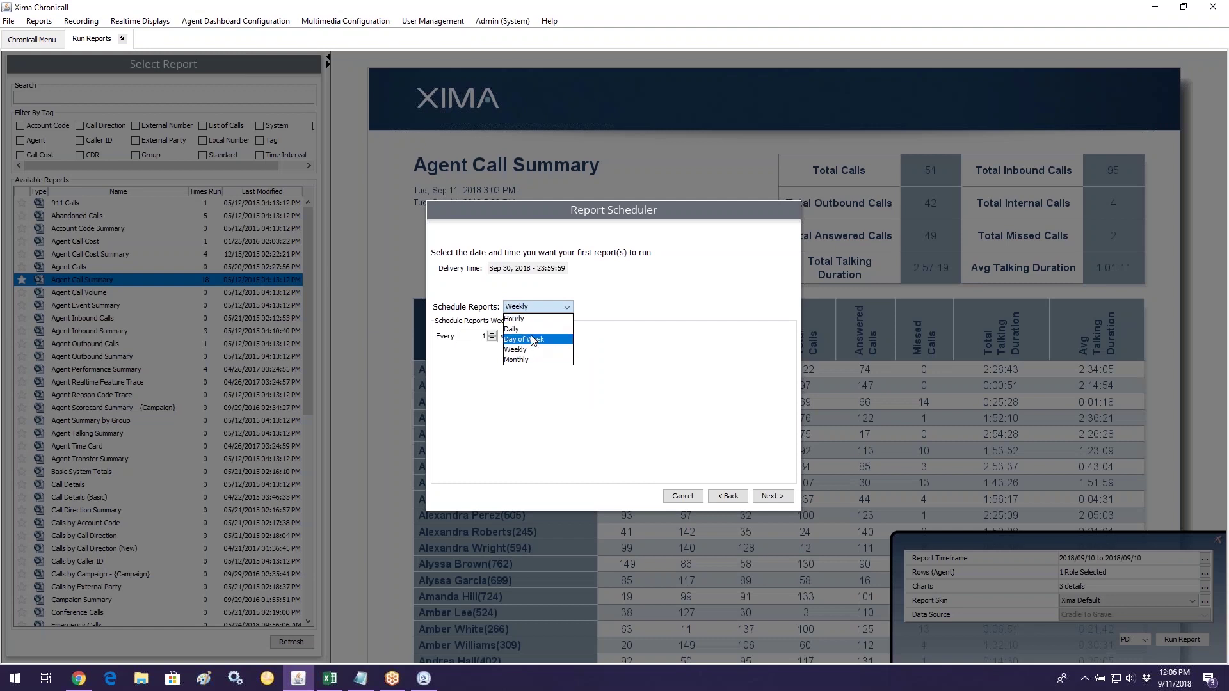
{"action": "left_click", "coordinate": [532, 330]}
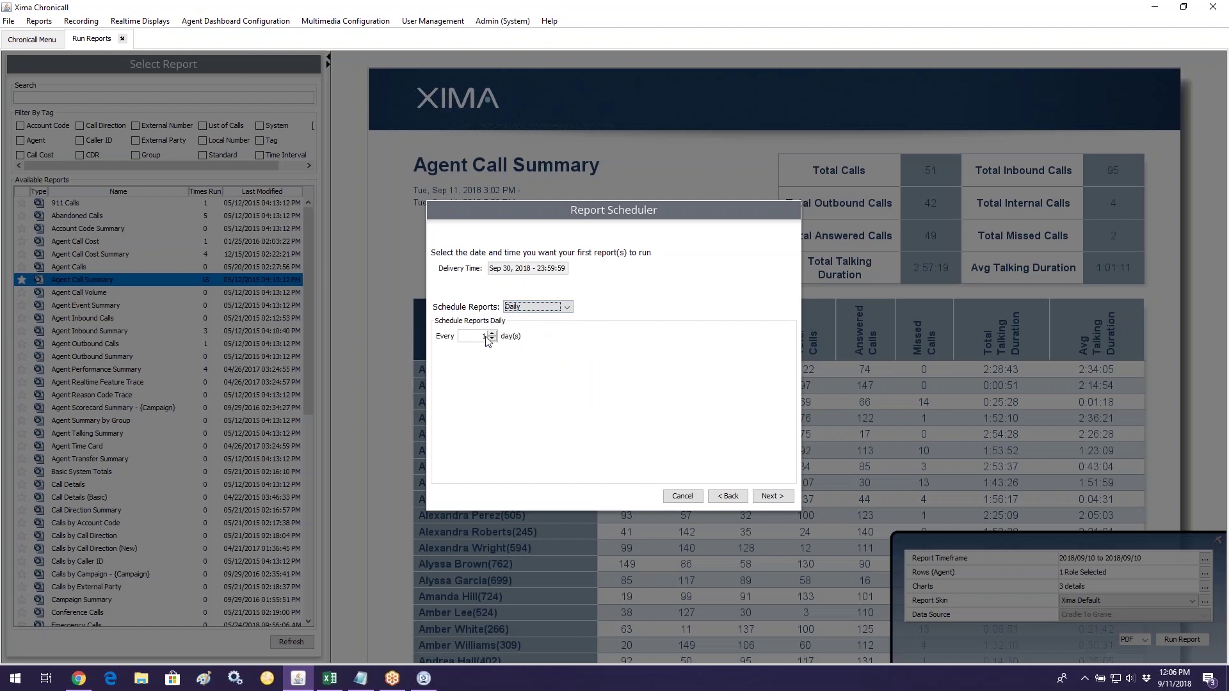
{"action": "left_click", "coordinate": [493, 334]}
{"action": "left_click", "coordinate": [521, 307]}
{"action": "left_click", "coordinate": [529, 342]}
{"action": "left_click", "coordinate": [496, 351]}
{"action": "left_click", "coordinate": [490, 440]}
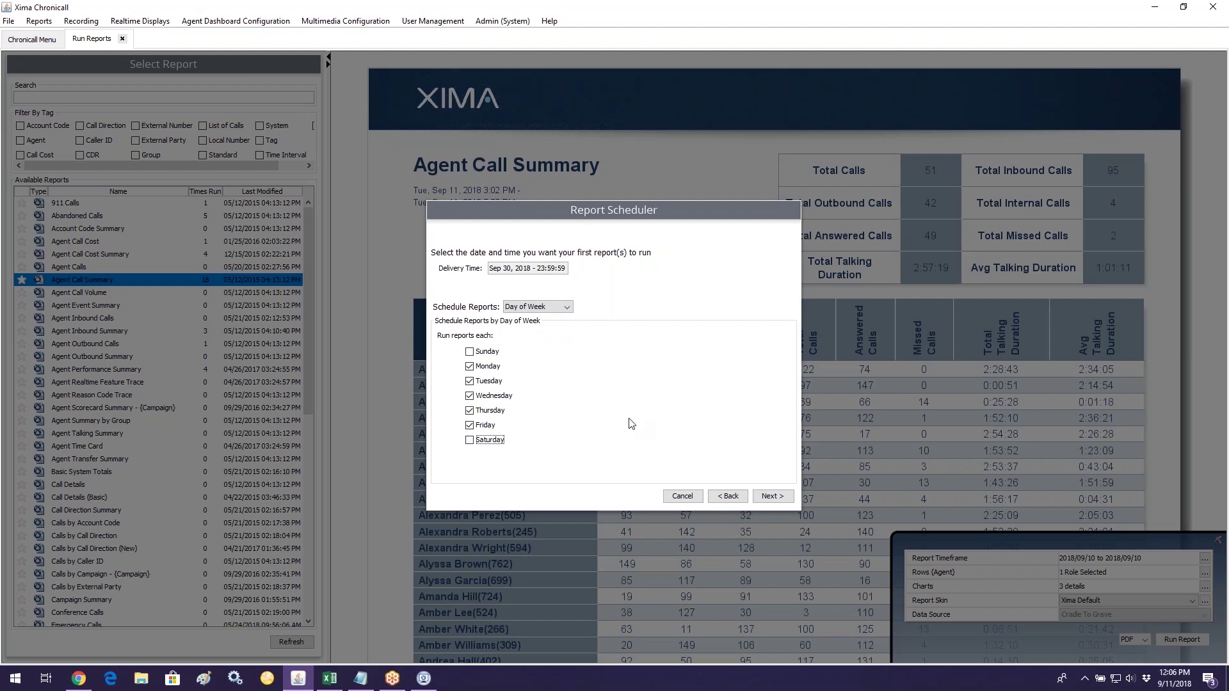
{"action": "left_click", "coordinate": [561, 308]}
{"action": "left_click", "coordinate": [543, 360]}
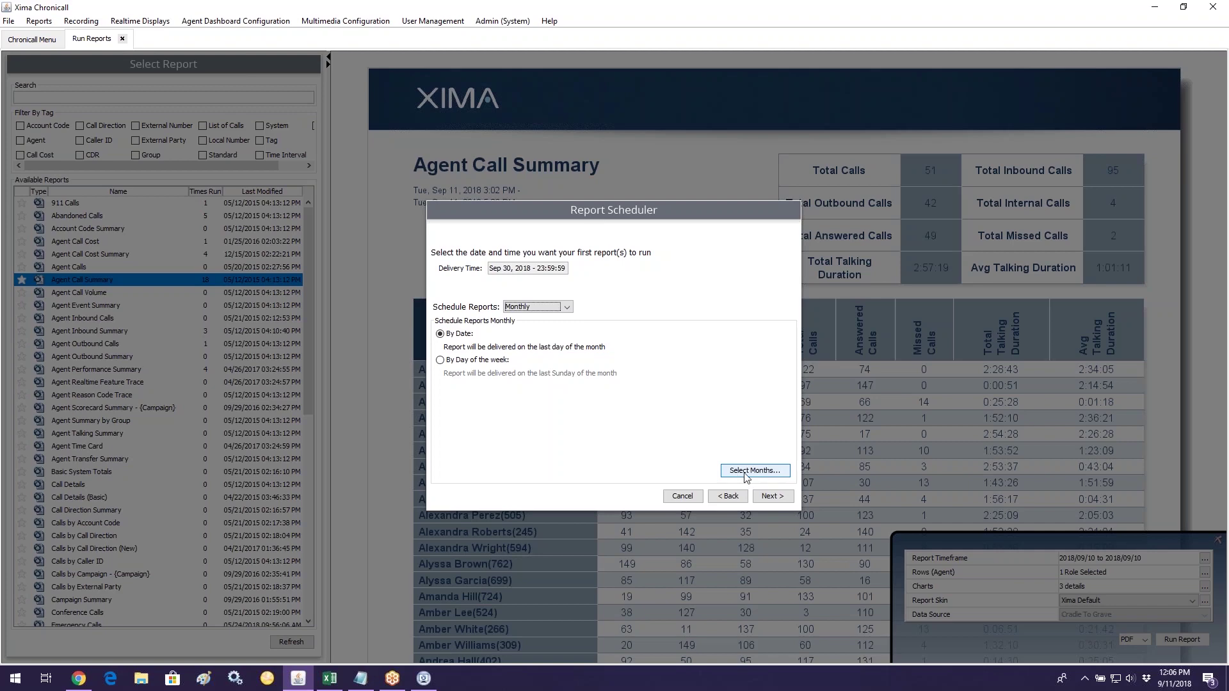
{"action": "left_click", "coordinate": [777, 500]}
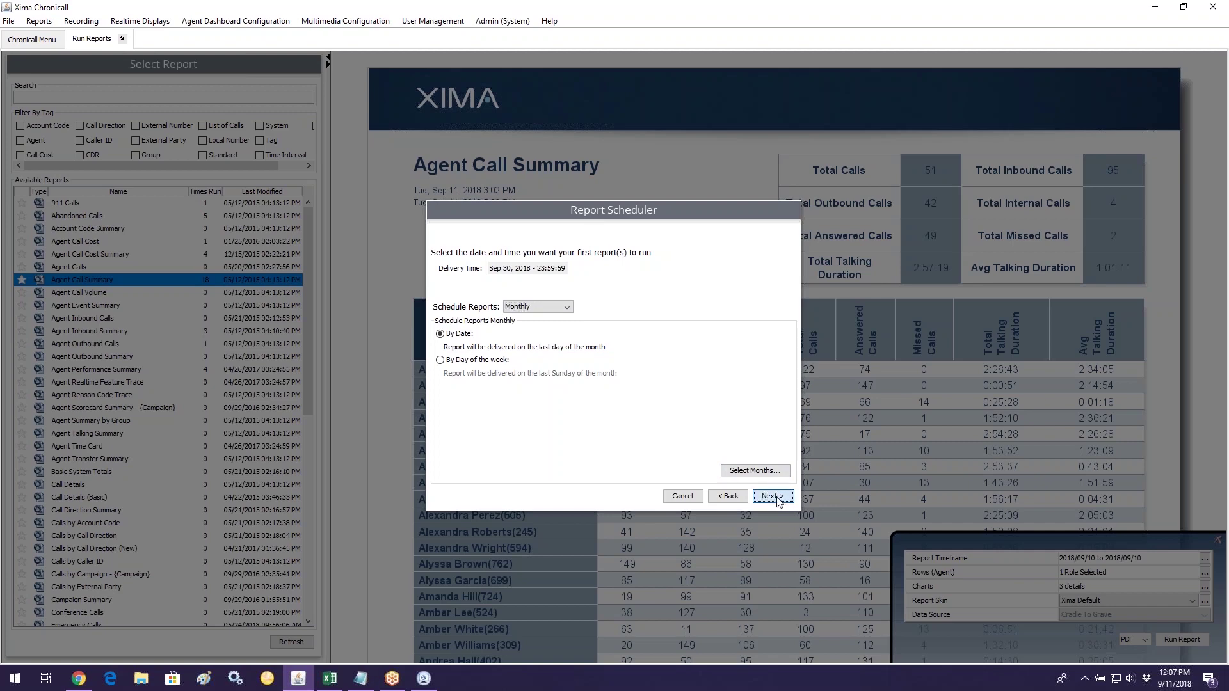
{"action": "left_click", "coordinate": [777, 500]}
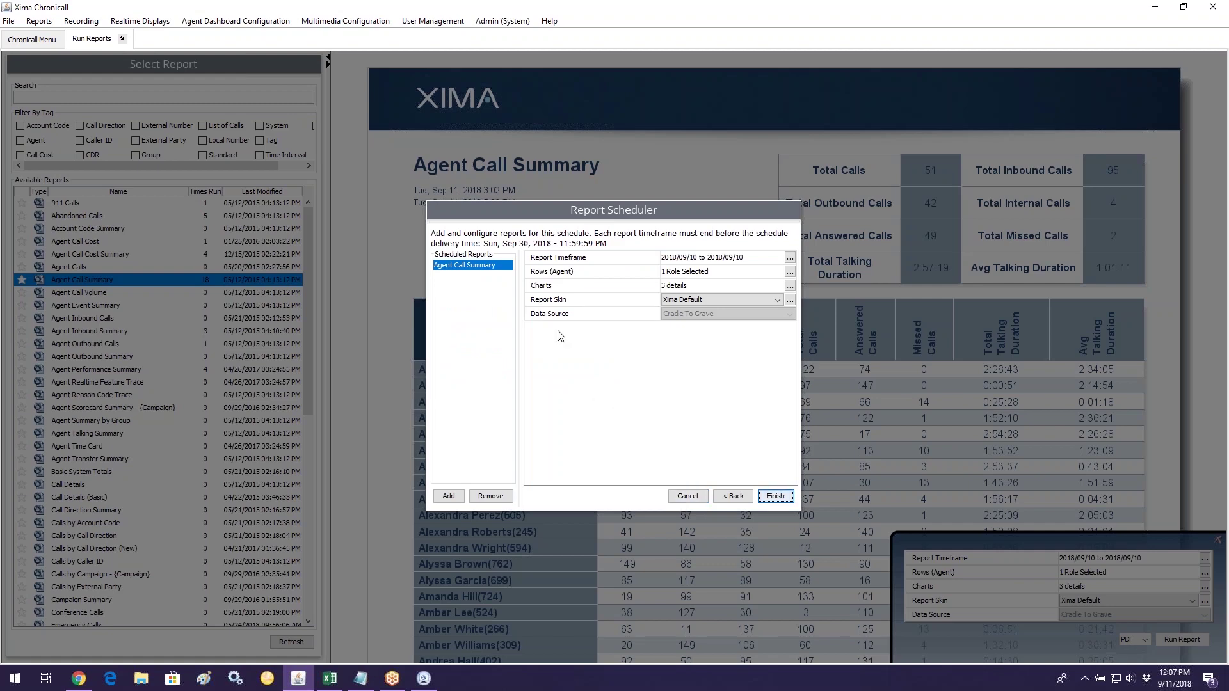
Step: Set the report timeframe to 2018/09/01–2018/09/30 and finish the schedule
{"action": "left_click_drag", "start_coordinate": [485, 247], "coordinate": [626, 250]}
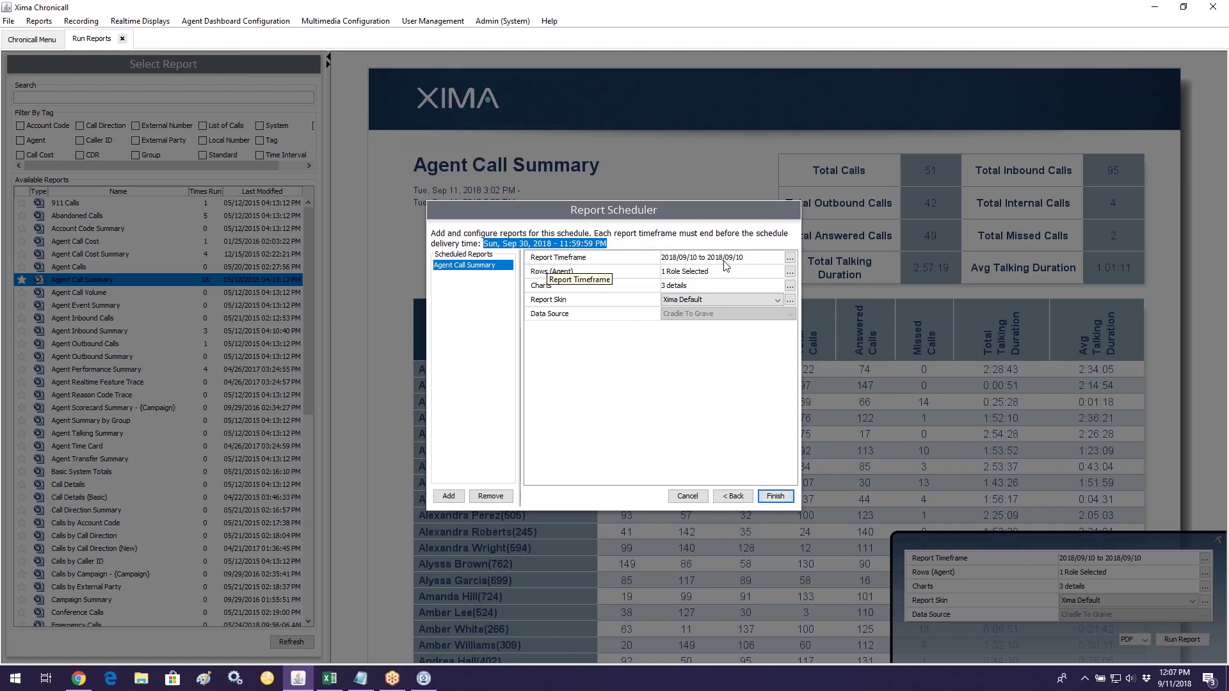
{"action": "left_click", "coordinate": [790, 259]}
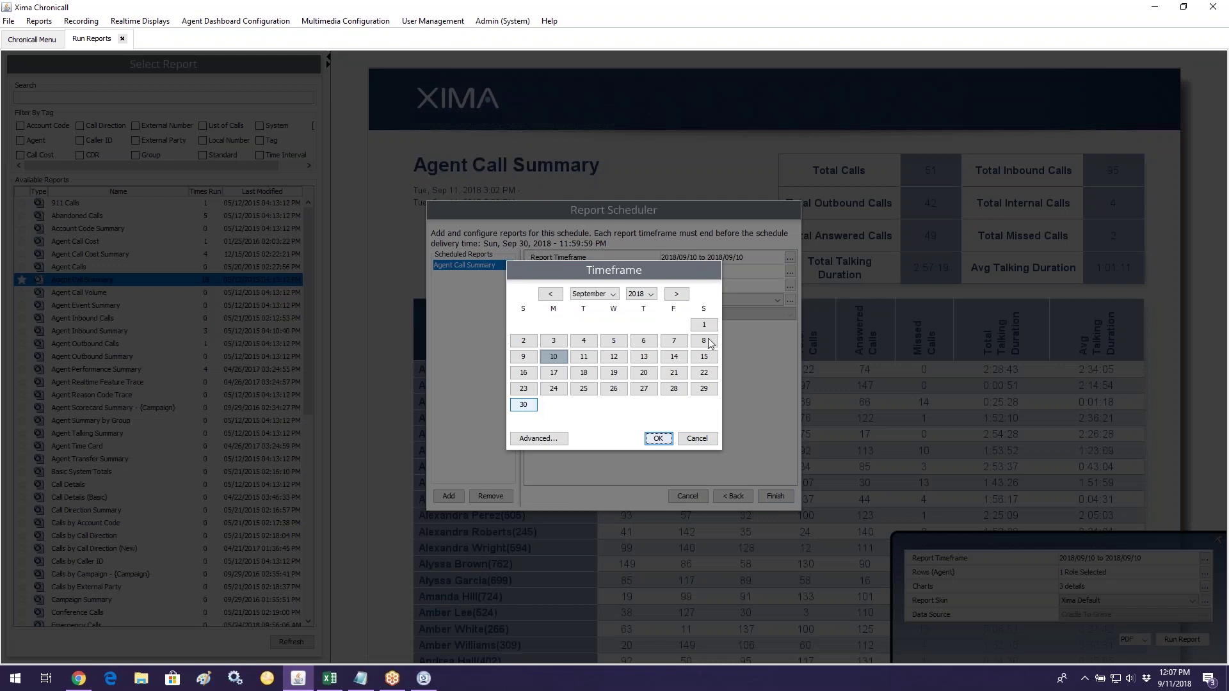
{"action": "left_click", "coordinate": [704, 325]}
{"action": "left_click", "coordinate": [527, 407], "text": "shift"}
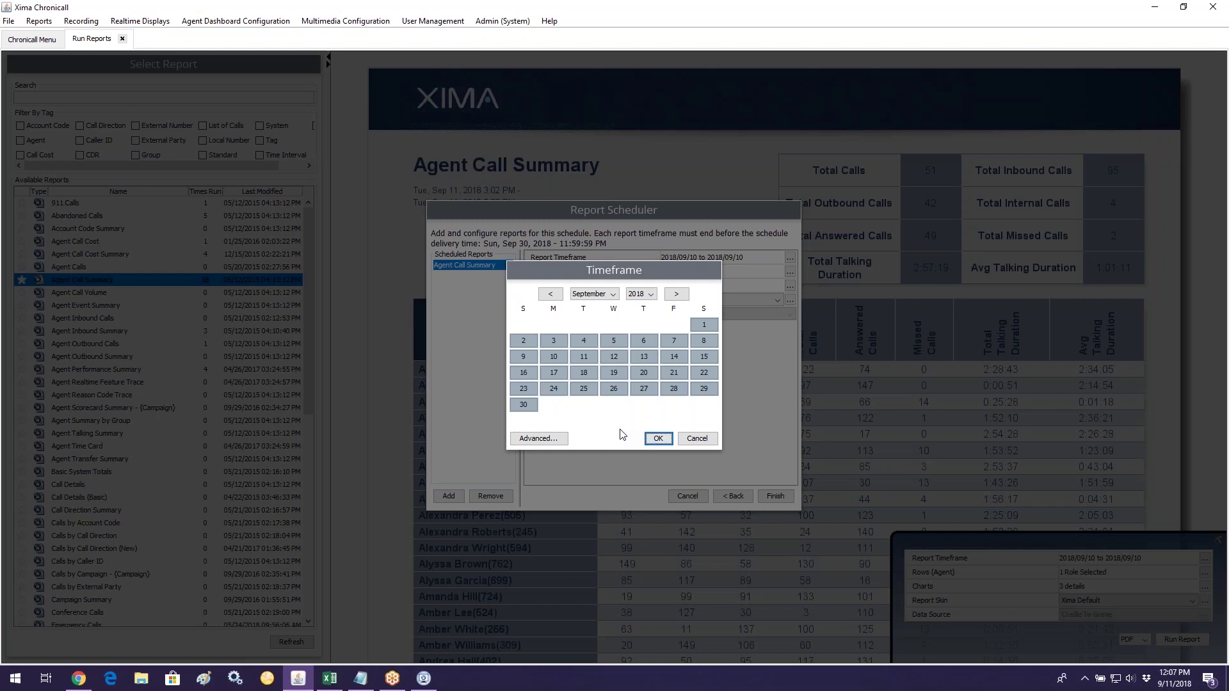
{"action": "left_click", "coordinate": [675, 295]}
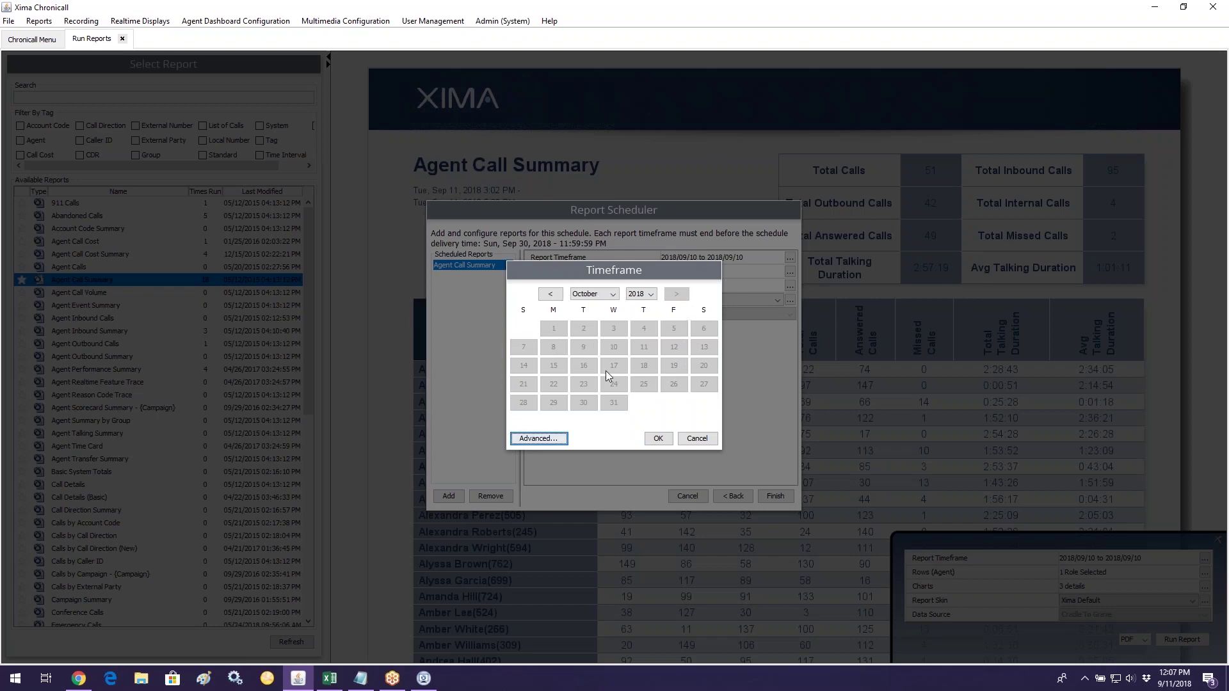
{"action": "left_click", "coordinate": [550, 293]}
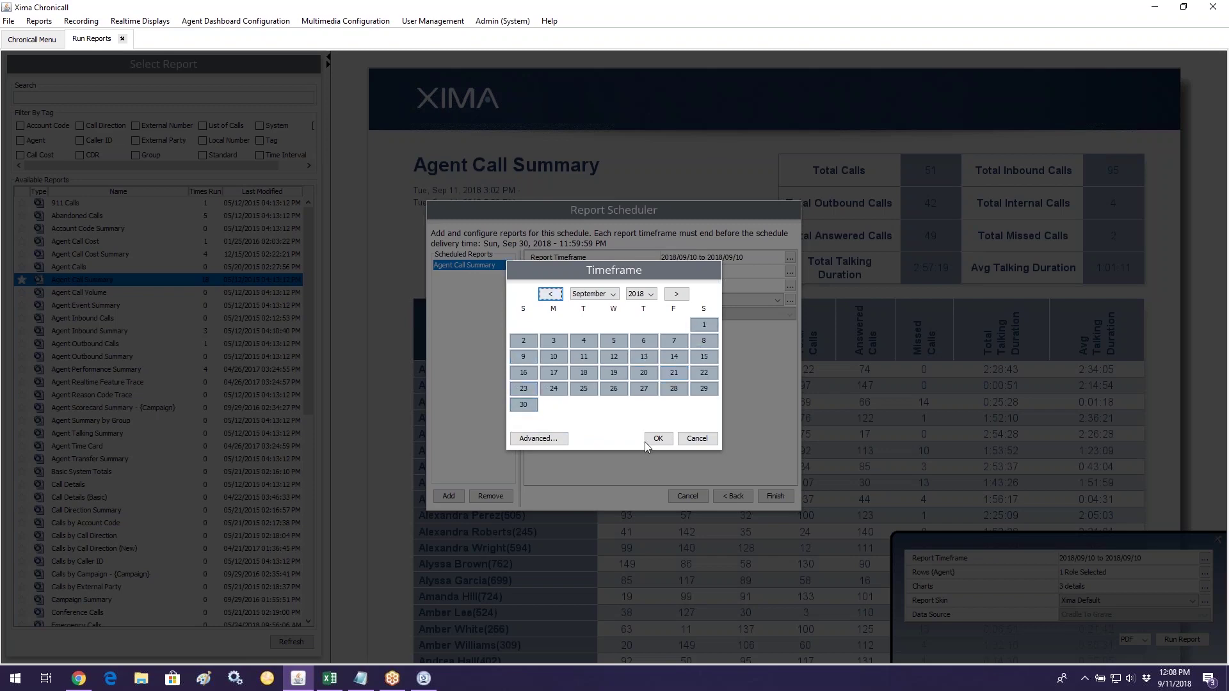
{"action": "key", "text": "Return"}
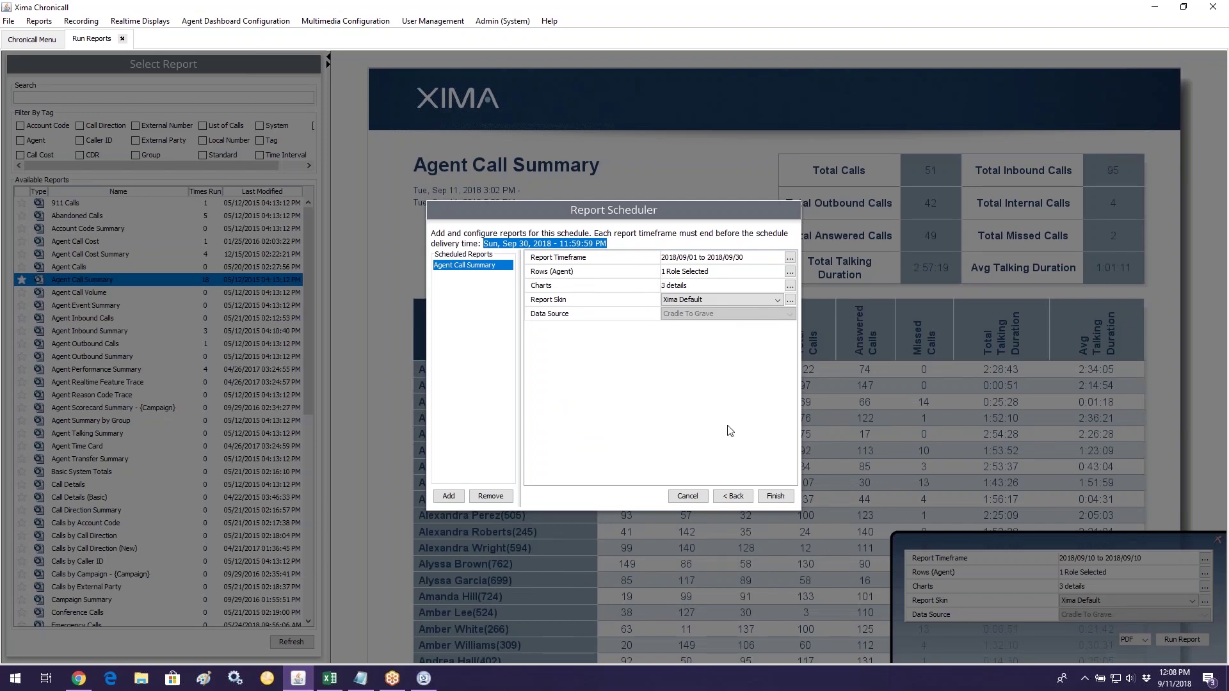
{"action": "left_click", "coordinate": [776, 496]}
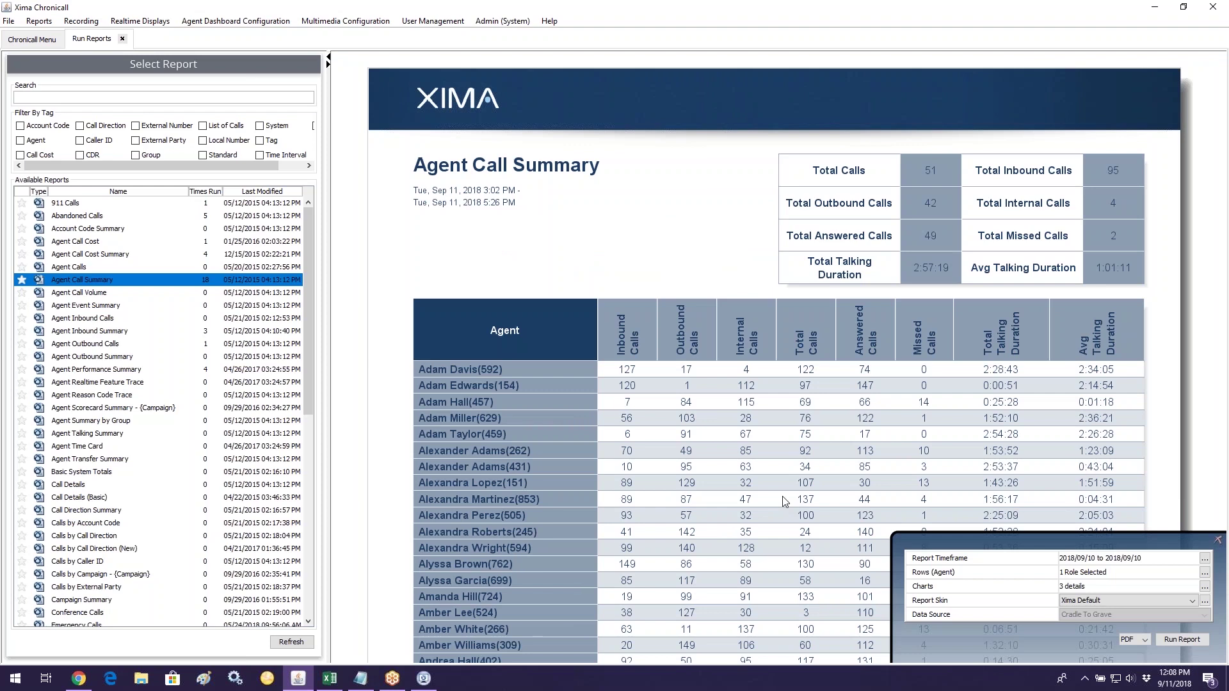
Step: From the Chronicall home page, open the saved report schedules and select the new monthly Agent Call Summary schedule
{"action": "left_click", "coordinate": [31, 41]}
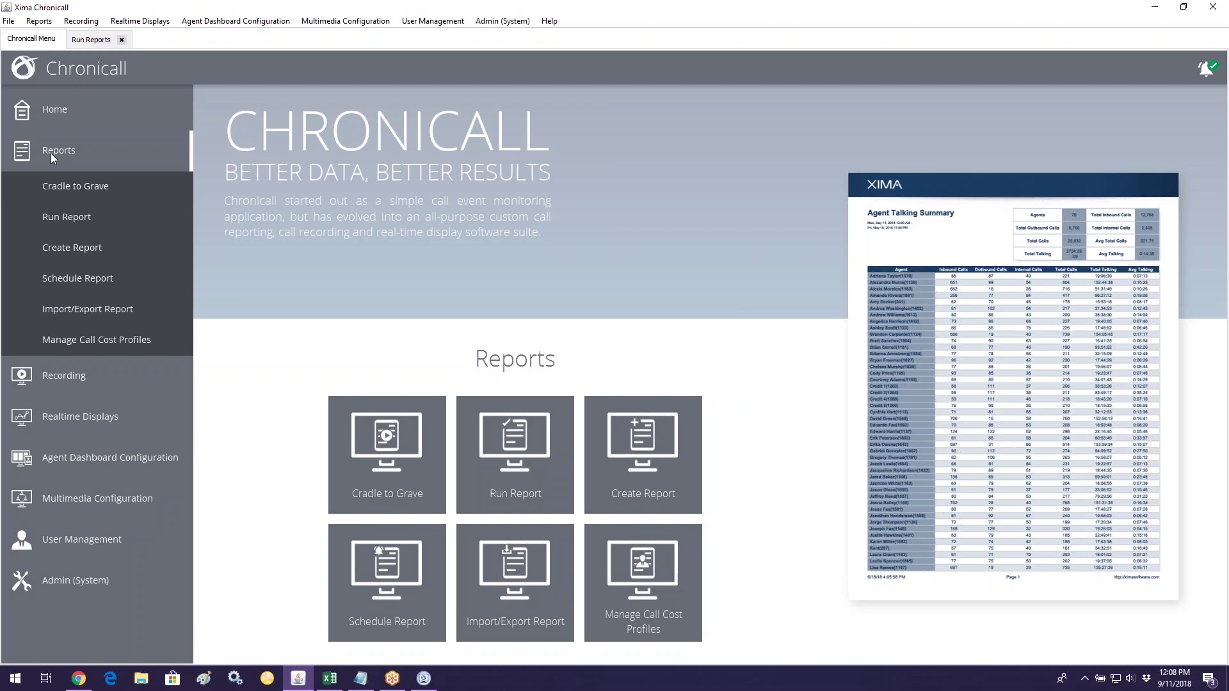
{"action": "left_click", "coordinate": [105, 278]}
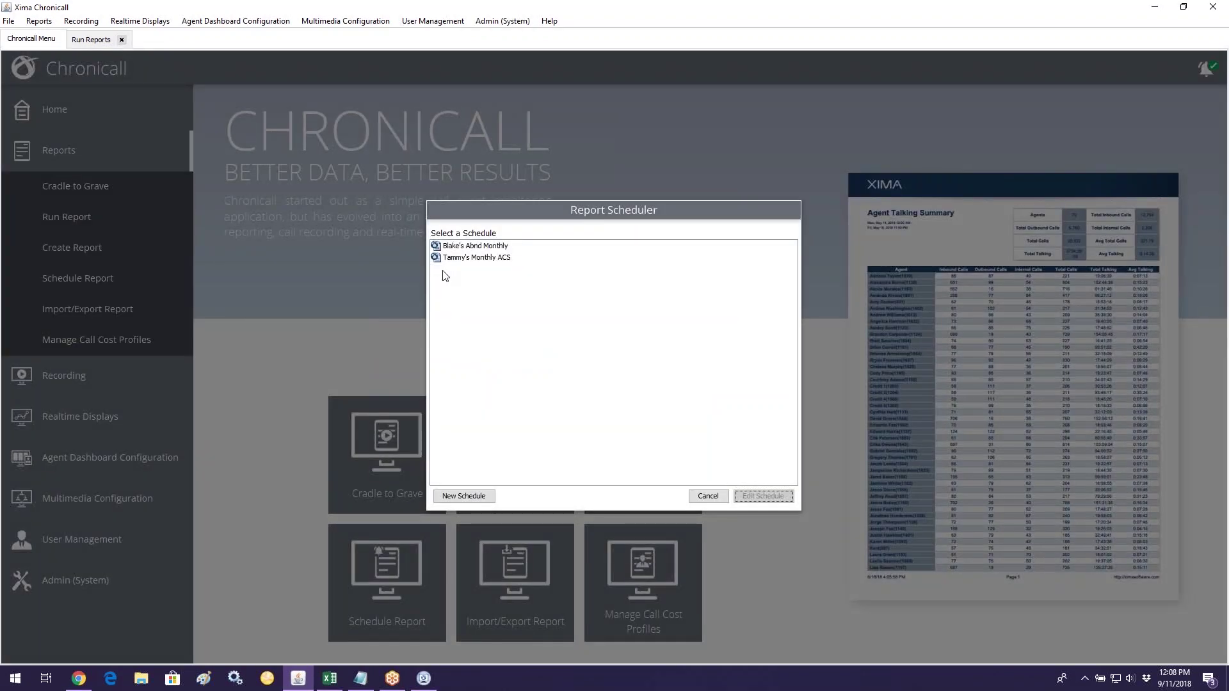
{"action": "left_click", "coordinate": [449, 259]}
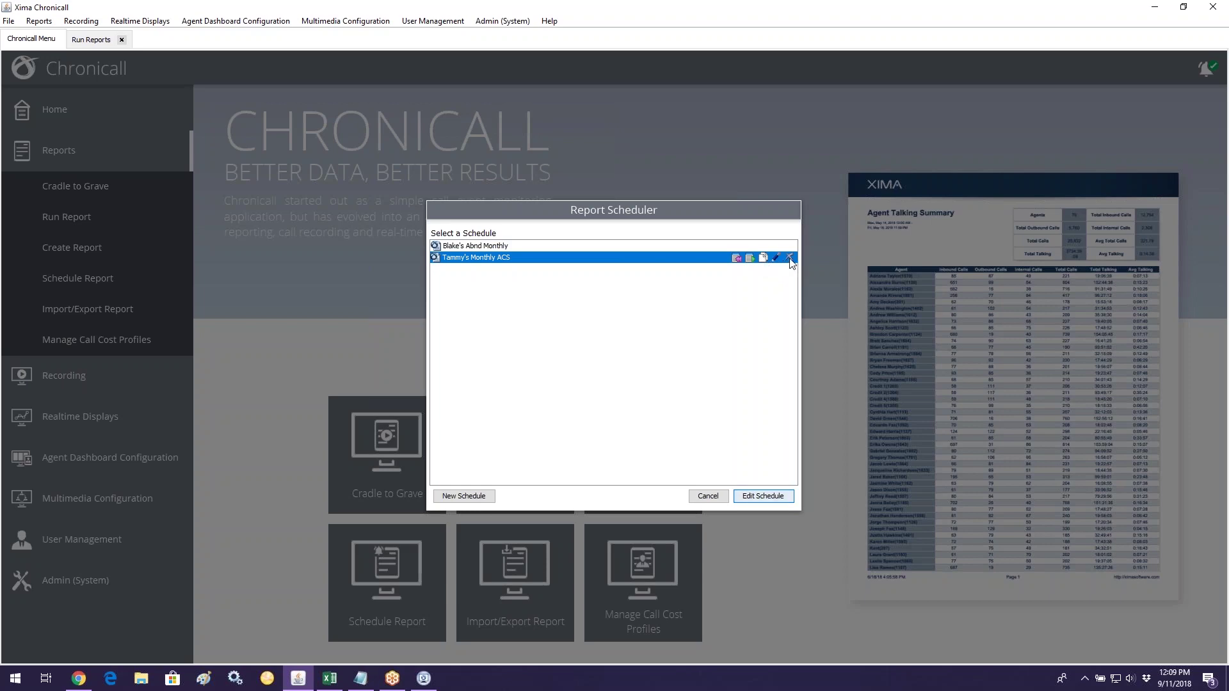
Step: Delete the monthly ACS schedule, close the Report Scheduler, and return to Run Reports
{"action": "left_click", "coordinate": [790, 258]}
{"action": "left_click", "coordinate": [568, 387]}
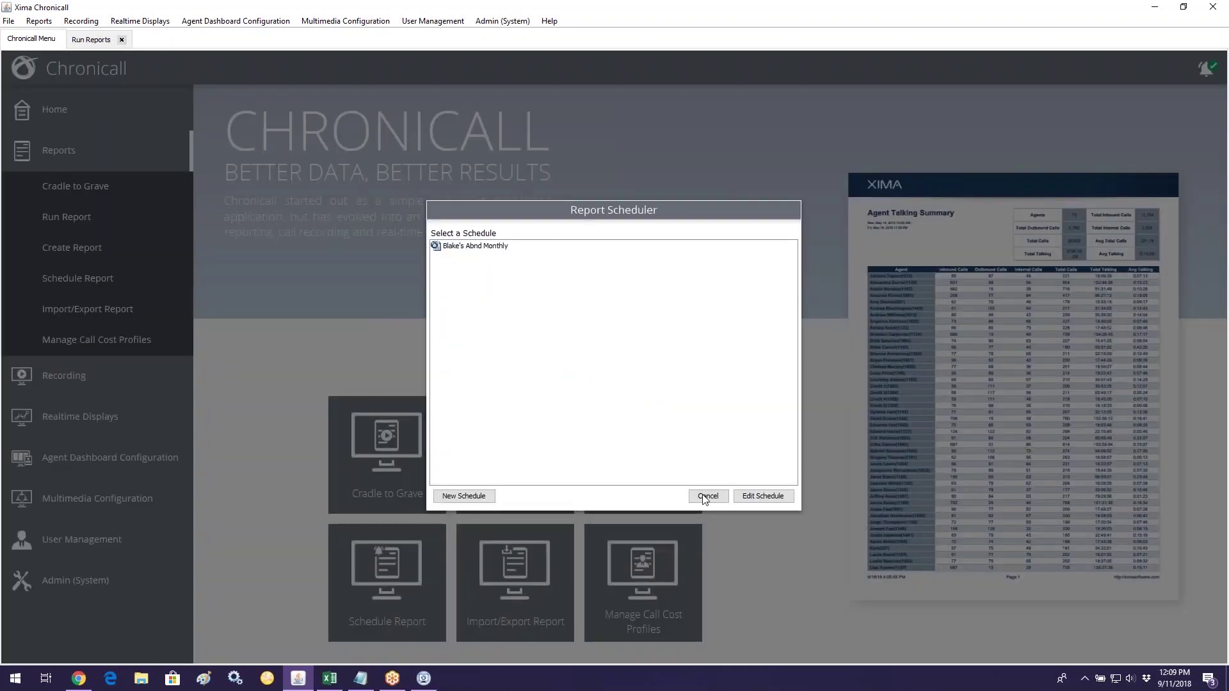
{"action": "left_click", "coordinate": [708, 497]}
{"action": "left_click", "coordinate": [105, 42]}
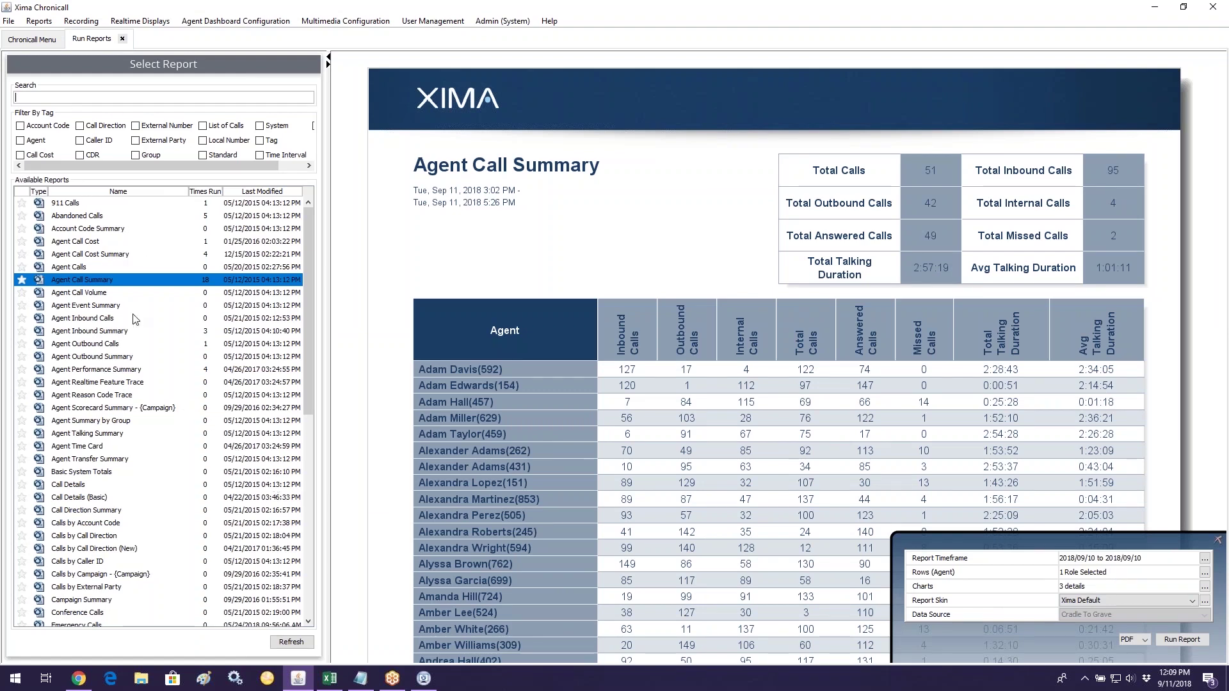
Step: Preview the Agent Reason Code Trace report, then the Agent Realtime Feature Trace report
{"action": "left_click", "coordinate": [123, 400]}
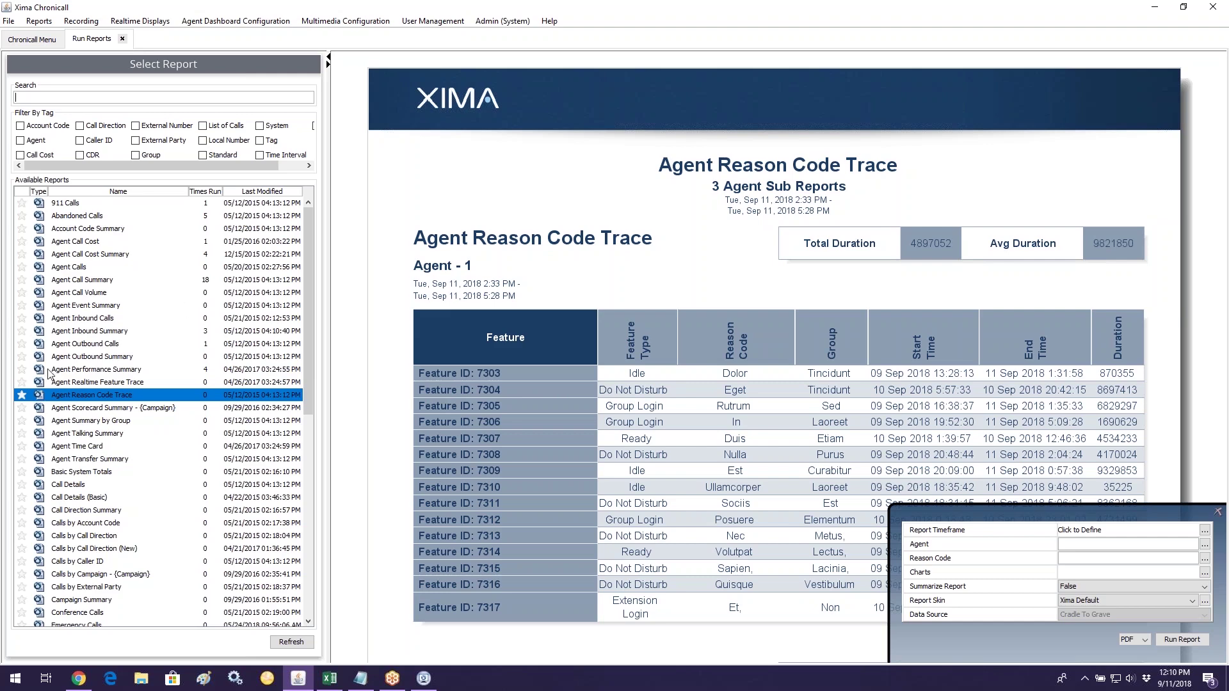
{"action": "left_click", "coordinate": [67, 383]}
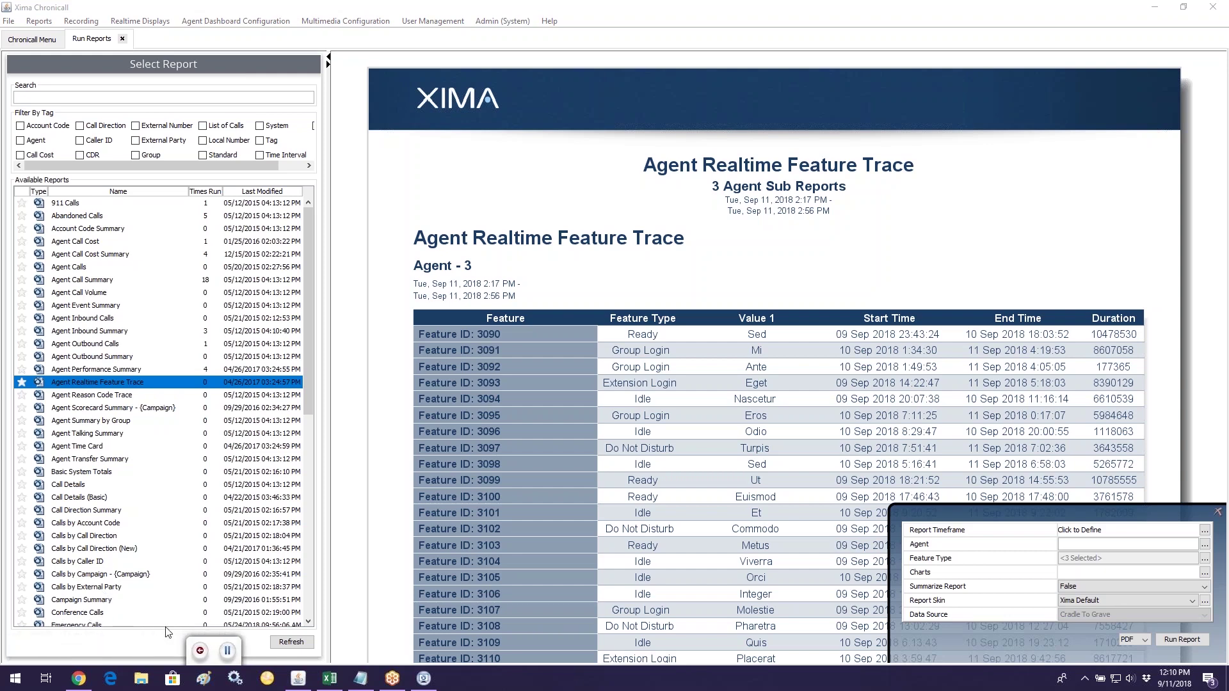
{"action": "left_click_drag", "start_coordinate": [227, 633], "coordinate": [367, 642]}
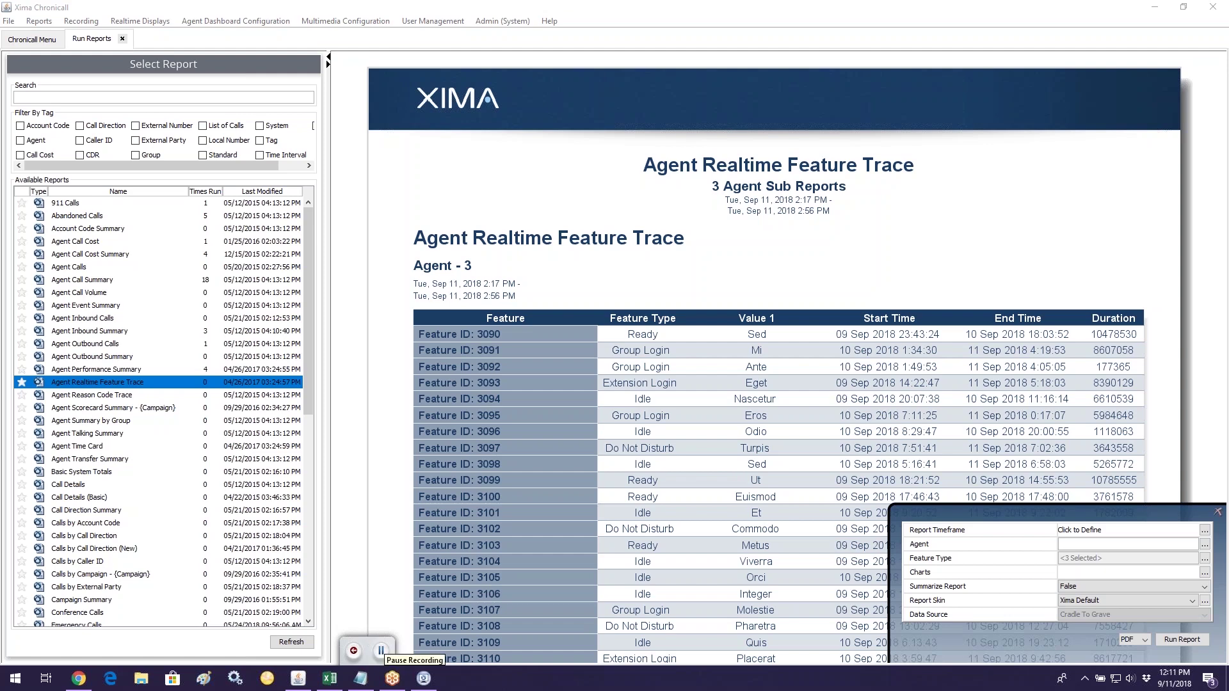
{"action": "left_click", "coordinate": [381, 650]}
{"action": "left_click", "coordinate": [391, 646]}
{"action": "left_click_drag", "start_coordinate": [374, 637], "coordinate": [382, 633]}
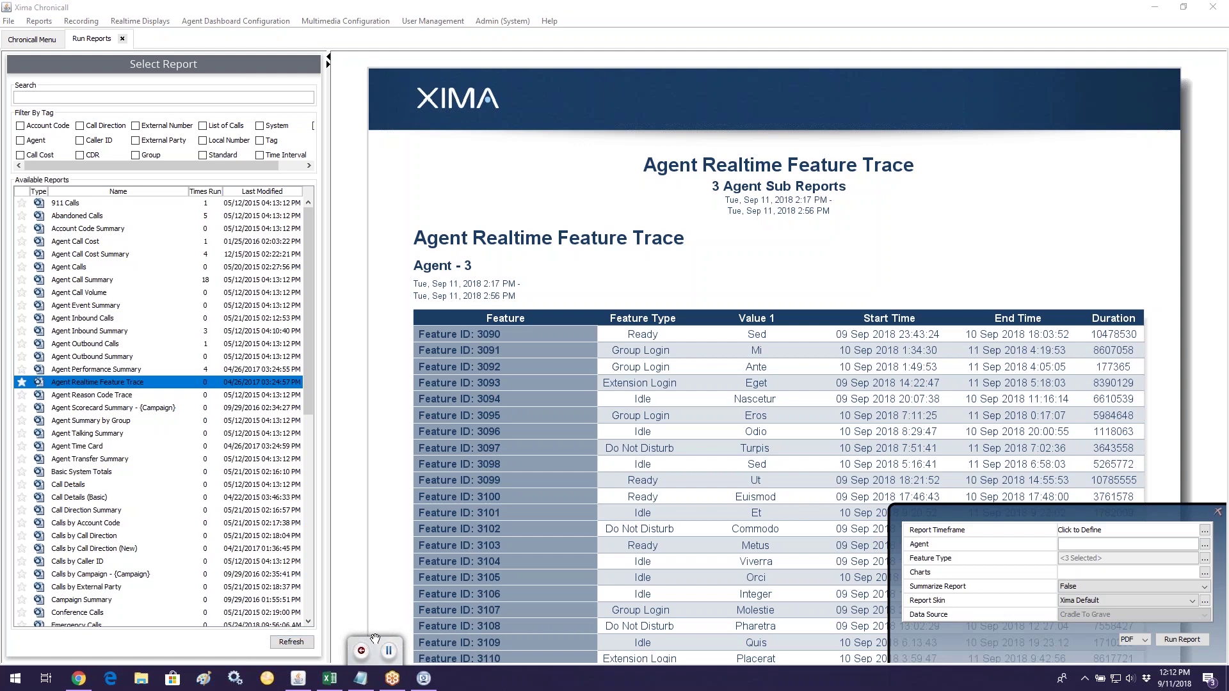
{"action": "left_click_drag", "start_coordinate": [375, 638], "coordinate": [7, 639]}
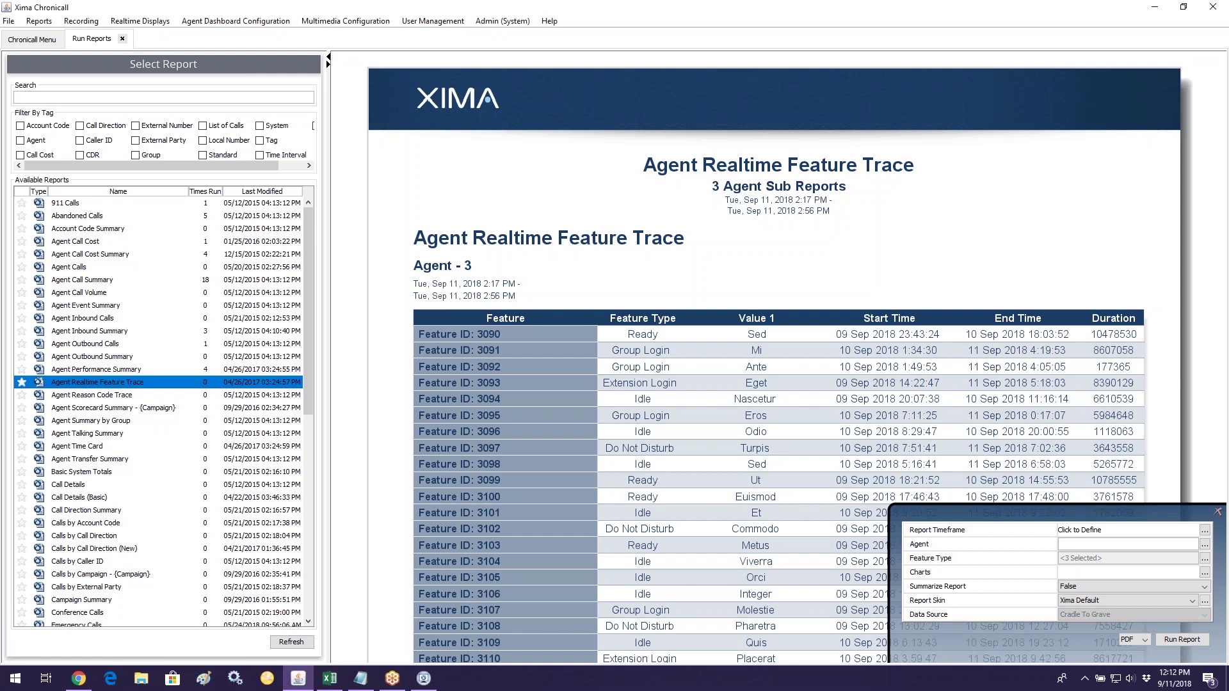
{"action": "left_click", "coordinate": [360, 678]}
{"action": "left_click", "coordinate": [32, 39]}
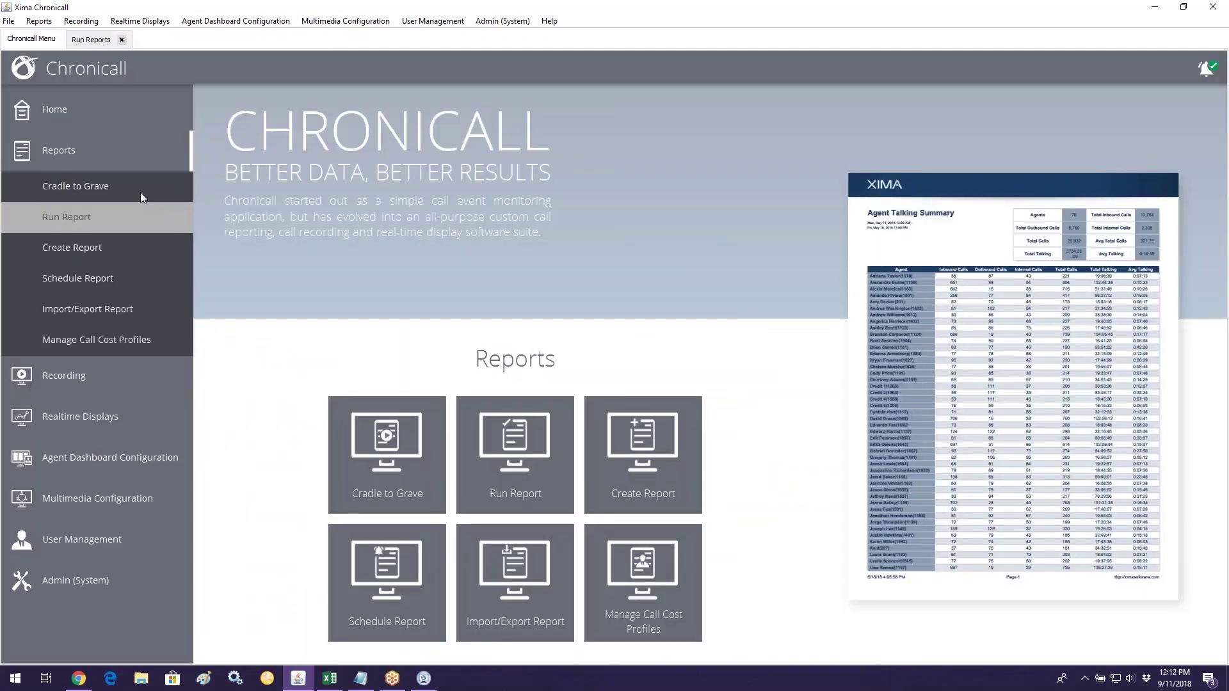
Step: Open View Active Recordings from the Recording menu and select the call on port 1
{"action": "left_click", "coordinate": [78, 148]}
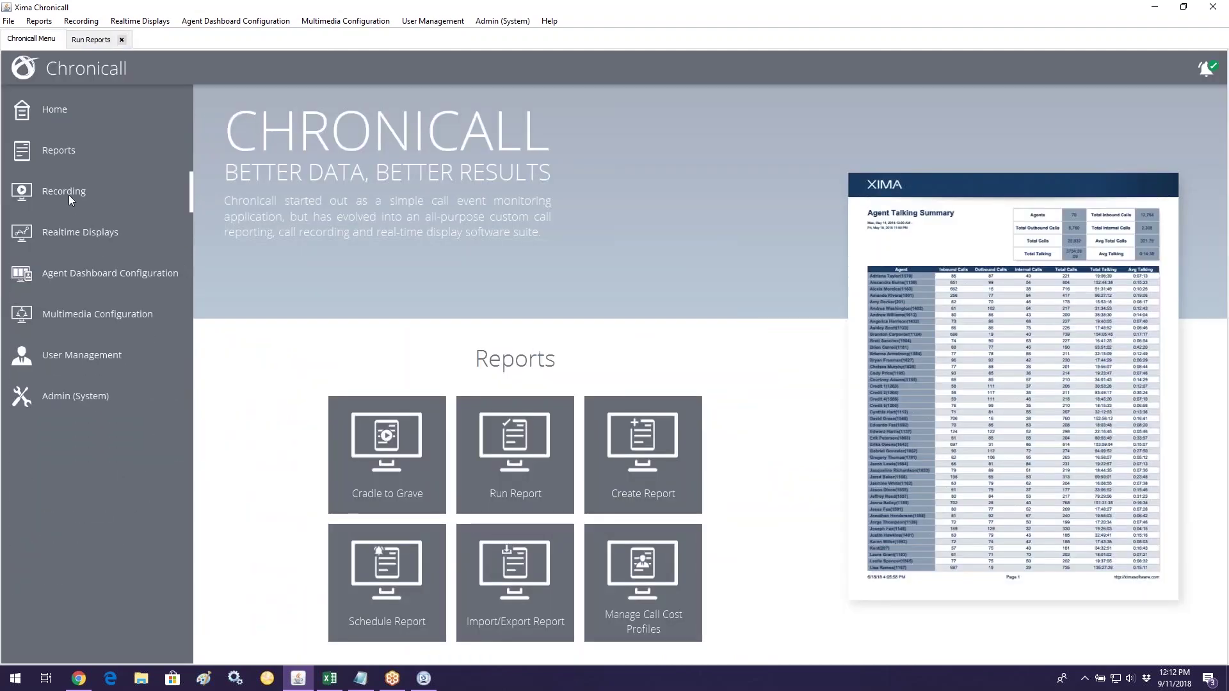
{"action": "left_click", "coordinate": [68, 192]}
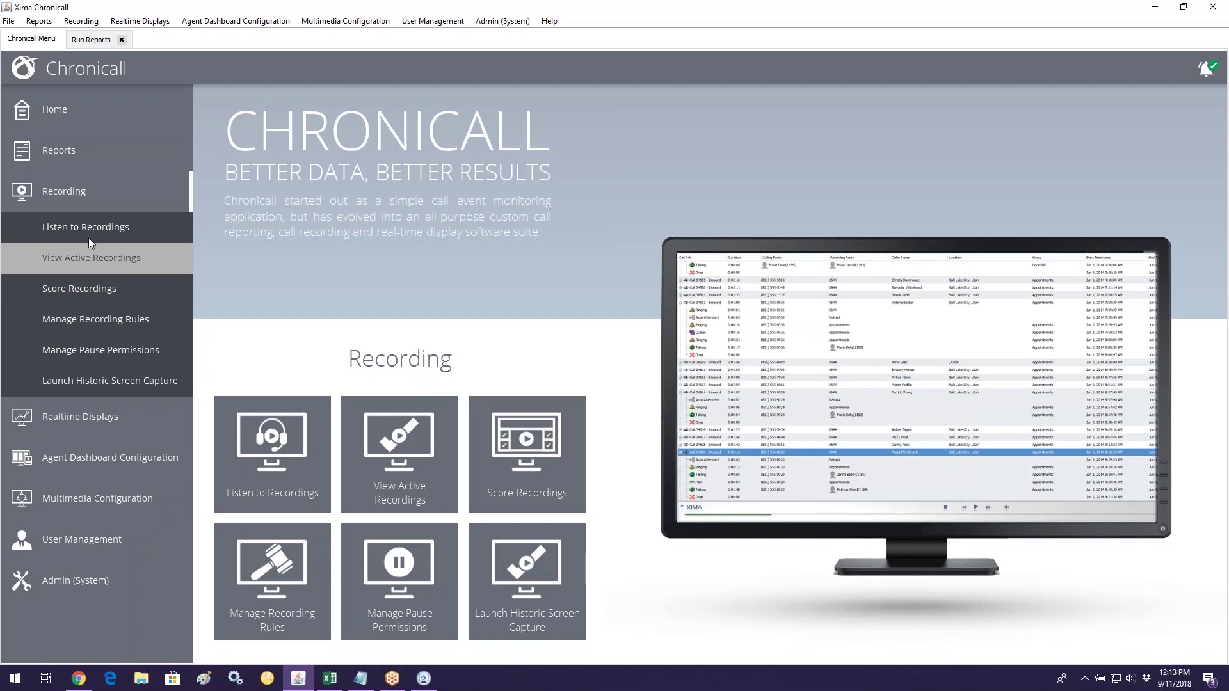
{"action": "left_click", "coordinate": [115, 263]}
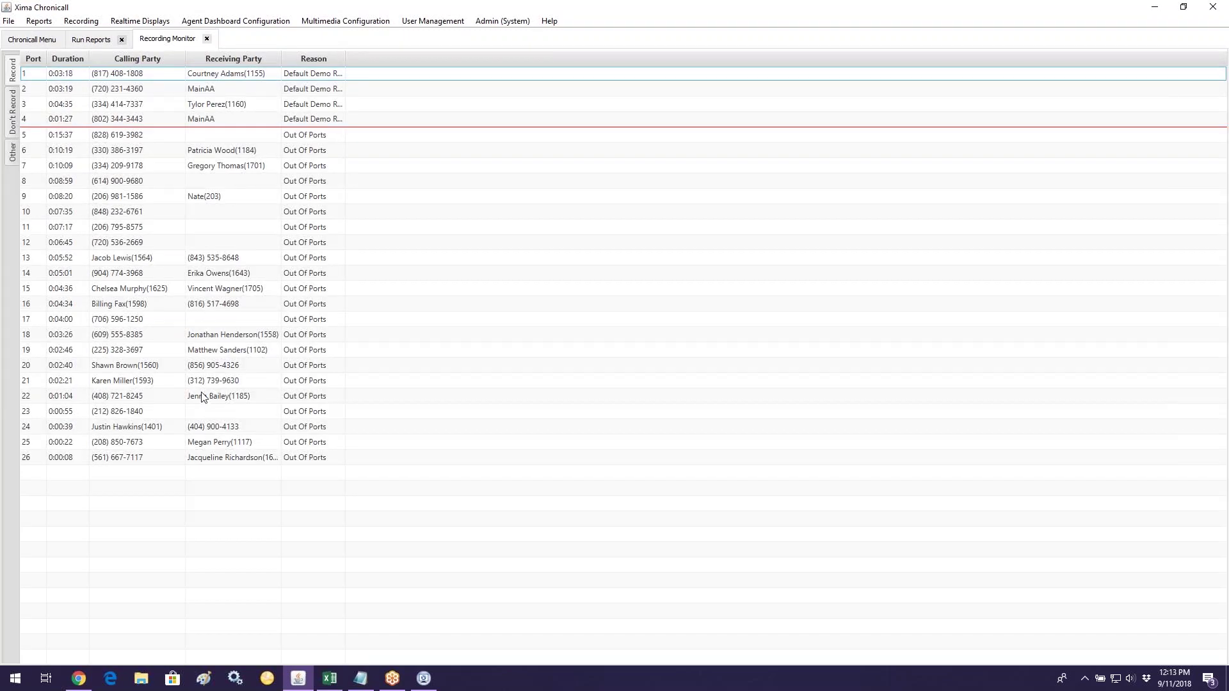
{"action": "left_click", "coordinate": [119, 75]}
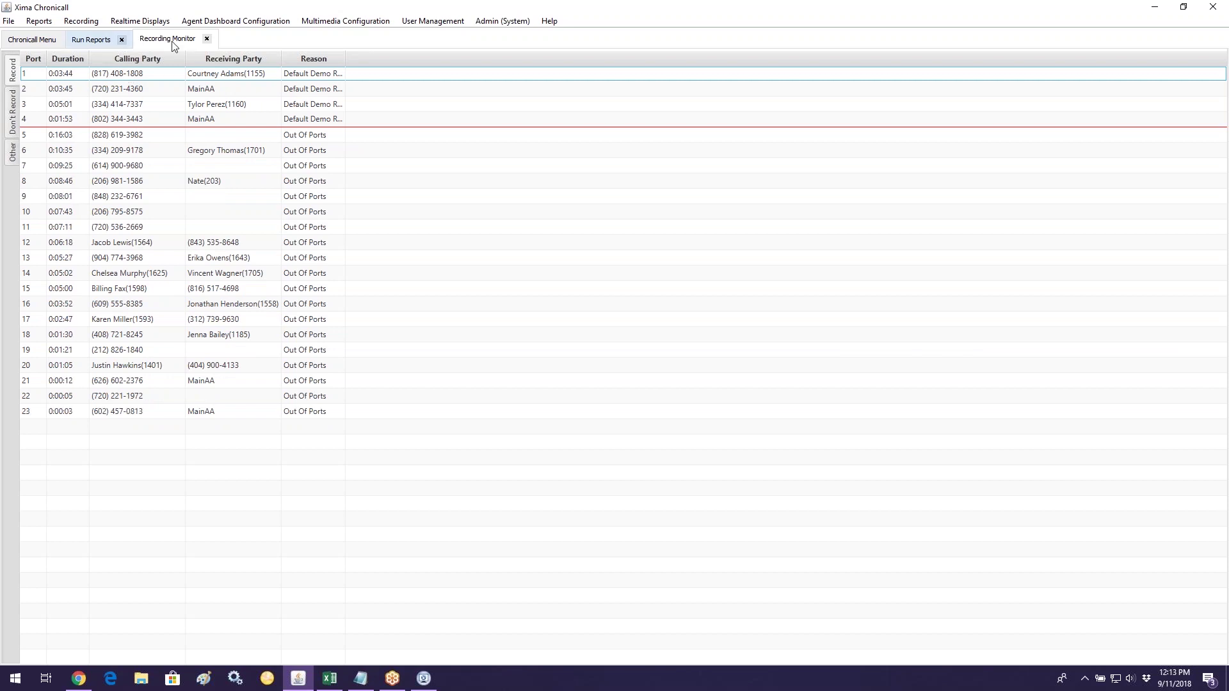
Step: Close the Recording Monitor tab
{"action": "left_click", "coordinate": [212, 43]}
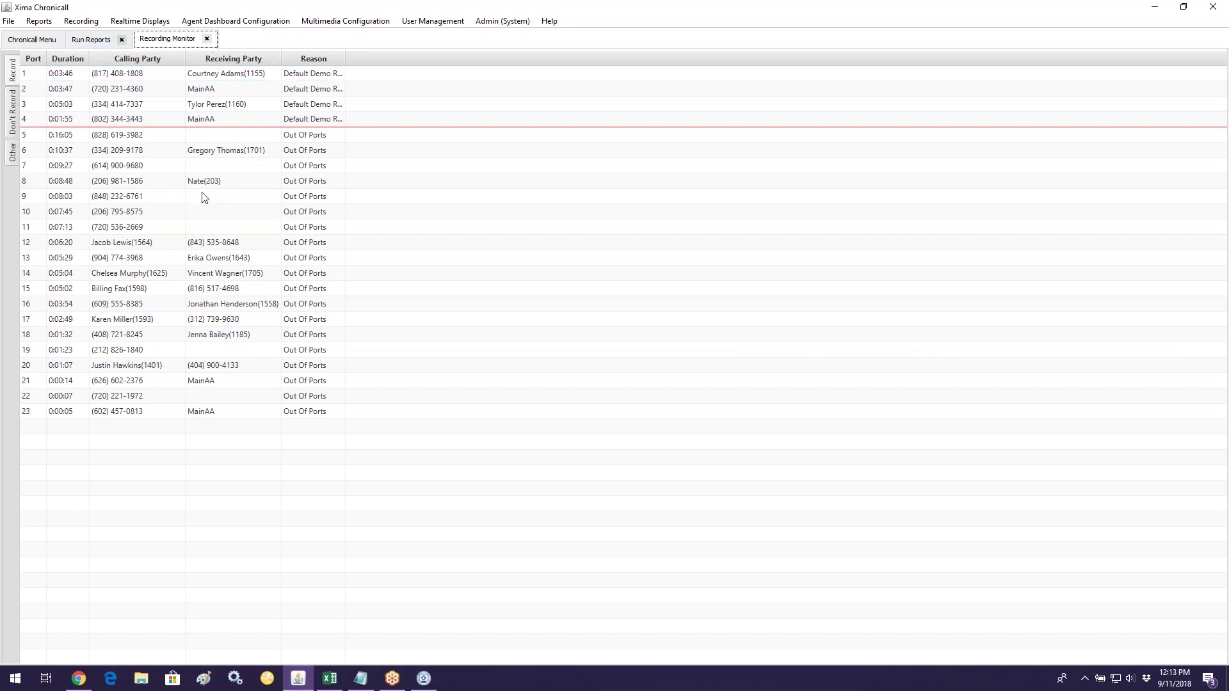
{"action": "left_click", "coordinate": [207, 39]}
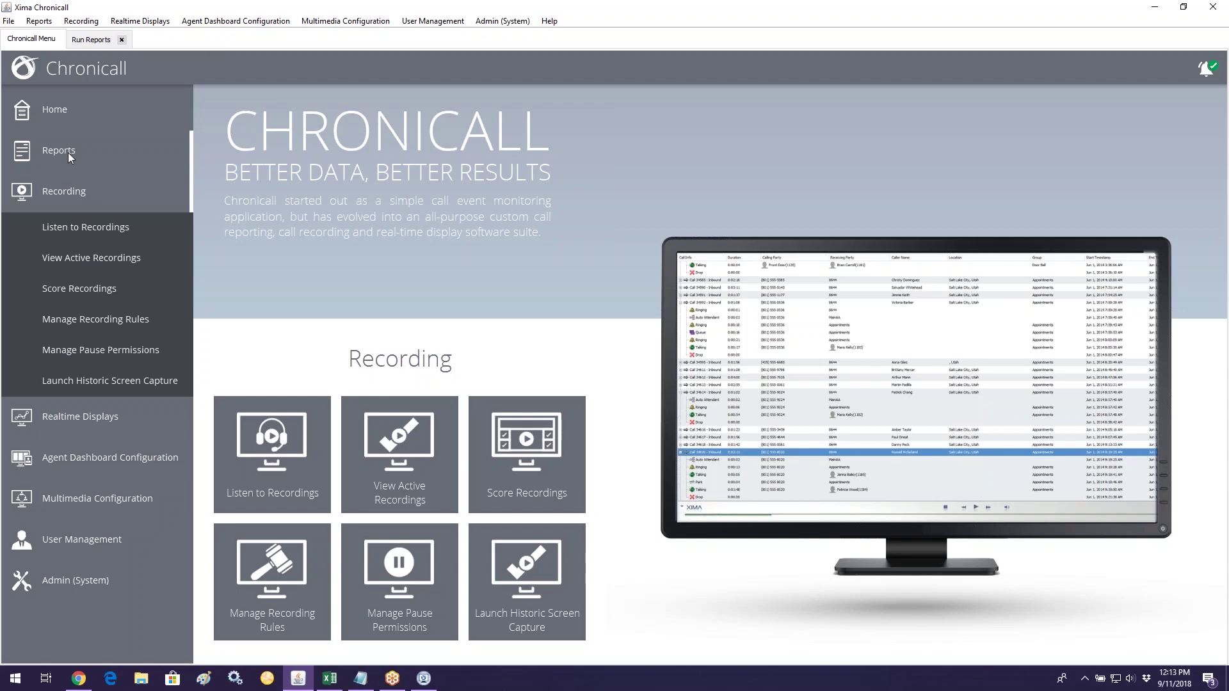
Step: Open a Cradle to Grave tab and run the Abandoned Calls report for 2018/09/10
{"action": "left_click", "coordinate": [68, 152]}
{"action": "left_click", "coordinate": [69, 185]}
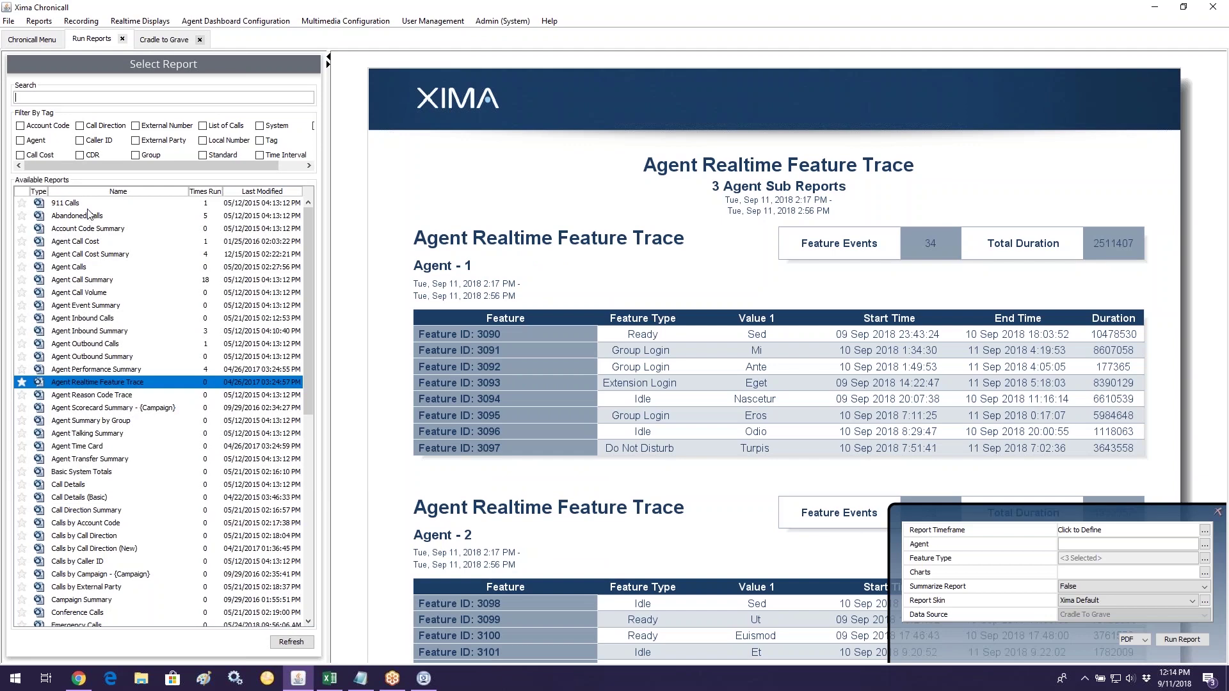
{"action": "left_click", "coordinate": [90, 216]}
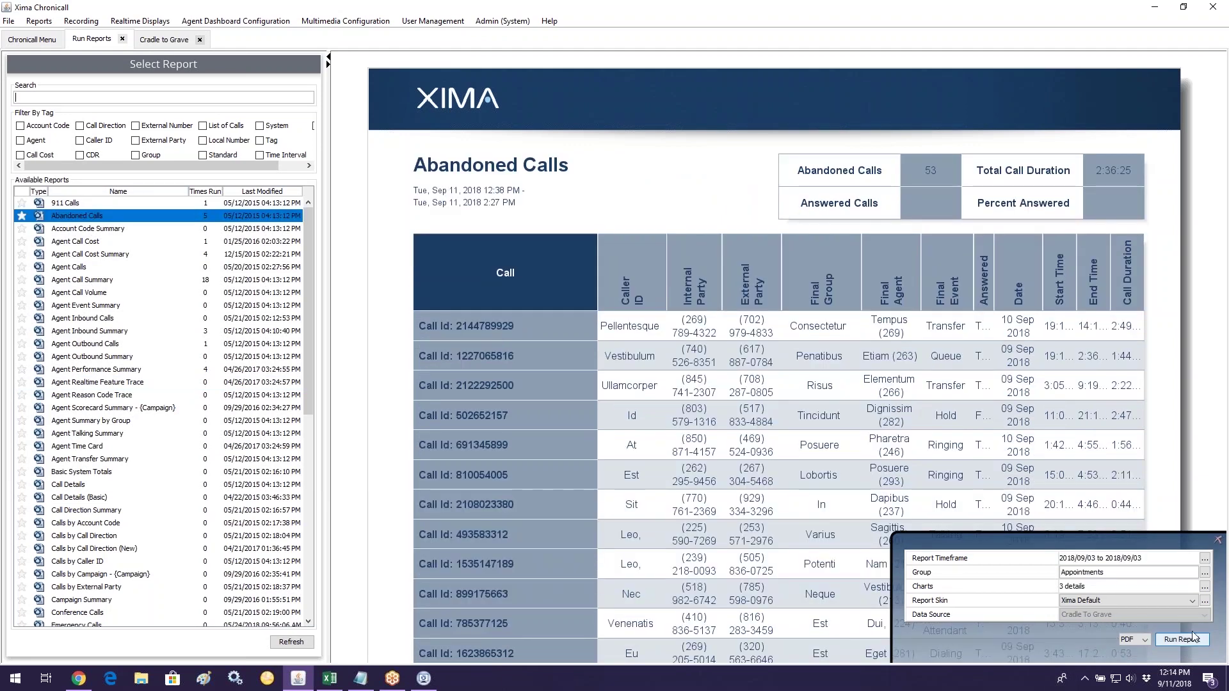
{"action": "left_click", "coordinate": [1204, 558]}
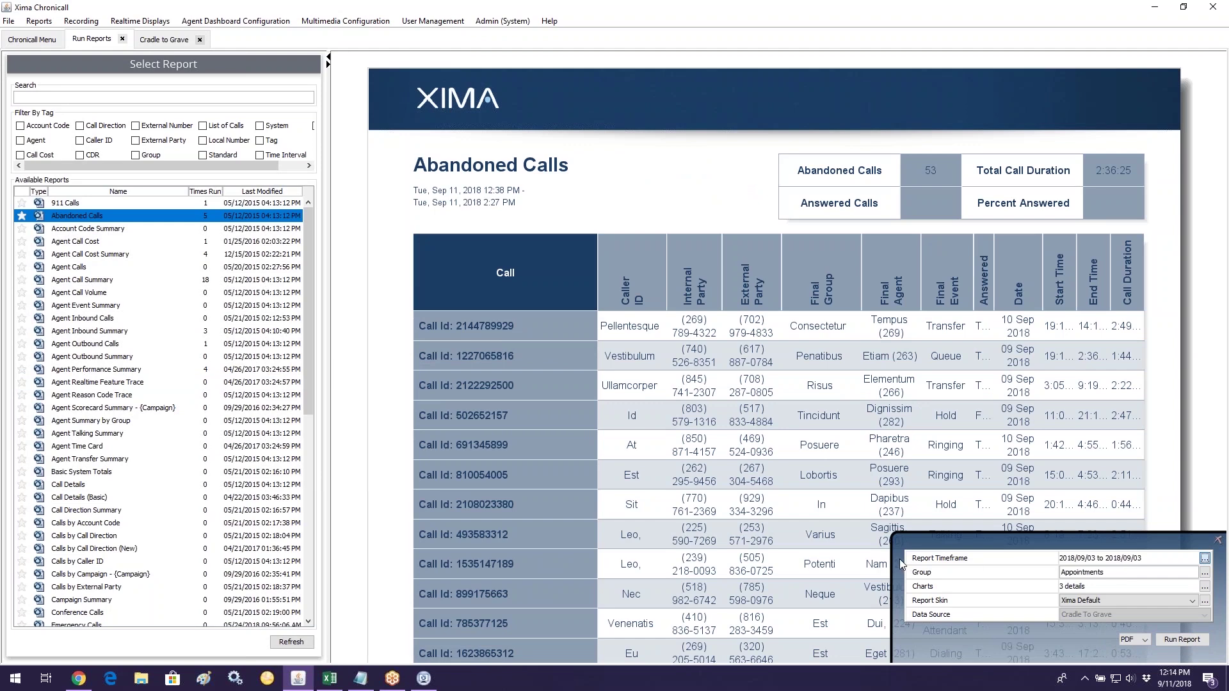
{"action": "key", "text": "Down"}
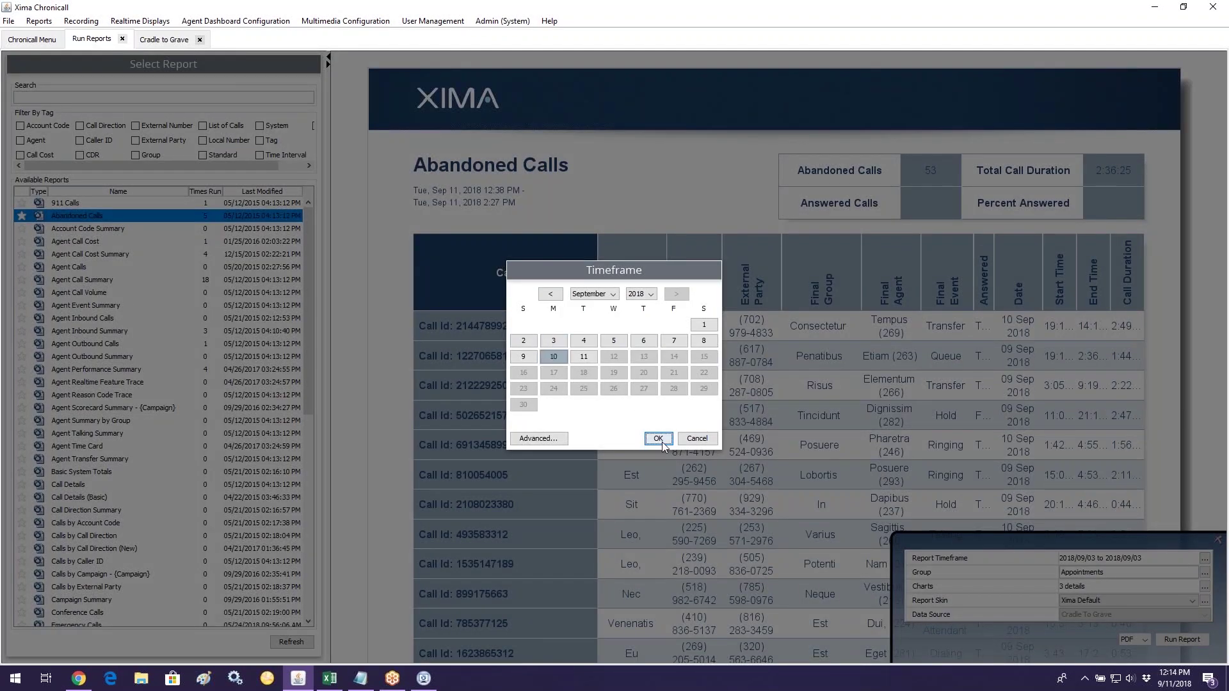
{"action": "key", "text": "Return"}
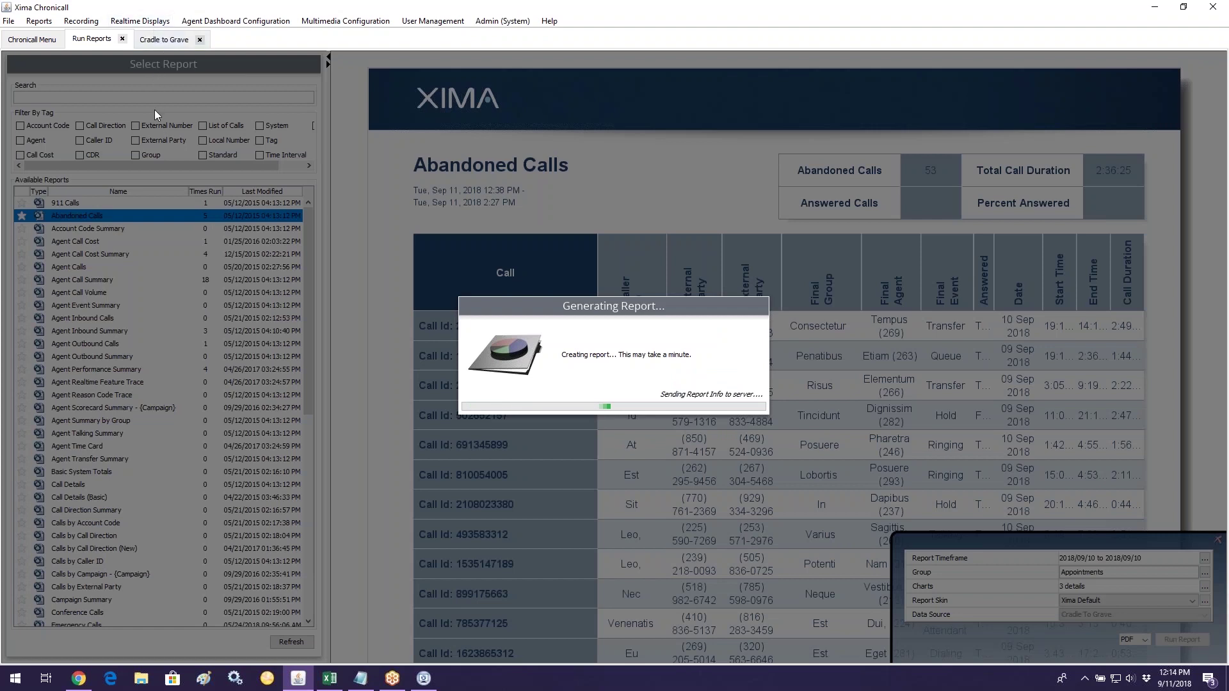
Step: Switch to the Cradle to Grave criteria and minimize the Abandoned Calls PDF
{"action": "left_click", "coordinate": [164, 41]}
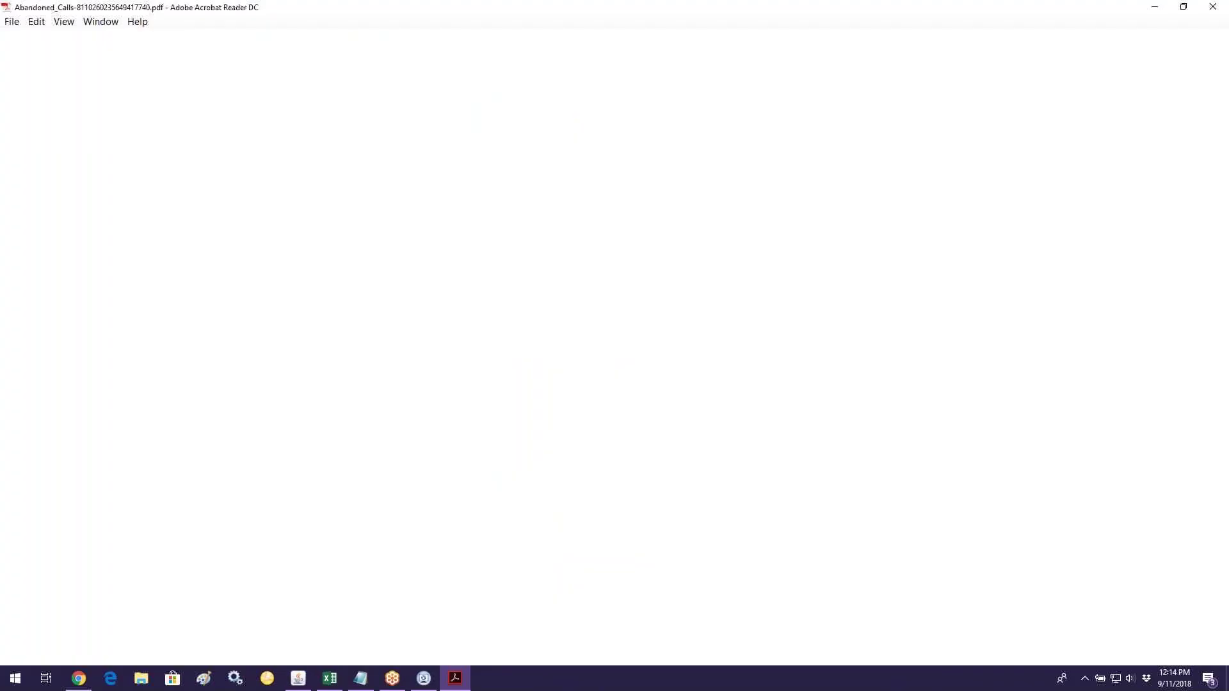
{"action": "left_click", "coordinate": [1153, 7]}
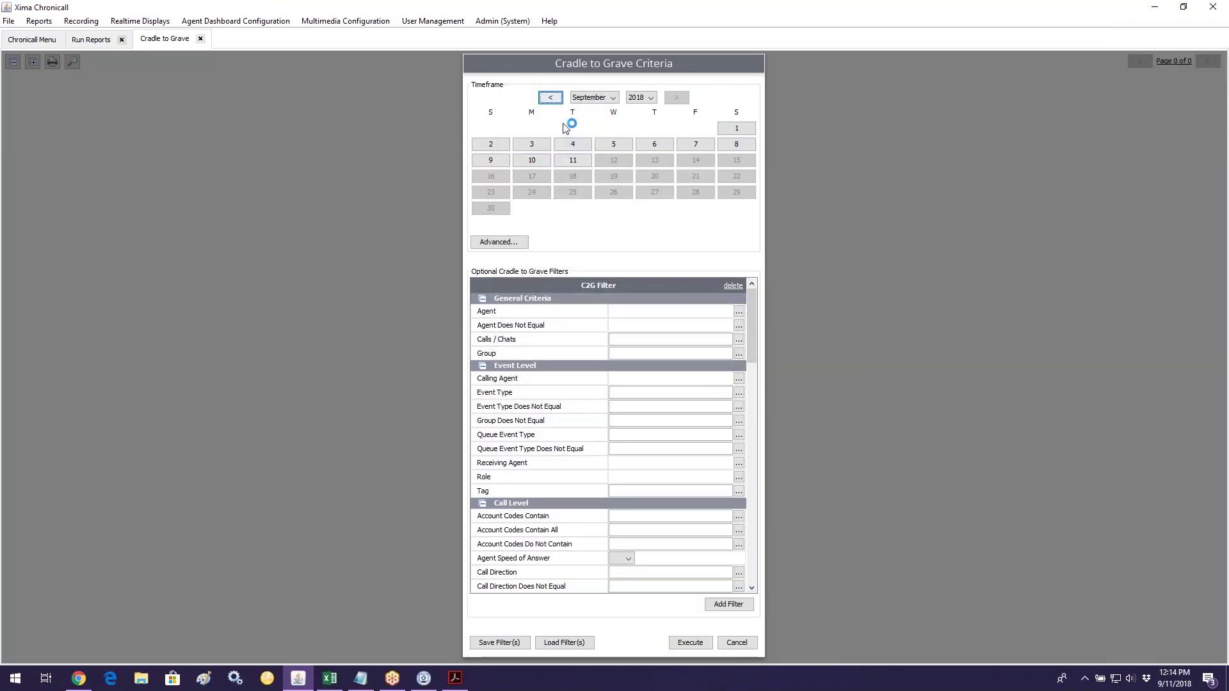
Step: Set the Cradle to Grave criteria to September 10 with Calls-only media and execute
{"action": "left_click", "coordinate": [532, 161]}
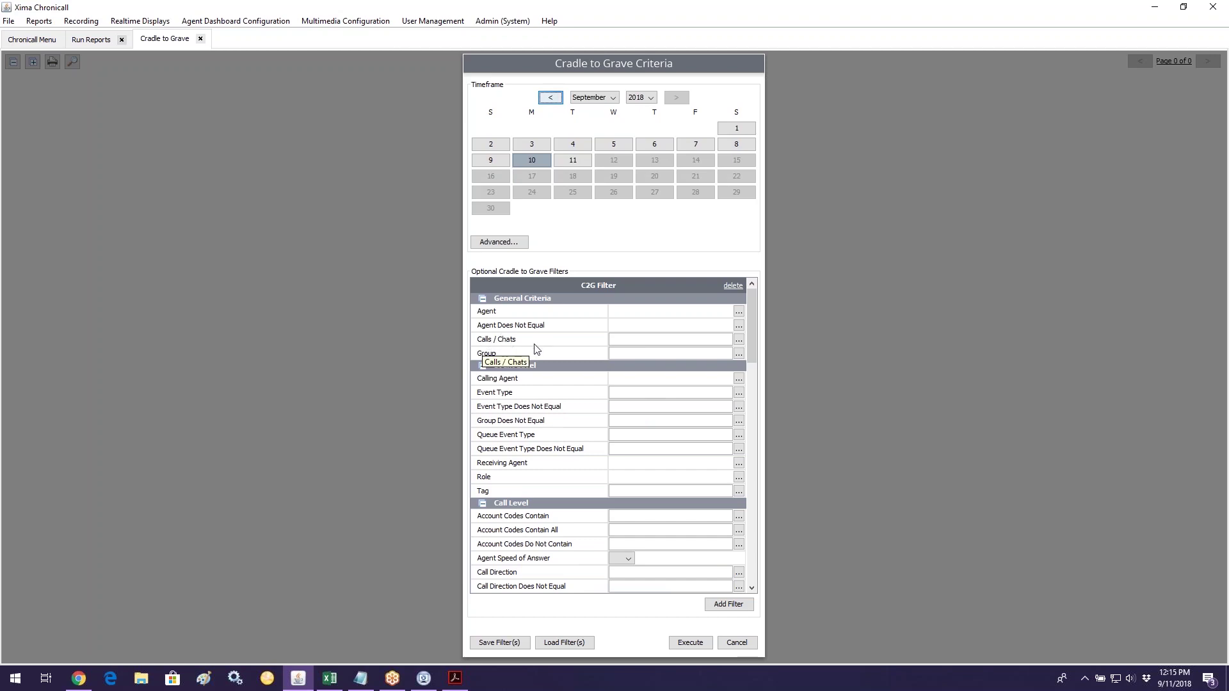
{"action": "left_click", "coordinate": [740, 340]}
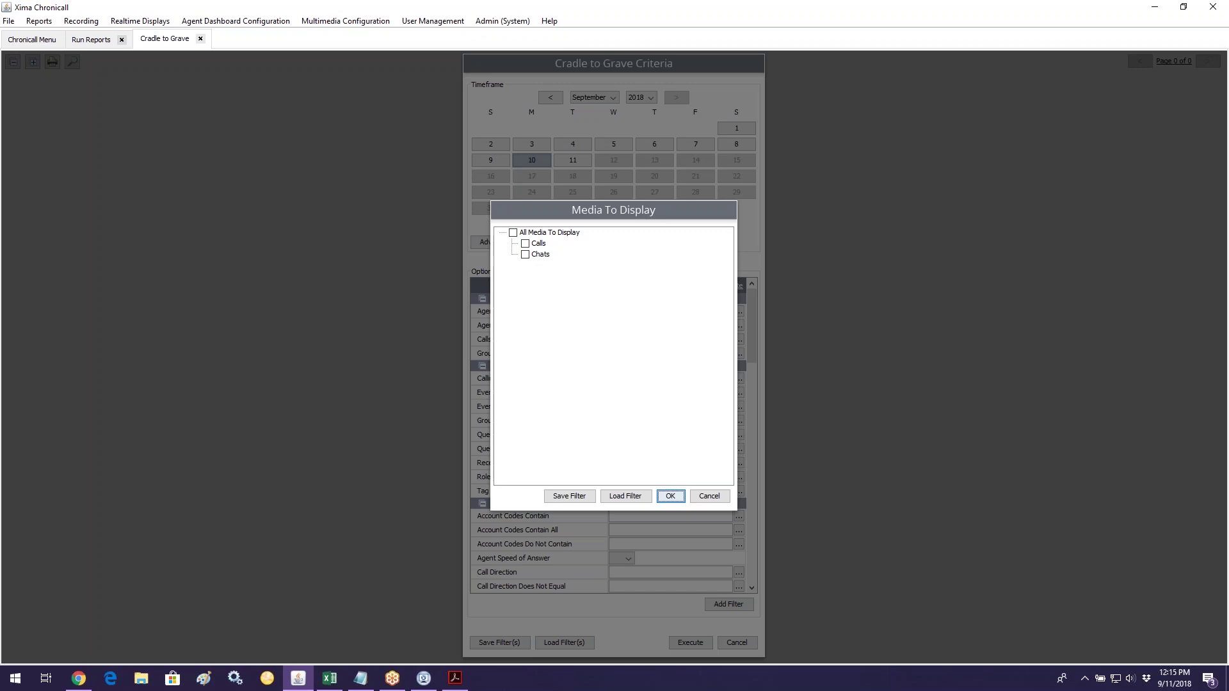
{"action": "left_click", "coordinate": [525, 243]}
{"action": "key", "text": "Return"}
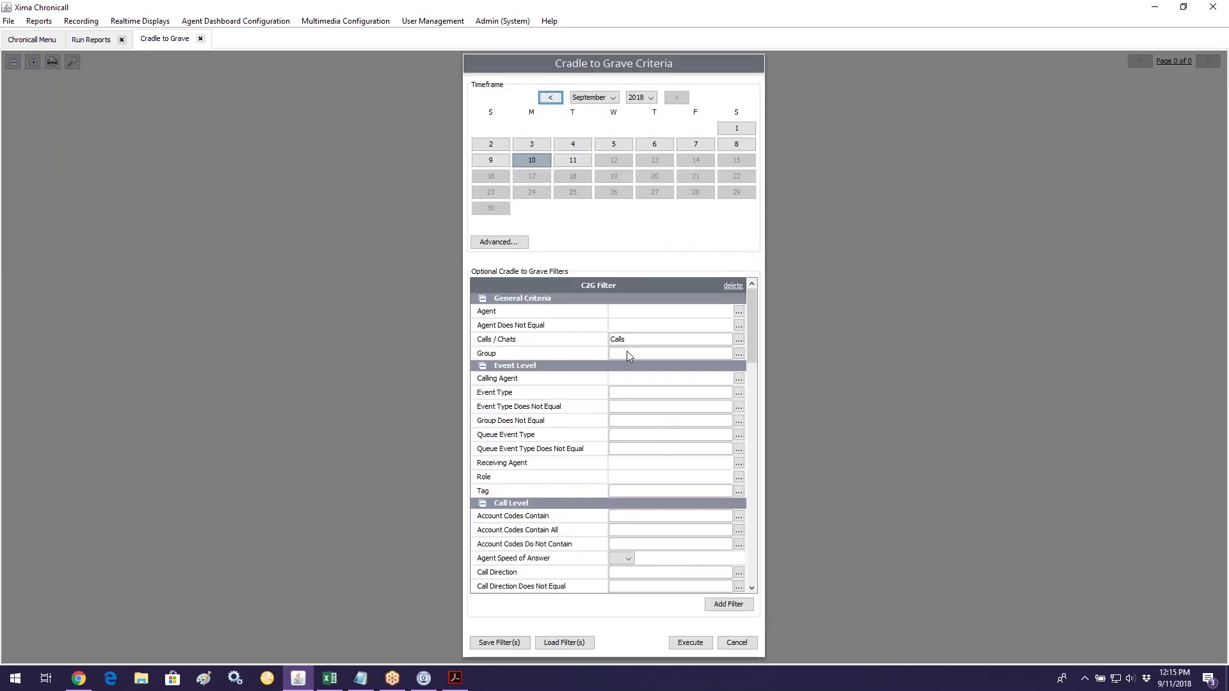
{"action": "left_click", "coordinate": [683, 644]}
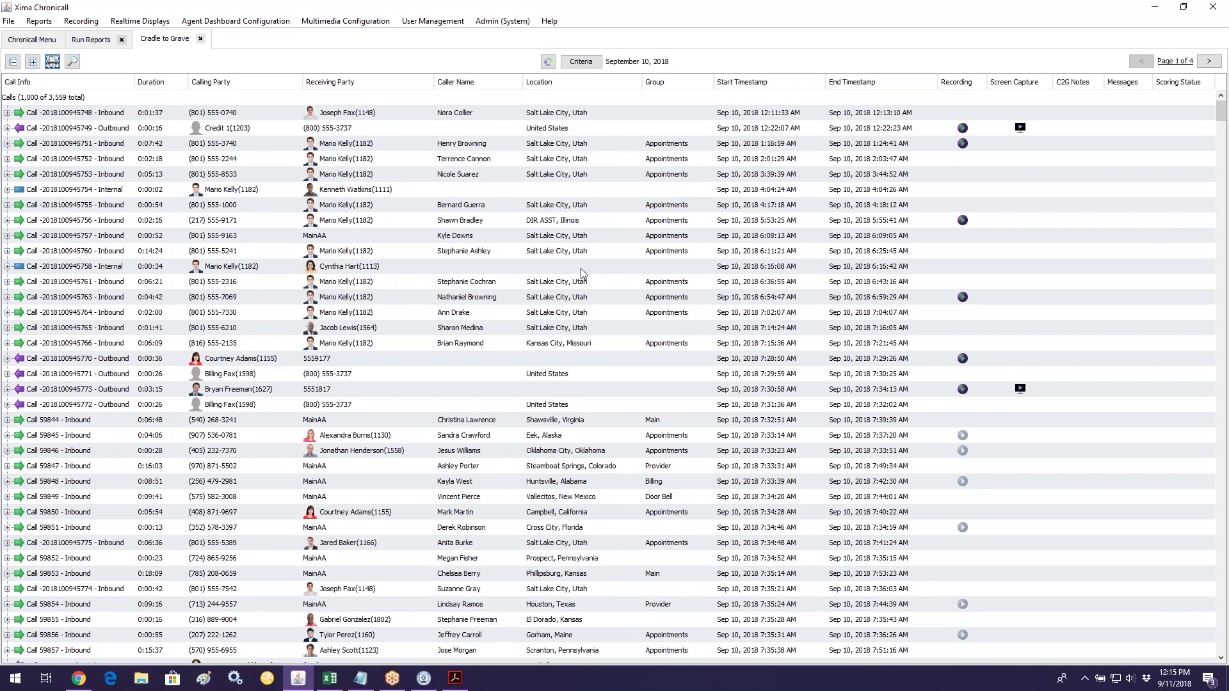
Step: Select the Calls header row and bring up the Find box for the call list
{"action": "left_click", "coordinate": [36, 97]}
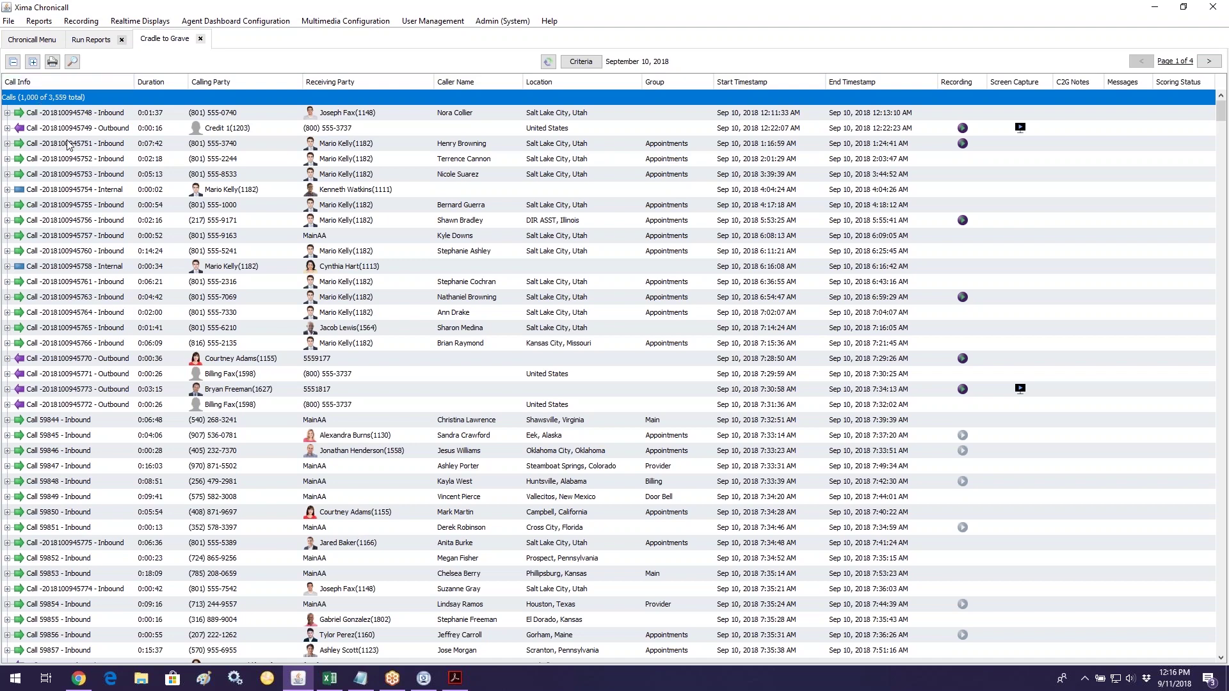
{"action": "left_click", "coordinate": [73, 62]}
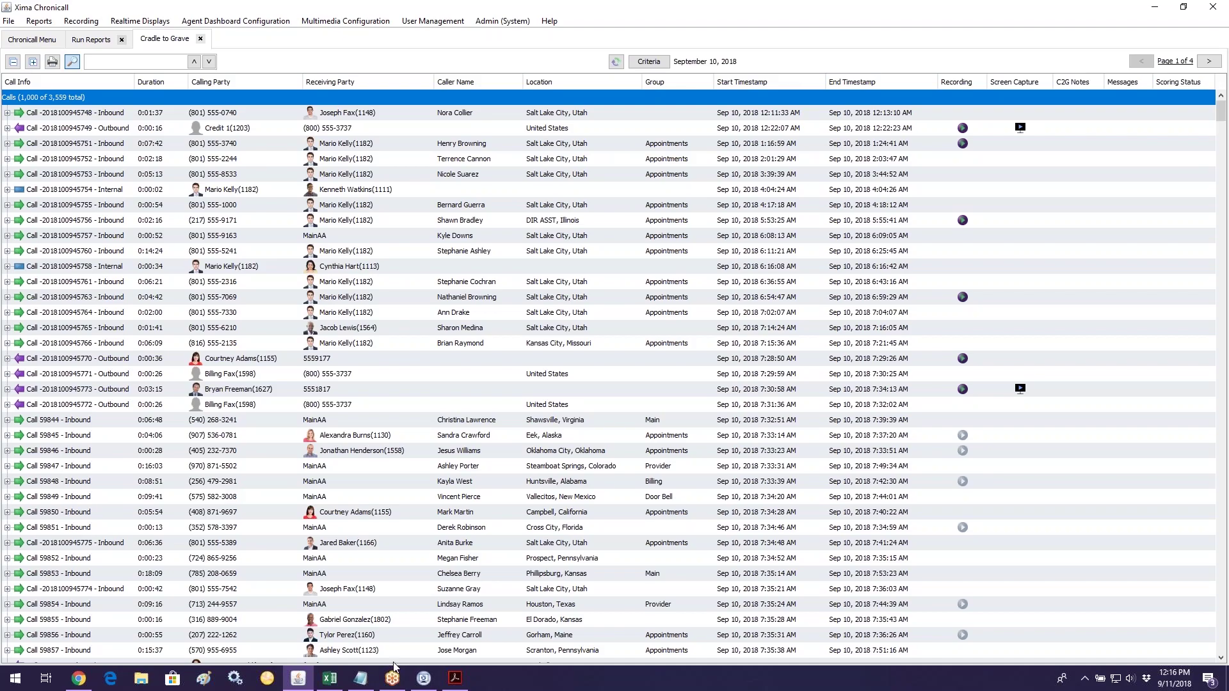
Step: Select the abandoned call's ID in the Abandoned Calls PDF, then return to Chronicall
{"action": "left_click", "coordinate": [455, 678]}
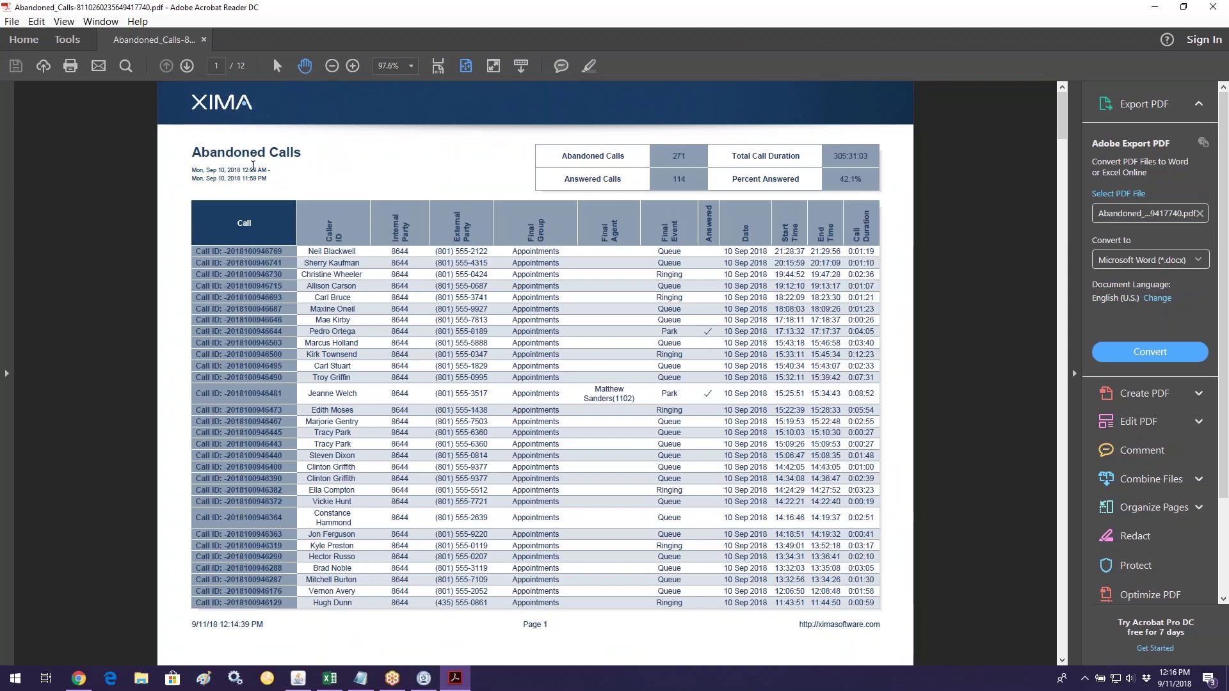
{"action": "left_click_drag", "start_coordinate": [225, 394], "coordinate": [285, 395]}
{"action": "key", "text": "ctrl+c"}
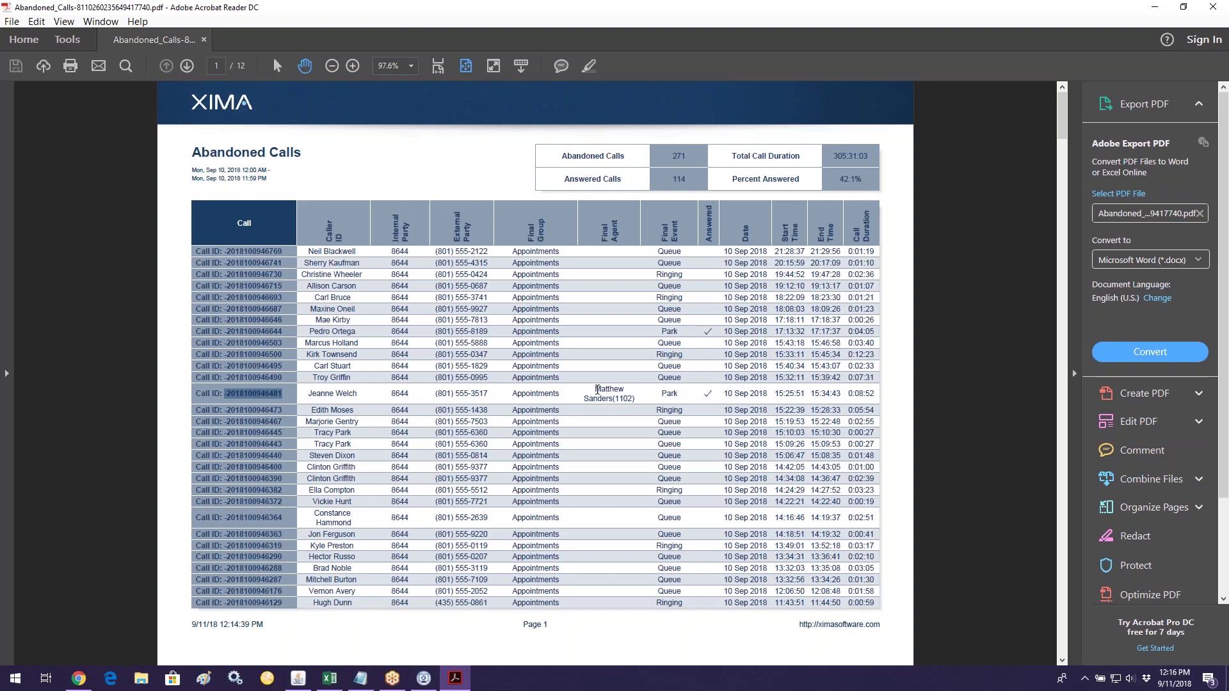
{"action": "left_click_drag", "start_coordinate": [596, 389], "coordinate": [610, 399]}
{"action": "left_click", "coordinate": [678, 398]}
{"action": "double_click", "coordinate": [677, 397]}
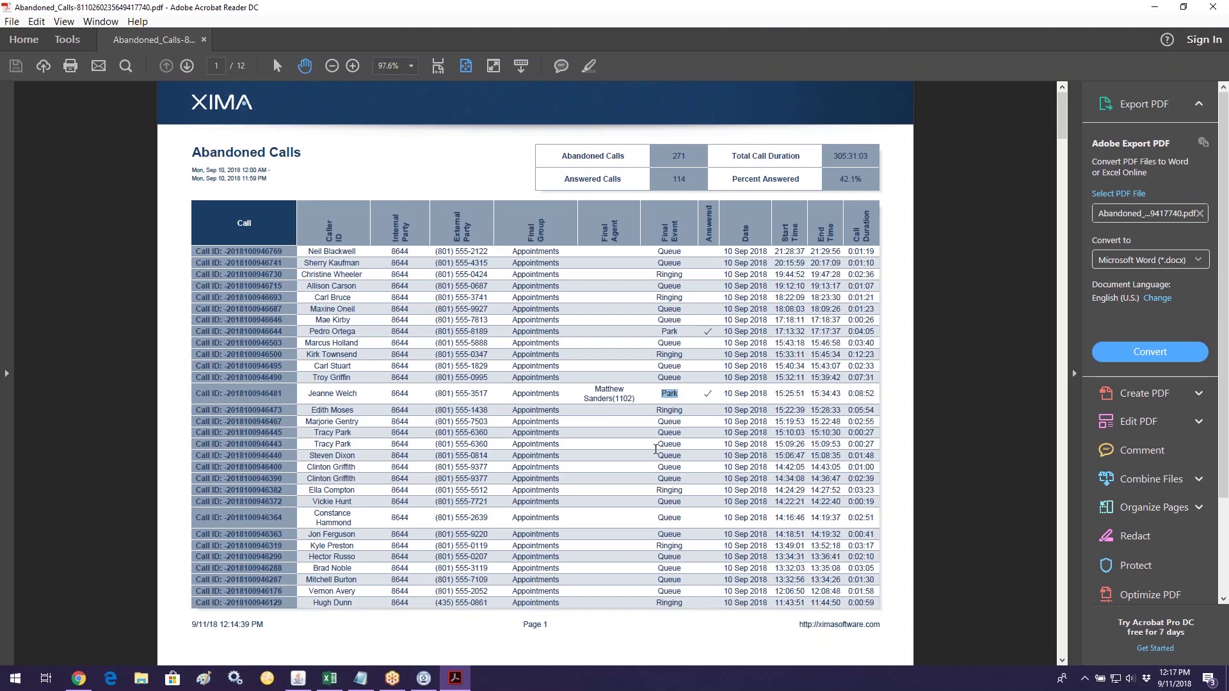
{"action": "left_click", "coordinate": [283, 394]}
{"action": "left_click_drag", "start_coordinate": [286, 393], "coordinate": [227, 396]}
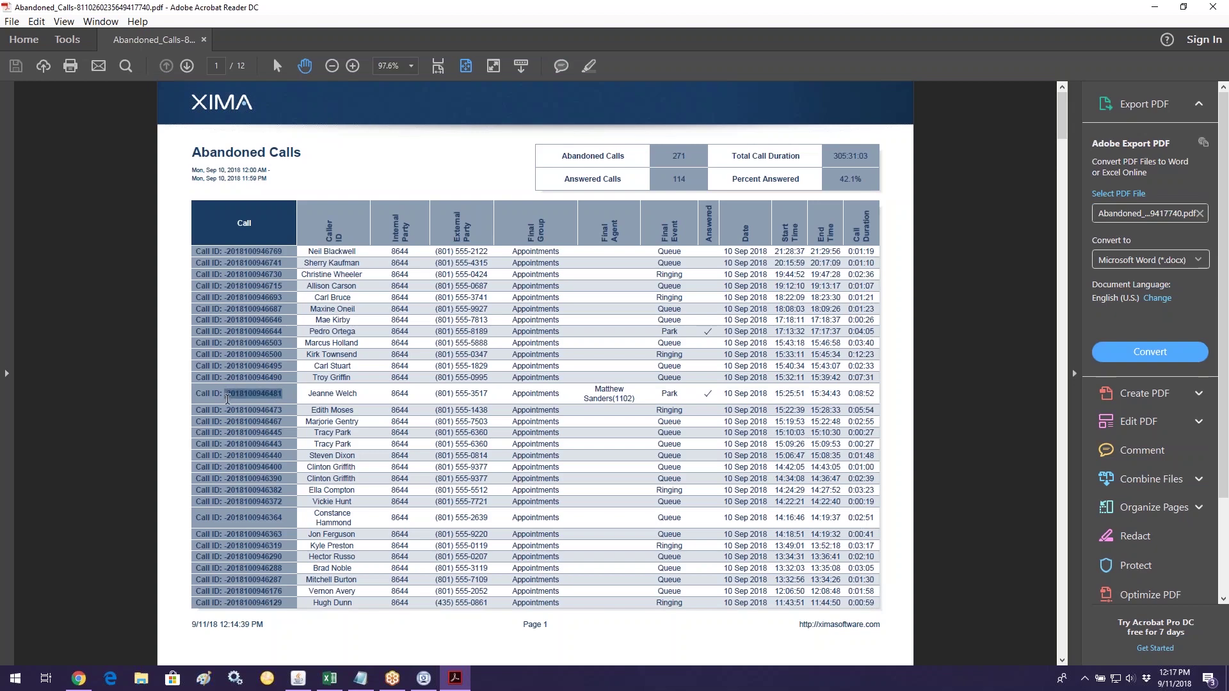
{"action": "left_click", "coordinate": [298, 678]}
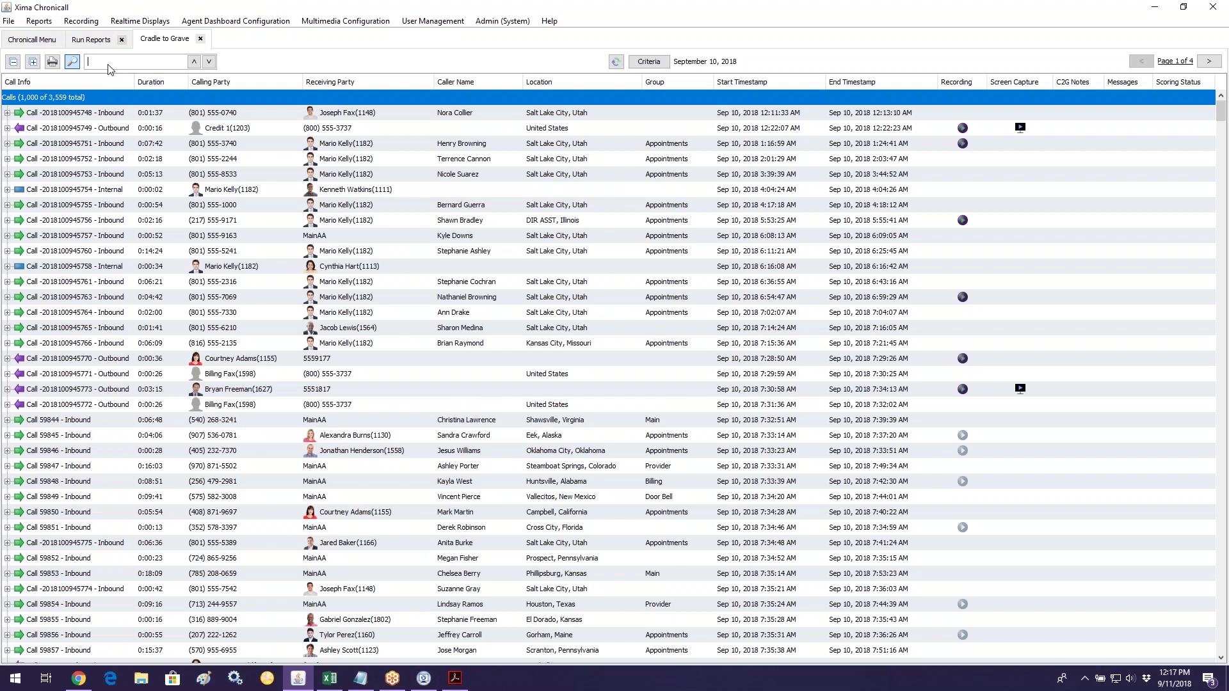
Step: Search the call list for the pasted call ID and open the pagination settings
{"action": "key", "text": "ctrl+v"}
{"action": "key", "text": "Return"}
{"action": "left_click", "coordinate": [1182, 66]}
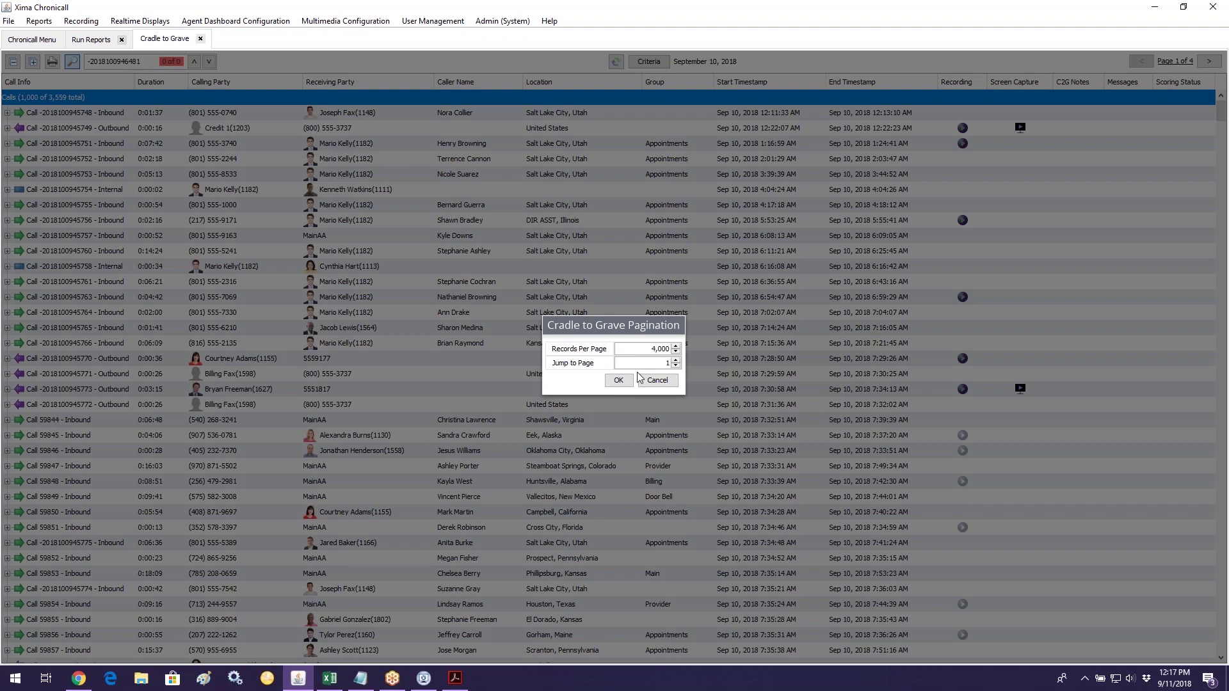
Step: Load all 3,559 calls onto one page and search again to find and expand the abandoned call
{"action": "left_click", "coordinate": [618, 380]}
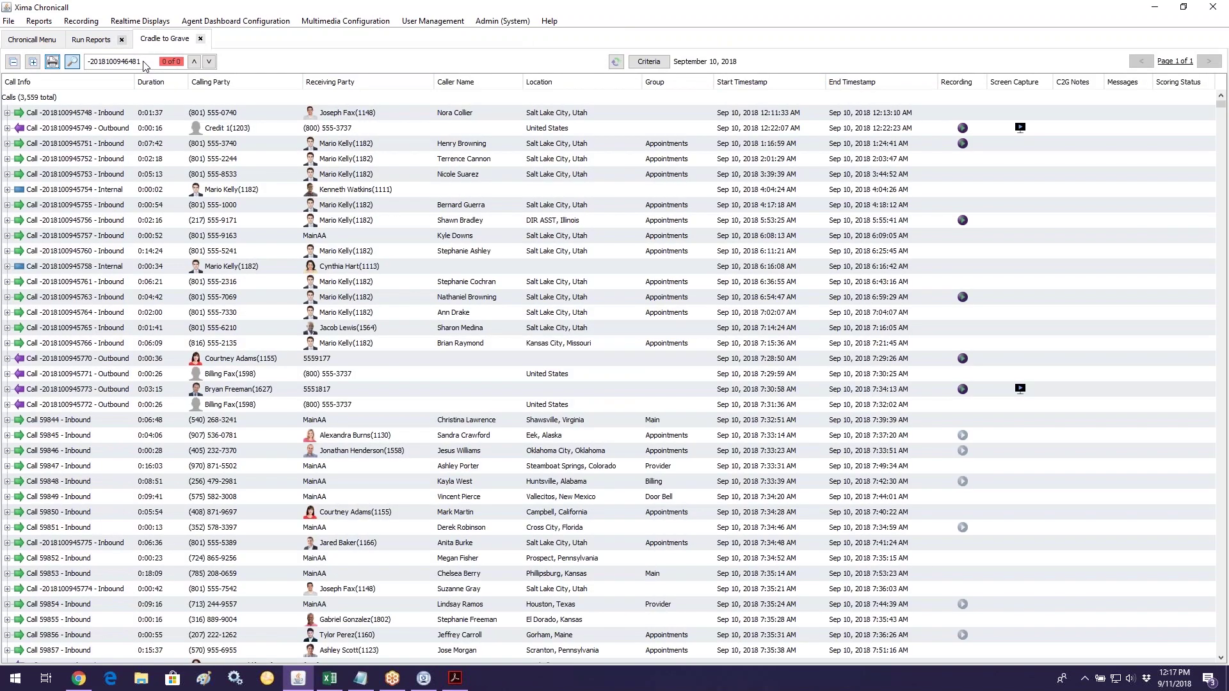
{"action": "left_click_drag", "start_coordinate": [145, 66], "coordinate": [84, 61]}
{"action": "key", "text": "ctrl+c"}
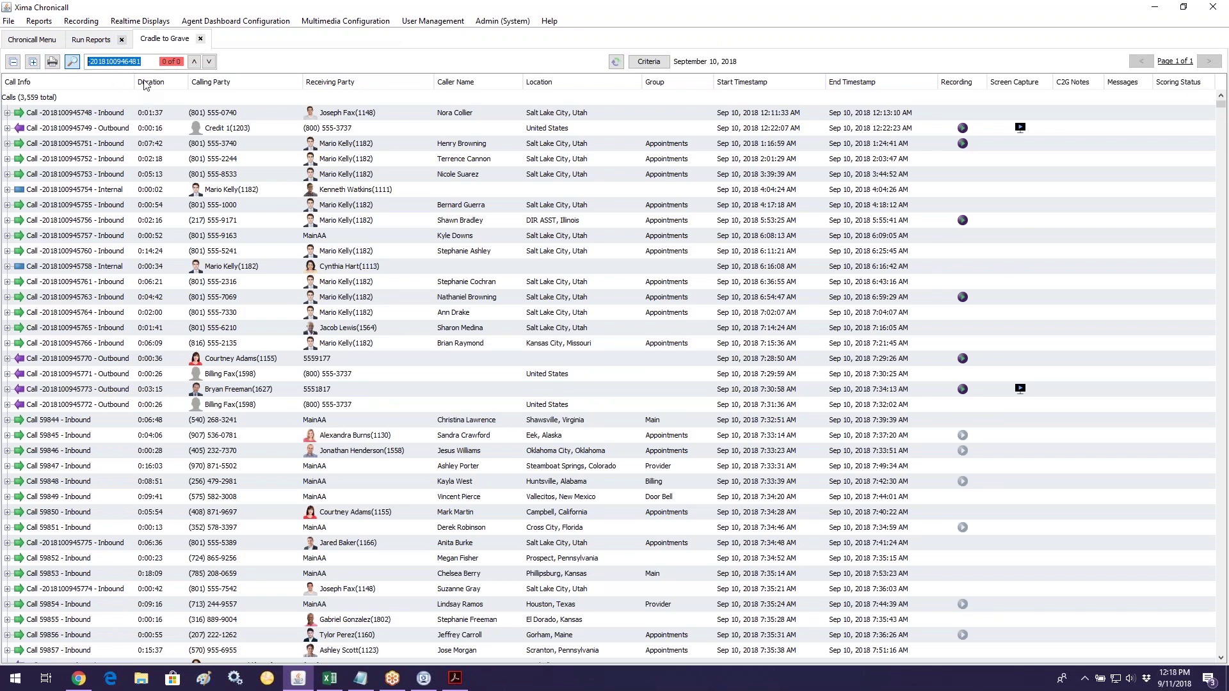
{"action": "key", "text": "BackSpace"}
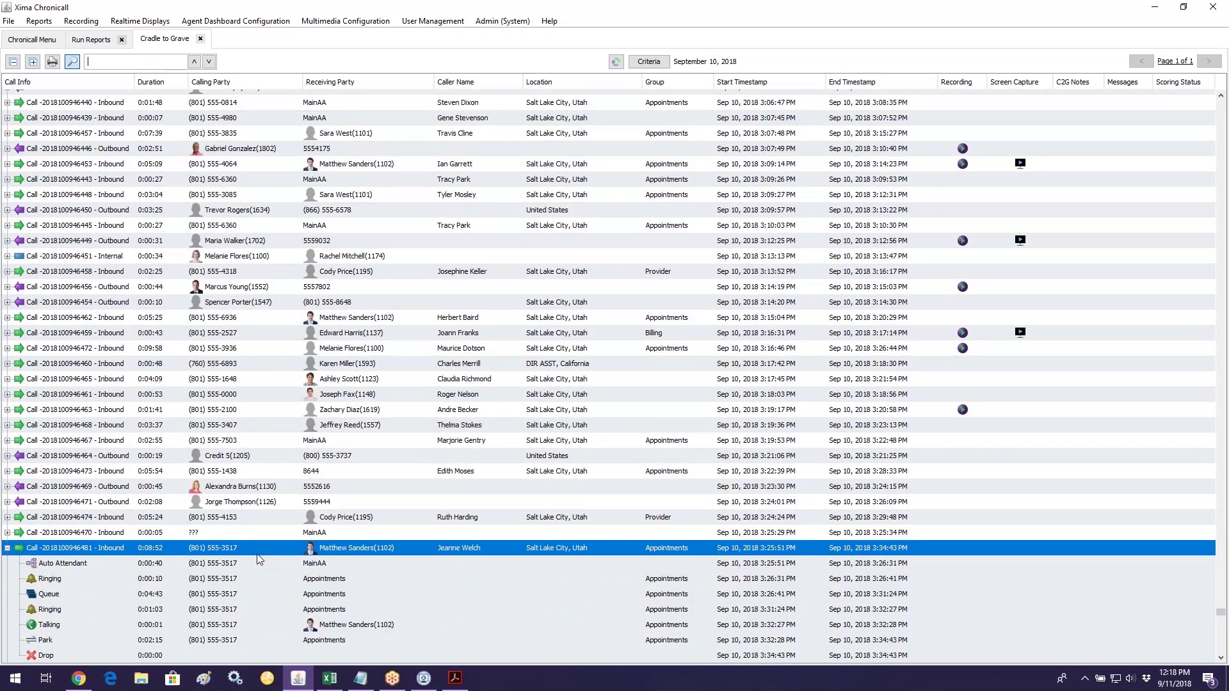
{"action": "scroll", "coordinate": [259, 559], "scroll_direction": "down", "scroll_amount": 3}
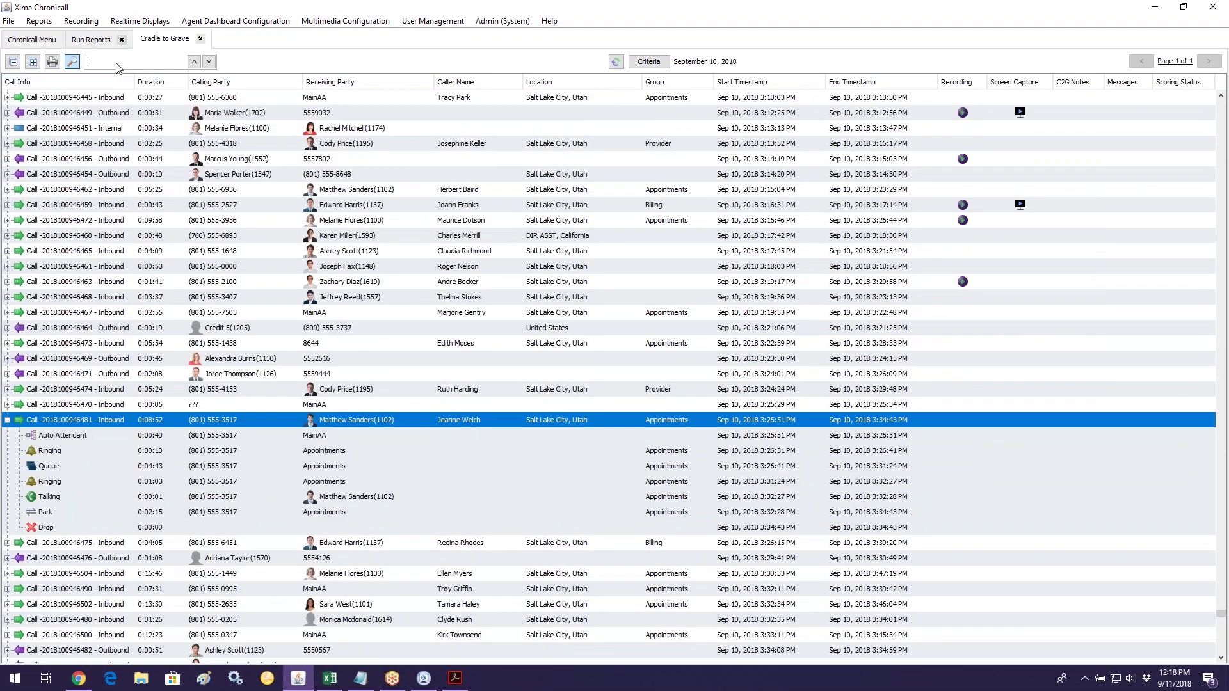
Step: Paste the call ID back into the search and verify its entry in the Abandoned Calls PDF
{"action": "key", "text": "ctrl+v"}
{"action": "left_click", "coordinate": [455, 677]}
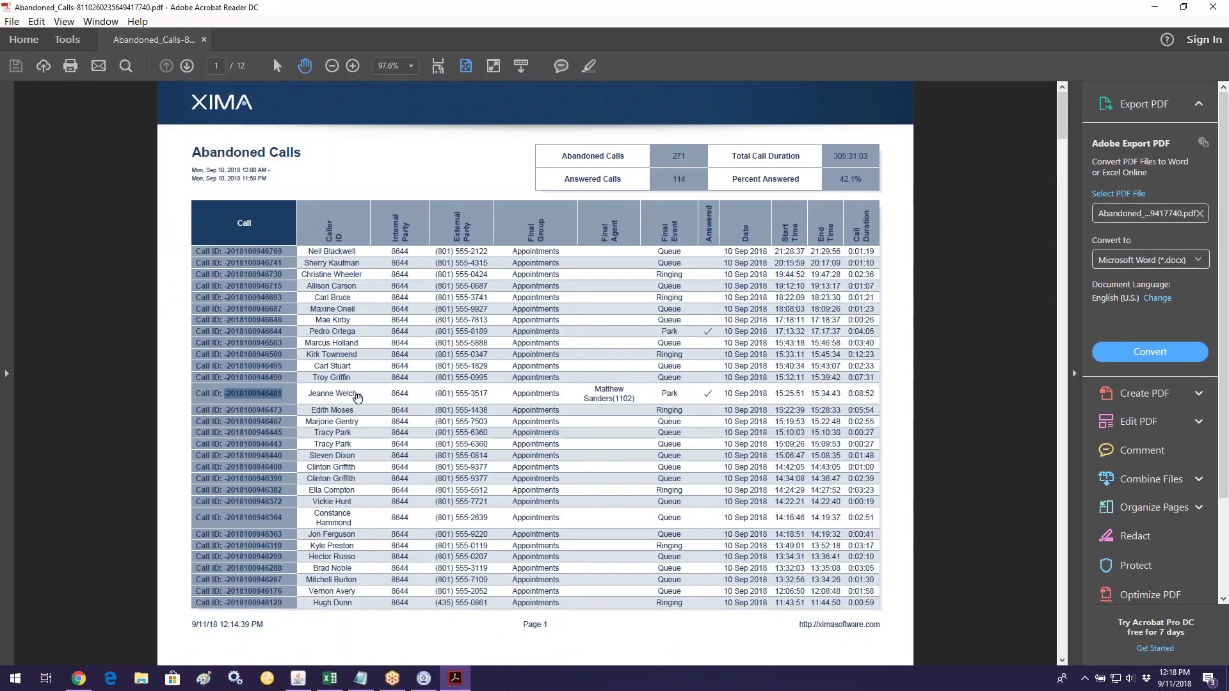
{"action": "left_click_drag", "start_coordinate": [358, 396], "coordinate": [256, 395]}
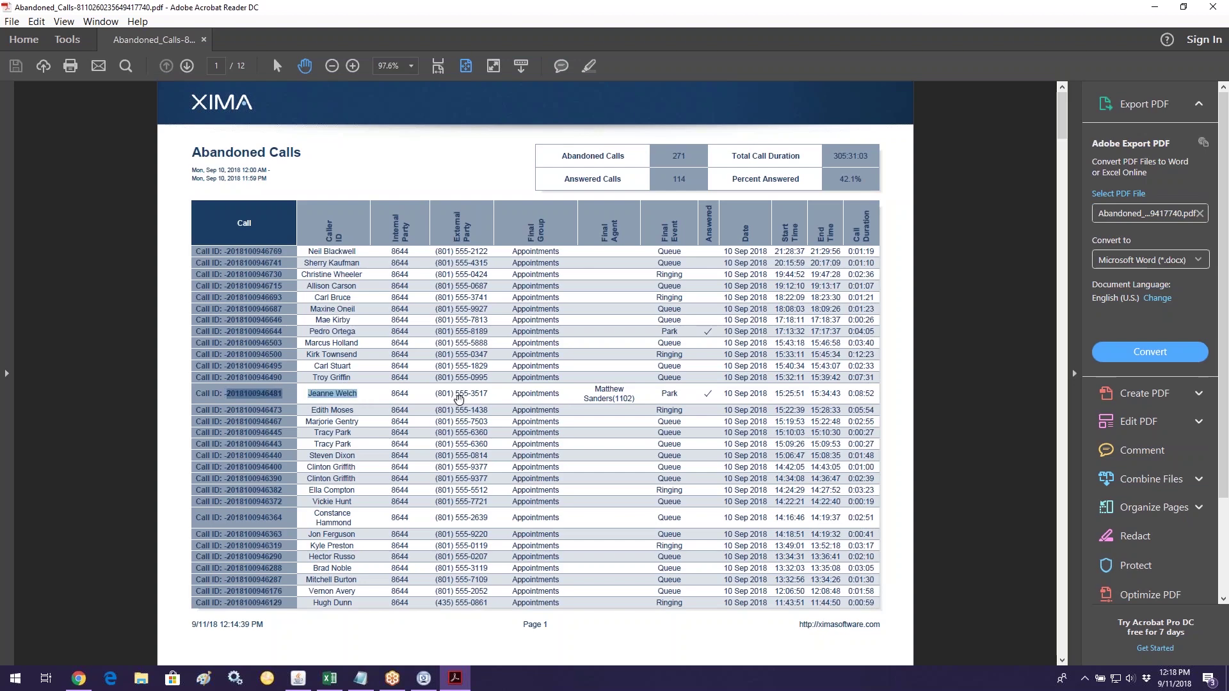
{"action": "left_click", "coordinate": [601, 394]}
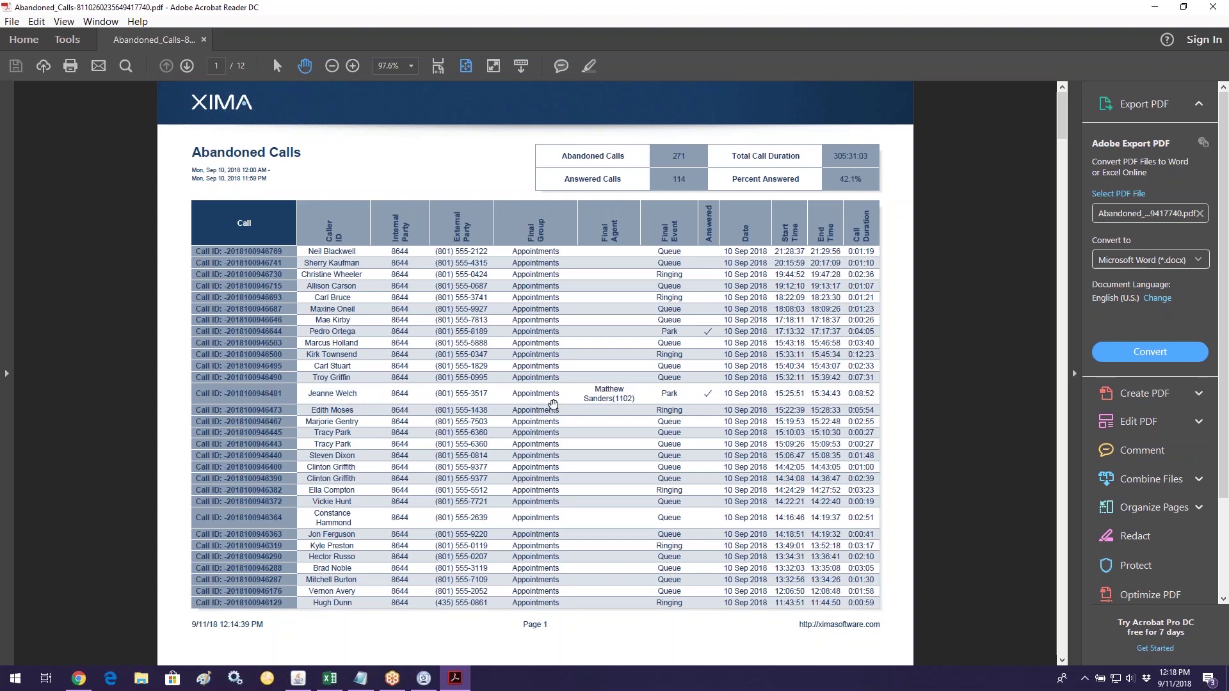
{"action": "left_click", "coordinate": [298, 678]}
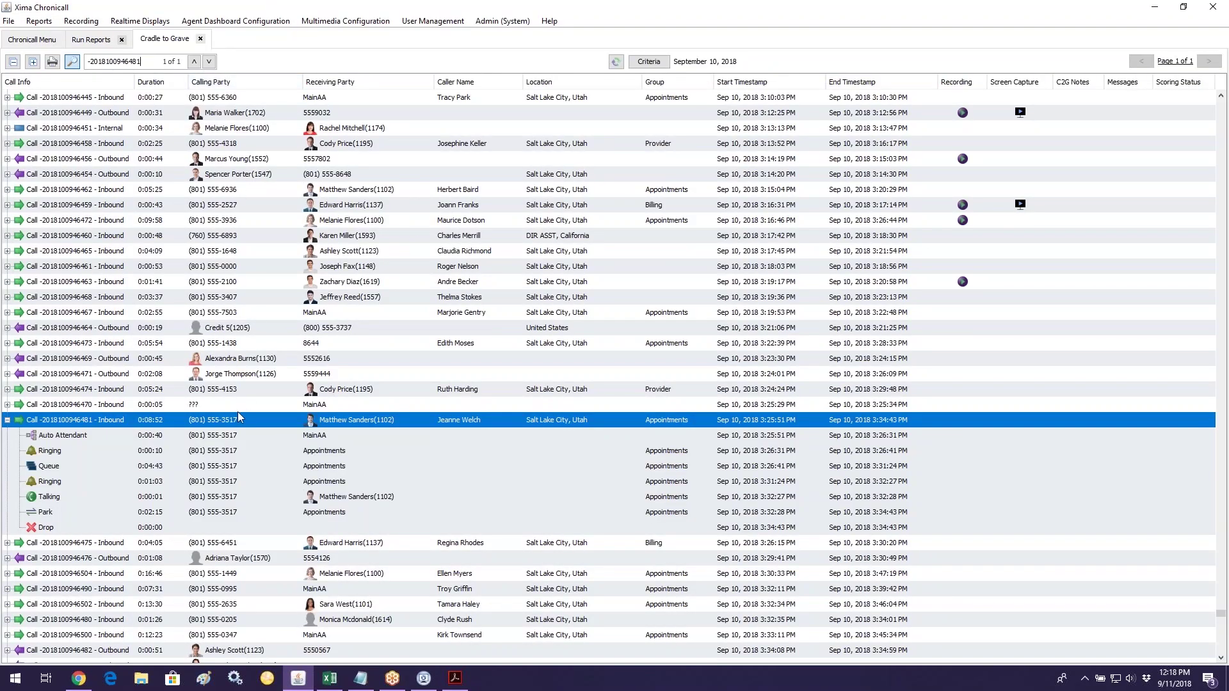
Step: Move Caller Name between Calling Party and Receiving Party, minimize the PDF, and select the Park event
{"action": "left_click_drag", "start_coordinate": [455, 83], "coordinate": [333, 136]}
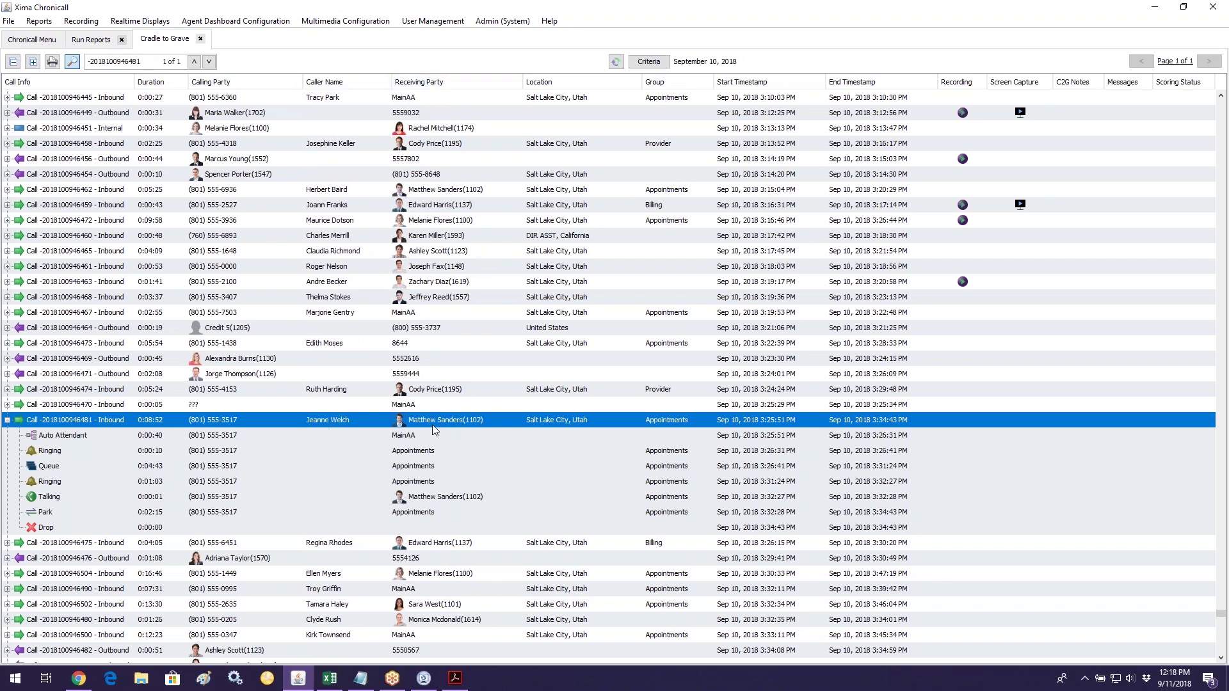
{"action": "left_click", "coordinate": [456, 678]}
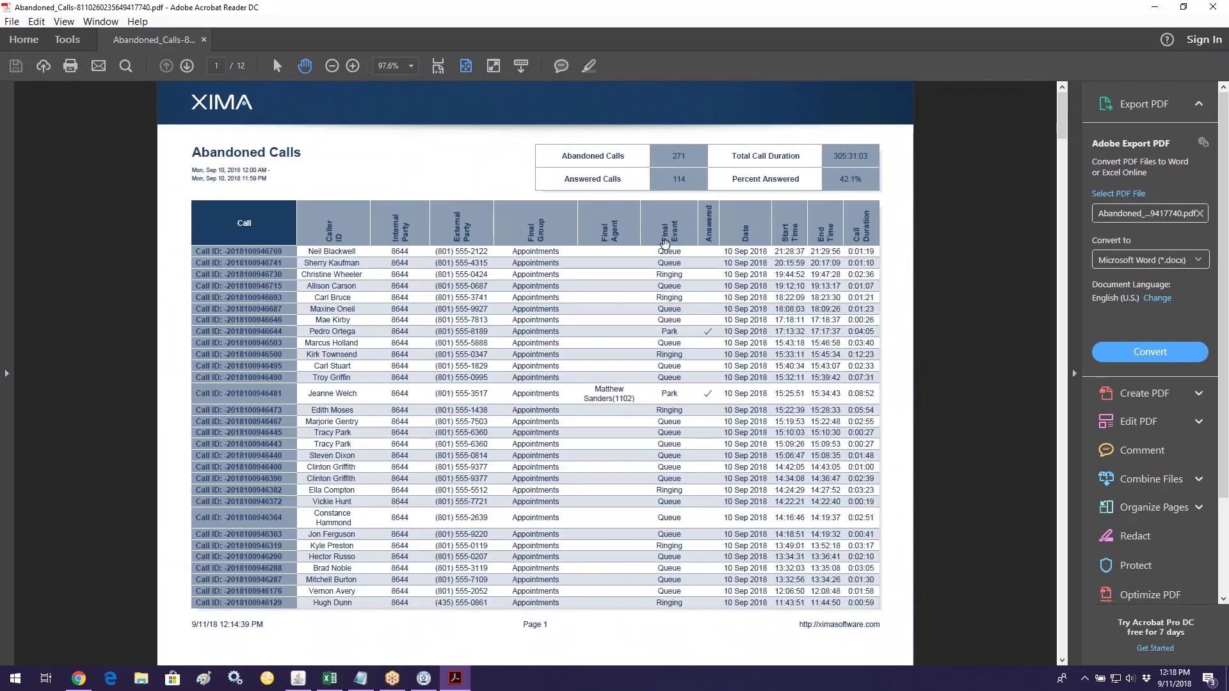
{"action": "left_click", "coordinate": [1150, 9]}
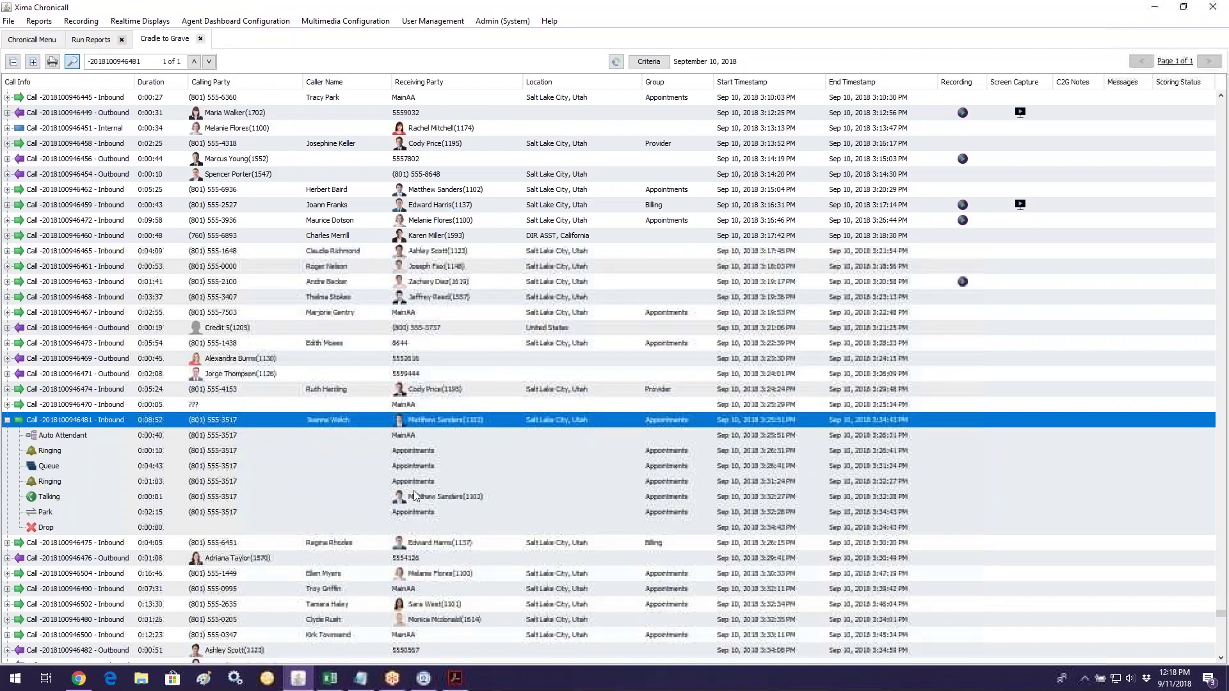
{"action": "left_click", "coordinate": [54, 515]}
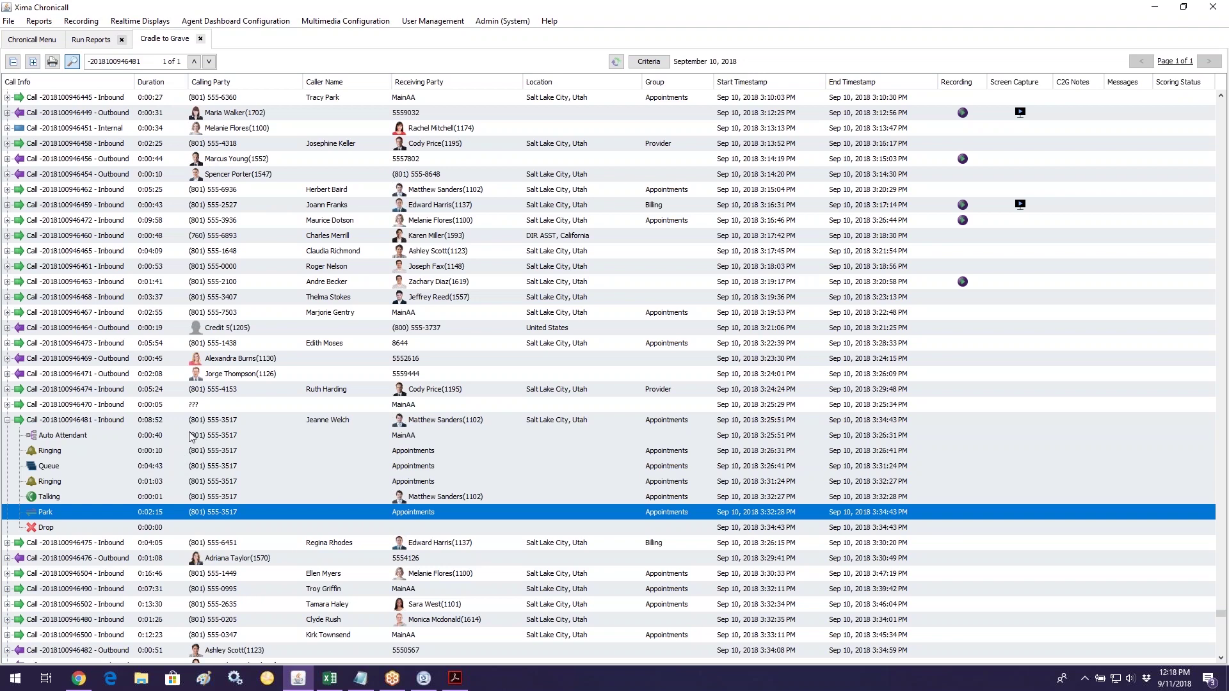
{"action": "left_click", "coordinate": [90, 439]}
{"action": "left_click", "coordinate": [78, 452]}
{"action": "left_click", "coordinate": [76, 467]}
{"action": "left_click", "coordinate": [69, 484]}
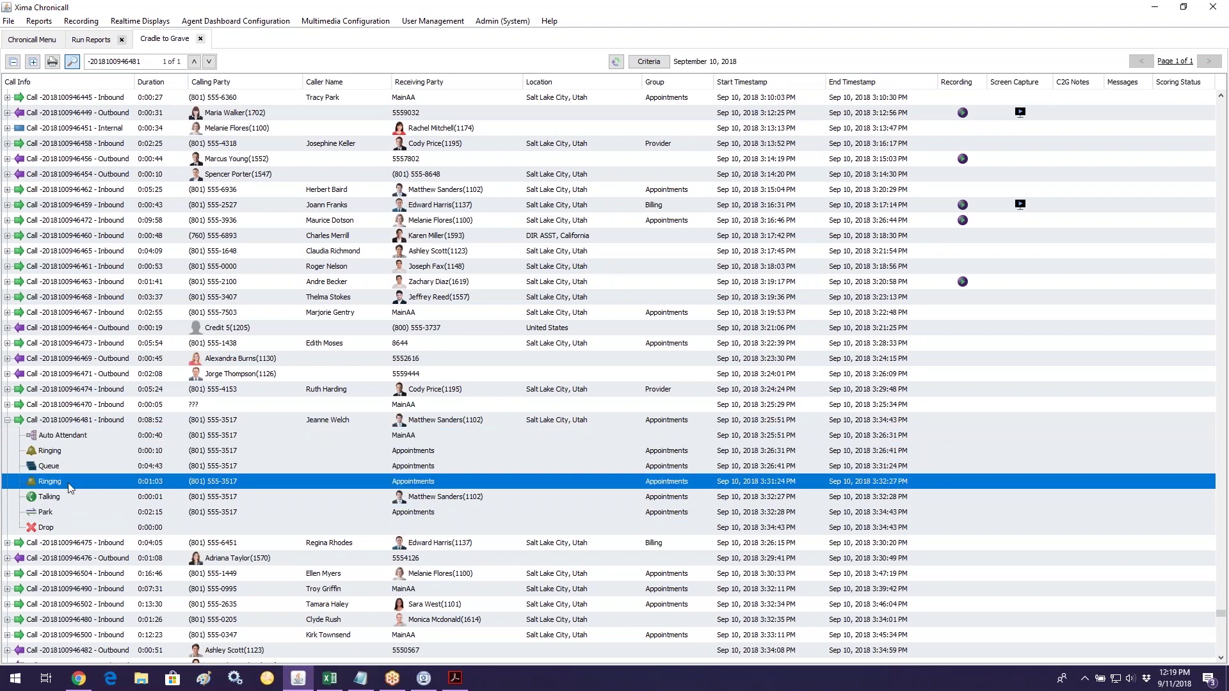
{"action": "left_click", "coordinate": [147, 438]}
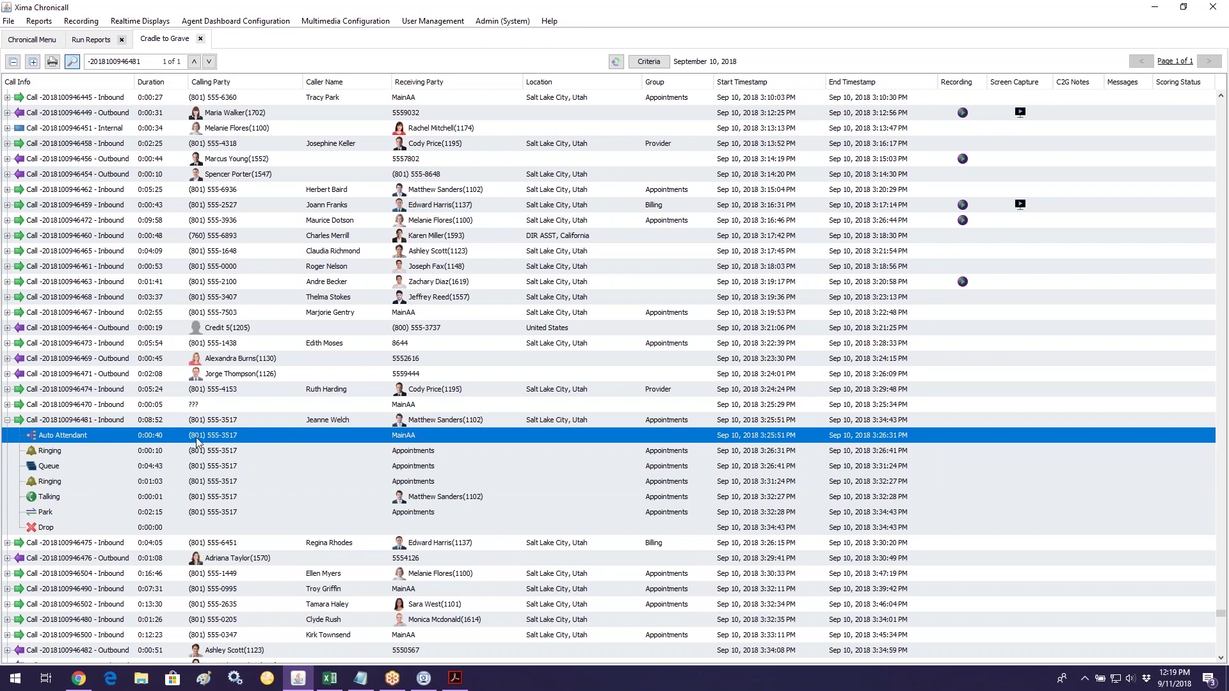
{"action": "left_click", "coordinate": [420, 455]}
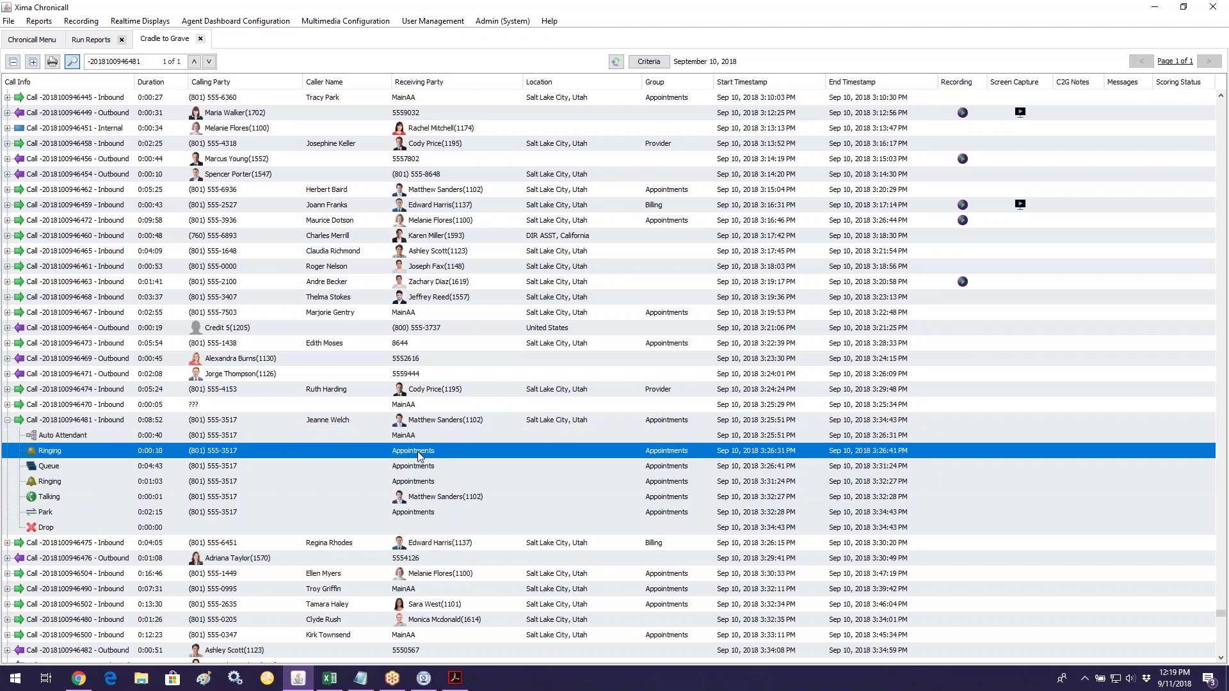
{"action": "left_click", "coordinate": [167, 468]}
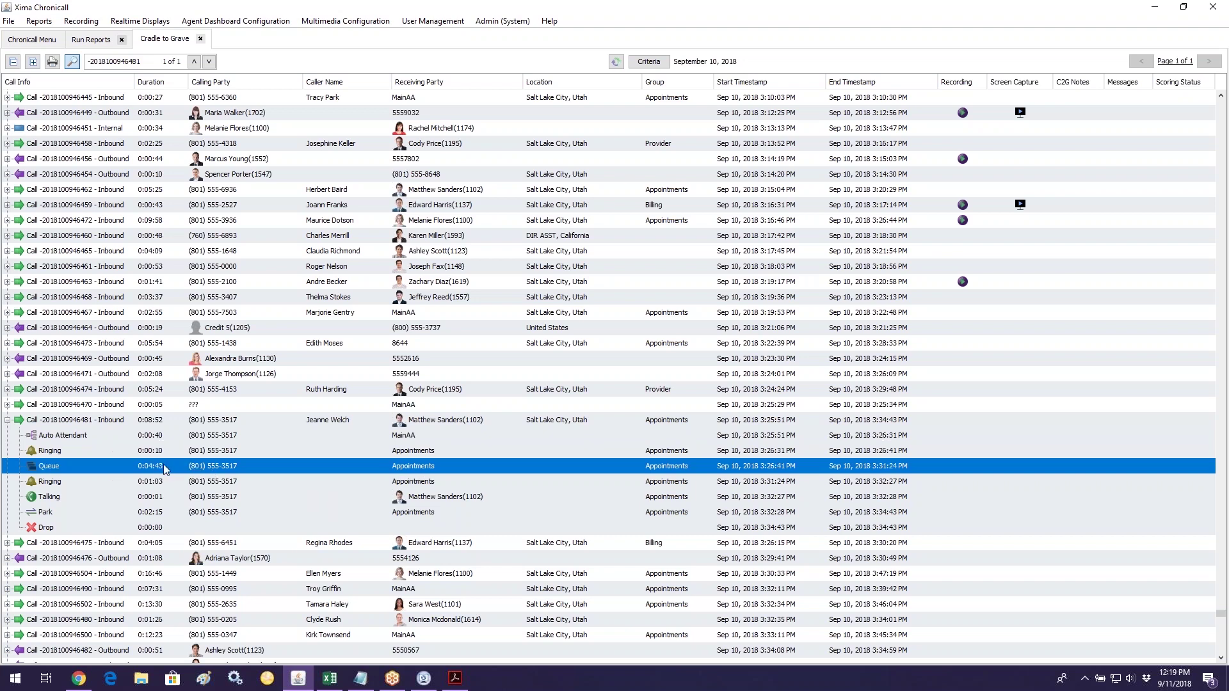
{"action": "left_click", "coordinate": [405, 487]}
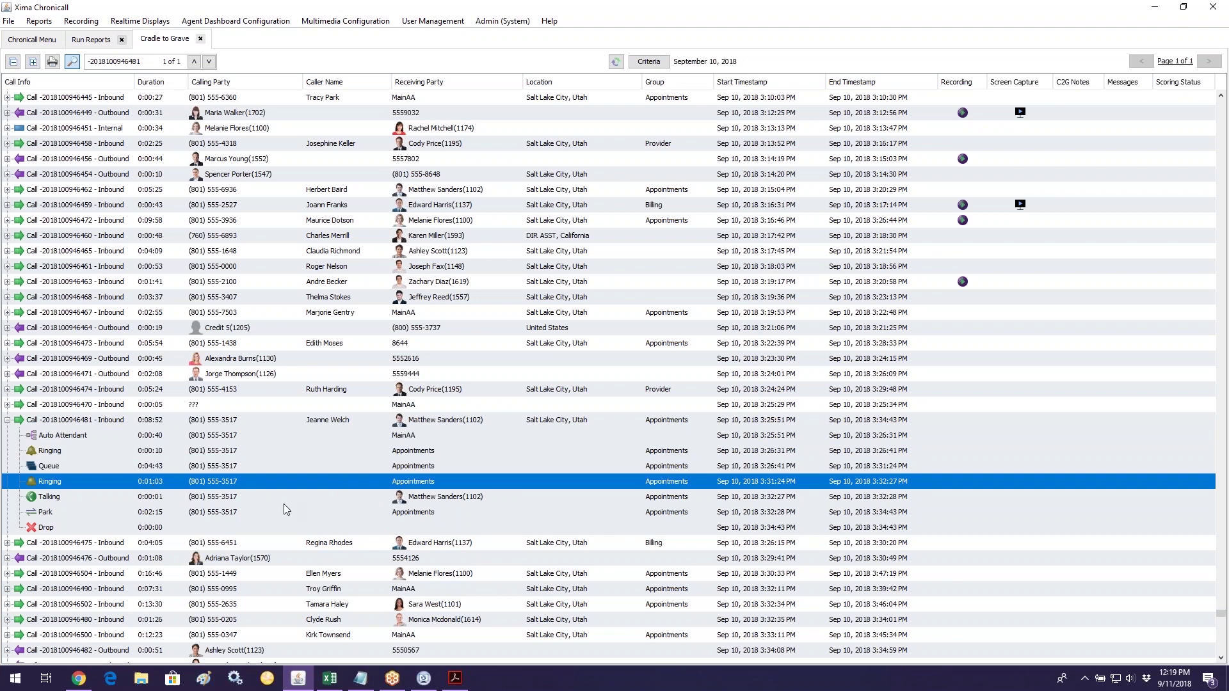
{"action": "left_click", "coordinate": [444, 501]}
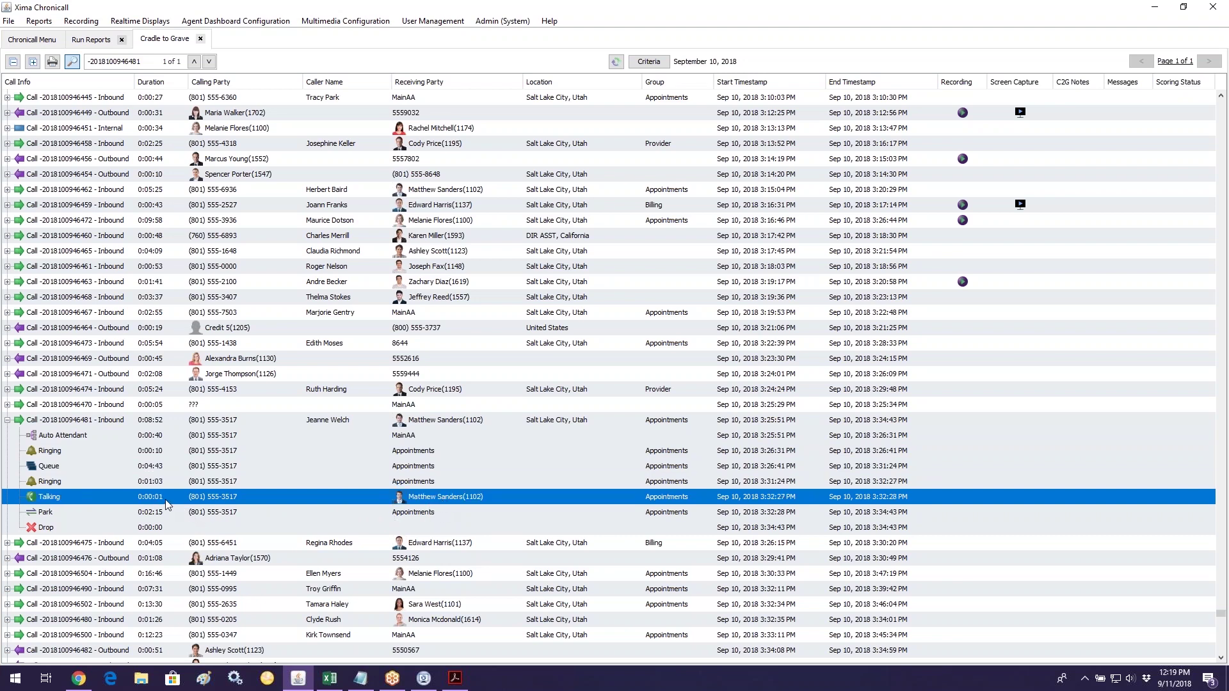
{"action": "left_click", "coordinate": [186, 516]}
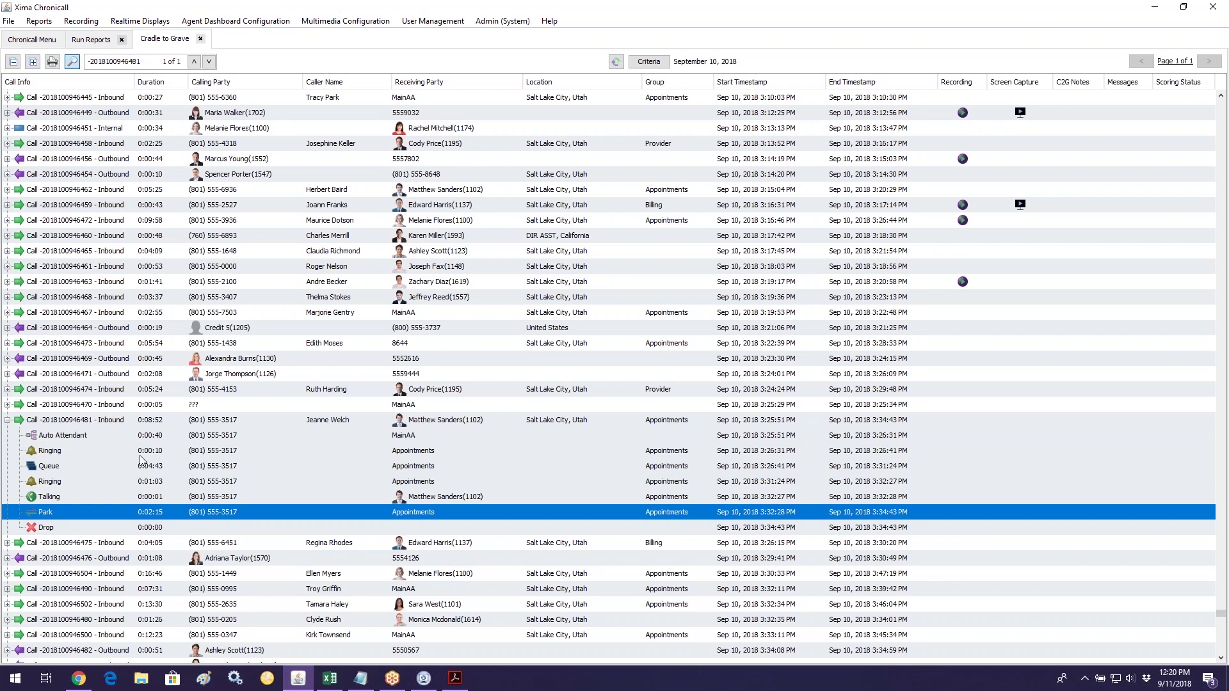
Step: Scroll the Cradle to Grave list around the expanded abandoned 8:52 call
{"action": "scroll", "coordinate": [143, 472], "scroll_direction": "up", "scroll_amount": 1}
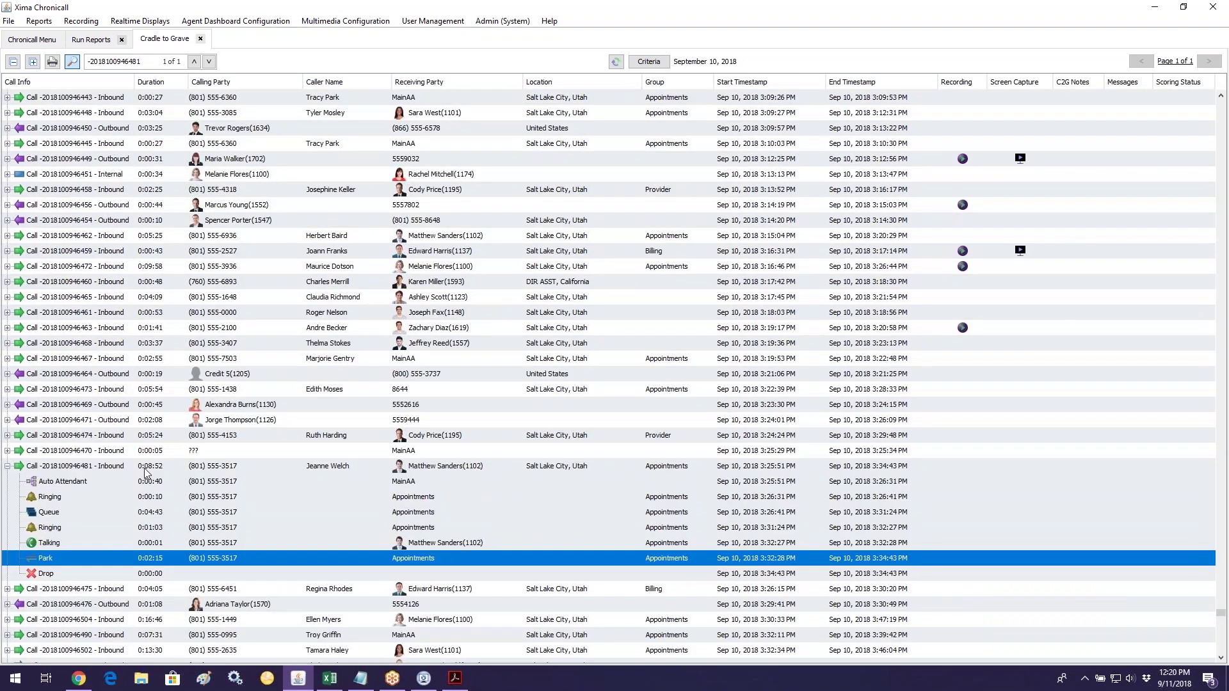
{"action": "scroll", "coordinate": [178, 425], "scroll_direction": "up", "scroll_amount": 1}
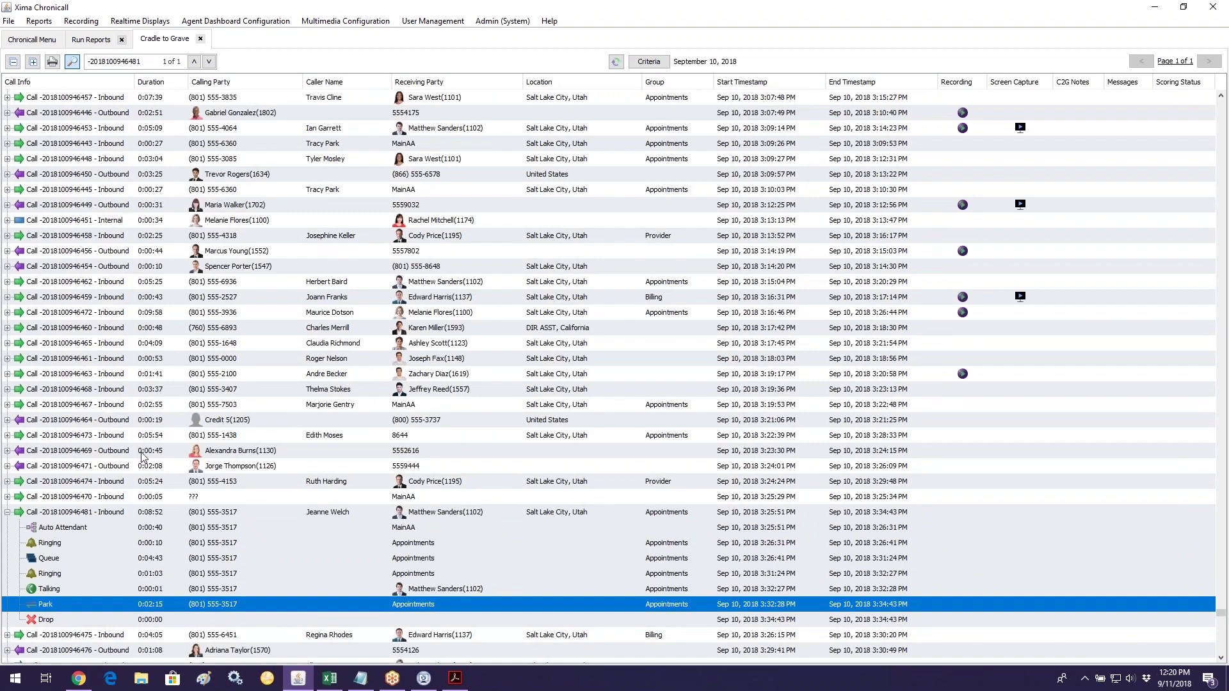
{"action": "scroll", "coordinate": [142, 456], "scroll_direction": "down", "scroll_amount": 3}
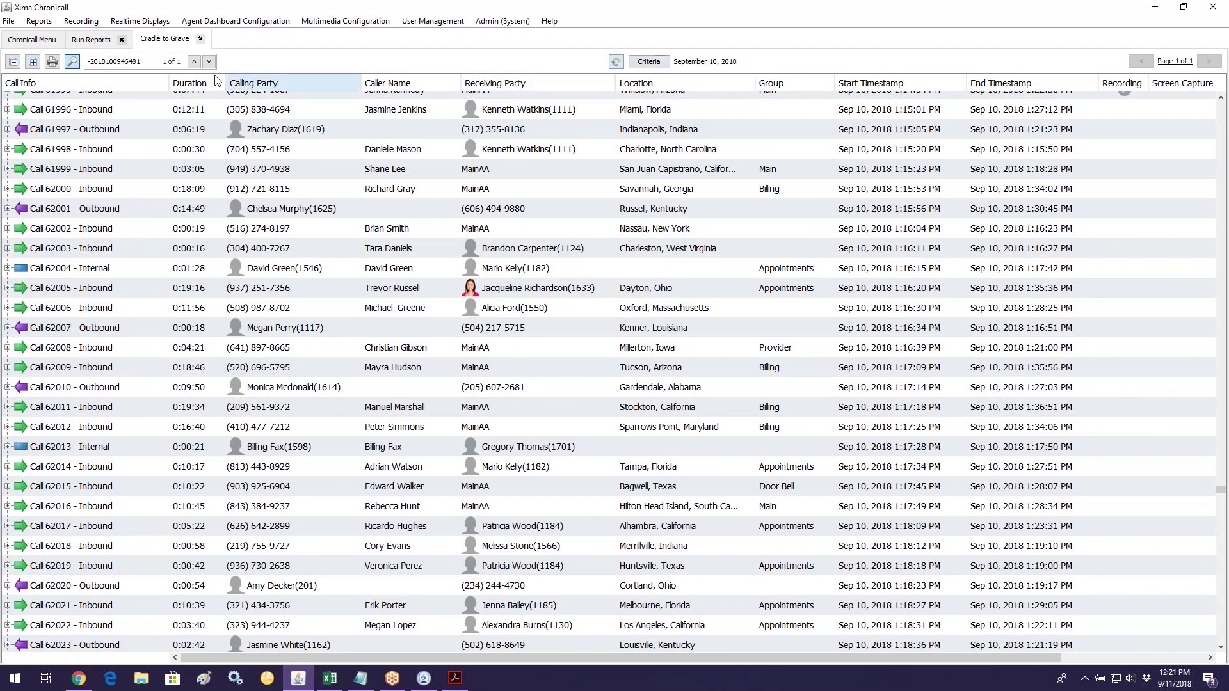
{"action": "left_click", "coordinate": [71, 64]}
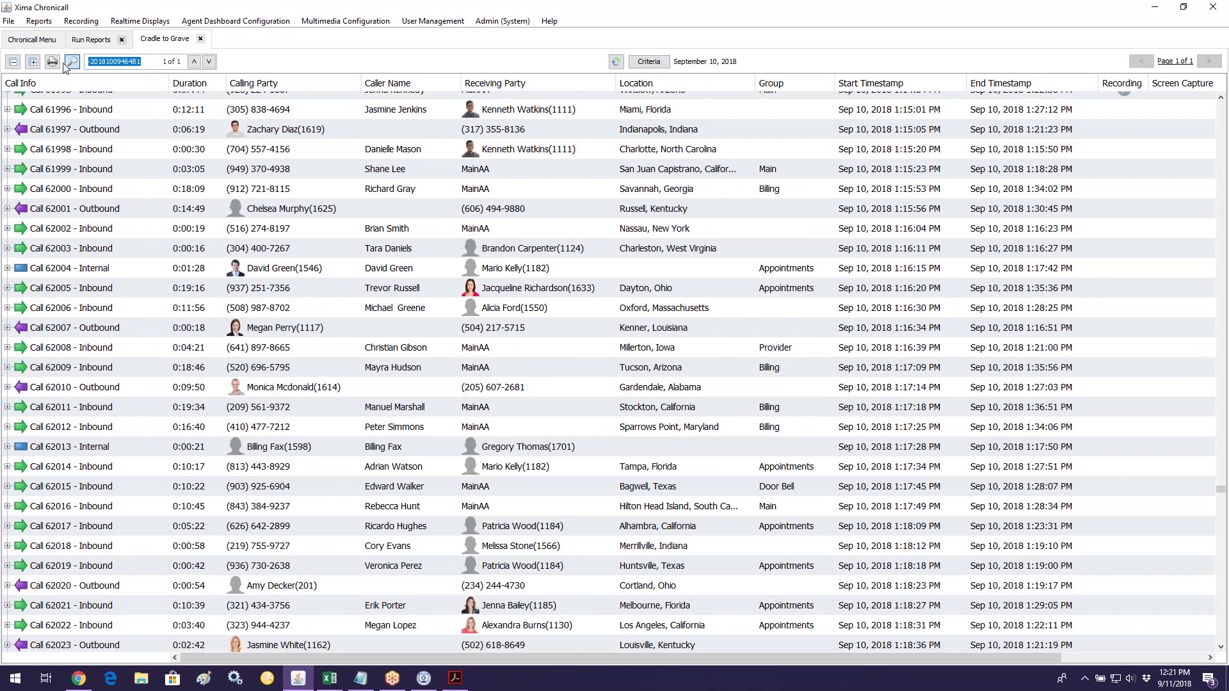
{"action": "key", "text": "BackSpace"}
{"action": "key", "text": "Return"}
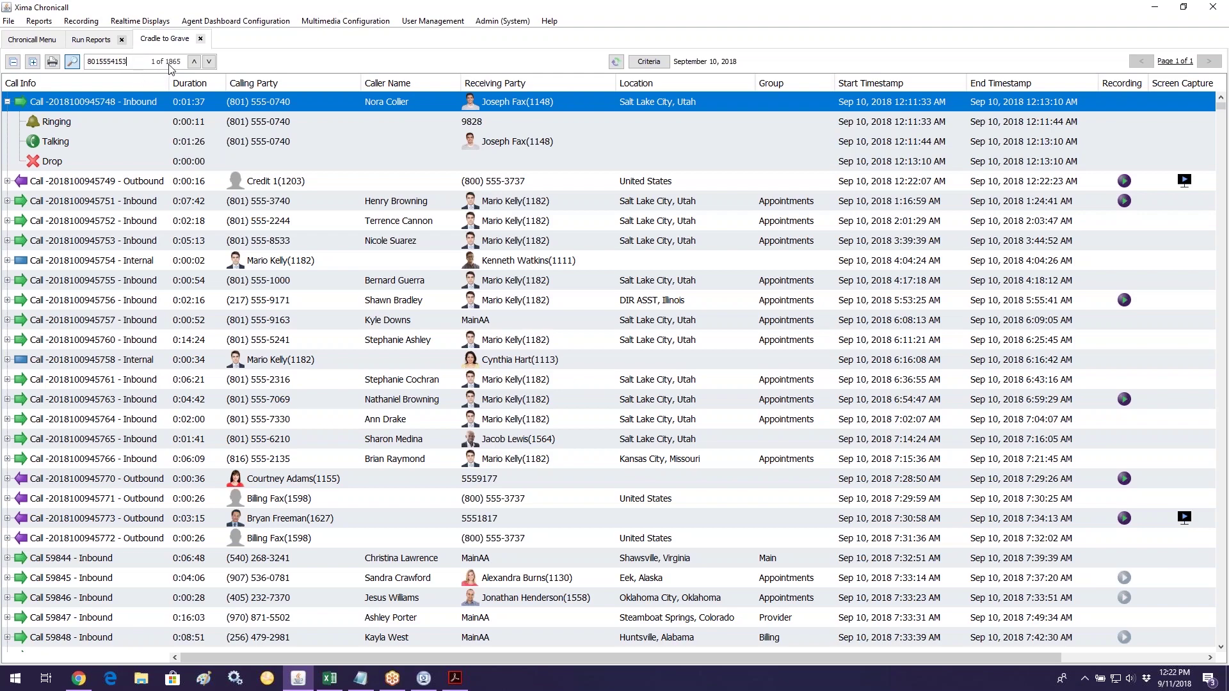
{"action": "key", "text": "Return"}
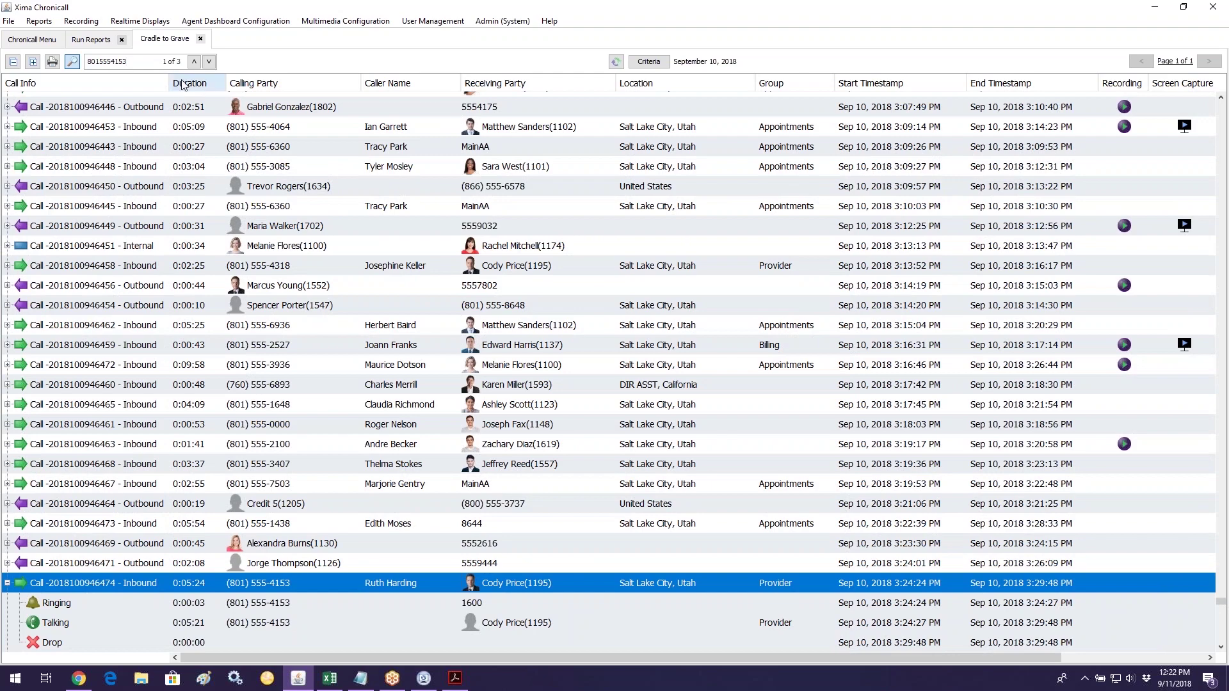
{"action": "scroll", "coordinate": [313, 359], "scroll_direction": "down", "scroll_amount": 2}
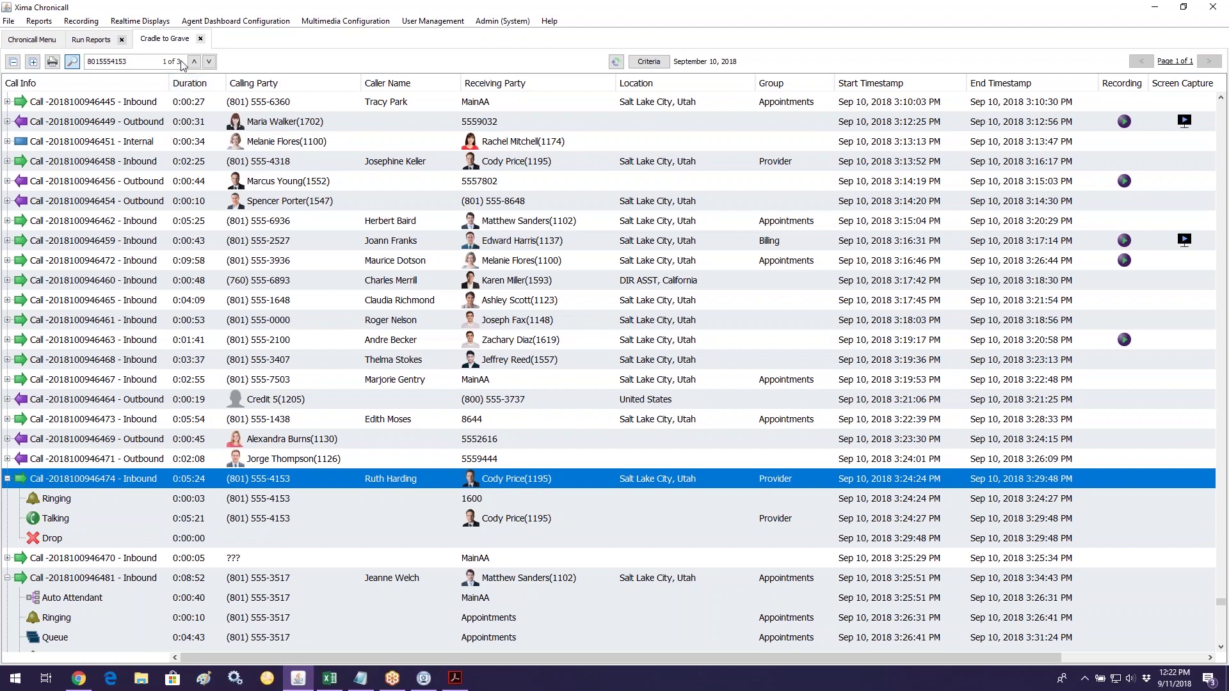
{"action": "left_click_drag", "start_coordinate": [137, 64], "coordinate": [83, 66]}
{"action": "key", "text": "BackSpace"}
{"action": "left_click", "coordinate": [7, 479]}
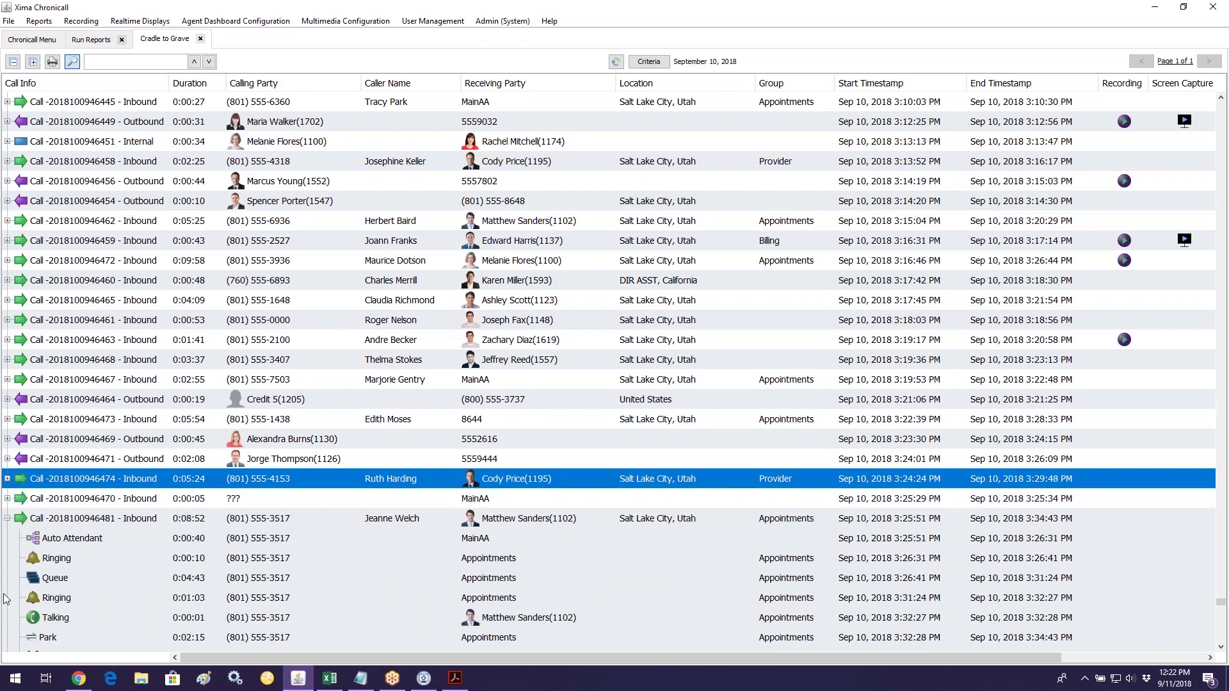
{"action": "left_click", "coordinate": [7, 518]}
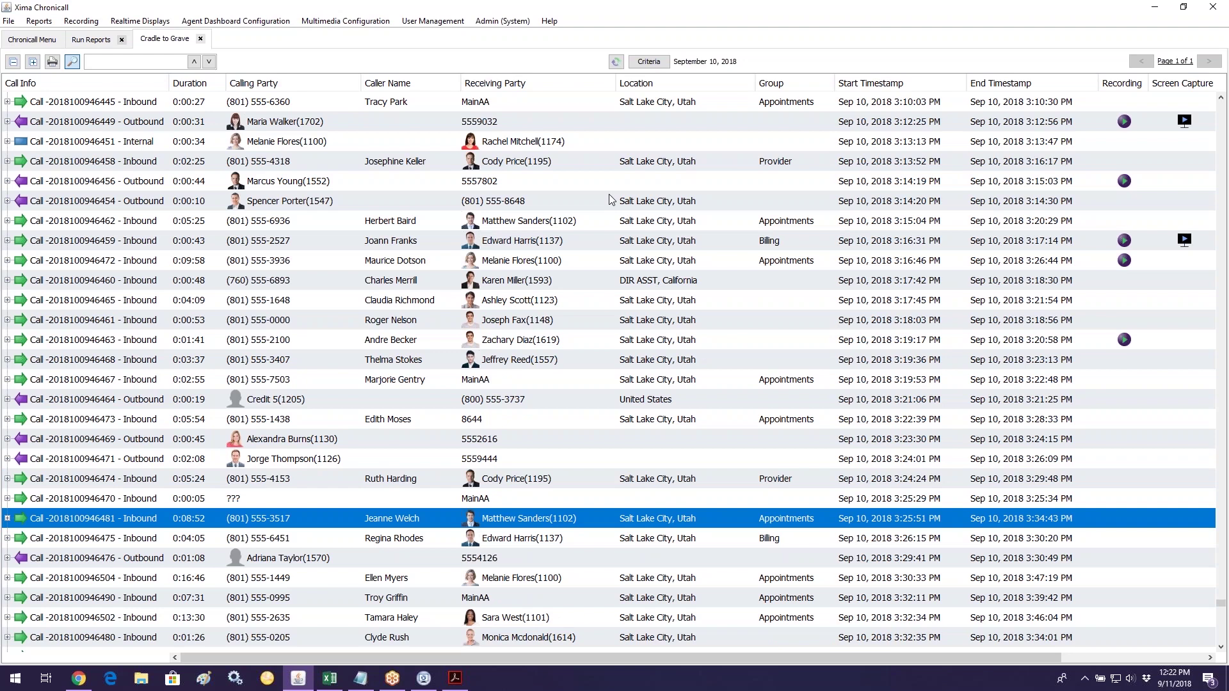
Step: Open the Cradle to Grave criteria for September 10, 2018 and look over its filters
{"action": "left_click", "coordinate": [650, 62]}
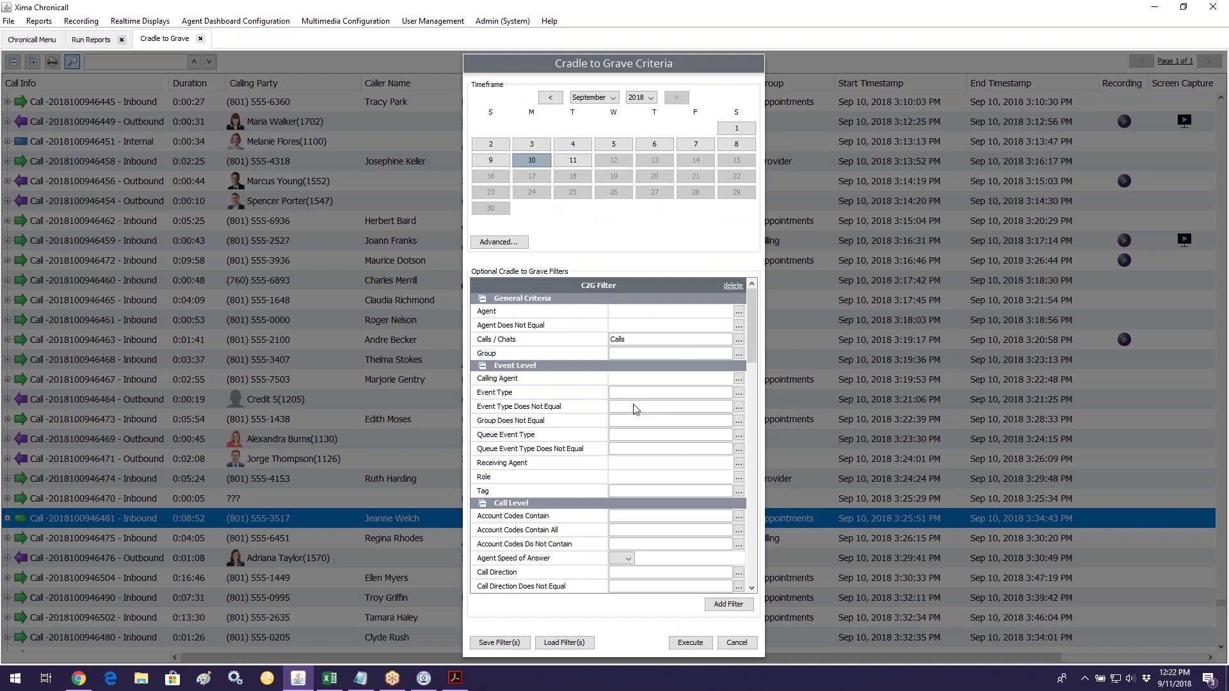
{"action": "scroll", "coordinate": [635, 410], "scroll_direction": "down", "scroll_amount": 3}
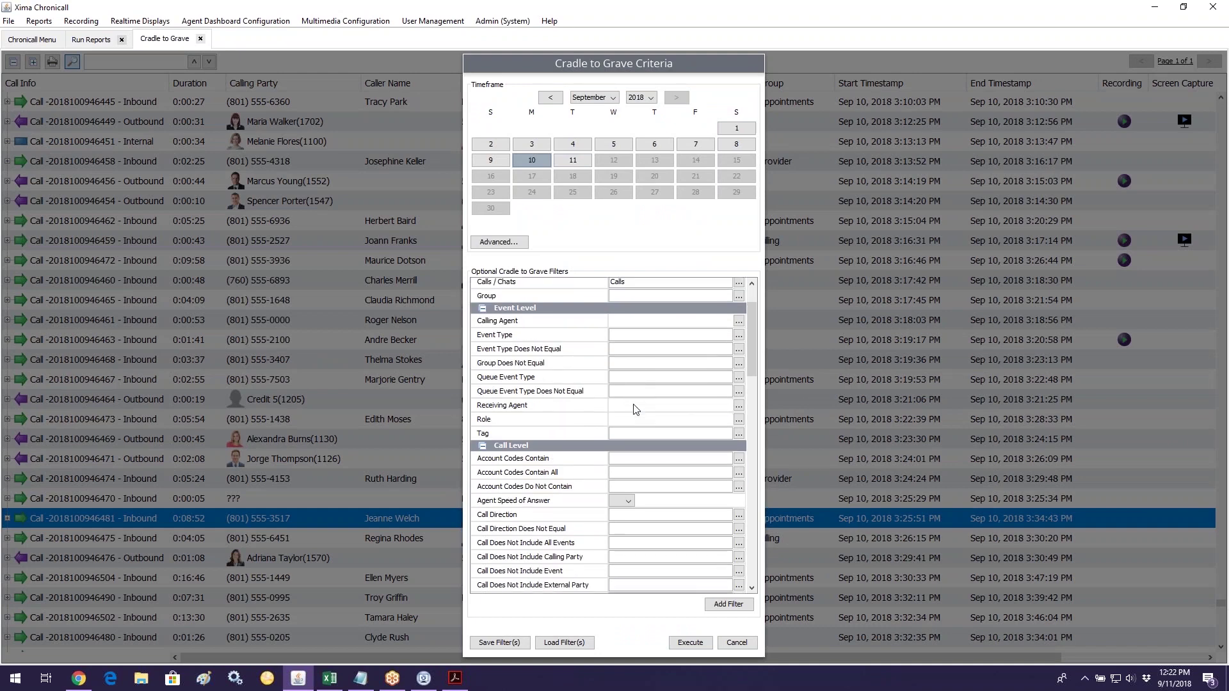
{"action": "scroll", "coordinate": [636, 409], "scroll_direction": "up", "scroll_amount": 3}
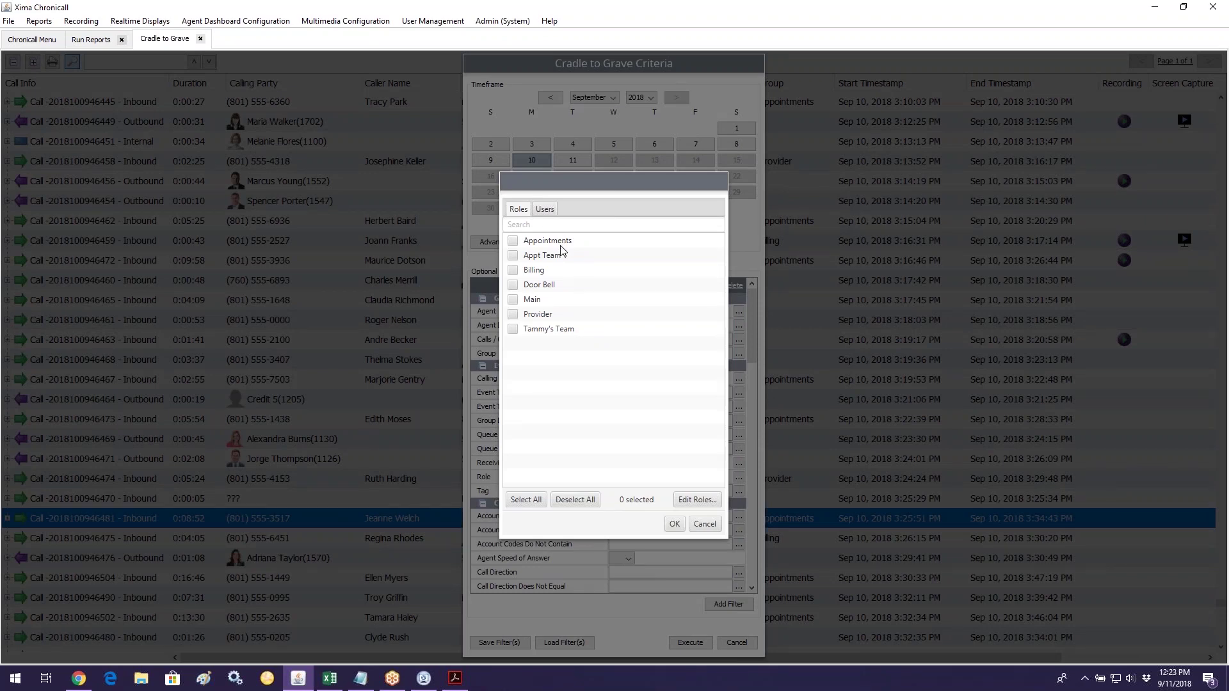
Step: Set the Agent filter to one user, found by searching the agent's name on the Users tab
{"action": "left_click", "coordinate": [545, 210]}
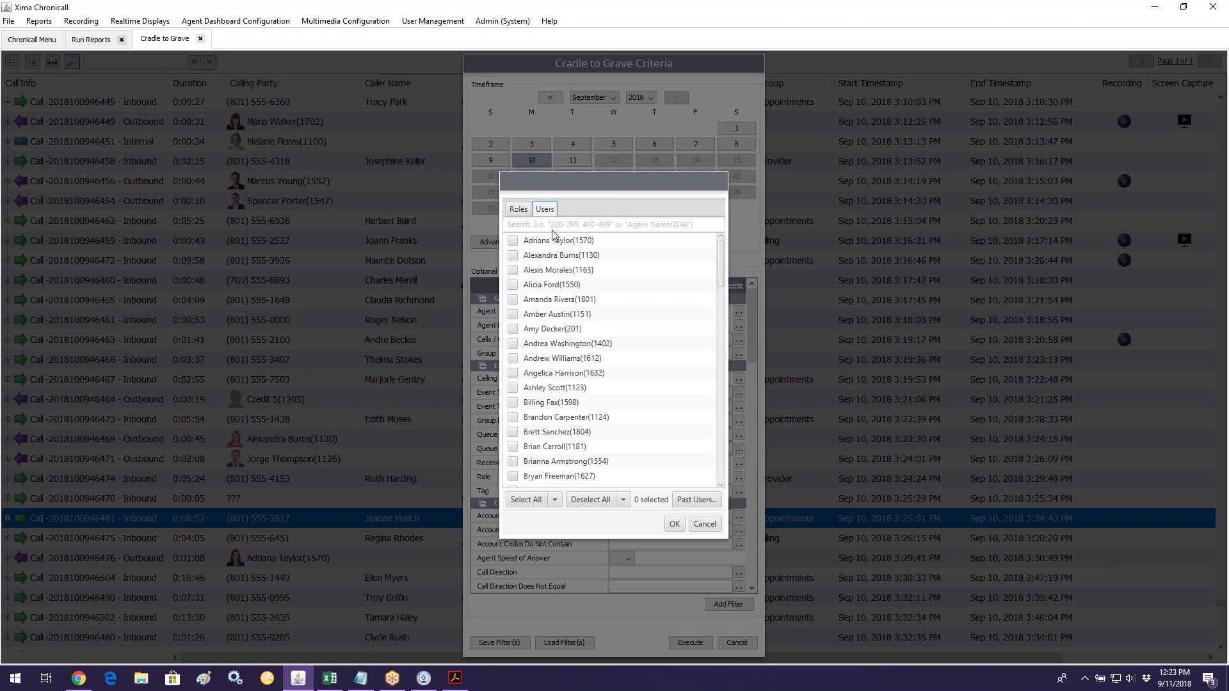
{"action": "left_click", "coordinate": [554, 225]}
{"action": "type", "text": "matthew"}
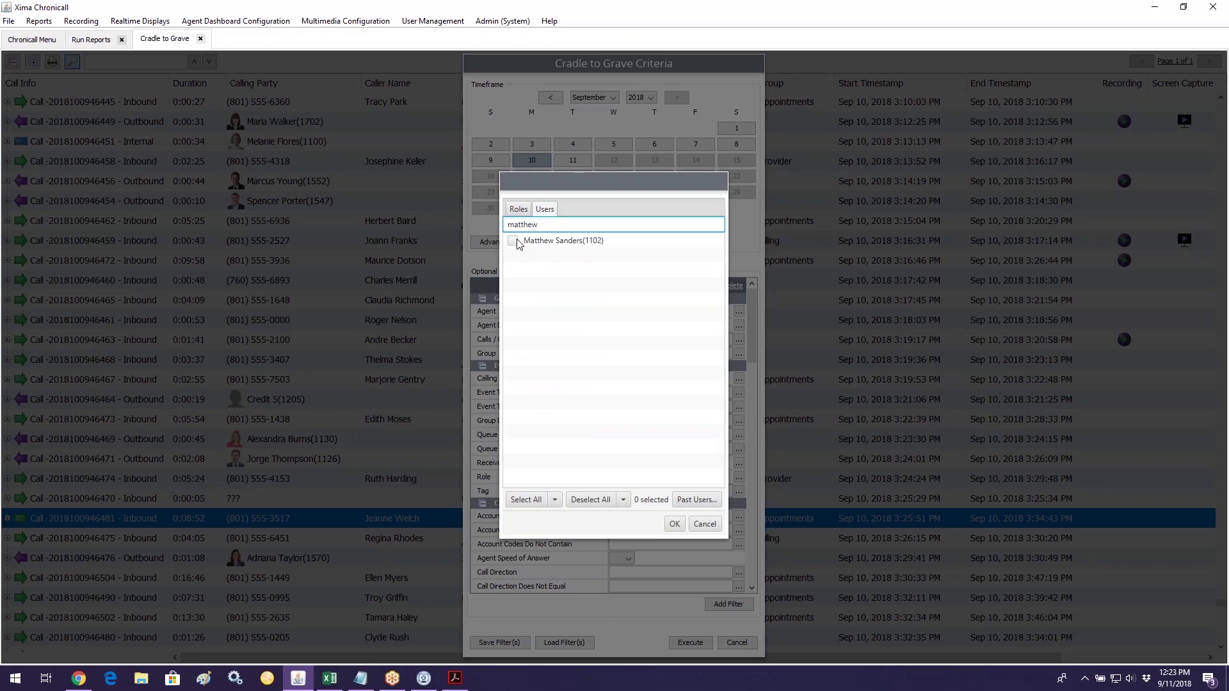
{"action": "left_click", "coordinate": [518, 242]}
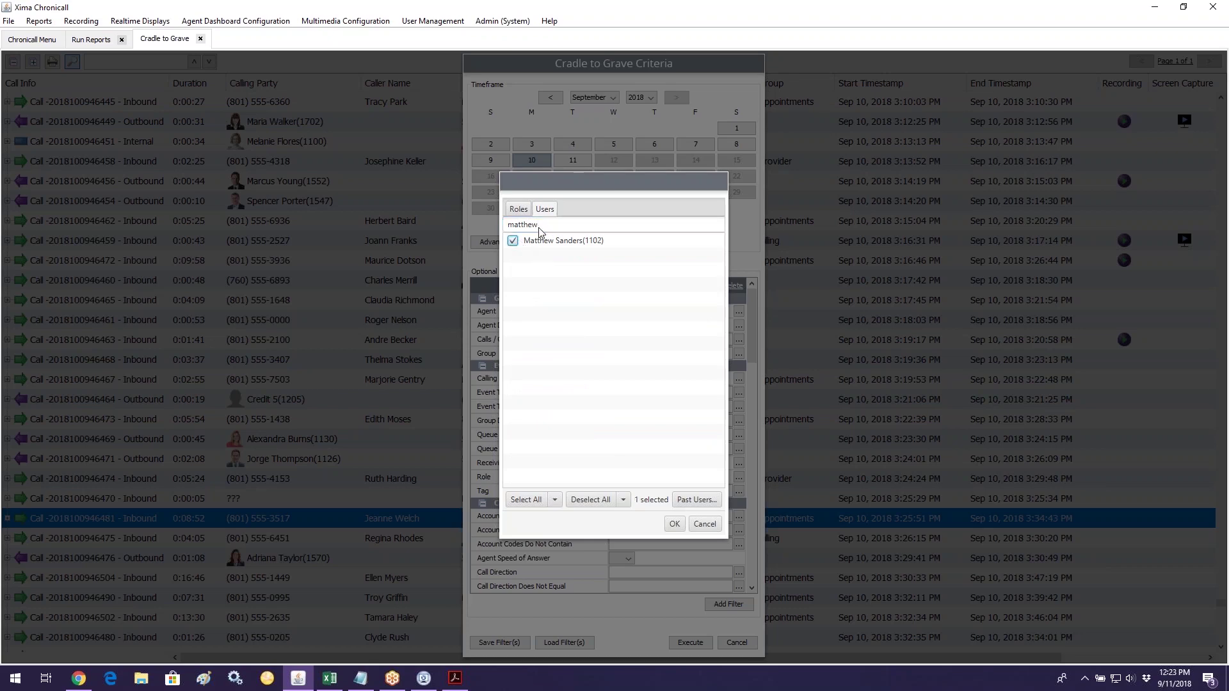
{"action": "left_click_drag", "start_coordinate": [538, 229], "coordinate": [501, 225]}
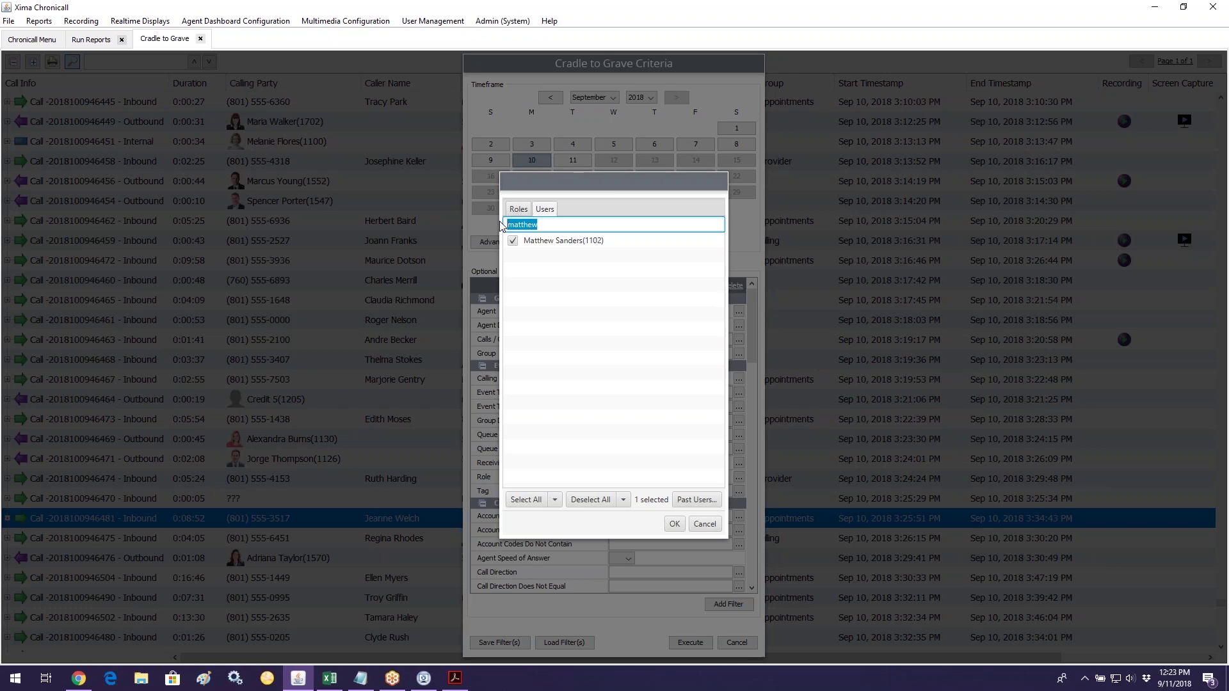
{"action": "key", "text": "BackSpace"}
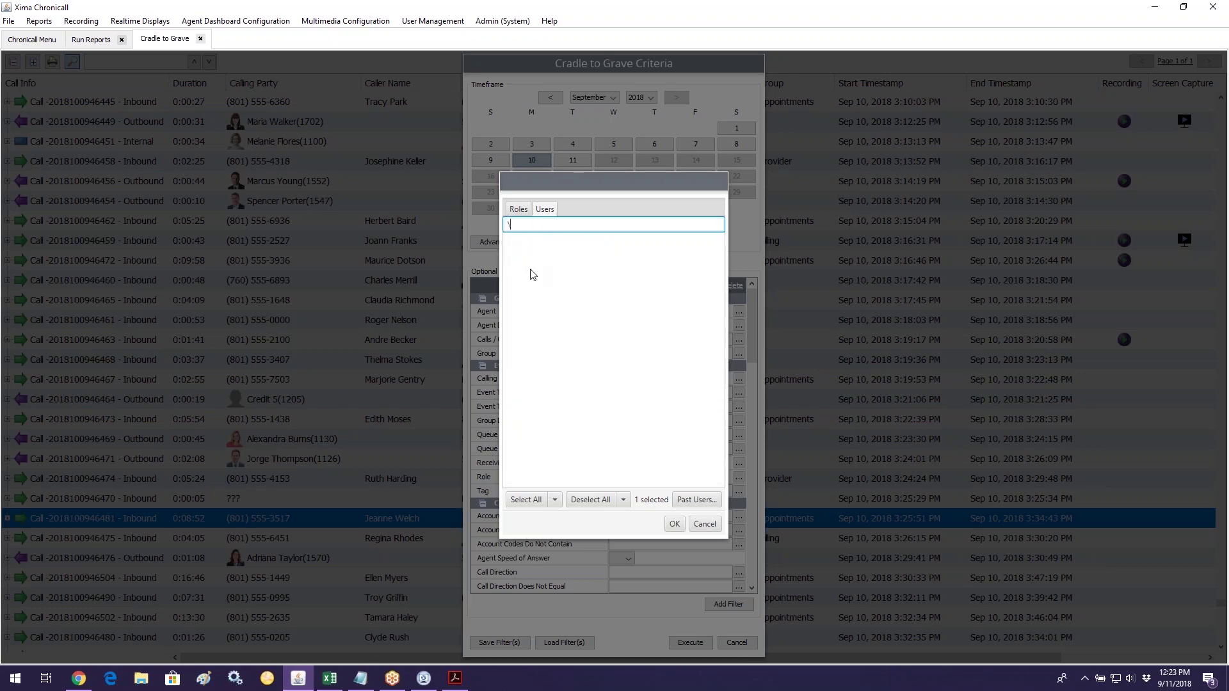
{"action": "left_click", "coordinate": [675, 524]}
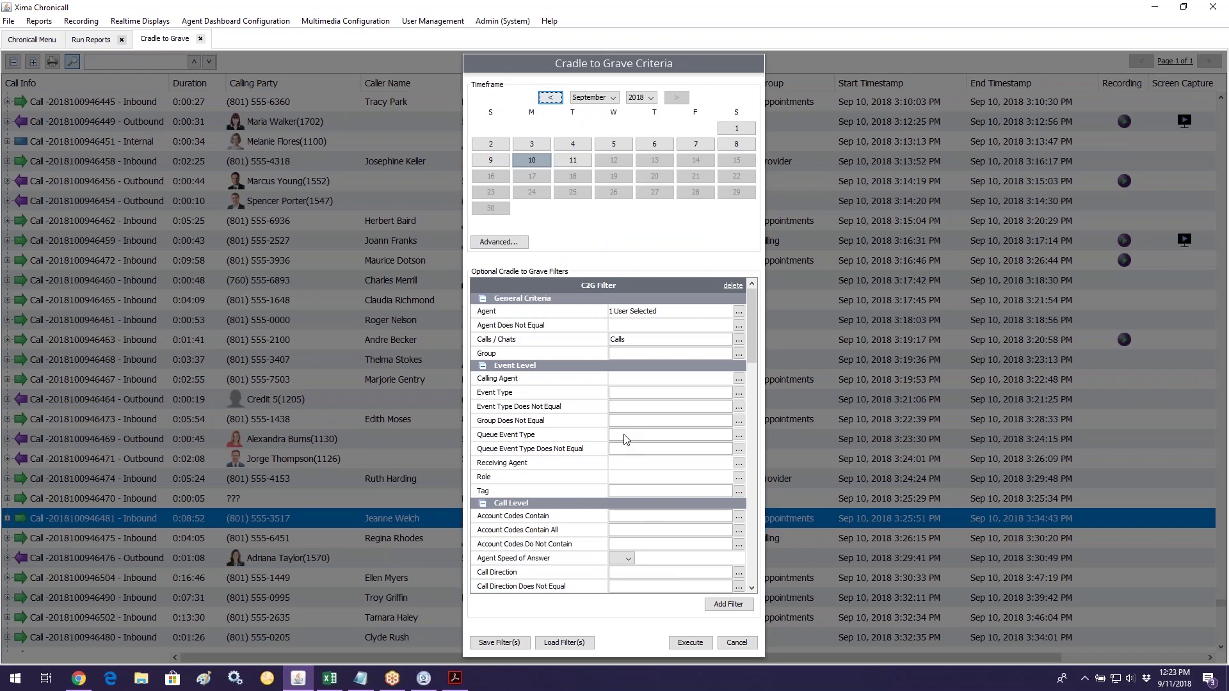
{"action": "scroll", "coordinate": [547, 349], "scroll_direction": "down", "scroll_amount": 2}
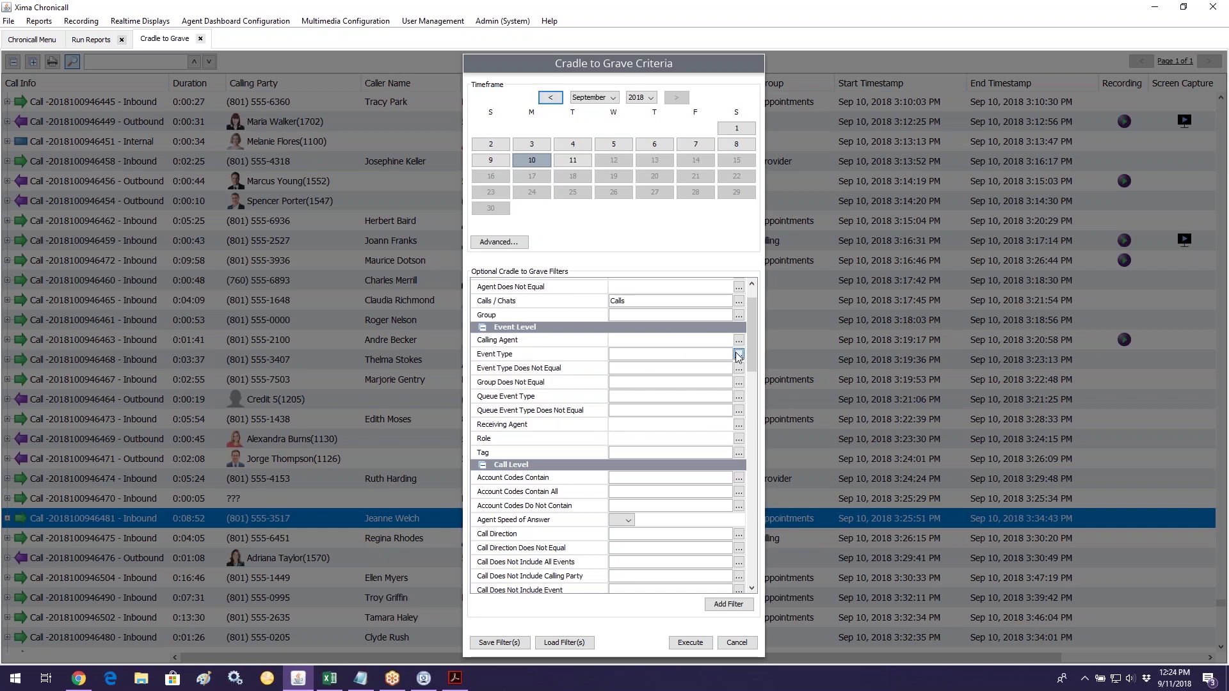
Step: Add Talking as the Event Type filter and execute the report
{"action": "left_click", "coordinate": [739, 354]}
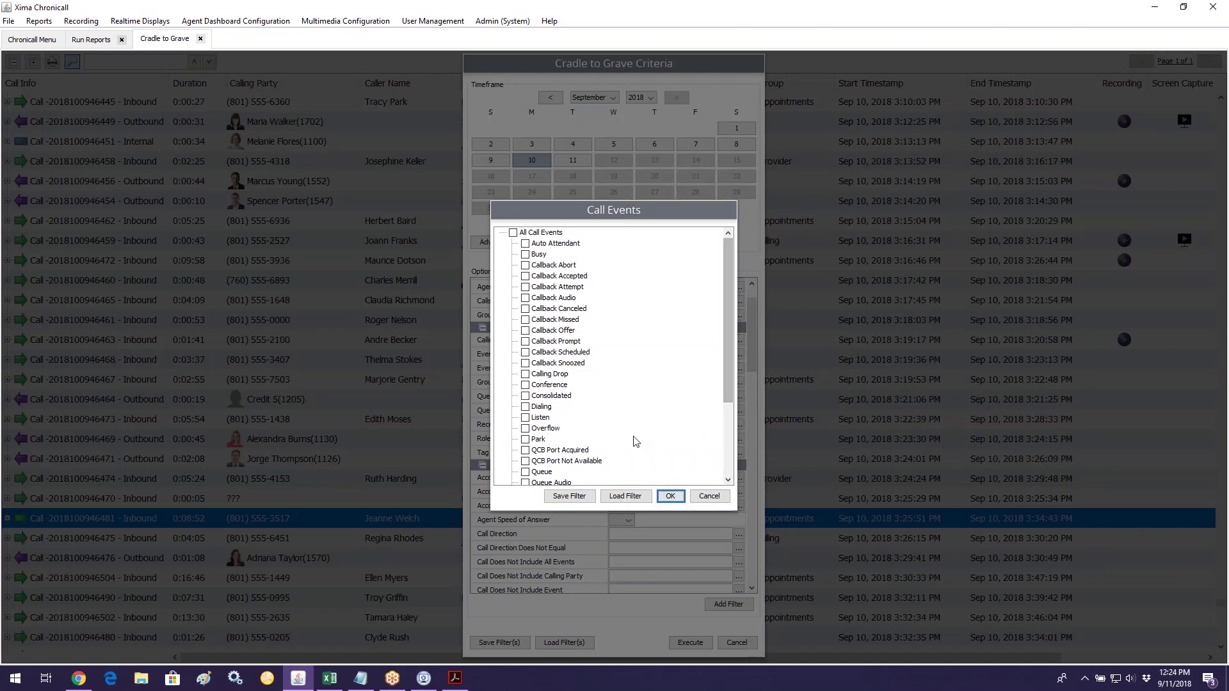
{"action": "scroll", "coordinate": [636, 442], "scroll_direction": "down", "scroll_amount": 3}
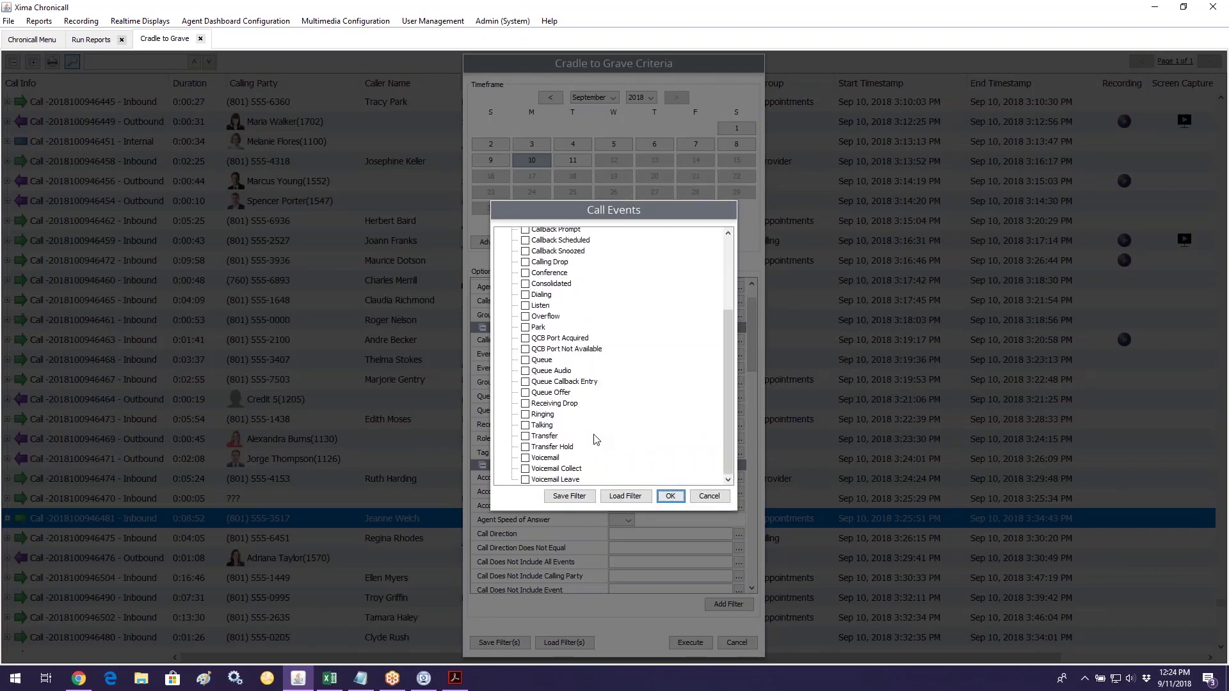
{"action": "left_click", "coordinate": [542, 426]}
{"action": "left_click", "coordinate": [666, 497]}
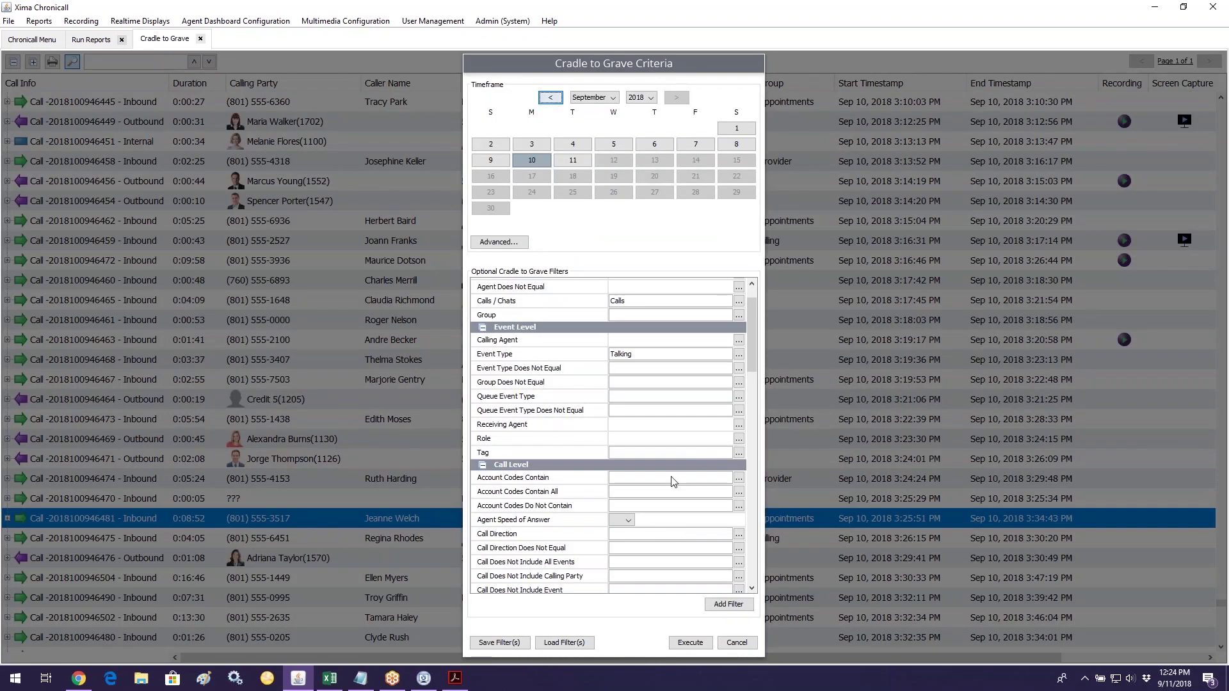
{"action": "scroll", "coordinate": [676, 425], "scroll_direction": "up", "scroll_amount": 2}
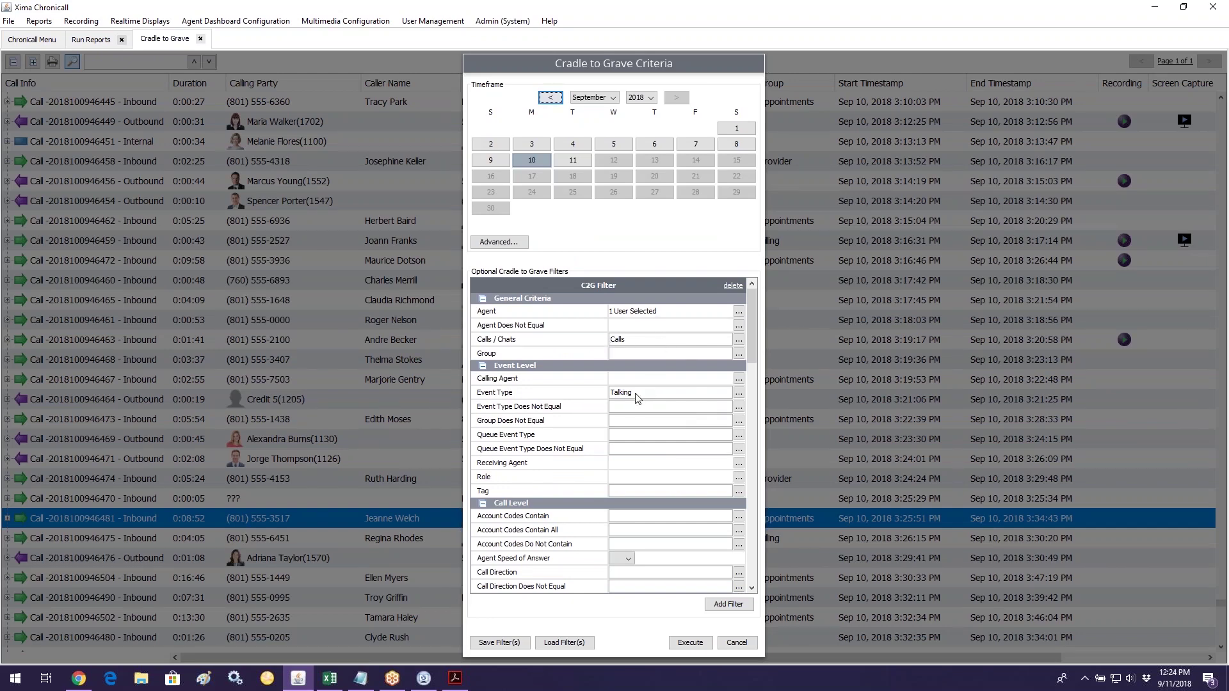
{"action": "left_click", "coordinate": [690, 642]}
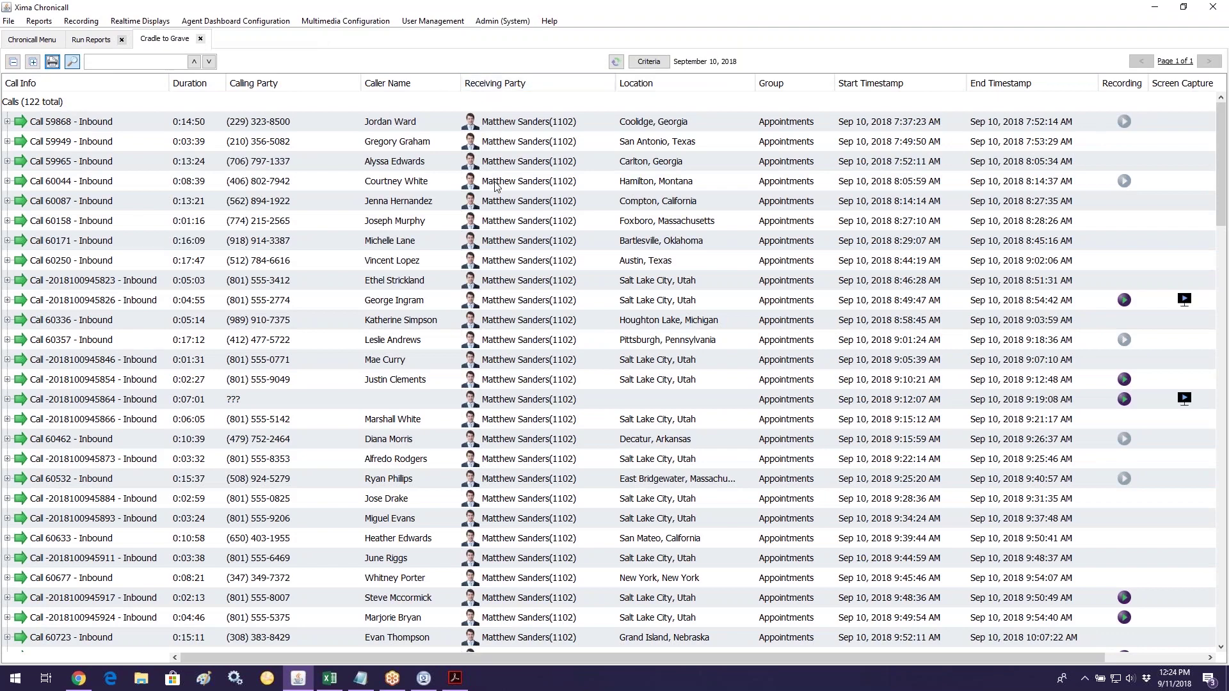
Step: Scroll through the 122 resulting calls, back to the top, and reopen the criteria
{"action": "scroll", "coordinate": [502, 284], "scroll_direction": "down", "scroll_amount": 1}
{"action": "scroll", "coordinate": [502, 284], "scroll_direction": "down", "scroll_amount": 5}
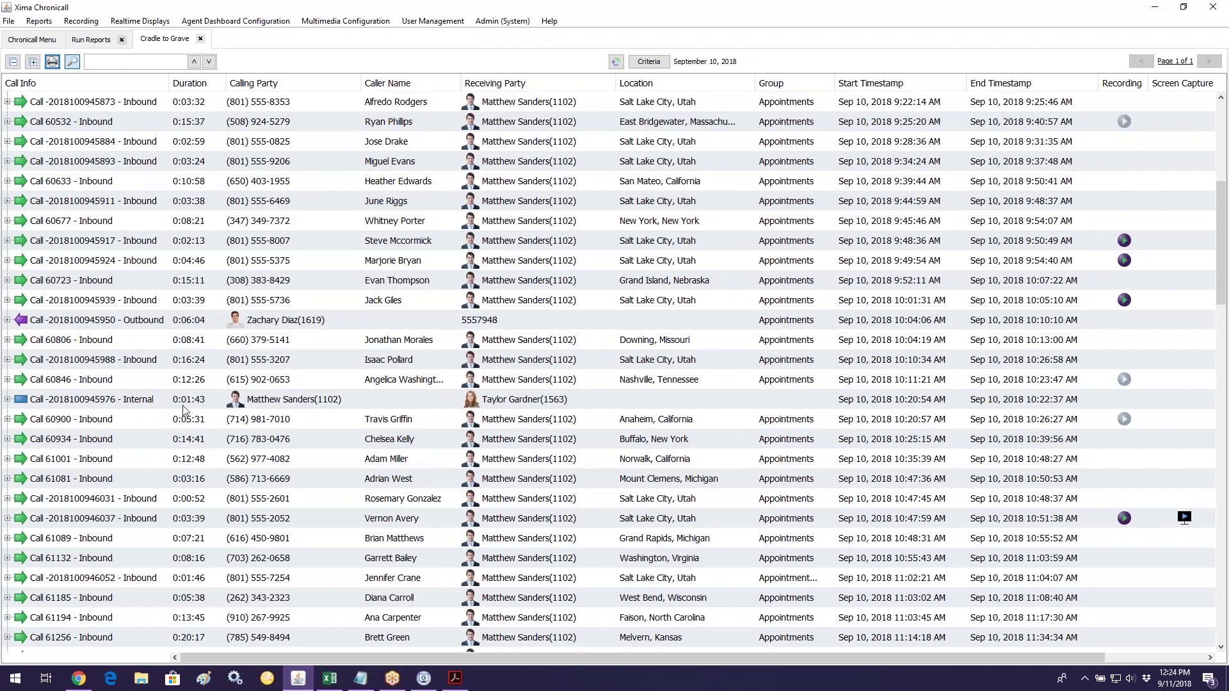
{"action": "scroll", "coordinate": [358, 393], "scroll_direction": "down", "scroll_amount": 1}
{"action": "scroll", "coordinate": [422, 395], "scroll_direction": "down", "scroll_amount": 4}
{"action": "scroll", "coordinate": [557, 259], "scroll_direction": "up", "scroll_amount": 6}
{"action": "scroll", "coordinate": [545, 256], "scroll_direction": "up", "scroll_amount": 5}
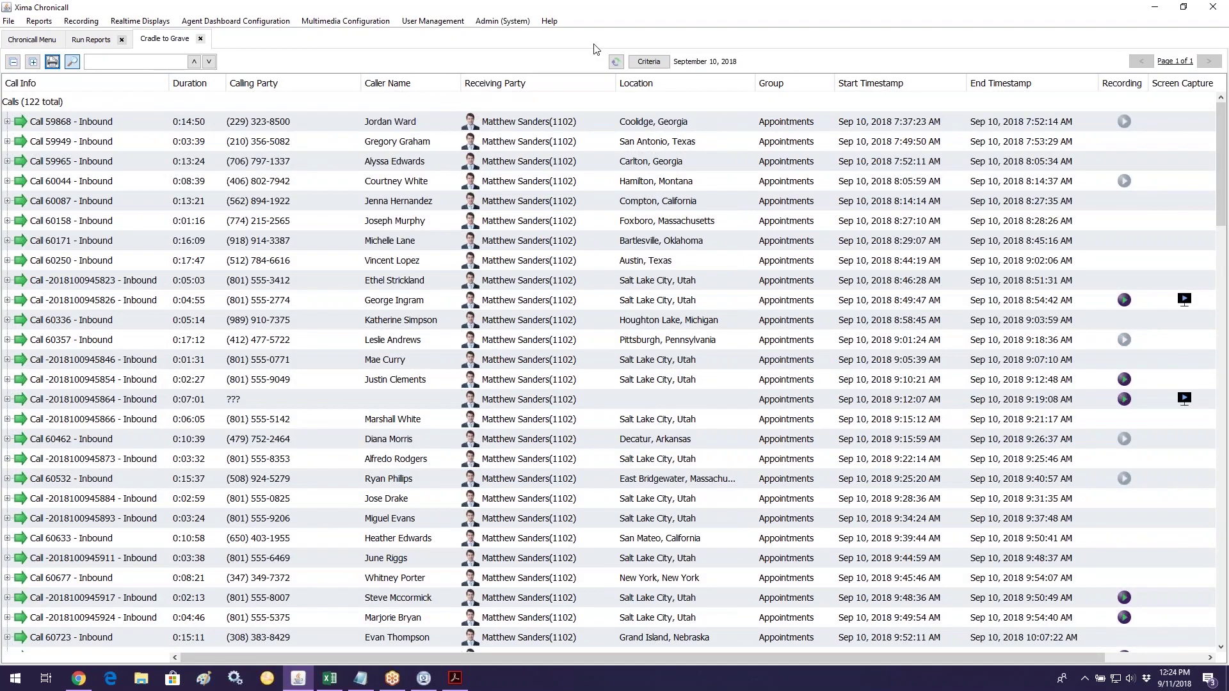
{"action": "left_click", "coordinate": [649, 61]}
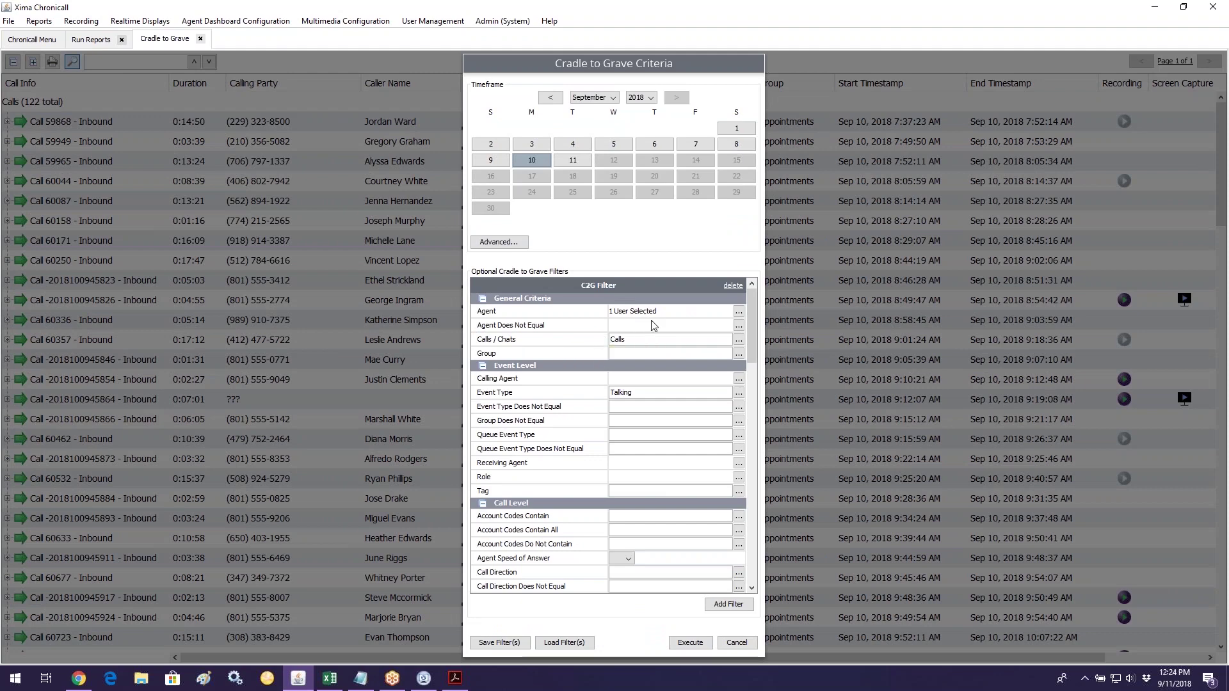
Step: Set the call direction to Inbound and make Event Duration 'at least' a given time
{"action": "scroll", "coordinate": [637, 400], "scroll_direction": "down", "scroll_amount": 5}
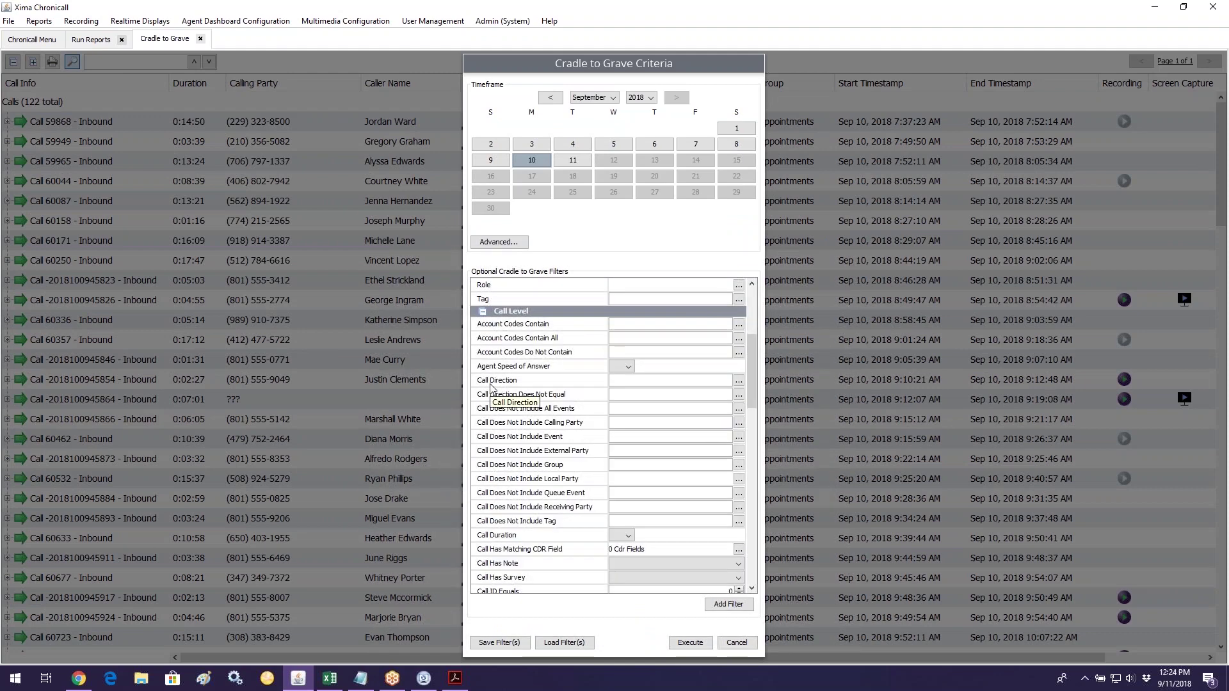
{"action": "left_click", "coordinate": [740, 381]}
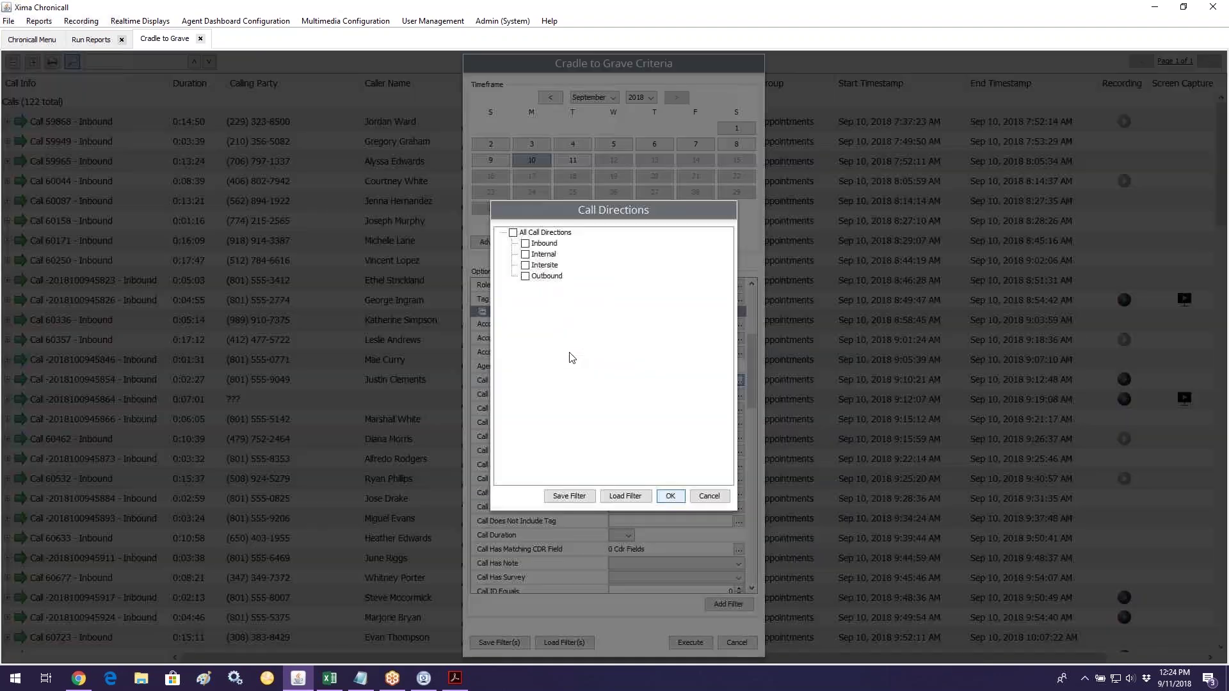
{"action": "left_click", "coordinate": [665, 495]}
{"action": "scroll", "coordinate": [624, 421], "scroll_direction": "down", "scroll_amount": 5}
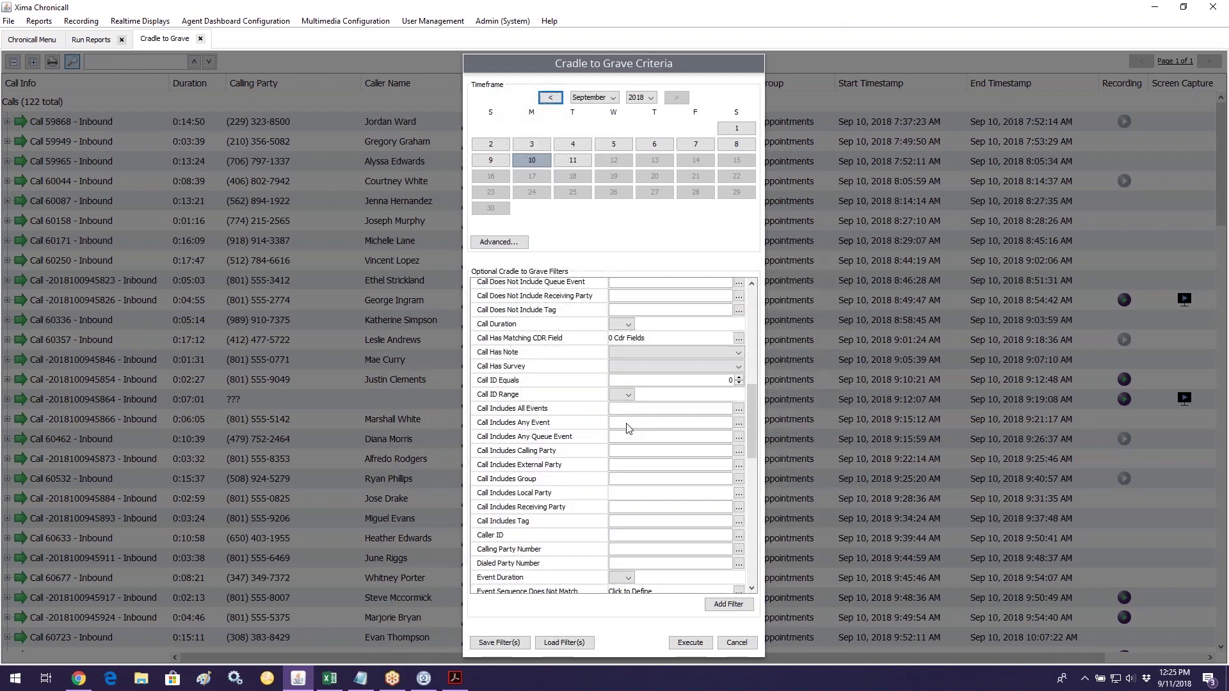
{"action": "scroll", "coordinate": [627, 428], "scroll_direction": "down", "scroll_amount": 1}
{"action": "left_click", "coordinate": [619, 541]}
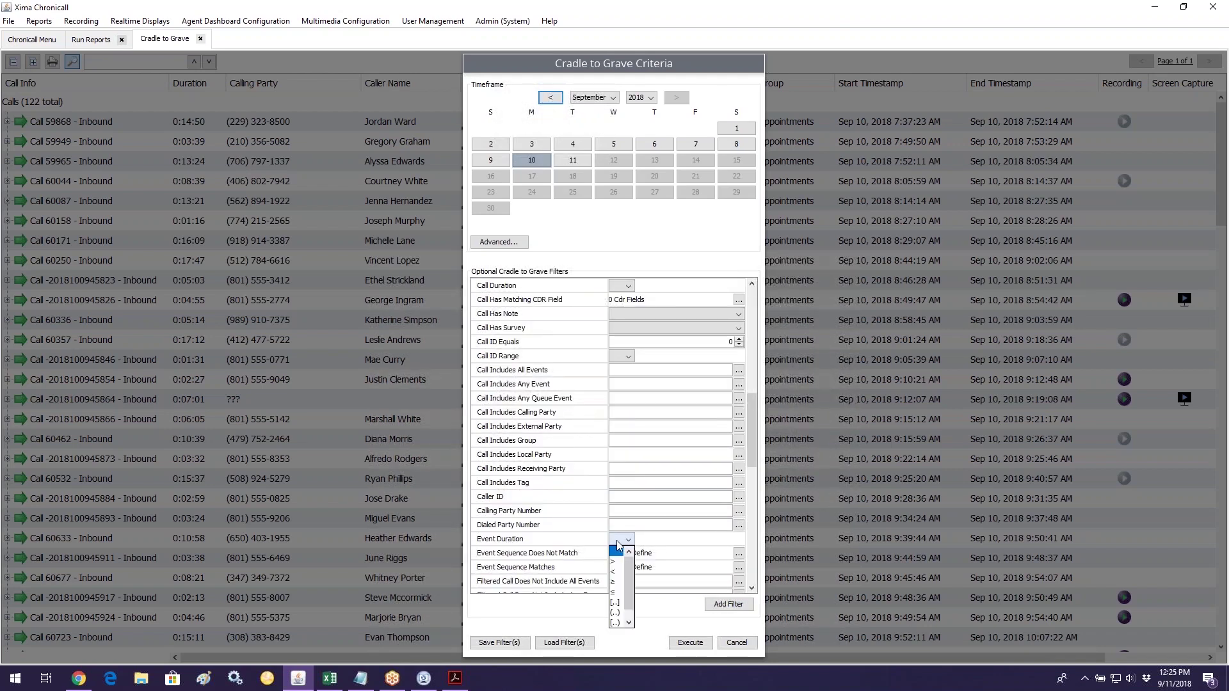
{"action": "left_click", "coordinate": [615, 582]}
{"action": "left_click", "coordinate": [689, 542]}
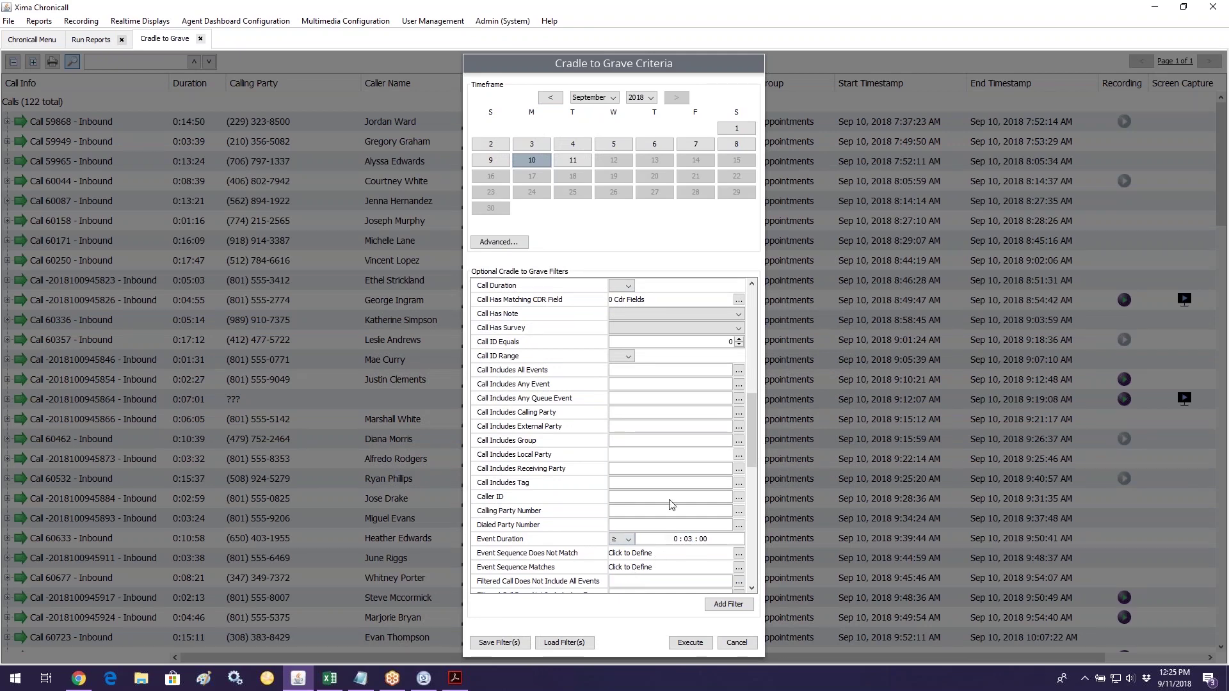
Step: Leave Is Call Abandoned and Is Call Recorded unchanged and execute the report
{"action": "scroll", "coordinate": [616, 432], "scroll_direction": "up", "scroll_amount": 5}
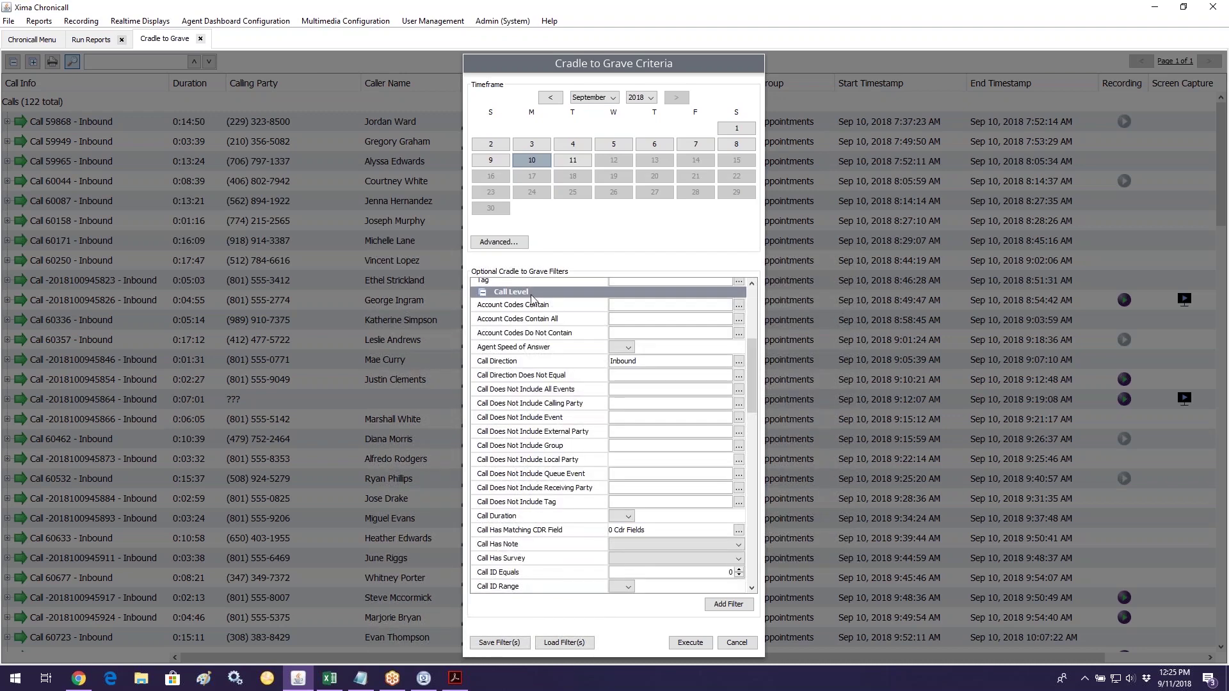
{"action": "scroll", "coordinate": [626, 387], "scroll_direction": "down", "scroll_amount": 6}
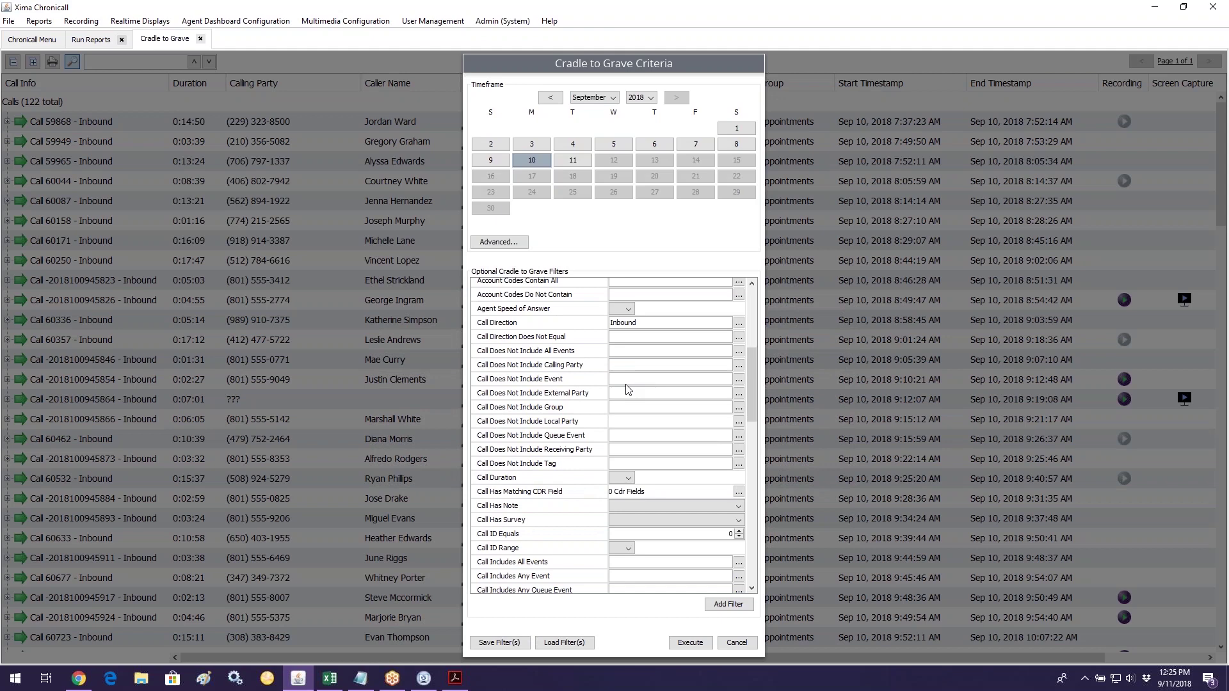
{"action": "scroll", "coordinate": [631, 395], "scroll_direction": "down", "scroll_amount": 7}
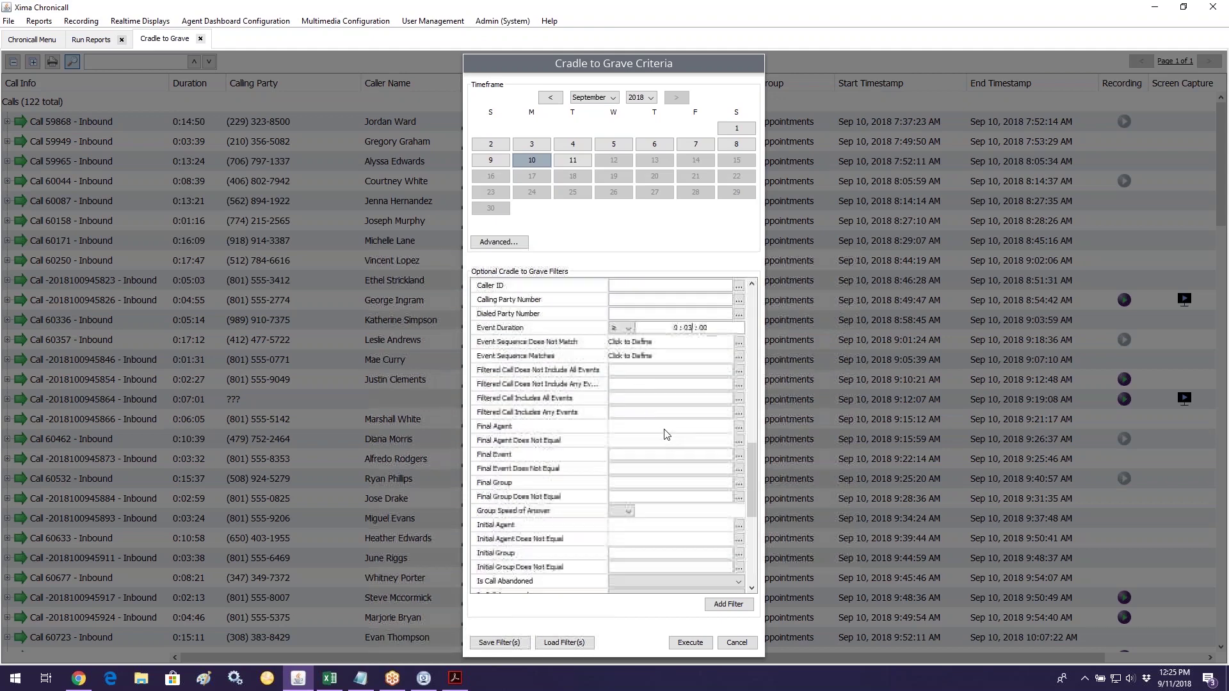
{"action": "left_click", "coordinate": [627, 467]}
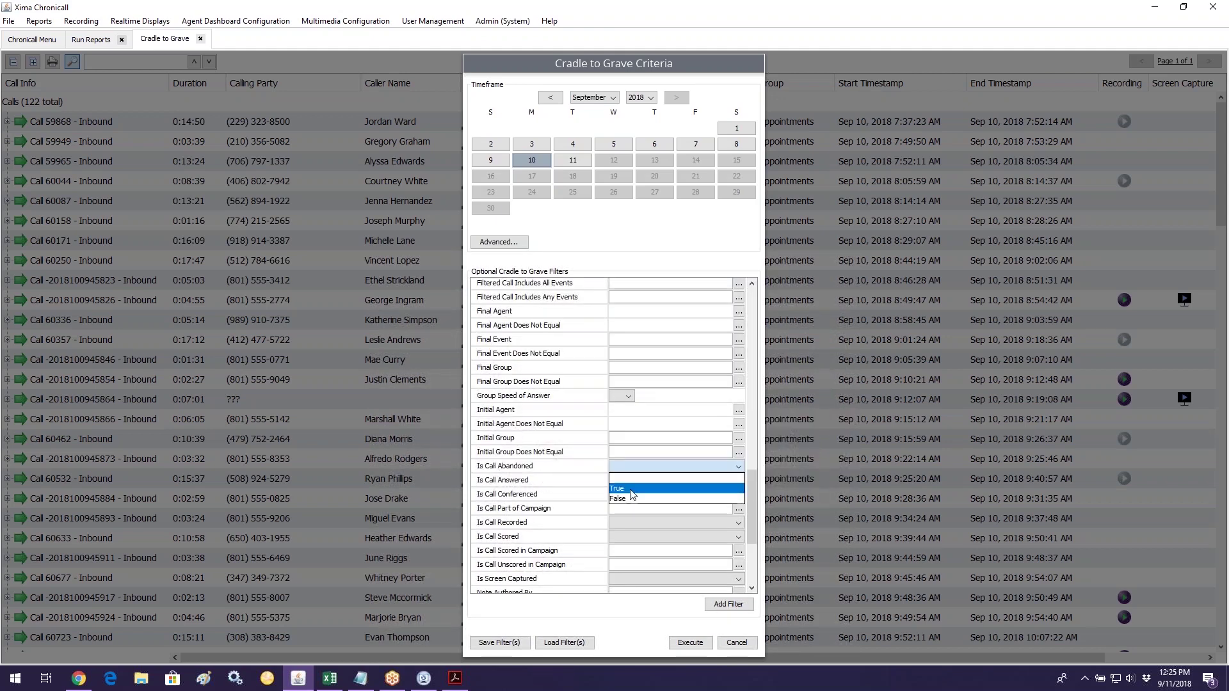
{"action": "left_click", "coordinate": [636, 468]}
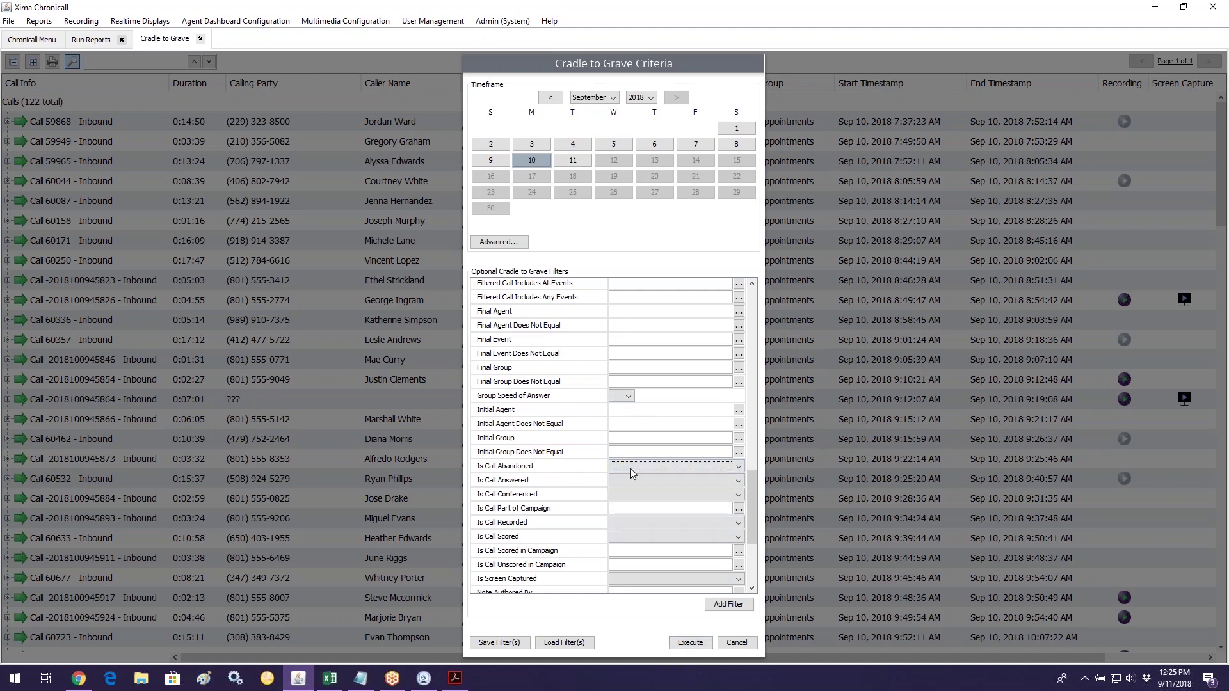
{"action": "left_click", "coordinate": [624, 523]}
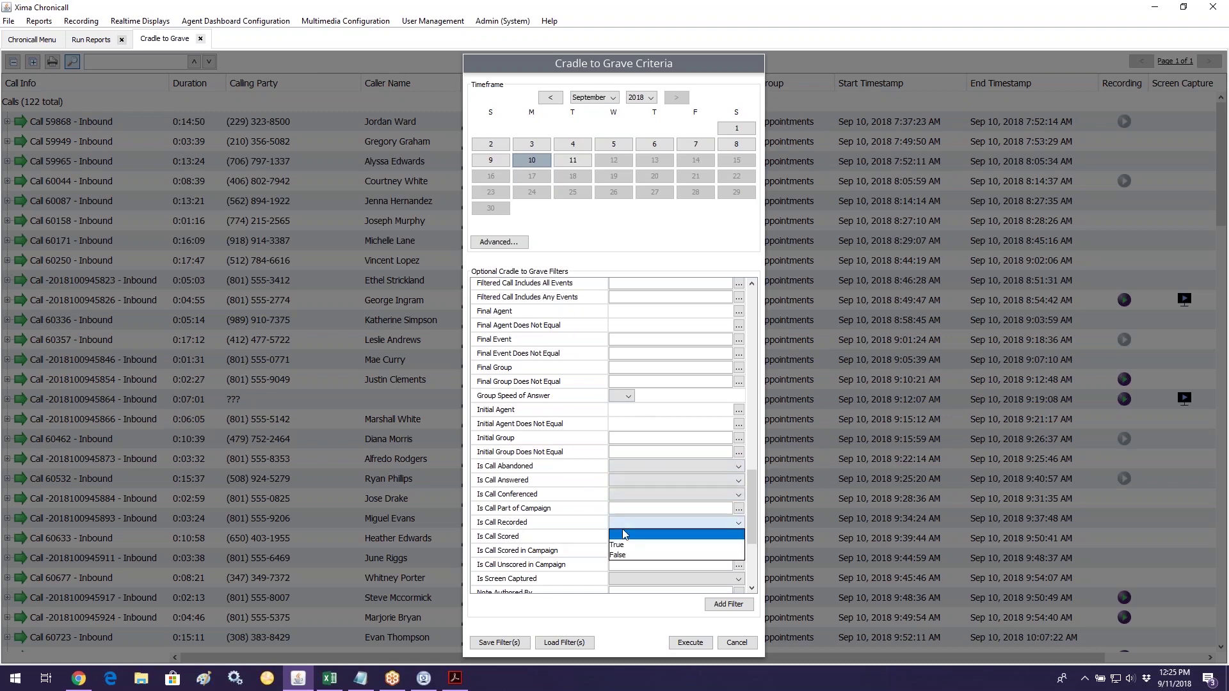
{"action": "left_click", "coordinate": [621, 524]}
{"action": "scroll", "coordinate": [590, 515], "scroll_direction": "down", "scroll_amount": 3}
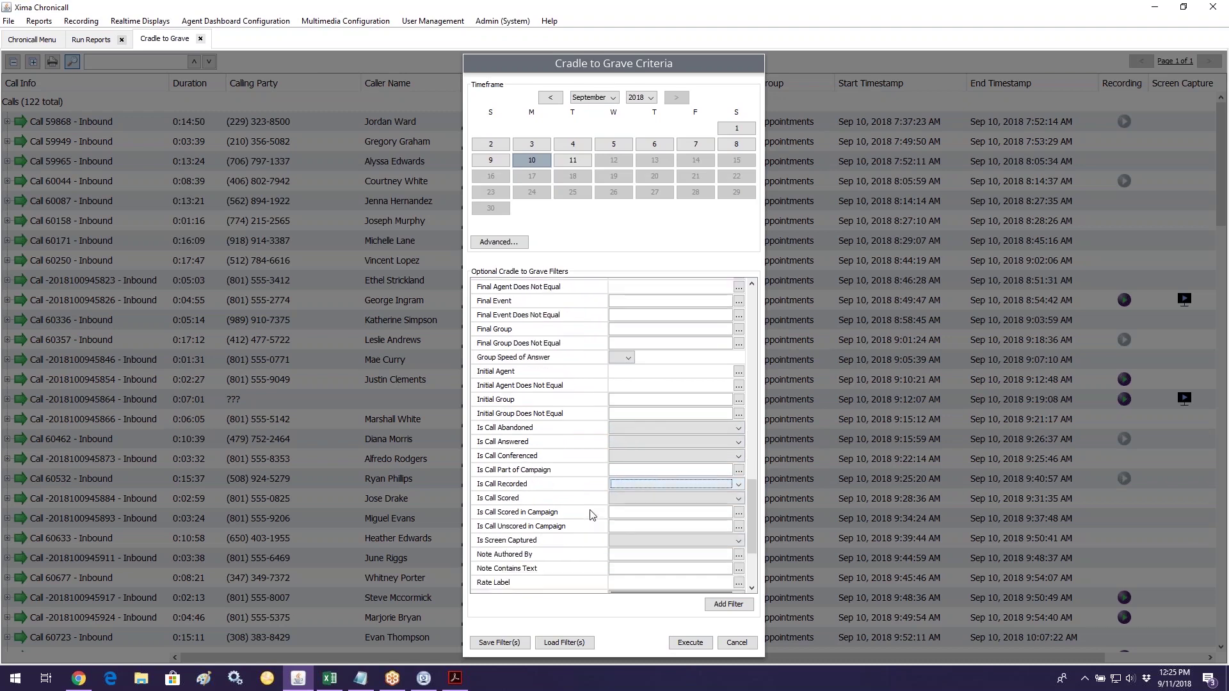
{"action": "scroll", "coordinate": [590, 515], "scroll_direction": "down", "scroll_amount": 3}
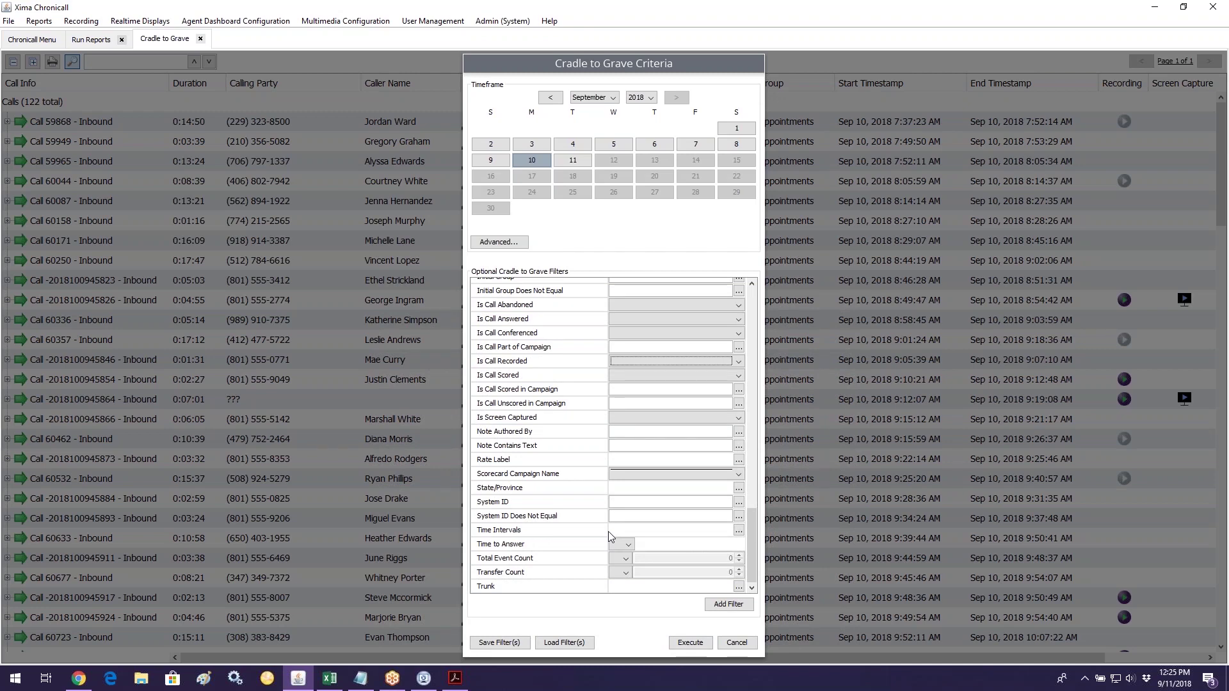
{"action": "left_click", "coordinate": [689, 643]}
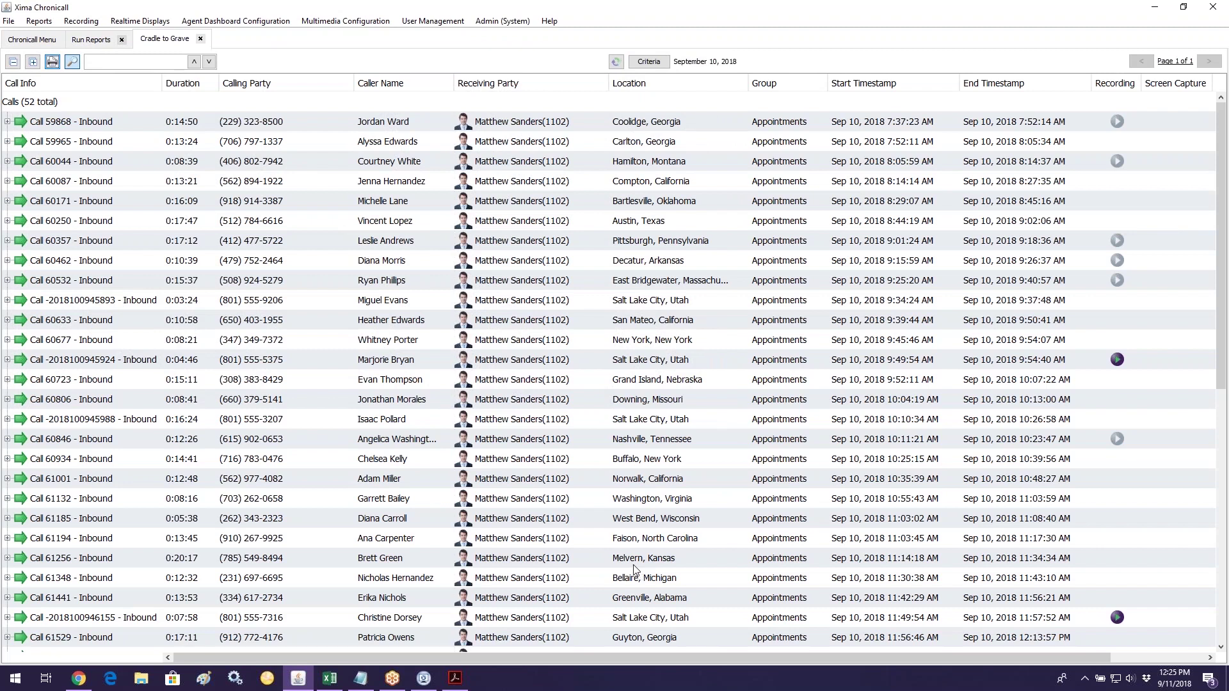
Step: Expand all 52 calls into events, select Call 59868's Talking event, and reopen the criteria
{"action": "left_click", "coordinate": [49, 101]}
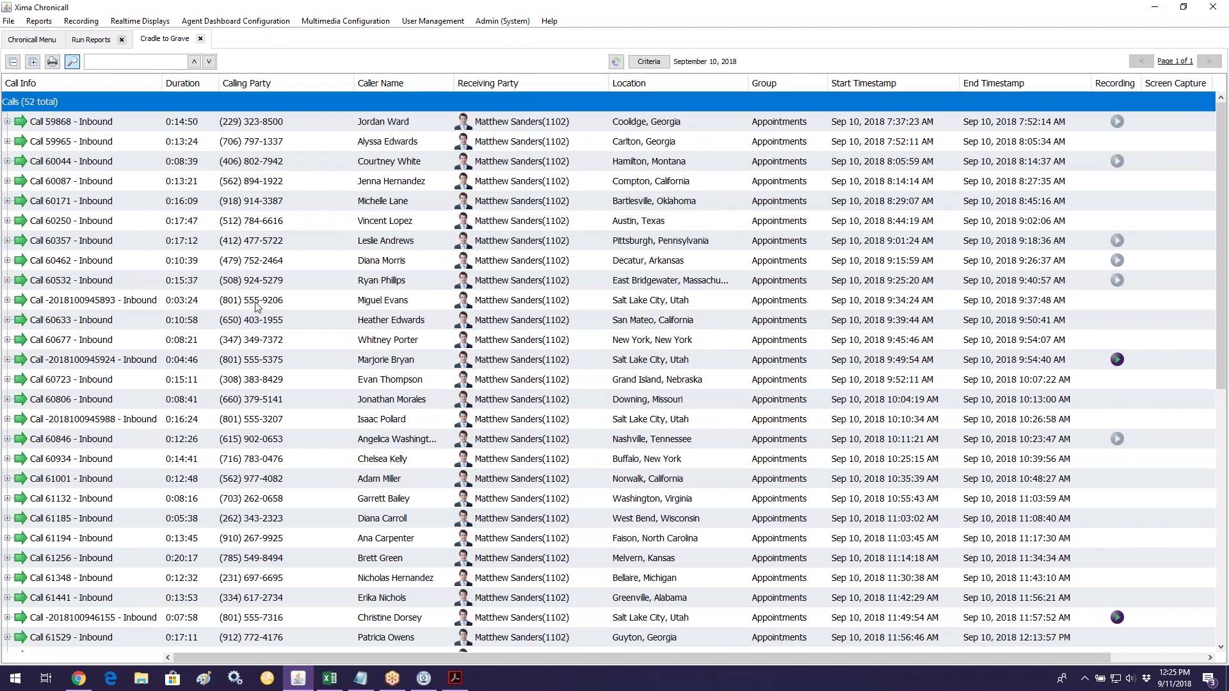
{"action": "left_click", "coordinate": [33, 61]}
{"action": "scroll", "coordinate": [392, 256], "scroll_direction": "down", "scroll_amount": 1}
{"action": "scroll", "coordinate": [393, 257], "scroll_direction": "up", "scroll_amount": 1}
{"action": "left_click", "coordinate": [103, 127]}
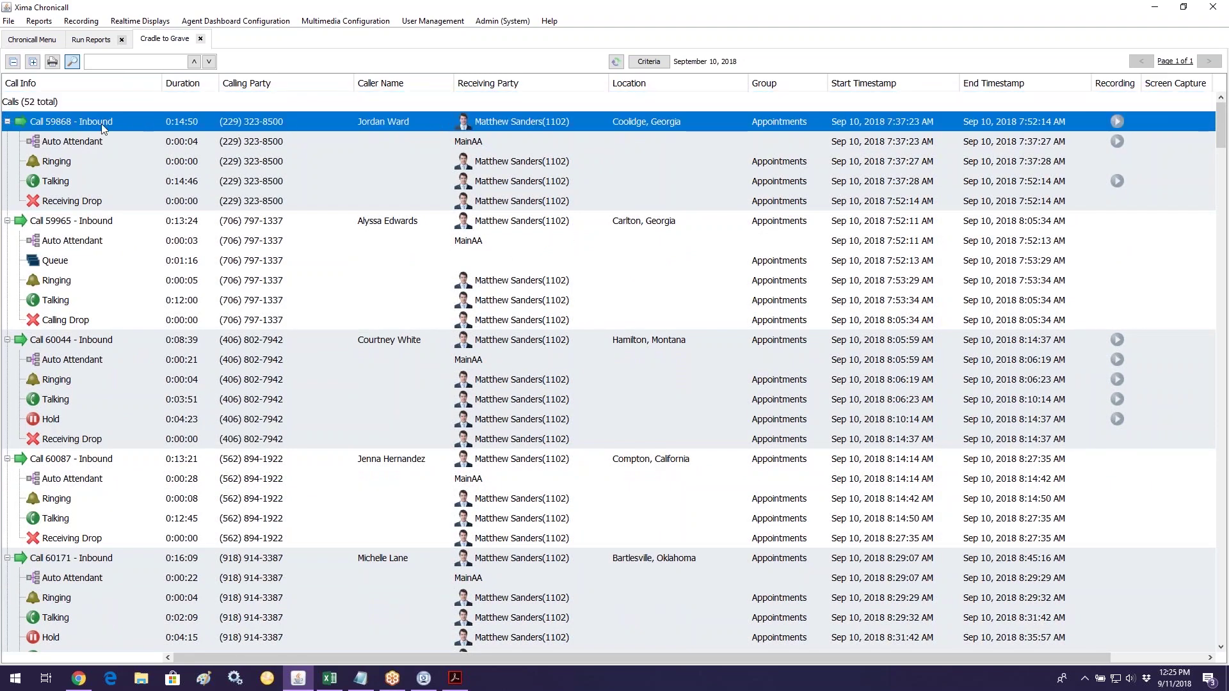
{"action": "left_click", "coordinate": [95, 176]}
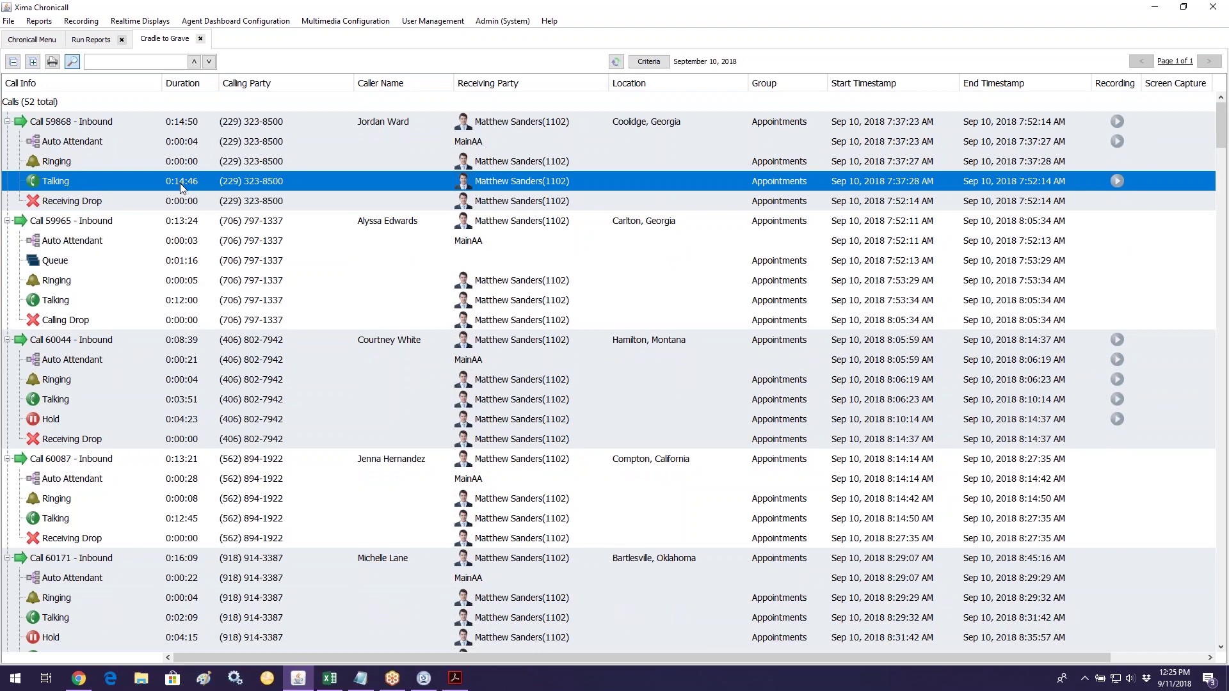
{"action": "left_click", "coordinate": [649, 61]}
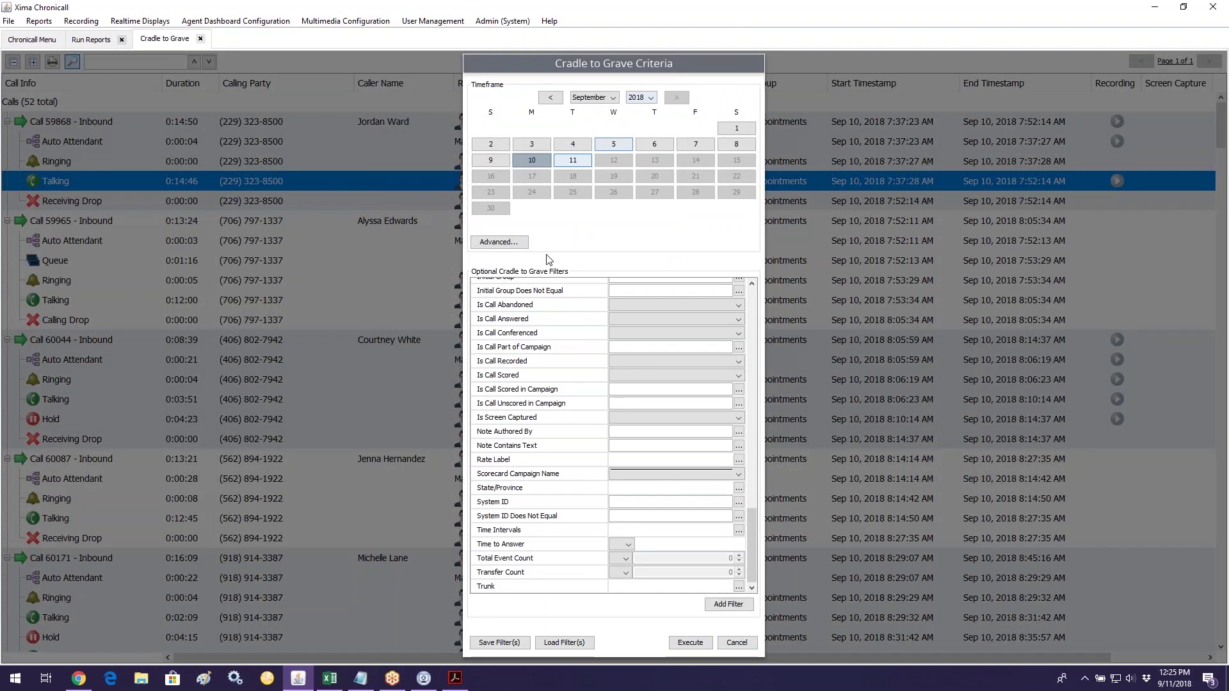
Step: Raise the Event Duration minimum to 0:12:00 and rerun, narrowing the list to 15 calls
{"action": "scroll", "coordinate": [647, 448], "scroll_direction": "up", "scroll_amount": 7}
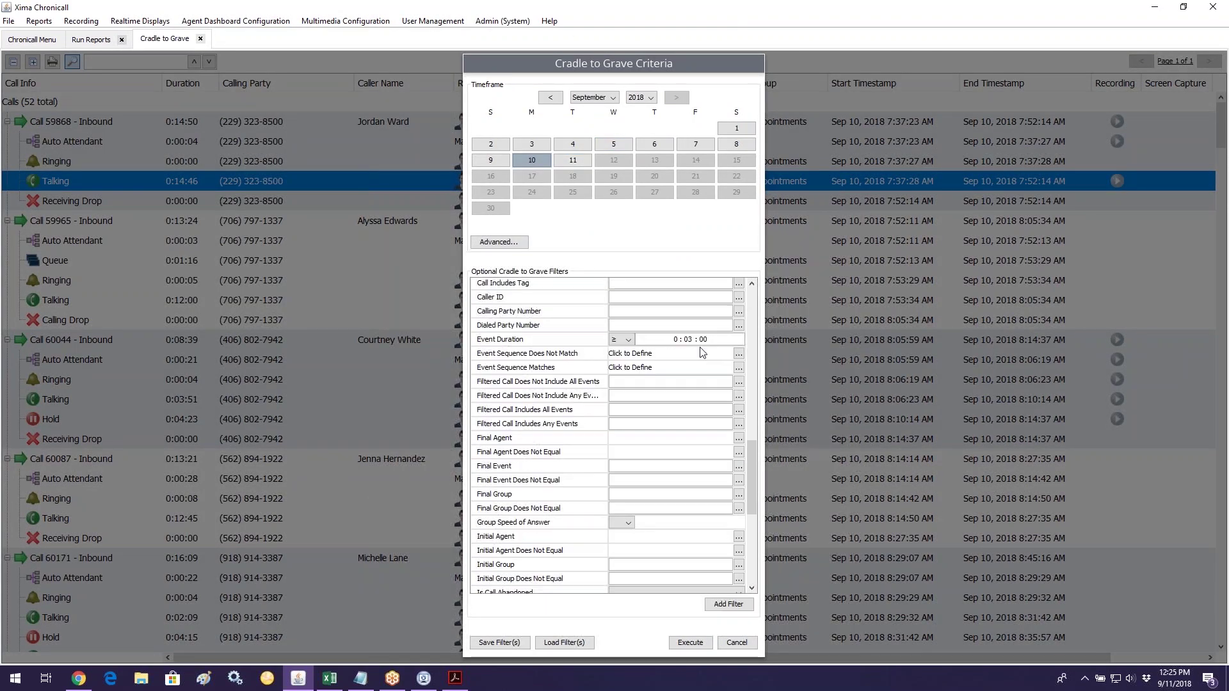
{"action": "left_click", "coordinate": [690, 342]}
{"action": "left_click", "coordinate": [690, 643]}
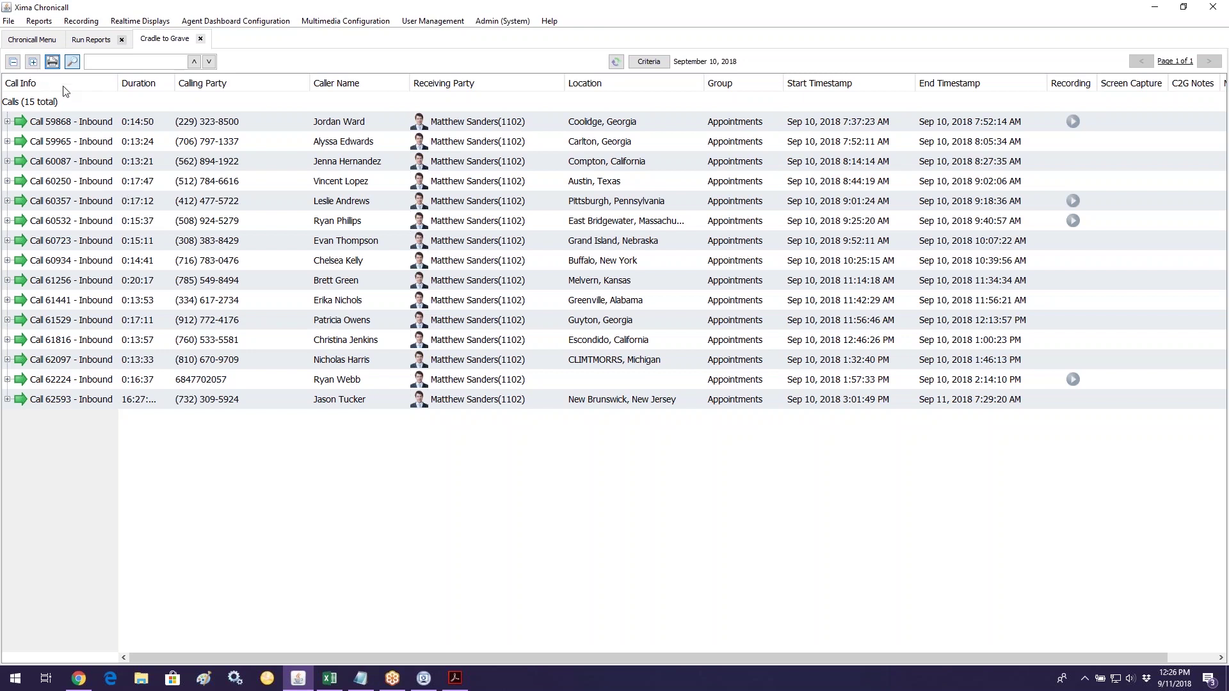
{"action": "left_click", "coordinate": [648, 61]}
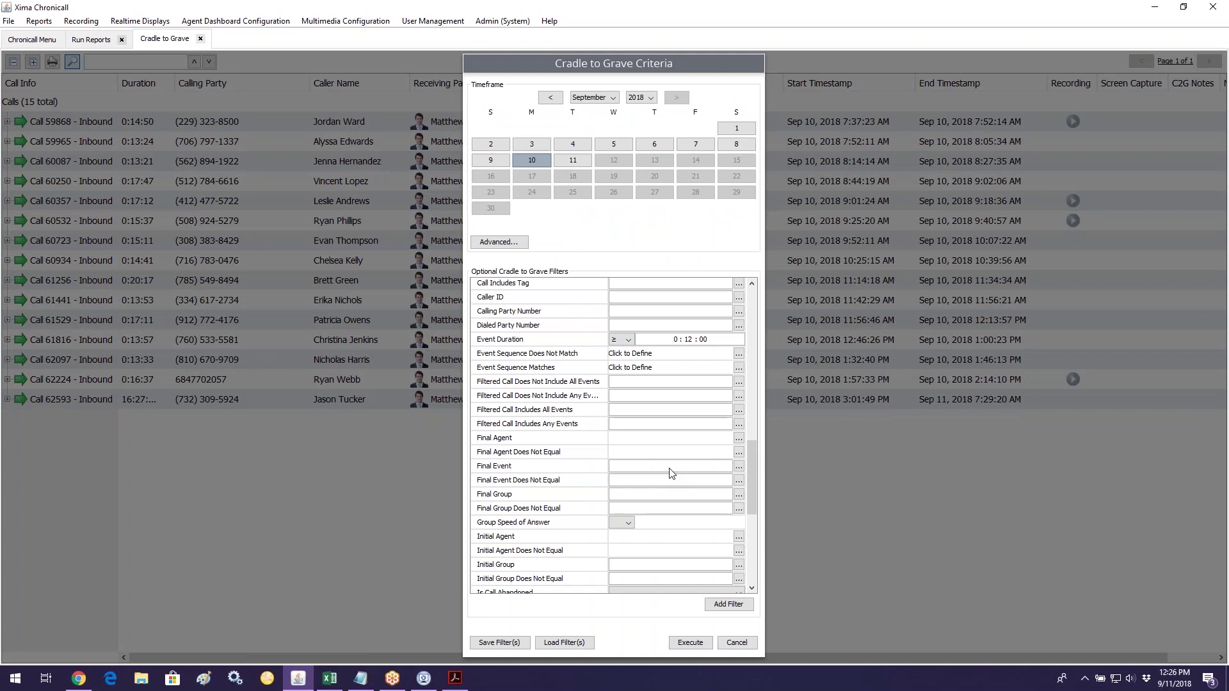
Step: Expand all calls and review the Talking events of Calls 59868, 59965 and 60087
{"action": "left_click", "coordinate": [736, 642]}
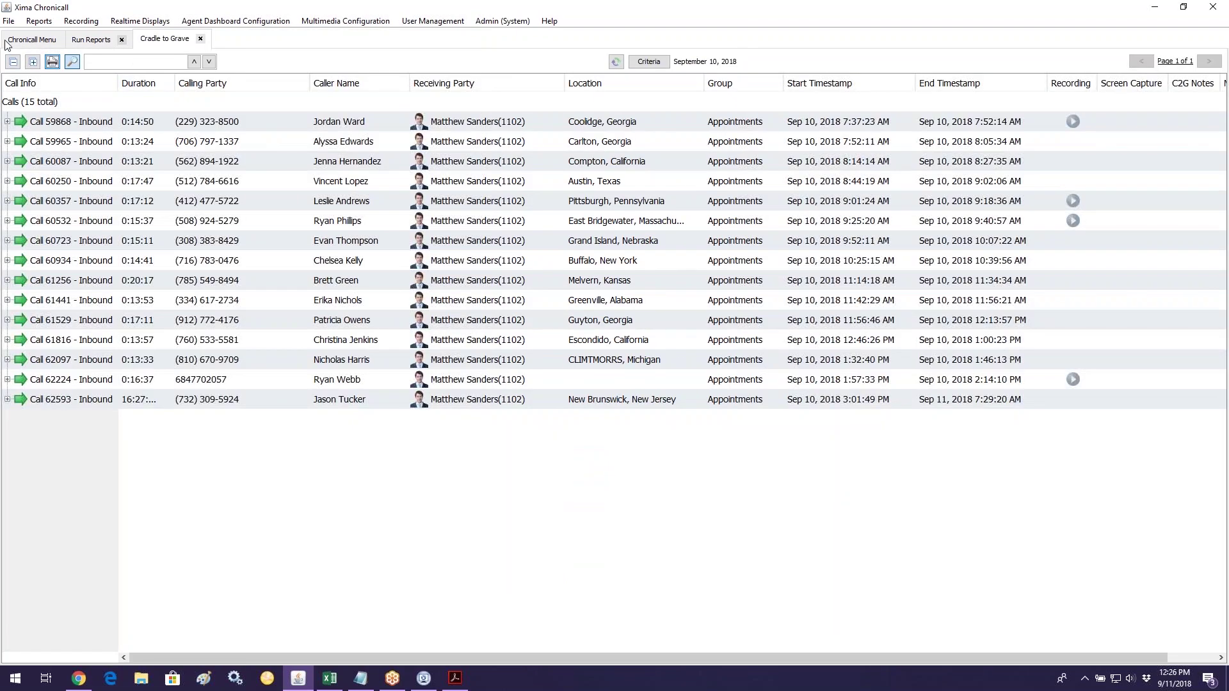
{"action": "left_click", "coordinate": [32, 61]}
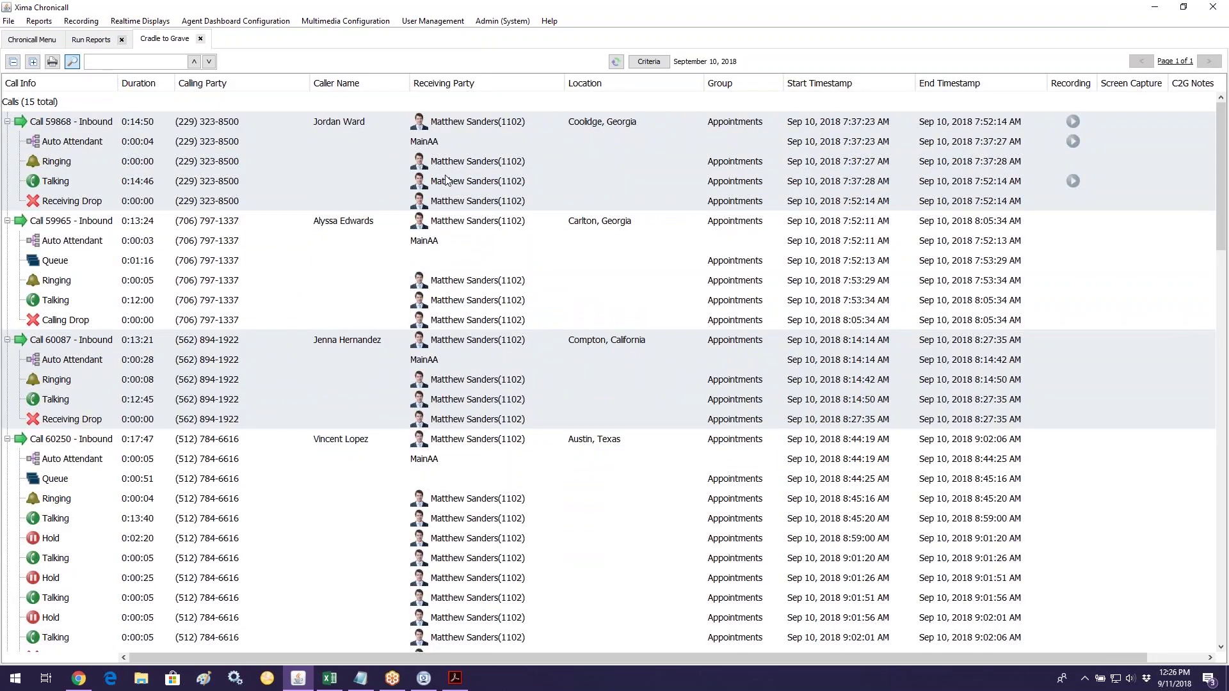
{"action": "left_click", "coordinate": [109, 126]}
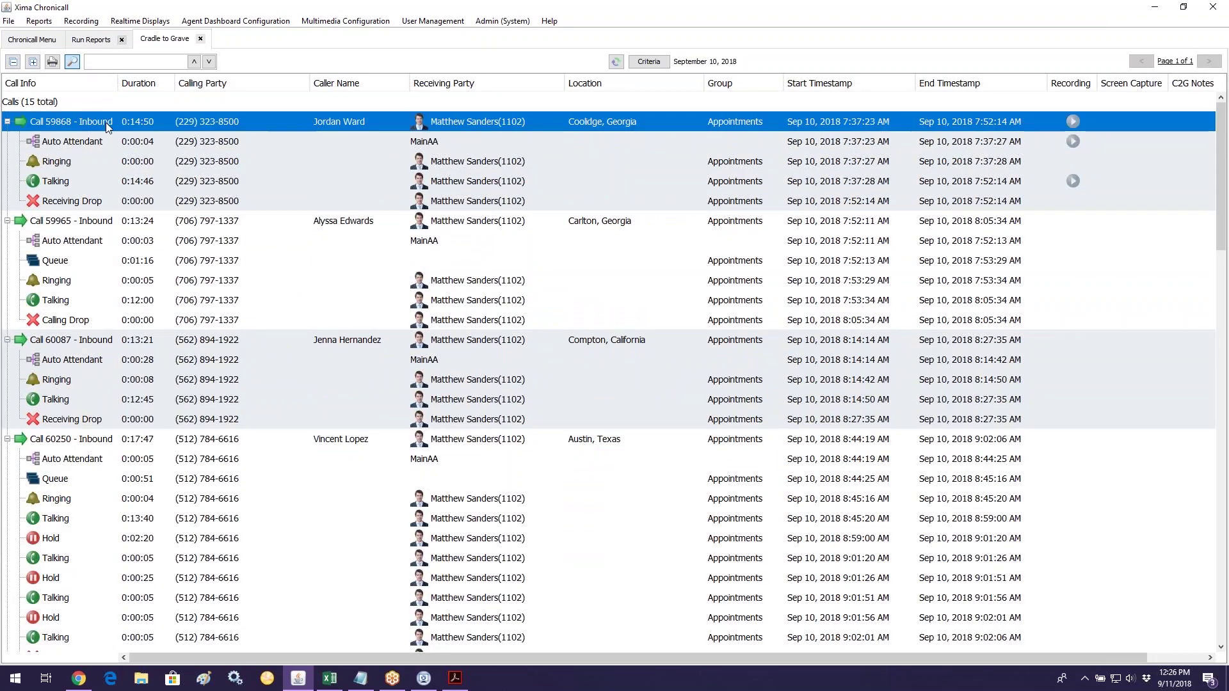
{"action": "left_click", "coordinate": [85, 181]}
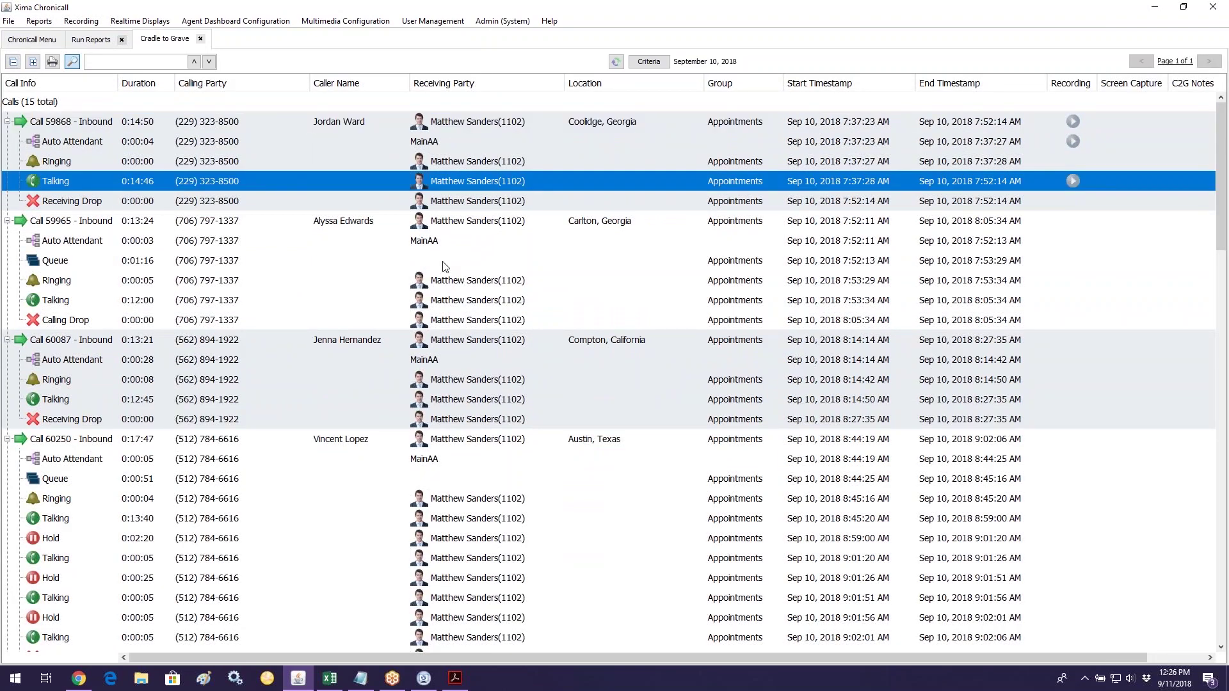
{"action": "left_click", "coordinate": [475, 224]}
{"action": "left_click", "coordinate": [133, 305]}
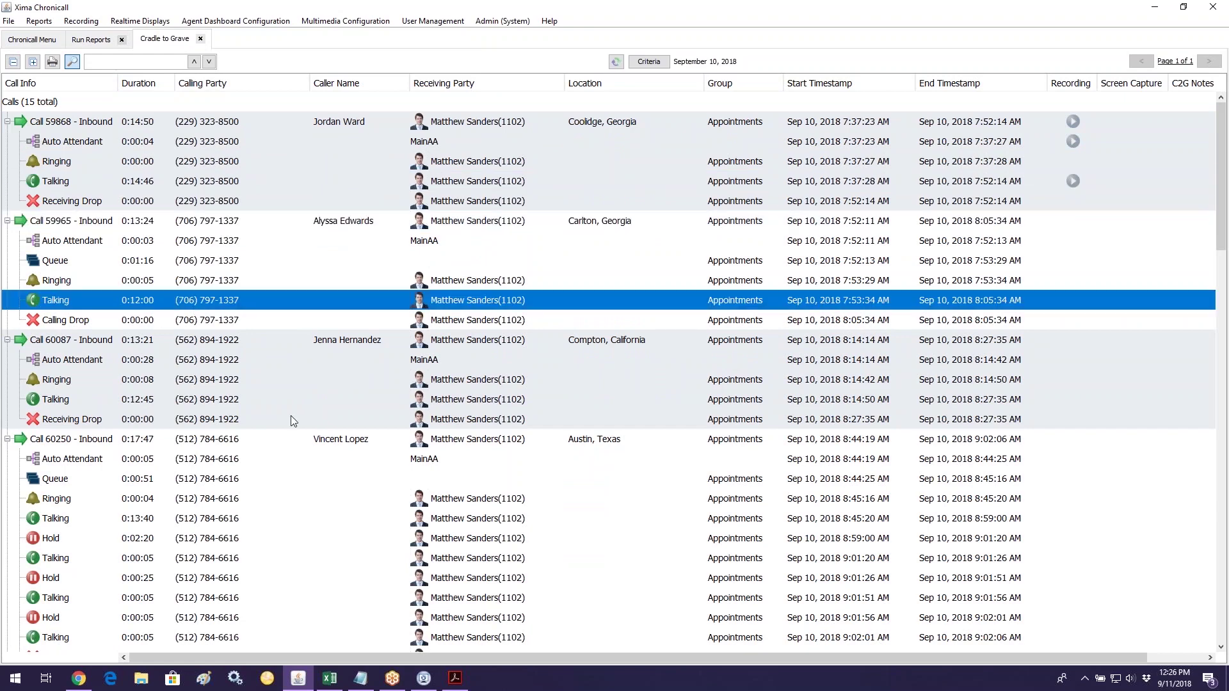
{"action": "left_click", "coordinate": [479, 346]}
{"action": "left_click", "coordinate": [152, 403]}
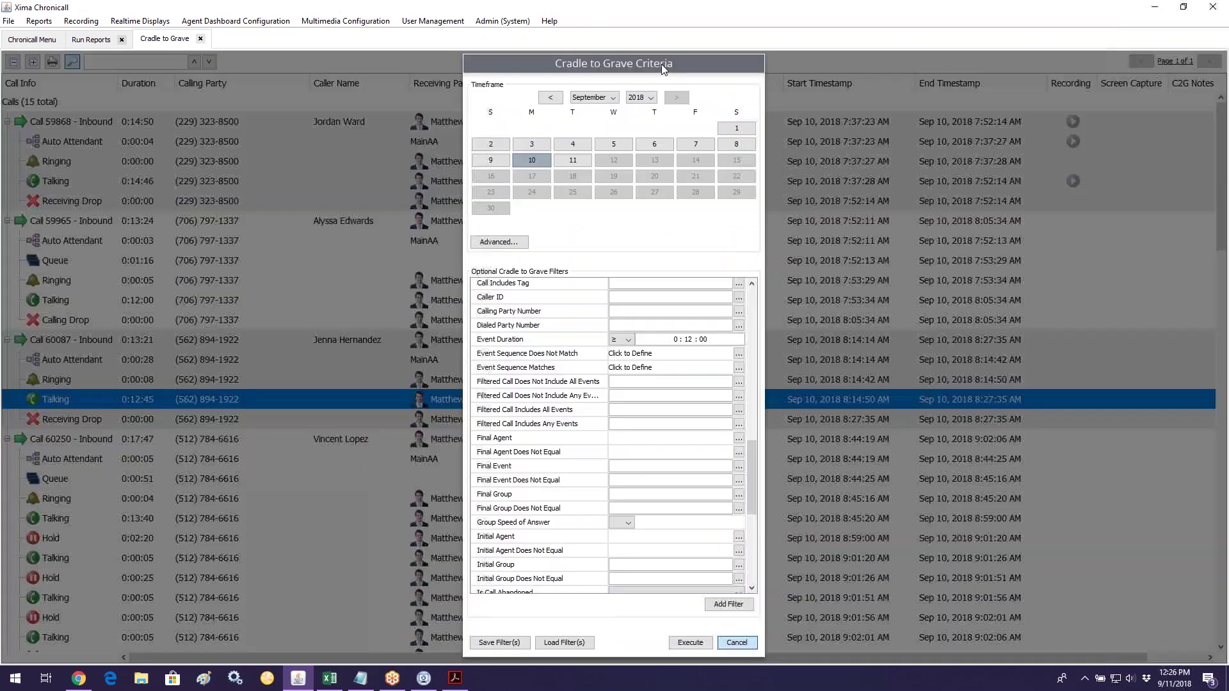
{"action": "left_click", "coordinate": [648, 61]}
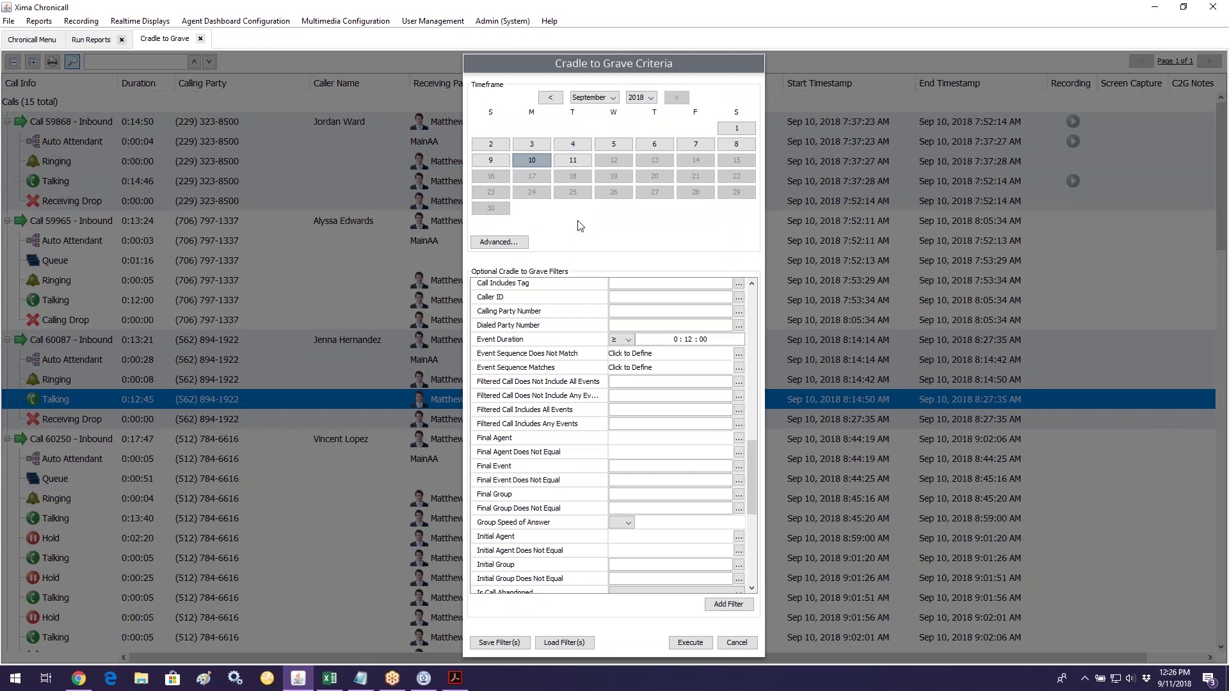
Step: Delete the existing C2G row filter from the Cradle to Grave criteria
{"action": "scroll", "coordinate": [561, 427], "scroll_direction": "down", "scroll_amount": 3}
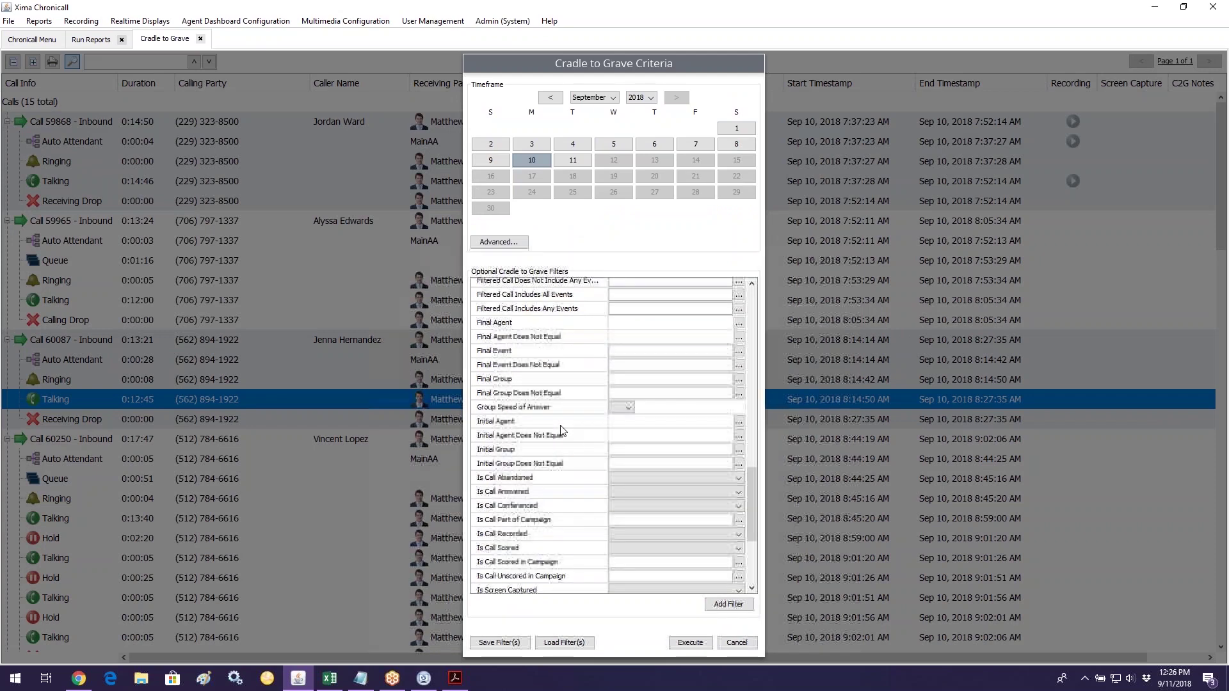
{"action": "scroll", "coordinate": [561, 429], "scroll_direction": "down", "scroll_amount": 3}
{"action": "scroll", "coordinate": [587, 458], "scroll_direction": "down", "scroll_amount": 3}
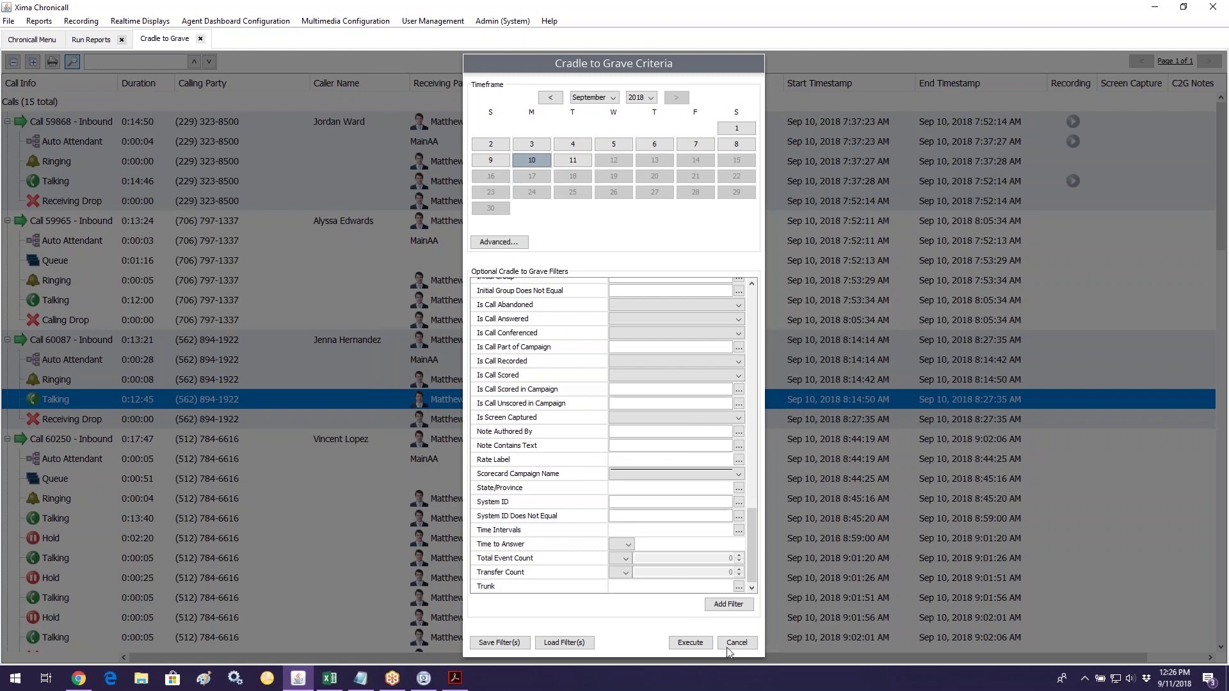
{"action": "scroll", "coordinate": [732, 502], "scroll_direction": "up", "scroll_amount": 8}
{"action": "scroll", "coordinate": [731, 502], "scroll_direction": "up", "scroll_amount": 12}
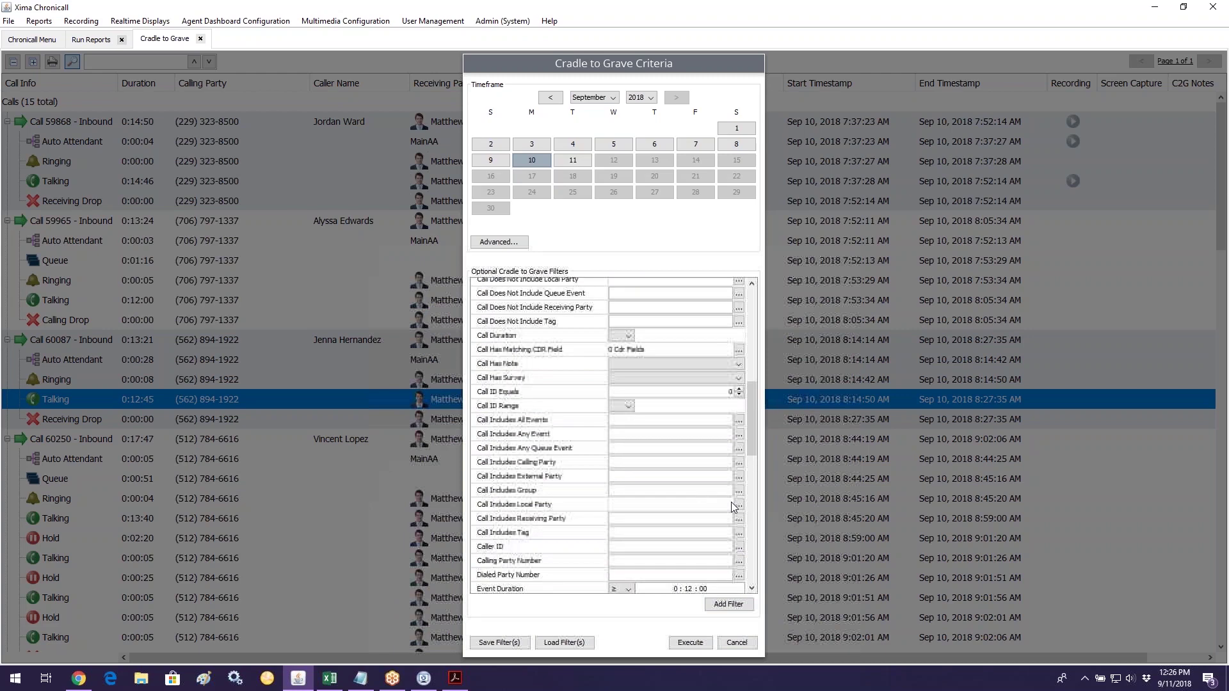
{"action": "scroll", "coordinate": [731, 502], "scroll_direction": "up", "scroll_amount": 1}
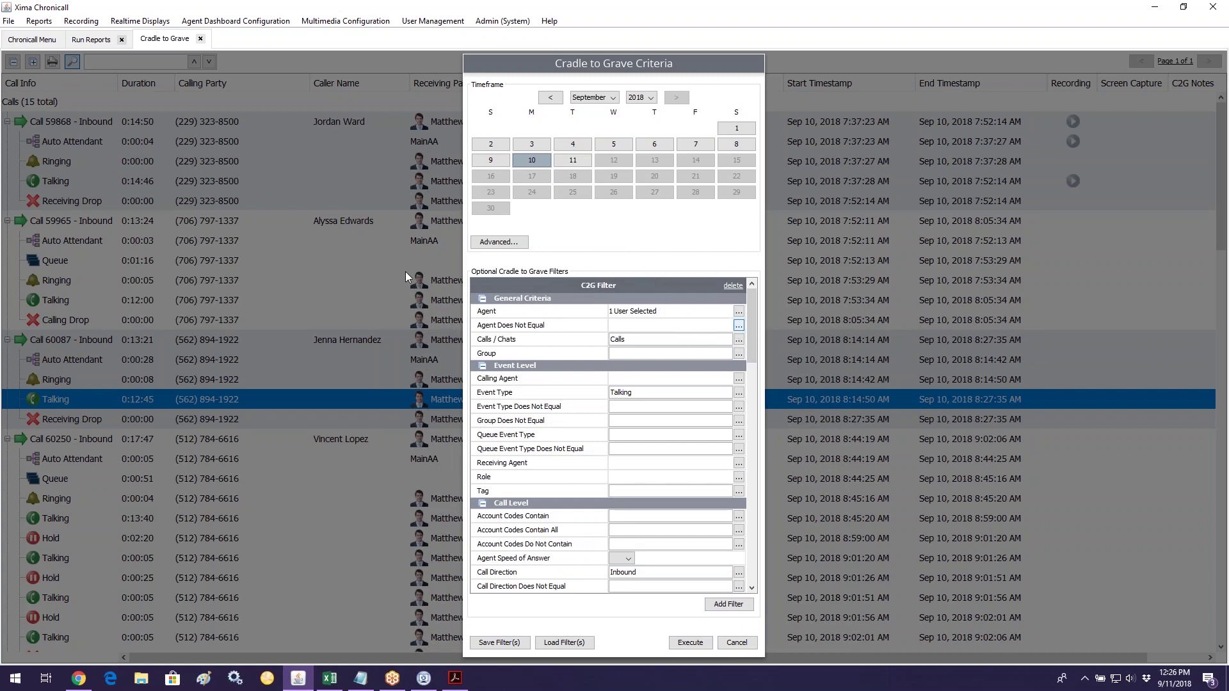
{"action": "left_click", "coordinate": [732, 286]}
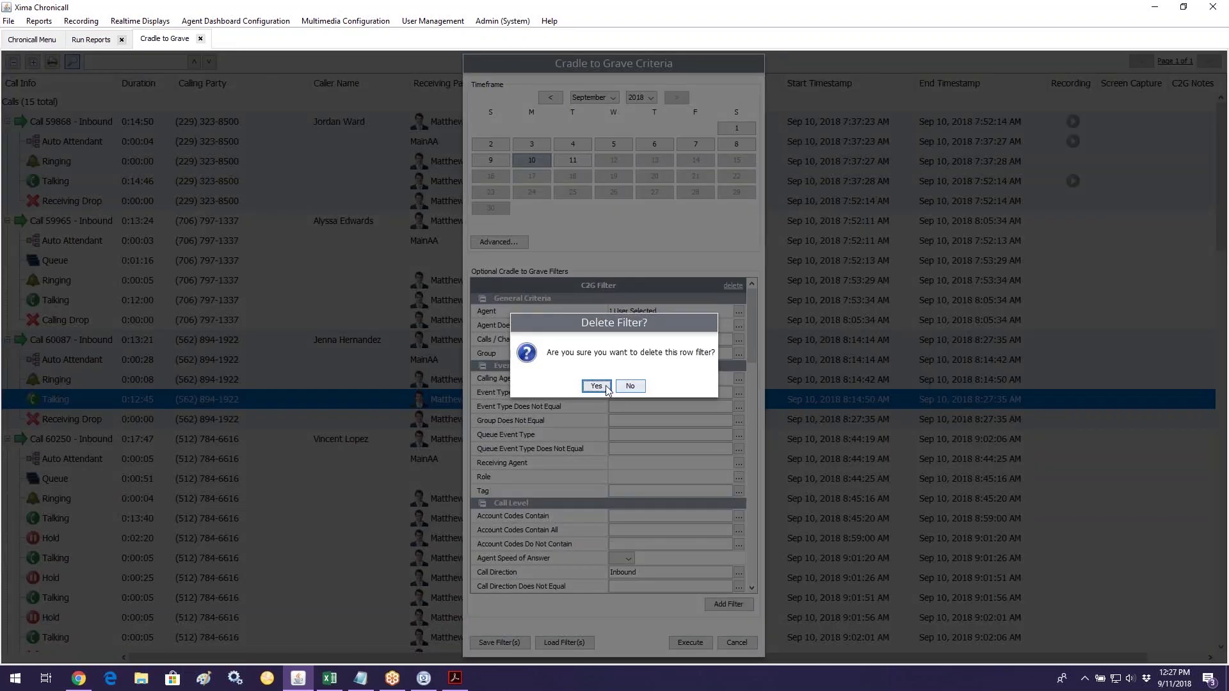
{"action": "left_click", "coordinate": [597, 386]}
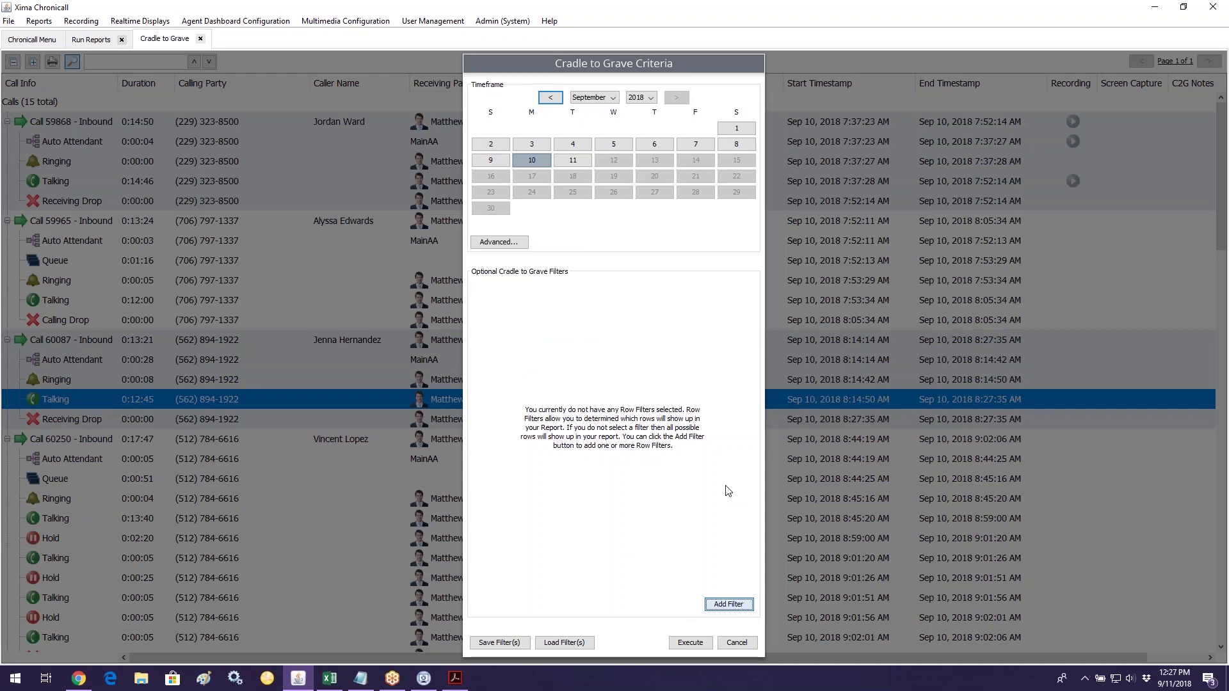
Step: Add a Calls-only media filter and rerun, listing all 3,559 September 10 calls
{"action": "key", "text": "space"}
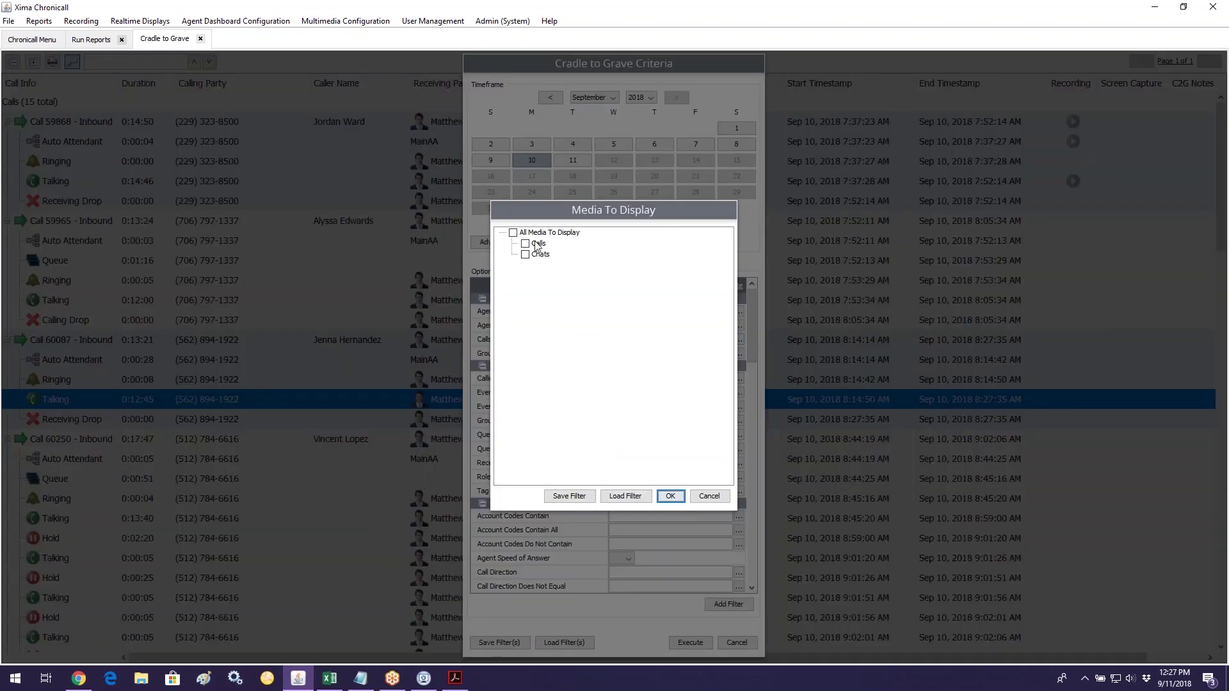
{"action": "left_click", "coordinate": [534, 243]}
{"action": "left_click", "coordinate": [669, 496]}
{"action": "left_click", "coordinate": [690, 642]}
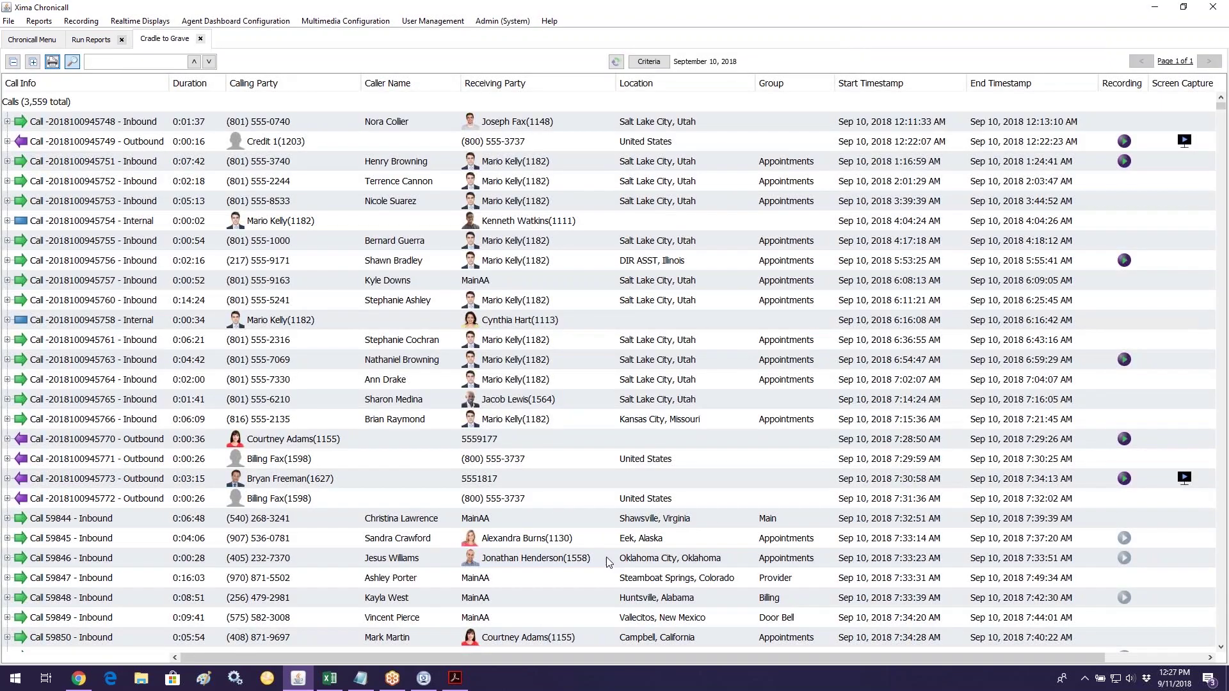
{"action": "left_click", "coordinate": [61, 104]}
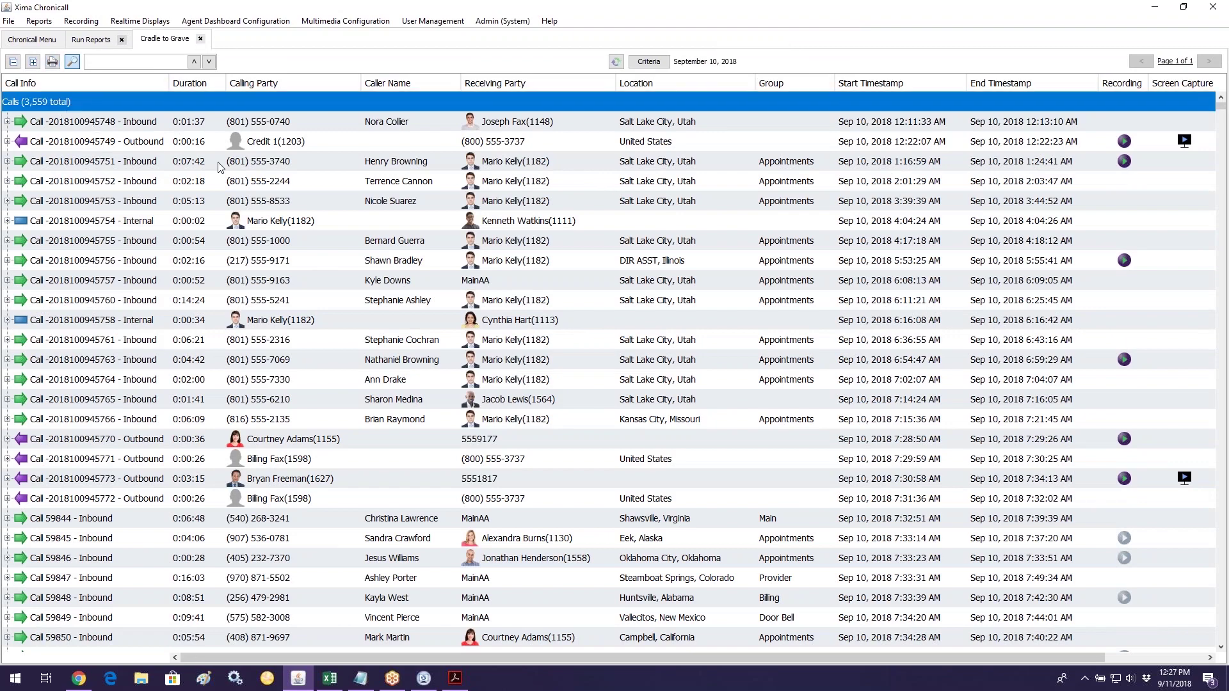
Step: Filter to calls whose external party contains a specific phone number and rerun, leaving 1 inbound call
{"action": "left_click", "coordinate": [659, 64]}
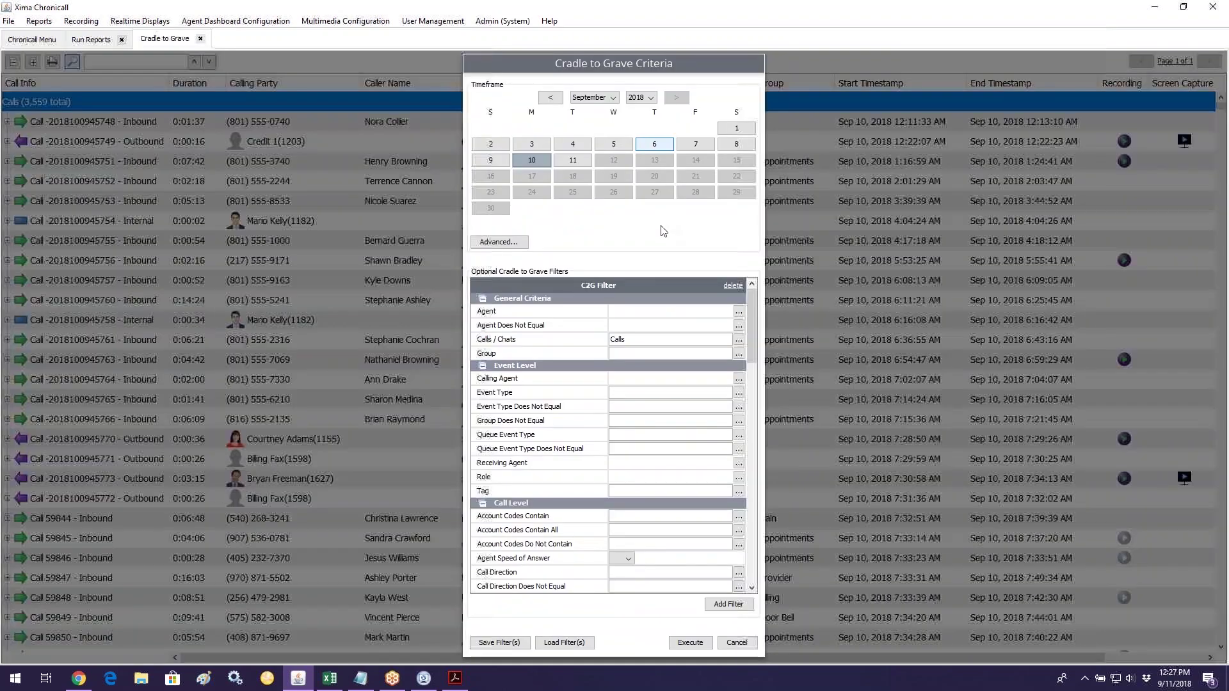
{"action": "scroll", "coordinate": [672, 424], "scroll_direction": "down", "scroll_amount": 5}
{"action": "scroll", "coordinate": [670, 424], "scroll_direction": "down", "scroll_amount": 10}
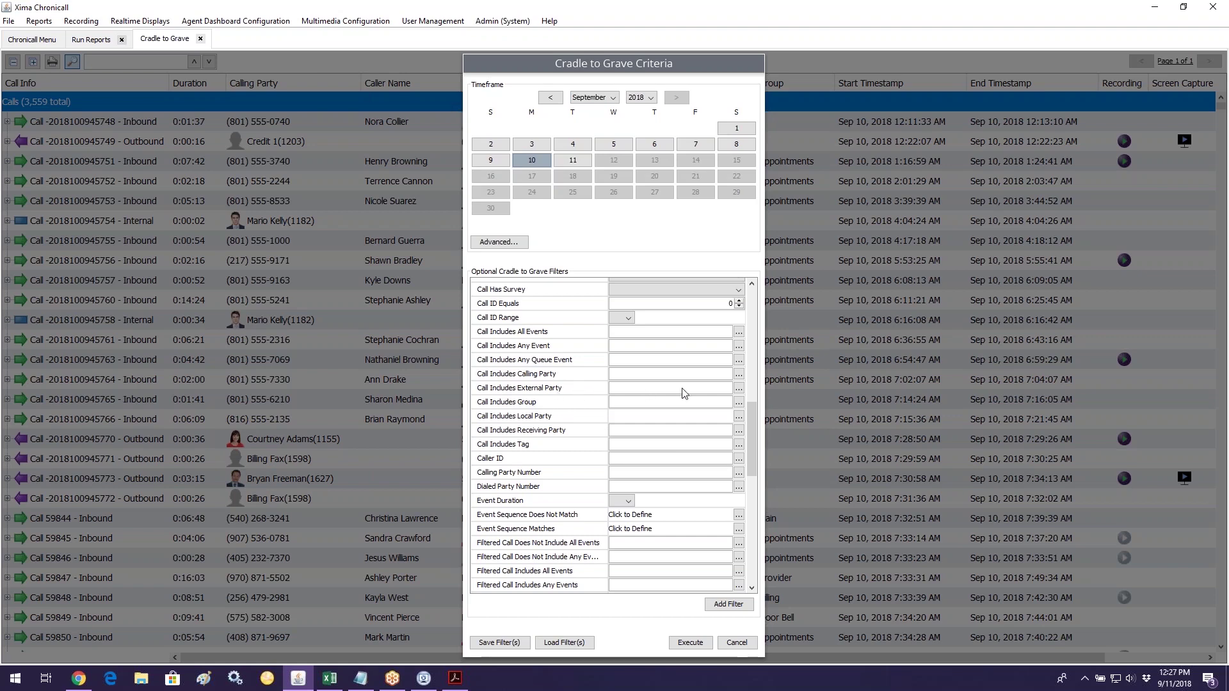
{"action": "left_click", "coordinate": [738, 388]}
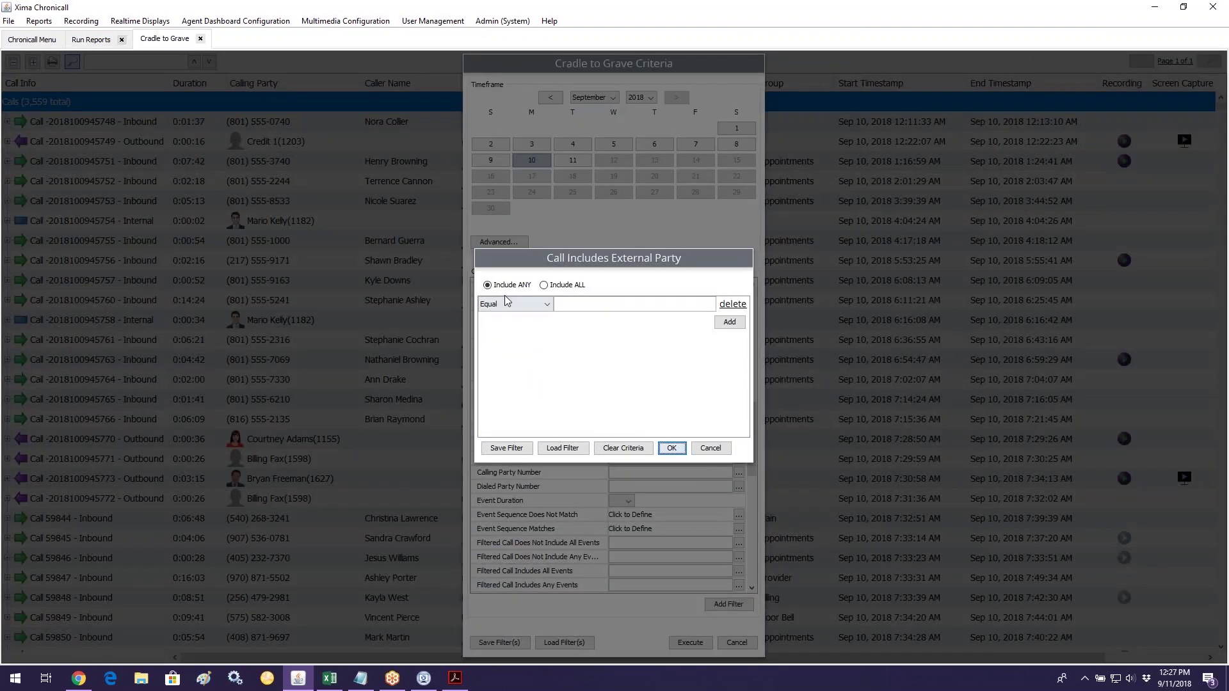
{"action": "left_click", "coordinate": [520, 306]}
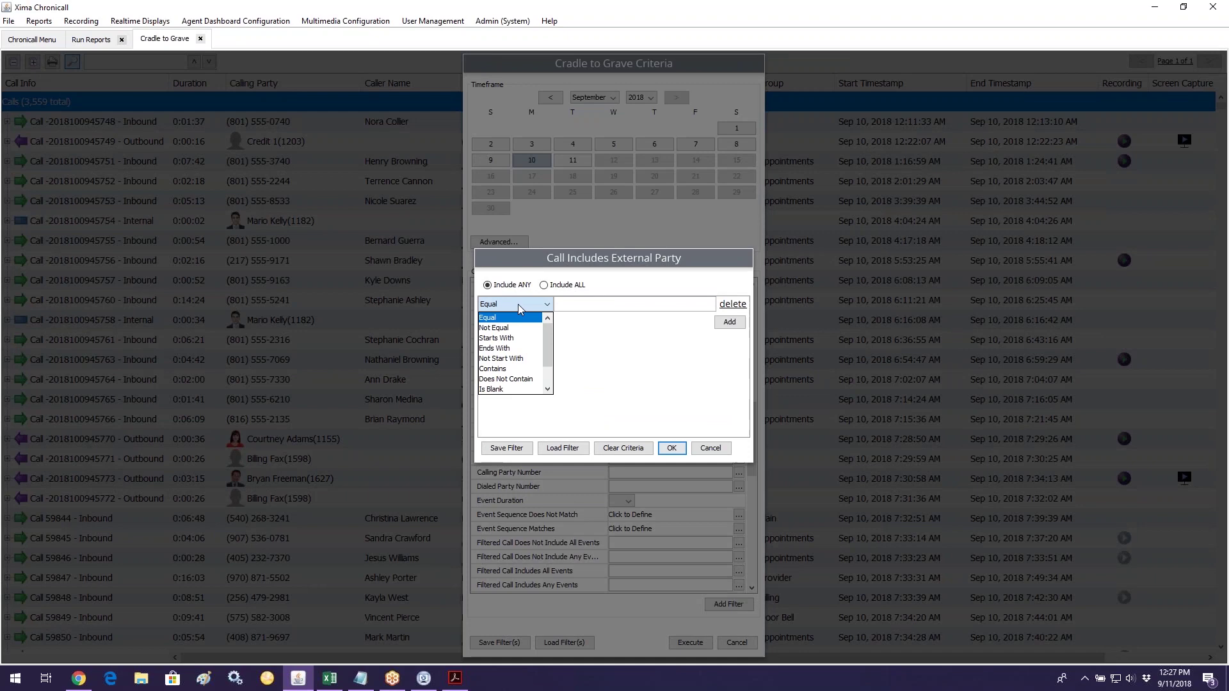
{"action": "left_click", "coordinate": [518, 369]}
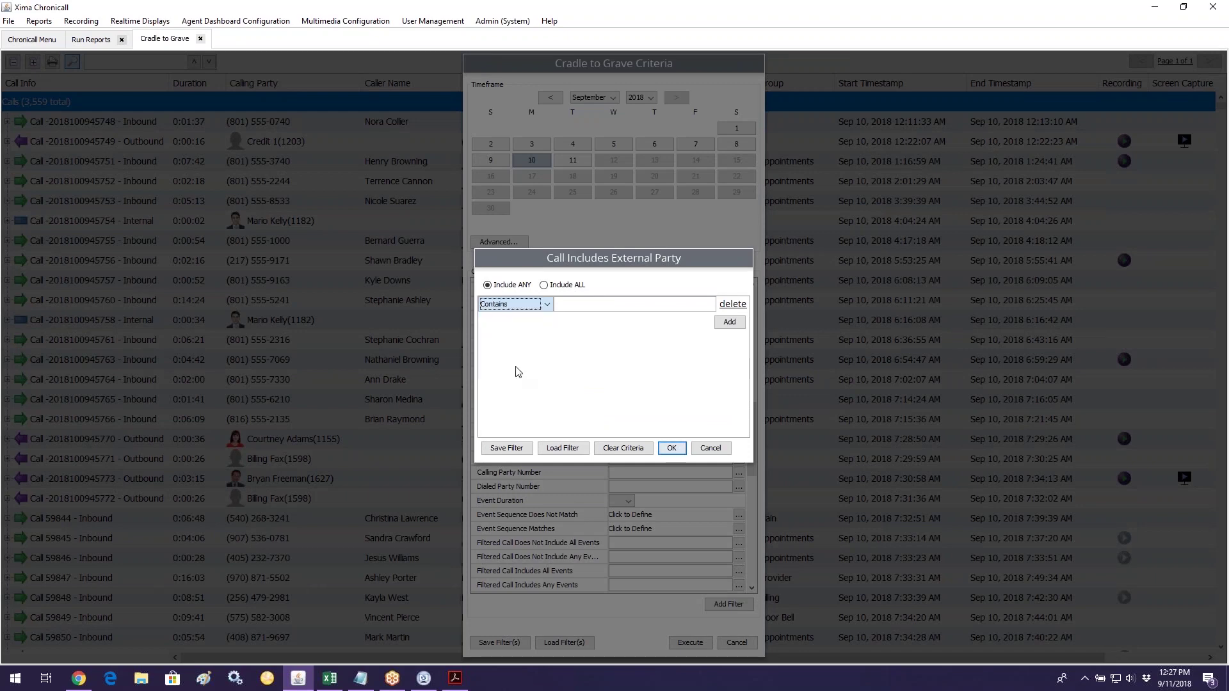
{"action": "left_click", "coordinate": [563, 308]}
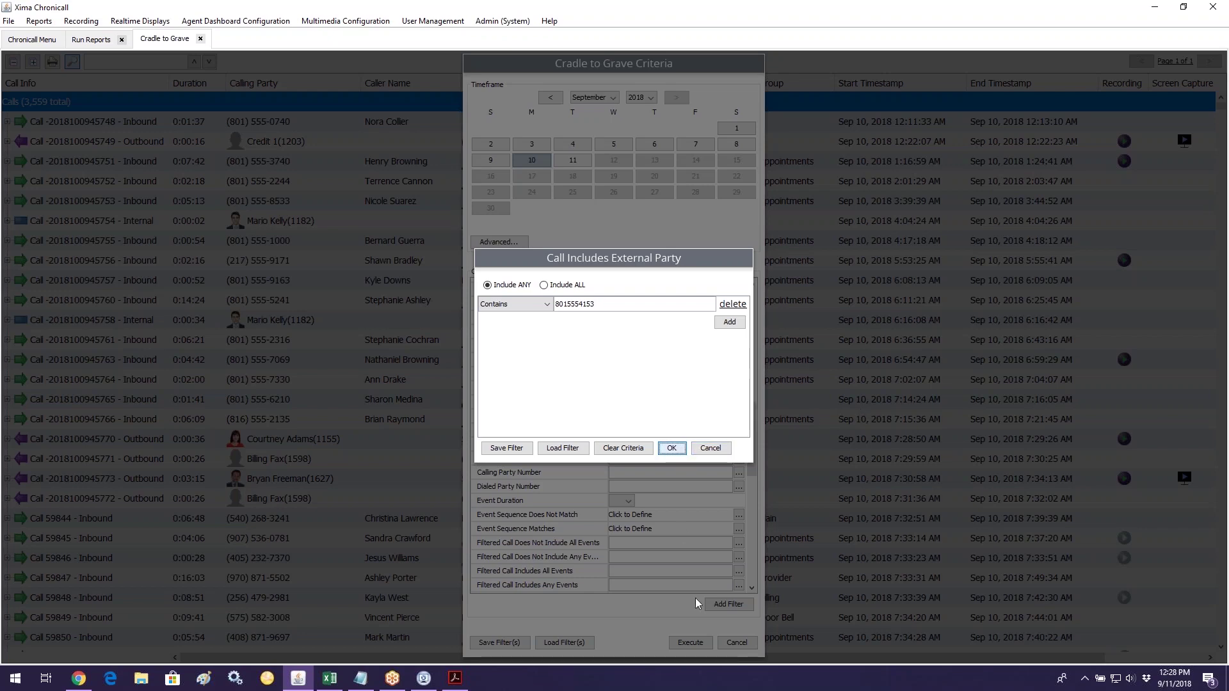
{"action": "key", "text": "Return"}
{"action": "left_click", "coordinate": [690, 642]}
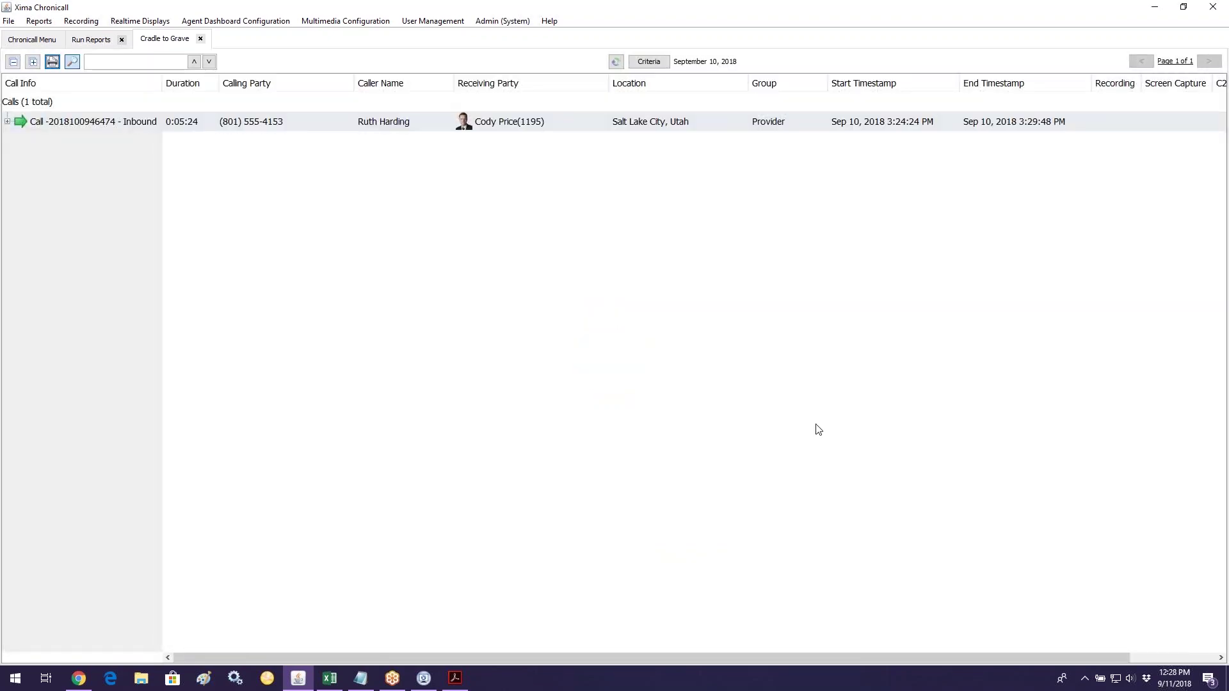
Step: Expand the matching call, widen the dates to Sept 3–10, rerun, then return to the home menu
{"action": "left_click", "coordinate": [7, 122]}
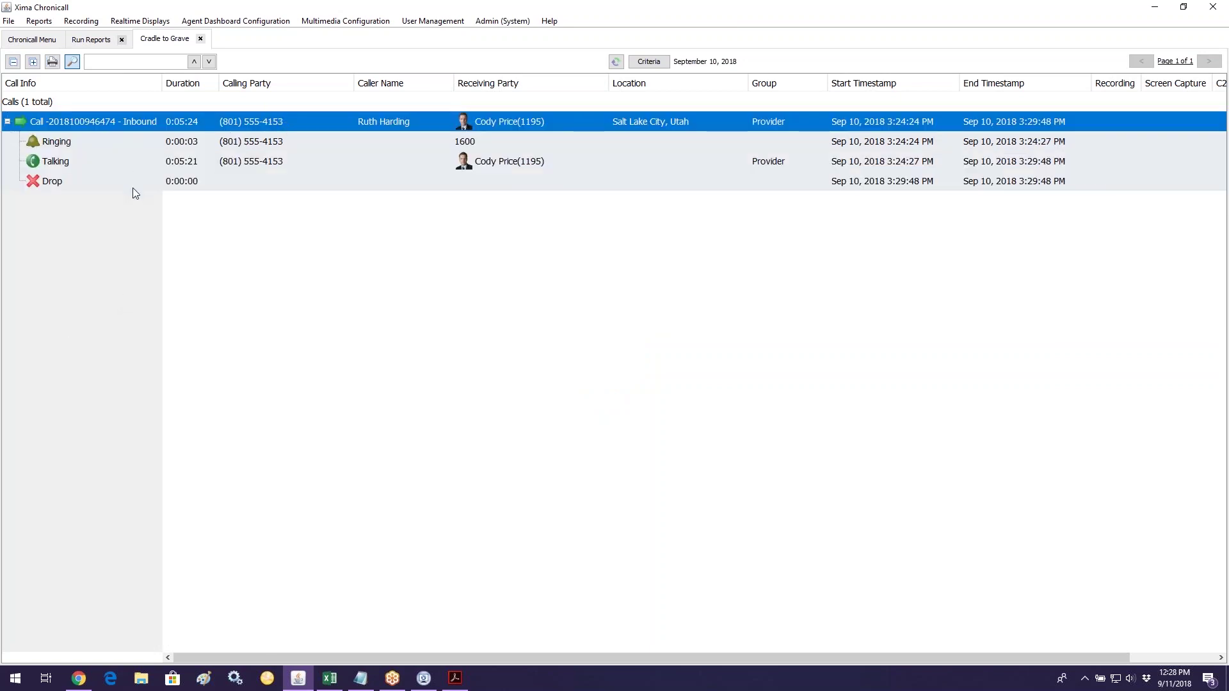
{"action": "left_click", "coordinate": [656, 65]}
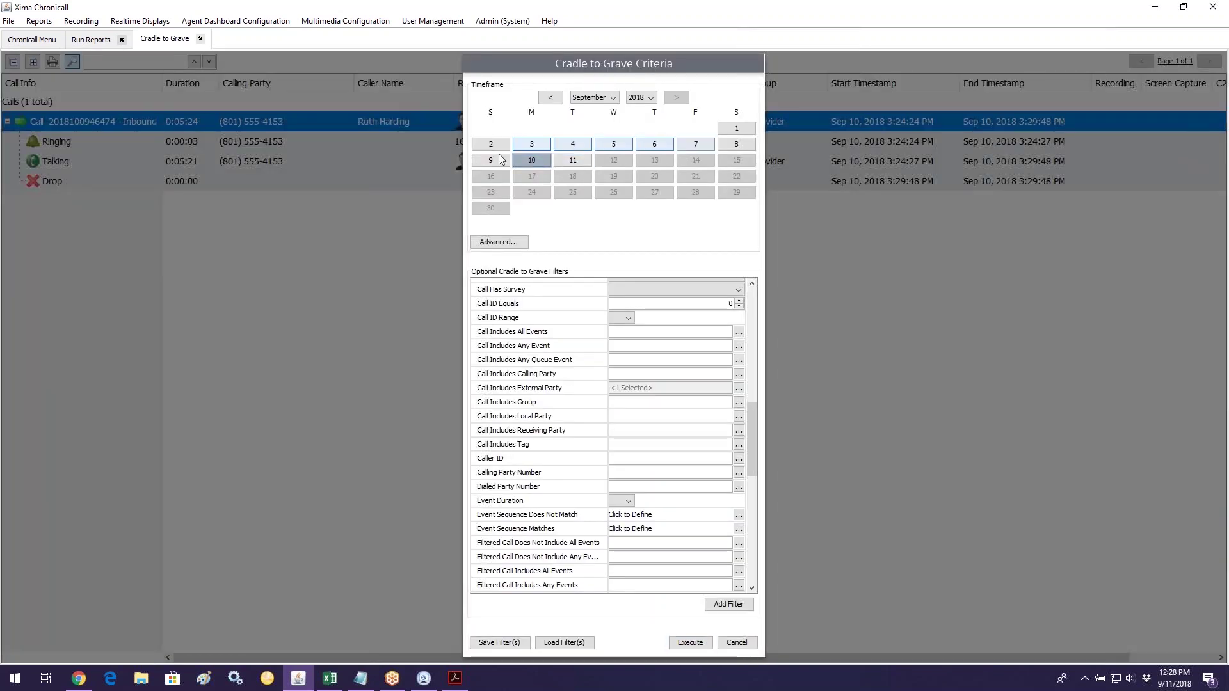
{"action": "left_click_drag", "start_coordinate": [521, 146], "coordinate": [531, 162]}
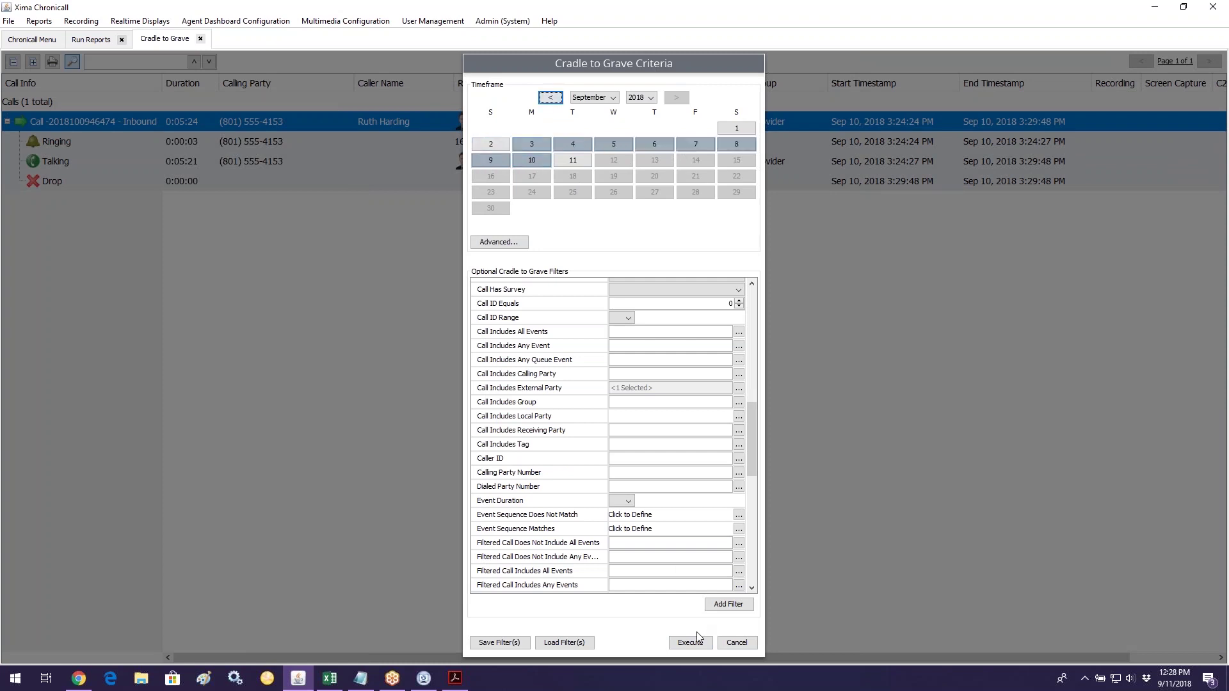
{"action": "left_click", "coordinate": [698, 642]}
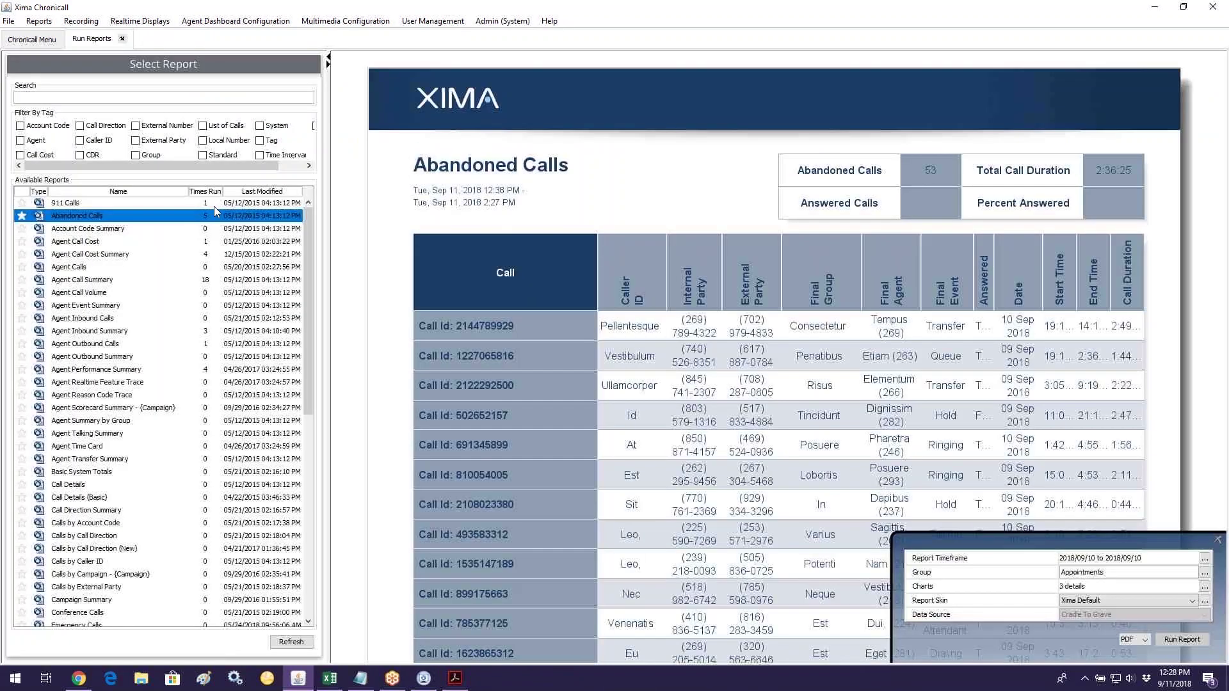
{"action": "left_click", "coordinate": [39, 46]}
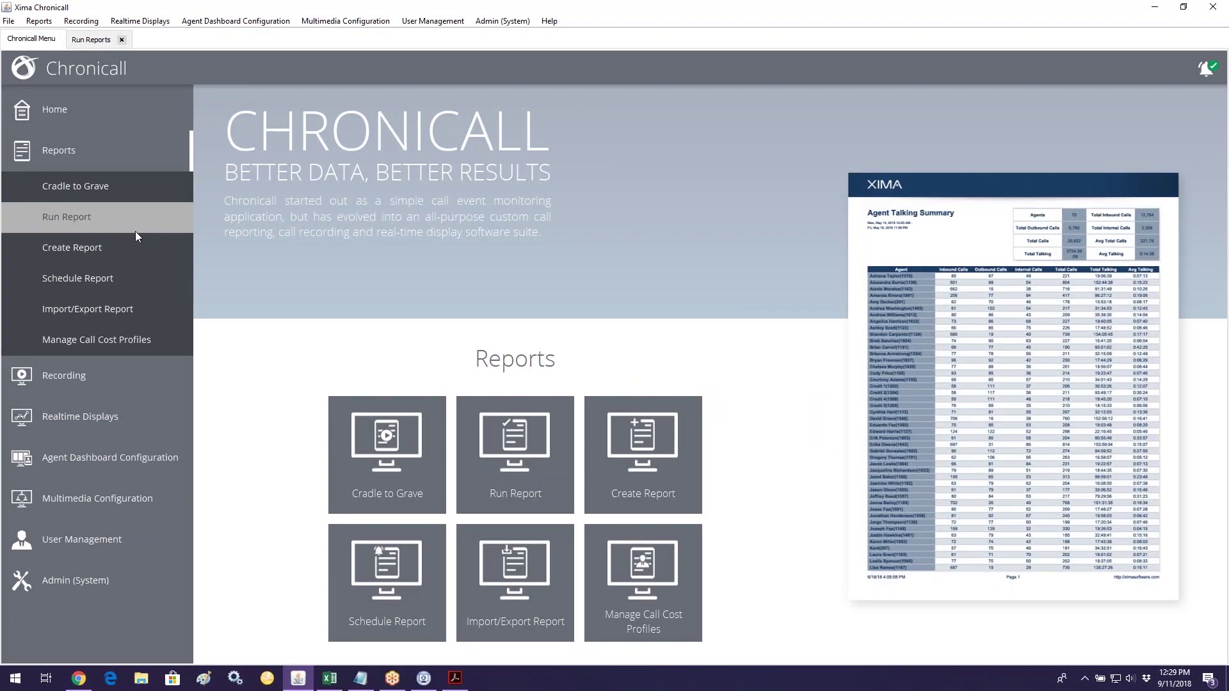
Step: Start a new Cradle to Grave search for September 3 with Is Call Recorded set to True
{"action": "left_click", "coordinate": [128, 187]}
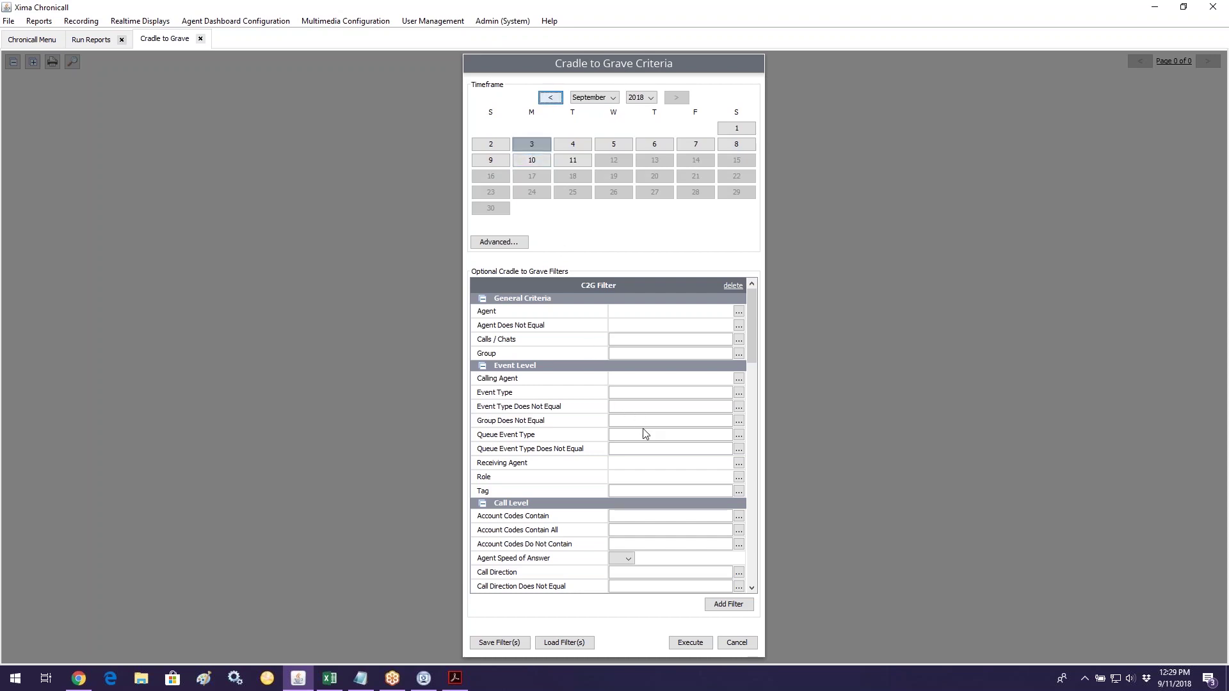
{"action": "scroll", "coordinate": [644, 431], "scroll_direction": "down", "scroll_amount": 10}
{"action": "scroll", "coordinate": [677, 468], "scroll_direction": "down", "scroll_amount": 10}
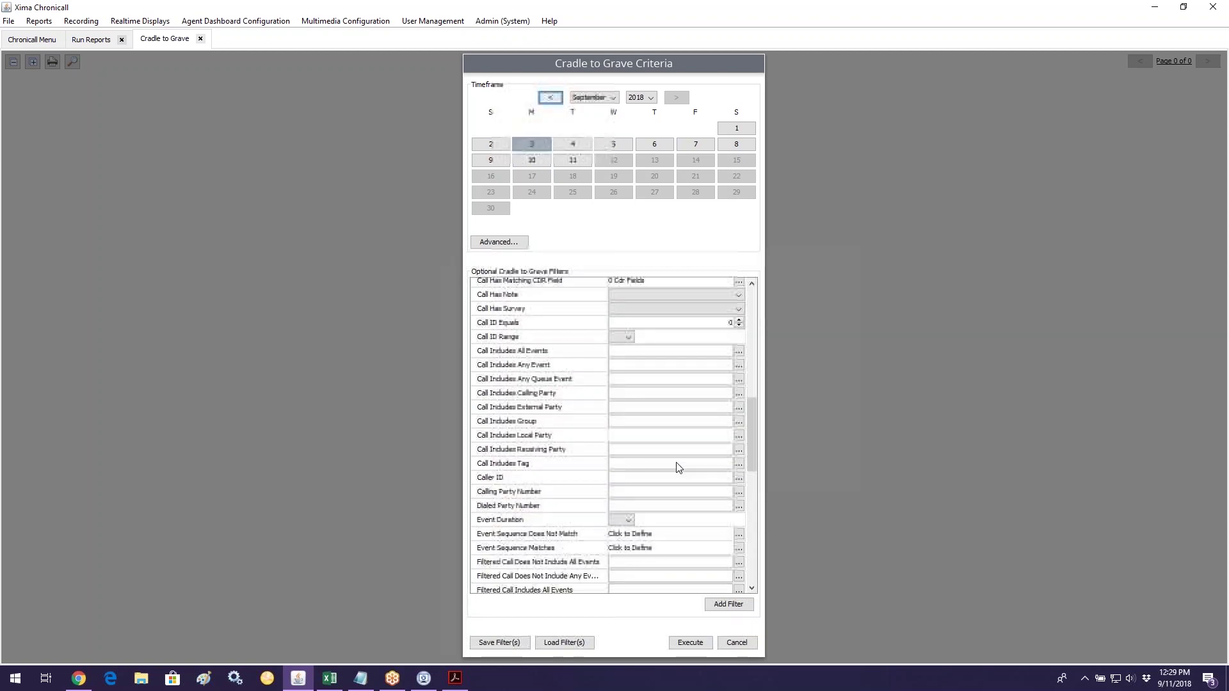
{"action": "scroll", "coordinate": [677, 467], "scroll_direction": "down", "scroll_amount": 5}
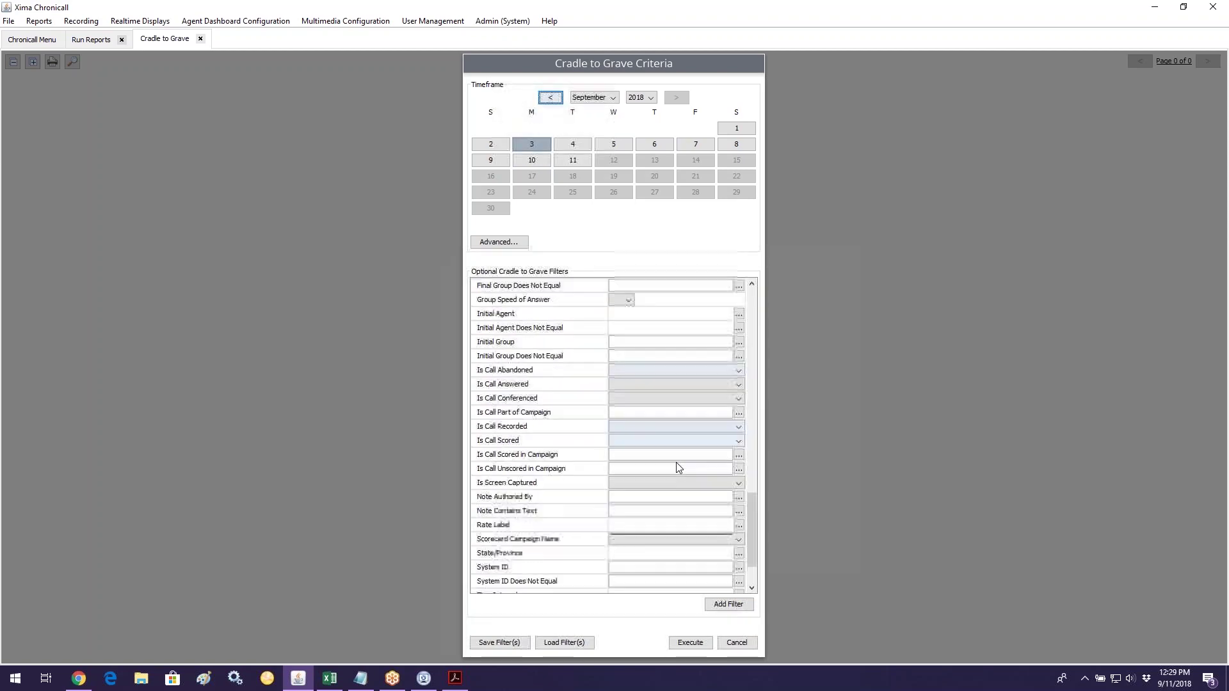
{"action": "left_click", "coordinate": [642, 376]}
{"action": "left_click", "coordinate": [643, 391]}
Step: Limit the media to Calls only and run it, listing 213 recorded calls
{"action": "scroll", "coordinate": [664, 426], "scroll_direction": "up", "scroll_amount": 7}
{"action": "left_click_drag", "start_coordinate": [754, 448], "coordinate": [753, 301]}
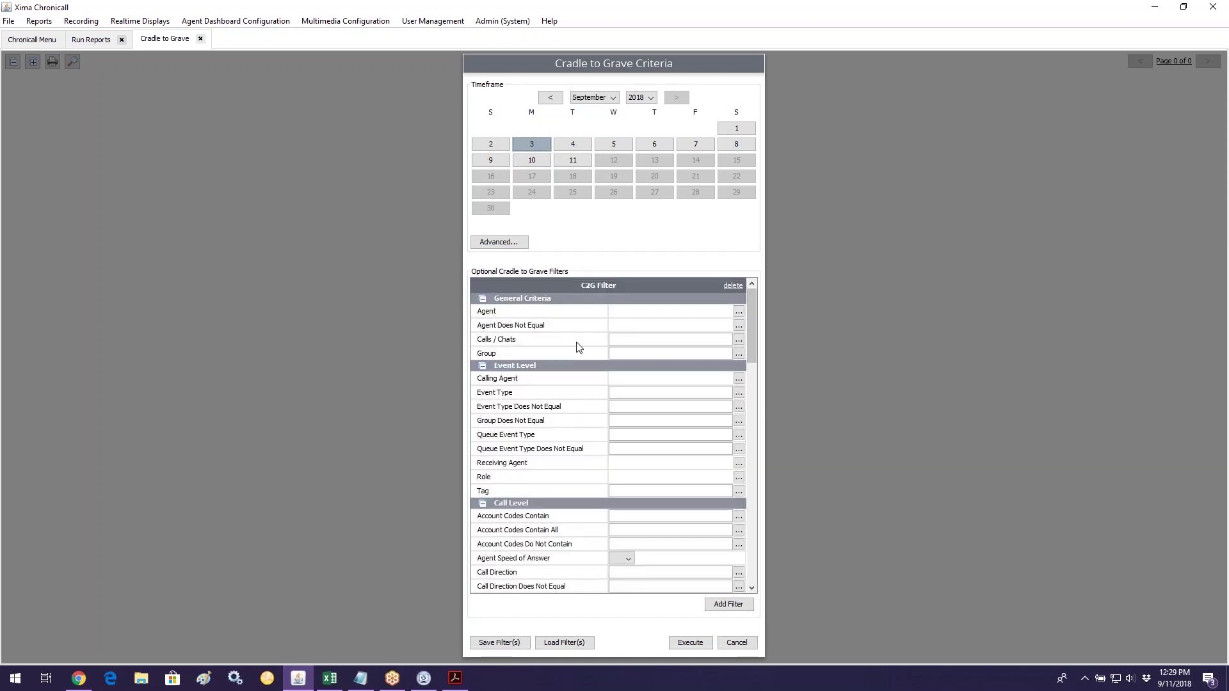
{"action": "left_click", "coordinate": [739, 339]}
{"action": "left_click", "coordinate": [525, 243]}
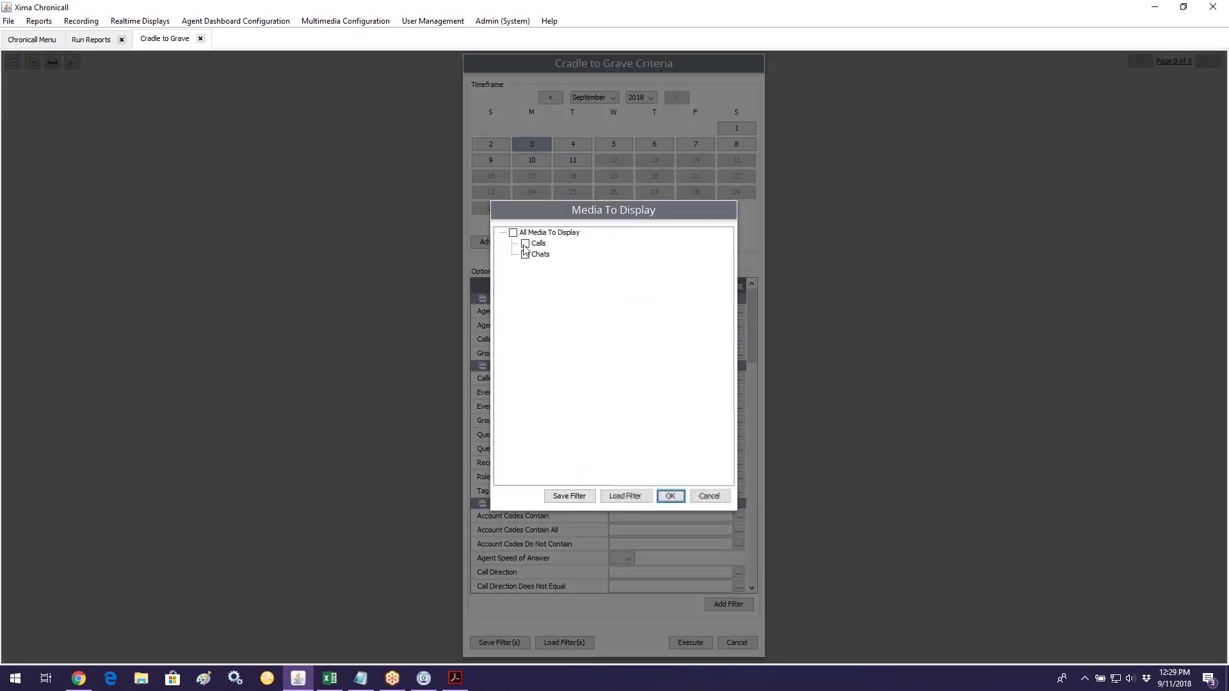
{"action": "left_click", "coordinate": [670, 496]}
{"action": "left_click", "coordinate": [691, 649]}
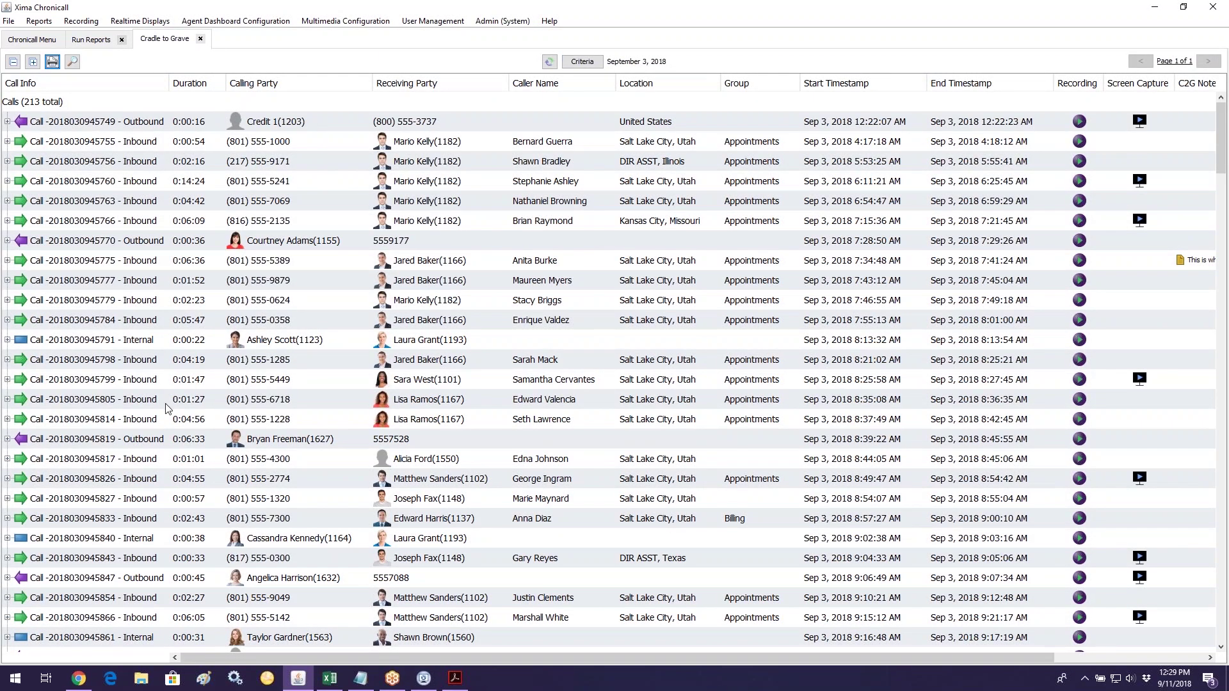
Step: Move the Recording column beside Duration and attempt a 3-day external listen link, dismissing the error
{"action": "left_click_drag", "start_coordinate": [1068, 87], "coordinate": [242, 99]}
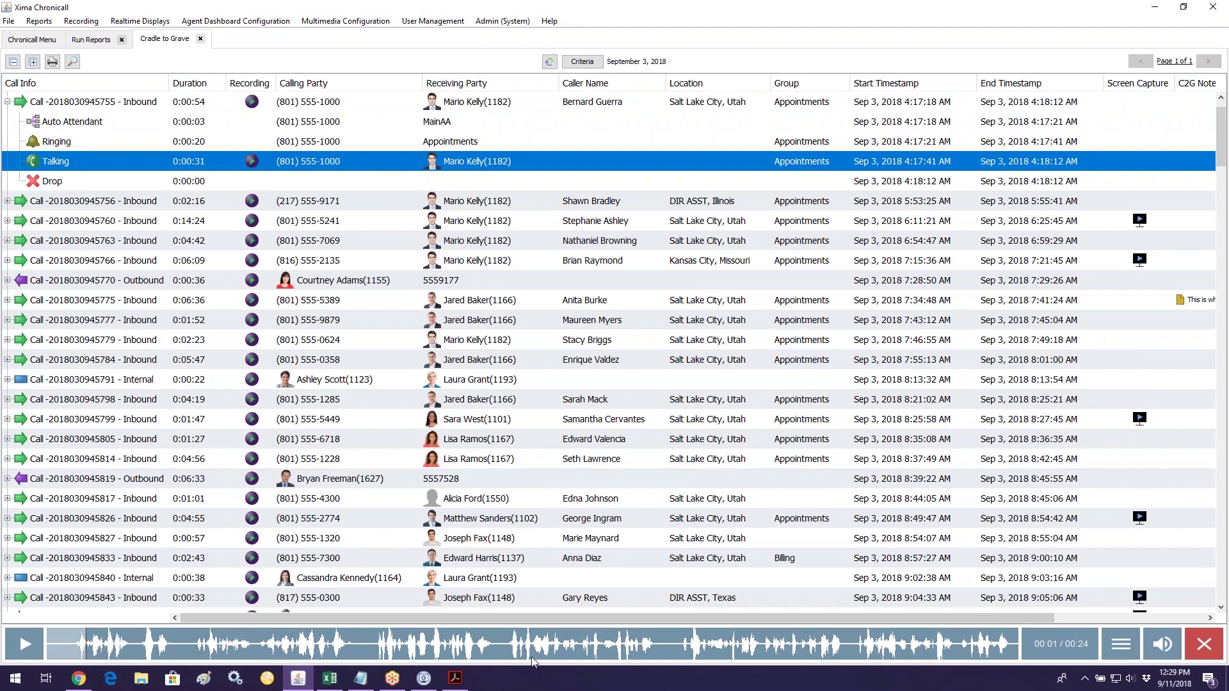
{"action": "left_click", "coordinate": [1126, 643]}
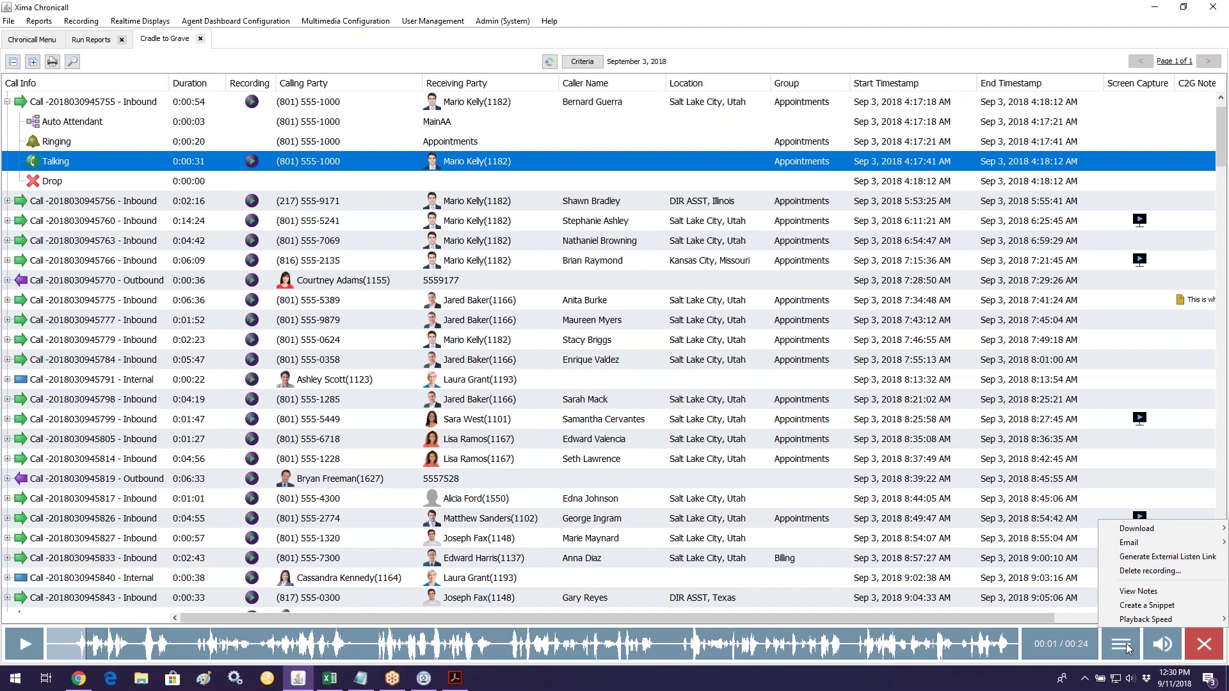
{"action": "mouse_move", "coordinate": [1167, 544]}
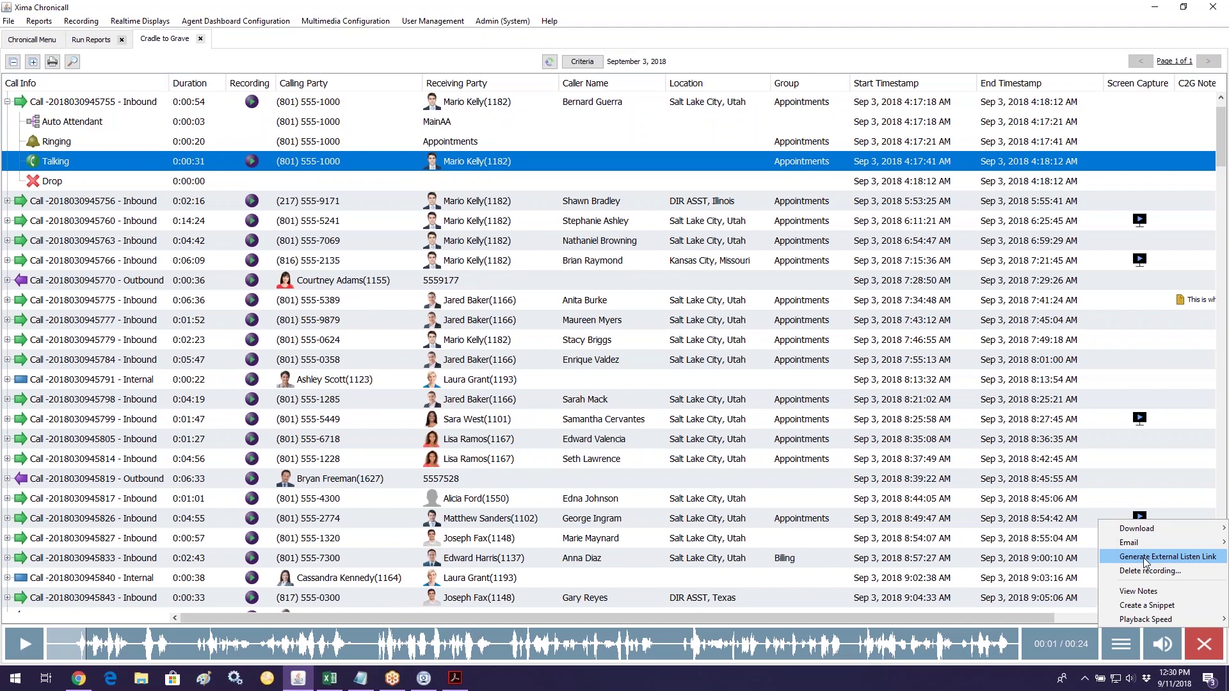
{"action": "left_click", "coordinate": [1145, 558]}
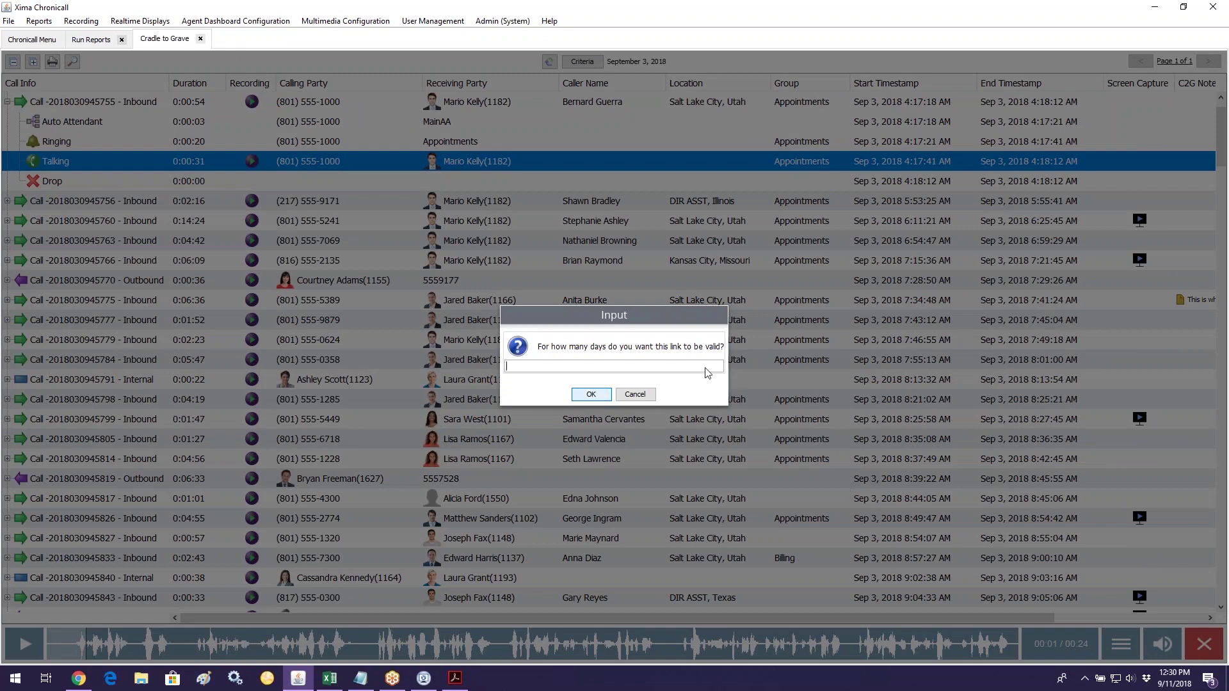
{"action": "type", "text": "3"}
{"action": "left_click", "coordinate": [593, 394]}
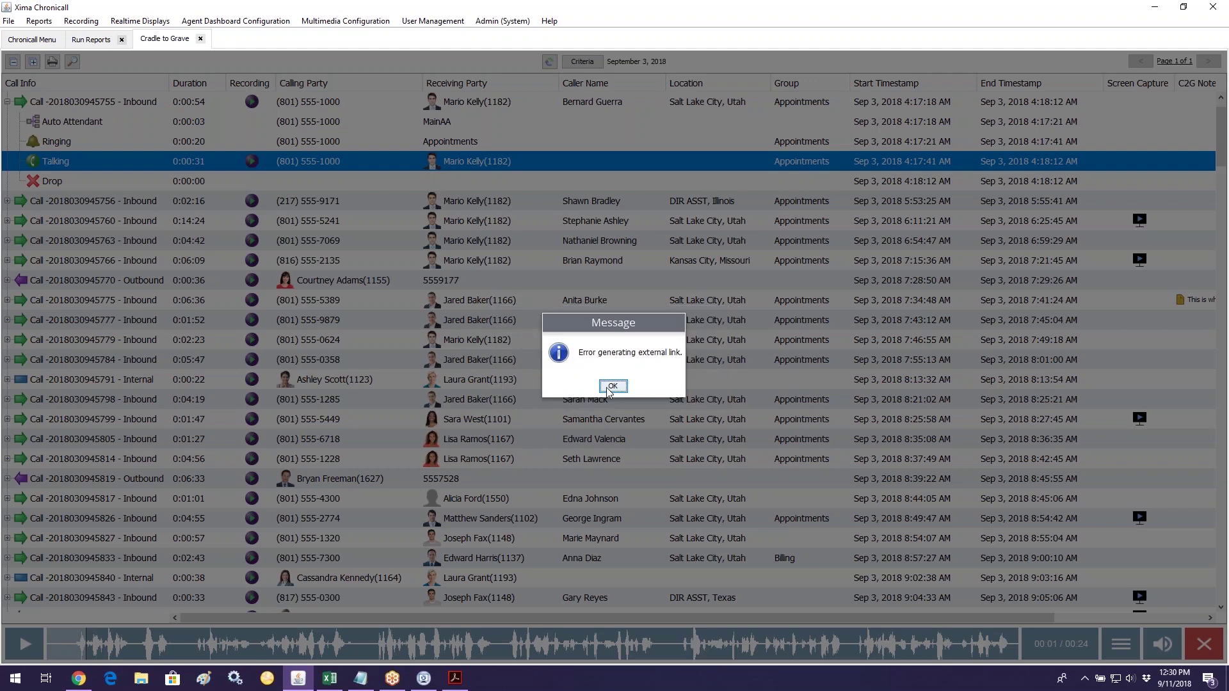
{"action": "left_click", "coordinate": [612, 386]}
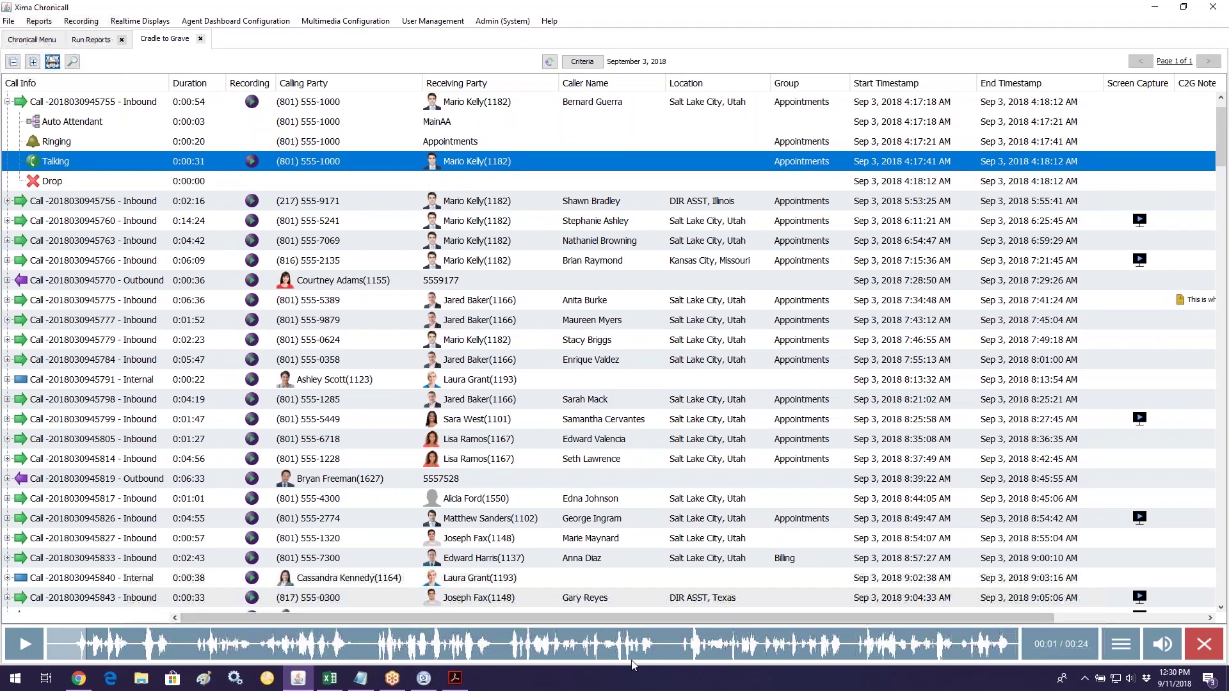
{"action": "left_click", "coordinate": [1110, 639]}
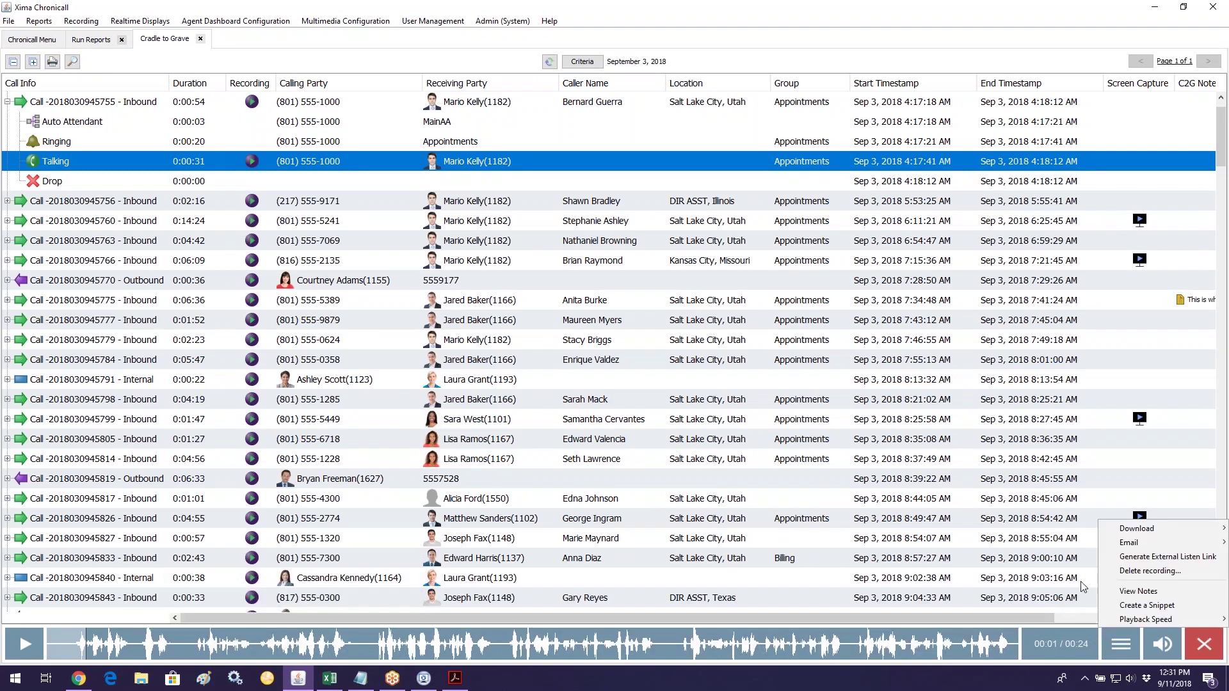
Step: At 00:08 in the recording, add the note 'This is where it got scary!' to the call
{"action": "mouse_move", "coordinate": [1146, 619]}
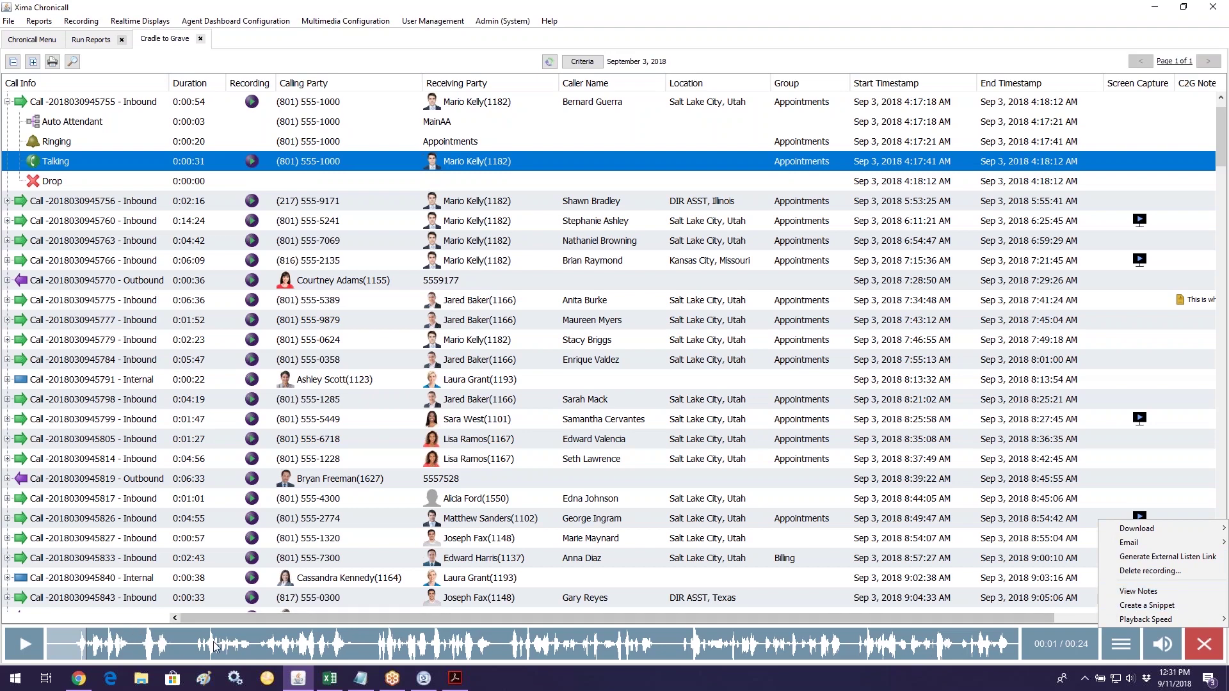
{"action": "left_click", "coordinate": [377, 646]}
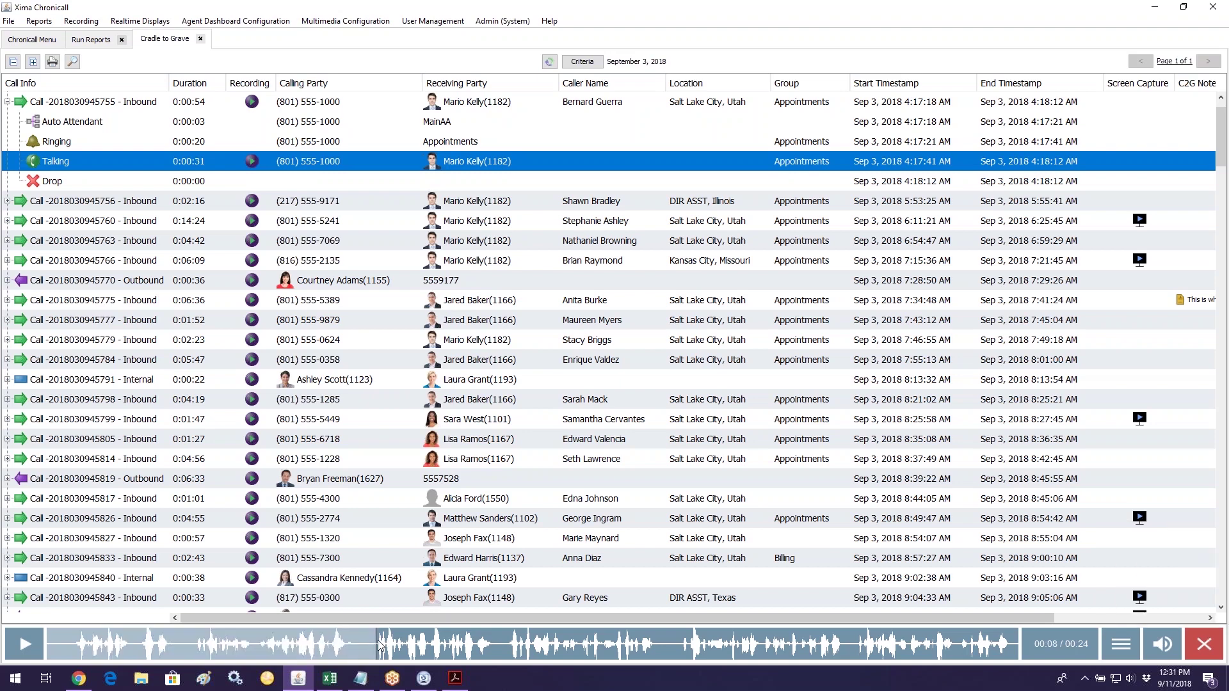
{"action": "left_click", "coordinate": [1115, 639]}
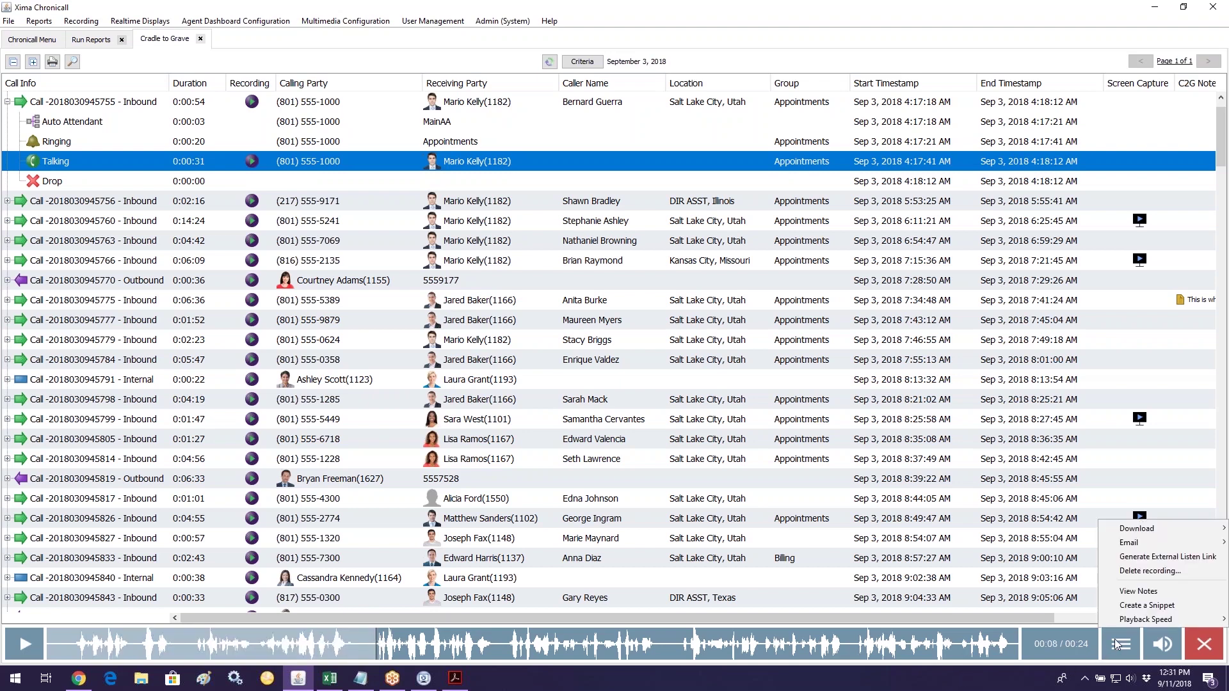
{"action": "left_click", "coordinate": [1146, 605]}
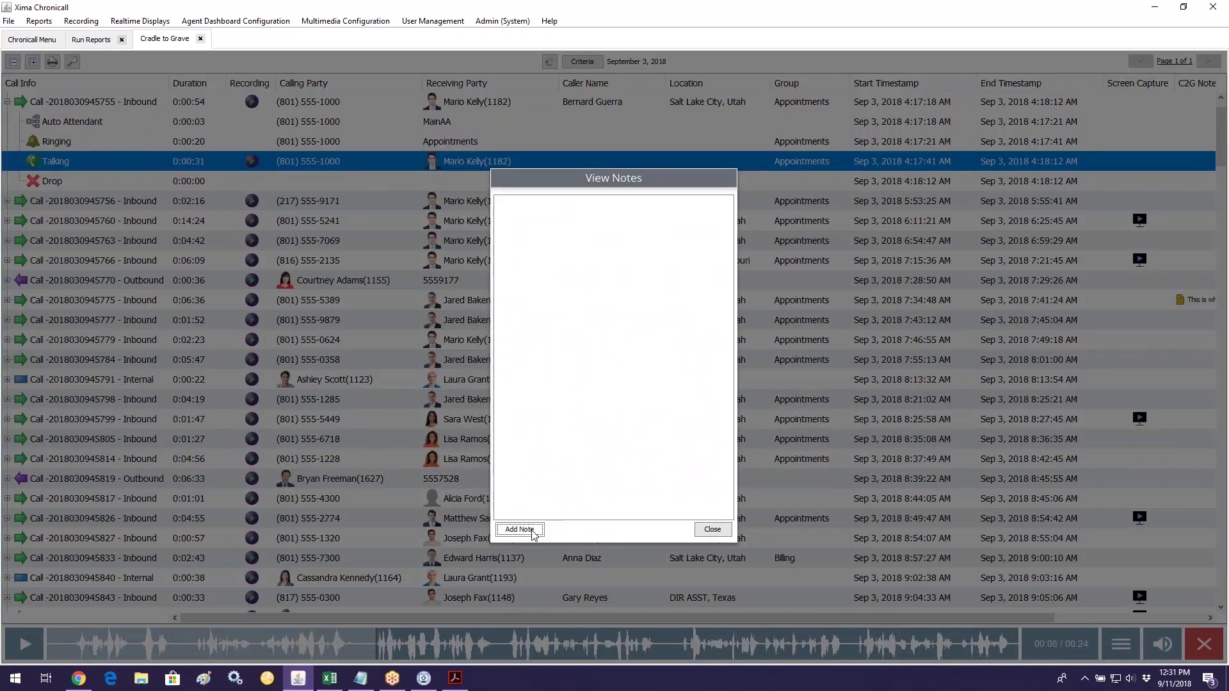
{"action": "left_click", "coordinate": [519, 530]}
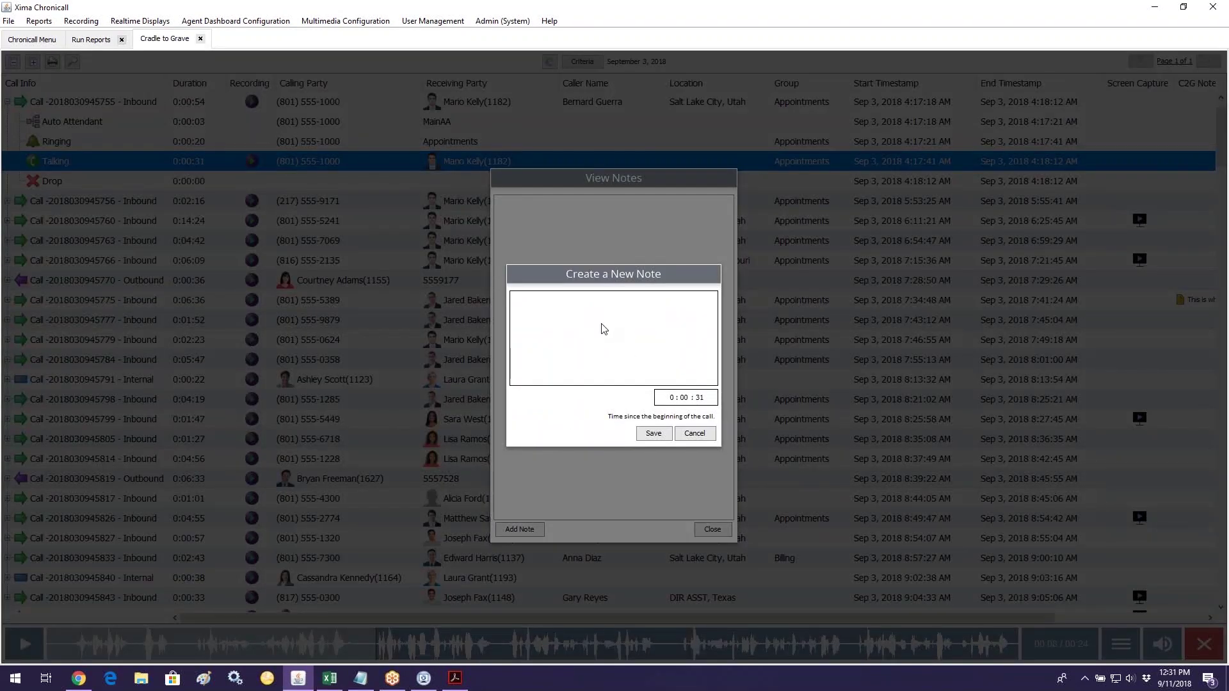
{"action": "type", "text": "This is where it got scary!"}
{"action": "left_click", "coordinate": [650, 434]}
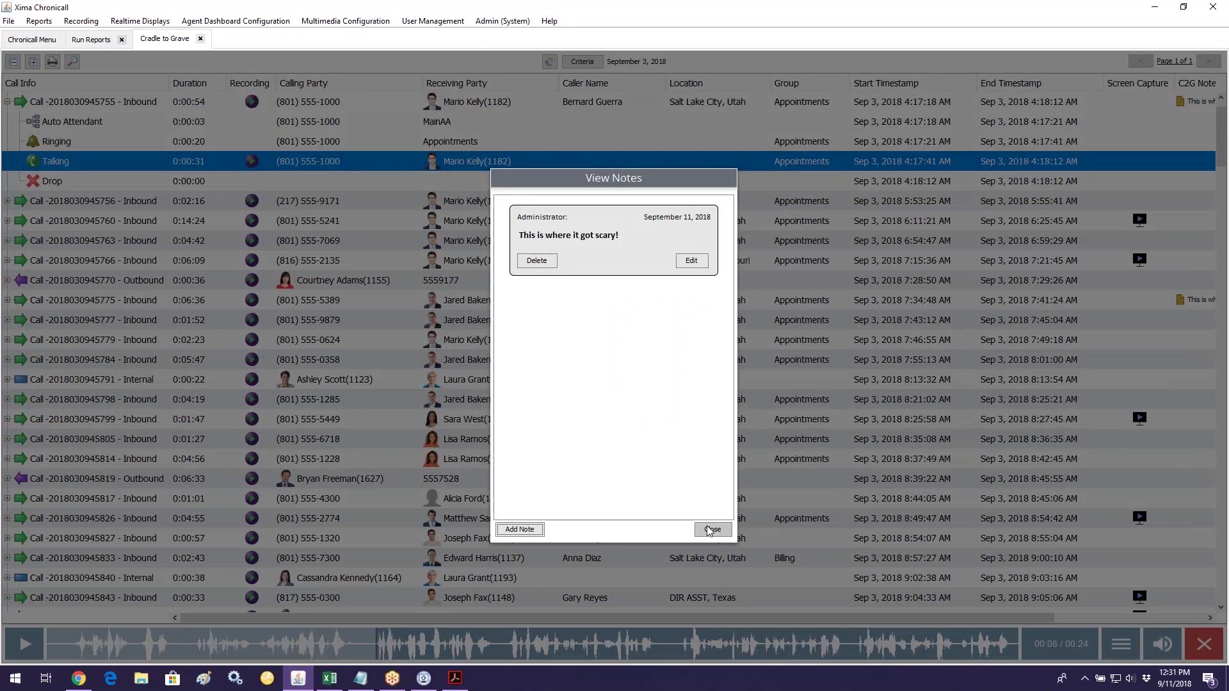
{"action": "left_click", "coordinate": [710, 529]}
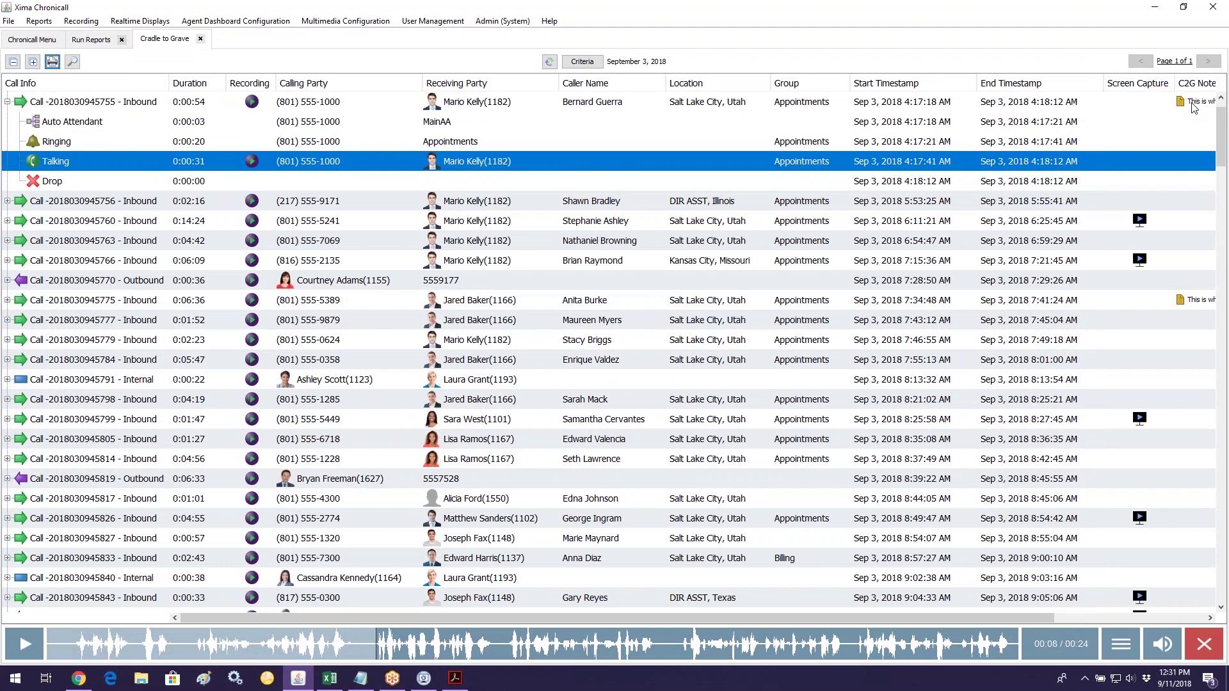
Step: Move the C2G Notes column beside Start Timestamp and check the saved note
{"action": "left_click_drag", "start_coordinate": [1195, 84], "coordinate": [992, 93]}
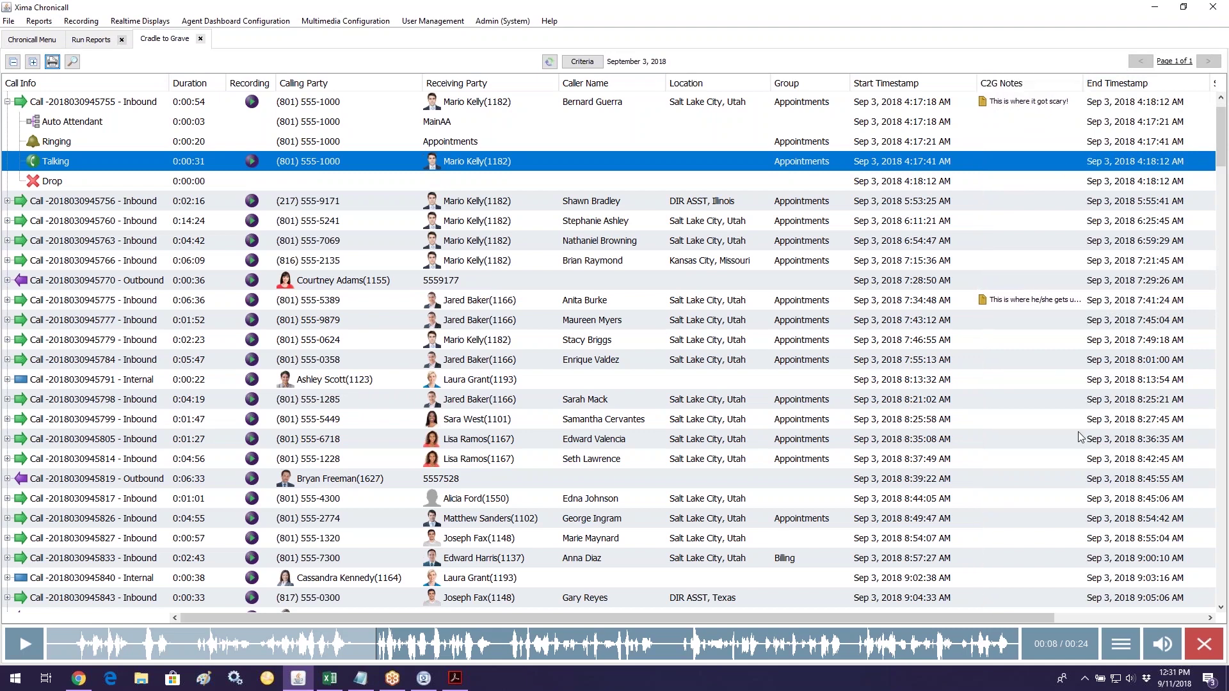
{"action": "left_click", "coordinate": [1116, 644]}
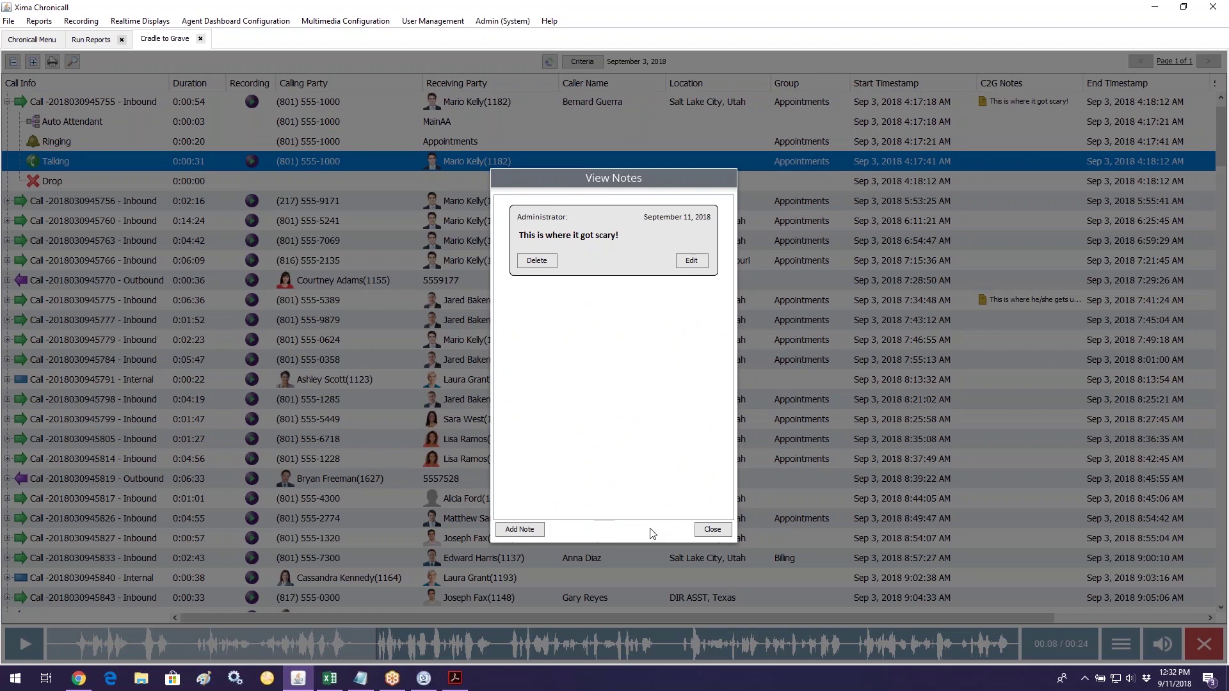
{"action": "left_click", "coordinate": [713, 530]}
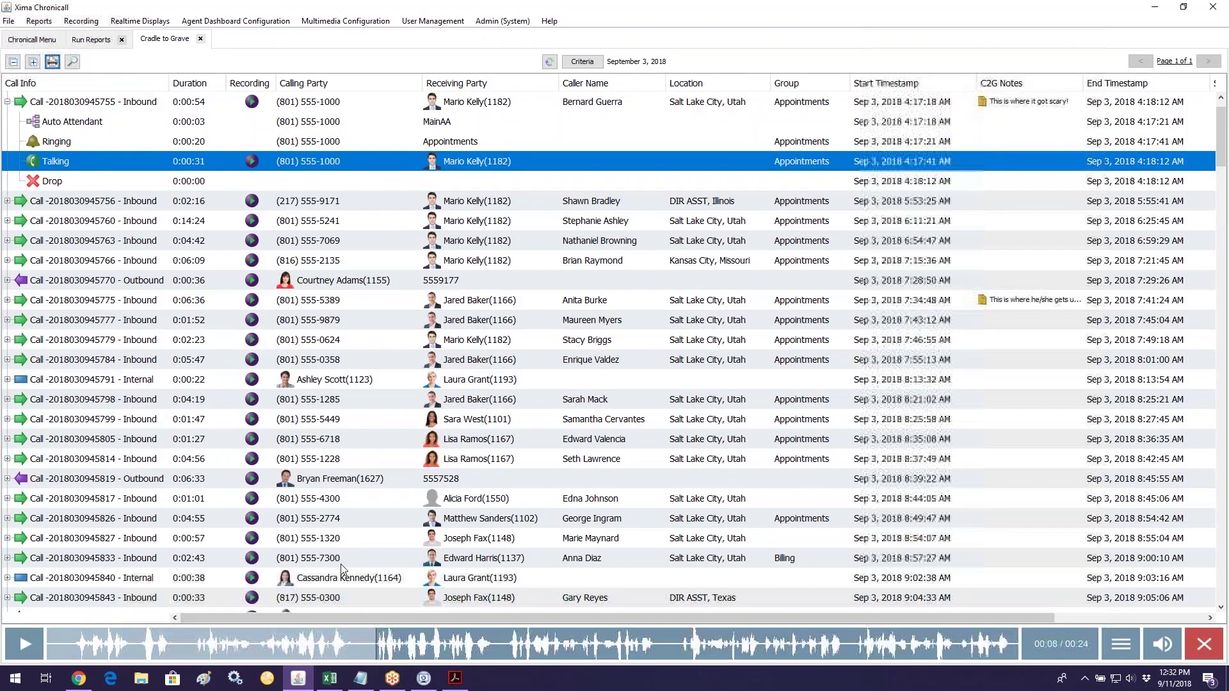
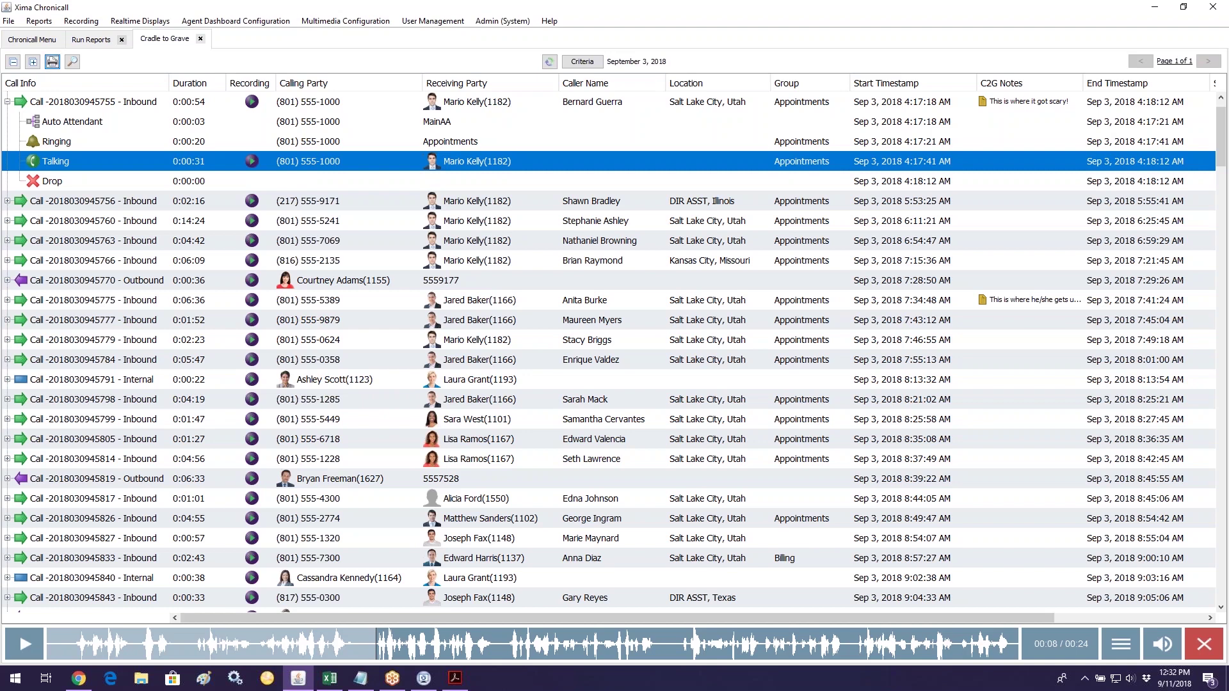
{"action": "left_click", "coordinate": [33, 62]}
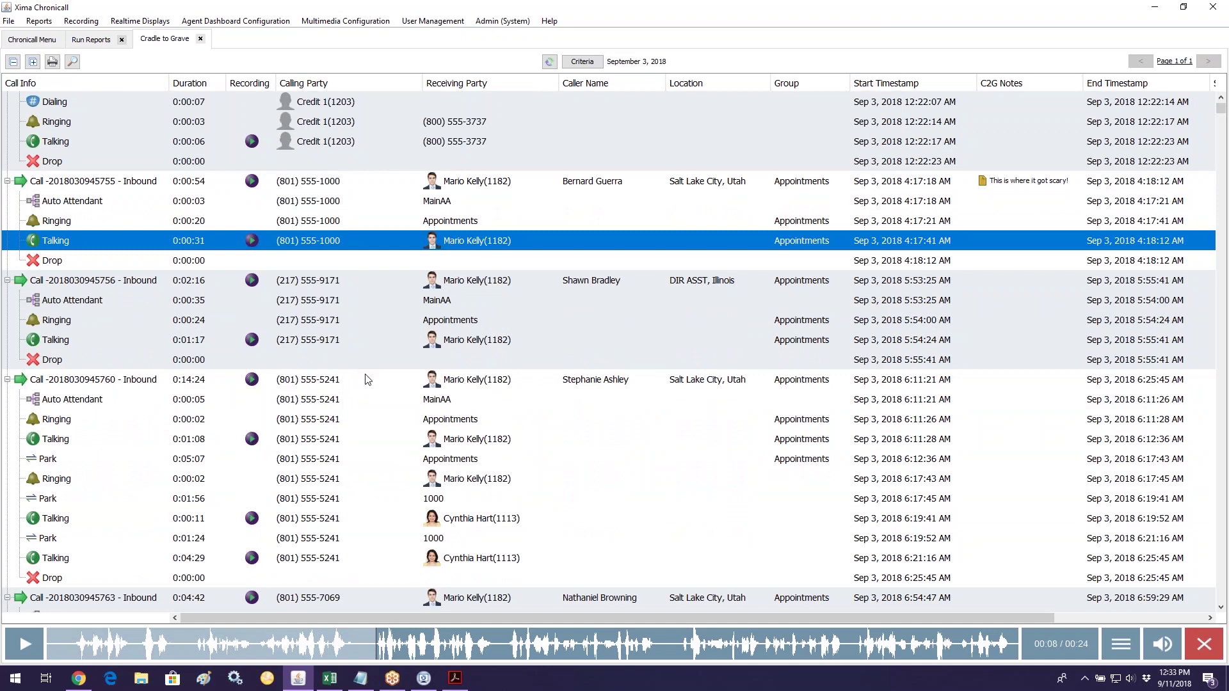
{"action": "scroll", "coordinate": [237, 400], "scroll_direction": "down", "scroll_amount": 3}
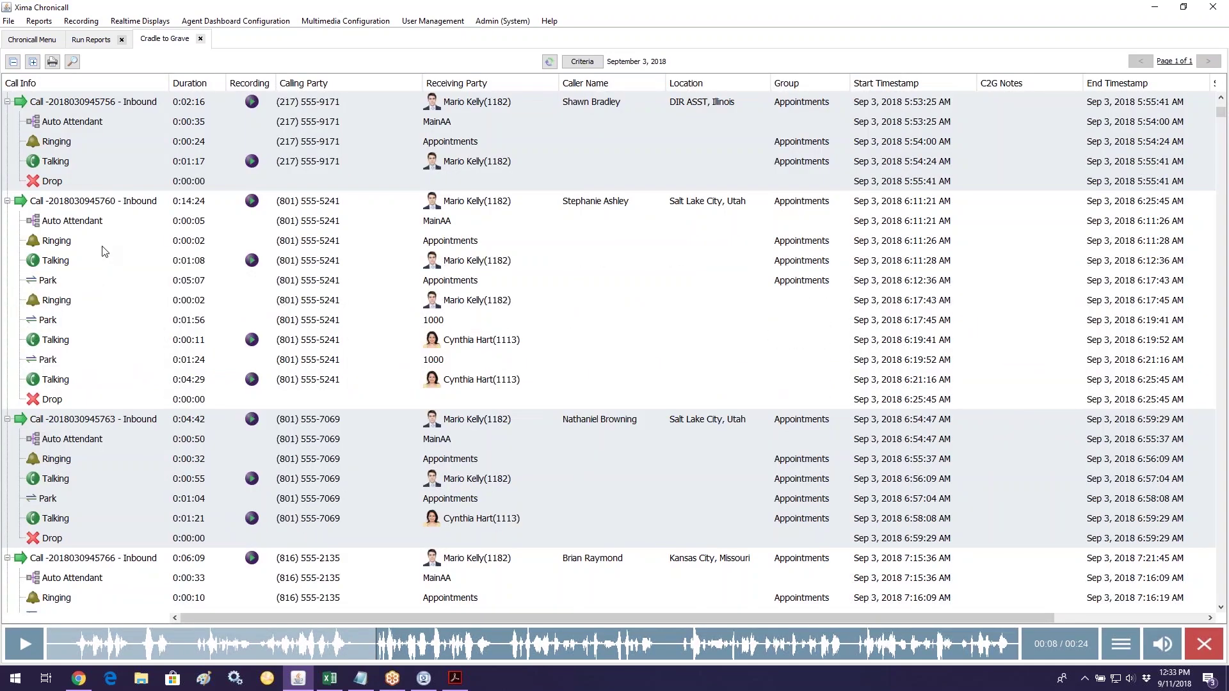
{"action": "left_click", "coordinate": [99, 202]}
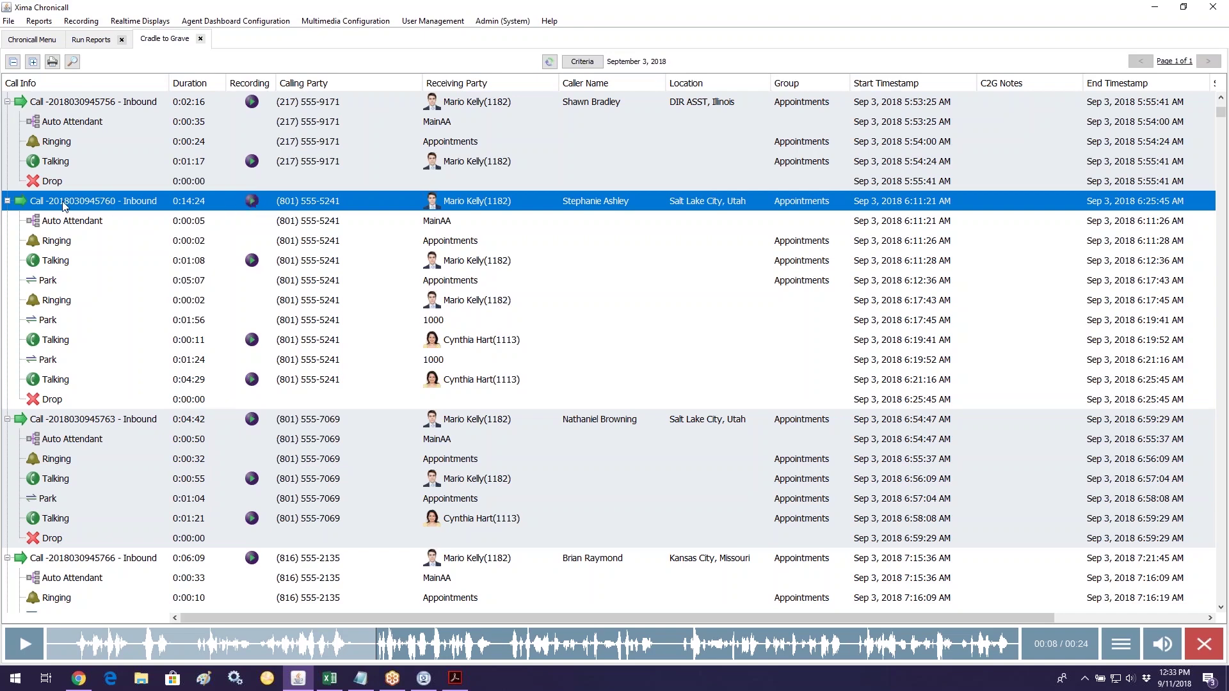
{"action": "left_click", "coordinate": [7, 203]}
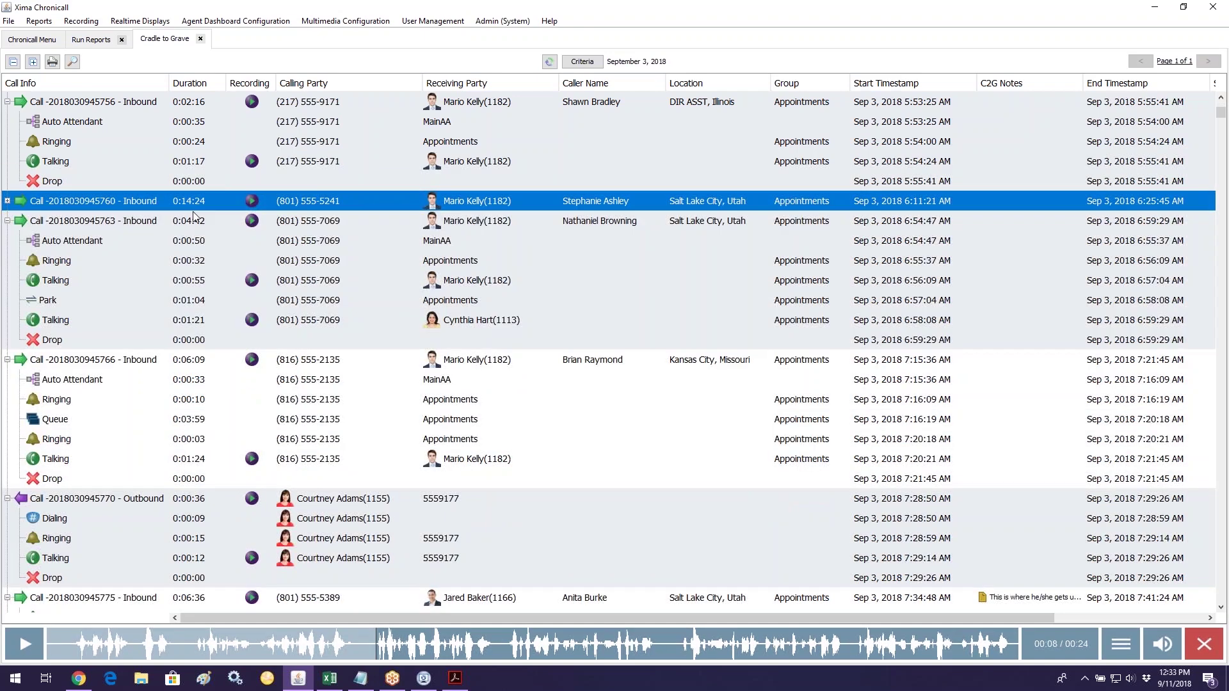
{"action": "right_click", "coordinate": [252, 204]}
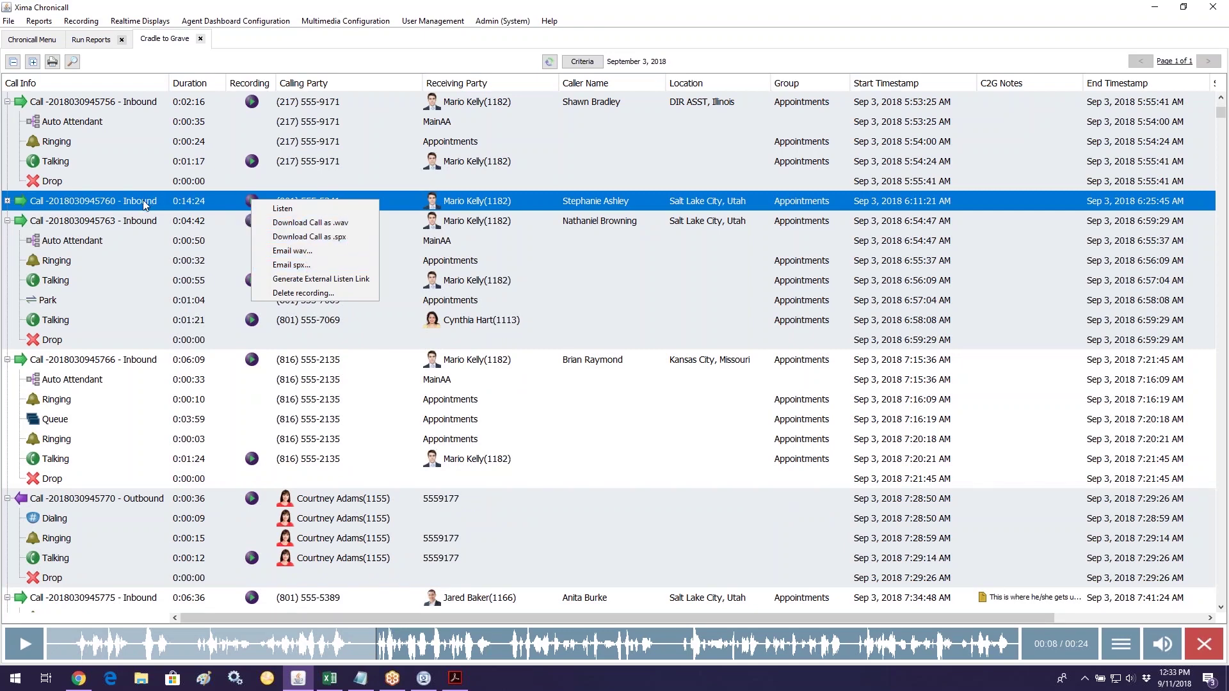
{"action": "left_click", "coordinate": [7, 204]}
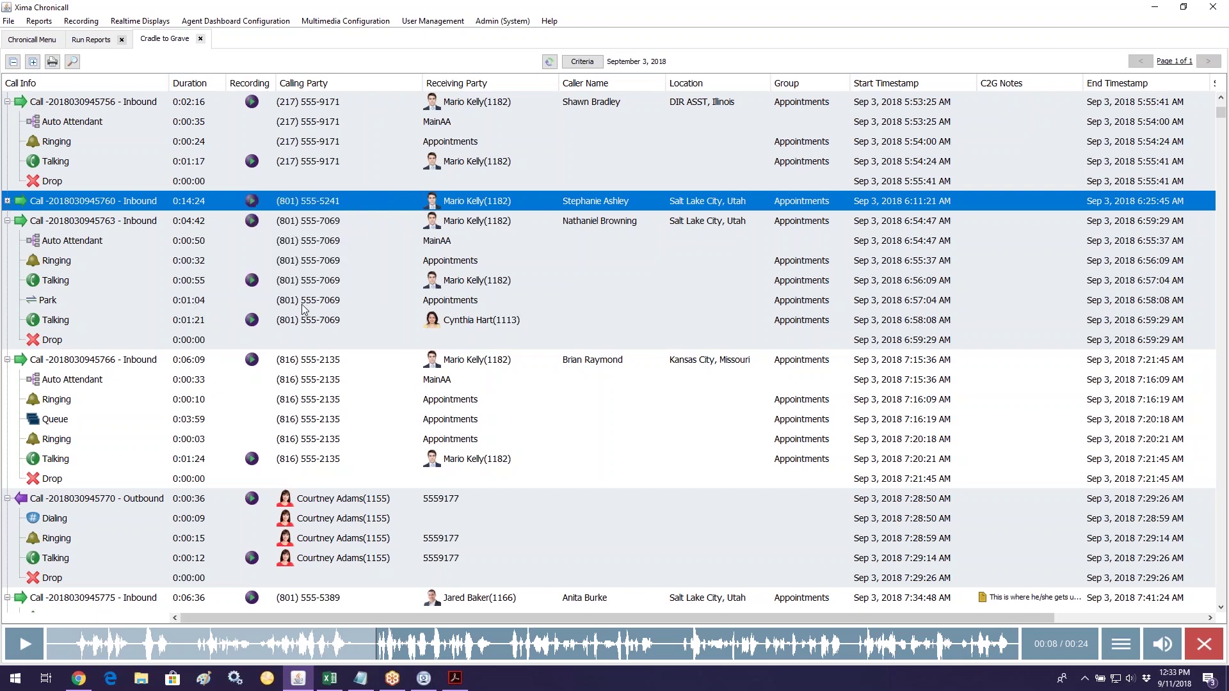
{"action": "left_click", "coordinate": [1134, 636]}
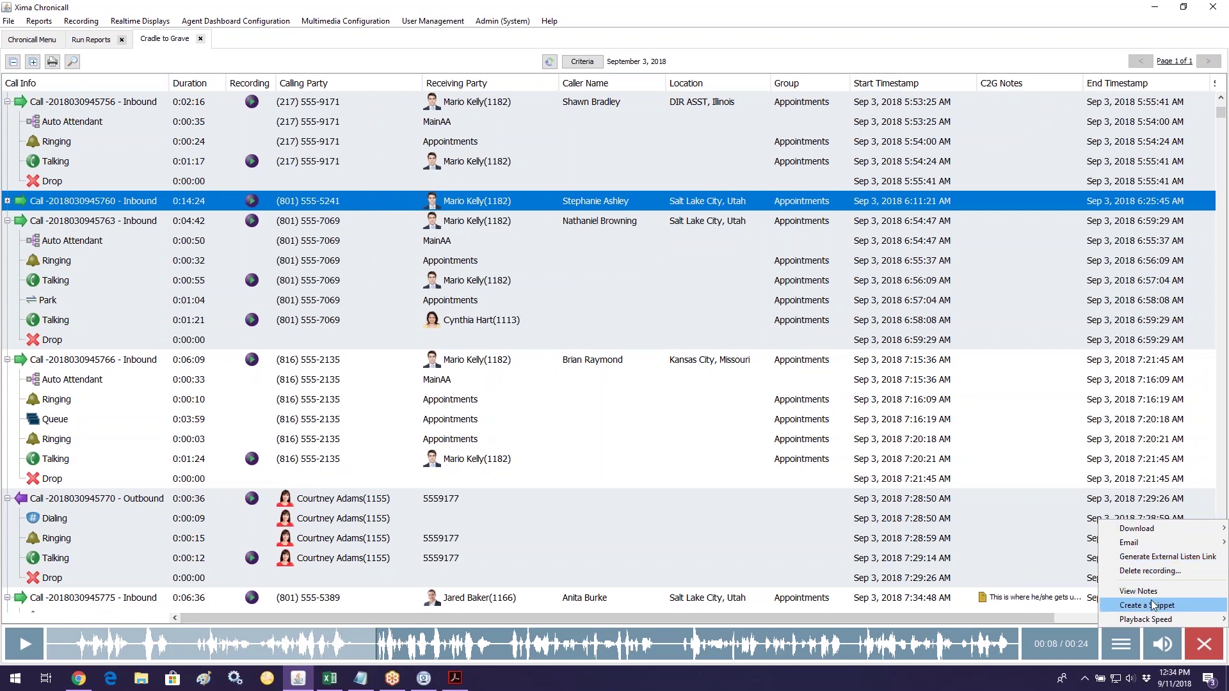
{"action": "mouse_move", "coordinate": [1146, 619]}
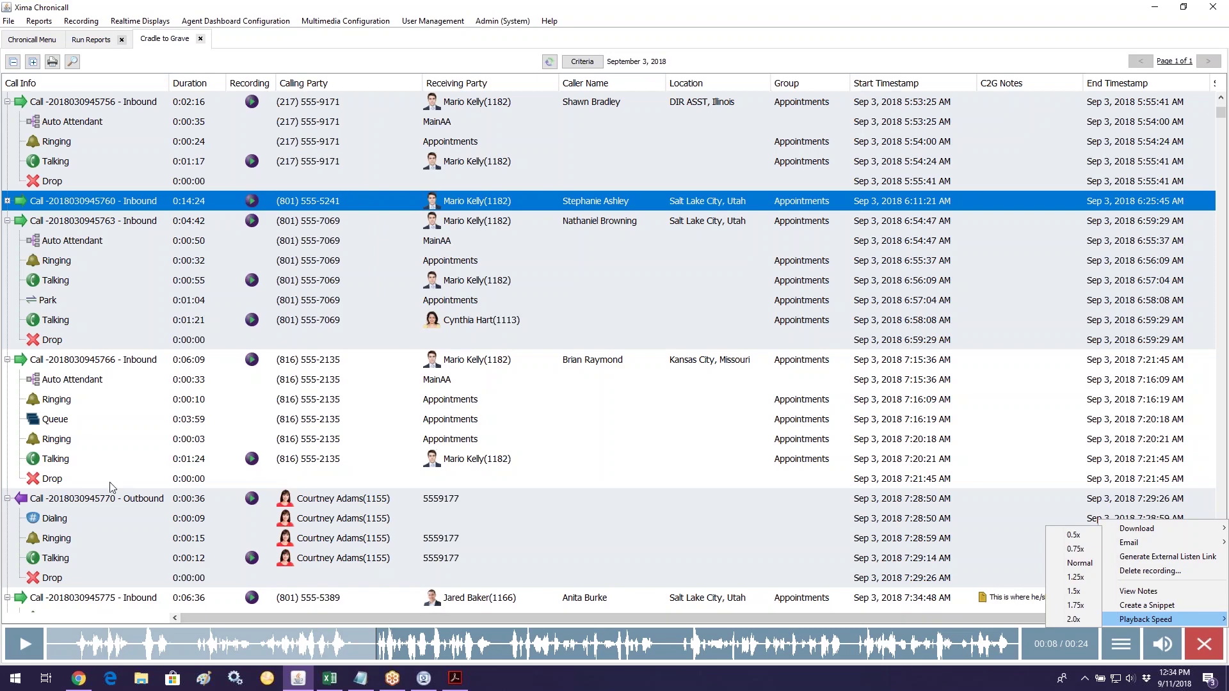
{"action": "left_click", "coordinate": [1143, 607]}
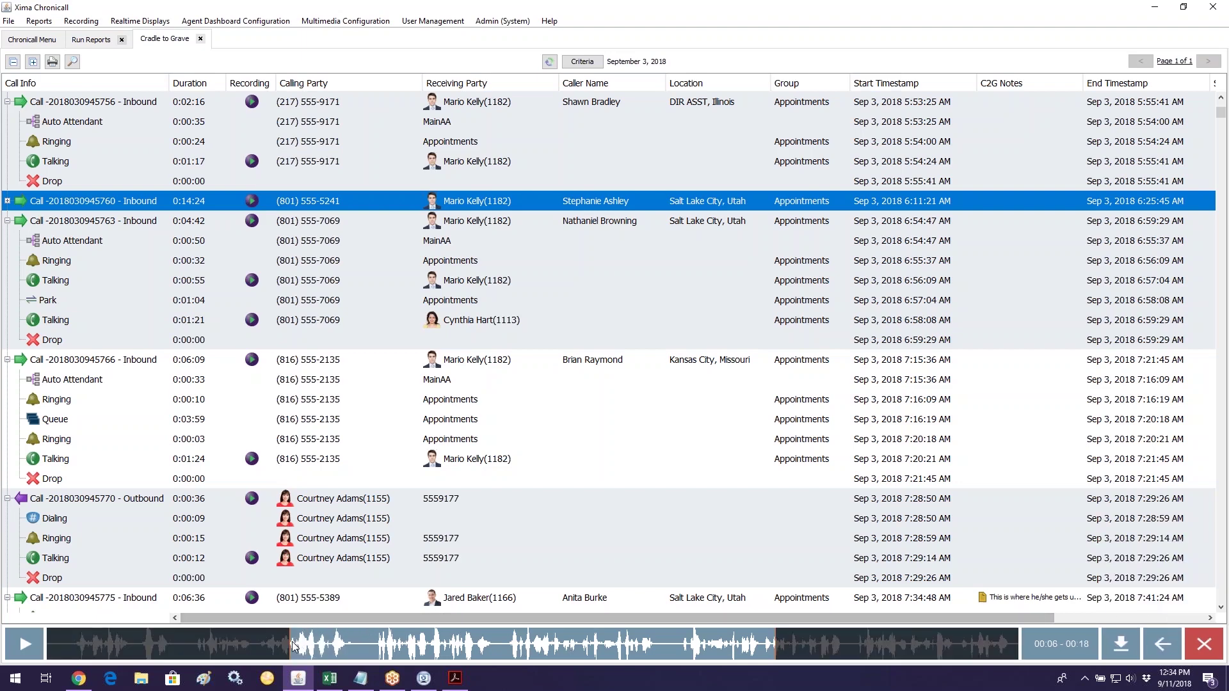
Step: Narrow the snippet to 00:07–00:15 of the call audio and close the recording player
{"action": "left_click_drag", "start_coordinate": [294, 647], "coordinate": [360, 646]}
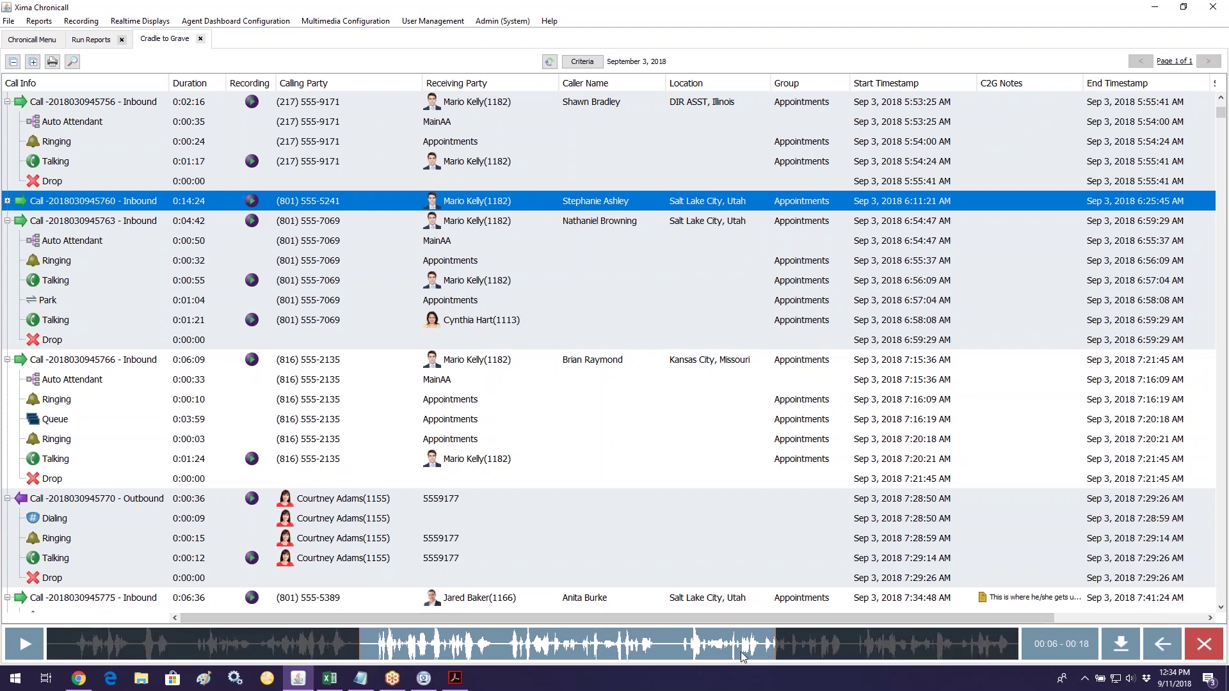
{"action": "left_click_drag", "start_coordinate": [775, 646], "coordinate": [706, 642]}
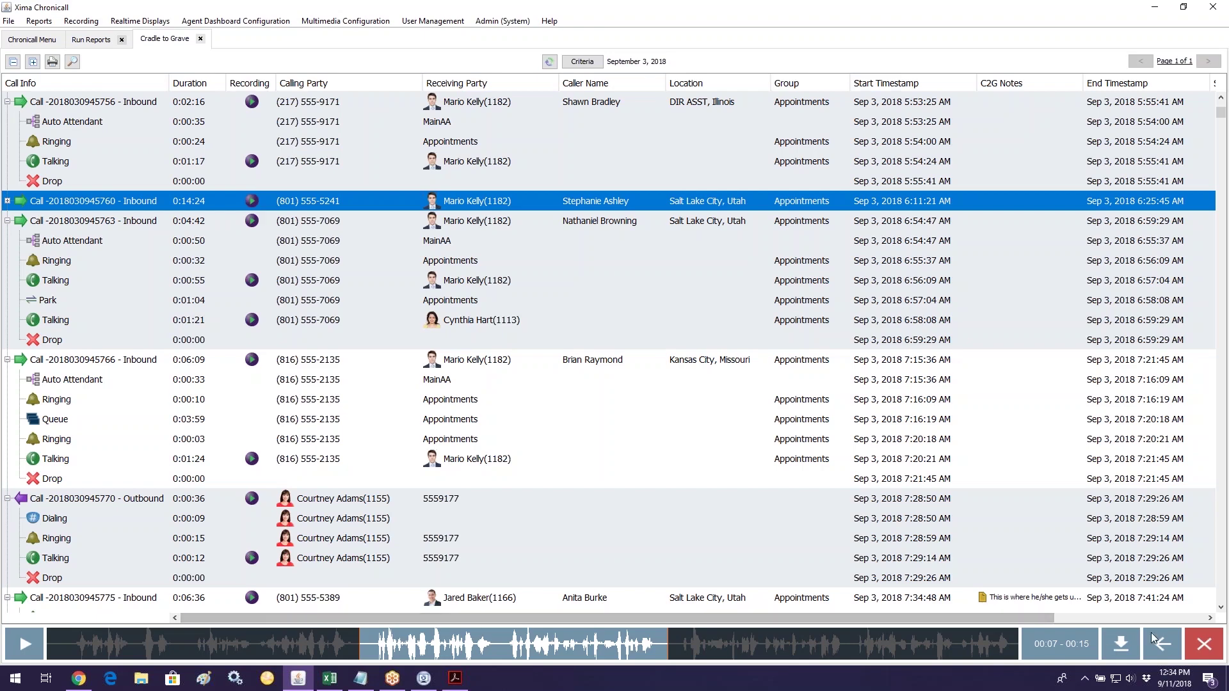
{"action": "left_click", "coordinate": [1204, 645]}
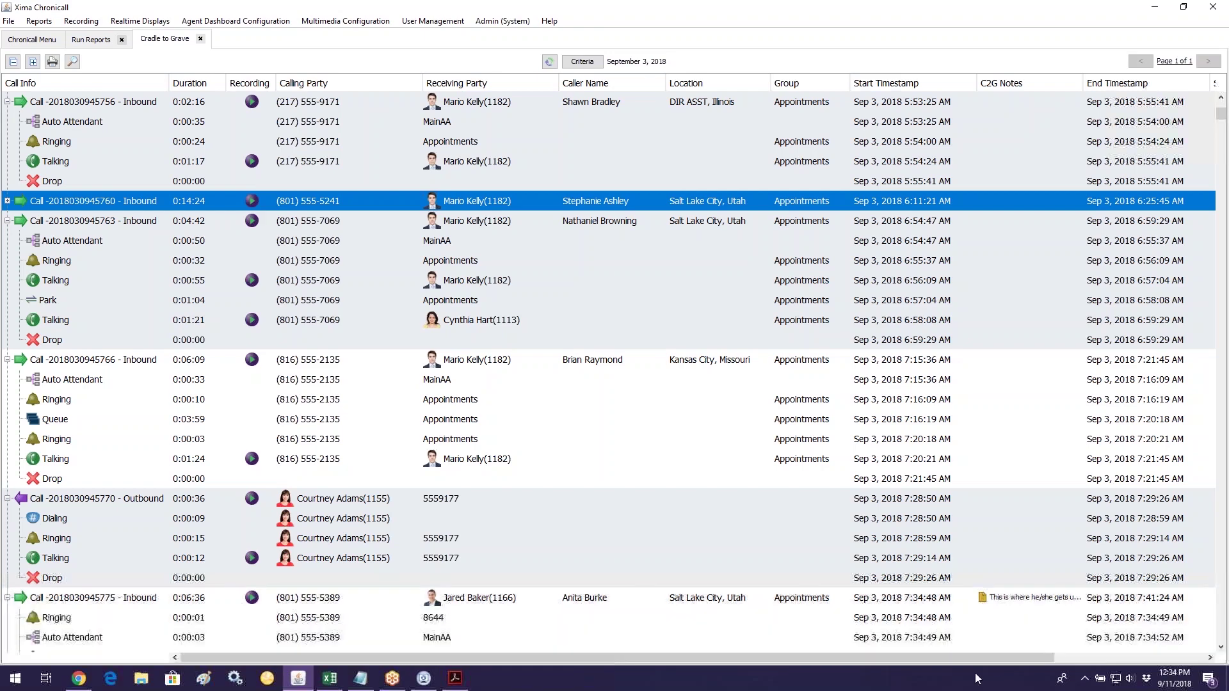
{"action": "left_click", "coordinate": [256, 200]}
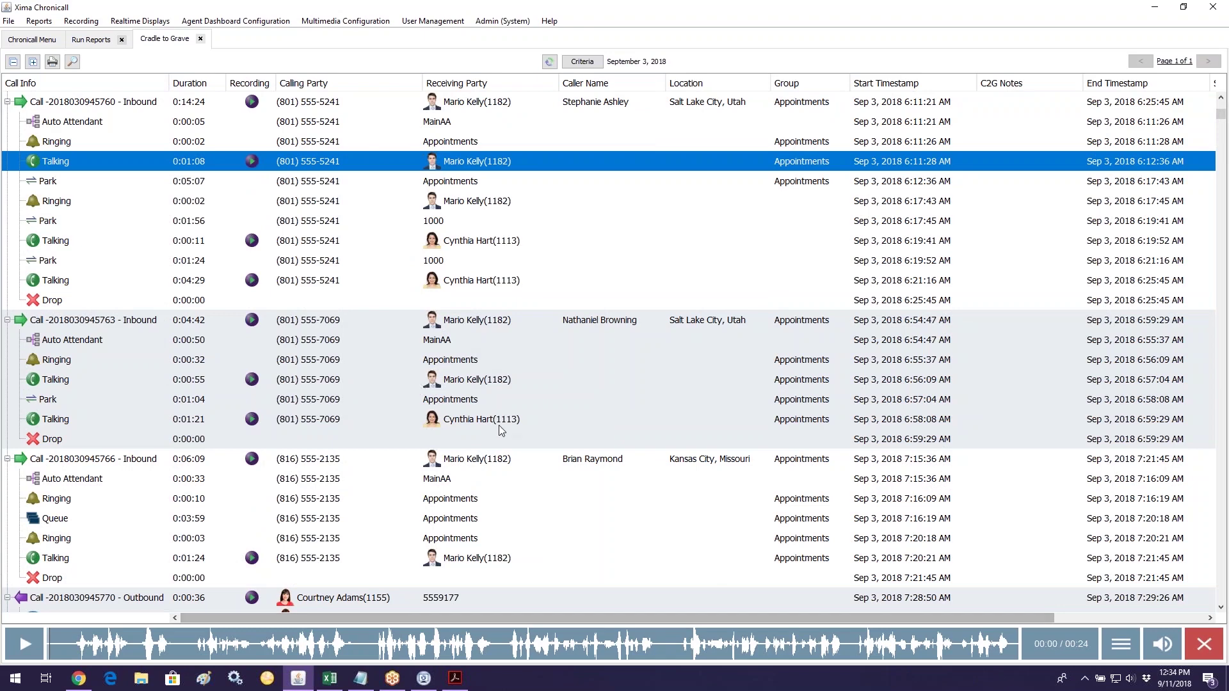
{"action": "left_click", "coordinate": [1121, 653]}
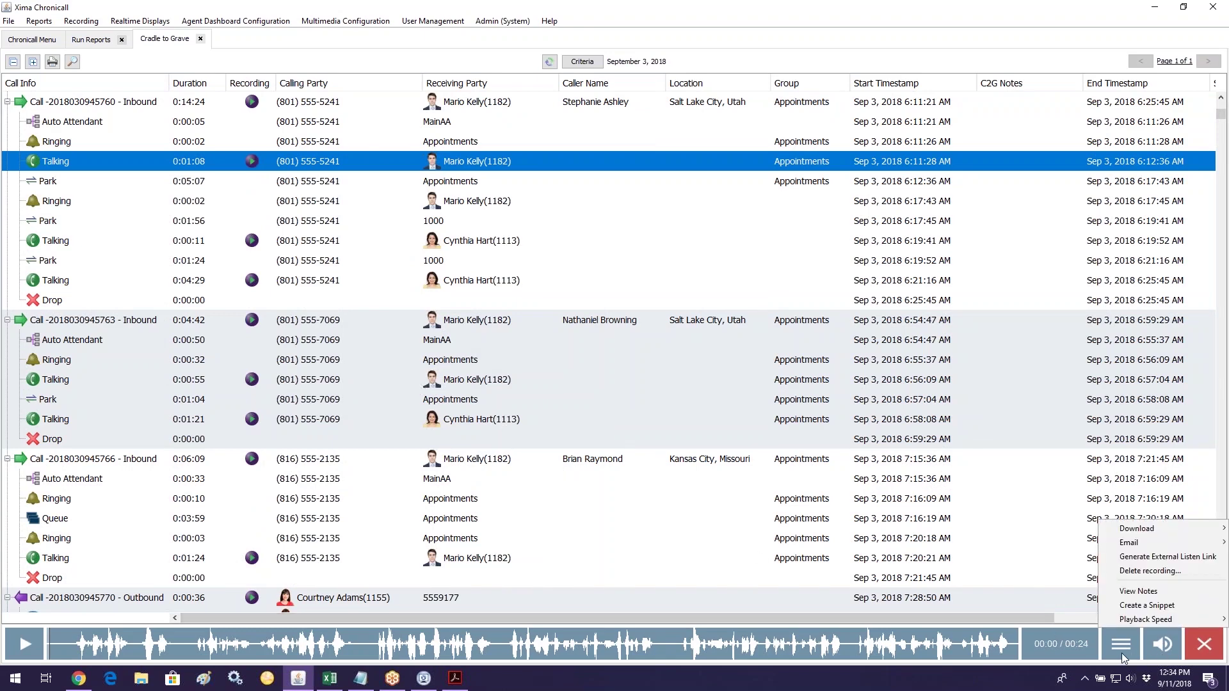
{"action": "mouse_move", "coordinate": [1137, 619]}
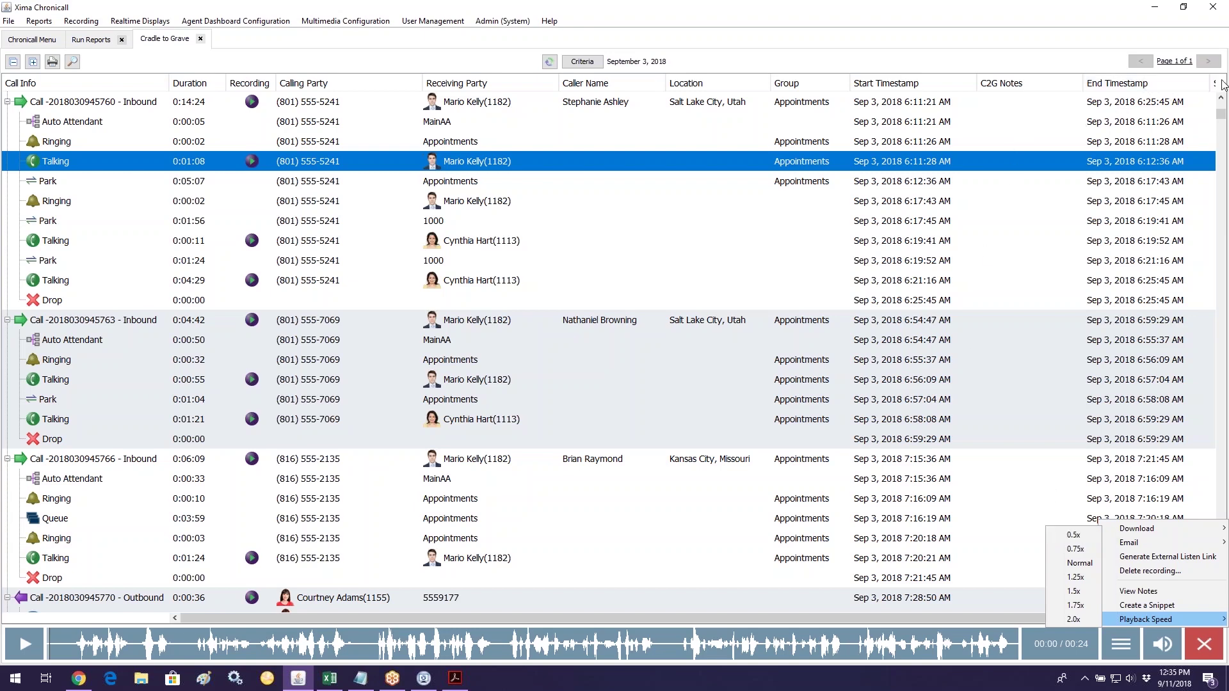
{"action": "left_click", "coordinate": [1220, 86]}
Step: Move Screen Capture after Start Timestamp and Scoring Status after Receiving Party, then return to Chronicall Menu
{"action": "left_click_drag", "start_coordinate": [1212, 95], "coordinate": [999, 86]}
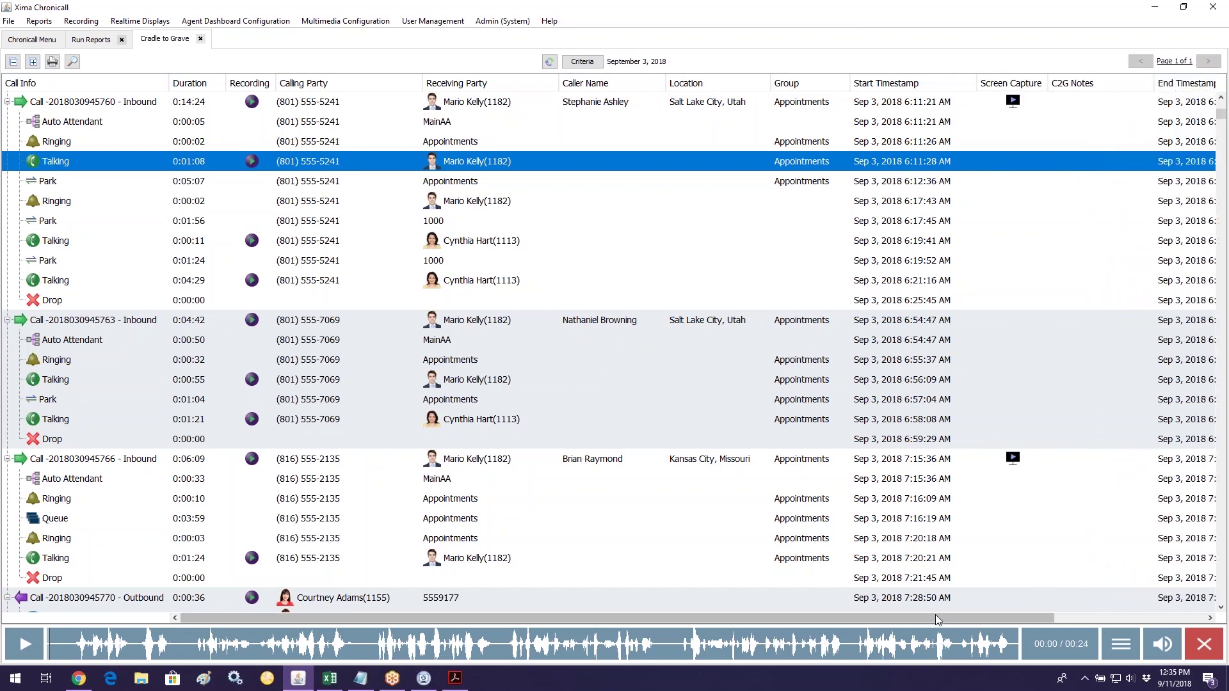
{"action": "left_click_drag", "start_coordinate": [971, 619], "coordinate": [1122, 619]}
{"action": "left_click_drag", "start_coordinate": [962, 97], "coordinate": [398, 102]}
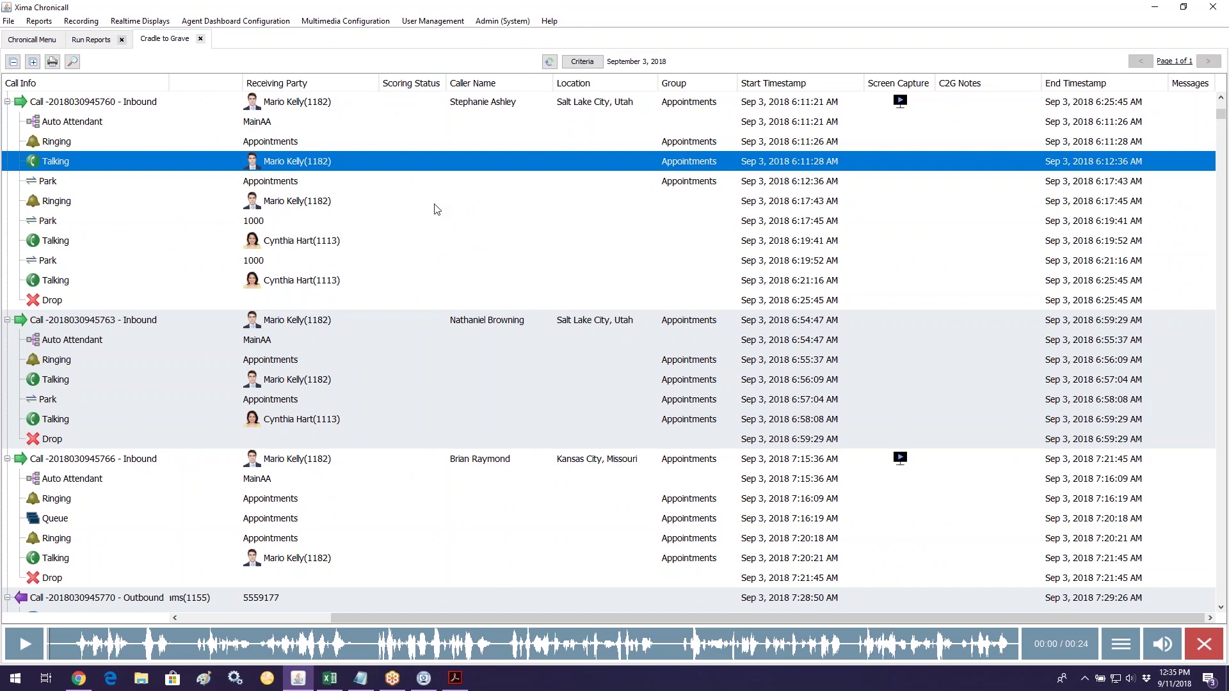
{"action": "scroll", "coordinate": [434, 211], "scroll_direction": "down", "scroll_amount": 2}
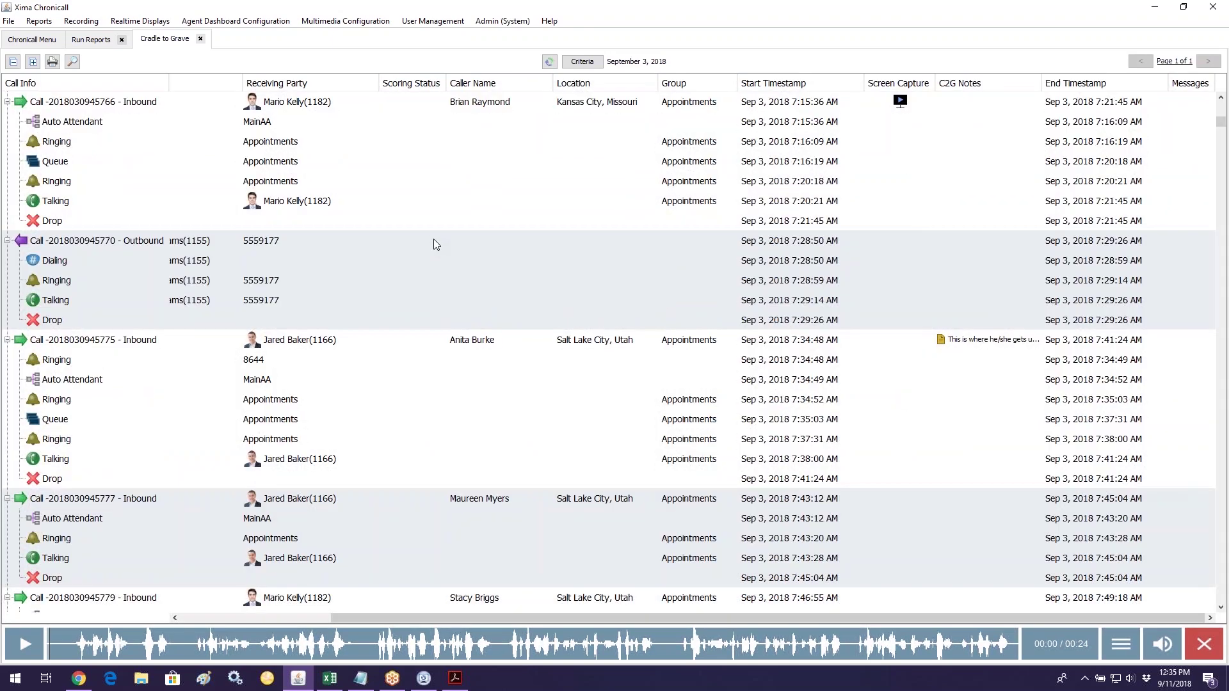
{"action": "scroll", "coordinate": [433, 243], "scroll_direction": "down", "scroll_amount": 6}
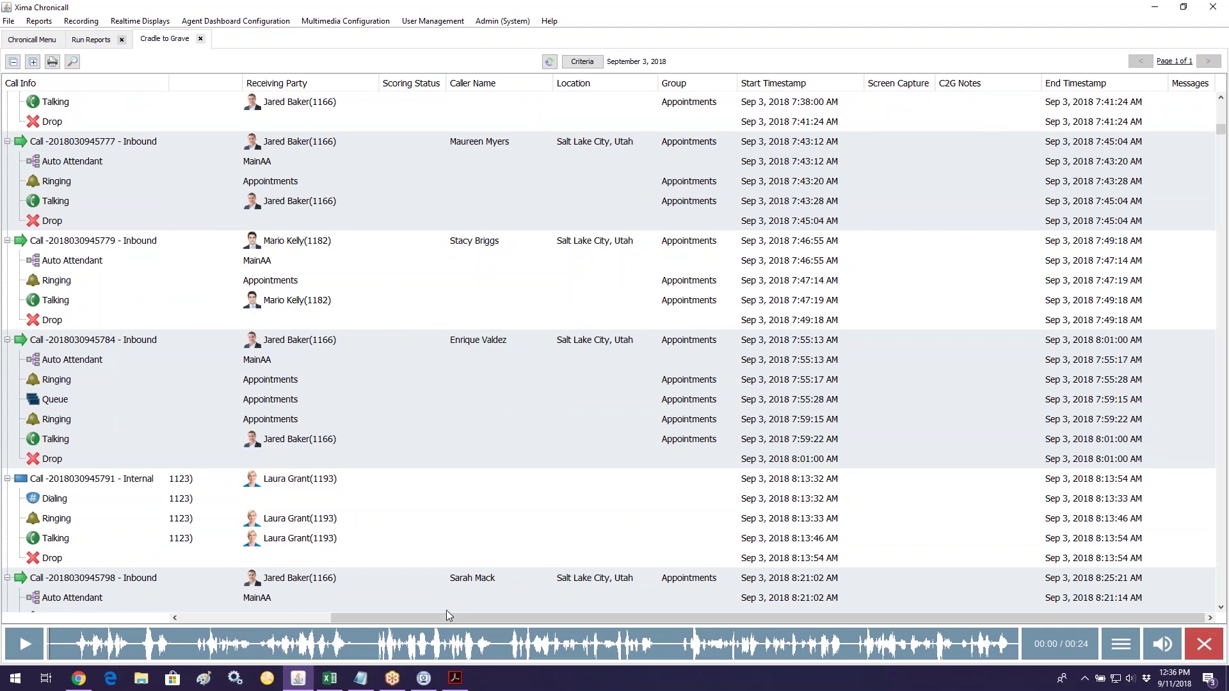
{"action": "left_click", "coordinate": [273, 617]}
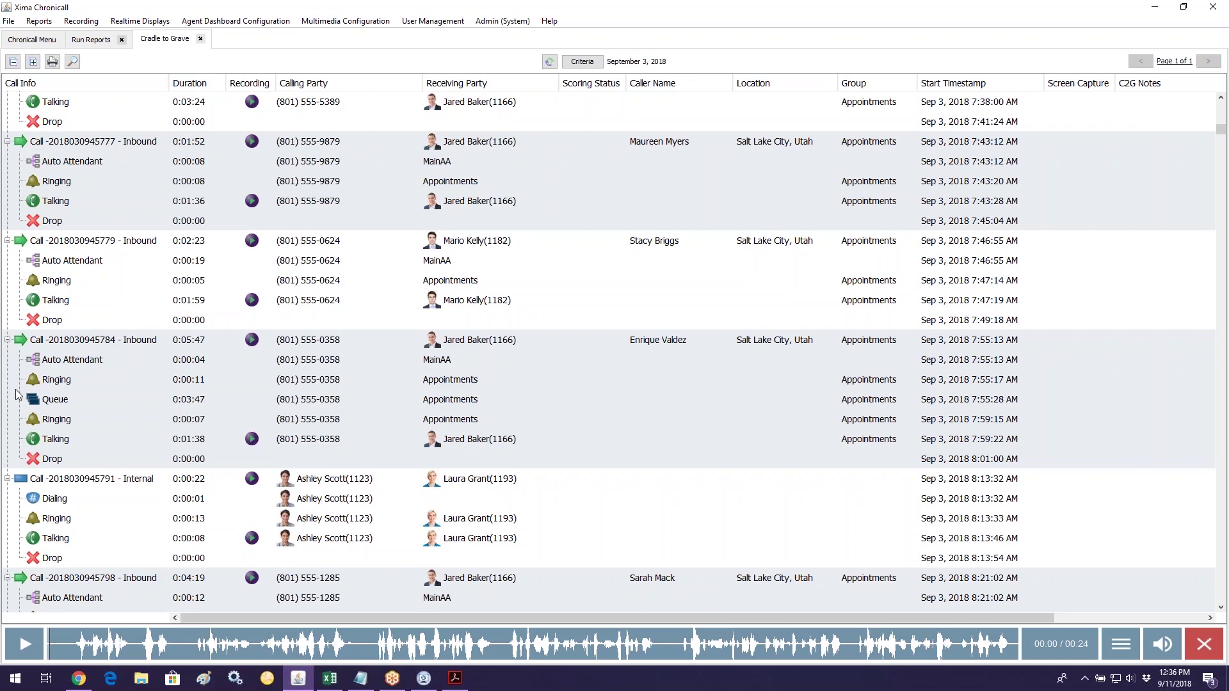
{"action": "left_click", "coordinate": [34, 40]}
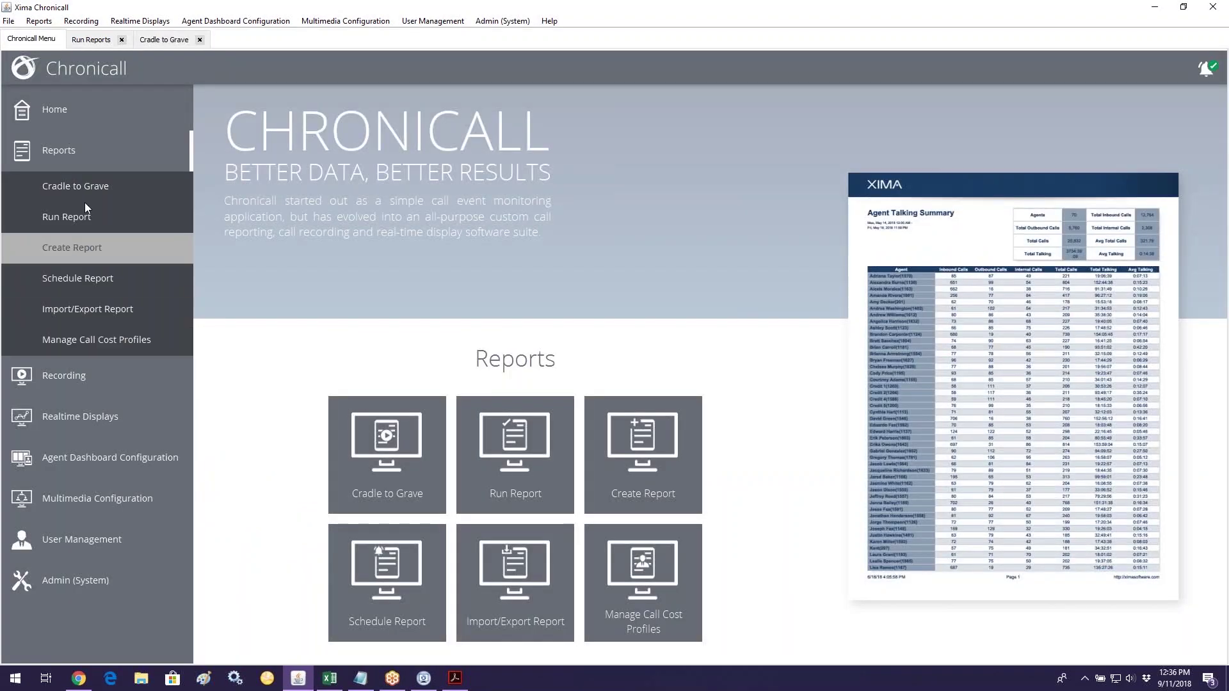
Step: Open Score Recordings from the sidebar's Recording section, collapsing Reports
{"action": "left_click", "coordinate": [77, 155]}
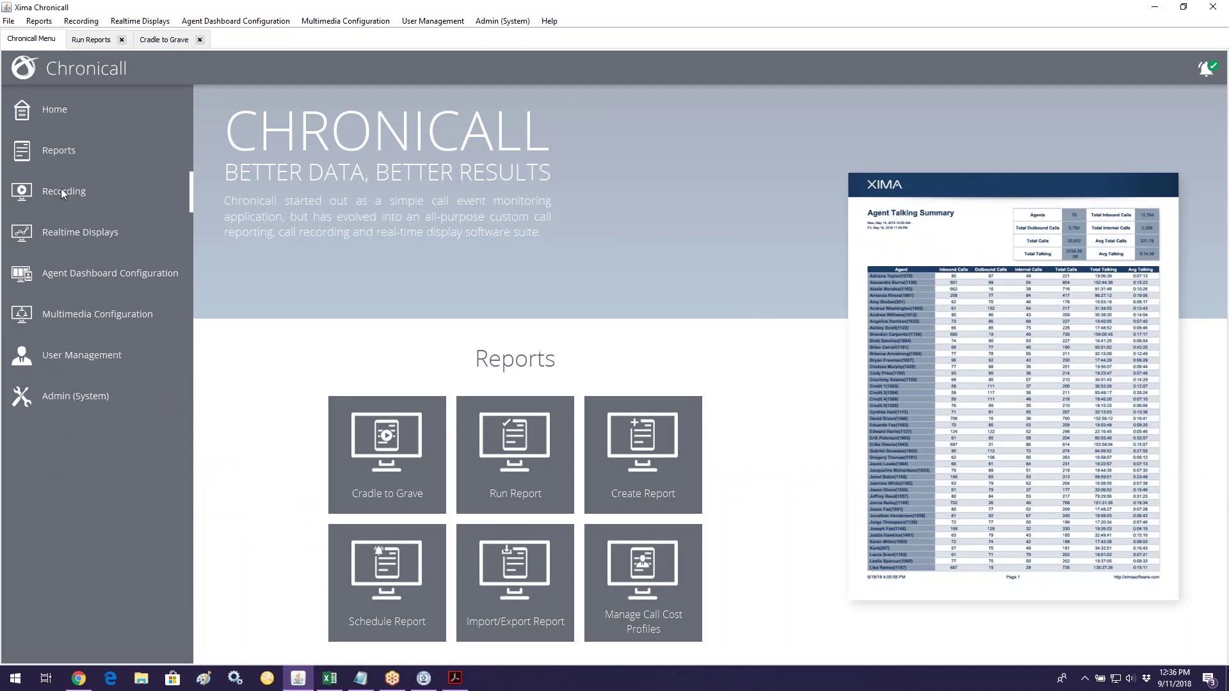
{"action": "left_click", "coordinate": [62, 194]}
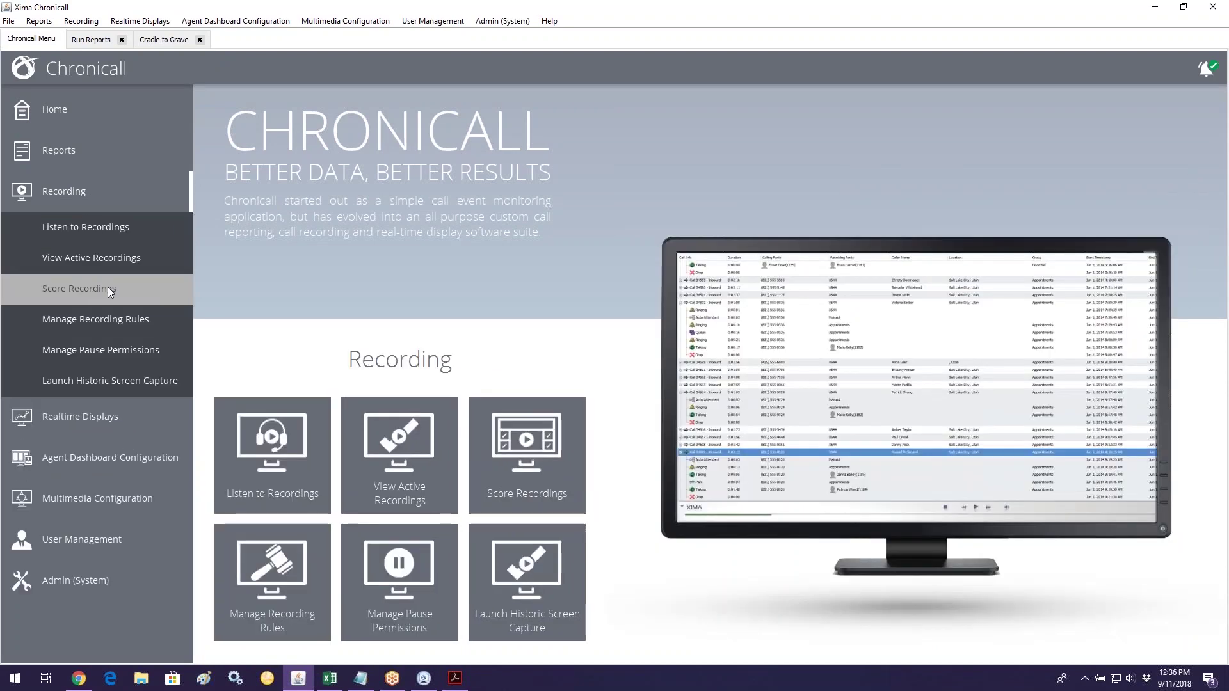
{"action": "left_click", "coordinate": [108, 287]}
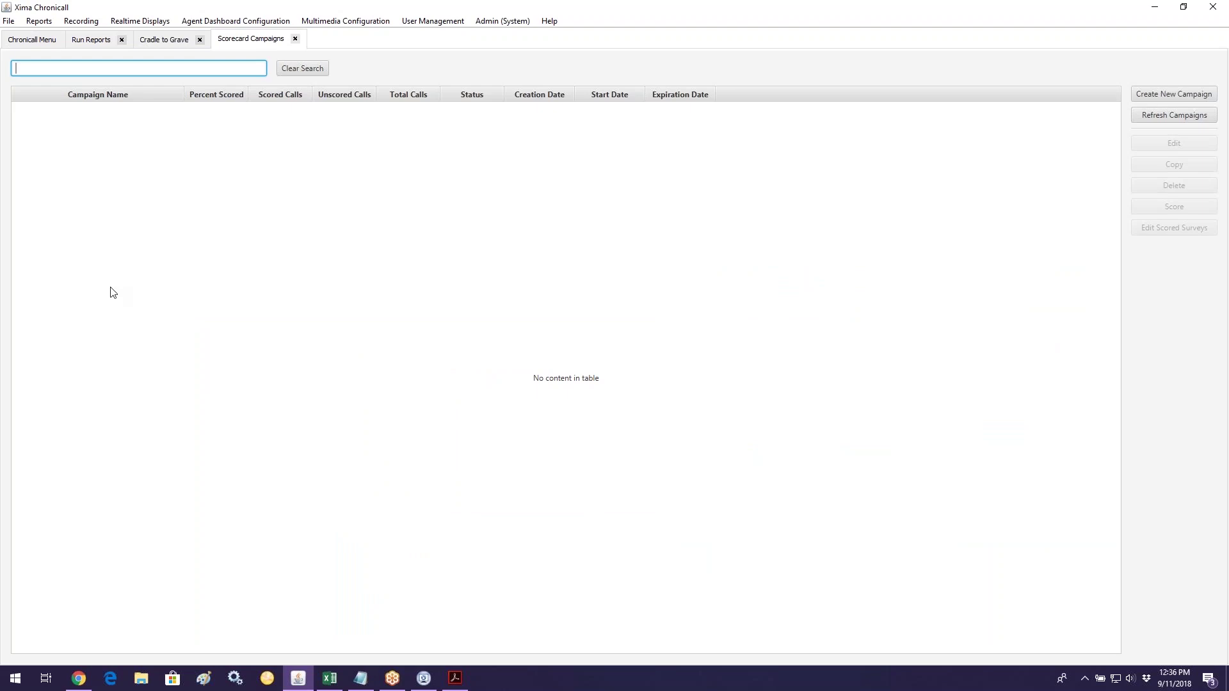
Step: Create a new Group-type scorecard campaign and enter its campaign title
{"action": "left_click", "coordinate": [1184, 94]}
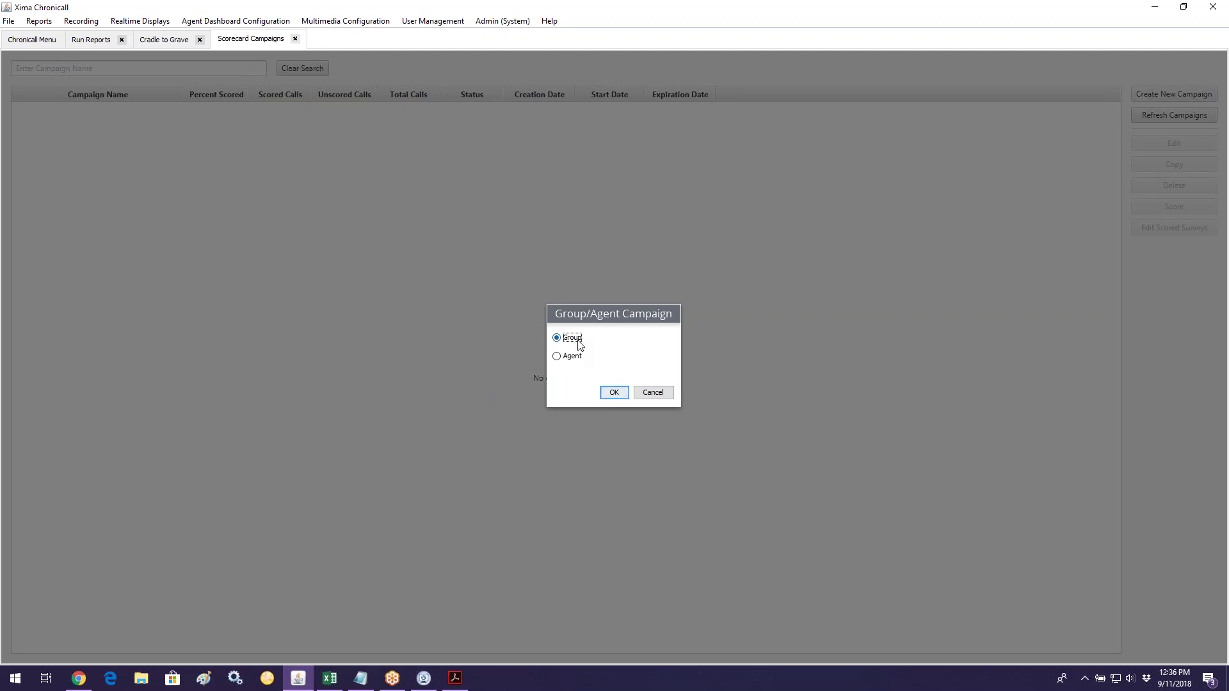
{"action": "left_click", "coordinate": [611, 393]}
{"action": "left_click", "coordinate": [613, 391]}
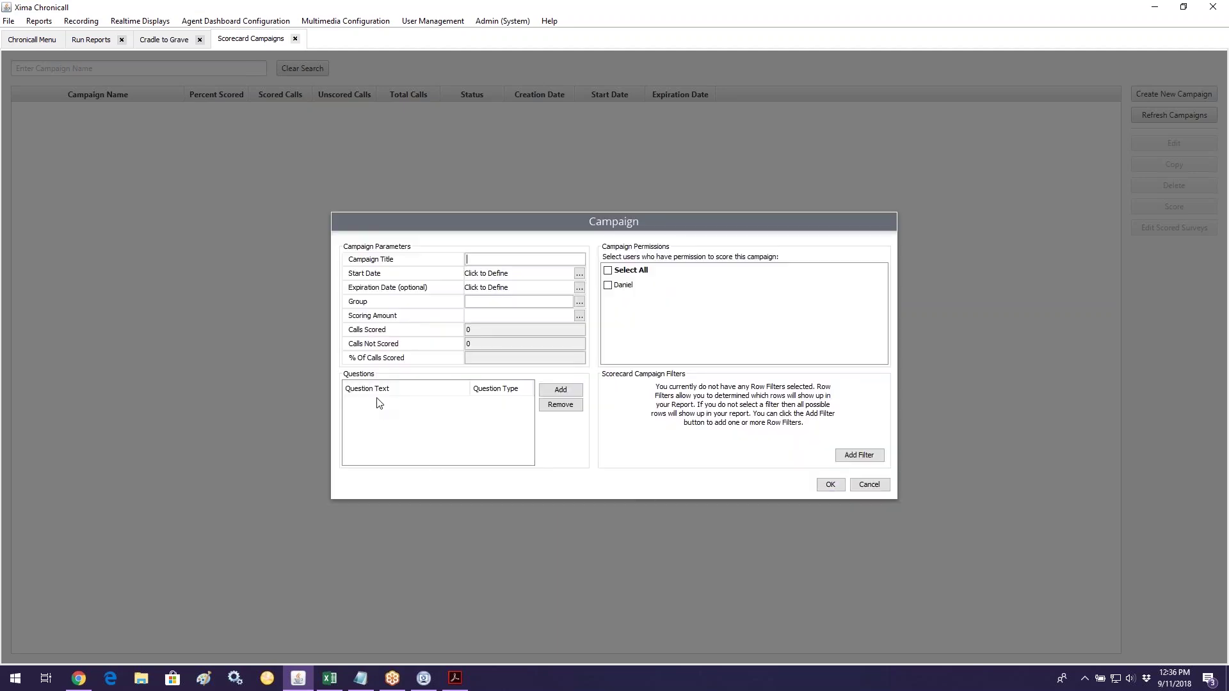
{"action": "left_click", "coordinate": [508, 262]}
{"action": "type", "text": "Tammy's Campaign"}
Step: Set the campaign's Start Date to 2018-07-01
{"action": "left_click", "coordinate": [579, 275]}
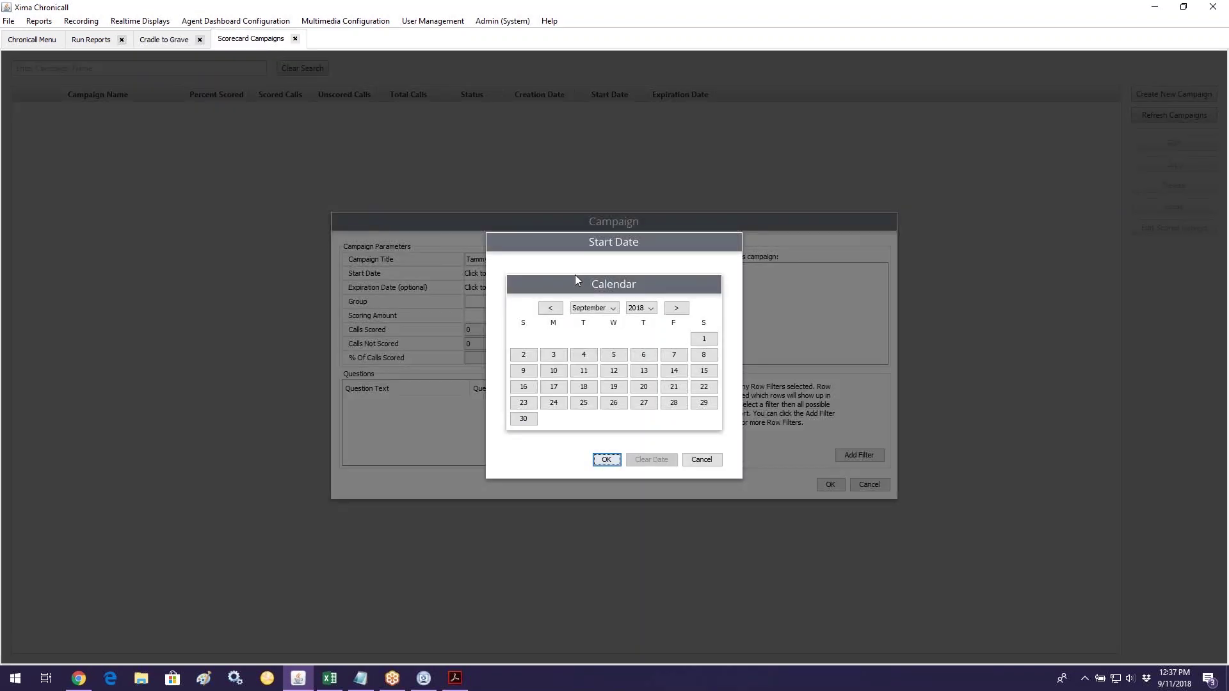
{"action": "left_click", "coordinate": [550, 308]}
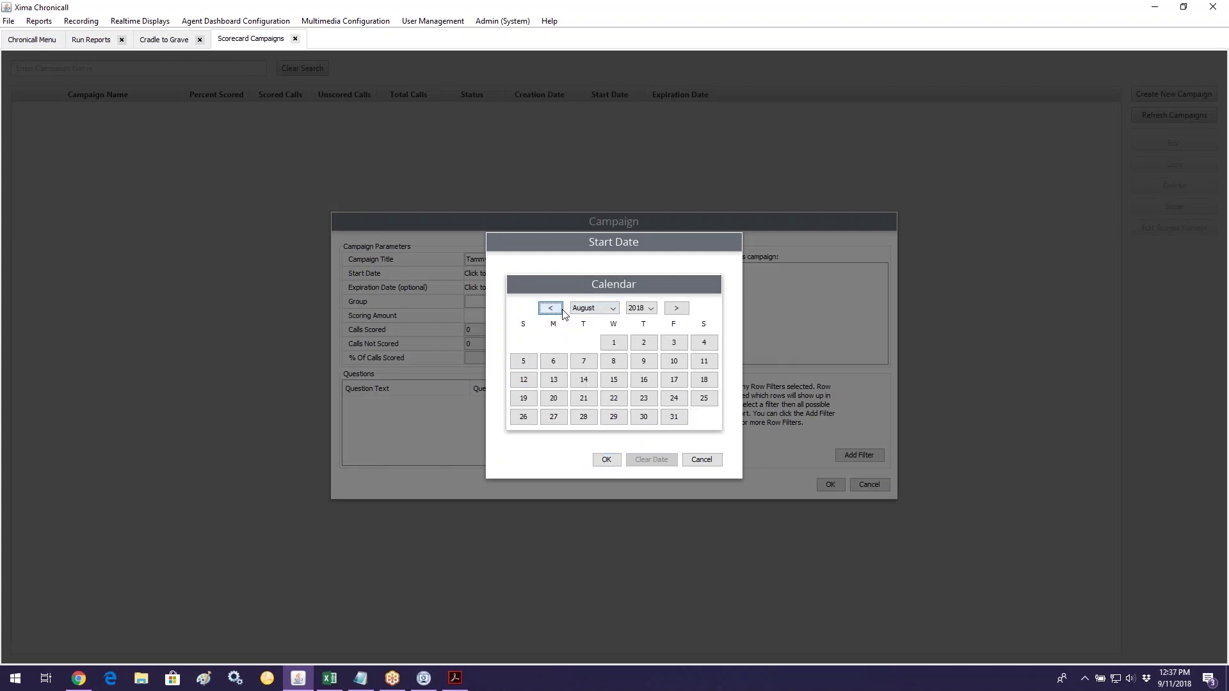
{"action": "left_click", "coordinate": [551, 308]}
{"action": "left_click", "coordinate": [553, 343]}
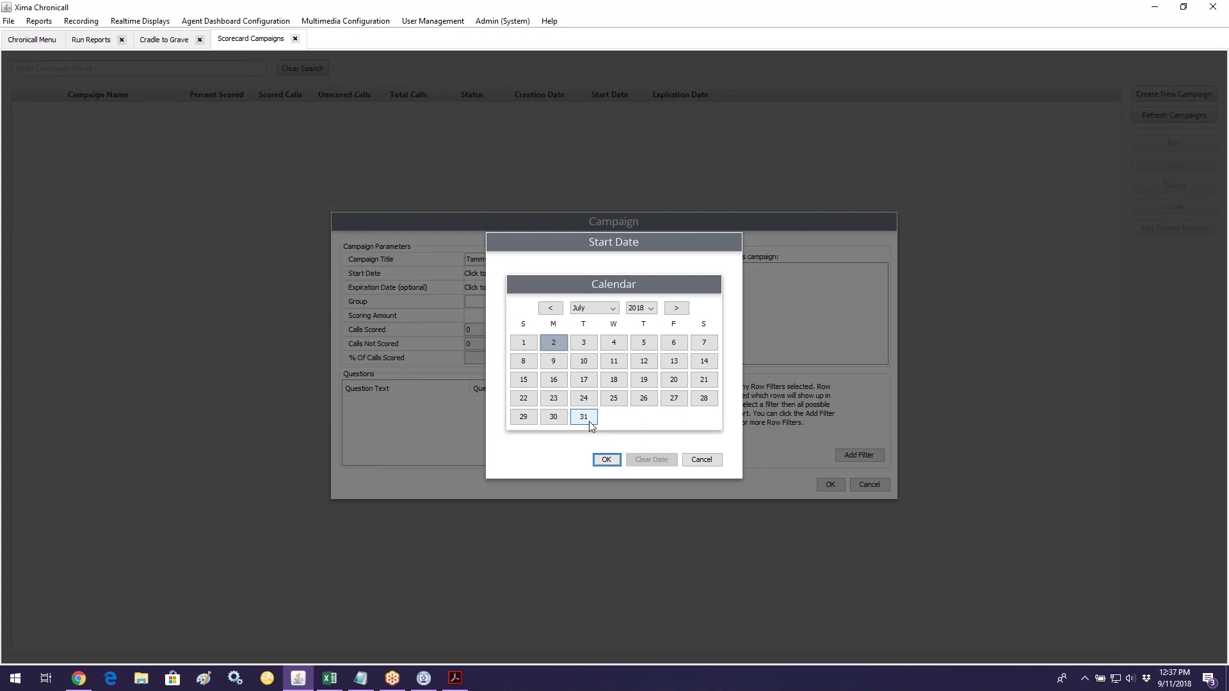
{"action": "left_click", "coordinate": [524, 343]}
{"action": "left_click", "coordinate": [617, 460]}
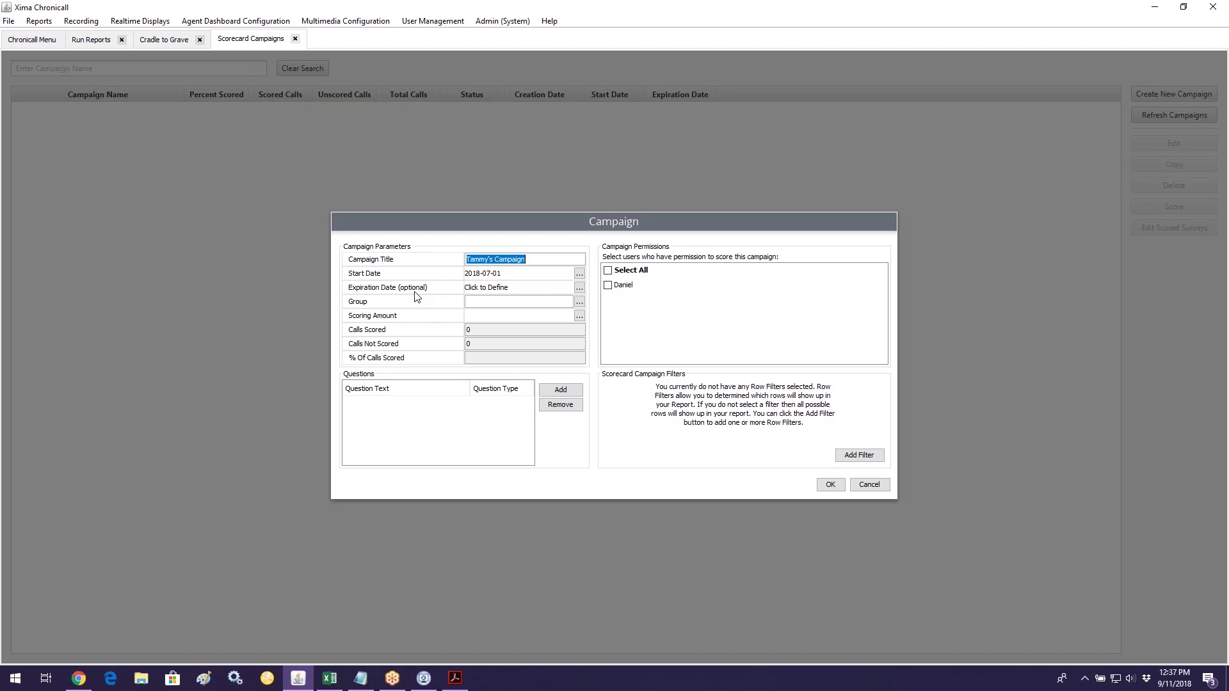
Step: Leave the Expiration Date undefined by cancelling its date picker
{"action": "left_click", "coordinate": [579, 290]}
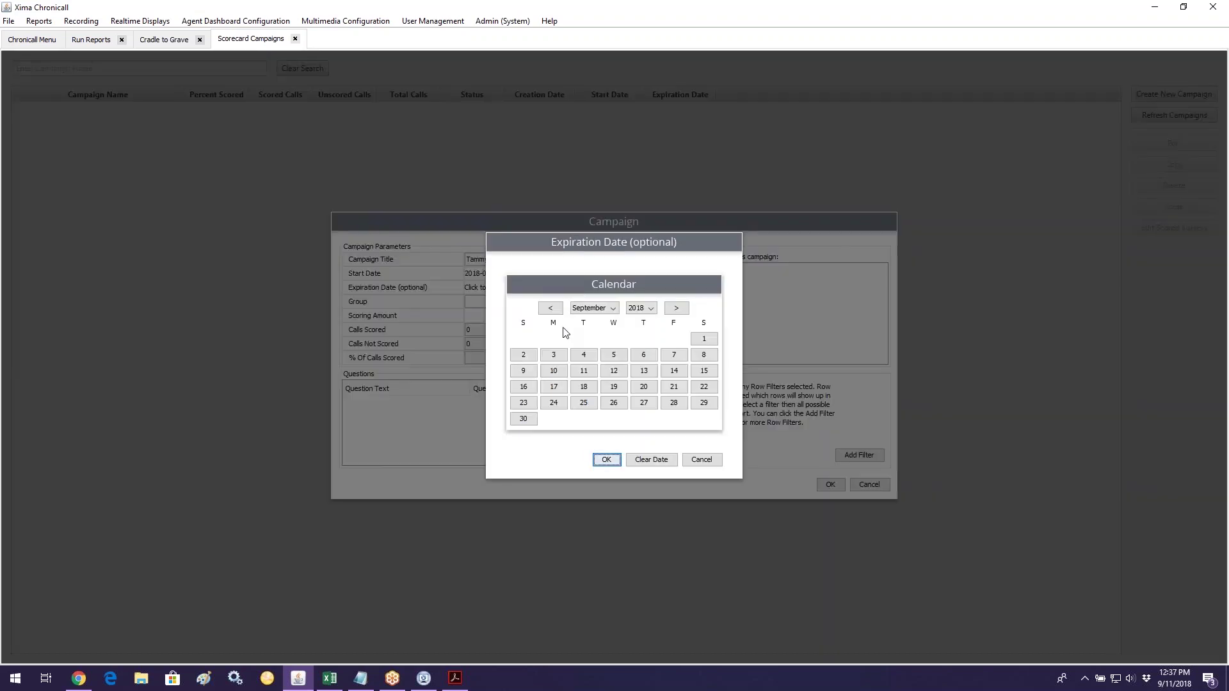
{"action": "left_click", "coordinate": [682, 309]}
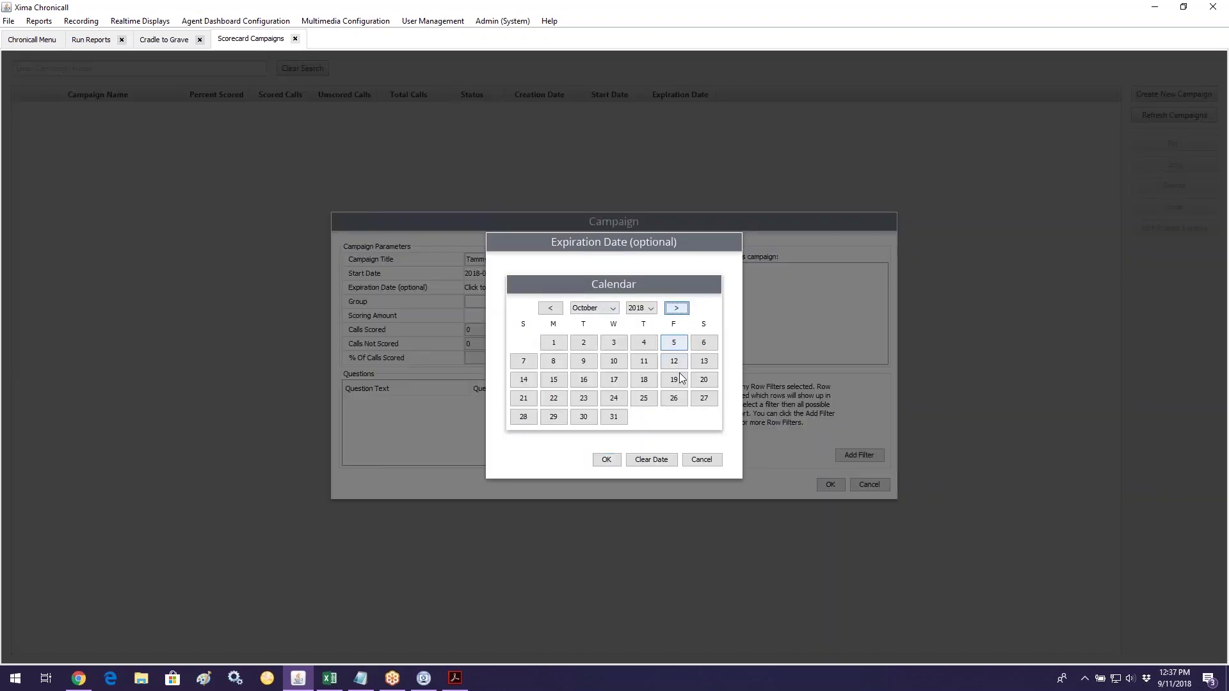
{"action": "left_click", "coordinate": [701, 460]}
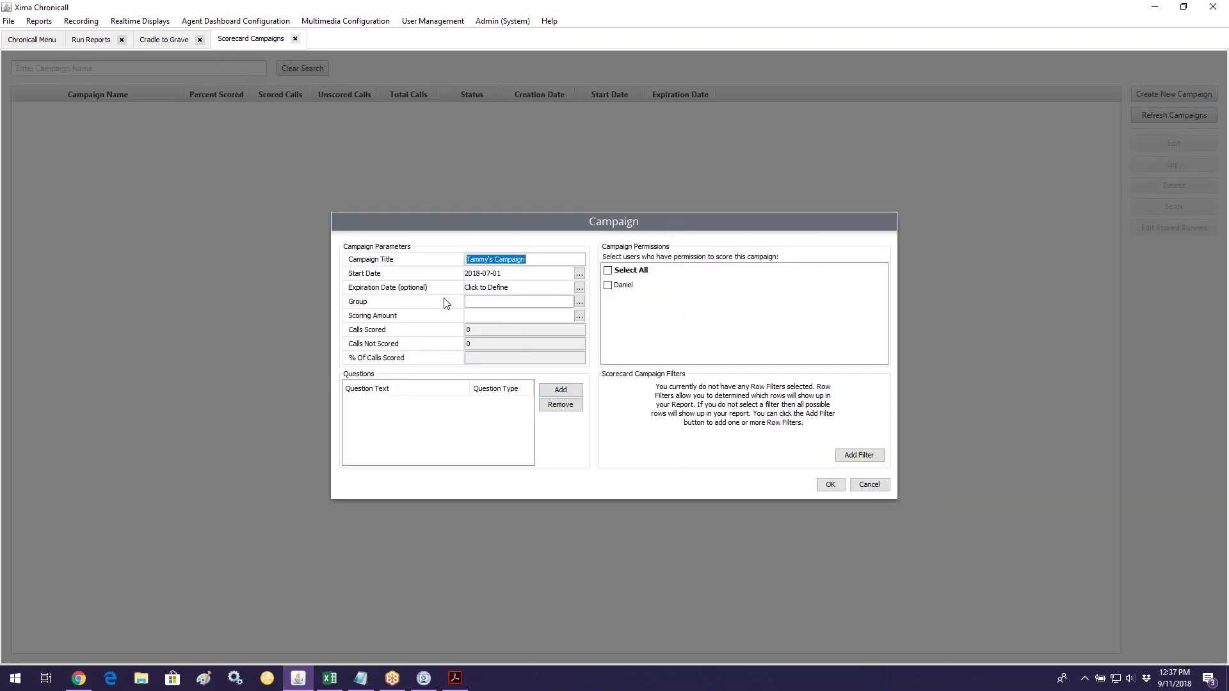
Step: Assign the campaign to the Appointments group and set Scorecard Percent per Group to 5
{"action": "left_click", "coordinate": [580, 302]}
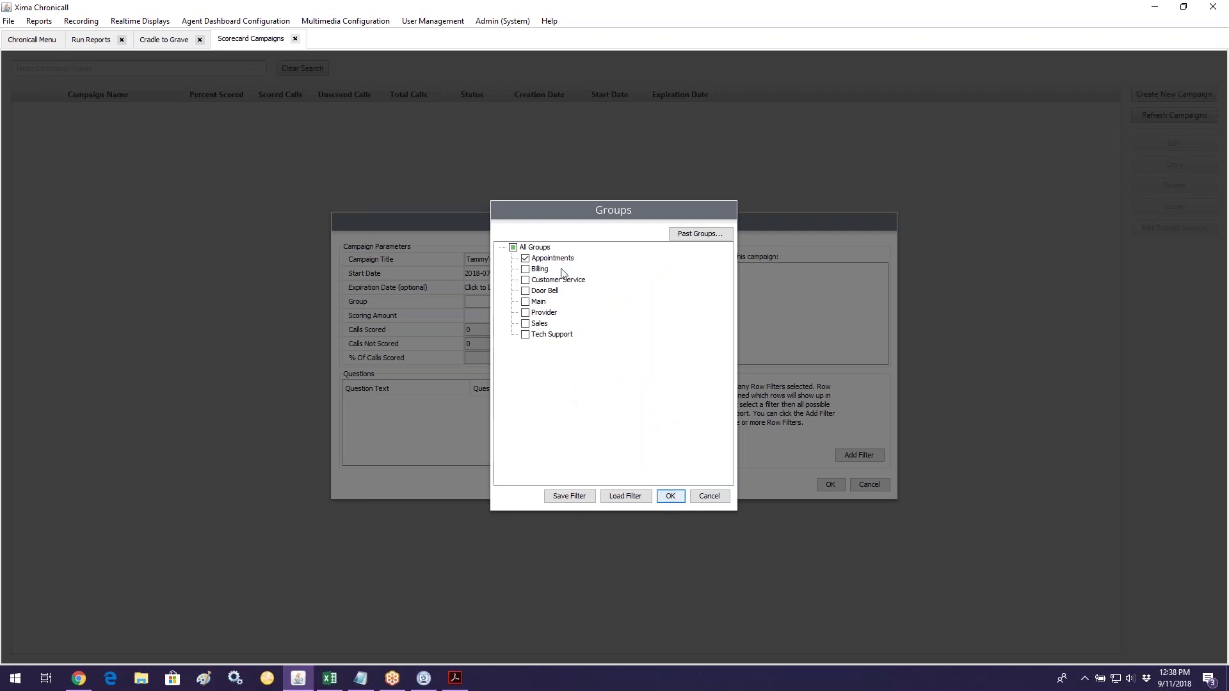
{"action": "left_click", "coordinate": [671, 497]}
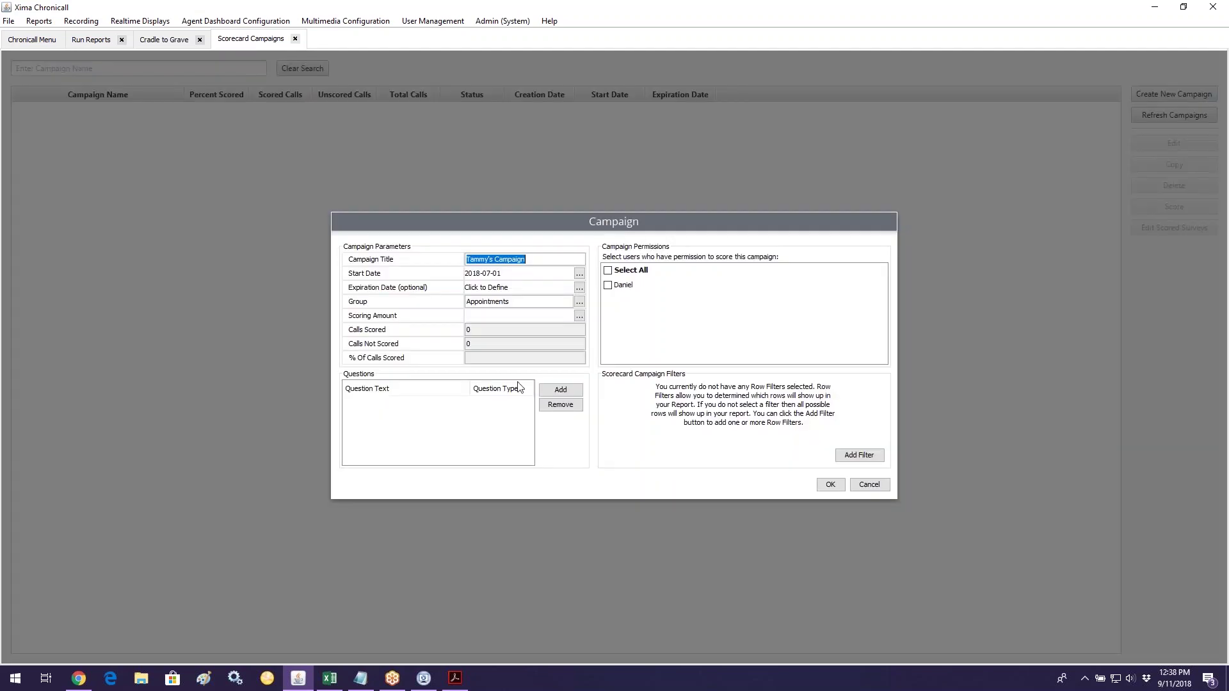
{"action": "left_click", "coordinate": [579, 316]}
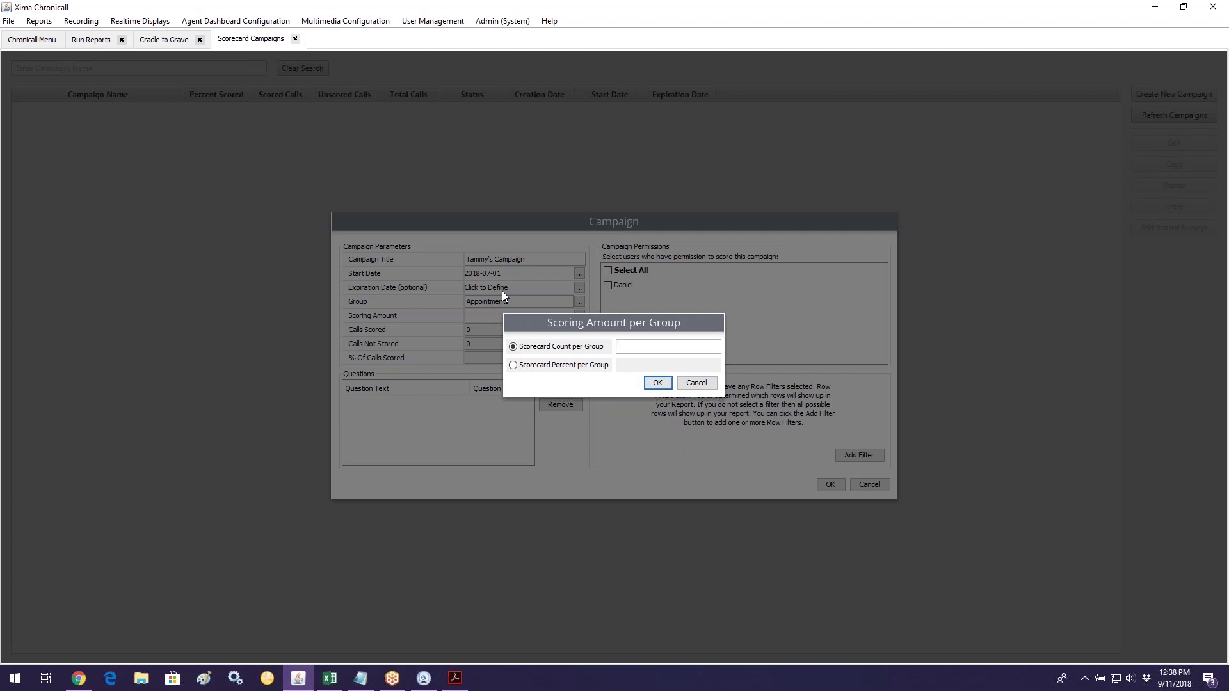
{"action": "left_click", "coordinate": [547, 366]}
{"action": "type", "text": "5"}
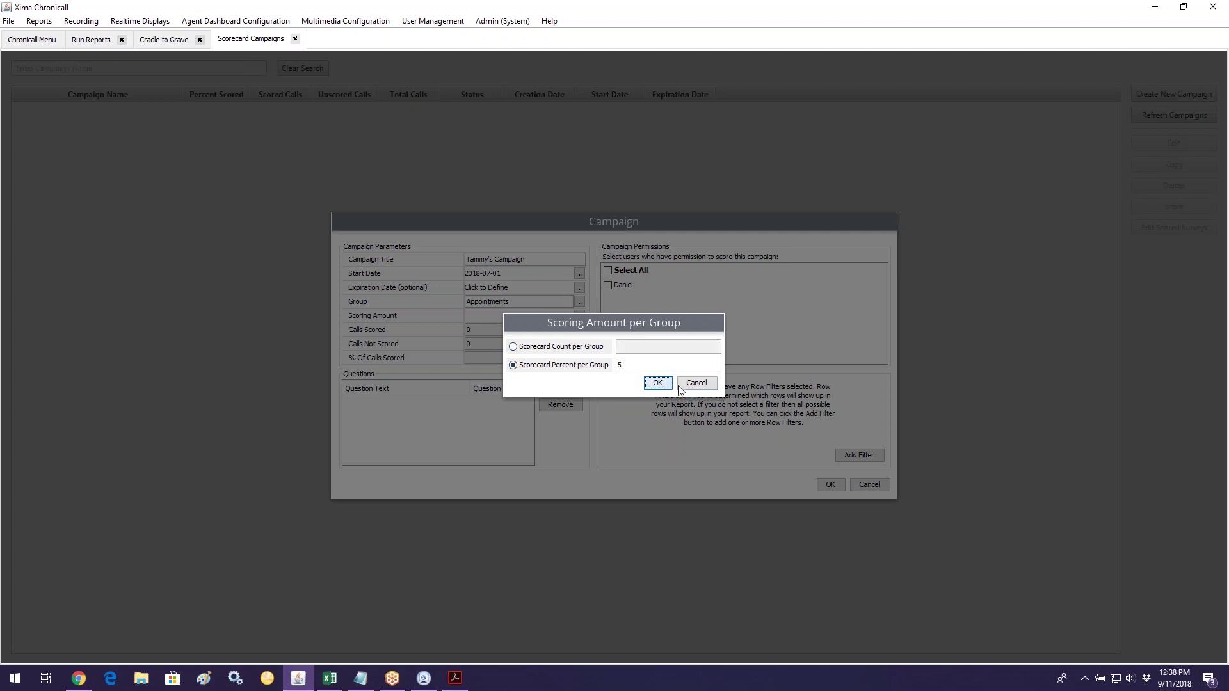
{"action": "left_click", "coordinate": [659, 384]}
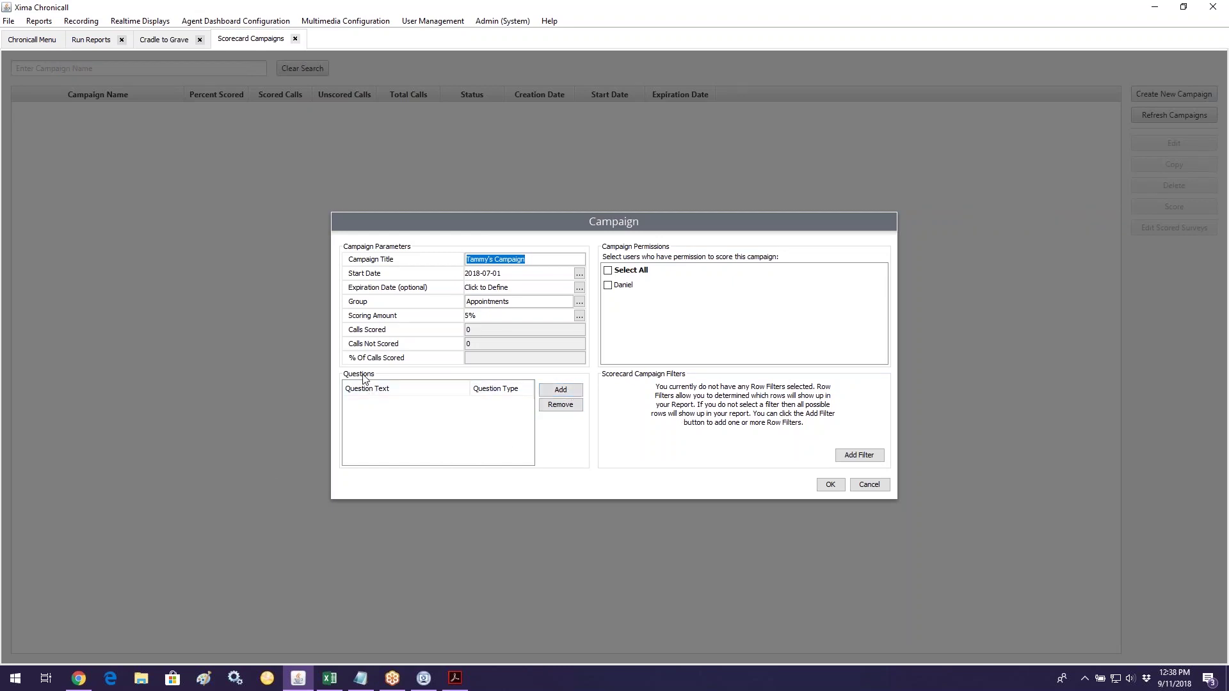
Step: Add a Yes or No question reading 'Is this a yes or no question'
{"action": "left_click", "coordinate": [560, 391]}
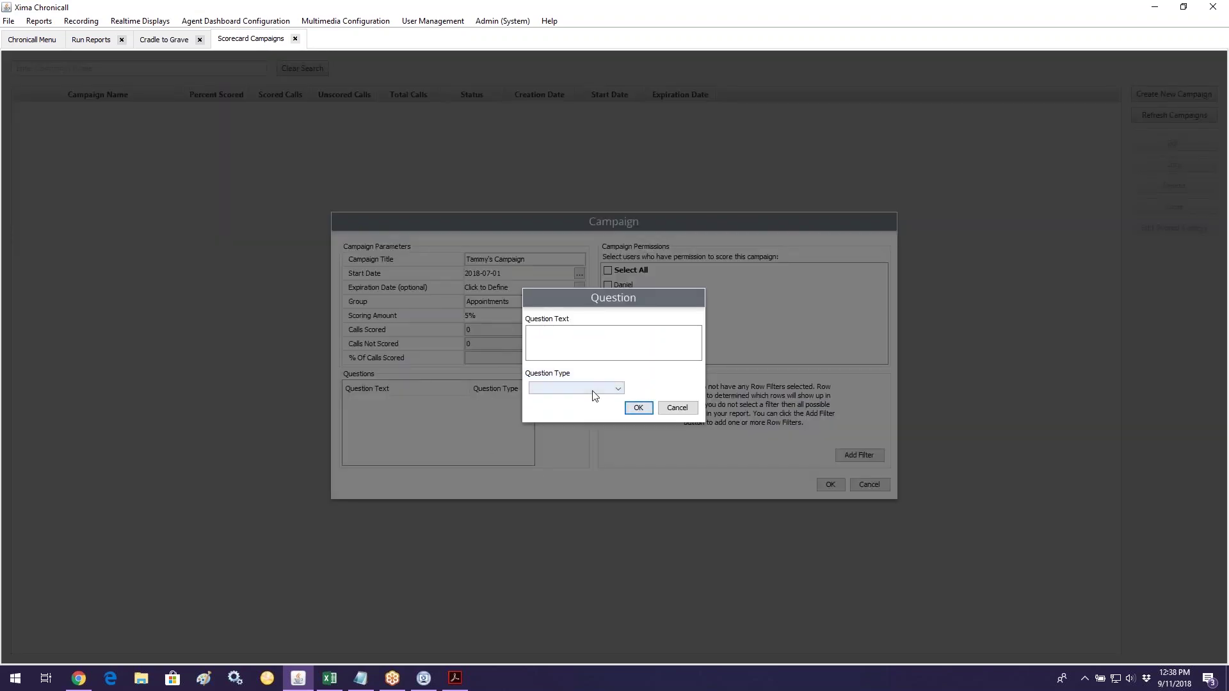
{"action": "left_click", "coordinate": [594, 389]}
{"action": "left_click", "coordinate": [578, 403]}
{"action": "left_click", "coordinate": [573, 356]}
{"action": "type", "text": "Is this"}
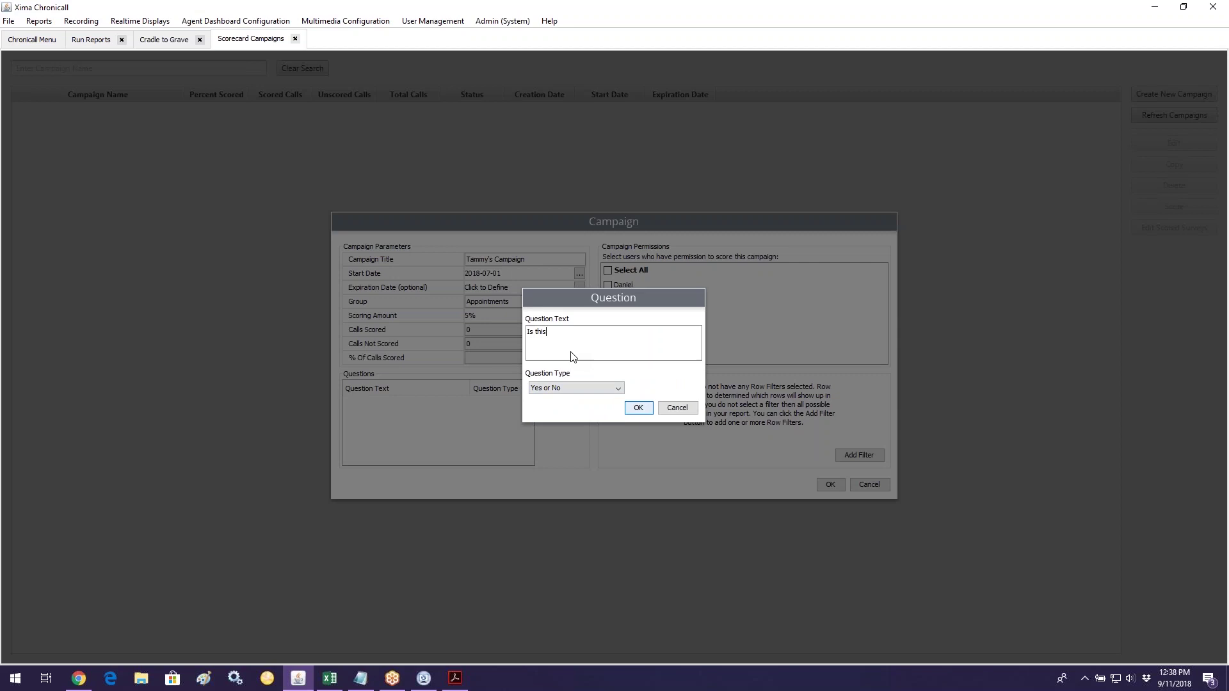
{"action": "type", "text": " a yes or nos"}
{"action": "key", "text": "BackSpace"}
{"action": "type", "text": "question?"}
{"action": "left_click", "coordinate": [645, 410]}
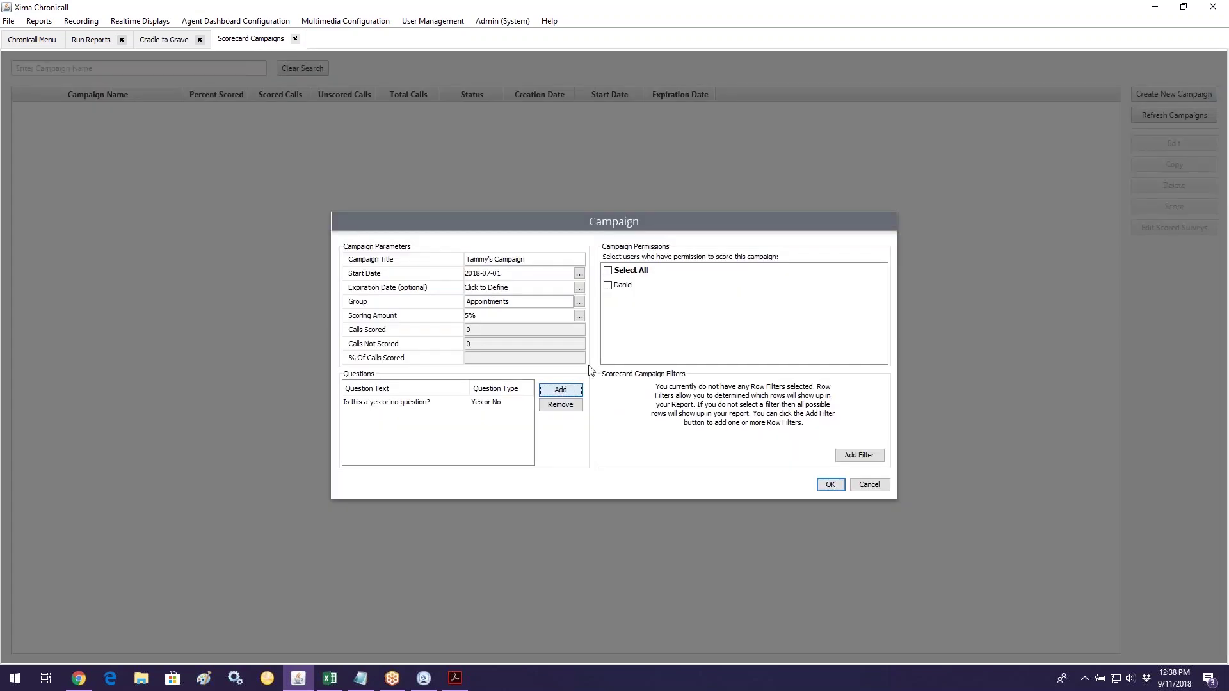
Step: Add a 1 - 10 scale question 'On a scale of 1-10, how 1-10 is it?'
{"action": "left_click", "coordinate": [562, 389]}
{"action": "type", "text": "On a s"}
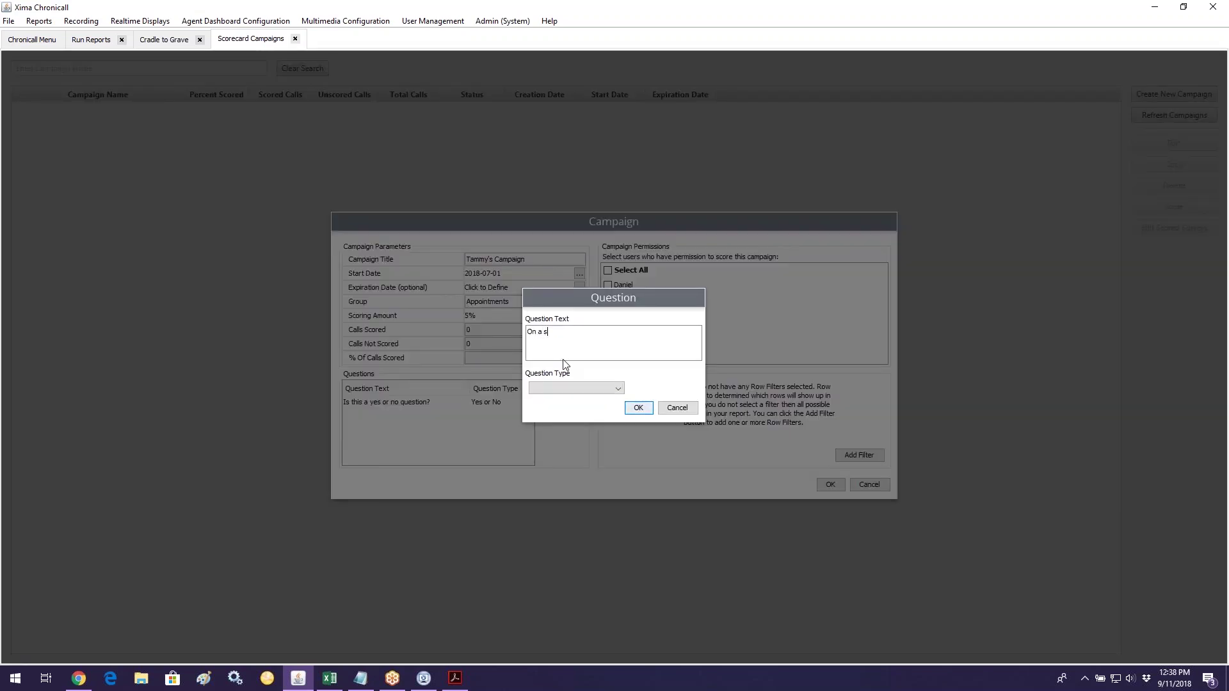
{"action": "type", "text": "cale of 1-10, how 1-10 is it?"}
{"action": "left_click", "coordinate": [580, 388]}
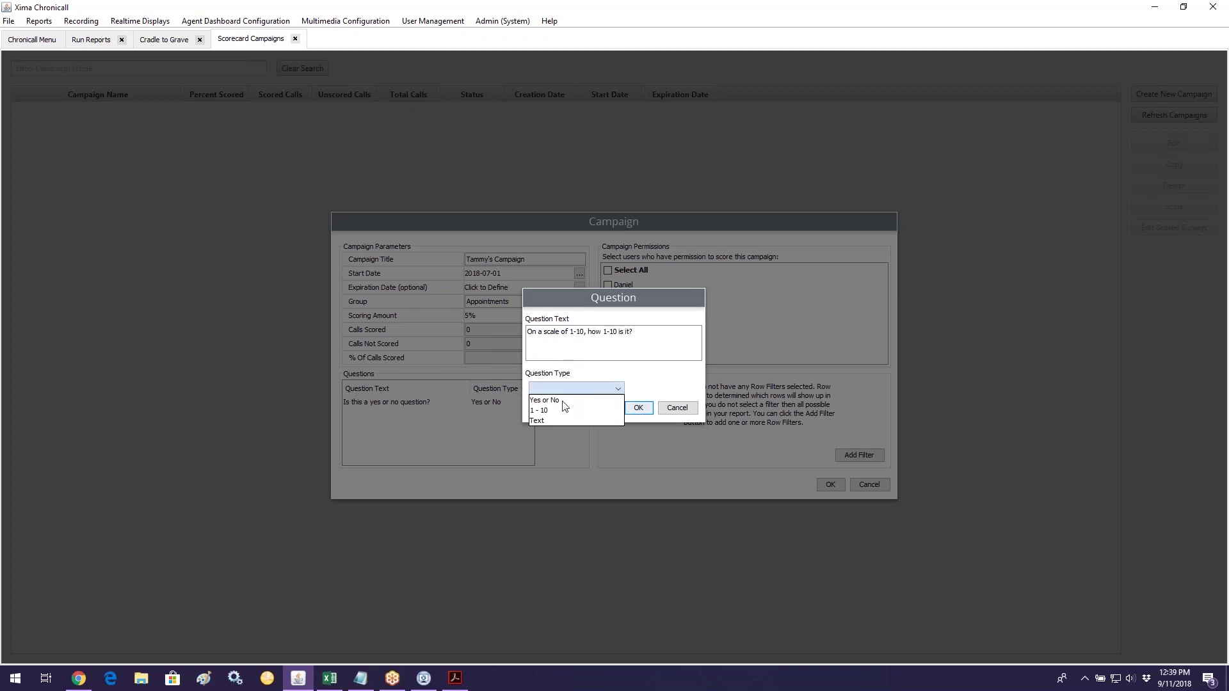
{"action": "left_click", "coordinate": [562, 411]}
{"action": "key", "text": "Return"}
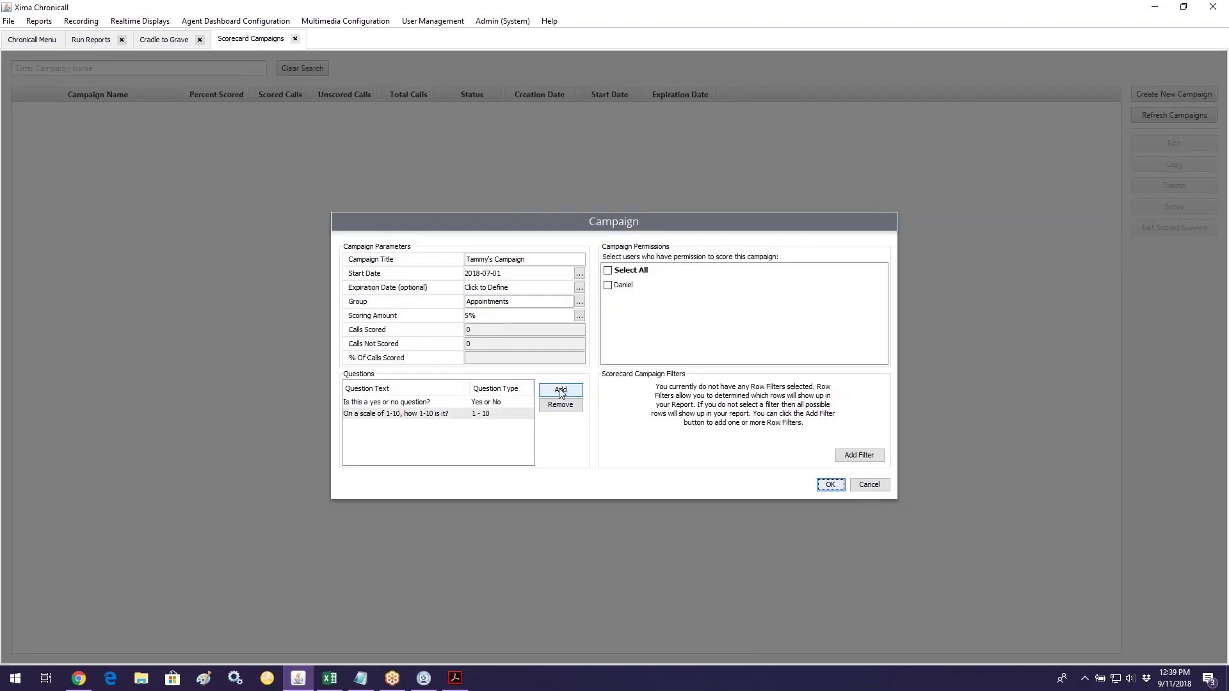
Step: Add a Text question titled 'Notes/Comments'
{"action": "left_click", "coordinate": [561, 393]}
{"action": "left_click", "coordinate": [589, 389]}
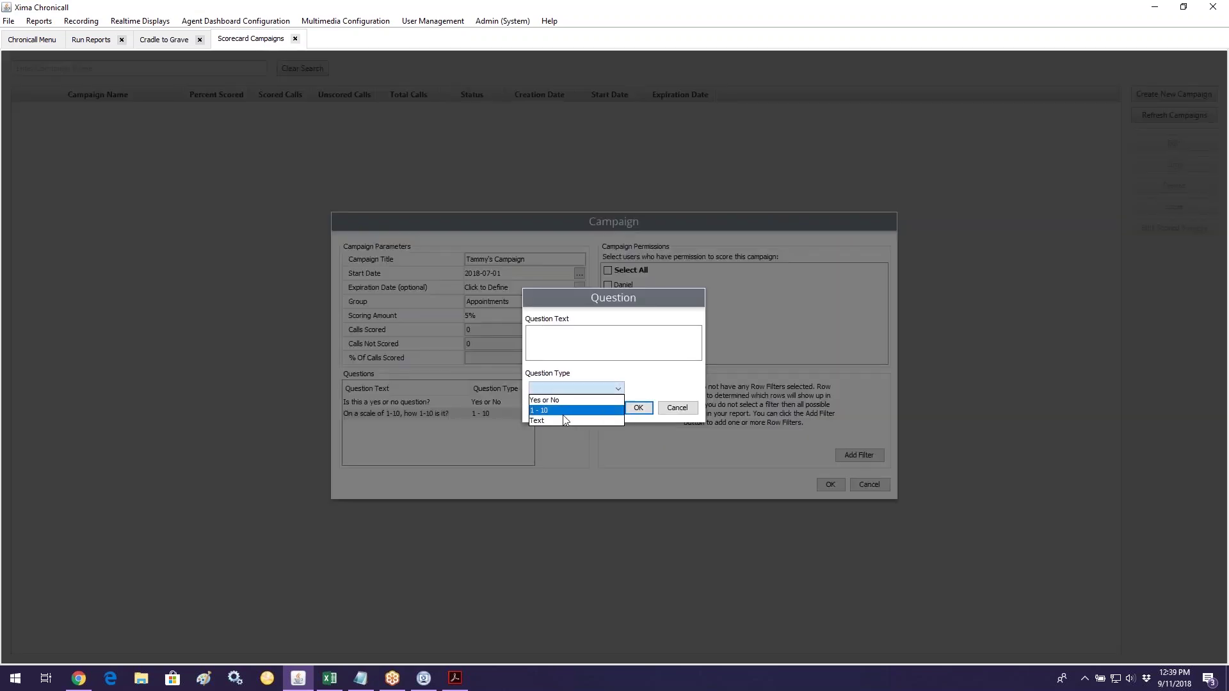
{"action": "left_click", "coordinate": [563, 417]}
{"action": "left_click", "coordinate": [576, 346]}
{"action": "type", "text": "Notes/Comments"}
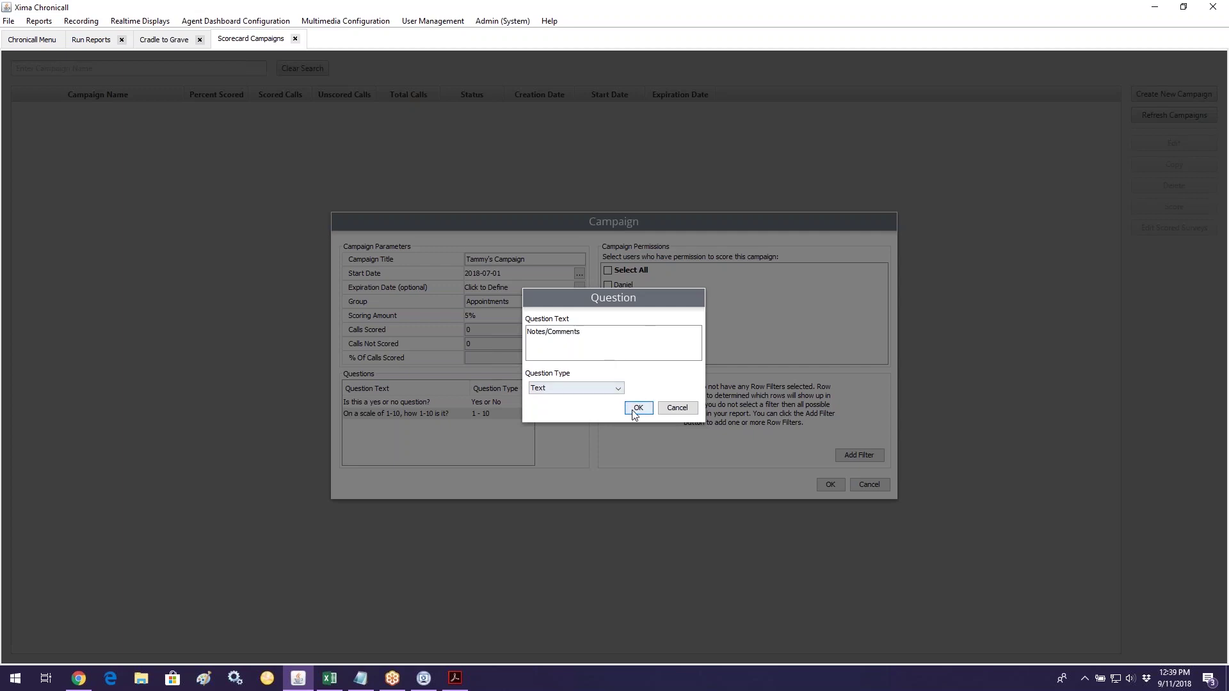
{"action": "left_click", "coordinate": [635, 411]}
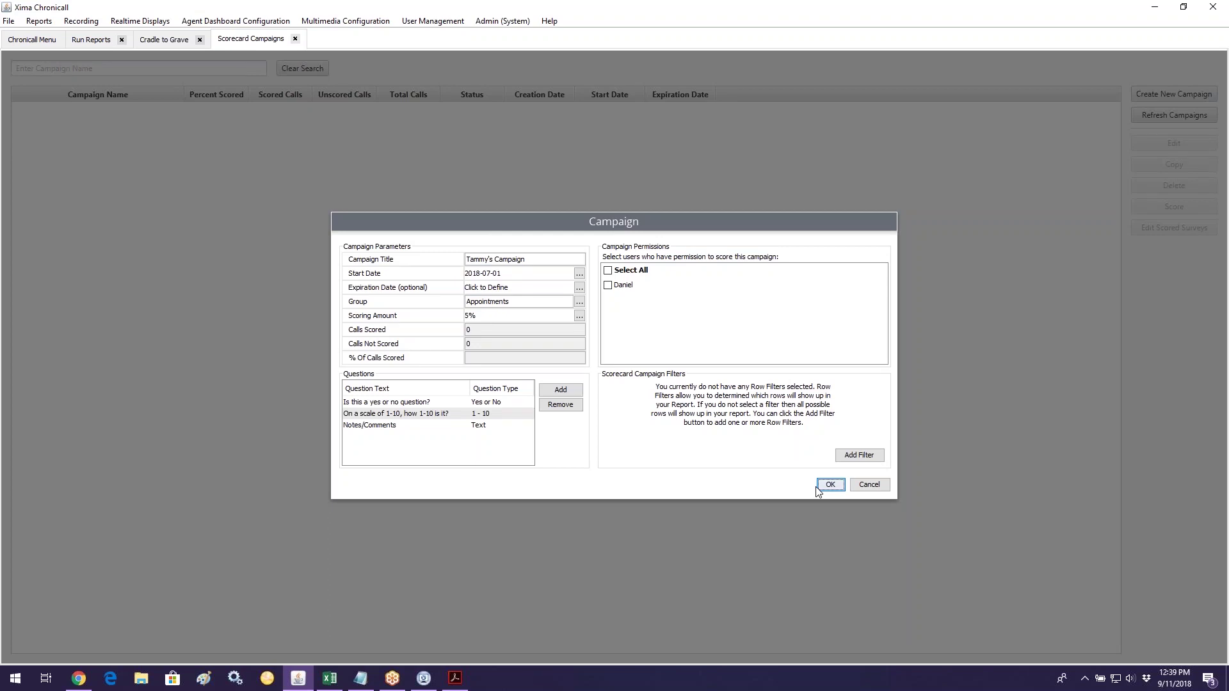
Step: Add a campaign filter, then check and uncheck Select All under Campaign Permissions
{"action": "left_click", "coordinate": [858, 456]}
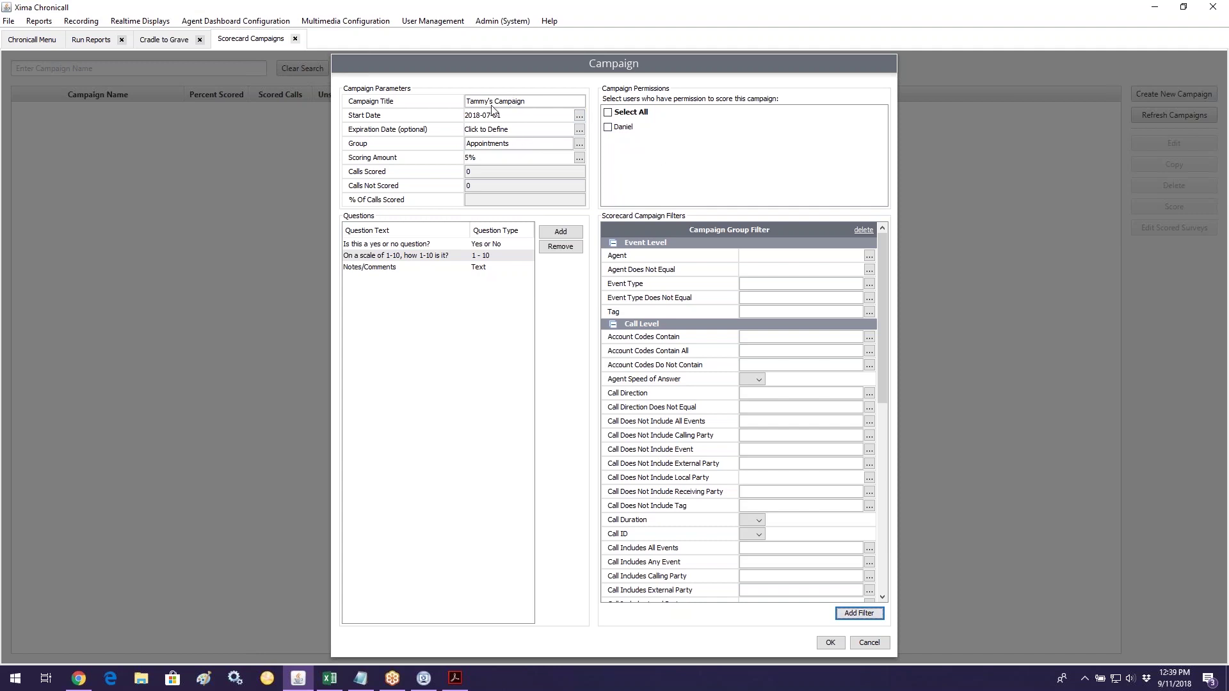
{"action": "left_click", "coordinate": [608, 127]}
{"action": "left_click", "coordinate": [608, 113]}
Step: Set the campaign's Event Type filter to Talking
{"action": "left_click", "coordinate": [869, 284]}
{"action": "scroll", "coordinate": [549, 410], "scroll_direction": "down", "scroll_amount": 4}
{"action": "left_click", "coordinate": [548, 426]}
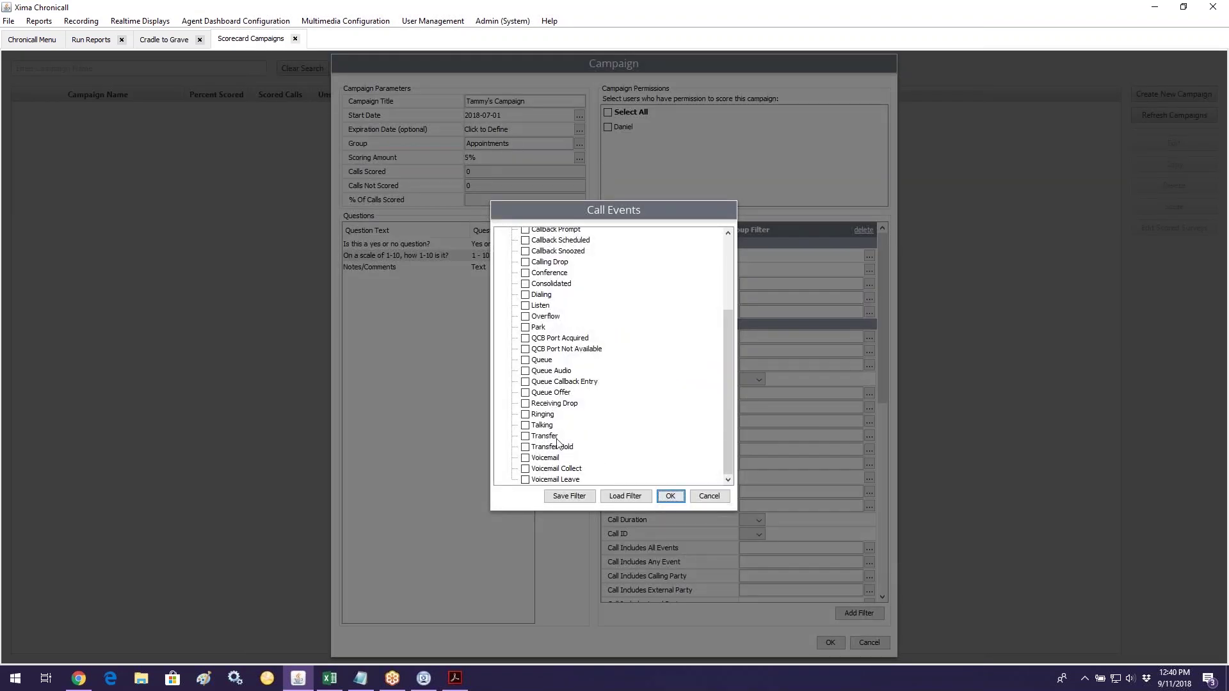
{"action": "left_click", "coordinate": [670, 497]}
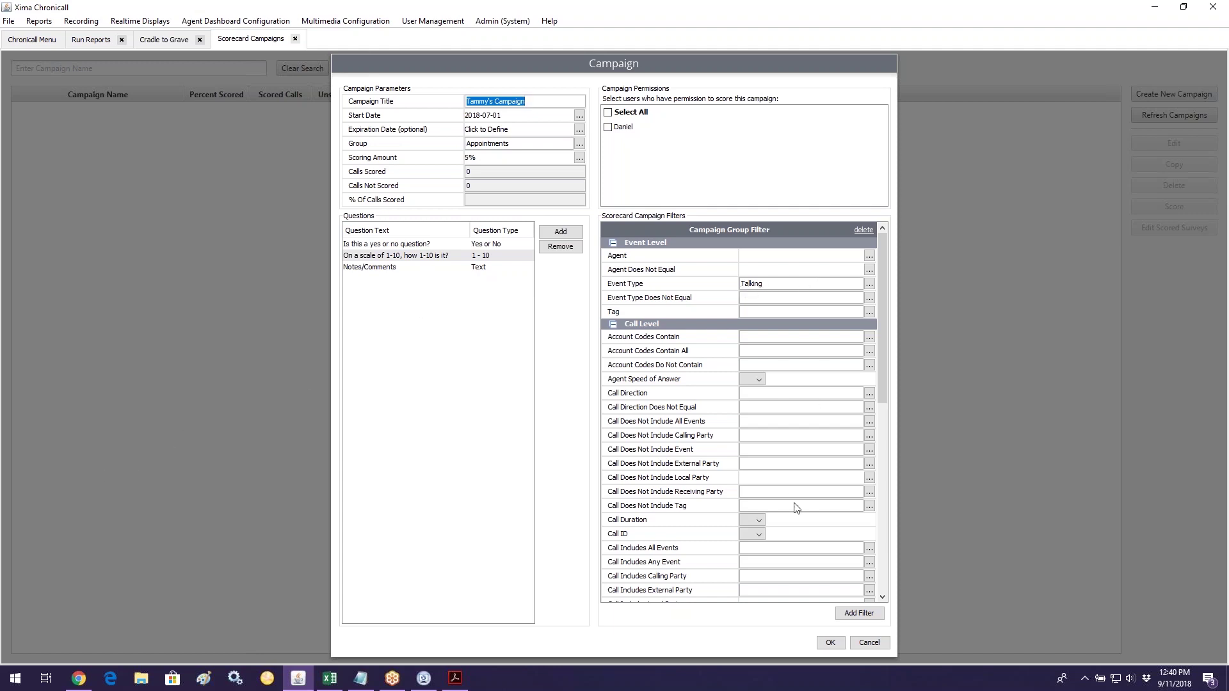
Step: Require an Event Duration of at least 05 minutes and confirm the campaign settings
{"action": "scroll", "coordinate": [797, 508], "scroll_direction": "down", "scroll_amount": 4}
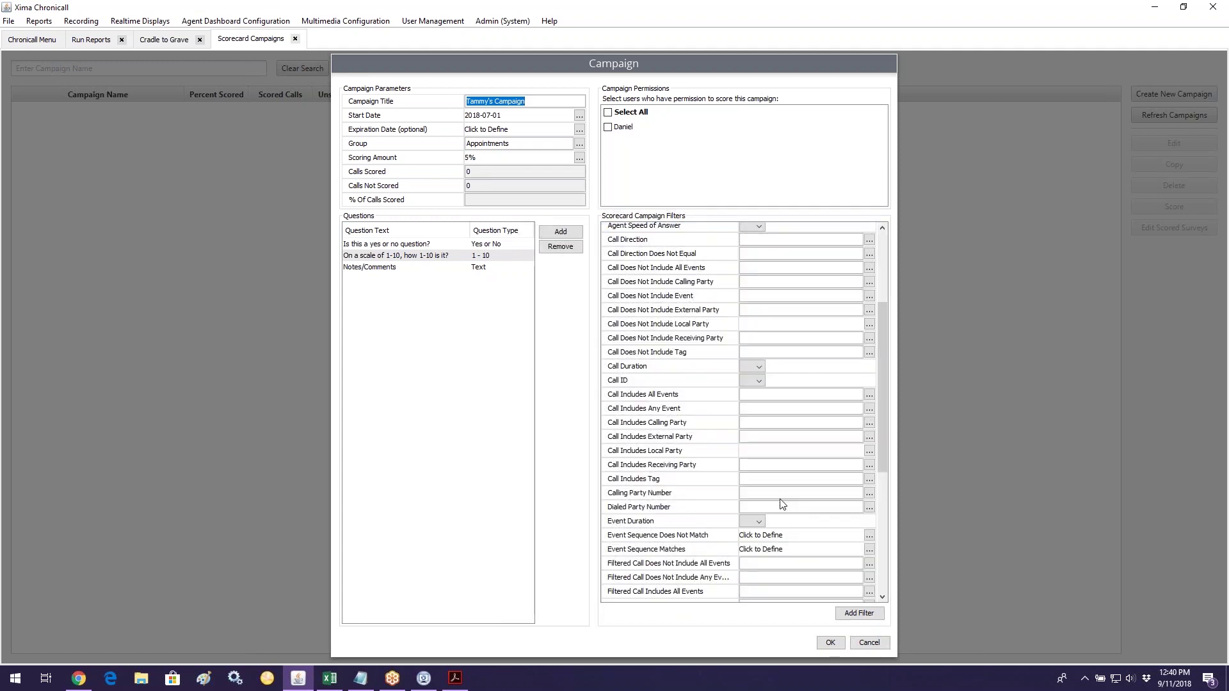
{"action": "scroll", "coordinate": [782, 505], "scroll_direction": "down", "scroll_amount": 1}
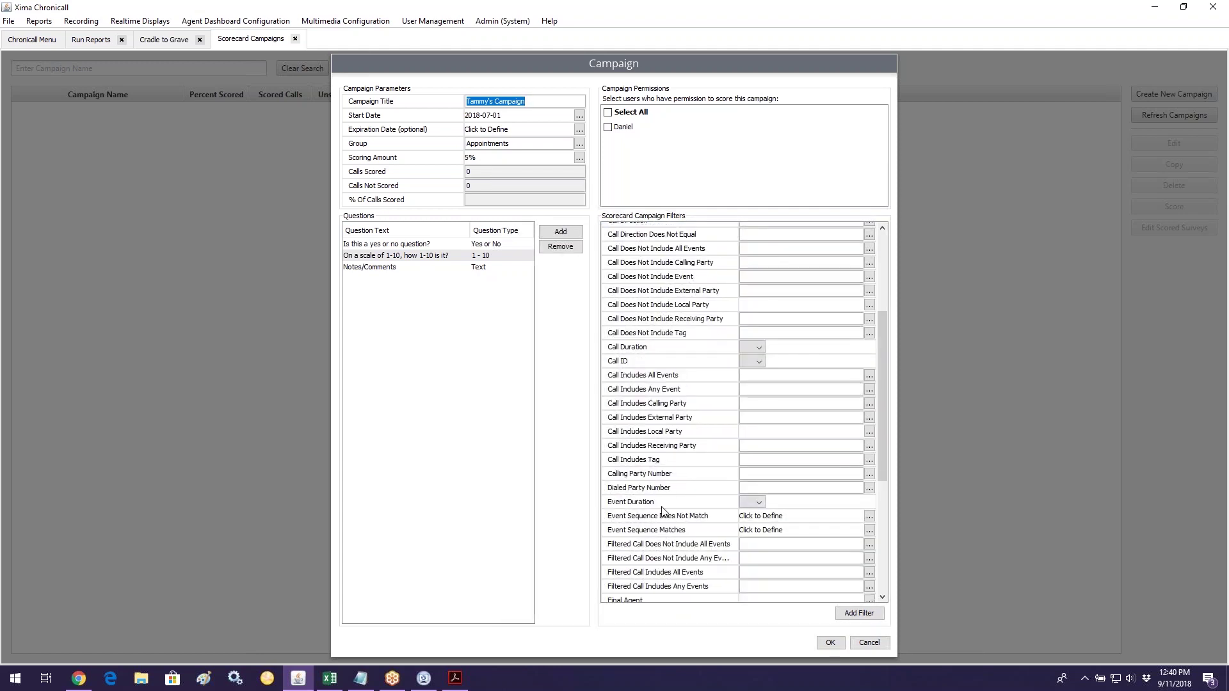
{"action": "left_click", "coordinate": [753, 502]}
{"action": "left_click", "coordinate": [744, 548]}
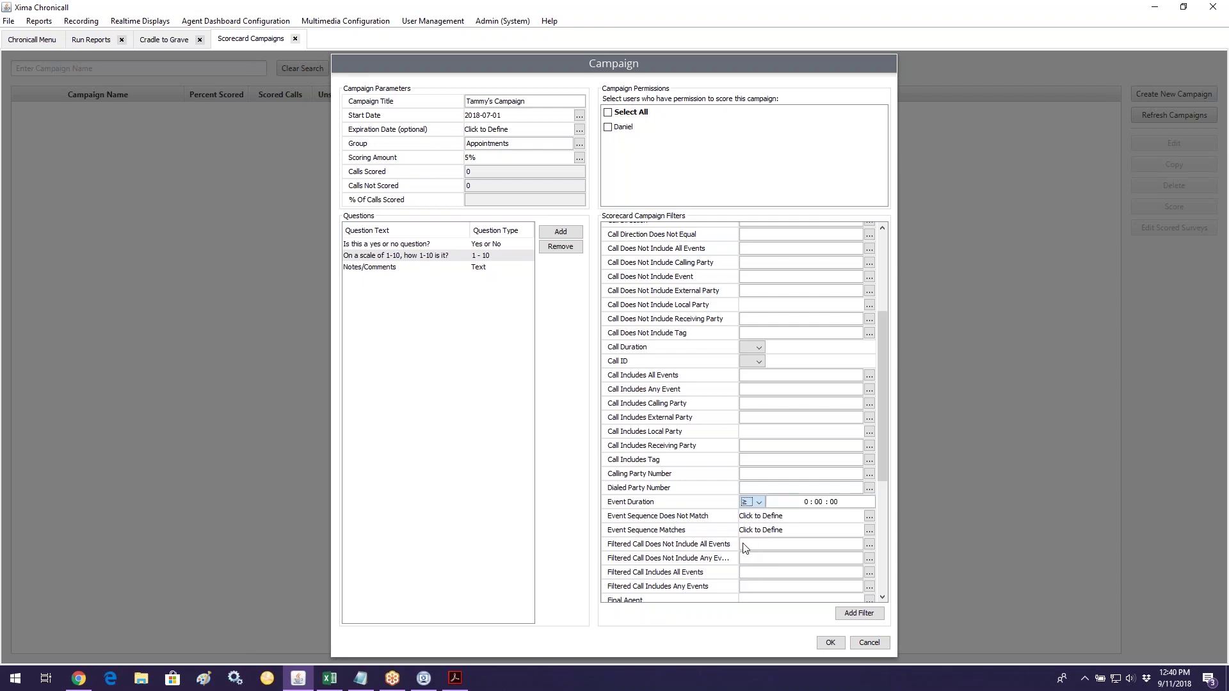
{"action": "left_click", "coordinate": [830, 503]}
{"action": "type", "text": "05"}
{"action": "scroll", "coordinate": [838, 534], "scroll_direction": "up", "scroll_amount": 5}
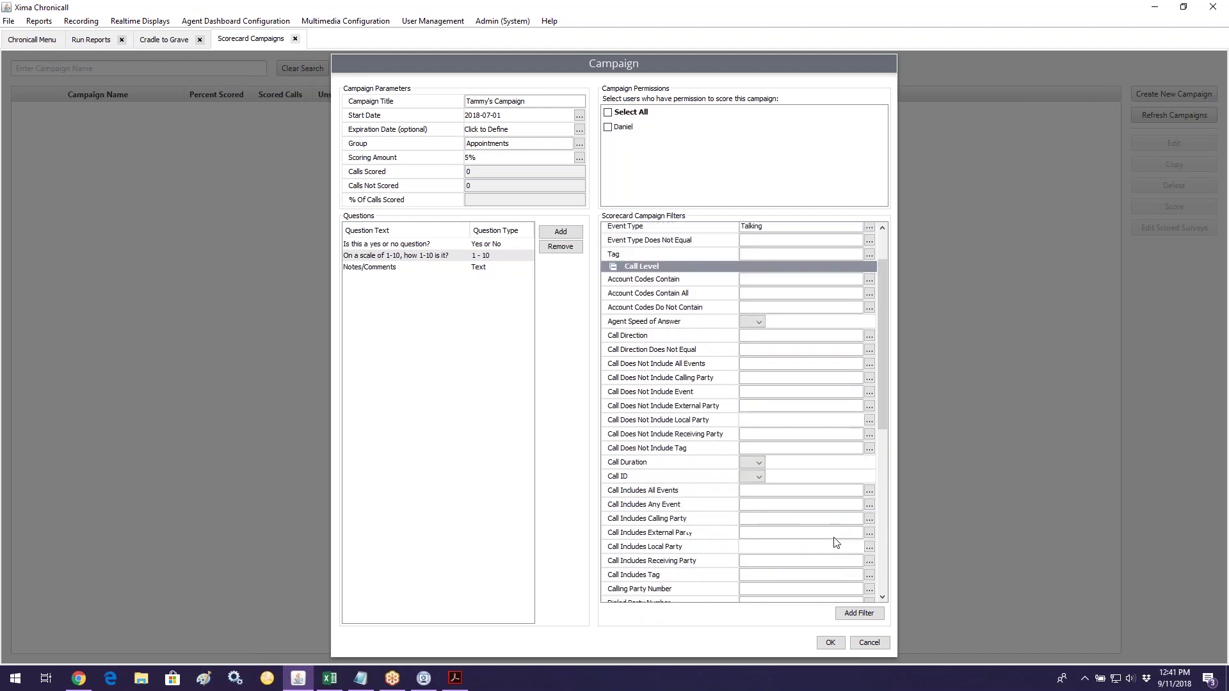
{"action": "left_click", "coordinate": [831, 643]}
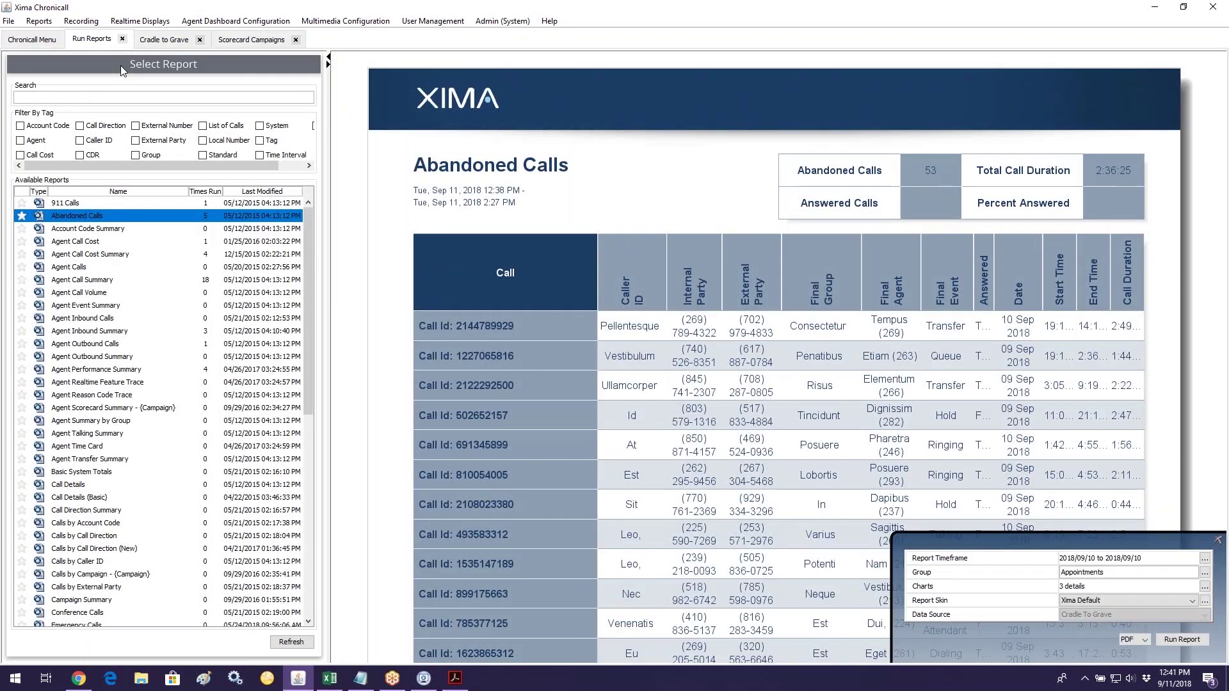
Step: Browse the Agent and Group Scorecard Summary reports, then return to the Cradle to Grave call list
{"action": "left_click", "coordinate": [179, 410]}
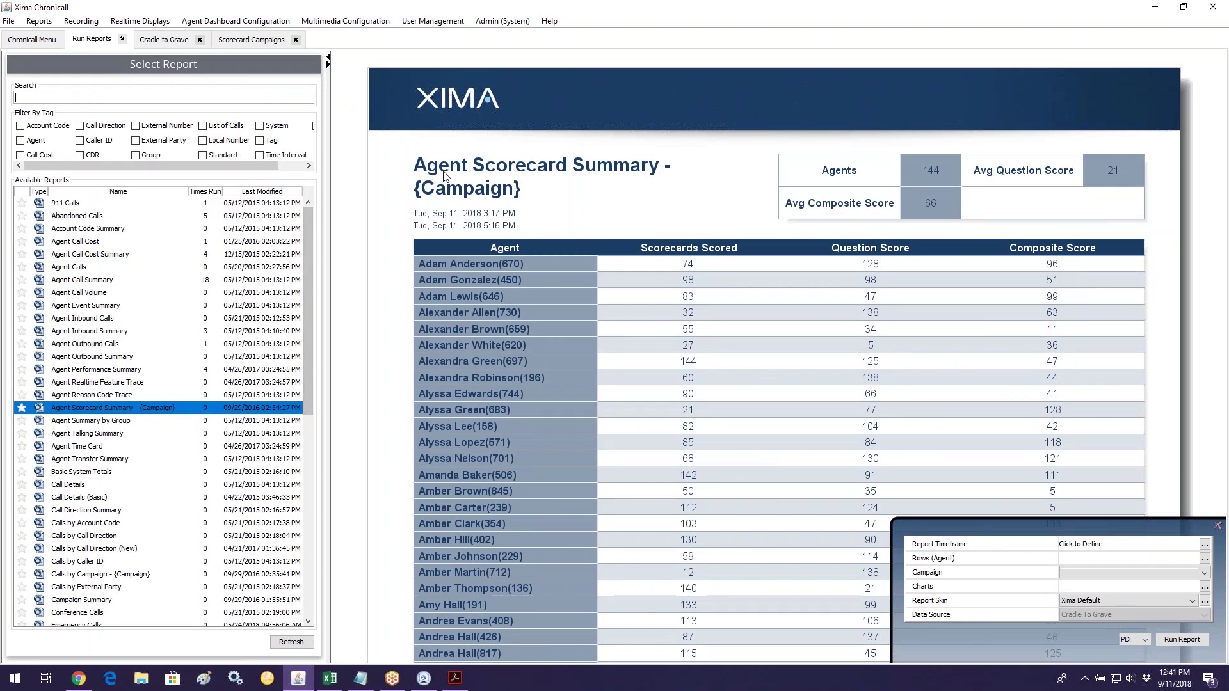
{"action": "scroll", "coordinate": [277, 405], "scroll_direction": "down", "scroll_amount": 1}
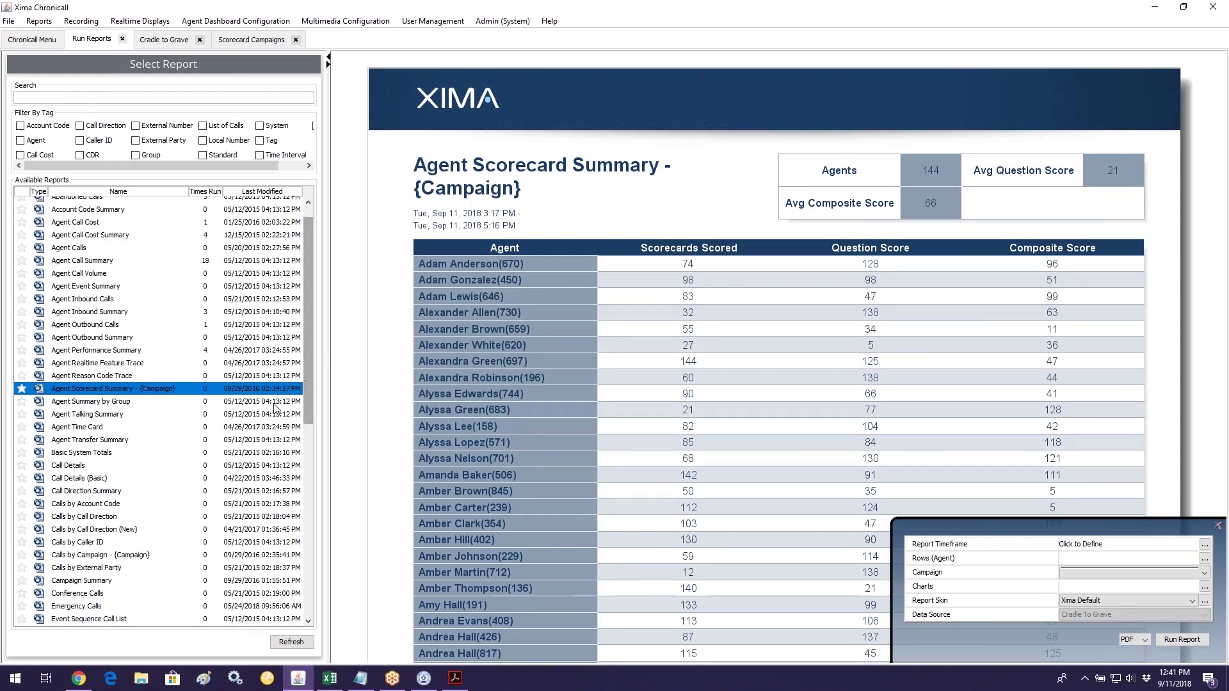
{"action": "scroll", "coordinate": [276, 407], "scroll_direction": "down", "scroll_amount": 8}
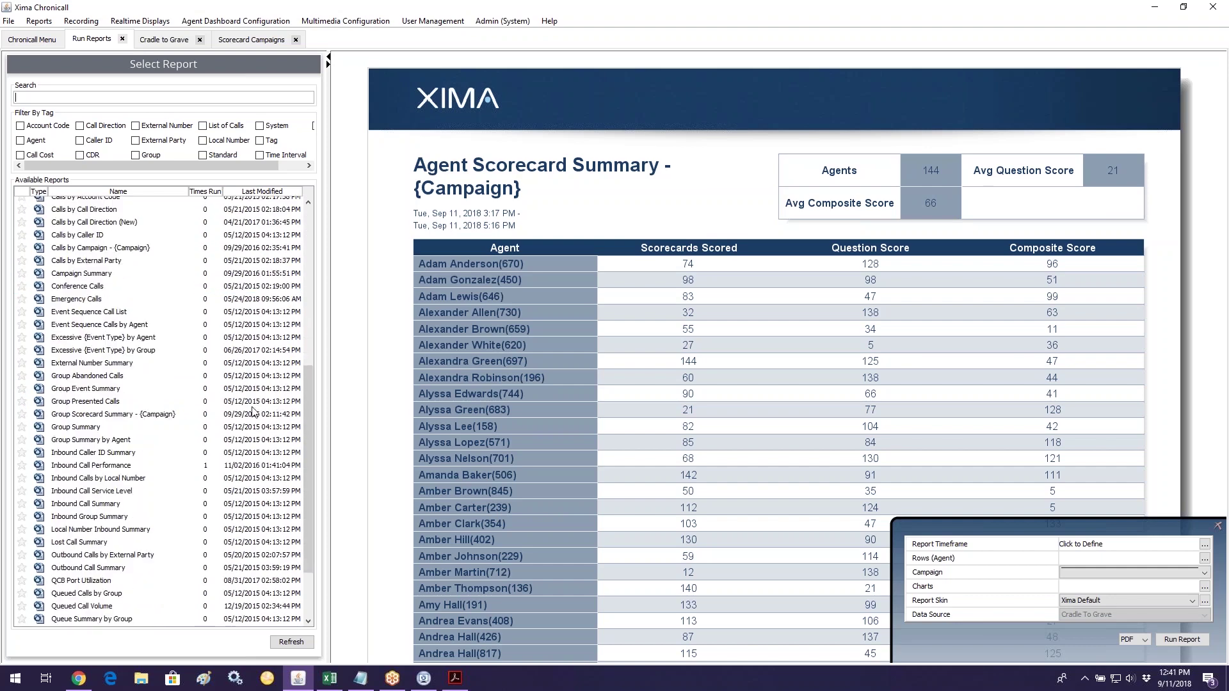
{"action": "left_click", "coordinate": [106, 416]}
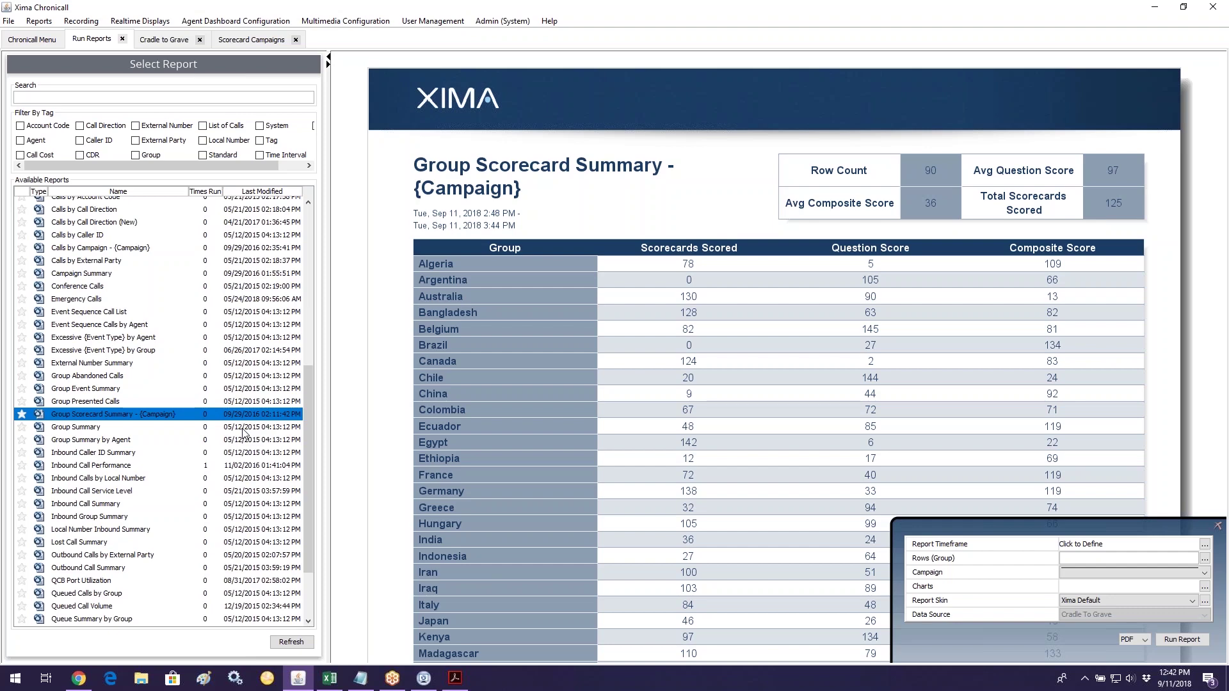
{"action": "left_click", "coordinate": [172, 39]}
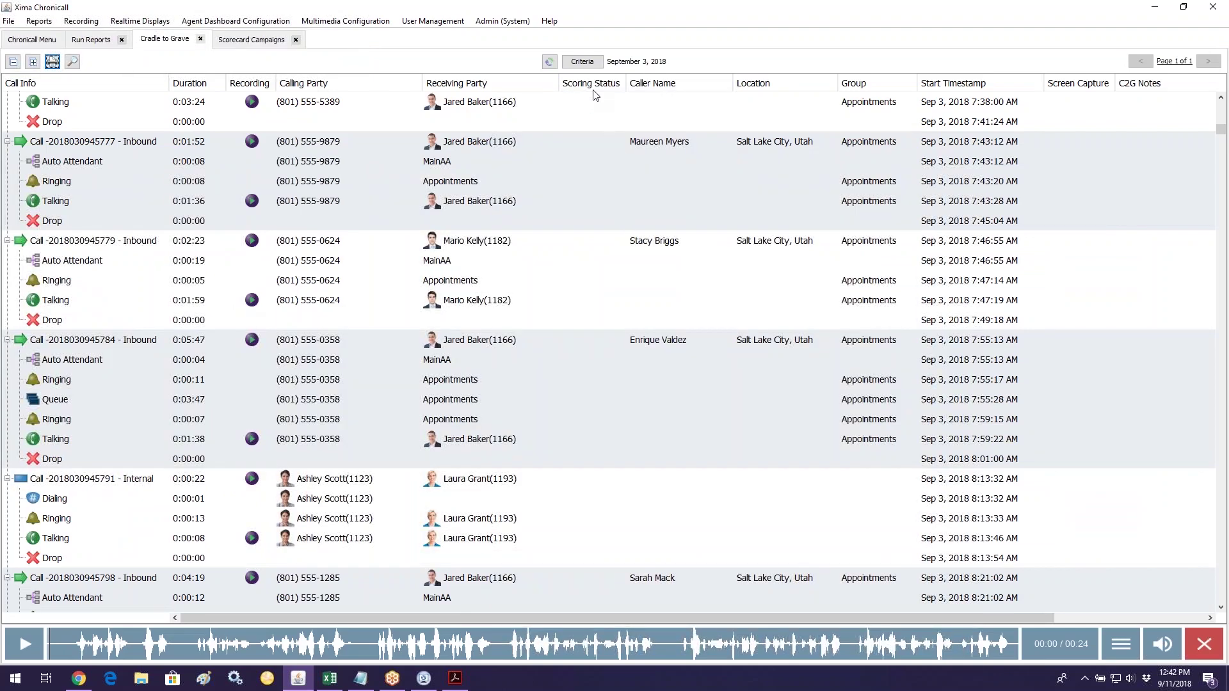